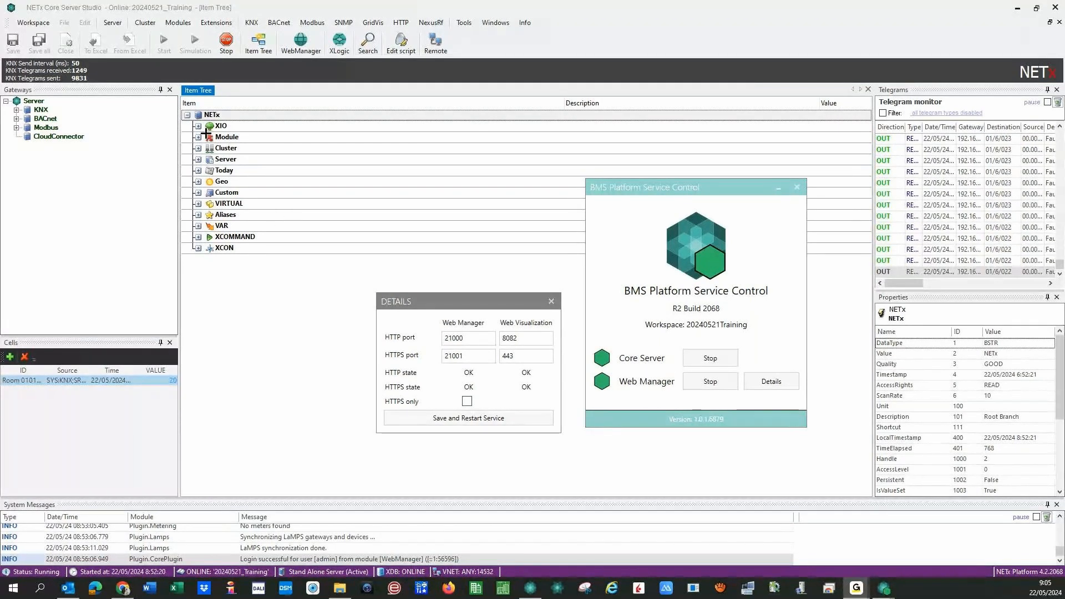
- Close the service control windows and expand the KNX, BACnet and Modbus gateway connections
click(551, 301)
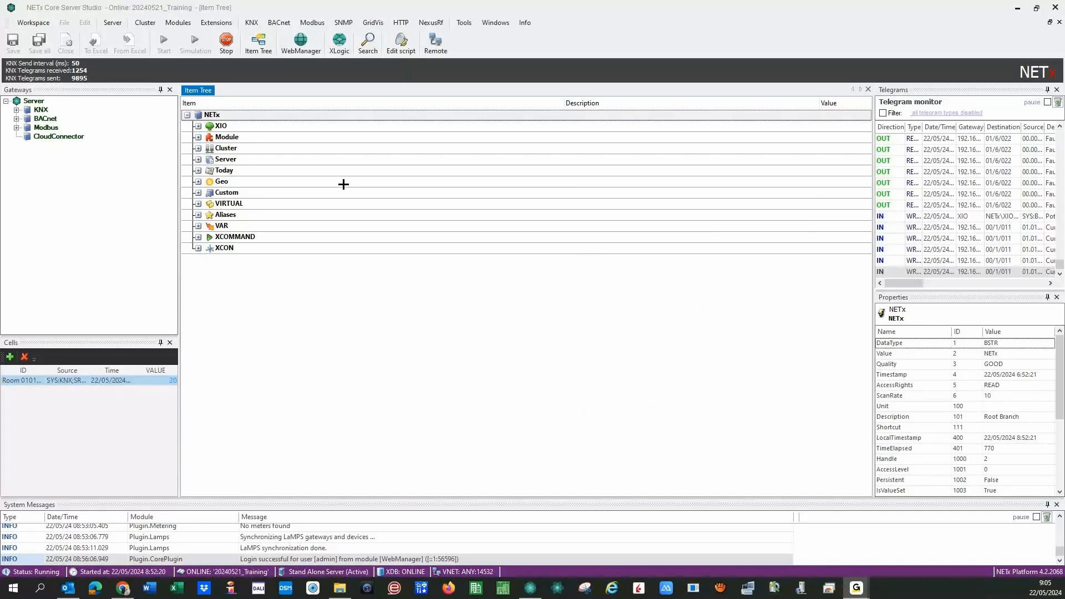
click(198, 126)
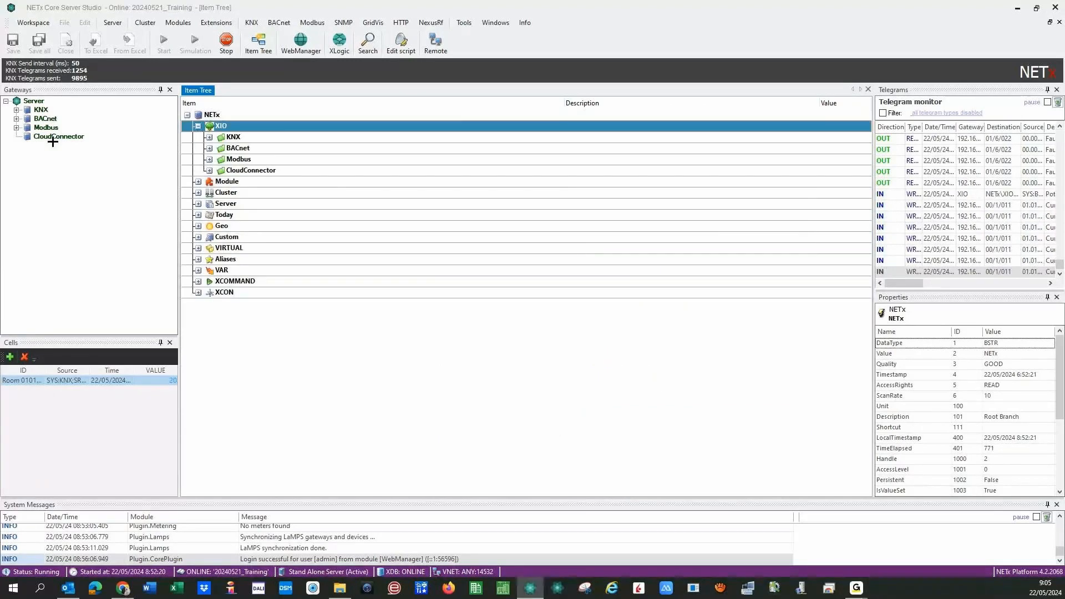
click(16, 110)
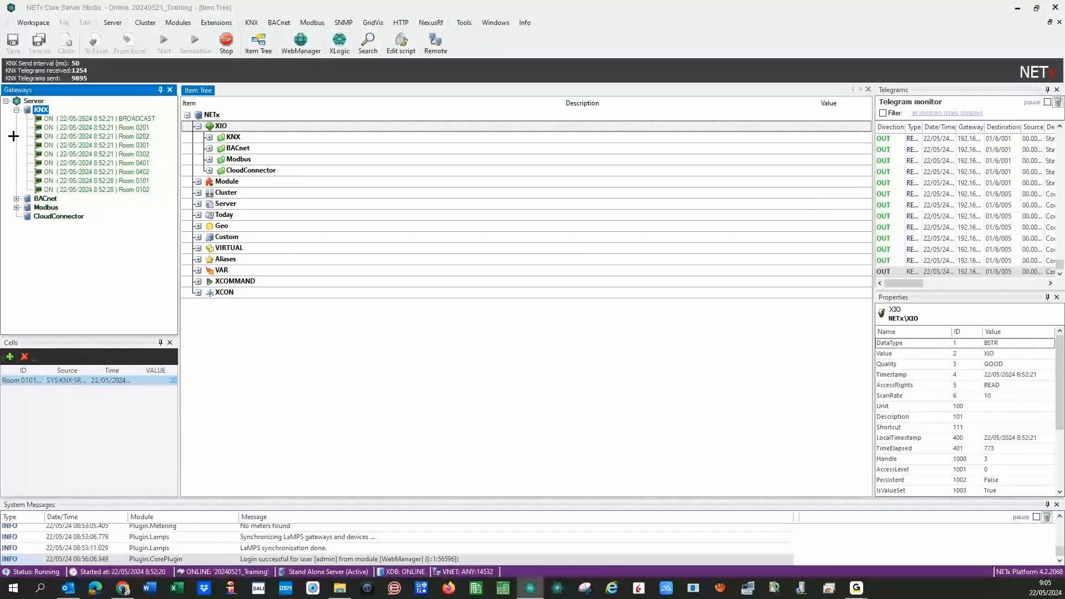
click(16, 199)
click(16, 226)
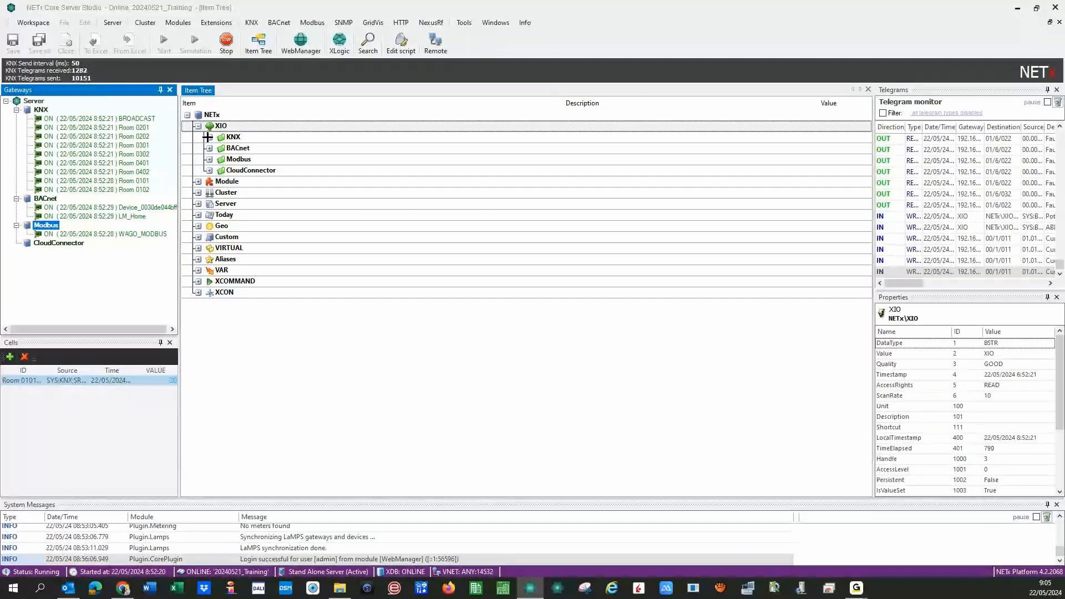
- Browse the KNX, BACnet, Modbus and CloudConnector branches under XIO, then collapse XIO
click(209, 137)
click(210, 259)
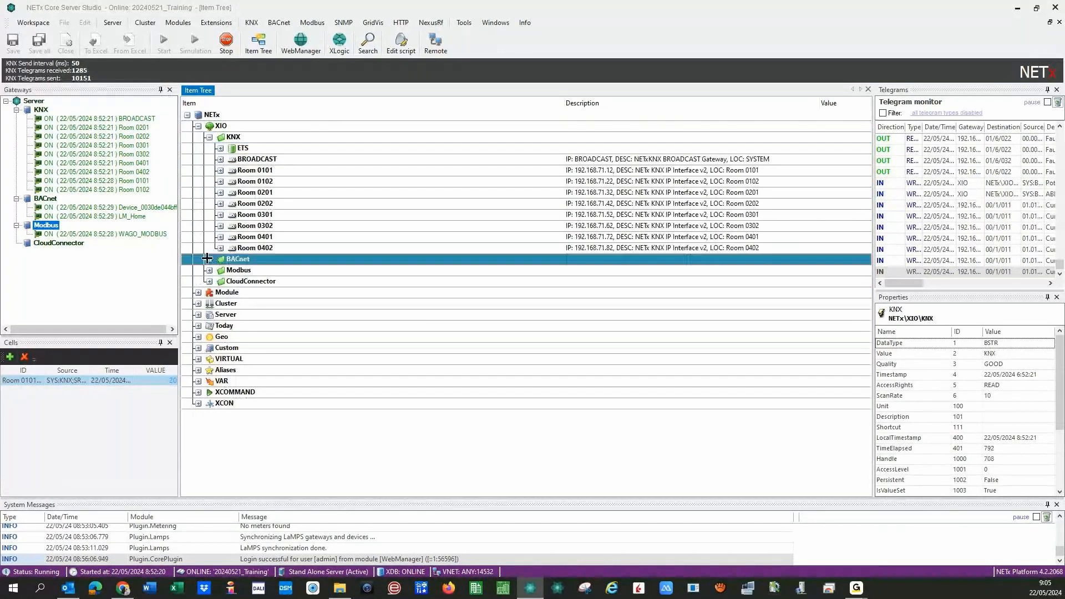
click(207, 291)
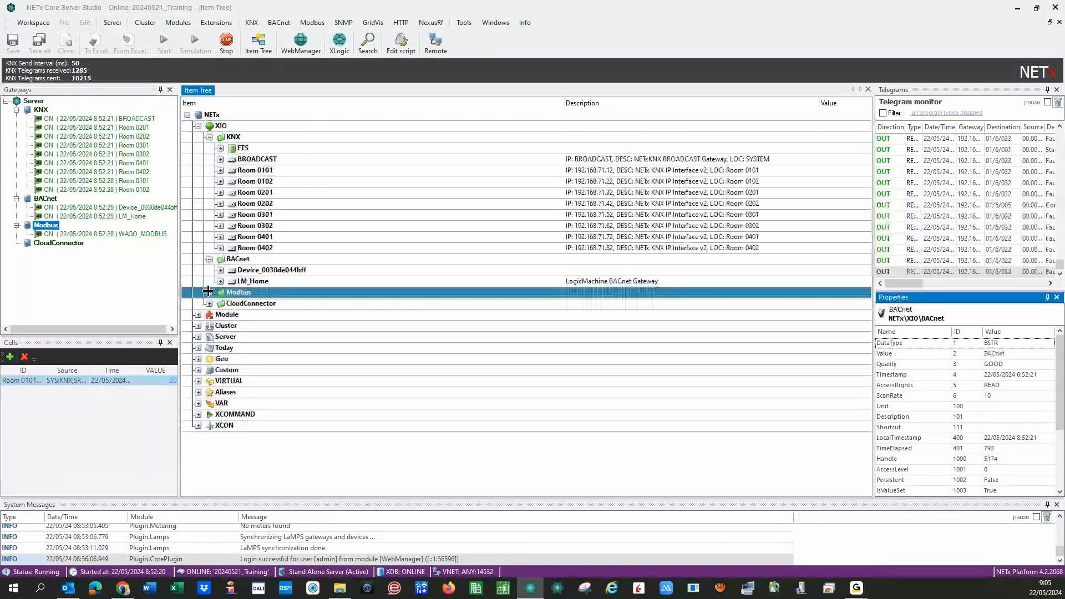
click(208, 292)
click(208, 314)
click(198, 126)
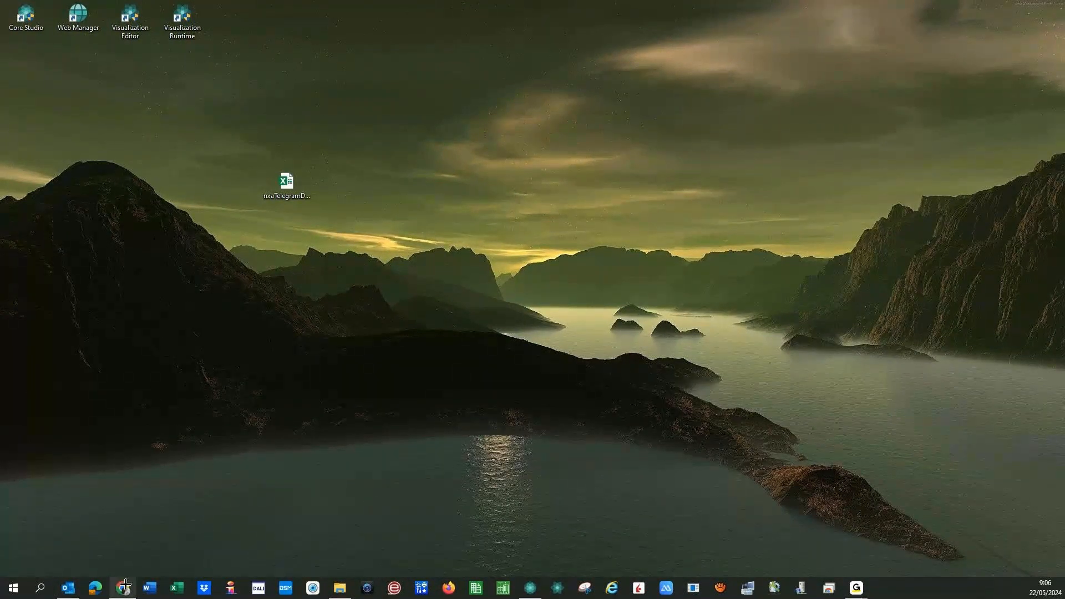
- Restore NETx Core Server Studio from the taskbar to show BMS Platform Service Control
click(530, 587)
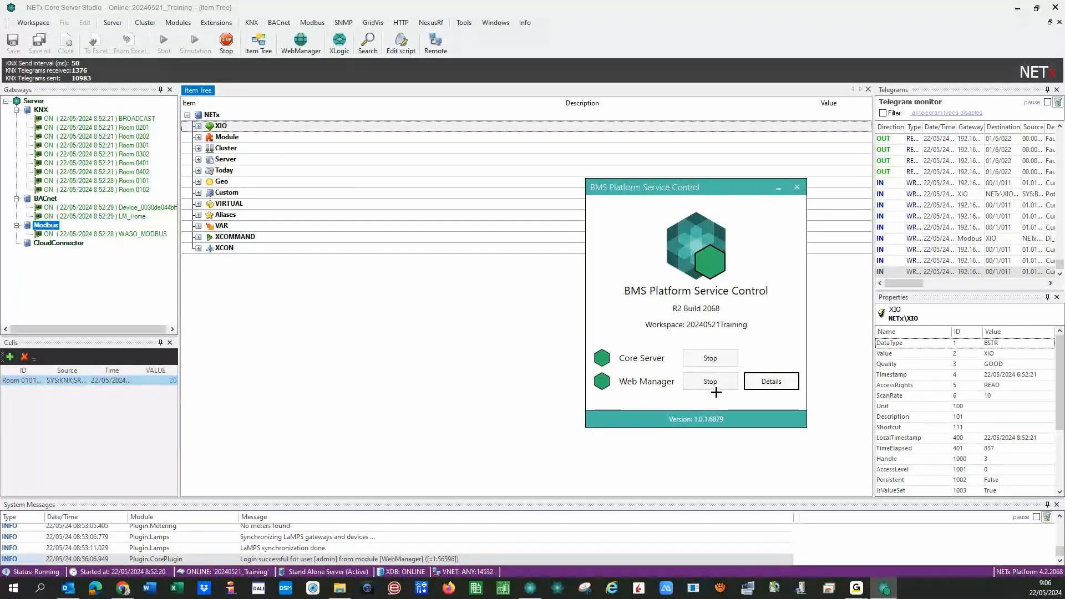
- Open the web port details and inspect the Web Manager HTTPS and Web Visualization 8082 ports
click(776, 382)
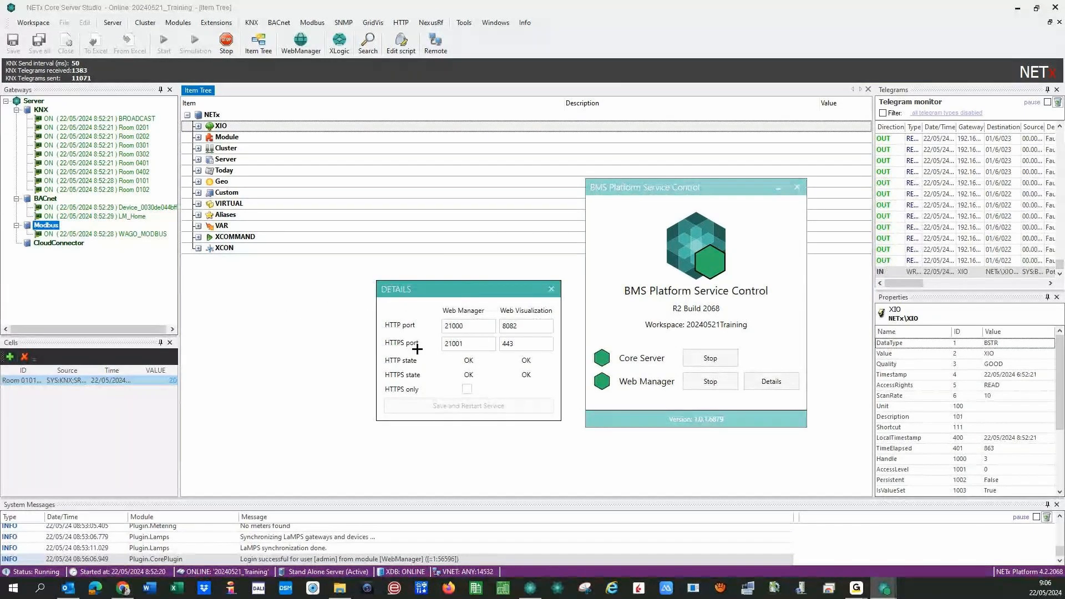
click(450, 343)
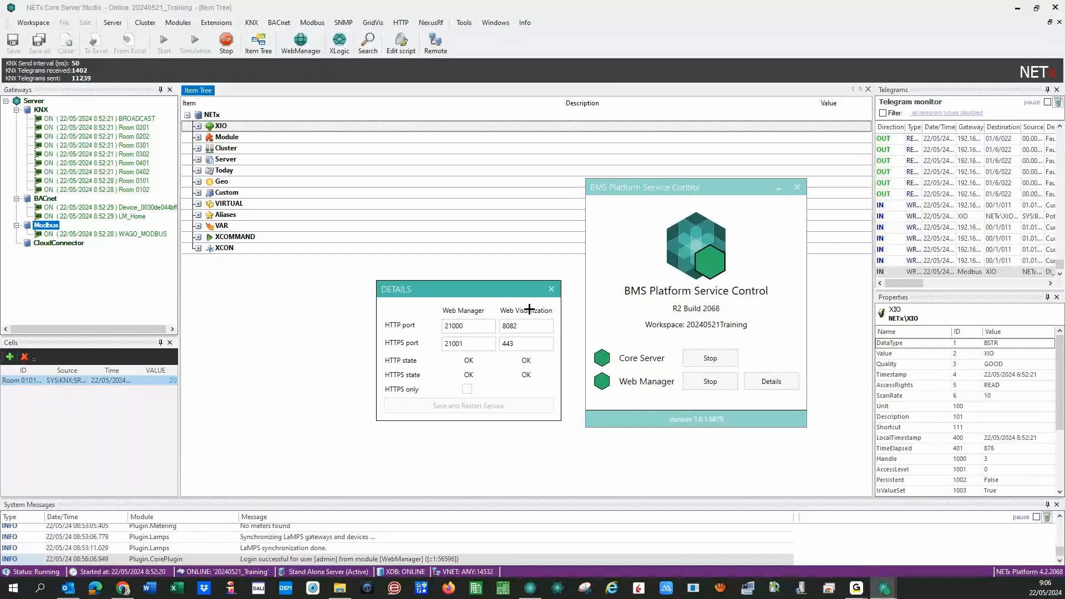
click(521, 327)
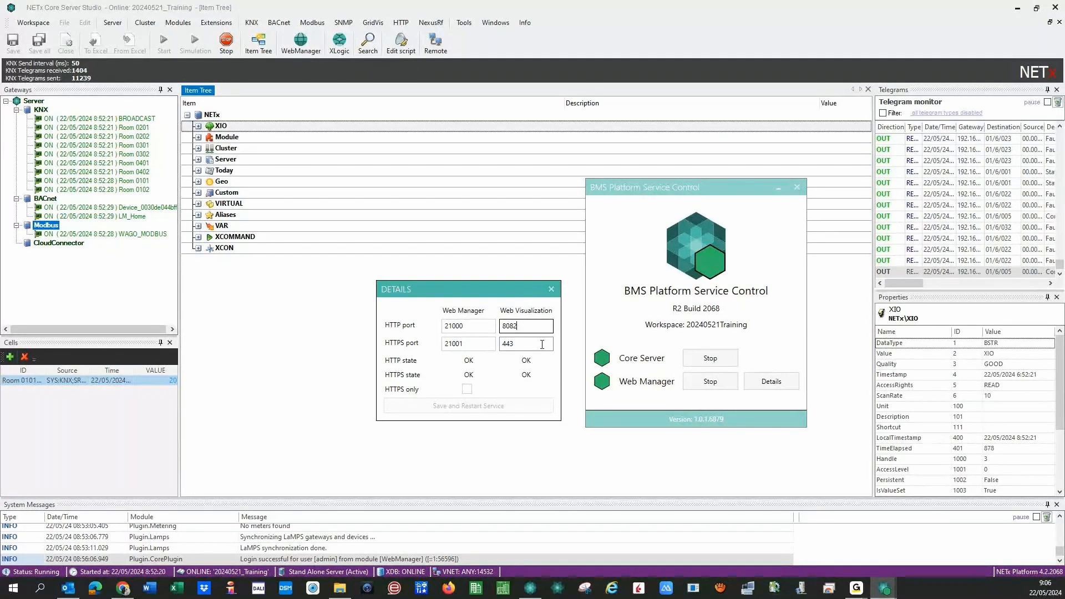
key(BackSpace)
key(BackSpace)
key(BackSpace)
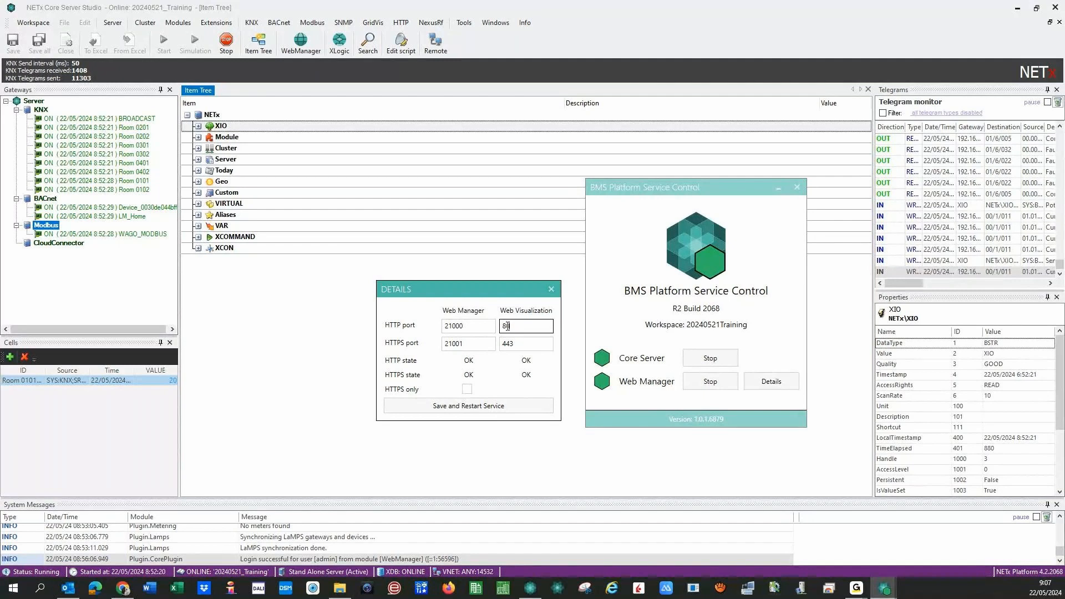
text(0)
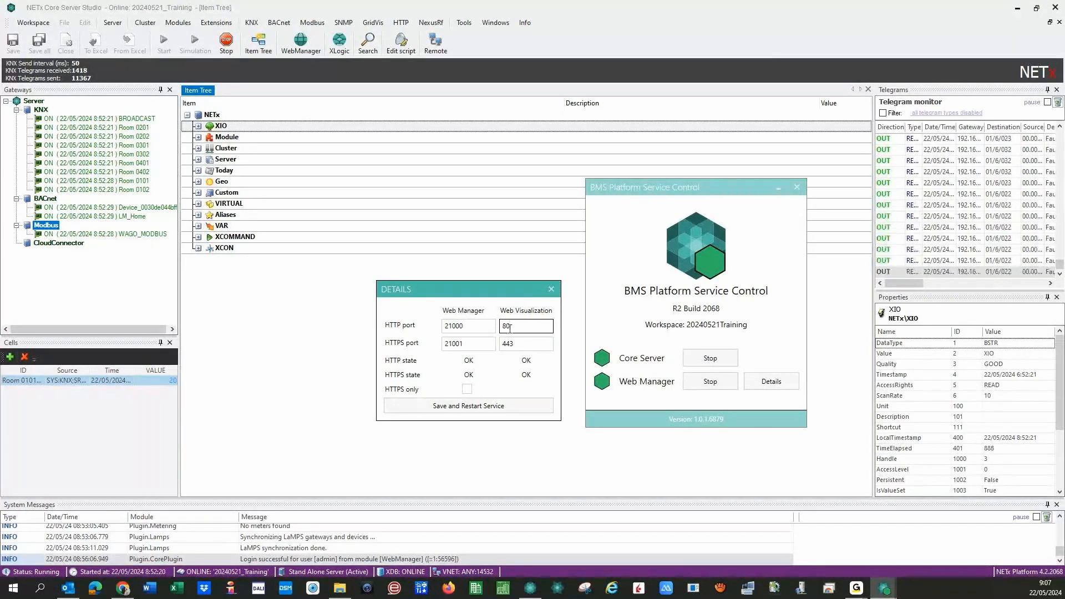
text(82)
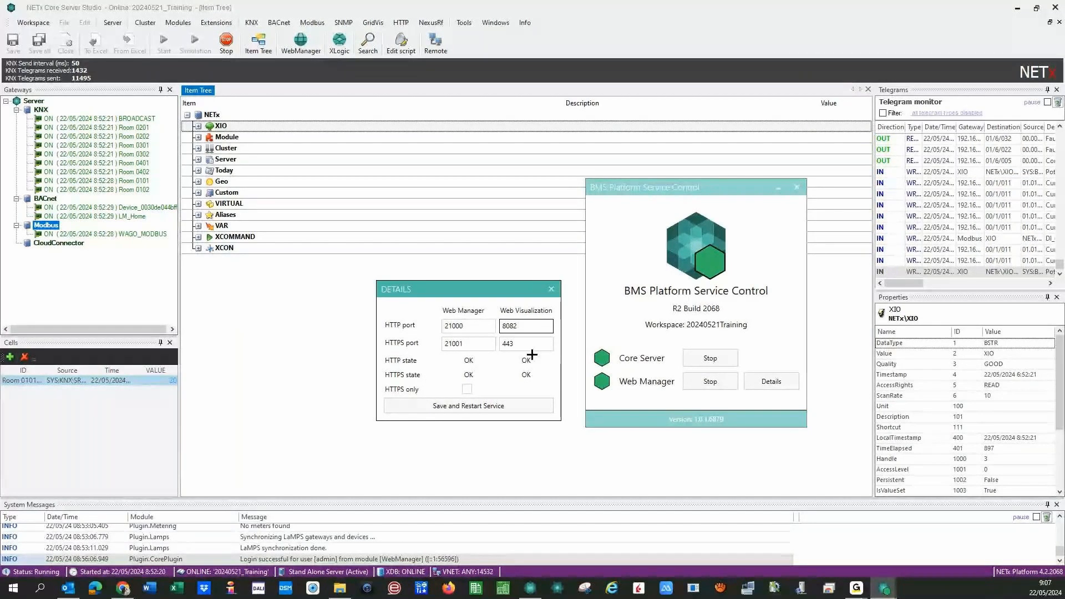
- Toggle HTTPS only on and back off, then close the port details
click(467, 389)
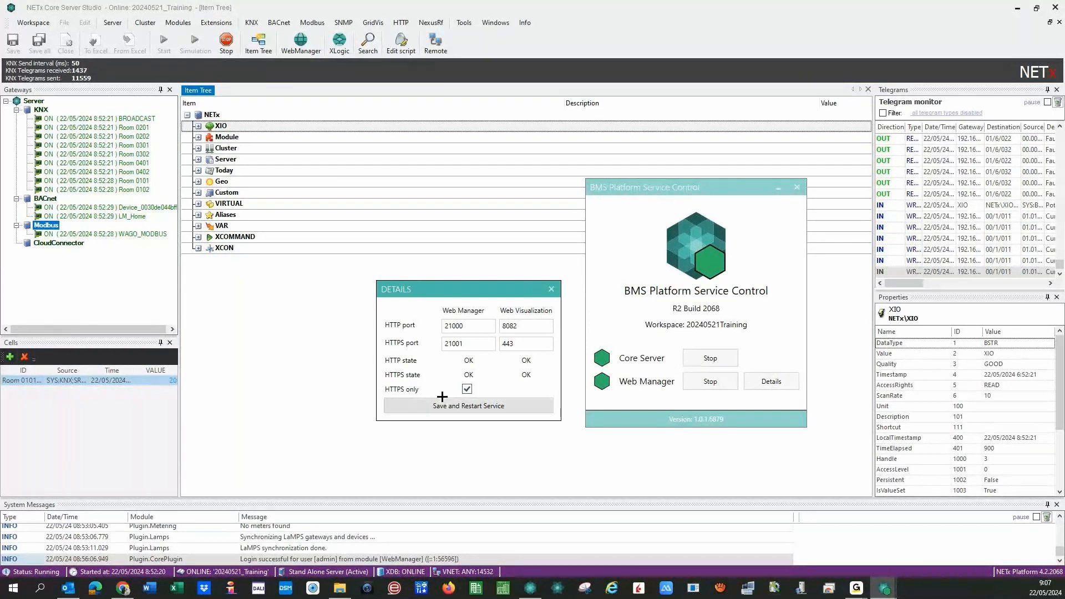
click(442, 399)
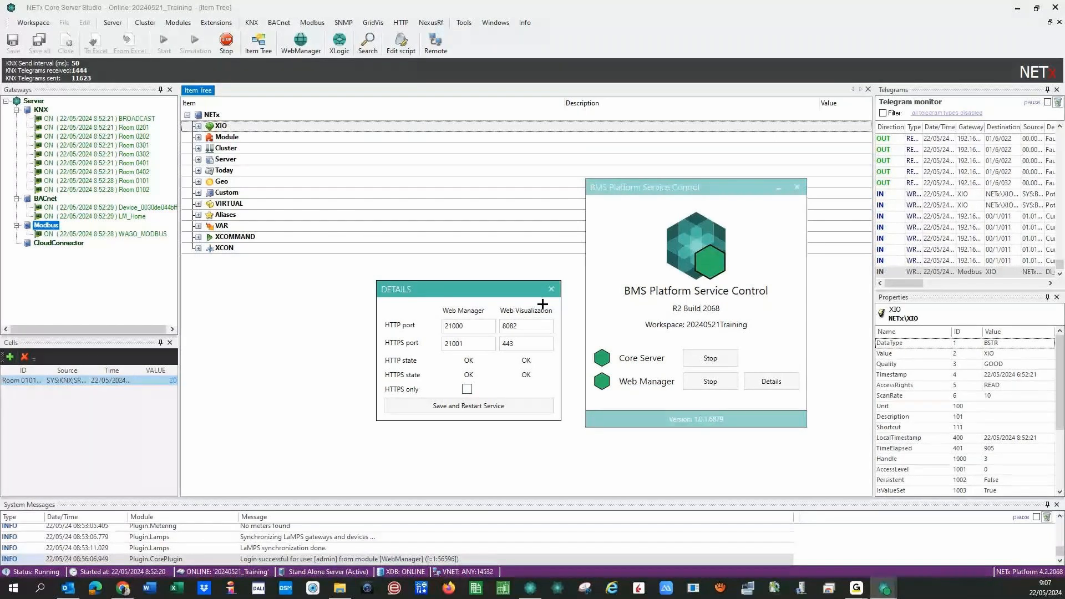
click(551, 289)
- Close service control and read the WebManager Port and TlsPort entries under Server
click(797, 187)
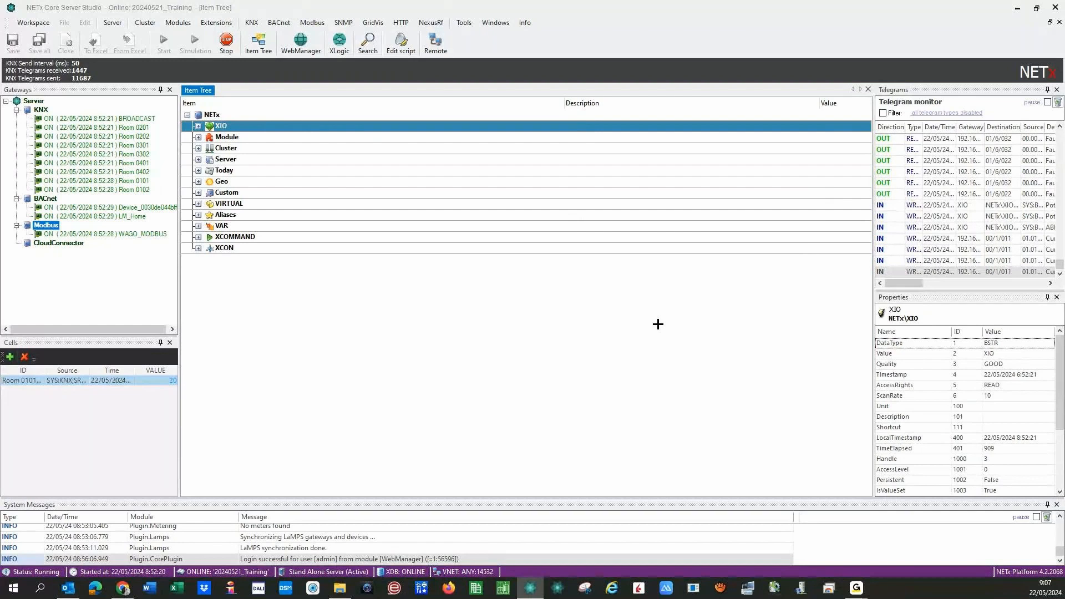
double_click(224, 170)
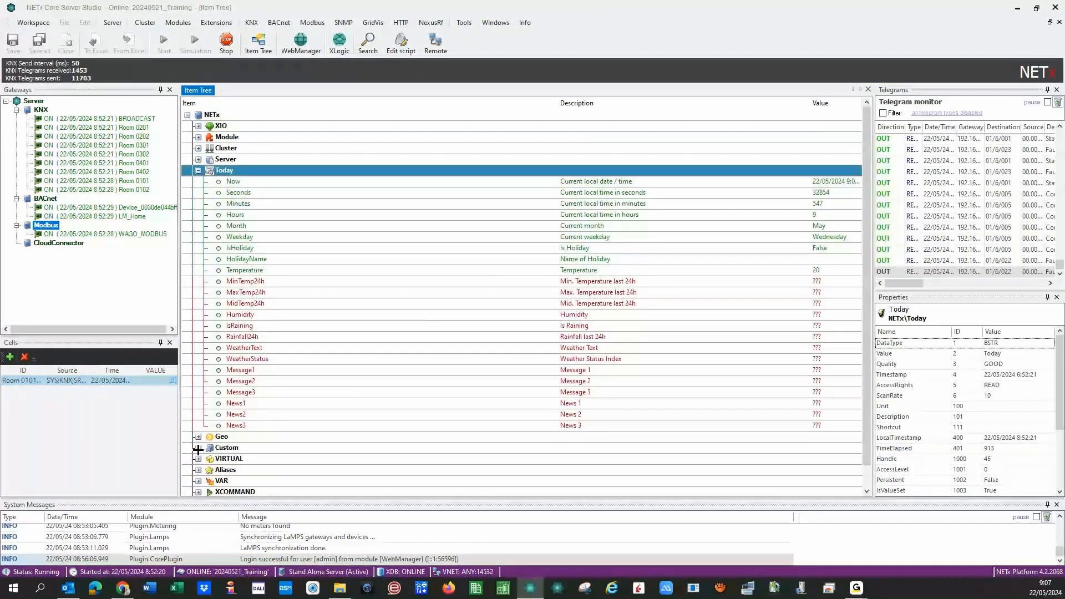
click(198, 171)
click(198, 159)
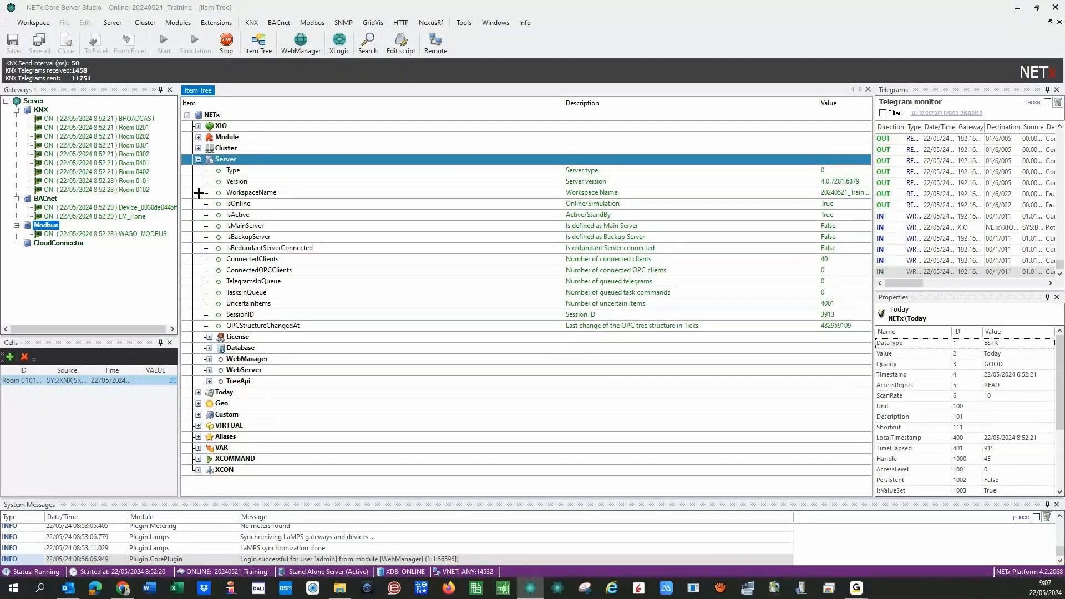
click(209, 359)
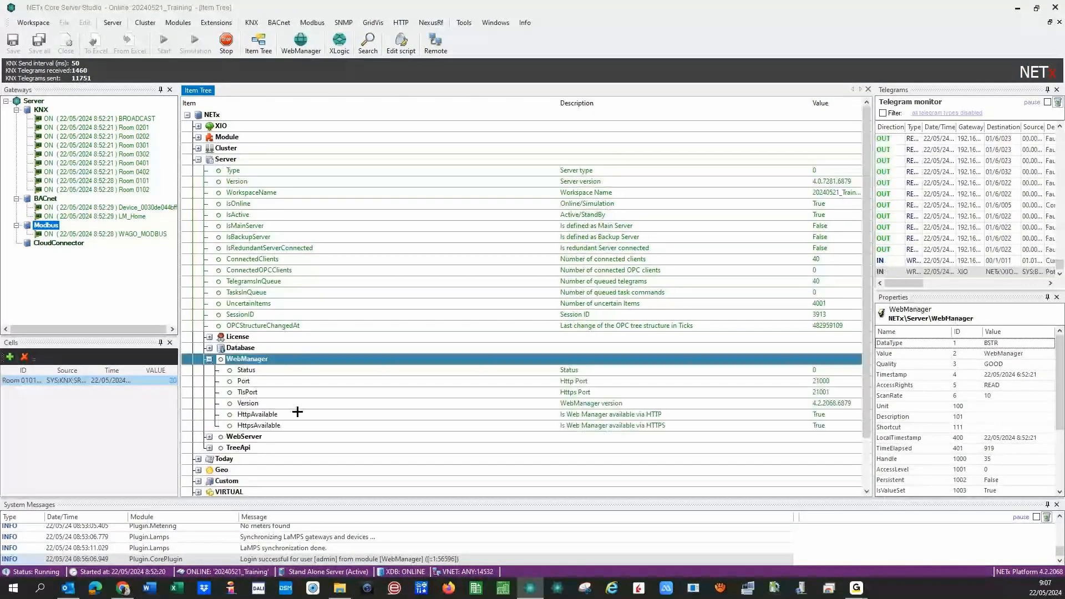
click(826, 381)
click(805, 390)
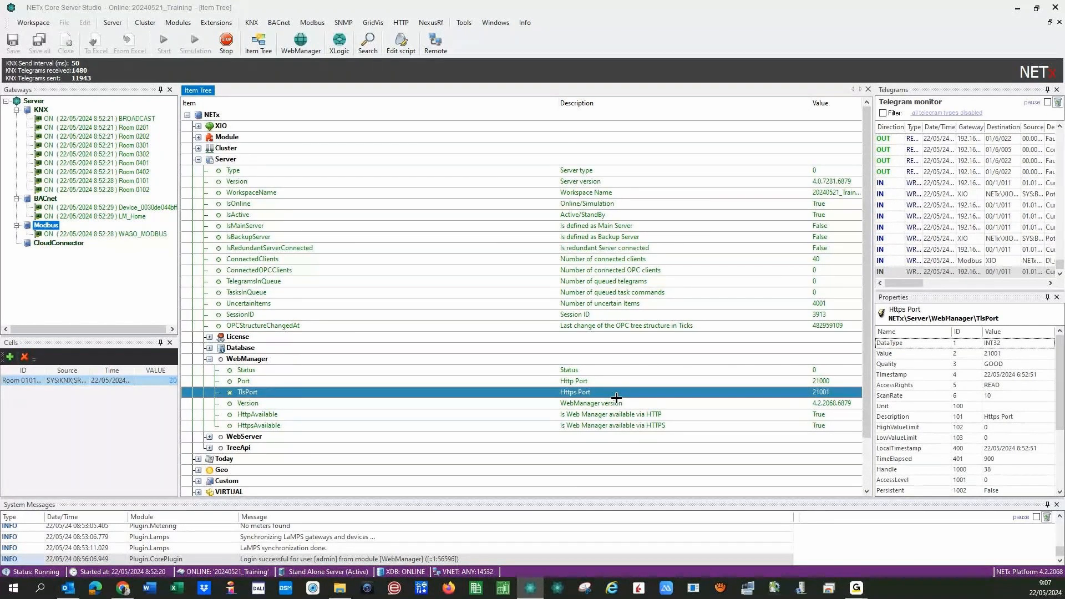
- Check the WebServer port settings, collapse Server, and switch to the Web Manager dashboard in Chrome
click(209, 359)
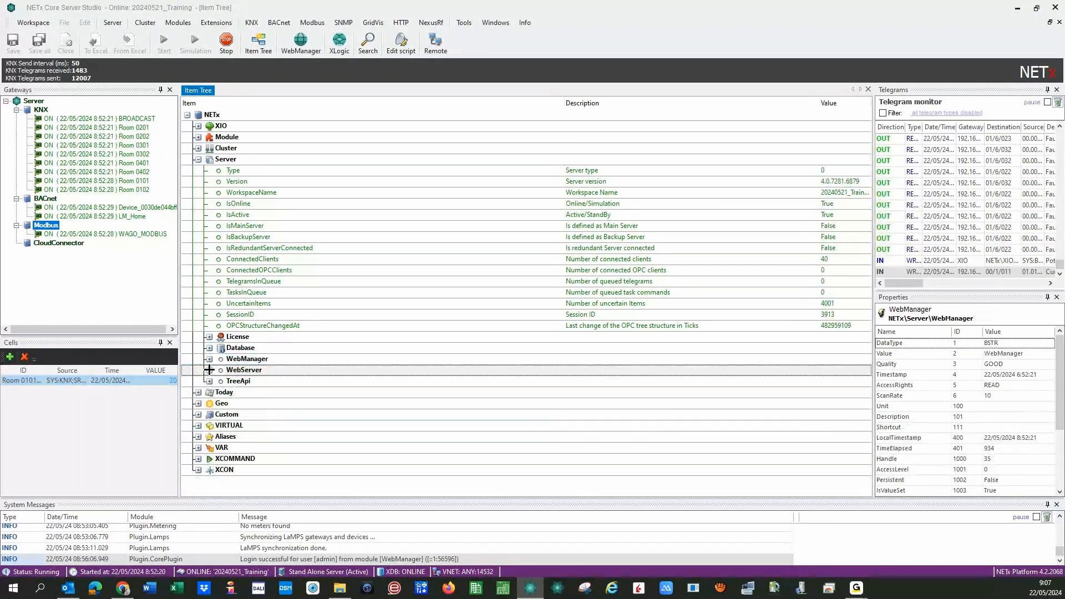
click(209, 369)
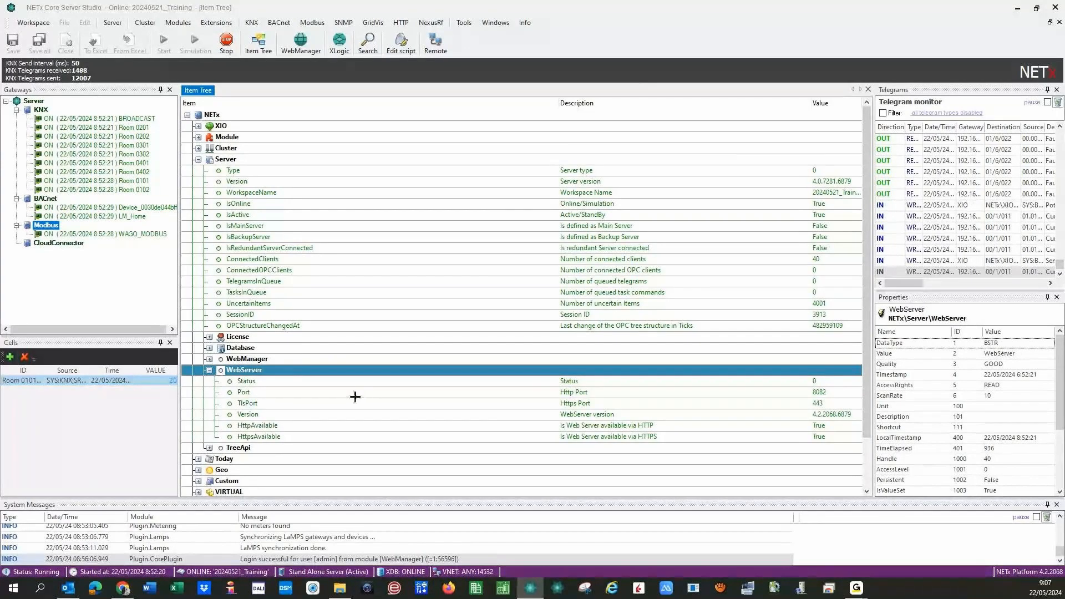
click(209, 370)
click(208, 370)
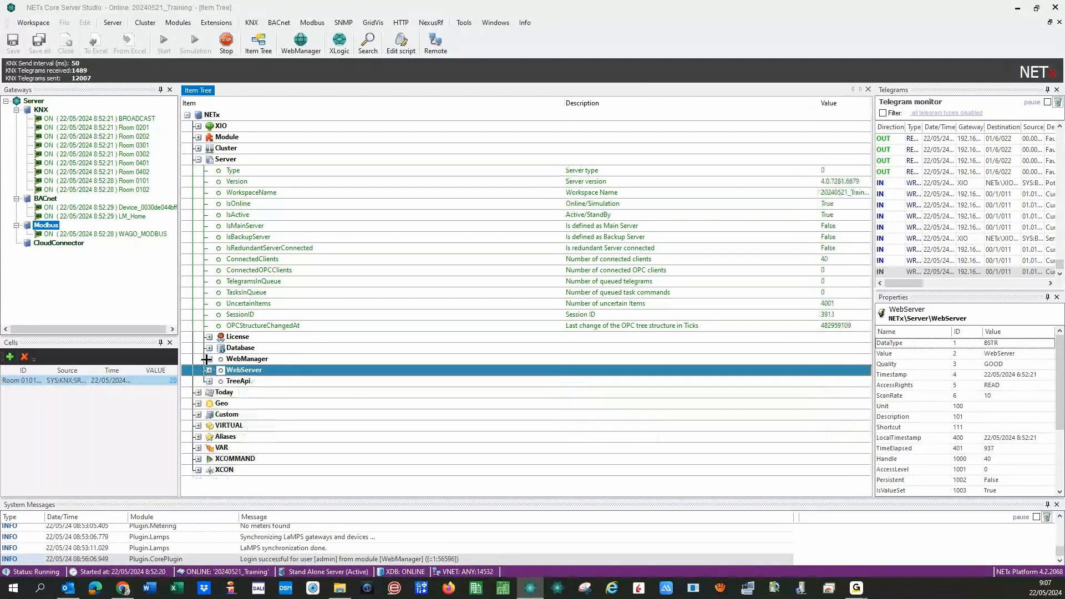
click(198, 160)
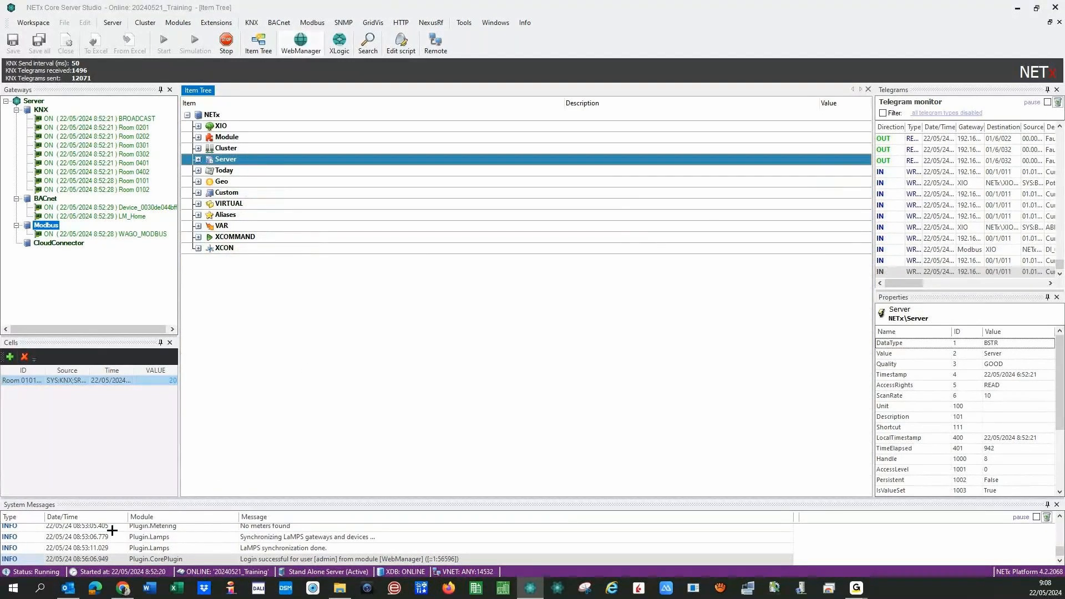
click(125, 588)
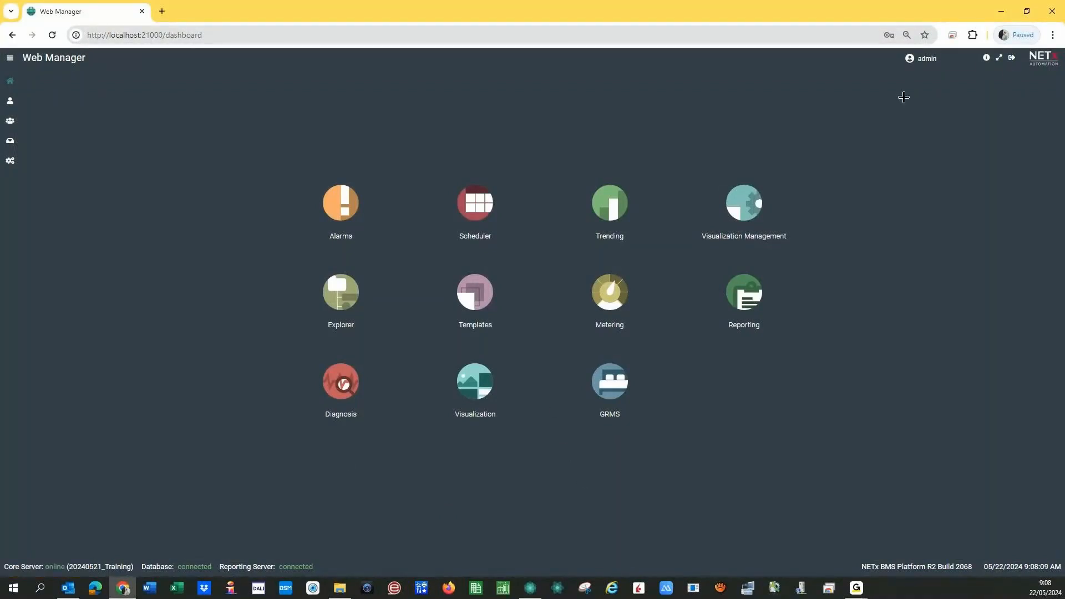
- Log out of Web Manager, close Chrome, and relaunch Web Manager from the Studio toolbar
click(1010, 61)
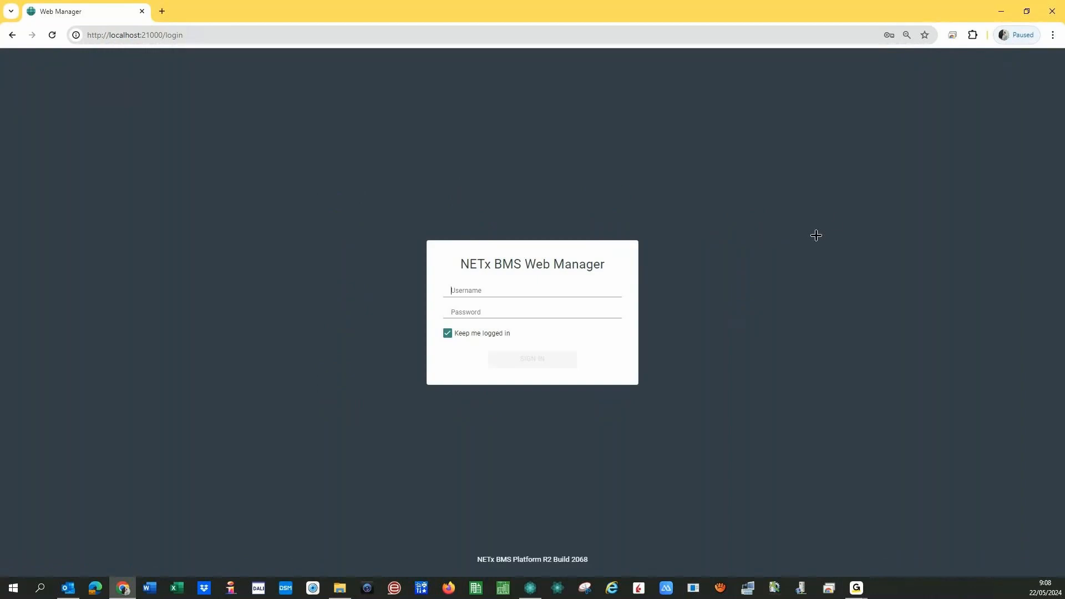
click(1046, 12)
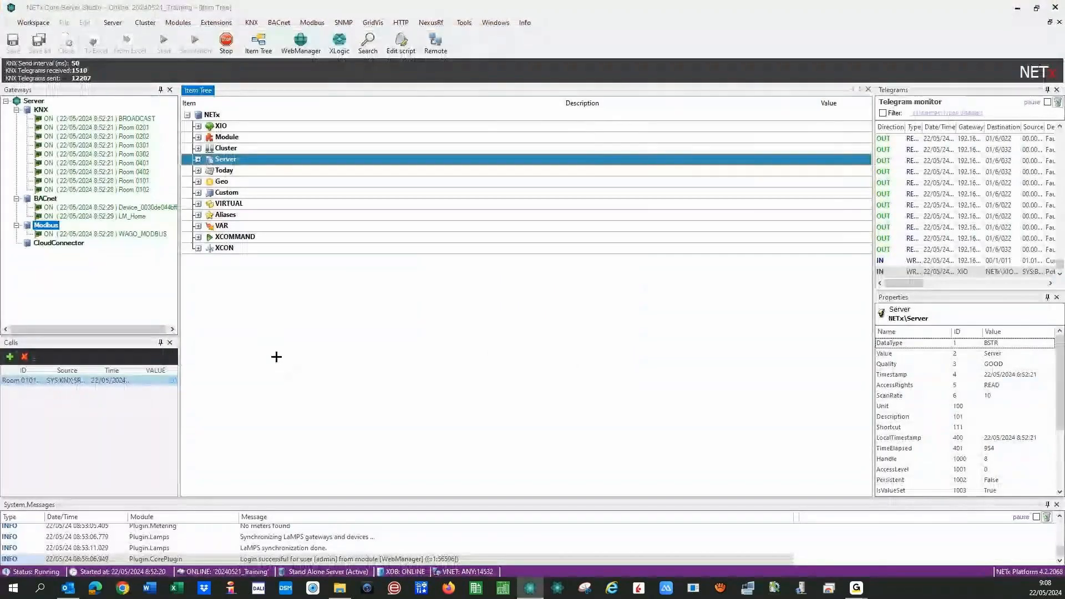
click(301, 45)
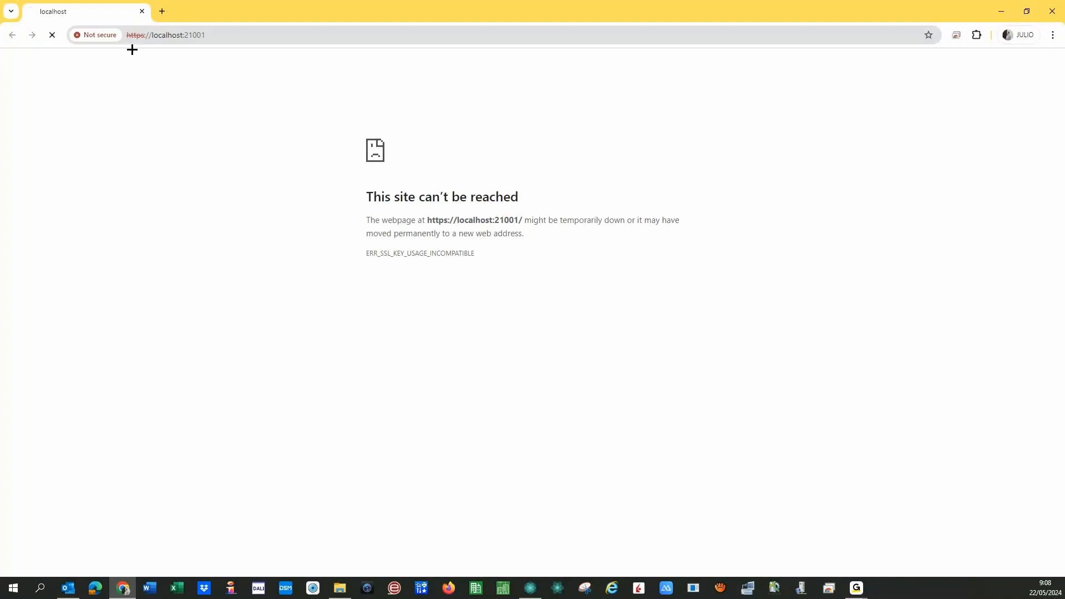
click(142, 37)
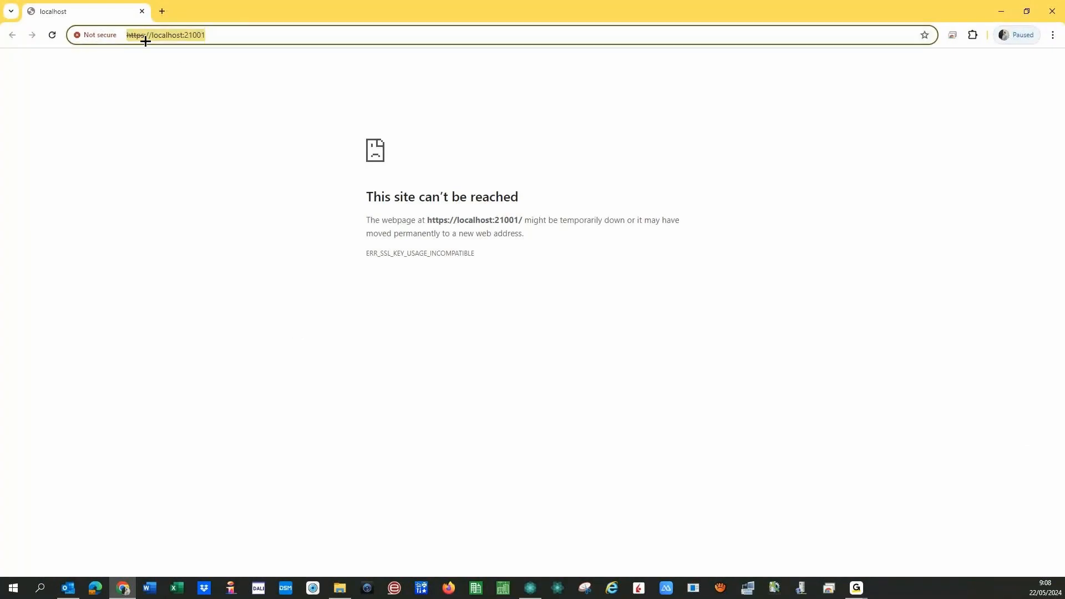
click(141, 35)
key(BackSpace)
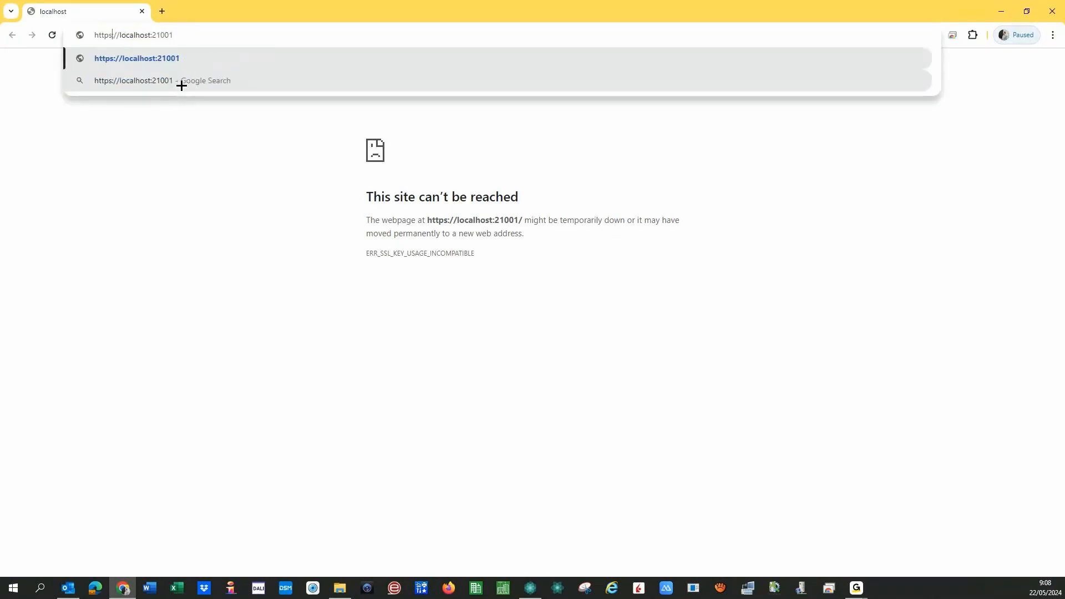
click(209, 39)
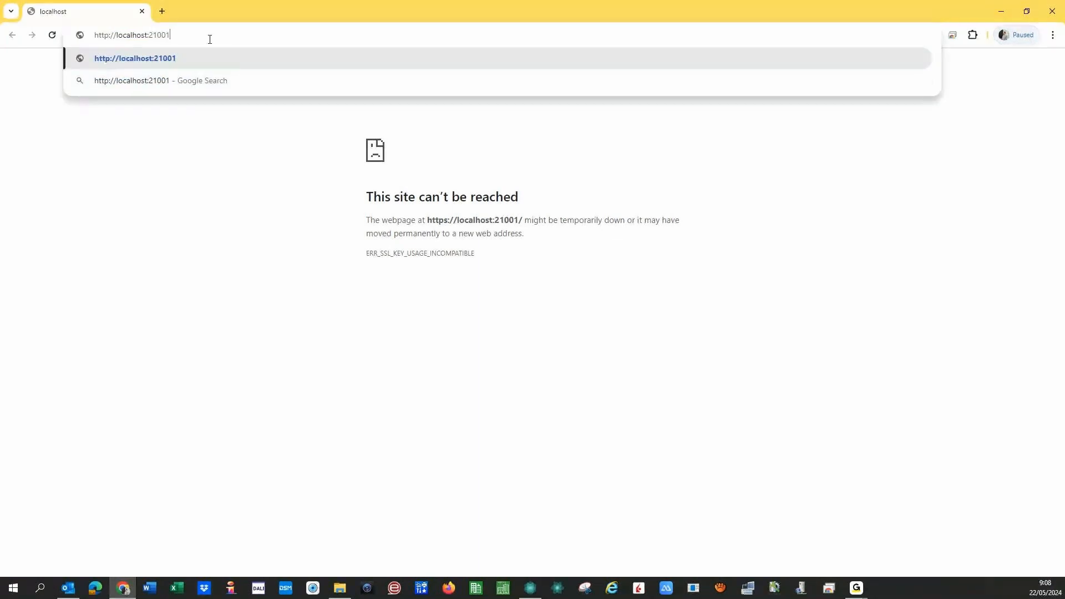
key(BackSpace)
text(0)
key(Return)
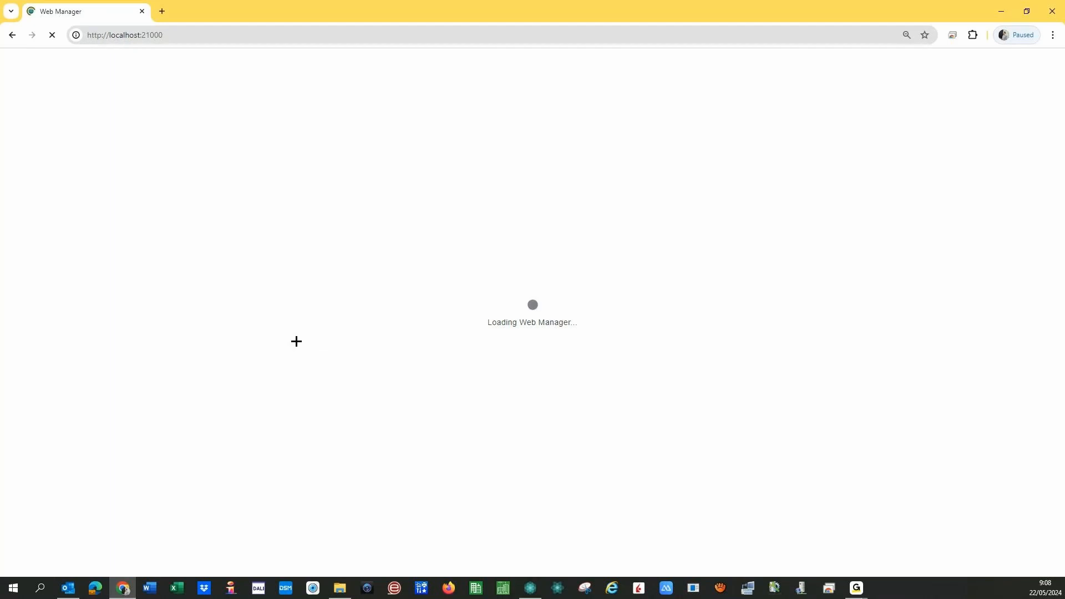
click(161, 41)
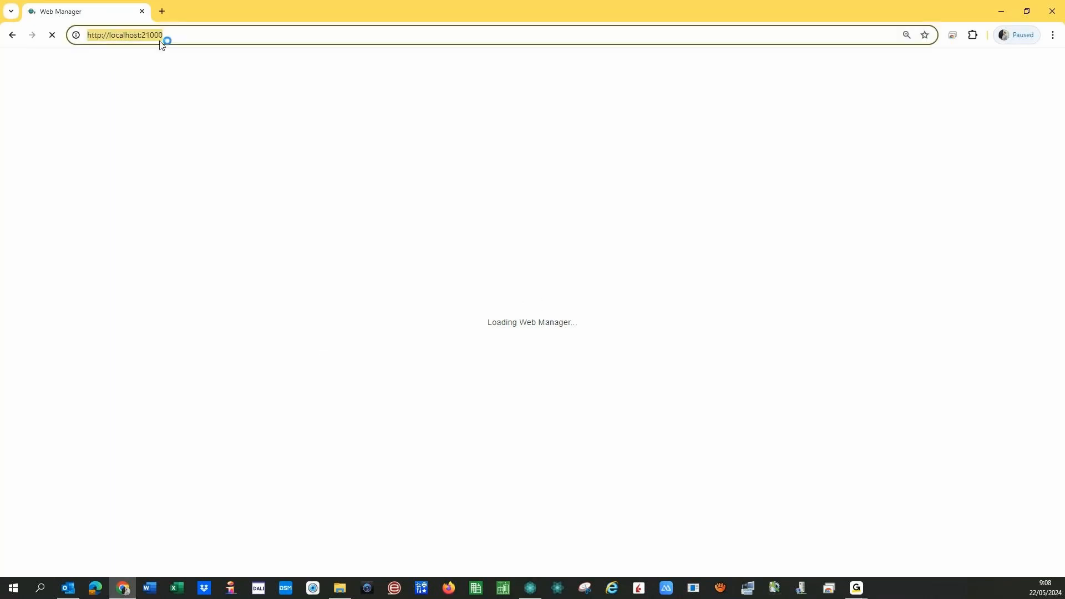
click(173, 35)
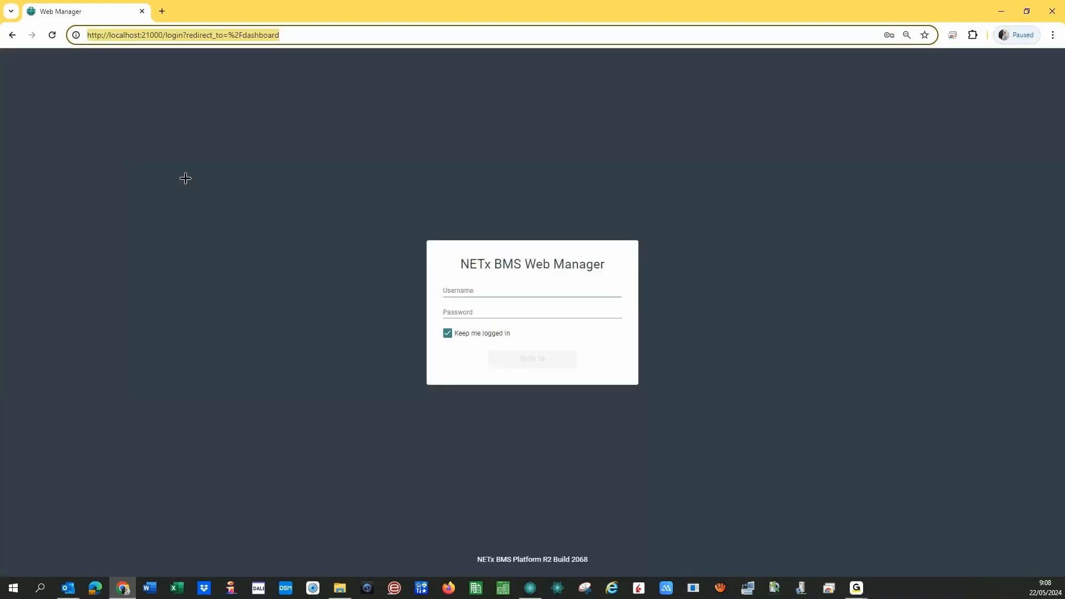
- Enter admin in the Web Manager username field, dismissing Chrome's saved-password suggestions
click(461, 290)
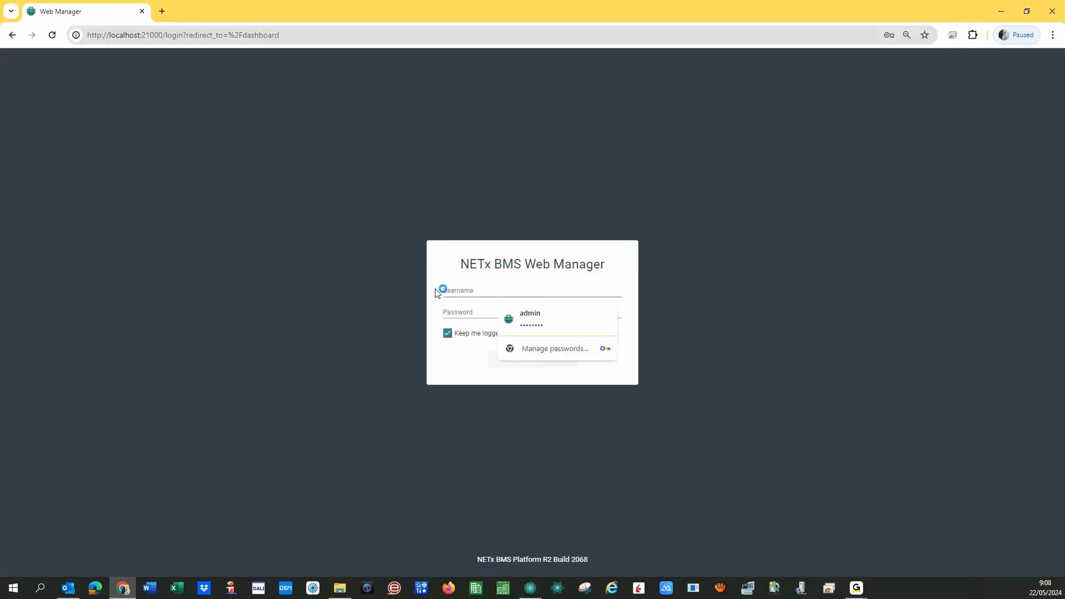
click(345, 278)
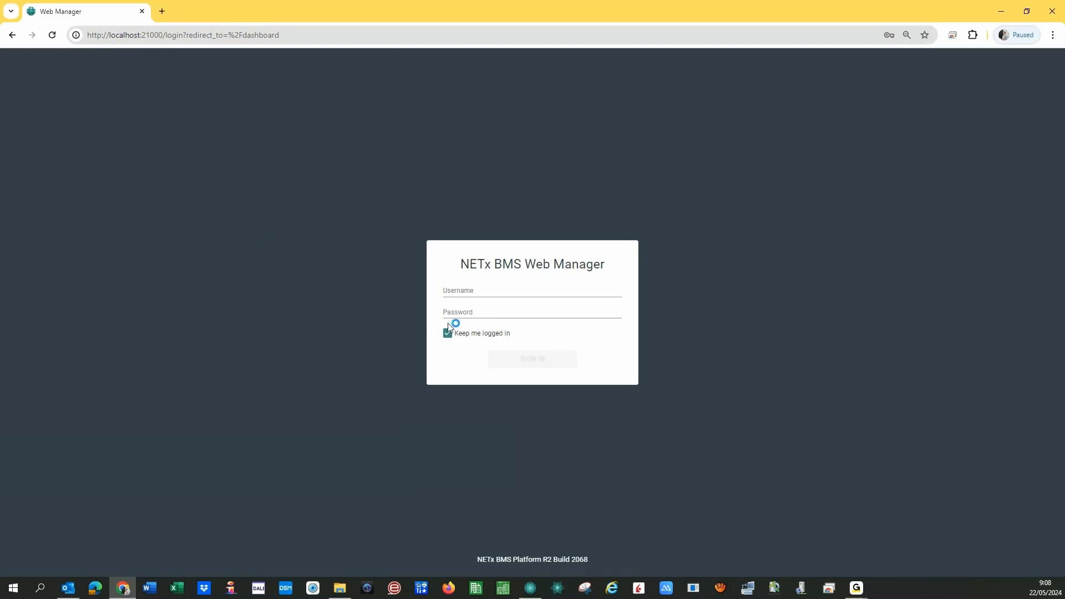
click(455, 292)
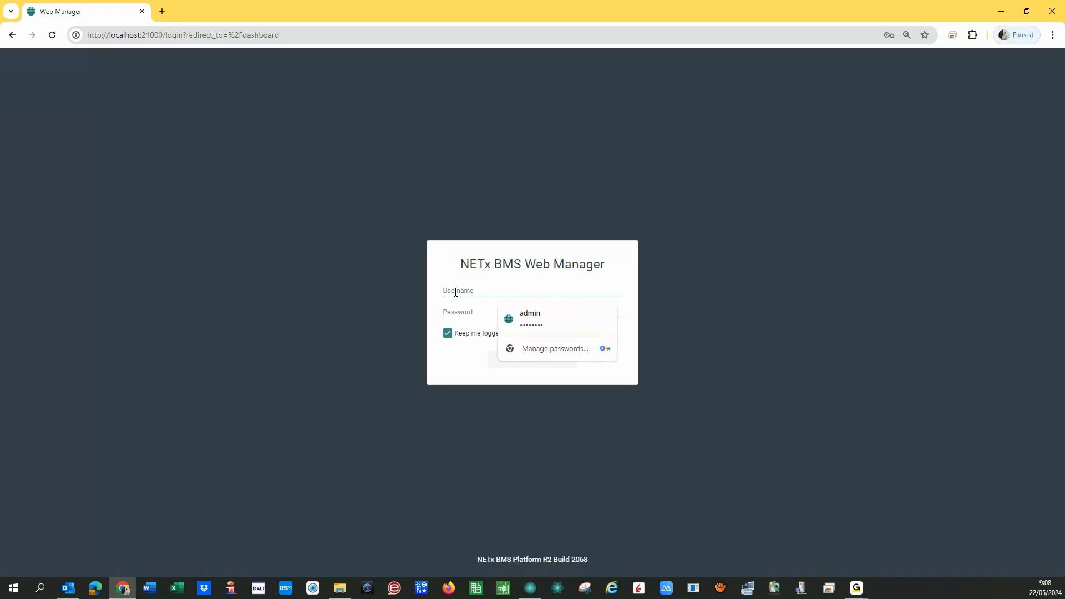
text(admin)
click(346, 338)
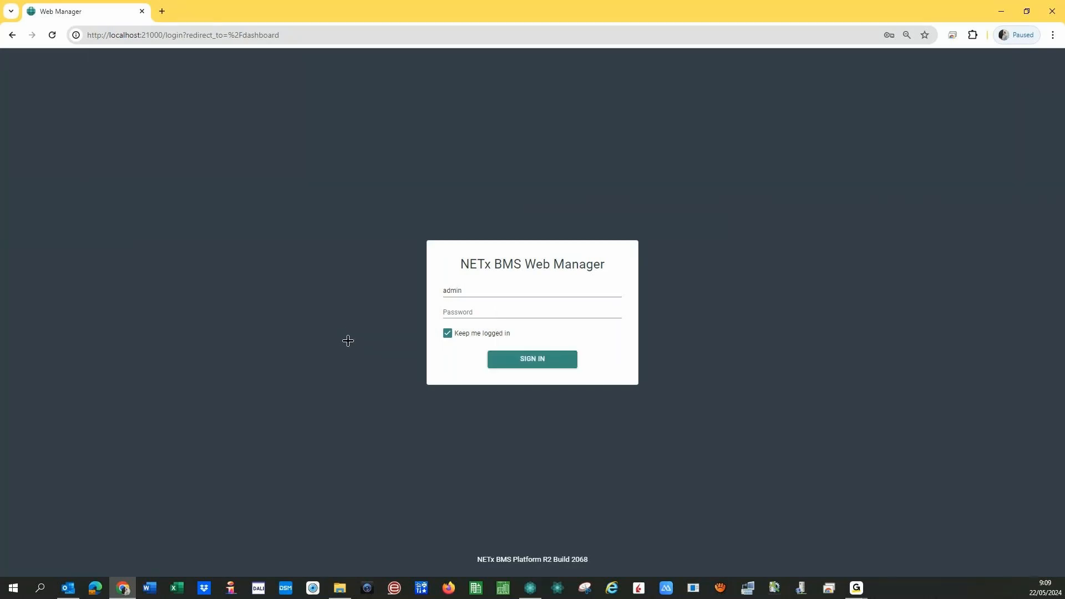
click(478, 292)
text(--changeme)
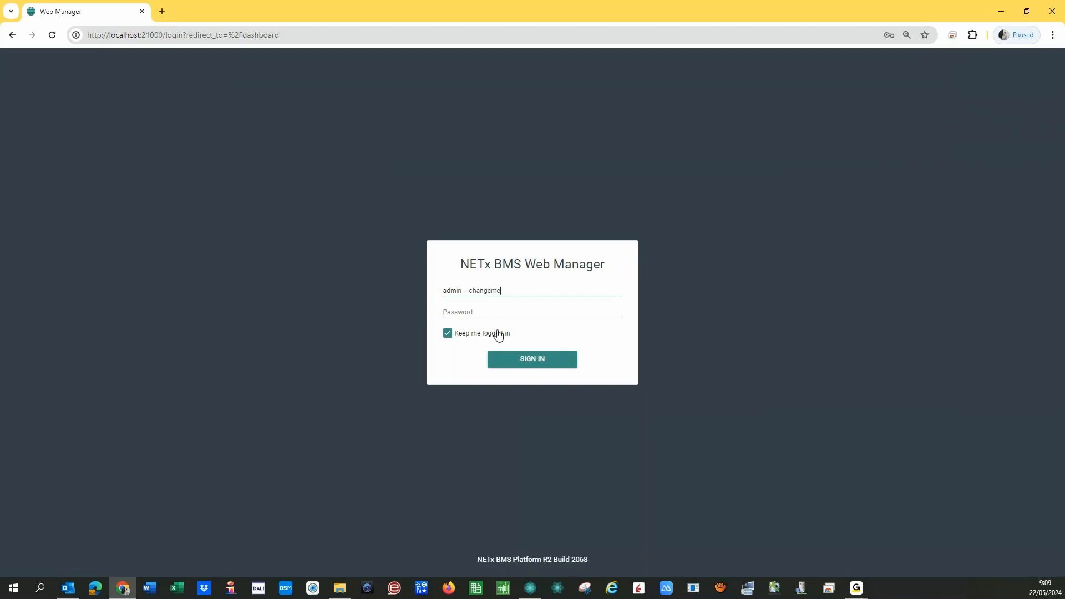
- Delete the extra text after admin so the username field holds only admin
double_click(471, 292)
click(501, 295)
drag(464, 291, 502, 290)
key(BackSpace)
- Enter the administrator password and sign in to the dashboard
click(476, 312)
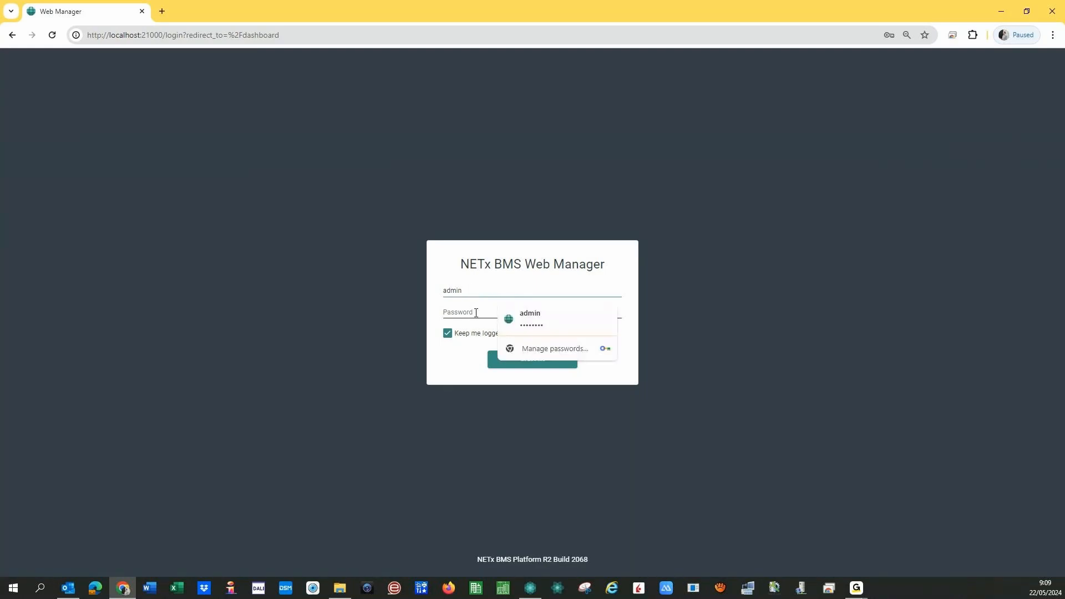
text(ch)
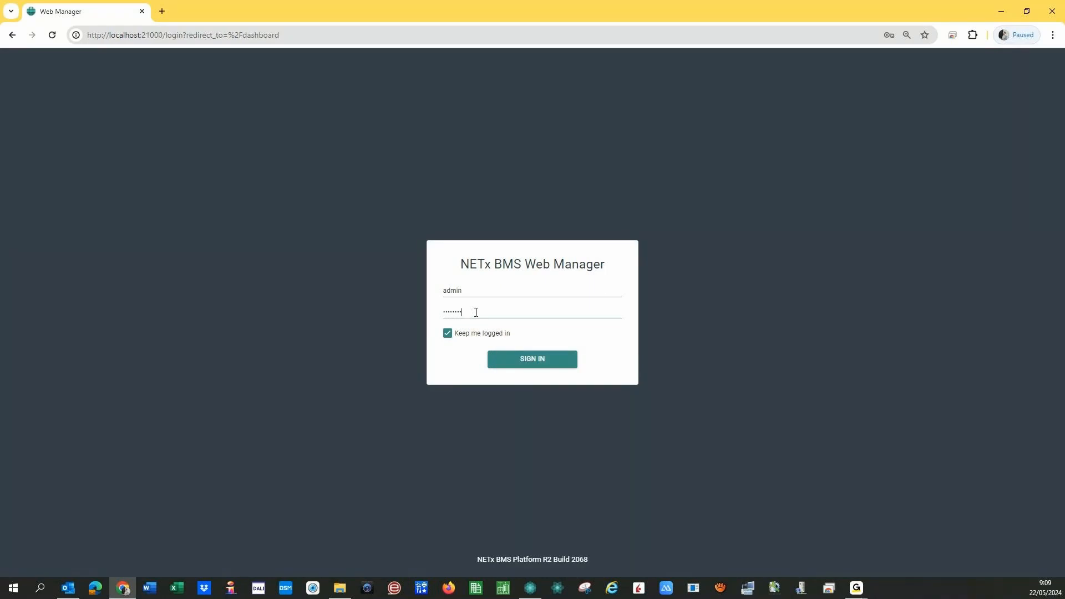
text(angeme)
key(Return)
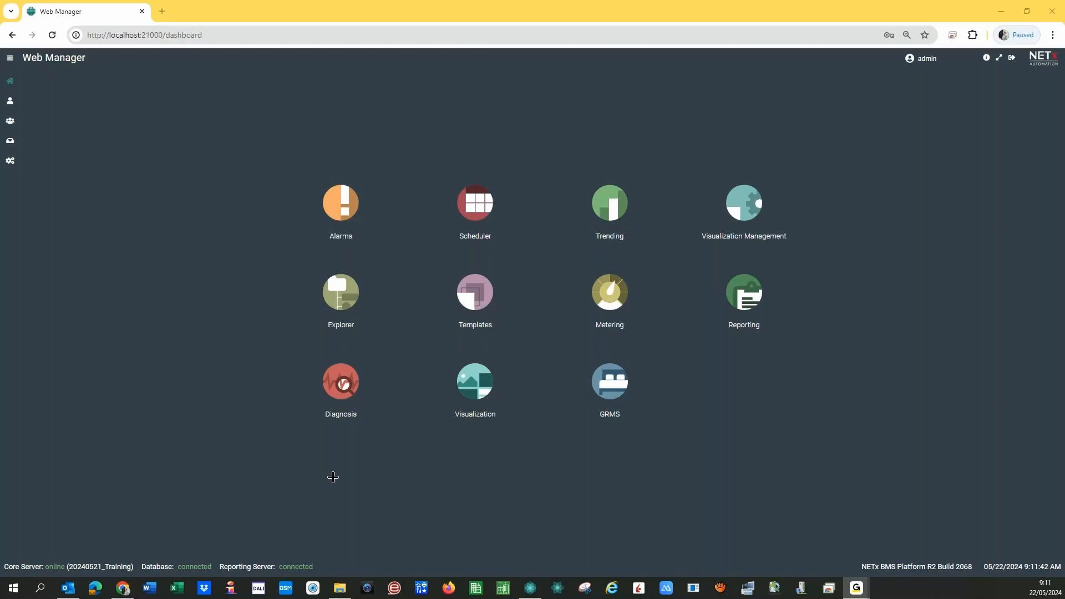
double_click(112, 37)
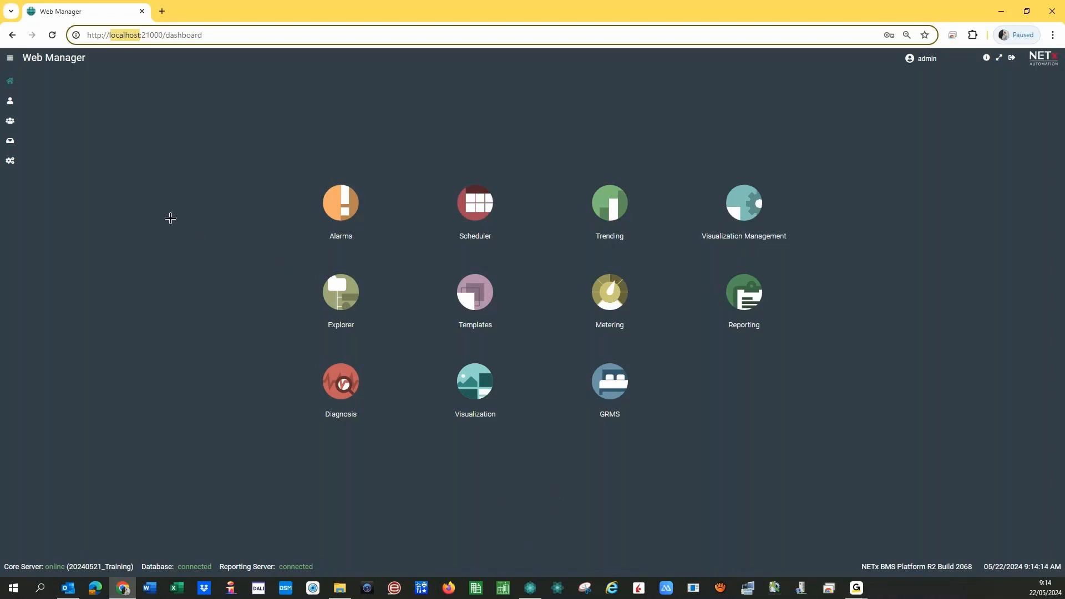
- Go to User Management from the sidebar and start an Add user form with +
click(11, 104)
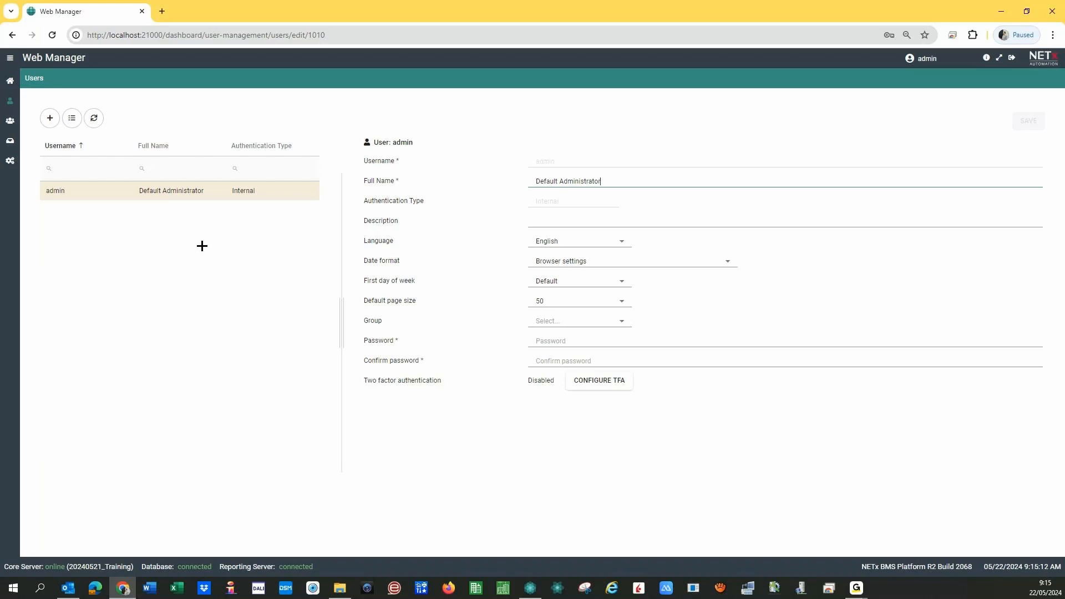
click(50, 117)
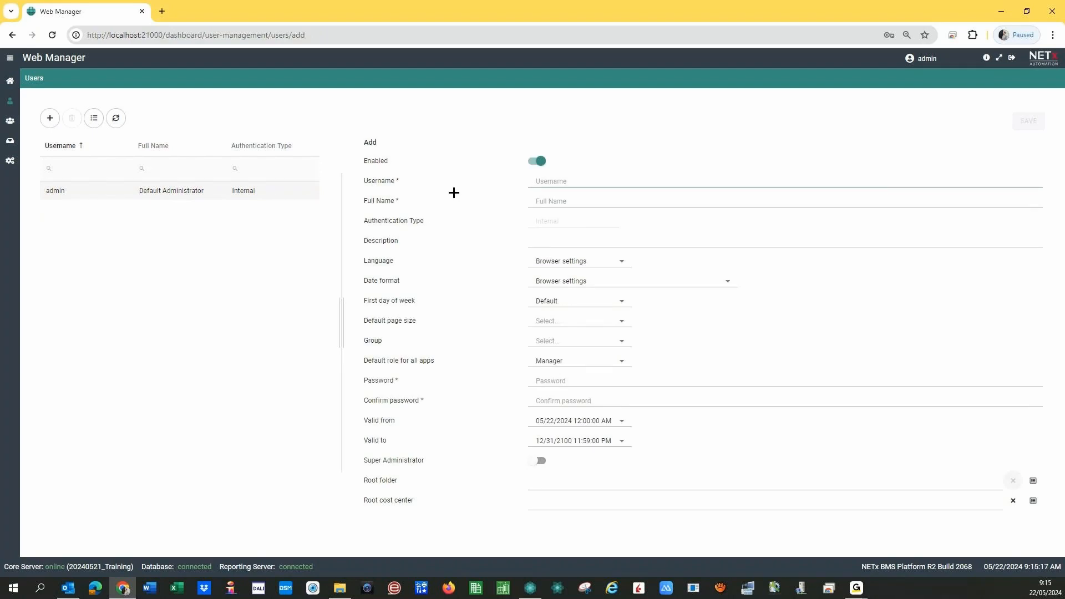
- Enter username user_1, the user's full name and description 'normal user', leaving the language unchanged
text(user_1)
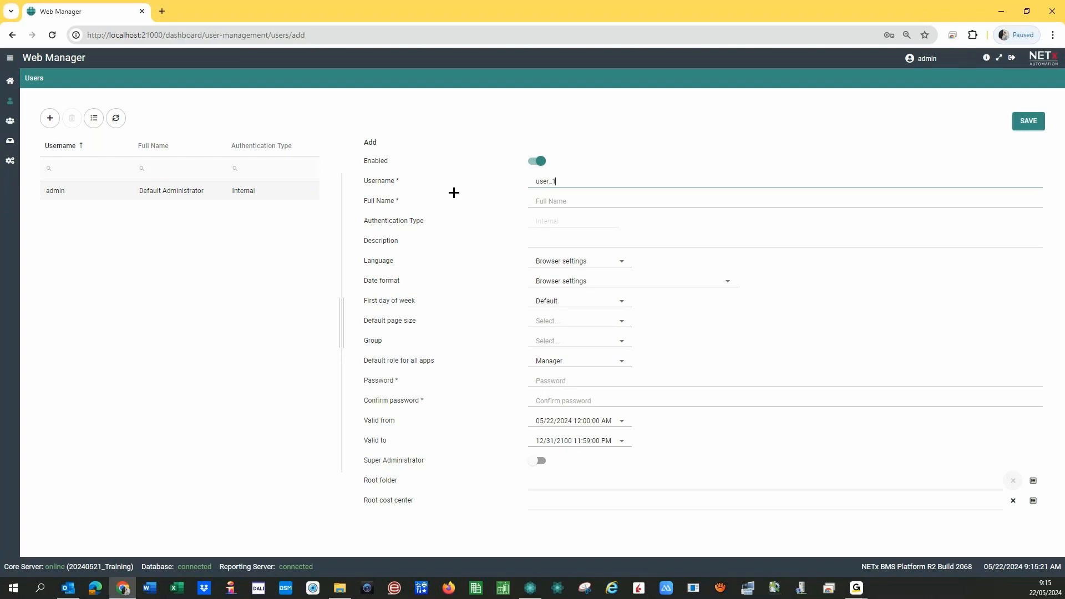
click(552, 199)
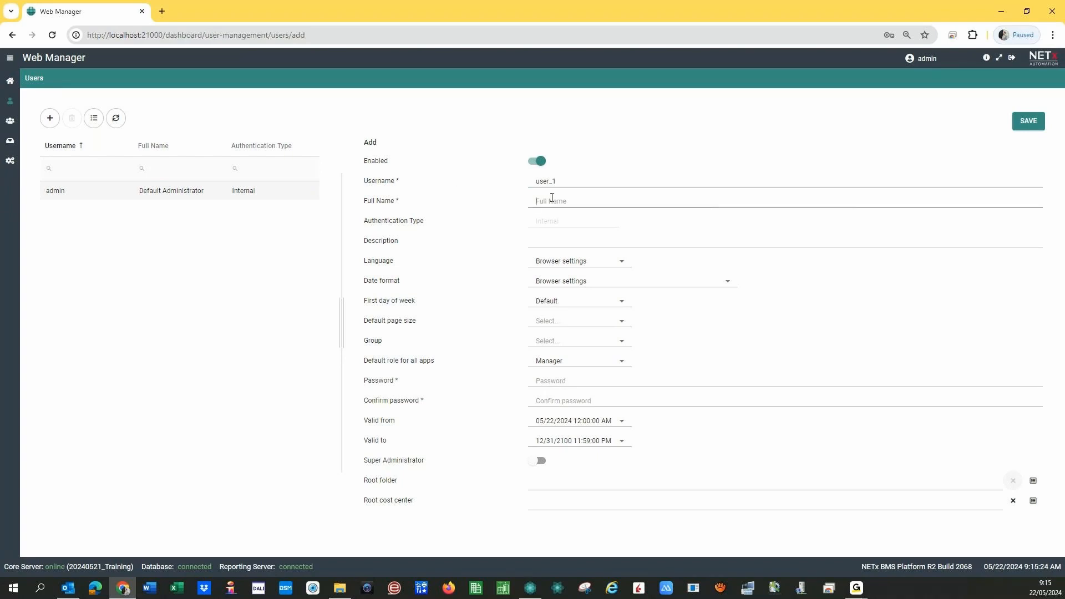
text(Julio)
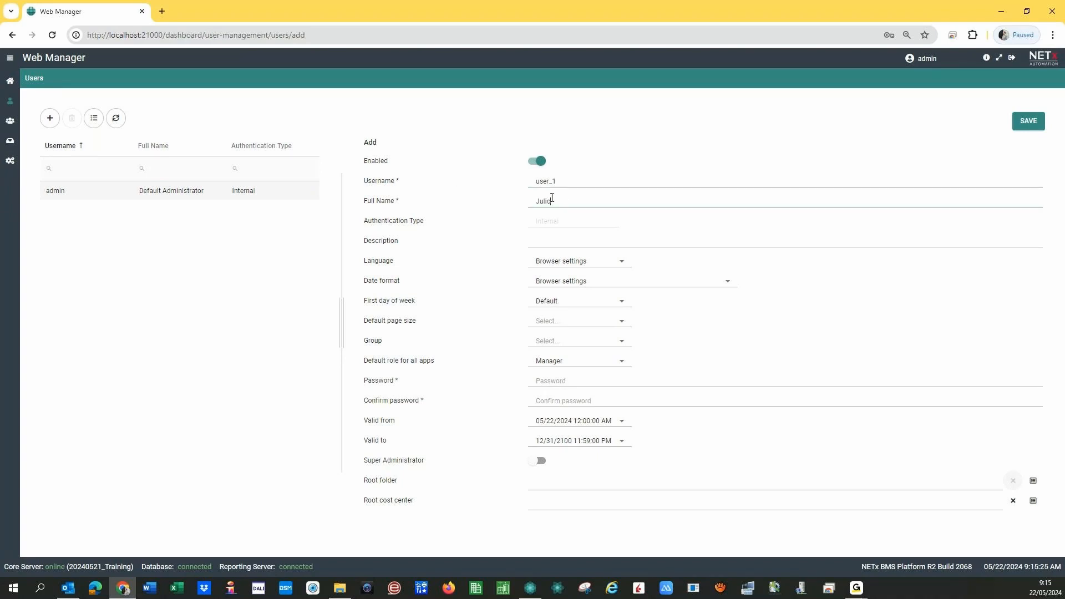
click(542, 240)
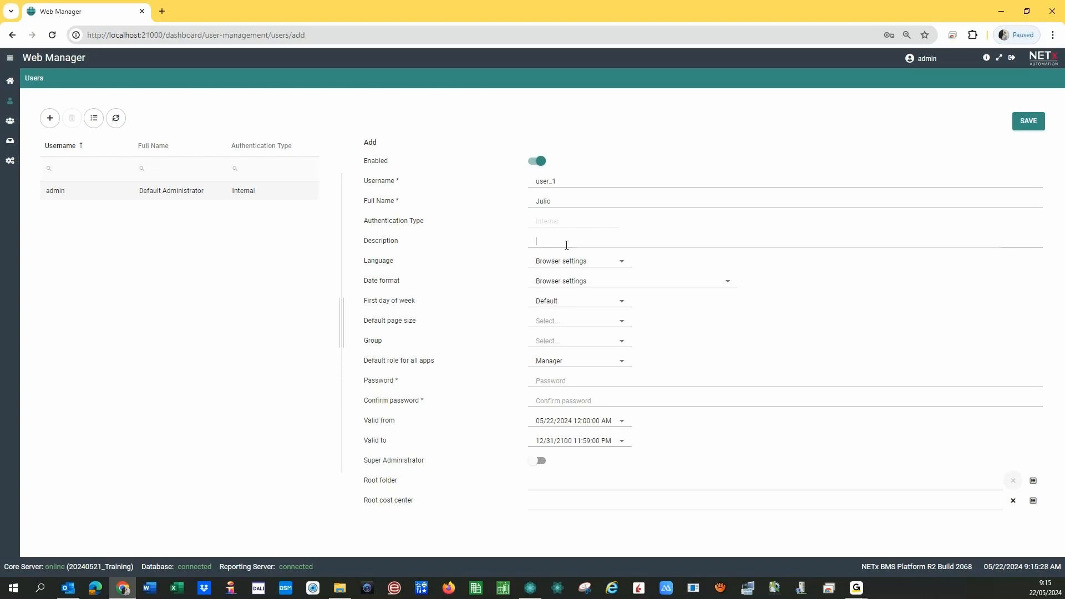
text(normal user)
click(617, 263)
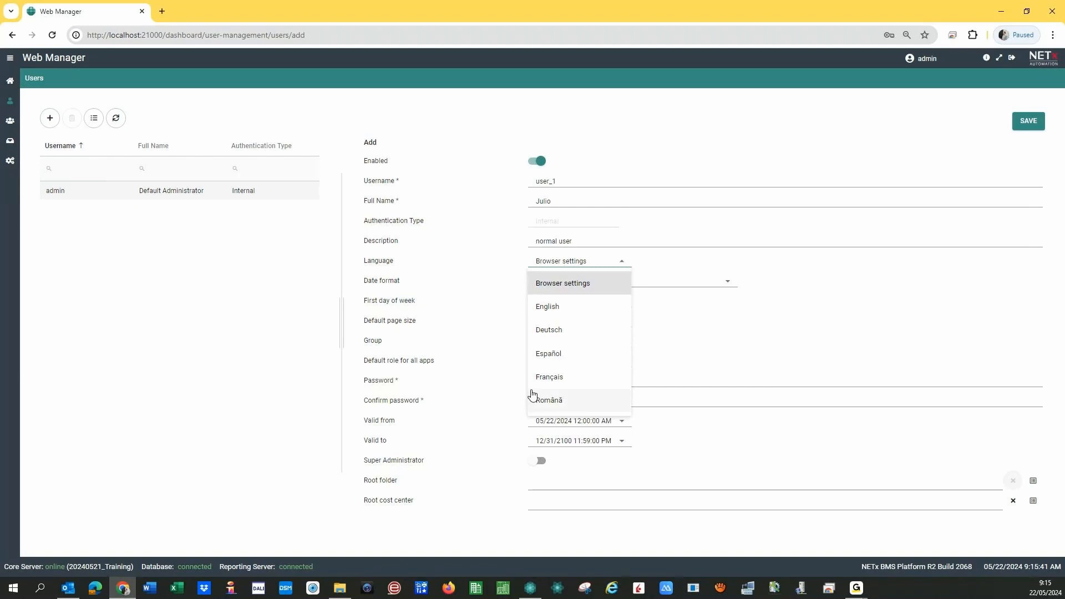
click(490, 277)
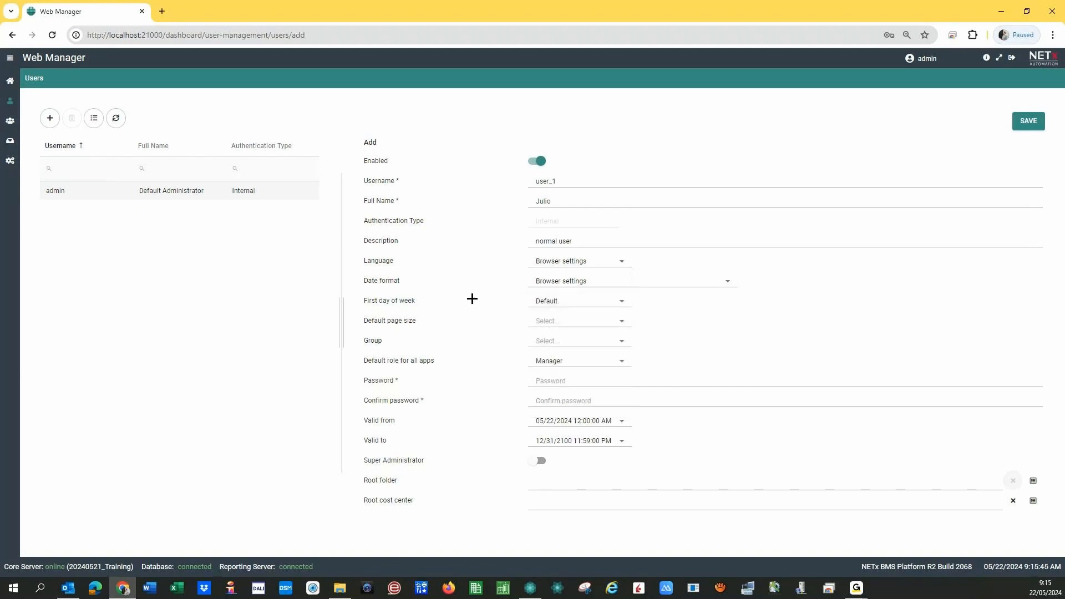
click(590, 301)
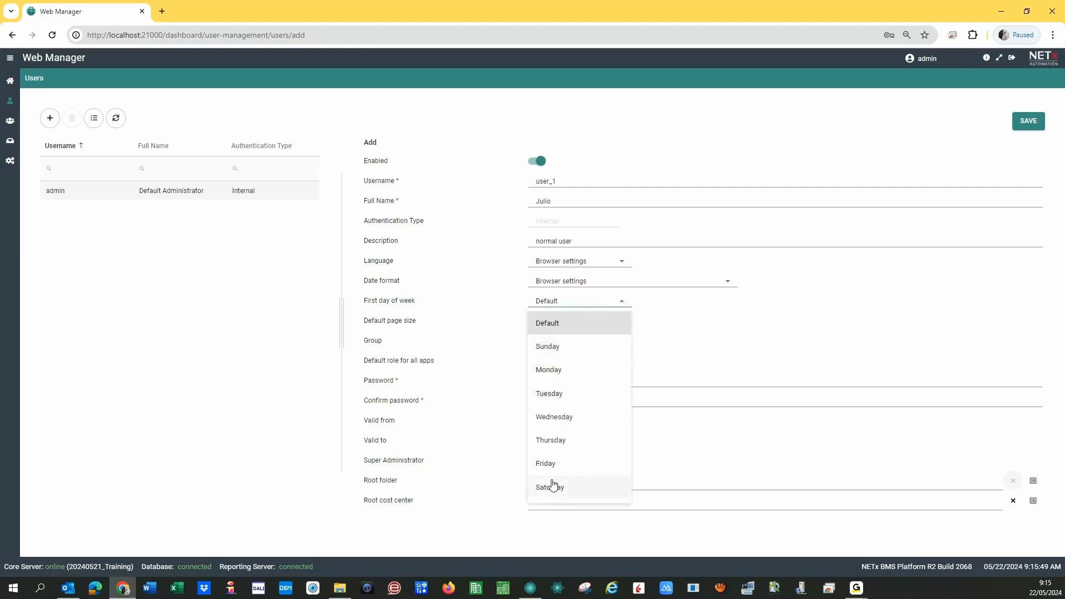
click(503, 310)
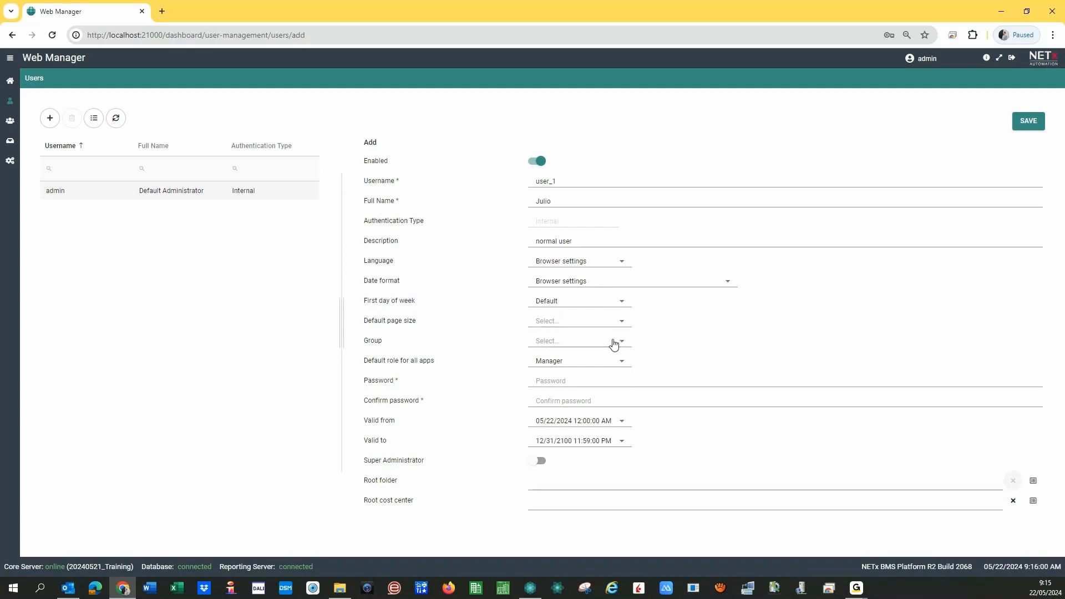
click(551, 345)
click(505, 343)
- Enter and confirm the new user's password
click(555, 381)
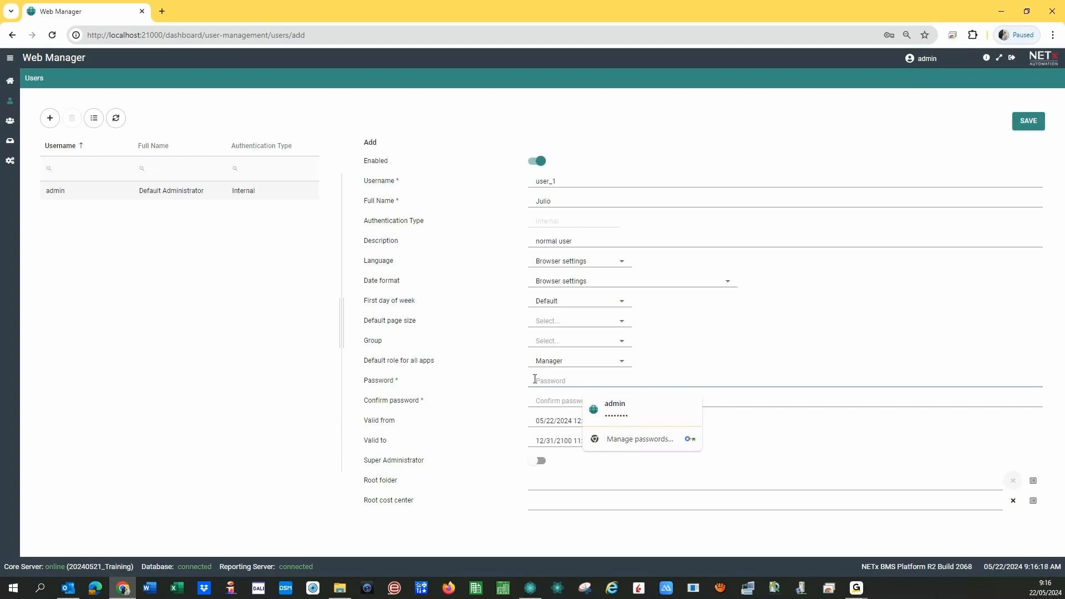
text(••••)
click(549, 402)
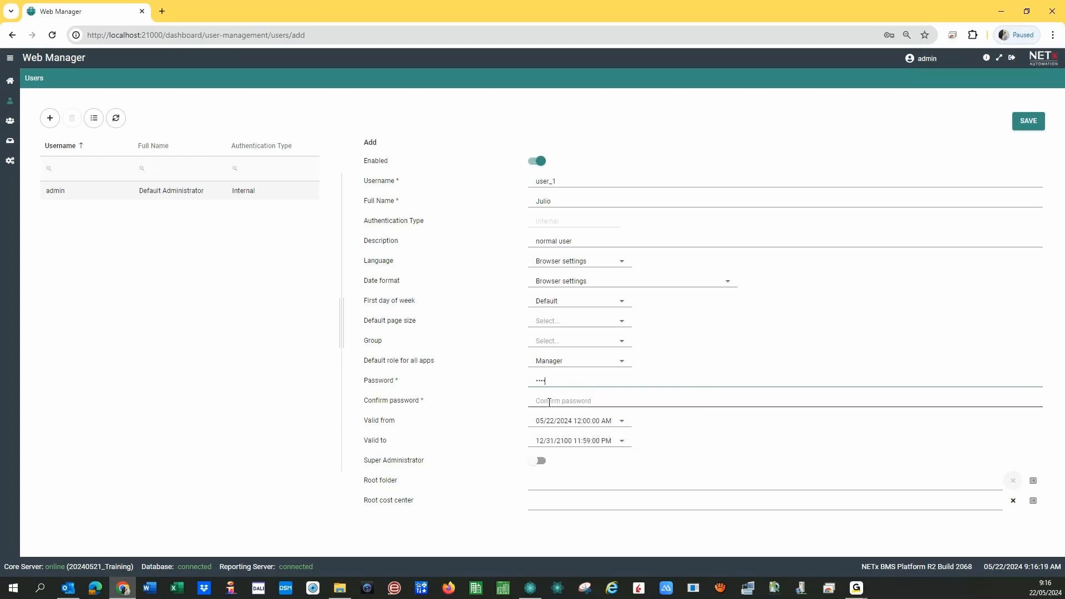
text(••••)
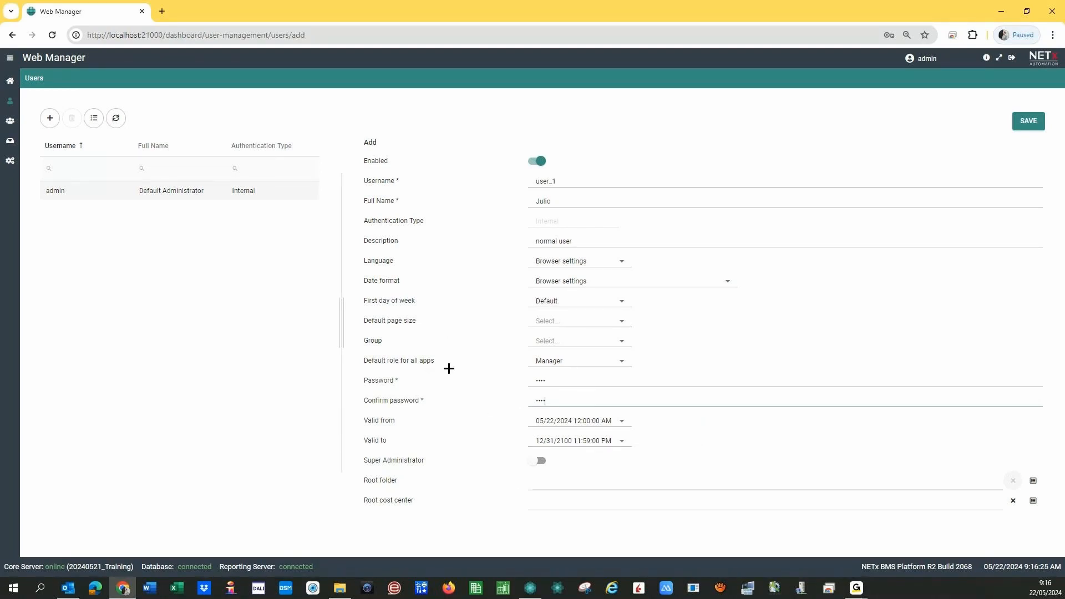
- Keep Manager as the default role, save the account, and decline Chrome's password saving
click(582, 366)
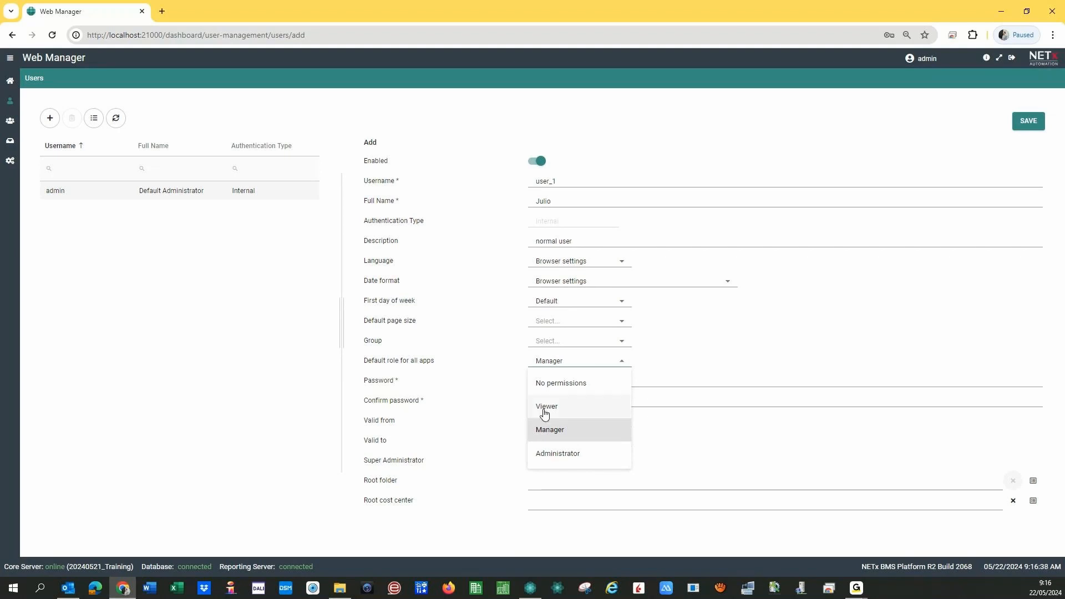
click(549, 431)
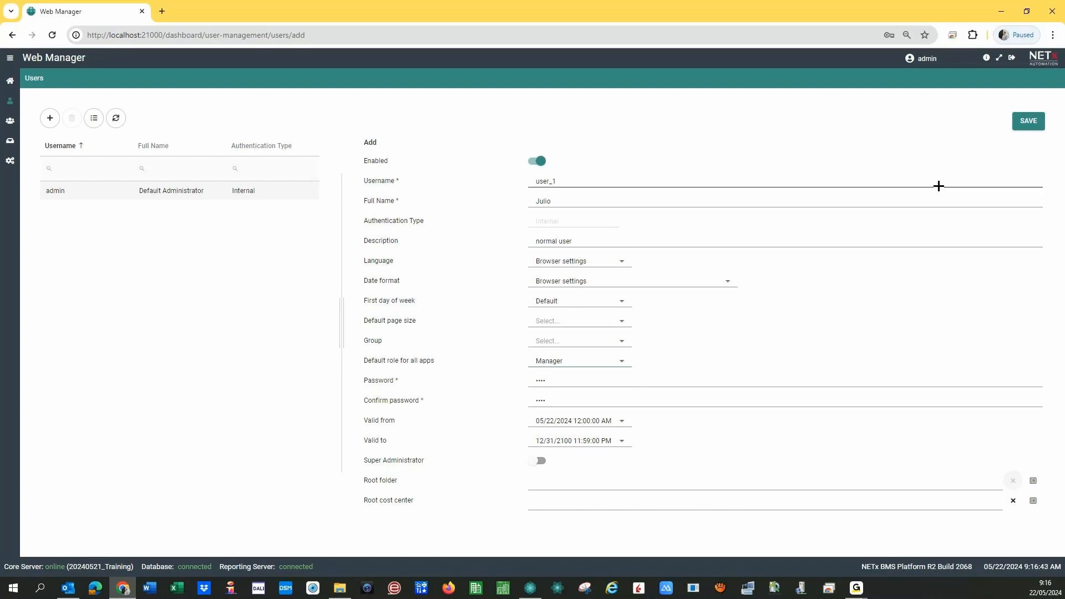
click(1029, 121)
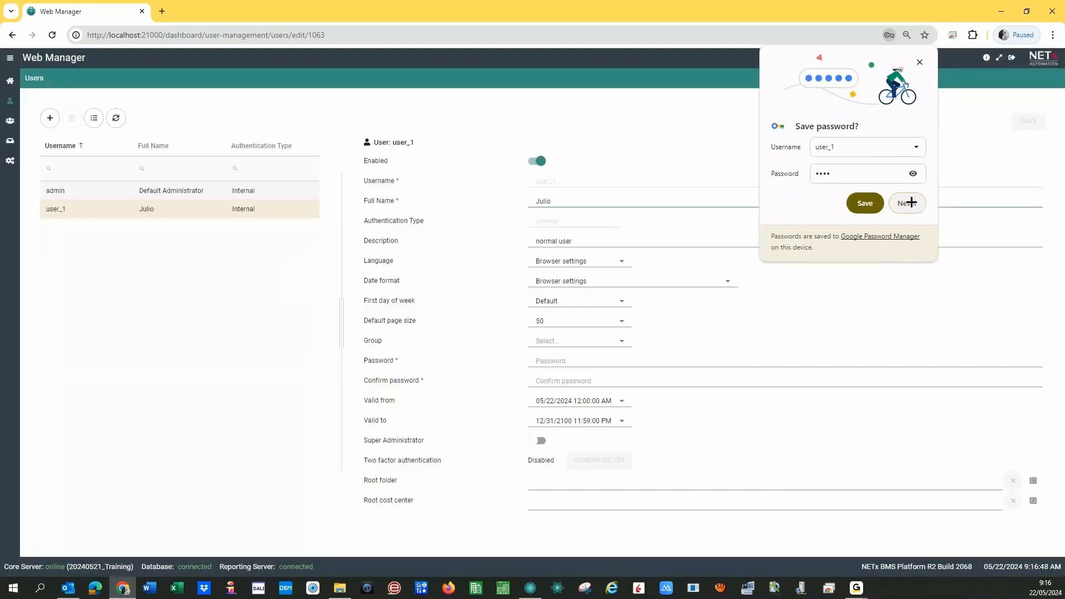
click(909, 203)
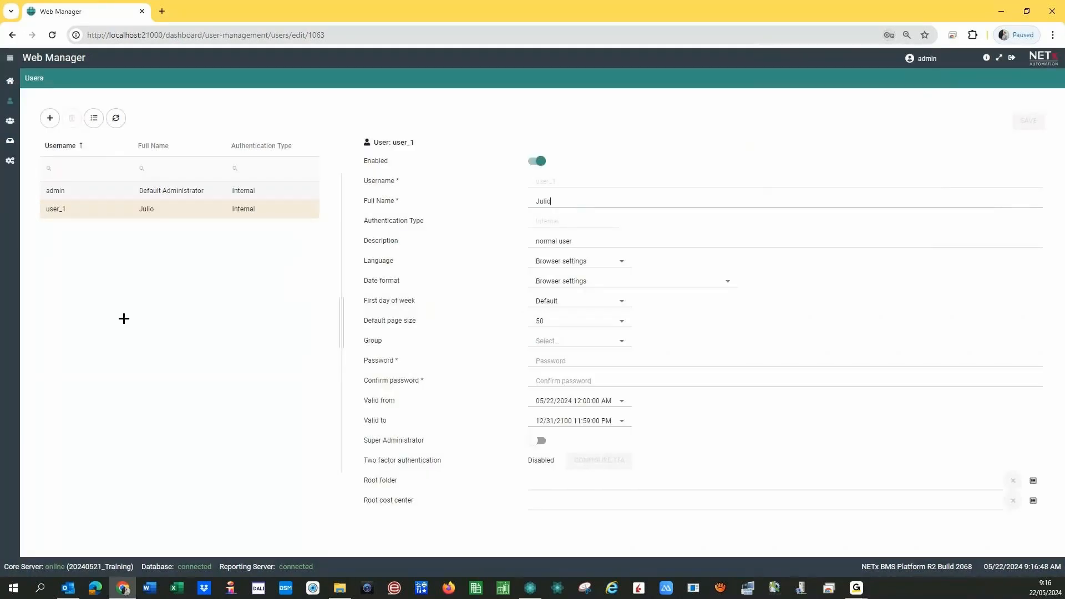
- Show the Apps permissions page, after a brief look at Groups, with user_1 as Manager on Alarms
click(11, 142)
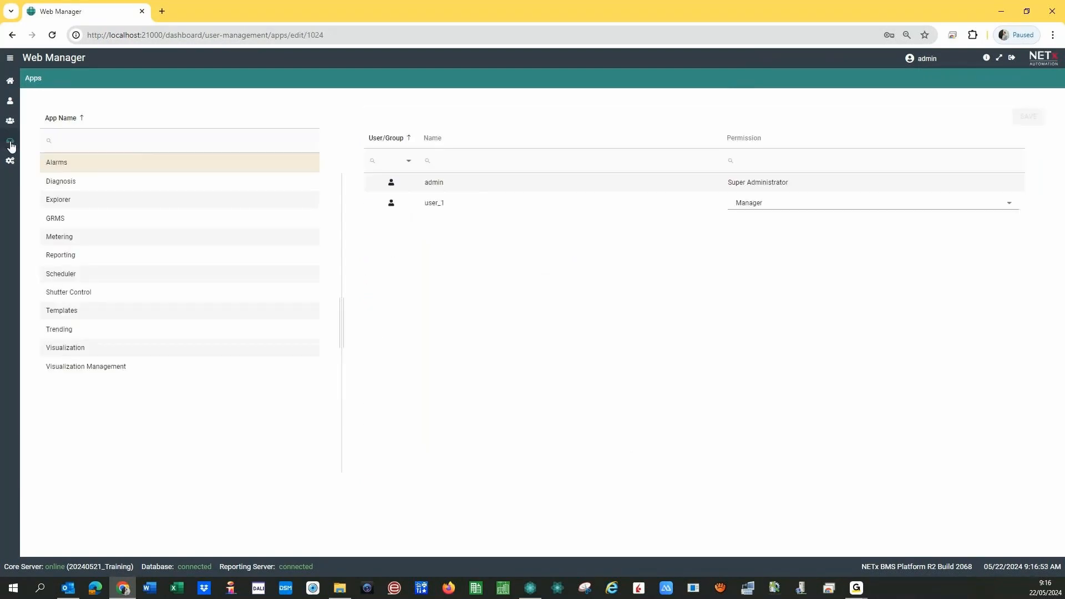
click(11, 123)
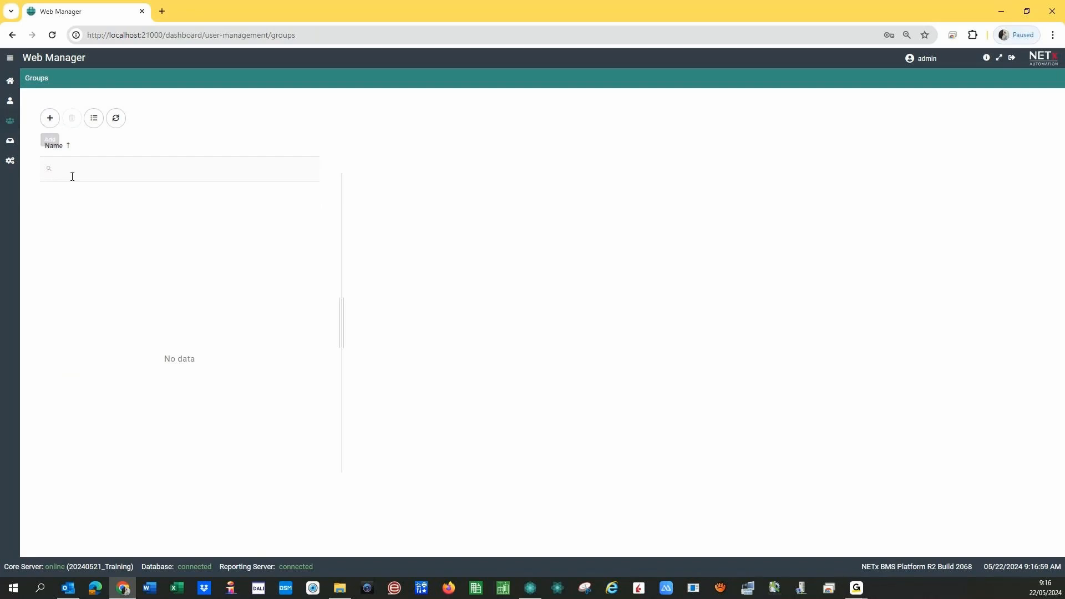
click(10, 143)
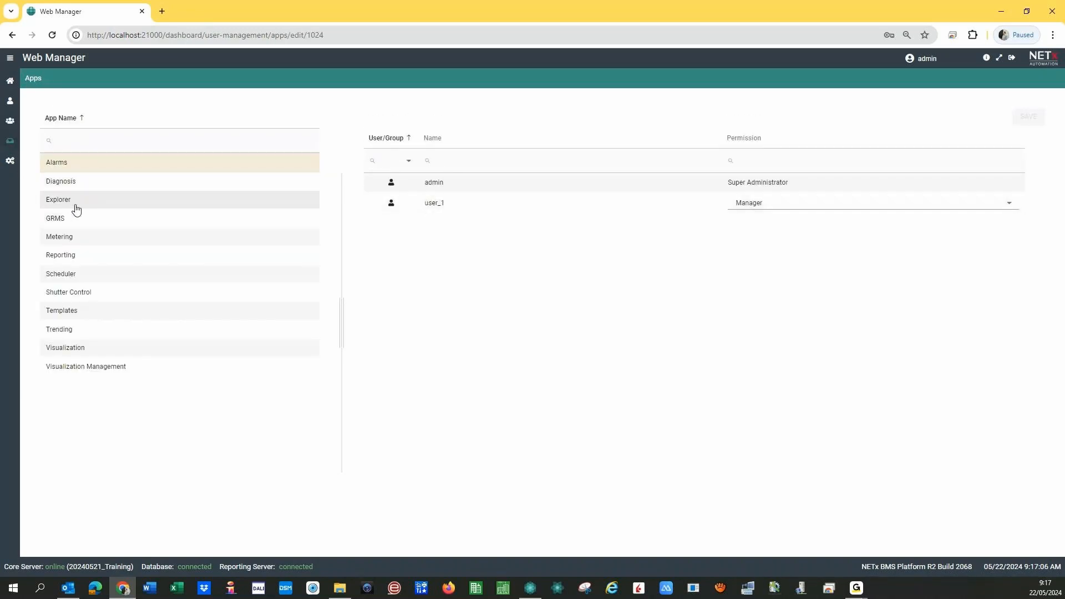
- Set user_1 to No permissions on Alarms and Viewer on Diagnosis, saving each
click(775, 207)
click(757, 226)
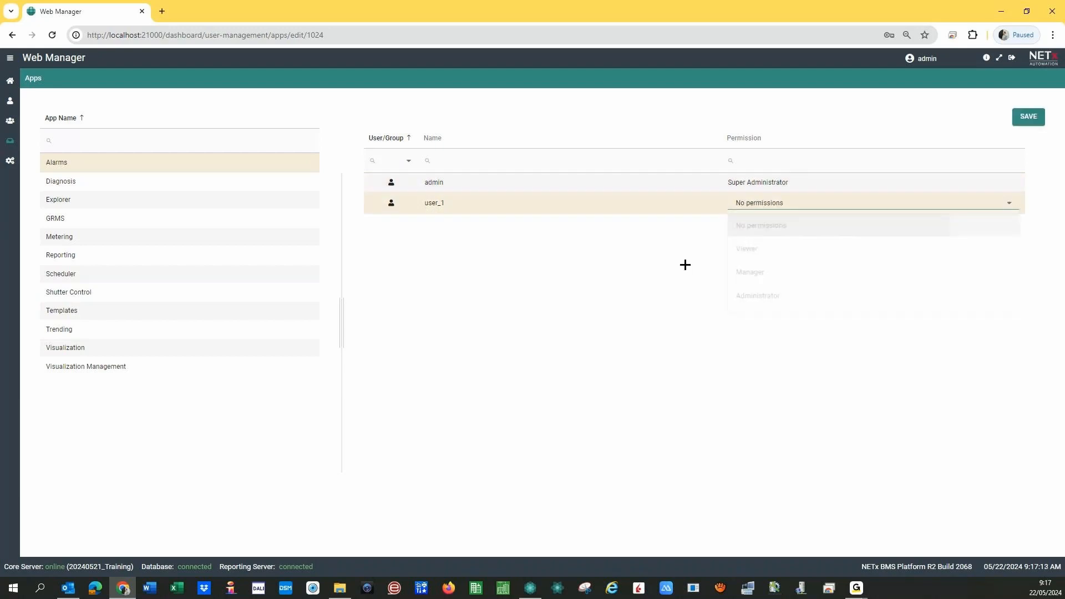
click(1029, 117)
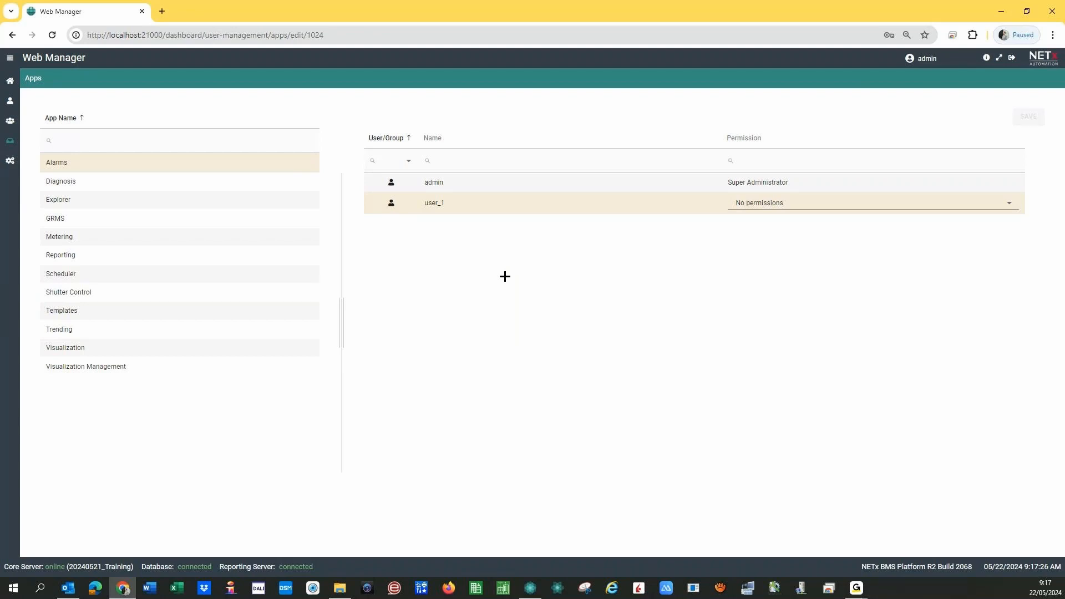
click(77, 187)
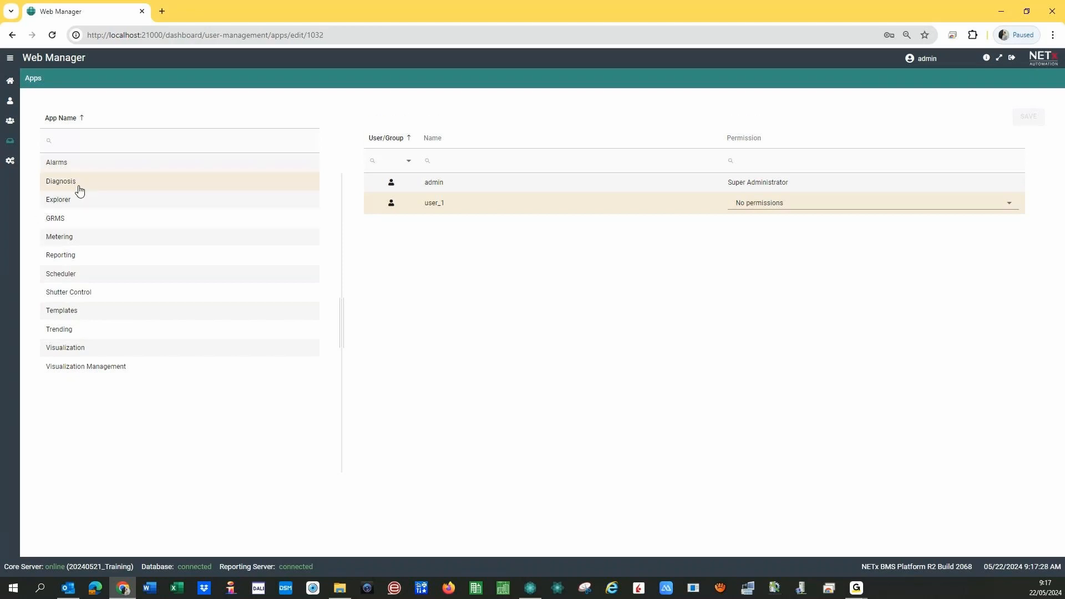
click(751, 203)
click(755, 246)
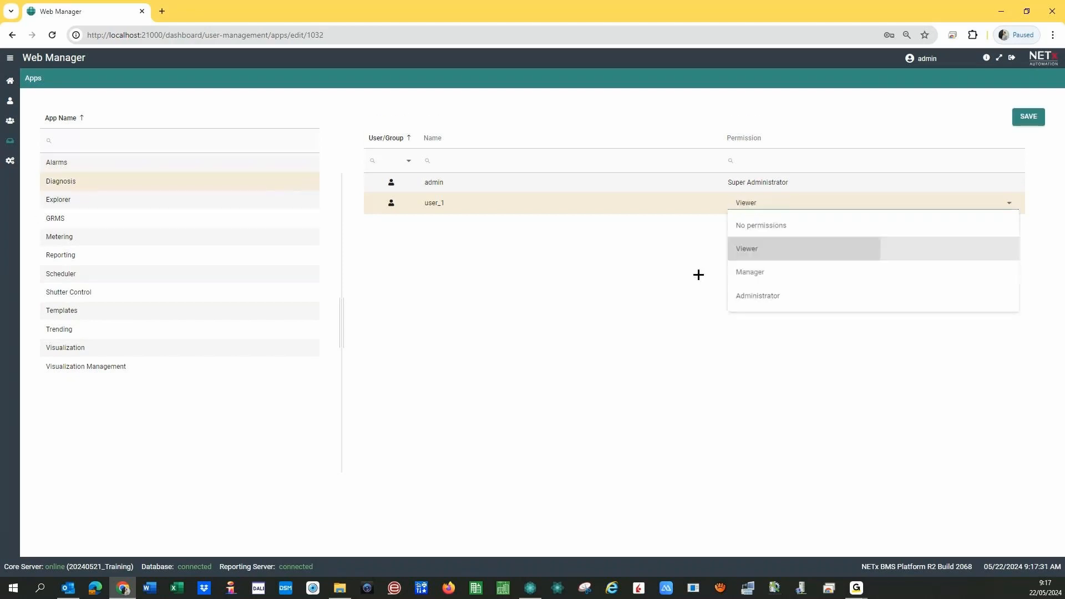
click(1035, 120)
- Give user_1 Viewer on Explorer and No permissions on GRMS, saving each
click(76, 202)
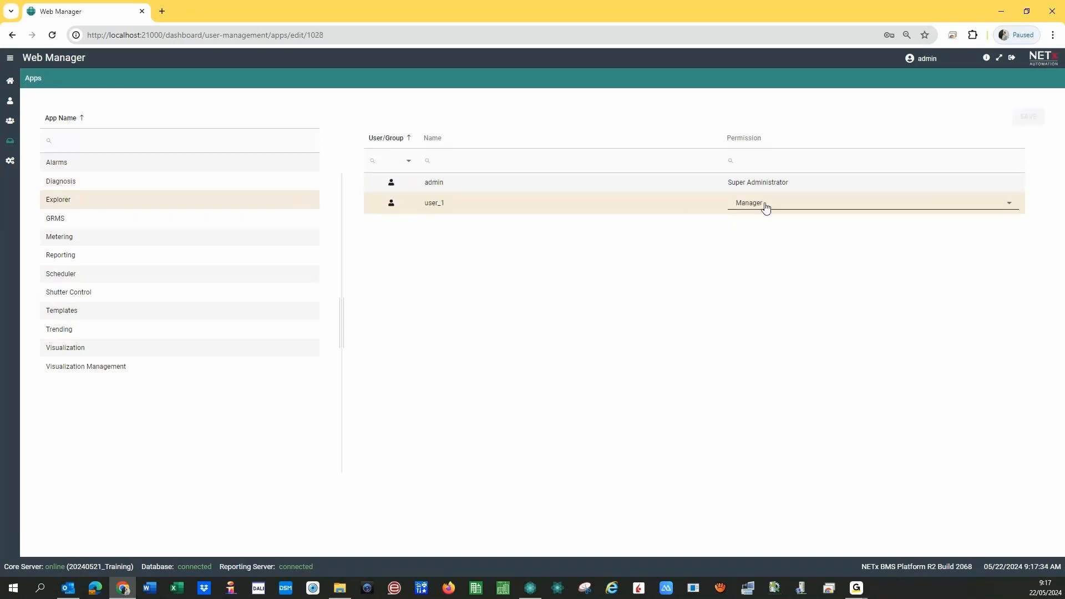
click(776, 208)
click(754, 251)
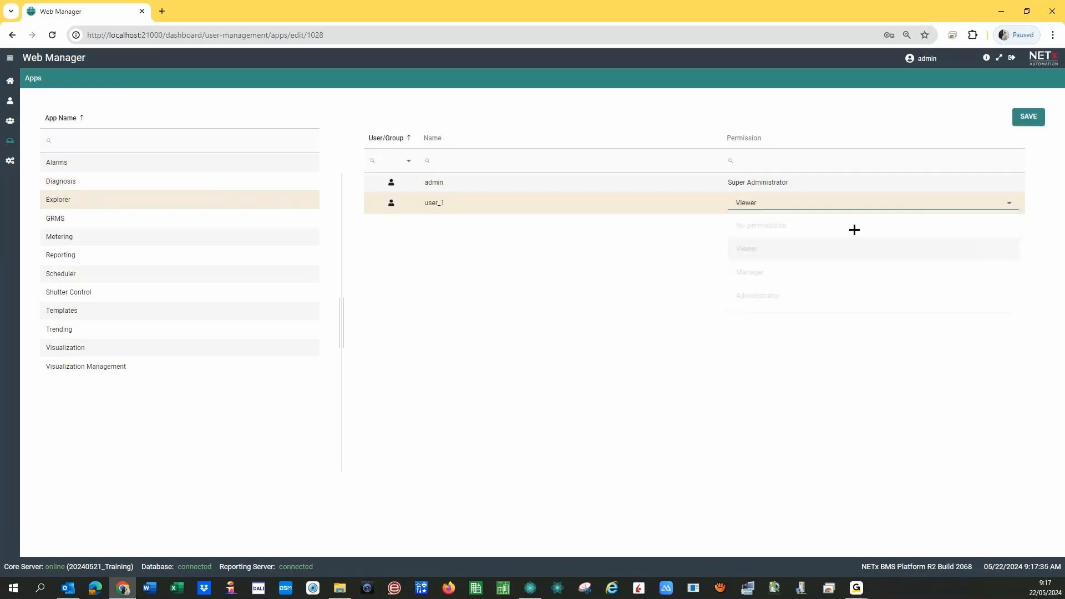
click(1024, 117)
click(98, 216)
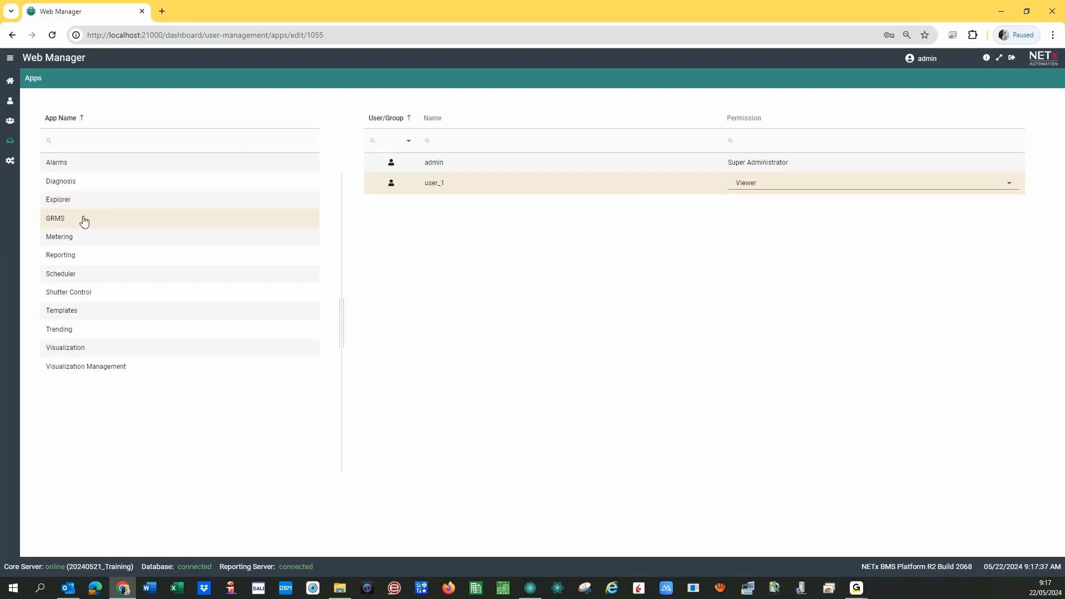
click(755, 204)
click(753, 232)
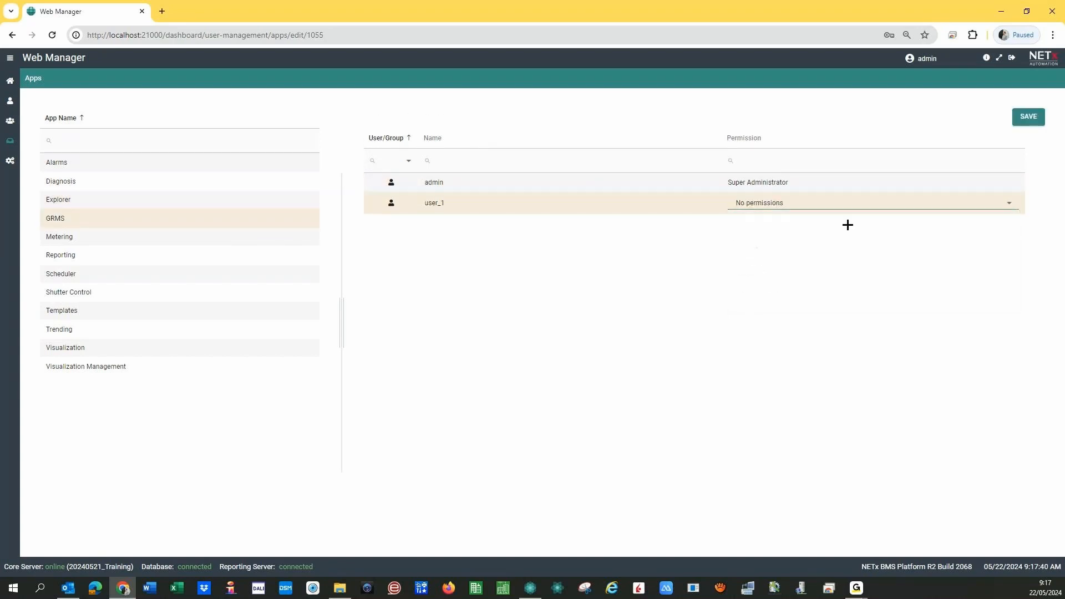
click(1033, 117)
- Set user_1 to No permissions on Metering and Viewer on Reporting, saving each
click(123, 240)
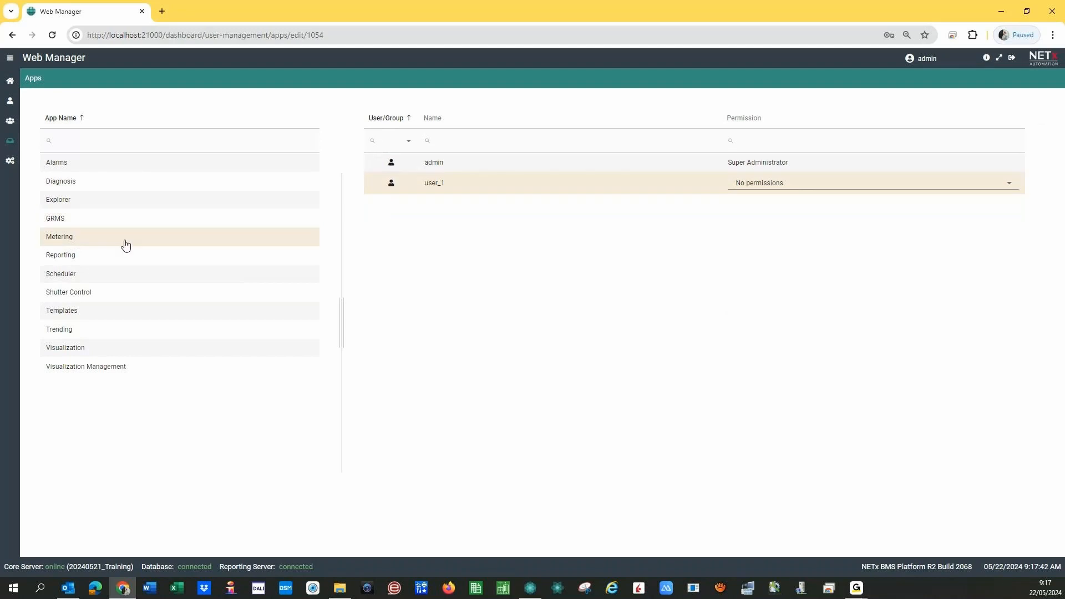
click(760, 206)
click(757, 230)
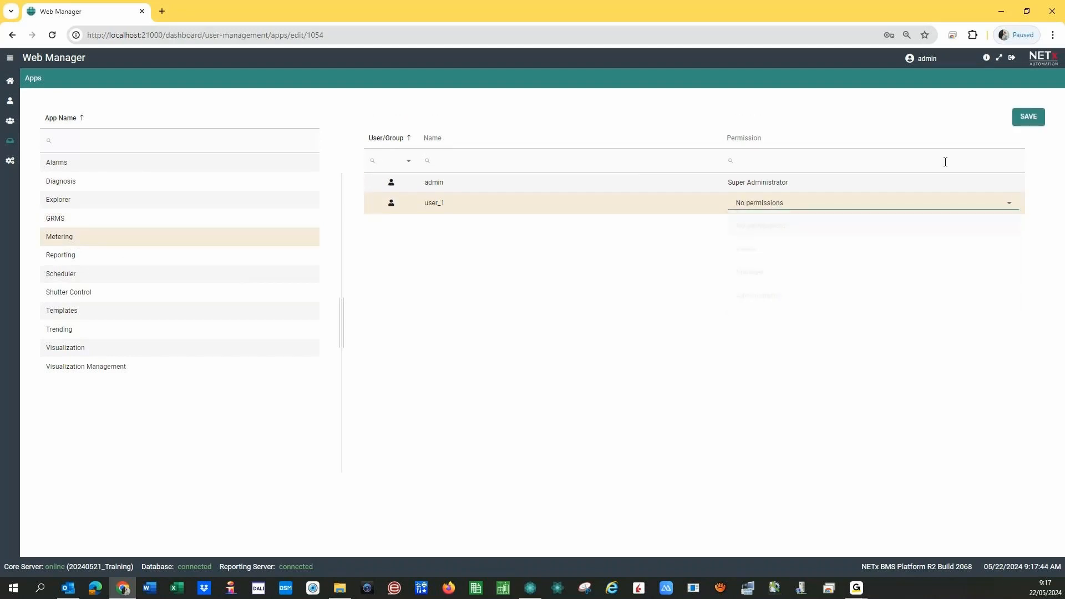
click(1029, 116)
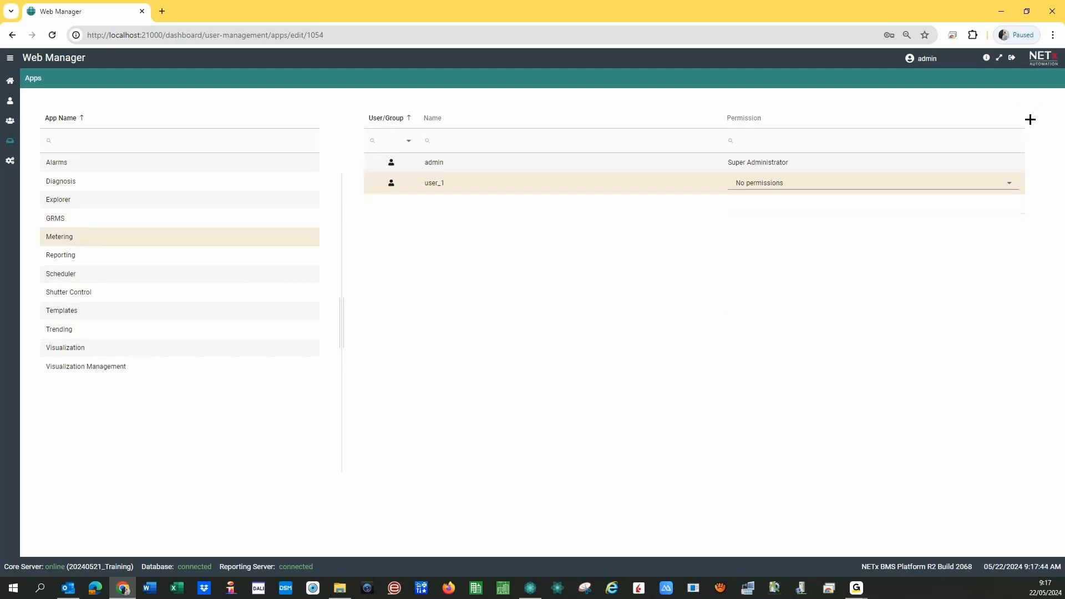
click(61, 256)
click(778, 210)
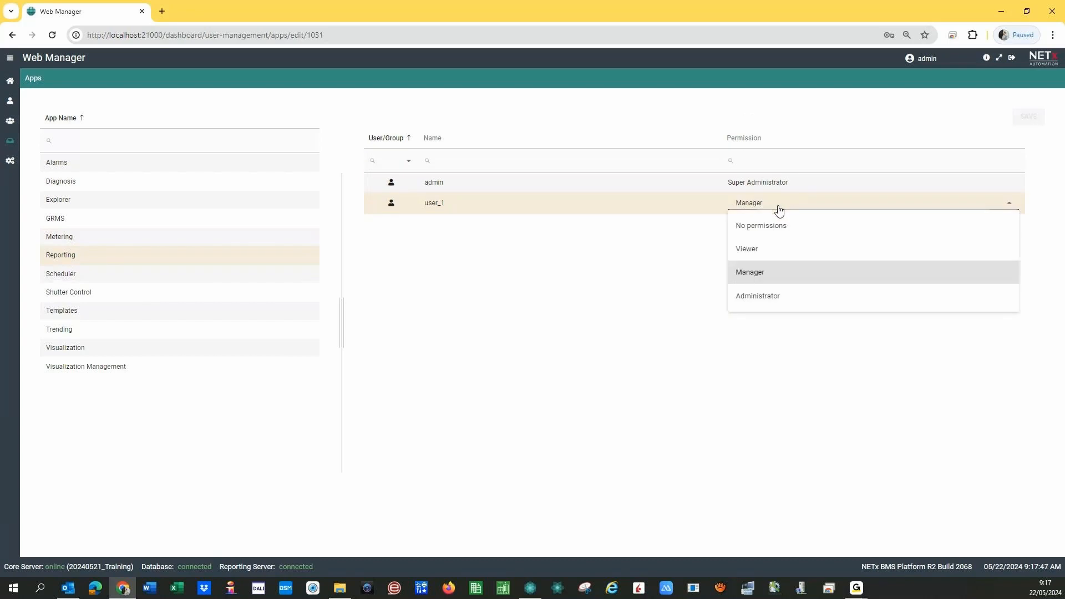
click(752, 248)
click(1027, 117)
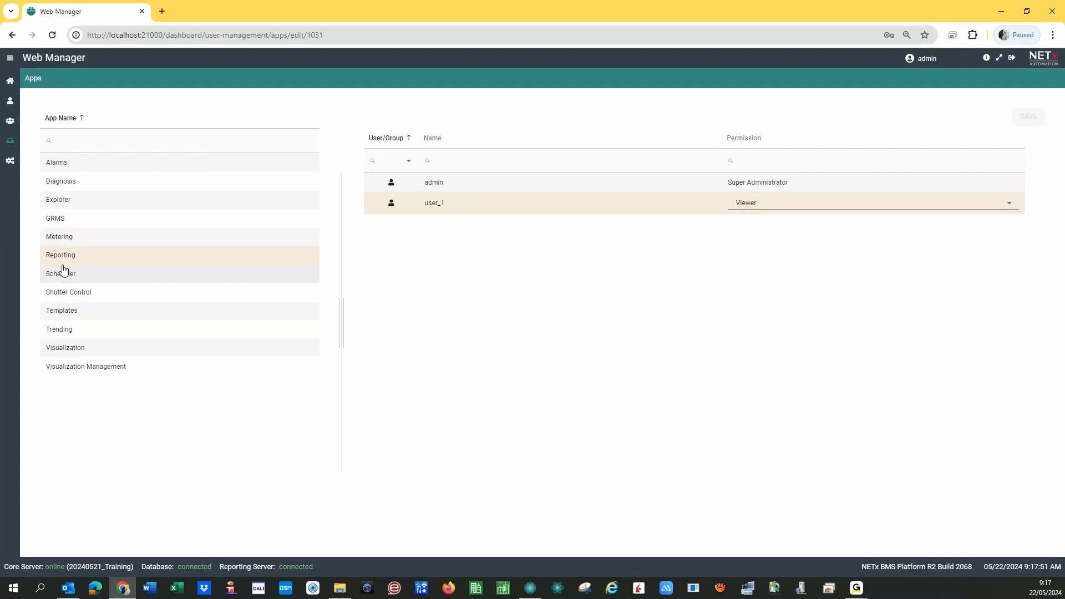
- Give user_1 Viewer on Scheduler and No permissions on Shutter Control, saving each
click(93, 275)
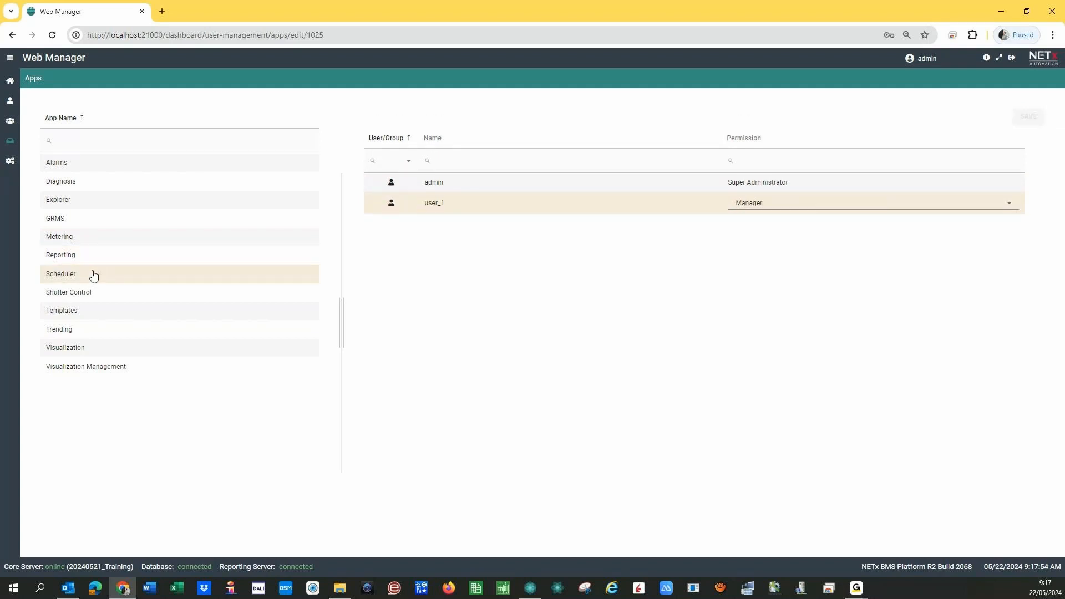
click(802, 206)
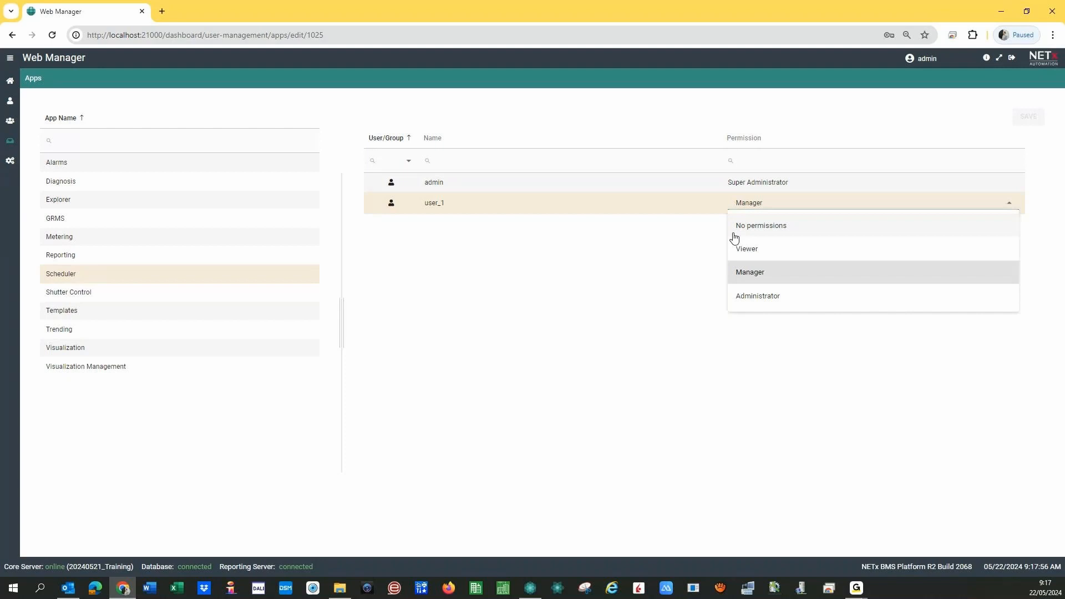
click(758, 253)
click(1028, 116)
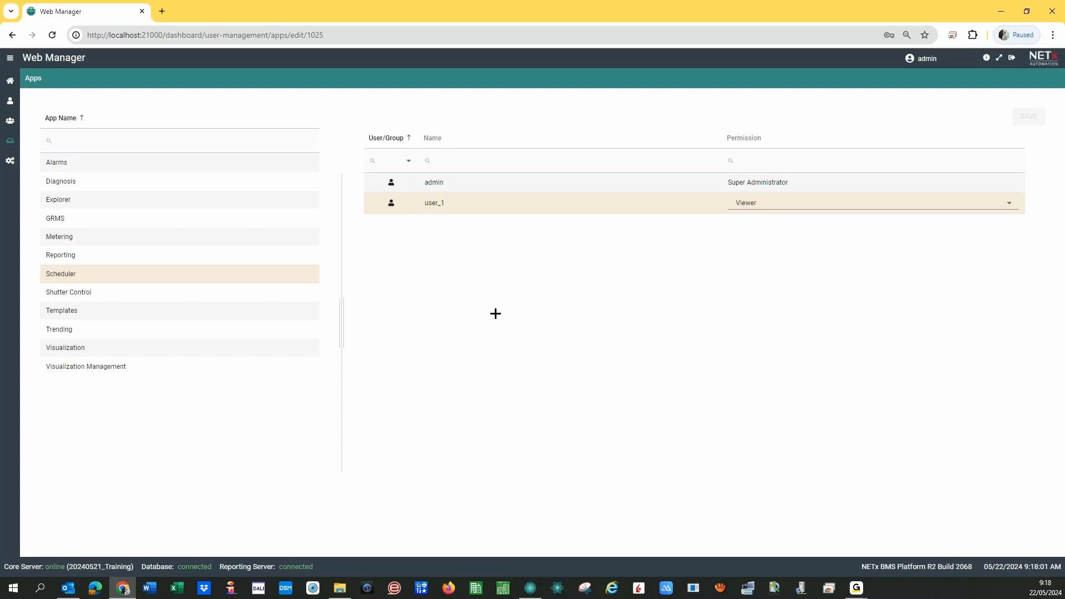
click(66, 294)
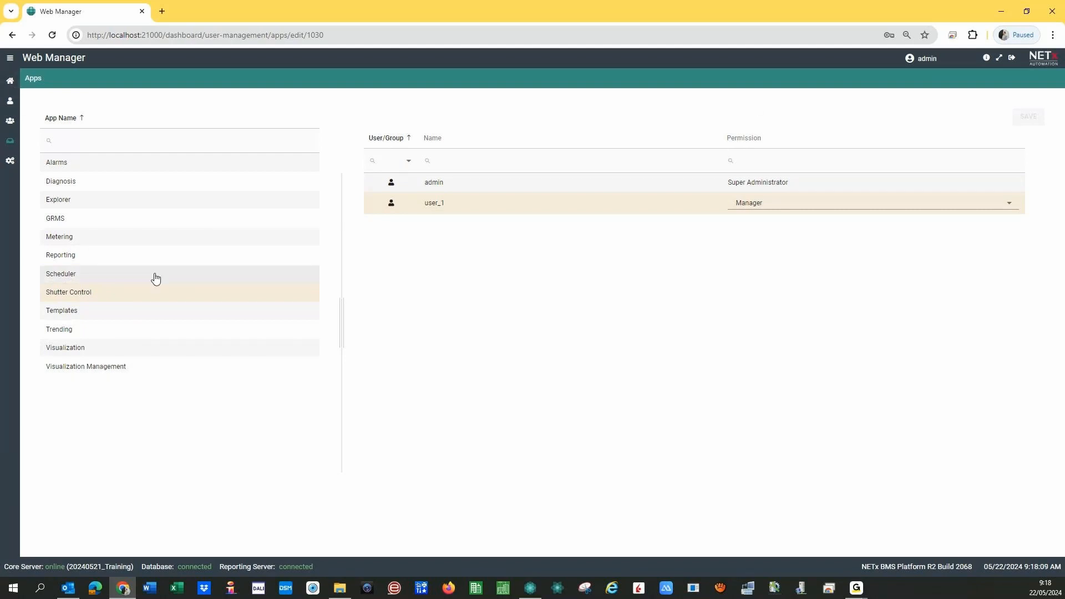
click(769, 210)
click(762, 233)
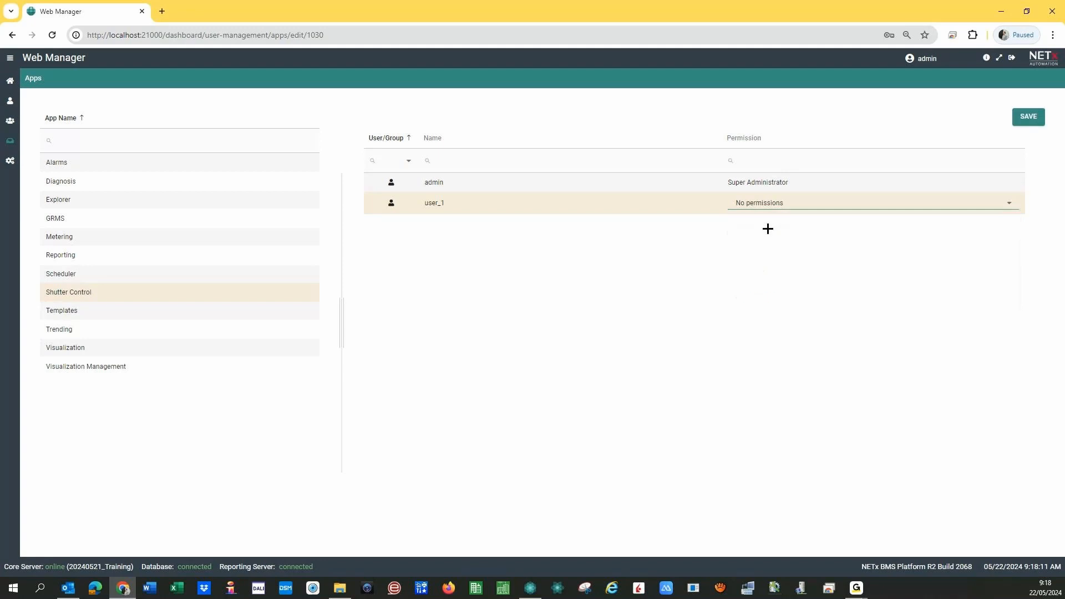
click(1028, 115)
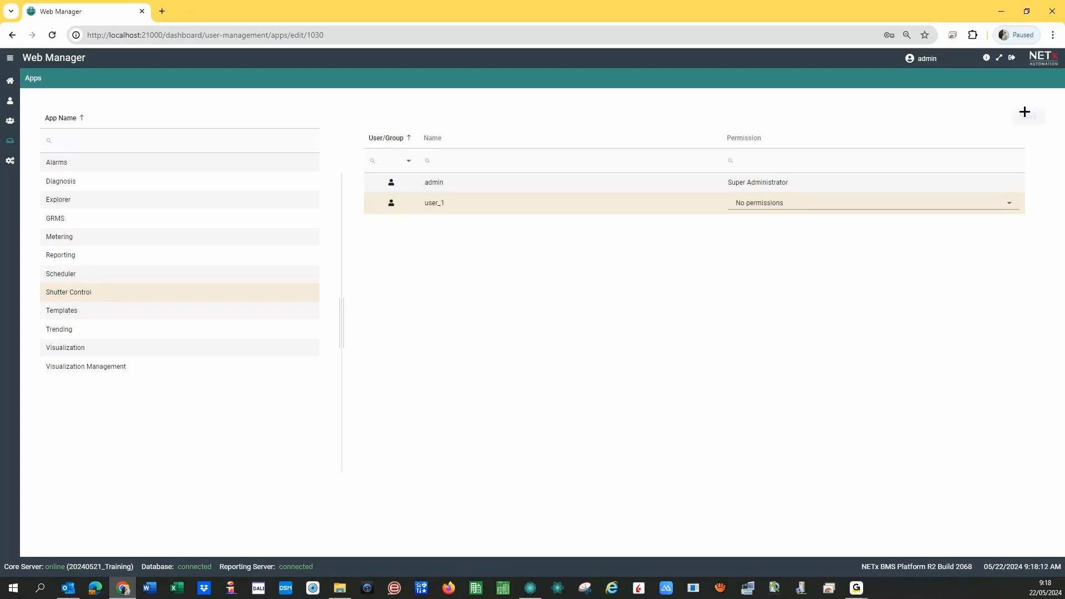
- Set user_1 to No permissions on Templates and Trending, saving each
click(64, 312)
click(760, 206)
click(761, 224)
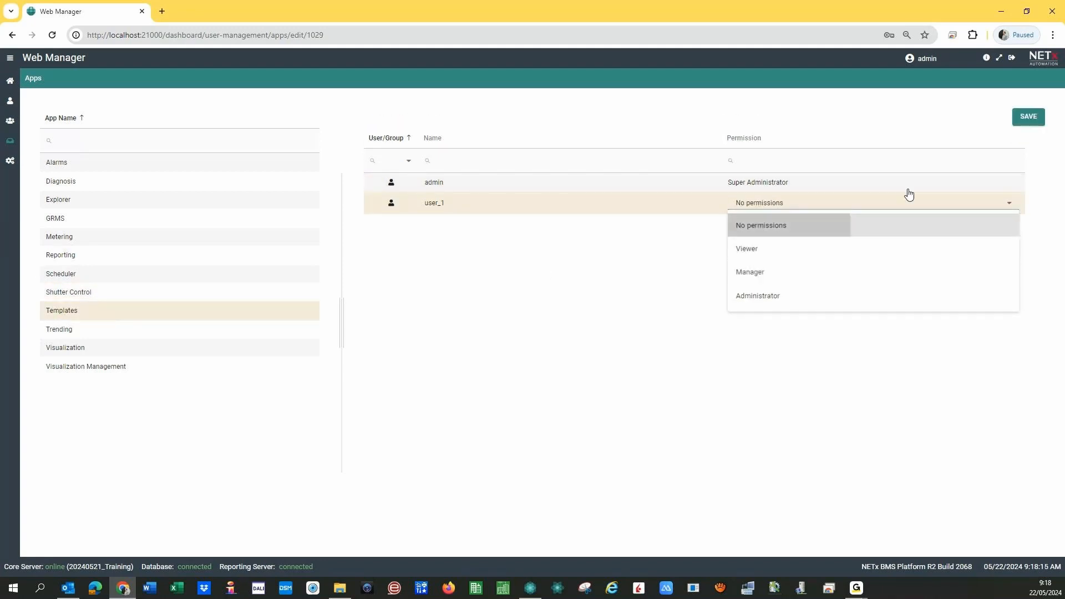
click(1033, 118)
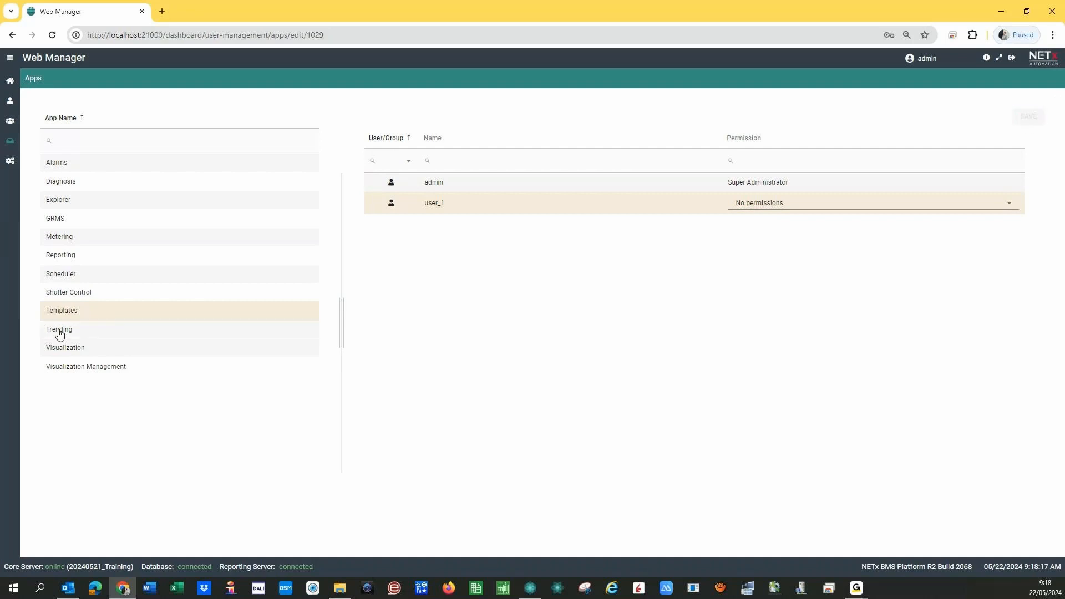
click(60, 332)
click(756, 208)
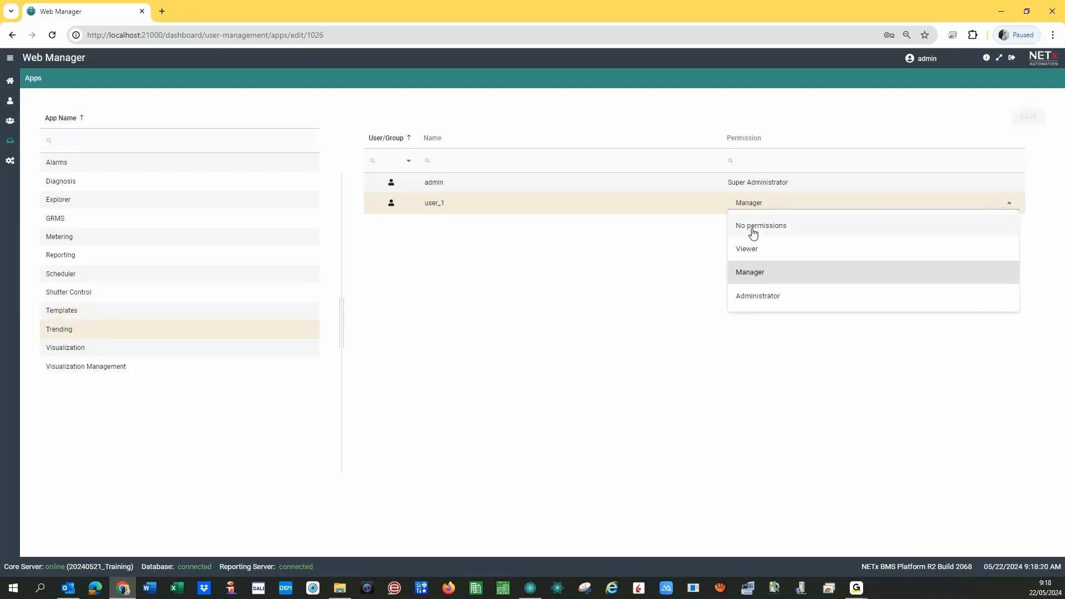
click(755, 228)
click(1029, 117)
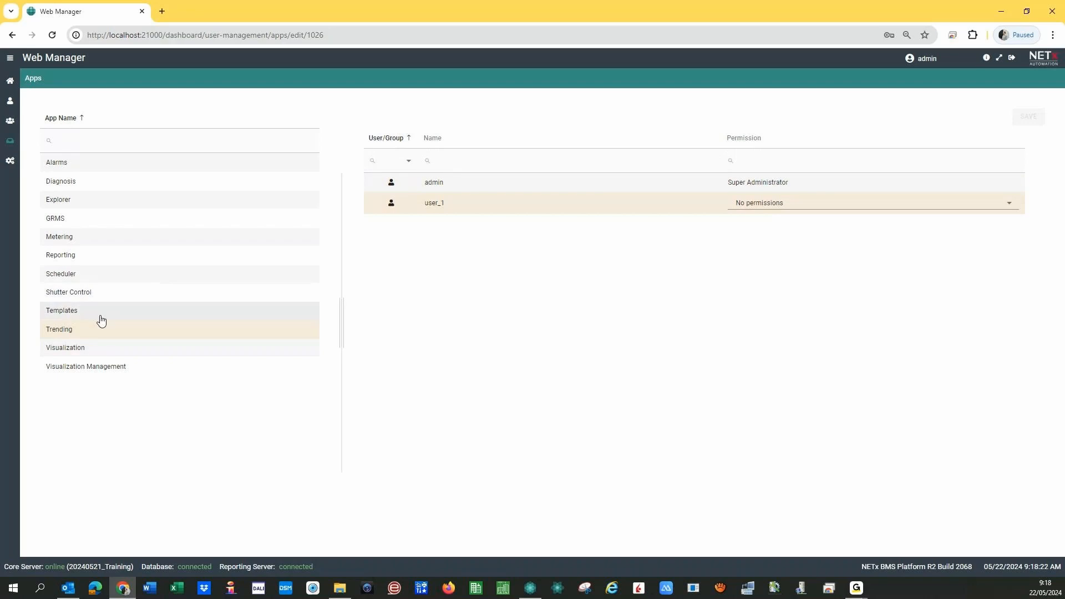
- Give user_1 Viewer on Visualization and No permissions on Visualization Management
click(83, 349)
click(764, 208)
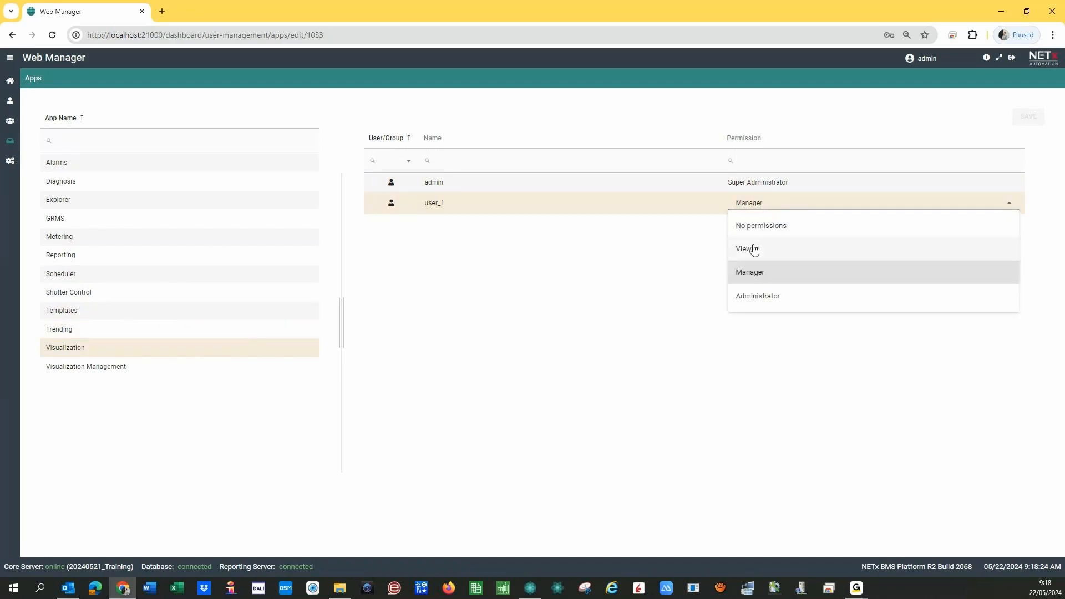
click(750, 248)
click(1029, 117)
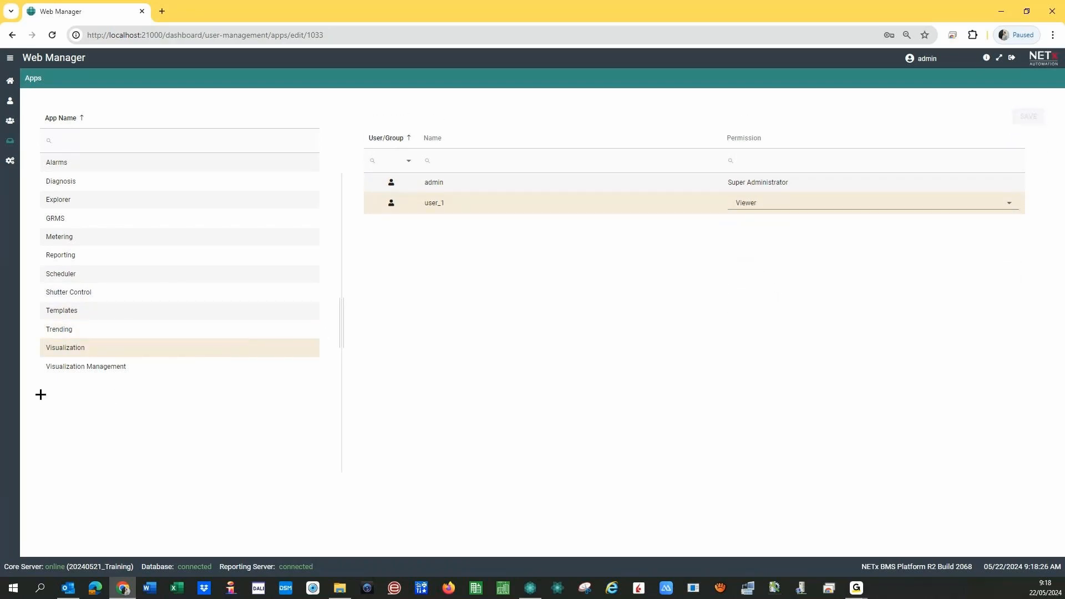
click(54, 373)
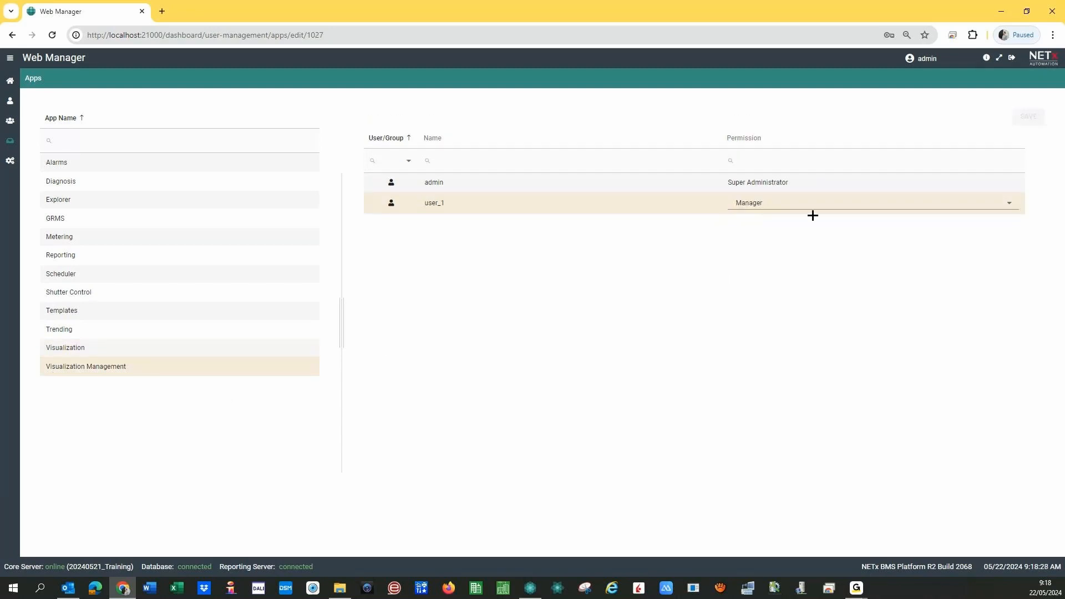
click(790, 211)
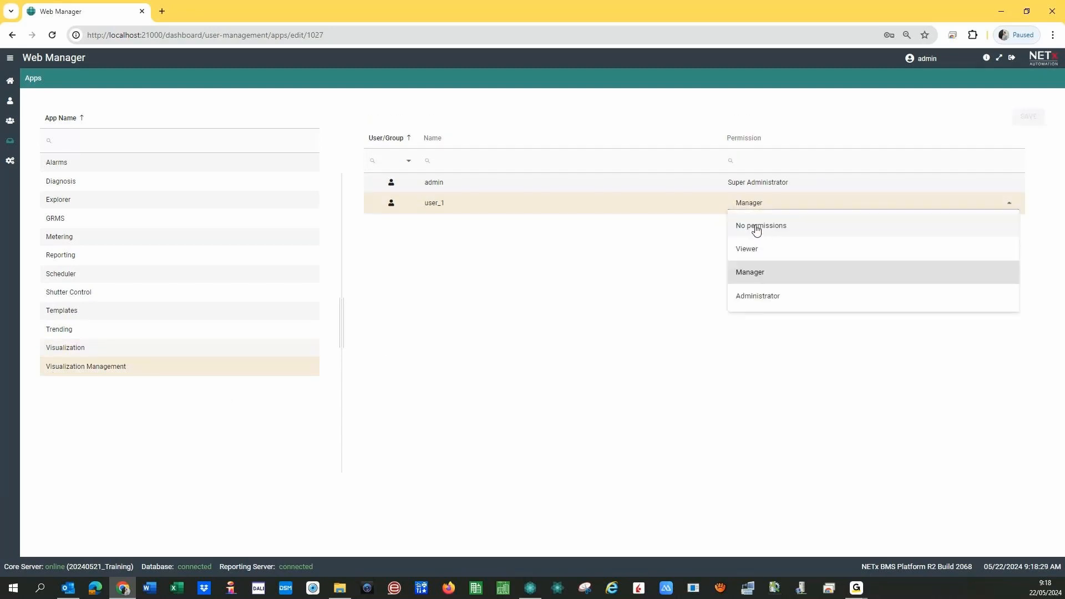
click(753, 225)
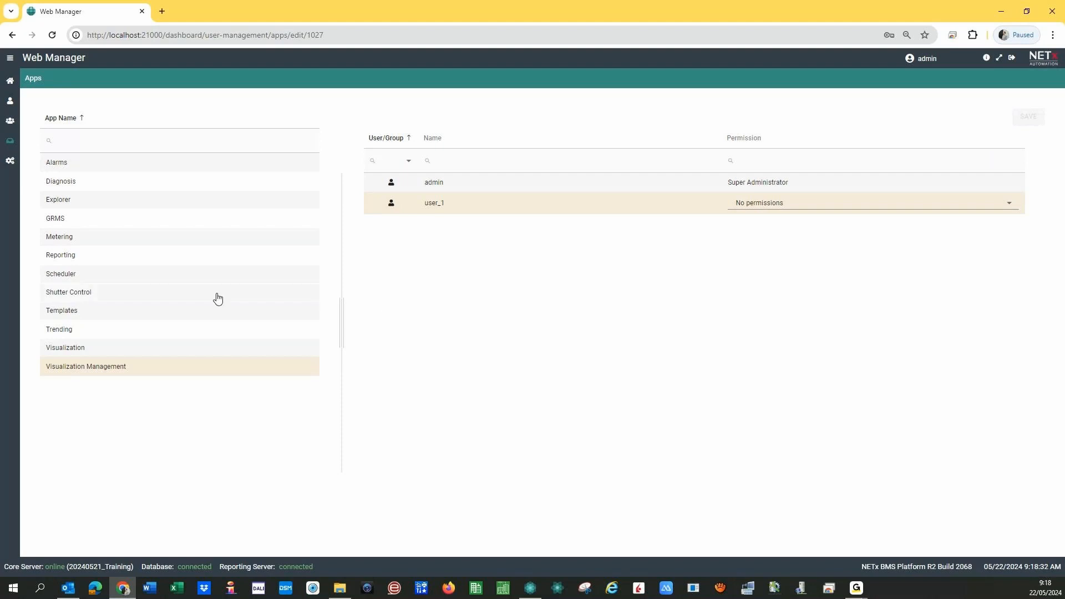
- Log in as user_1, briefly open Scheduler, and return to the restricted dashboard
click(1011, 59)
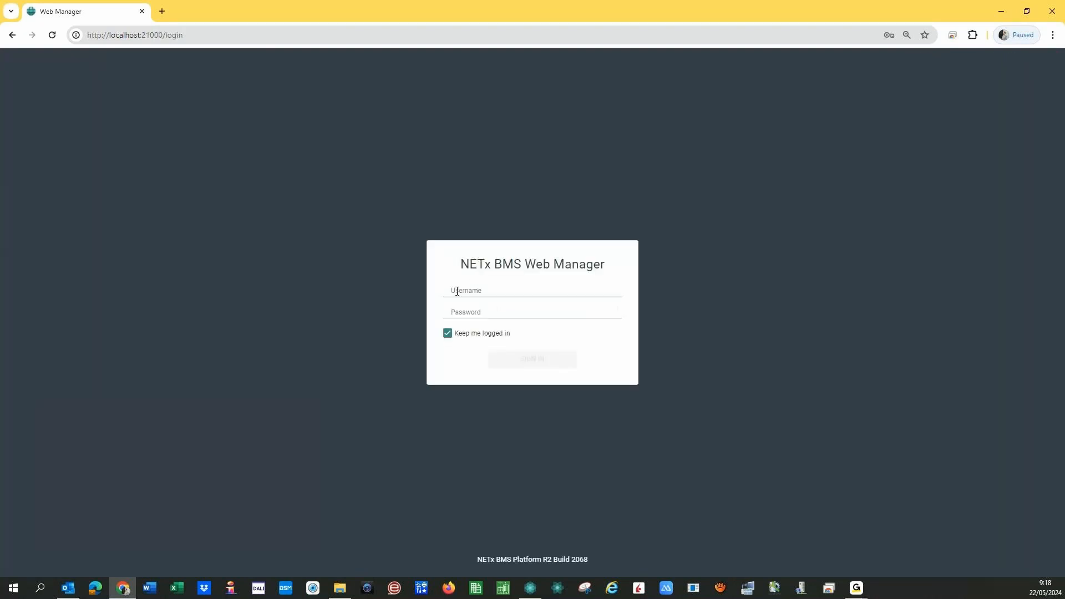
click(457, 291)
text(user_1)
click(476, 310)
text(user_1)
key(Return)
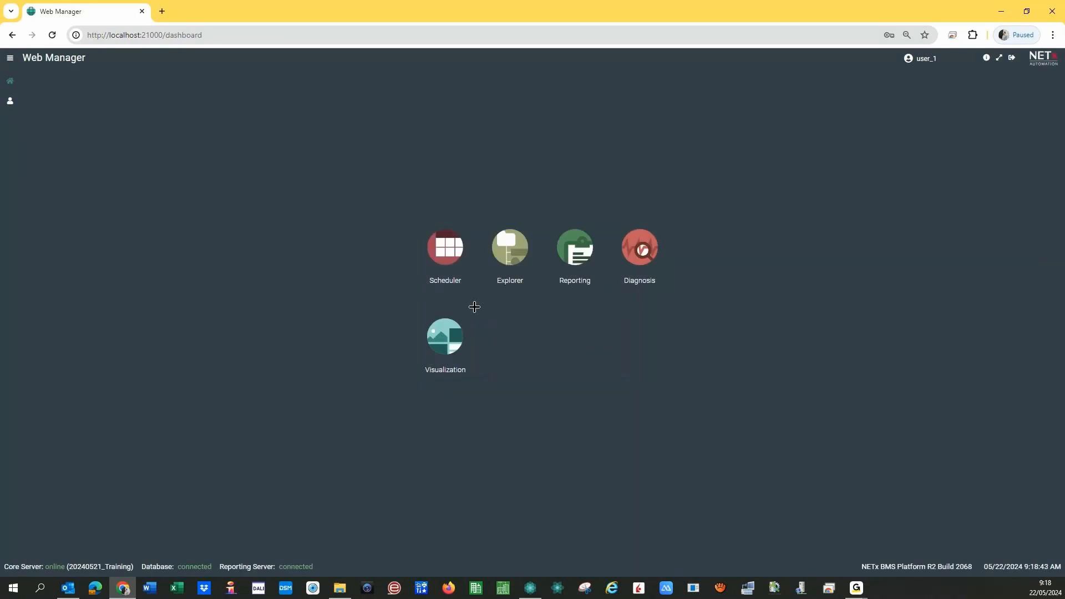
click(408, 276)
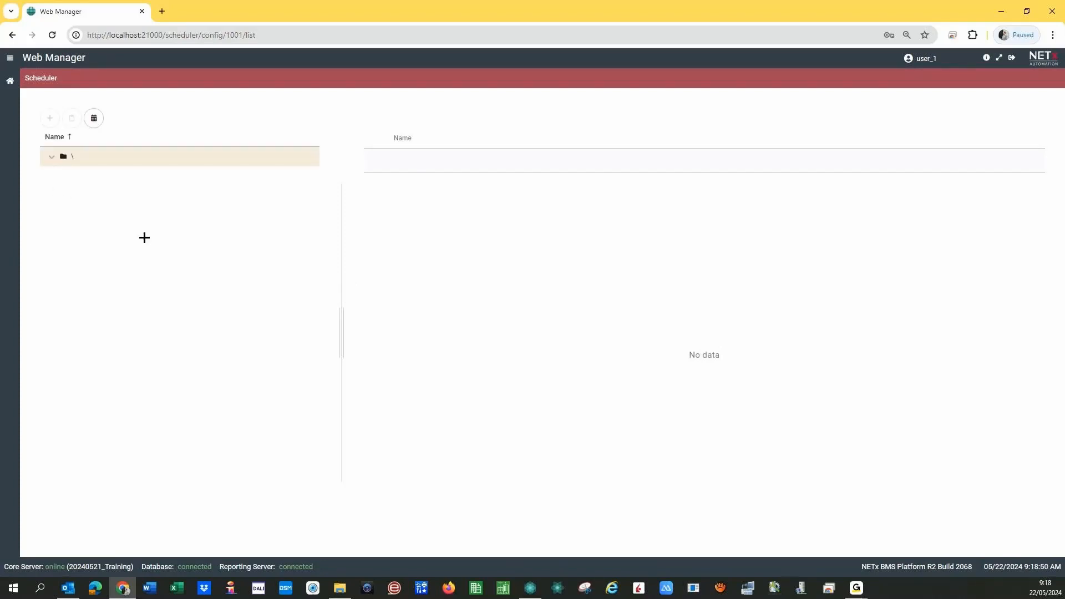
click(10, 81)
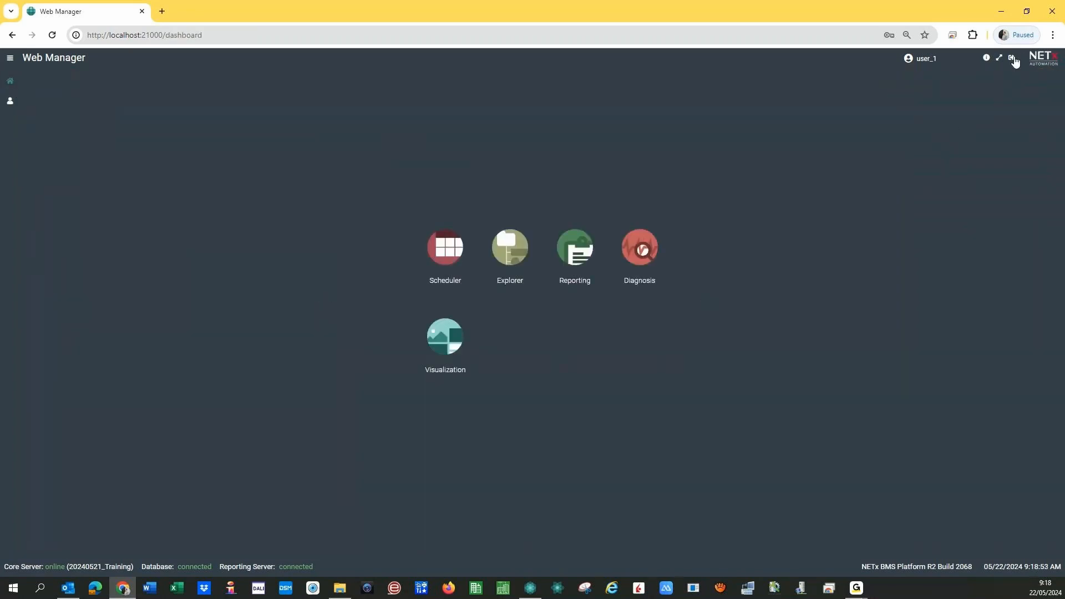
- Log out of user_1 and sign back in as admin with the saved login
click(1012, 58)
click(475, 288)
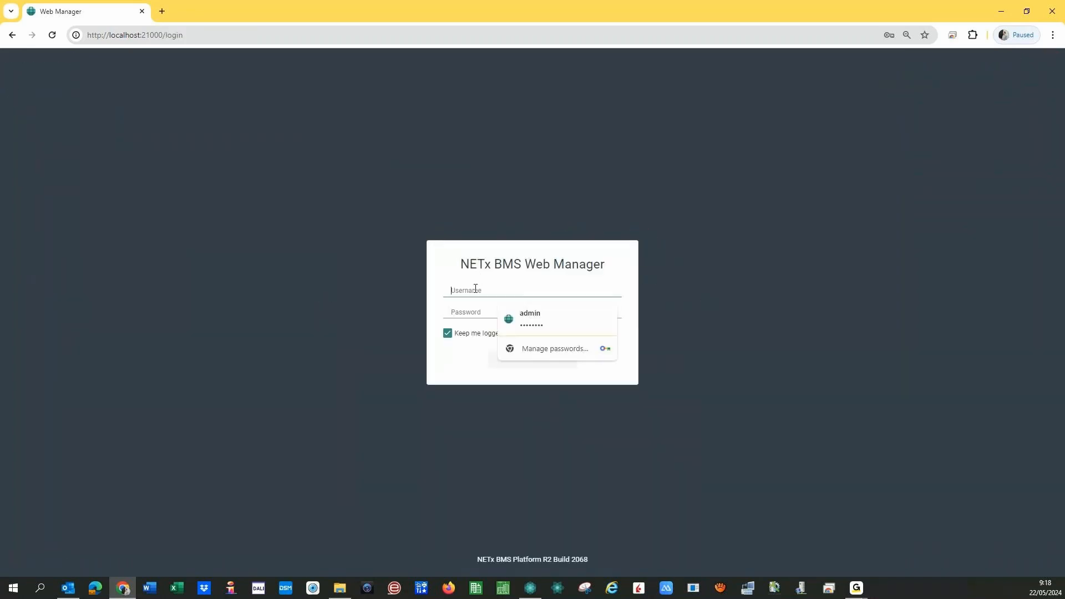
click(525, 320)
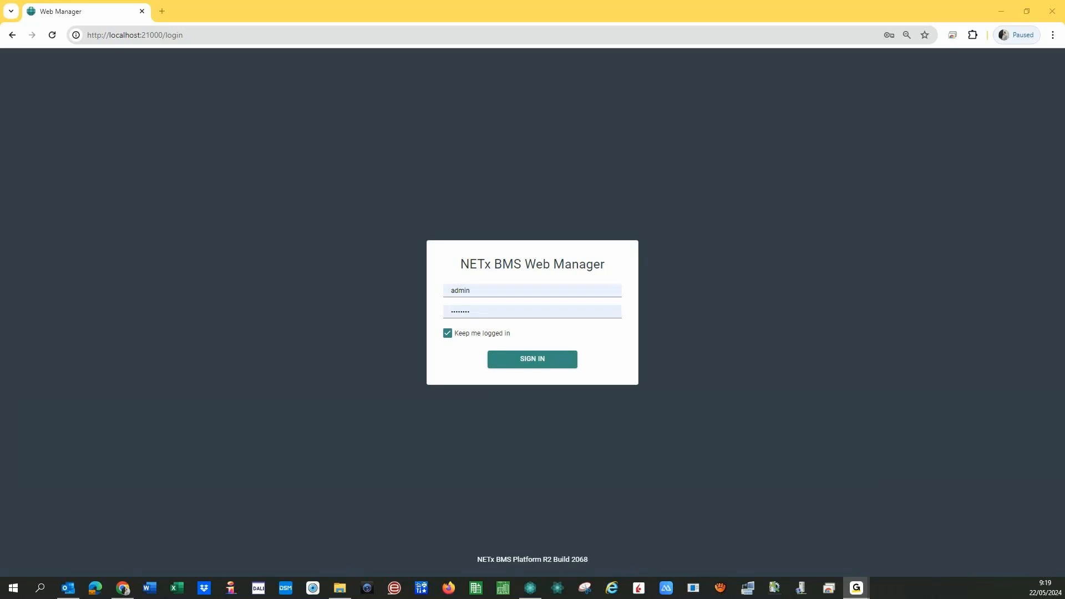
click(550, 366)
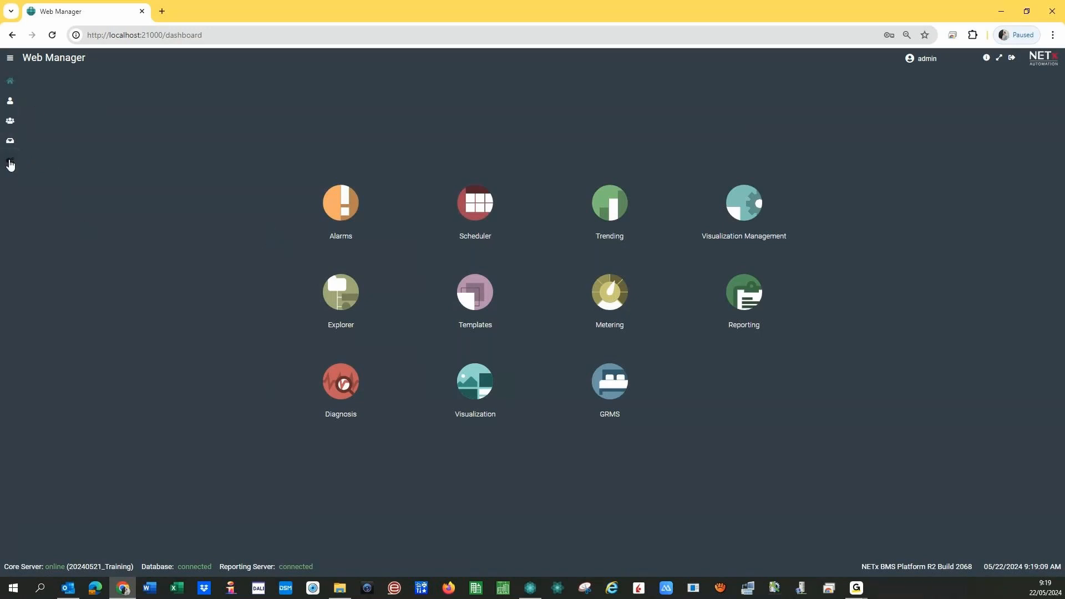
click(12, 162)
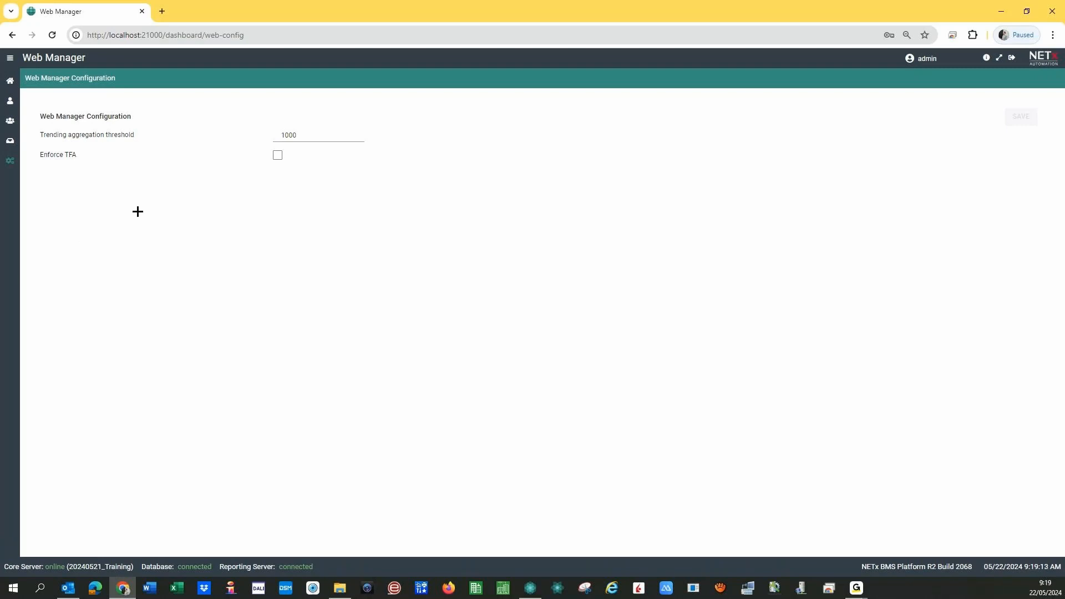
click(294, 134)
click(305, 136)
drag(281, 134, 312, 136)
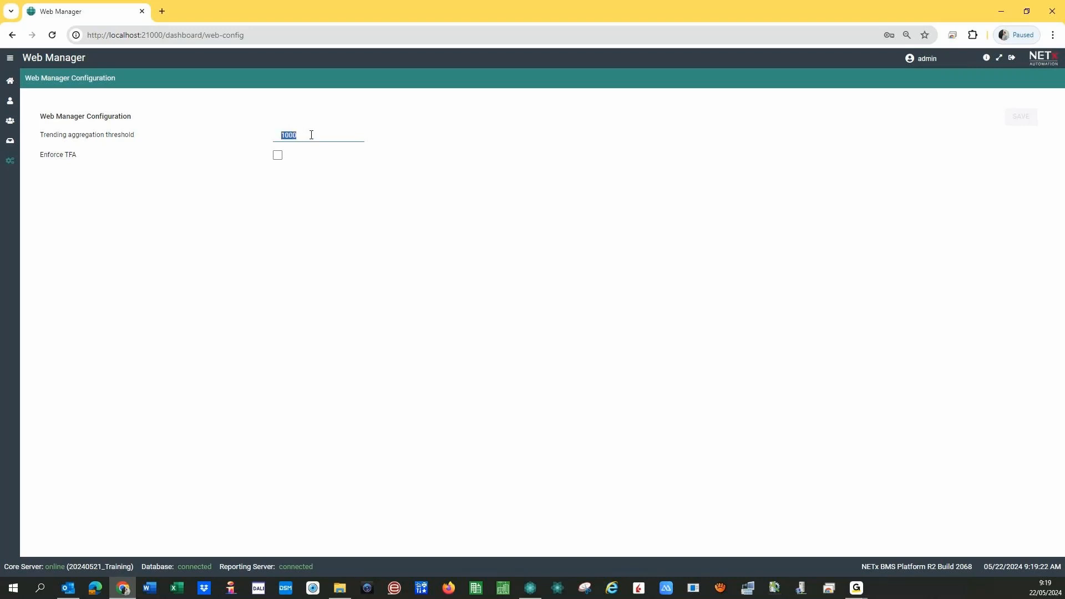
click(249, 199)
click(10, 83)
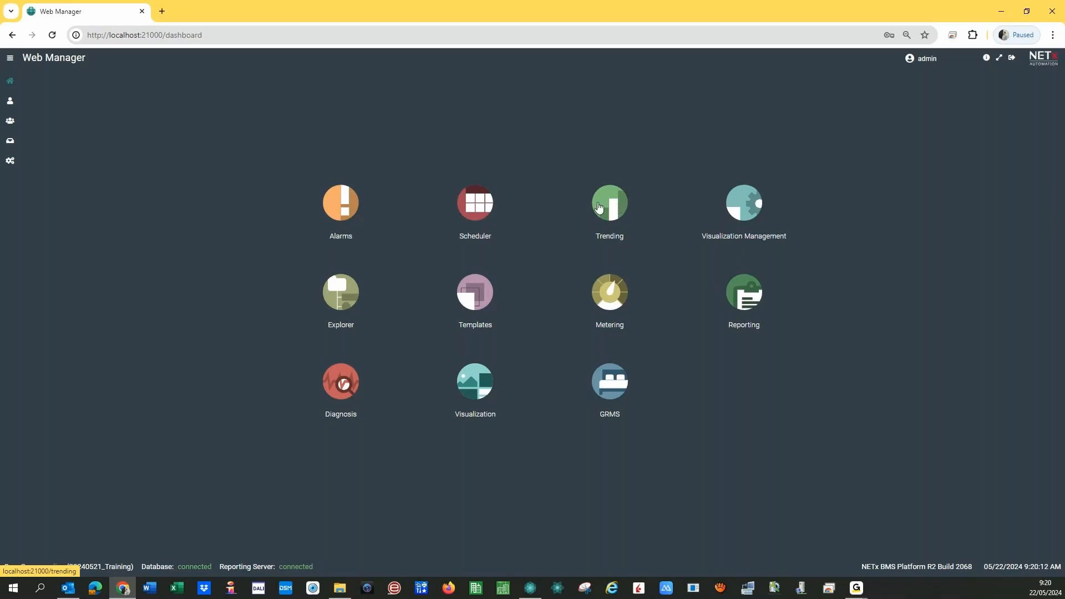
- Look through the Trending, Alarms and Scheduler apps, then settle in Trending
click(608, 205)
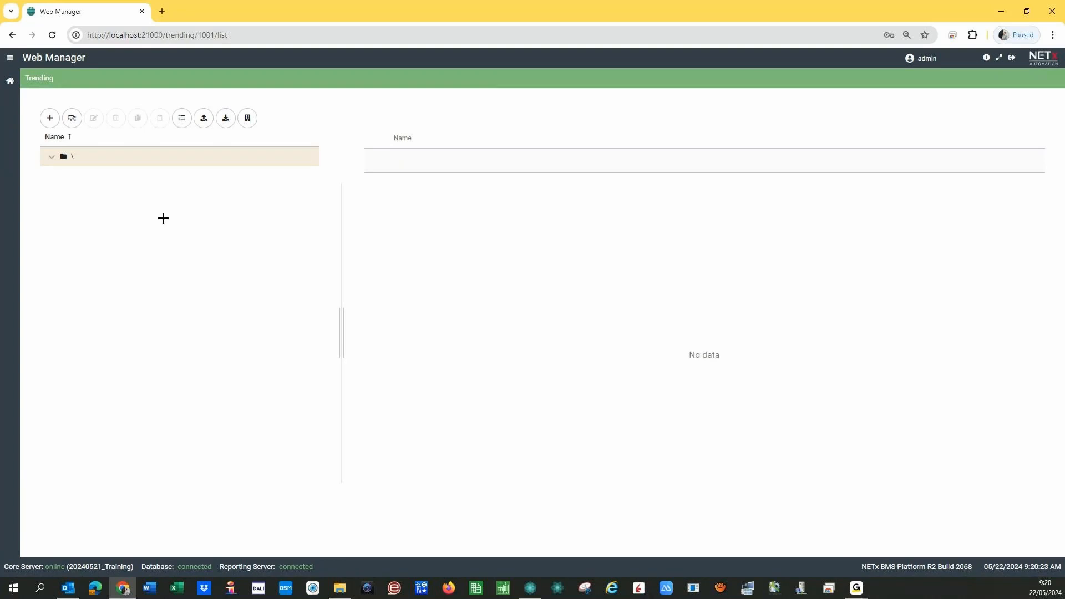
click(10, 80)
click(332, 205)
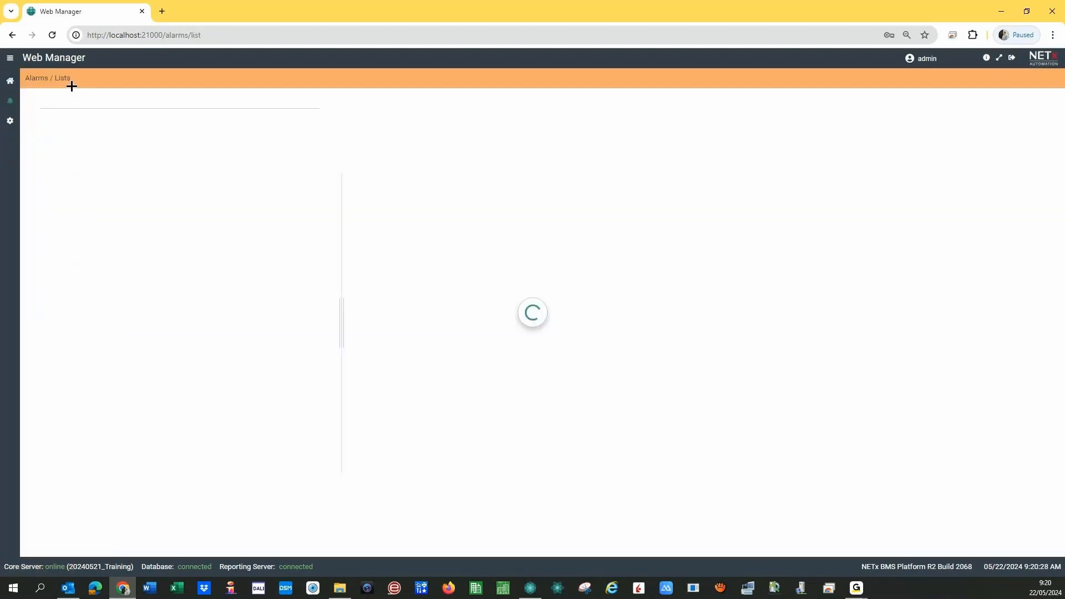
click(15, 85)
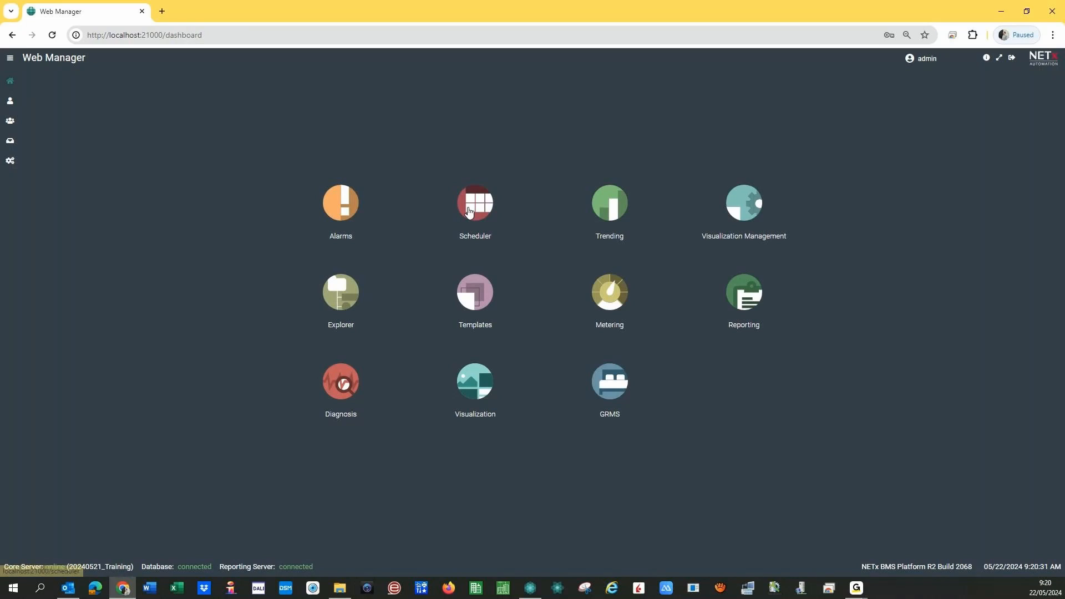
click(444, 225)
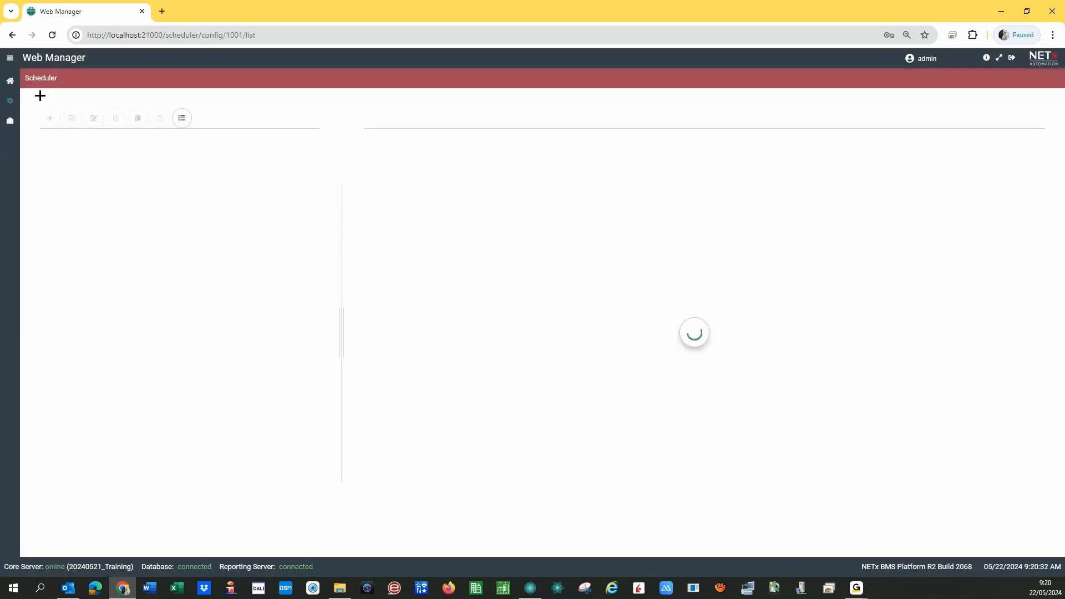
click(13, 84)
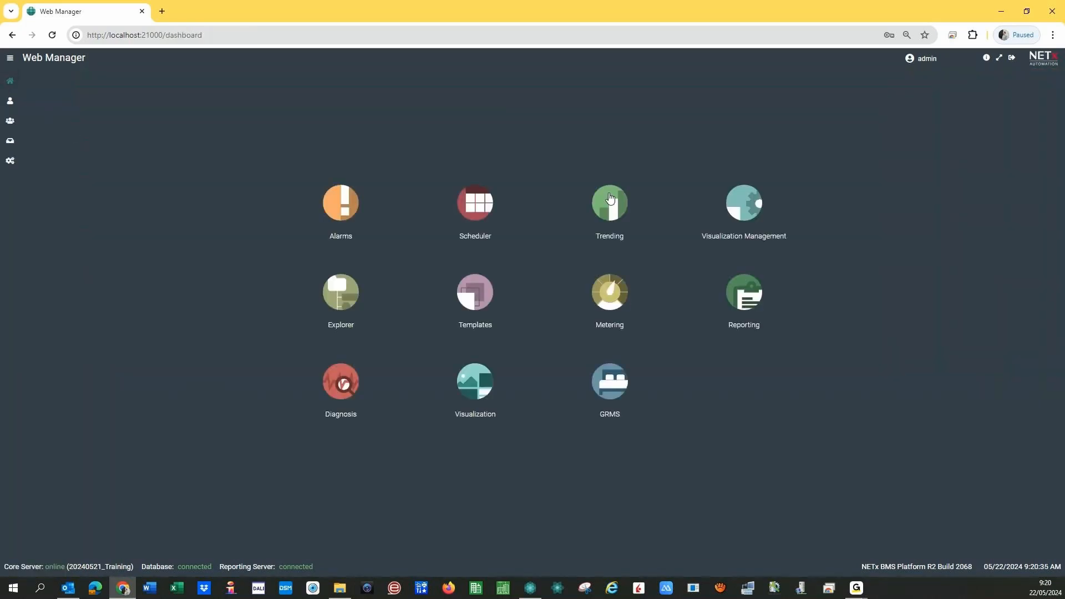
click(610, 199)
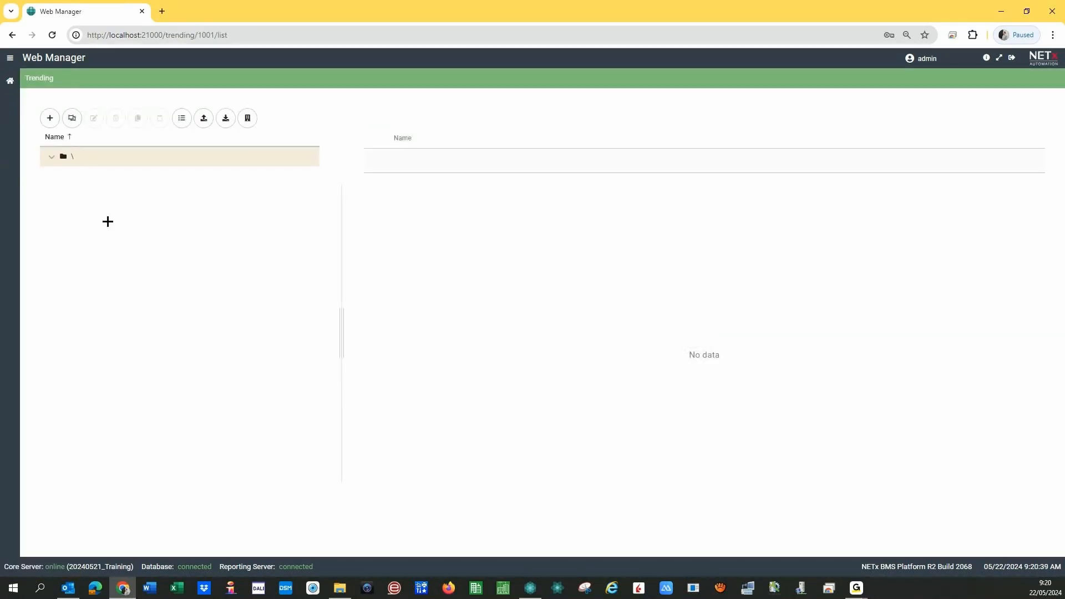
- Add a folder named Tests under the trending root via + > Folder and save it
click(50, 119)
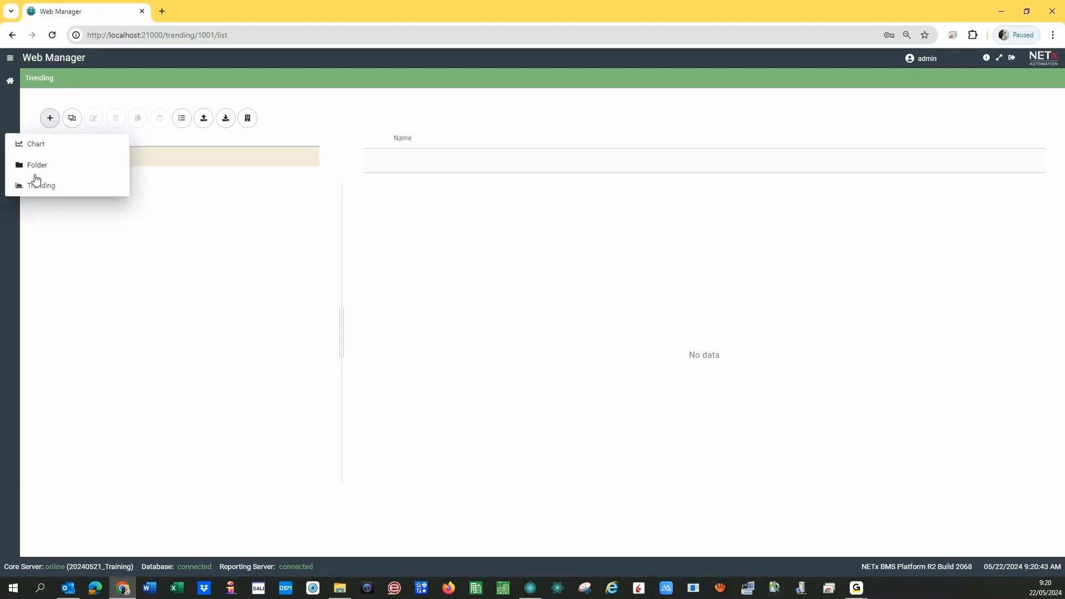
click(38, 165)
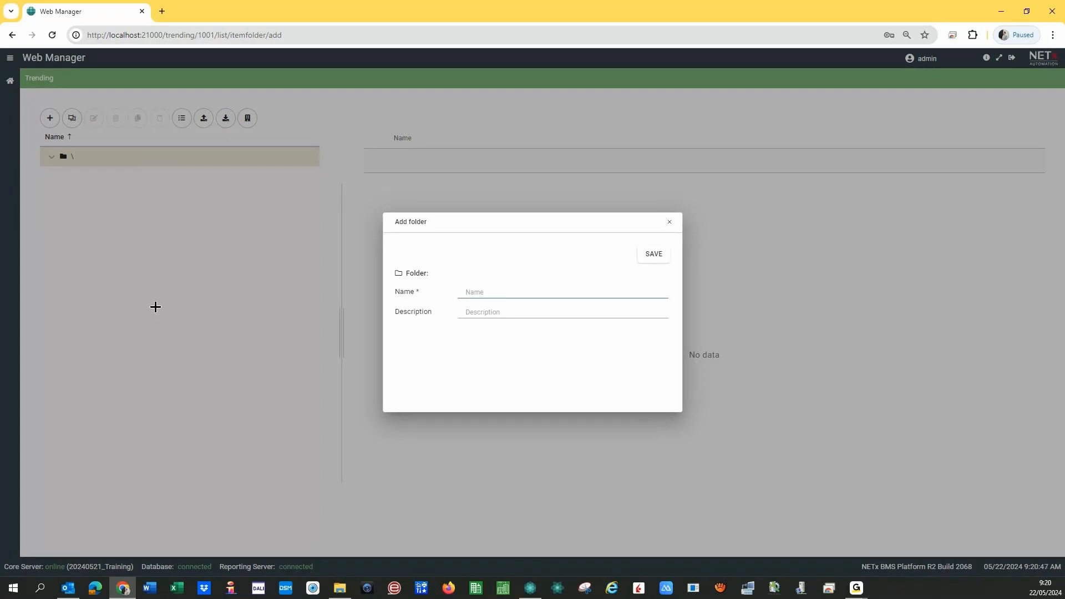
text(Tests)
click(659, 260)
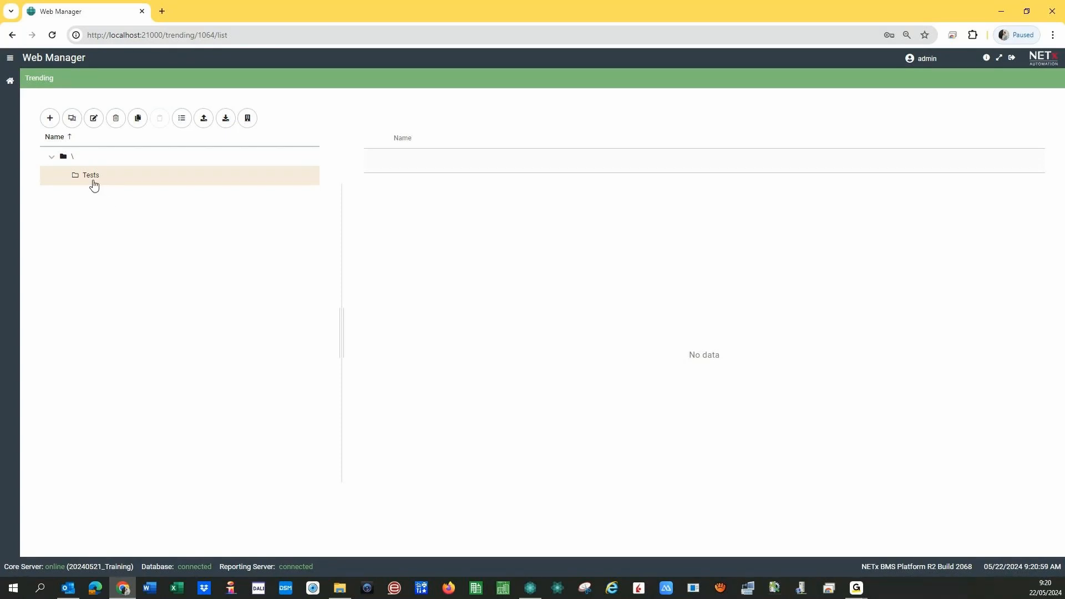
- Add a new trending named 'Temperature Room 0101' in the Tests folder
click(49, 118)
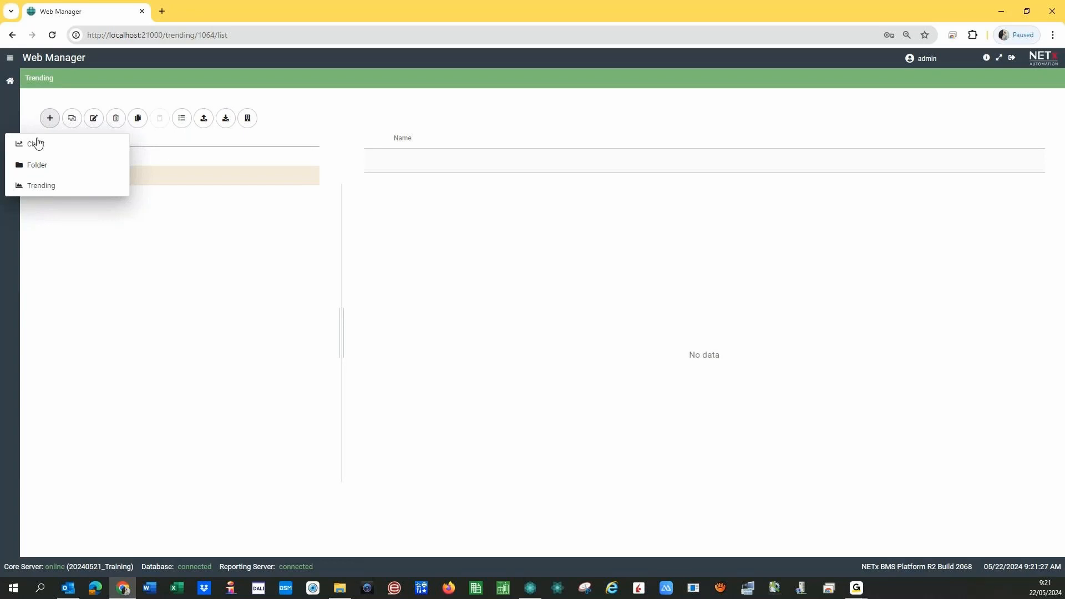
click(41, 187)
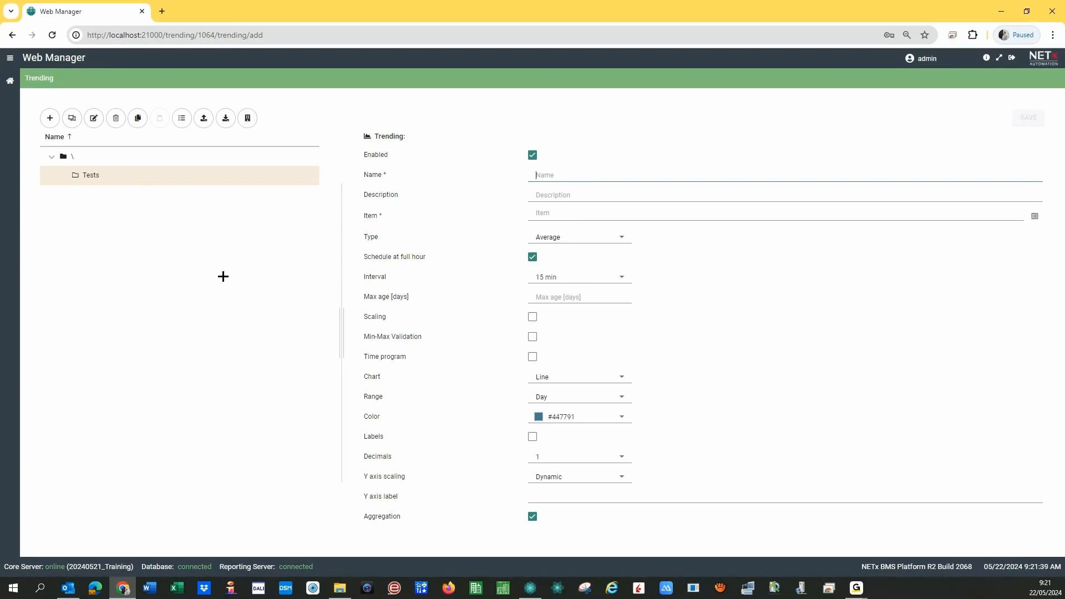
text(Temperatur)
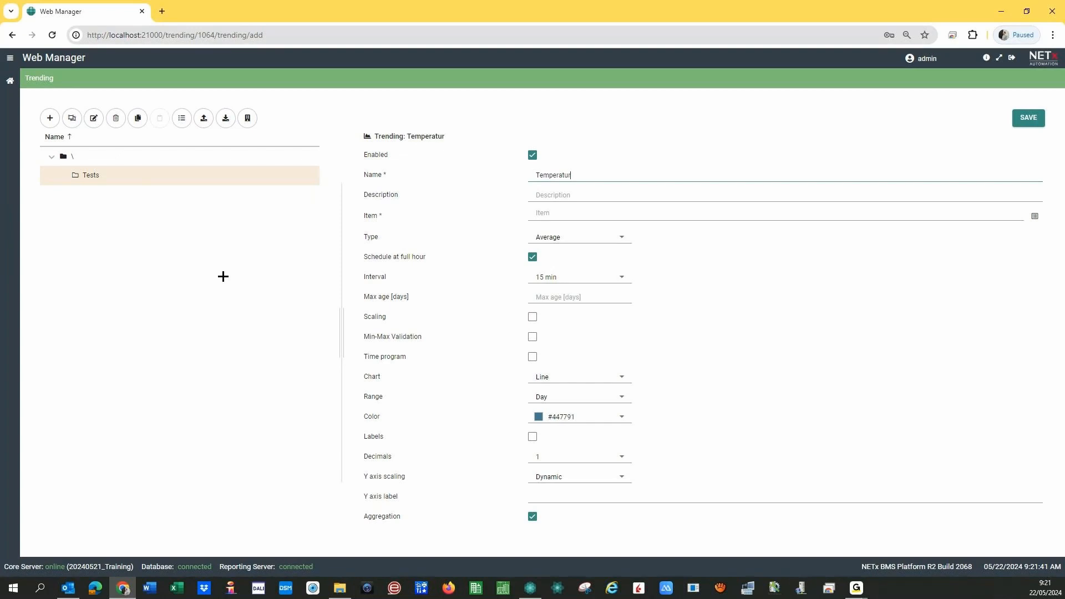
text(e Room 0101)
click(545, 195)
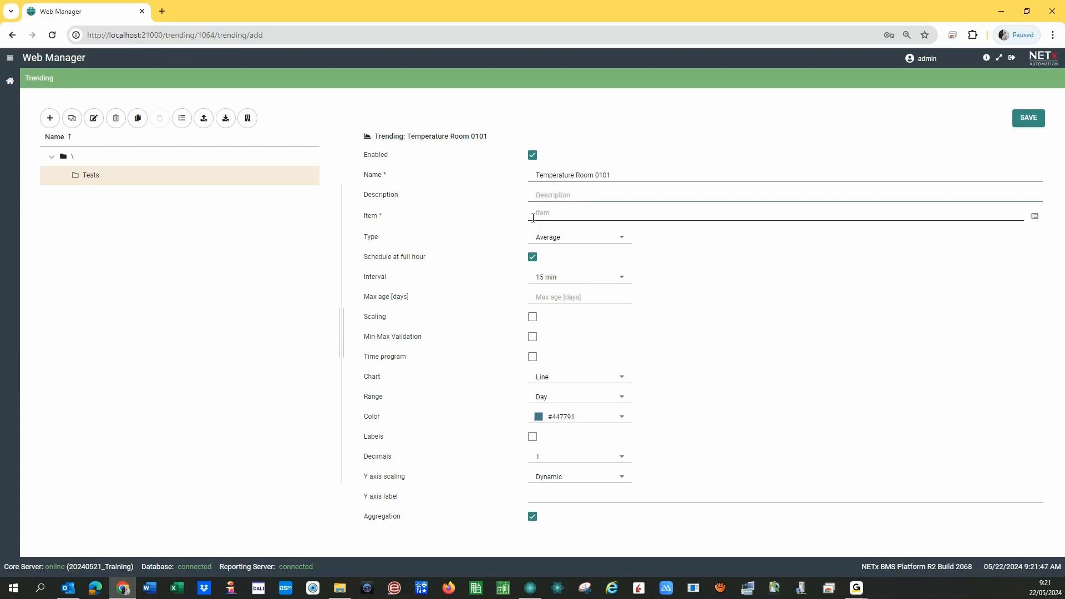
click(533, 217)
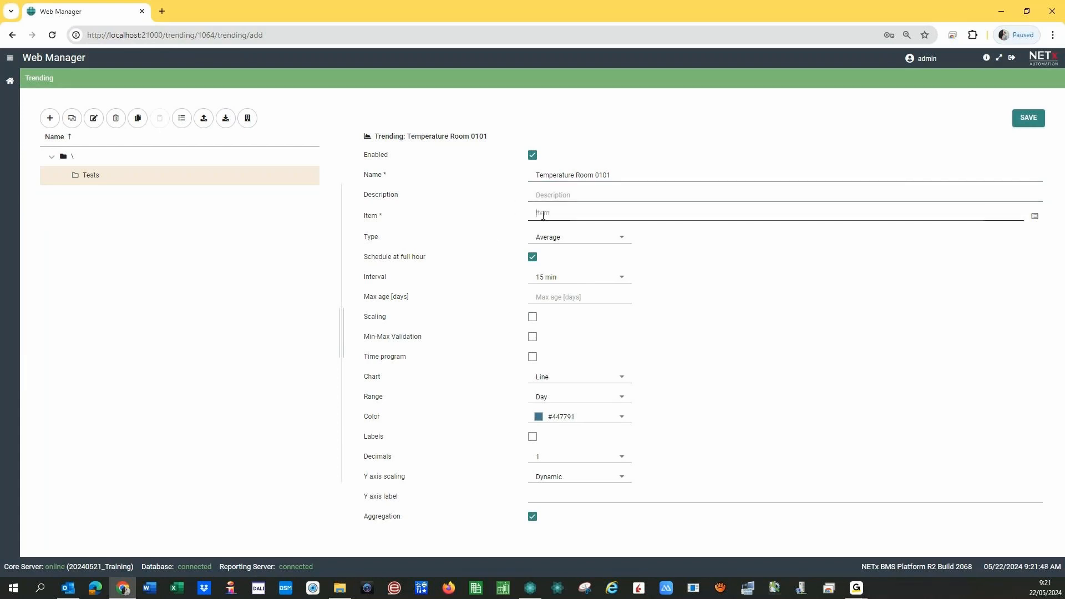
- Choose Aliases > Room 0101 > Temperature as the trending's item
click(1035, 217)
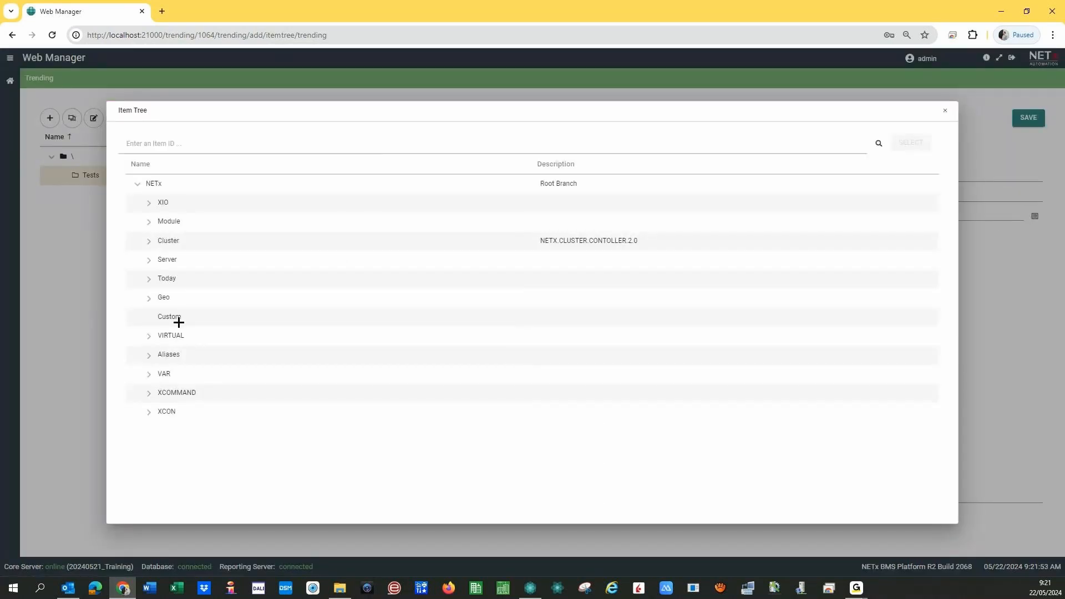
click(150, 203)
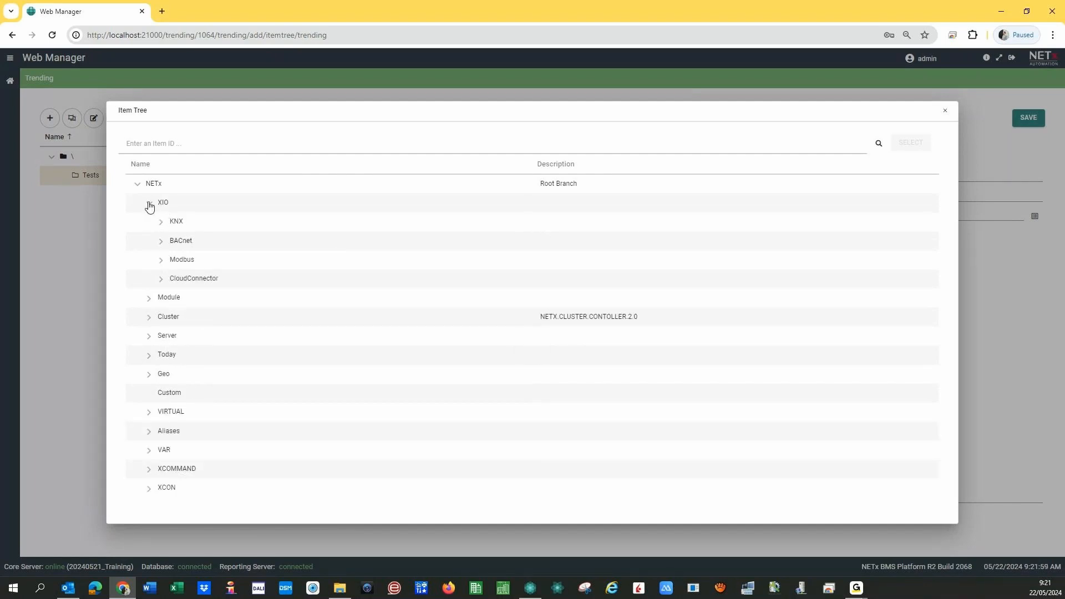
click(149, 203)
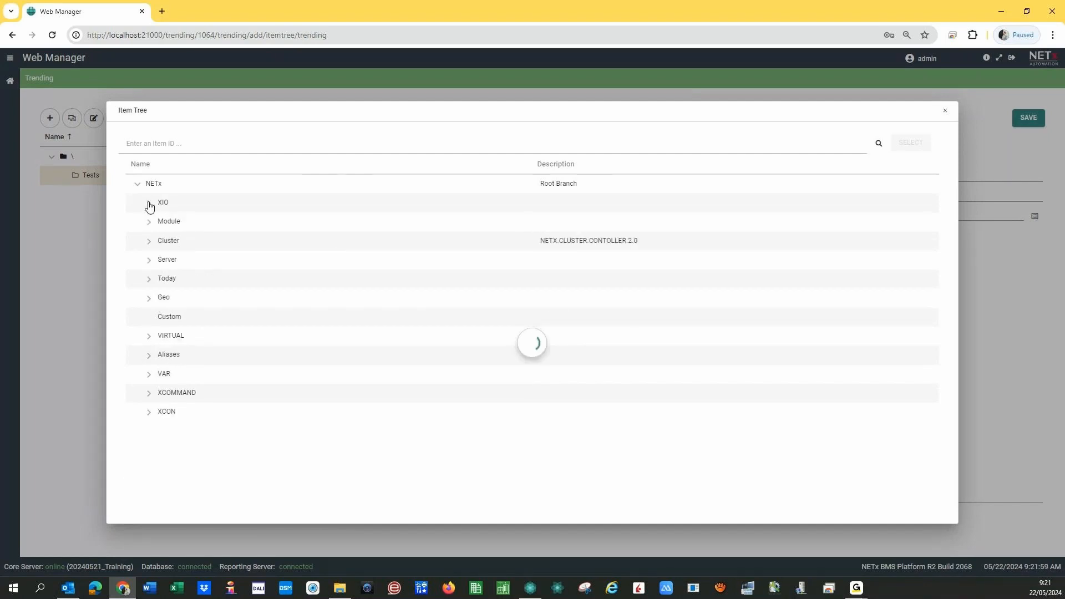
click(149, 360)
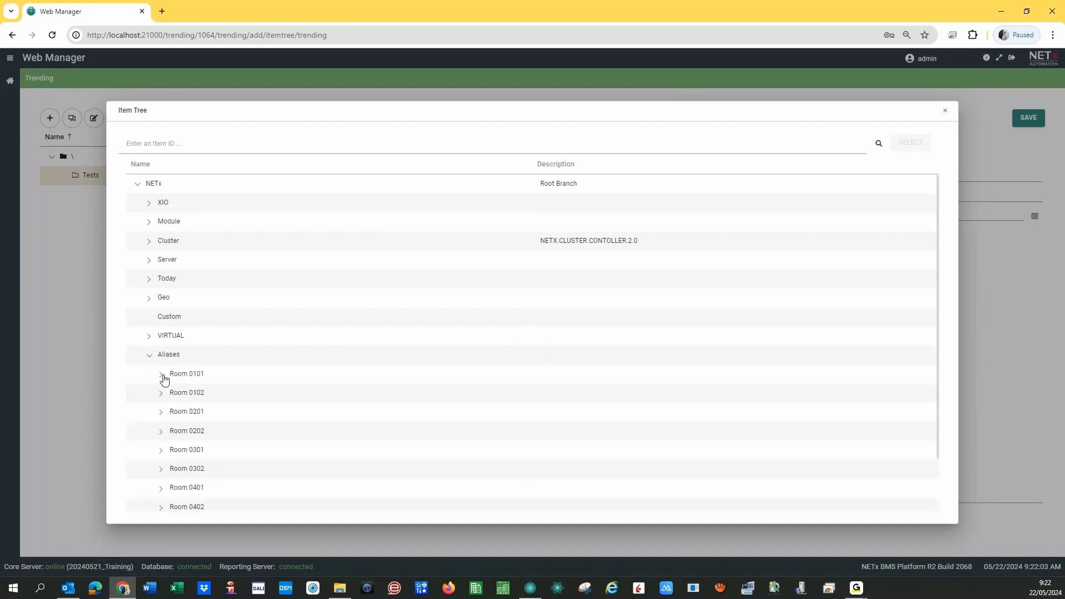
click(162, 376)
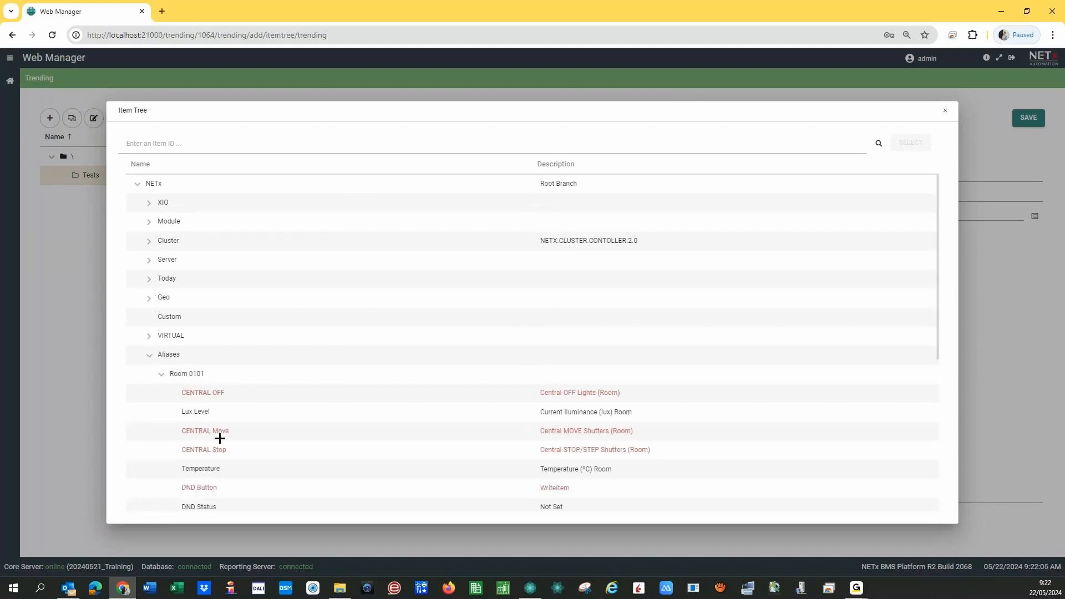
click(238, 471)
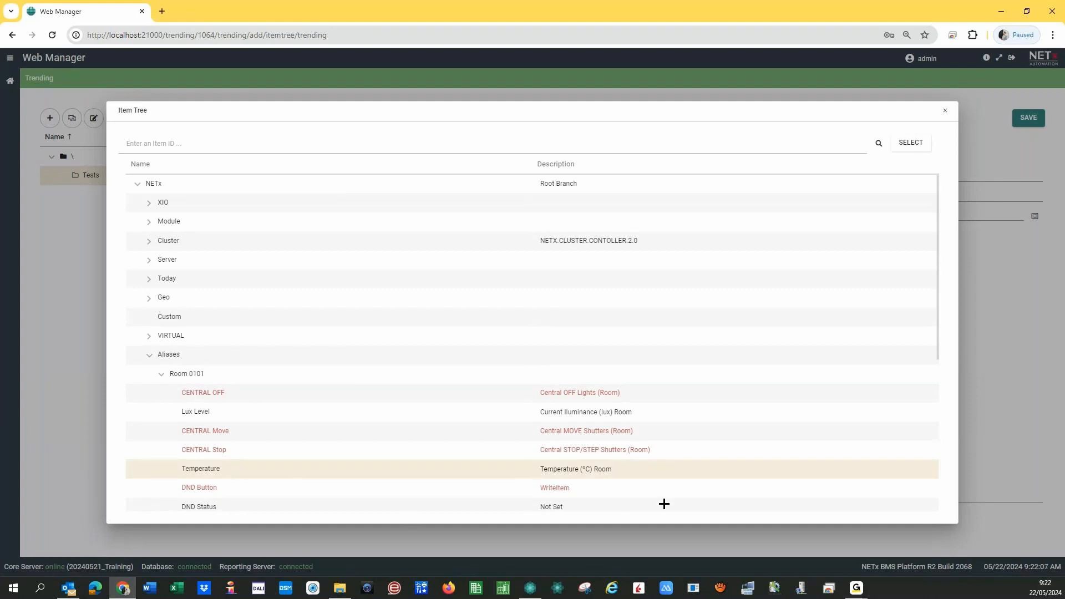
click(909, 145)
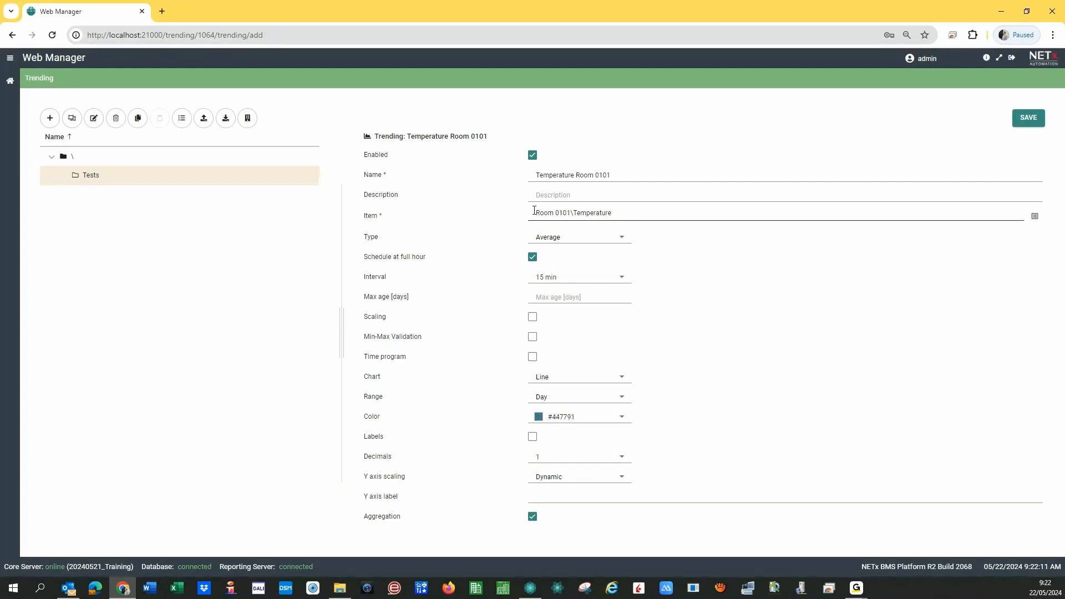
- Check the Room 0101\Temperature item path and switch the trending Type to All
drag(534, 213, 630, 211)
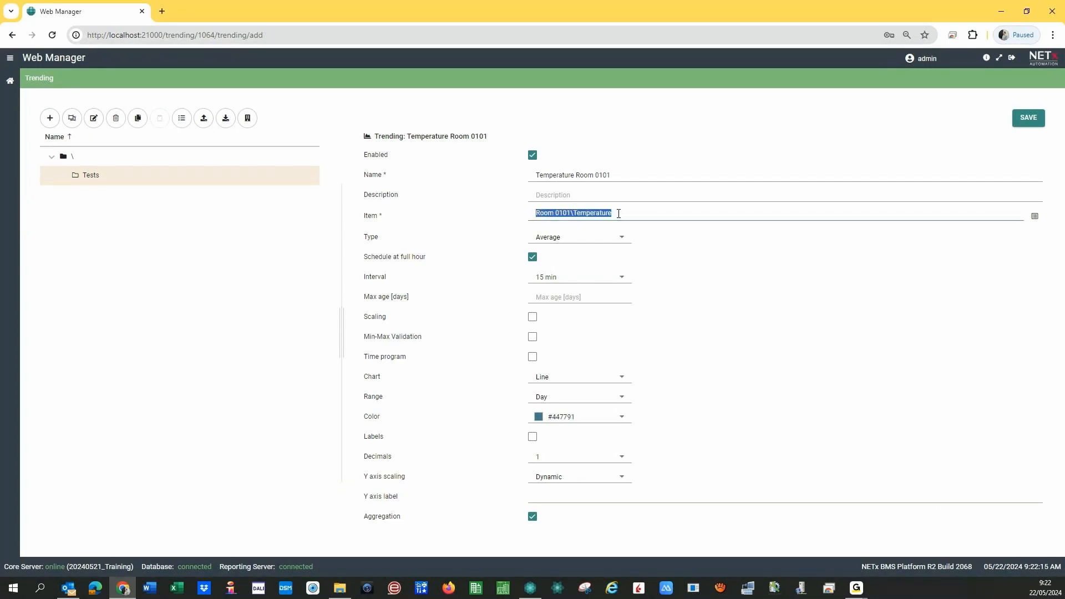
click(619, 214)
click(618, 242)
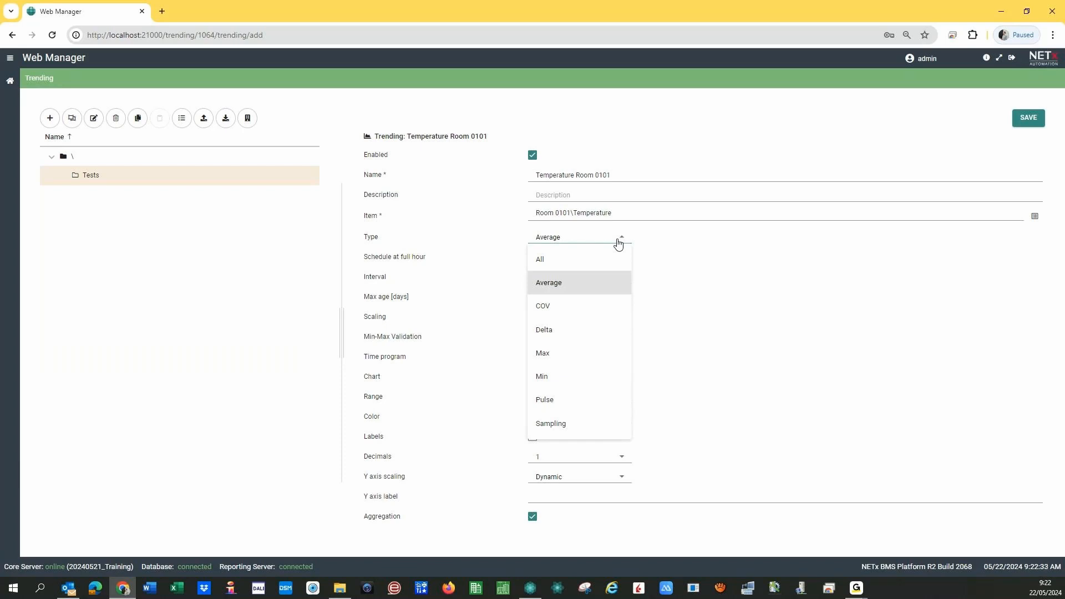
click(593, 269)
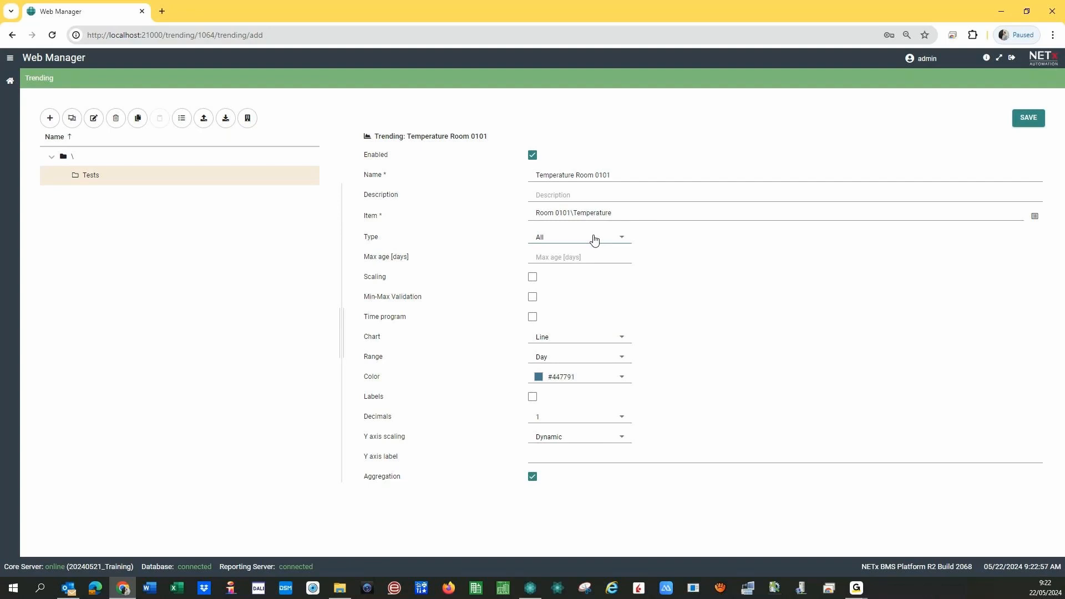
- Return the trending Type to Average and bring up the Interval choices
click(595, 240)
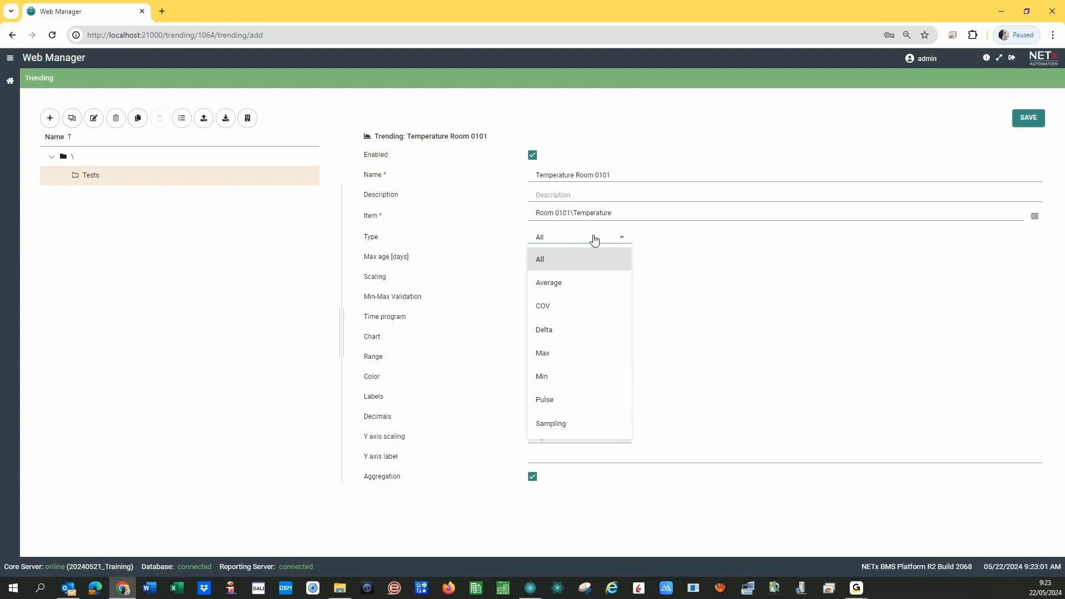
click(511, 229)
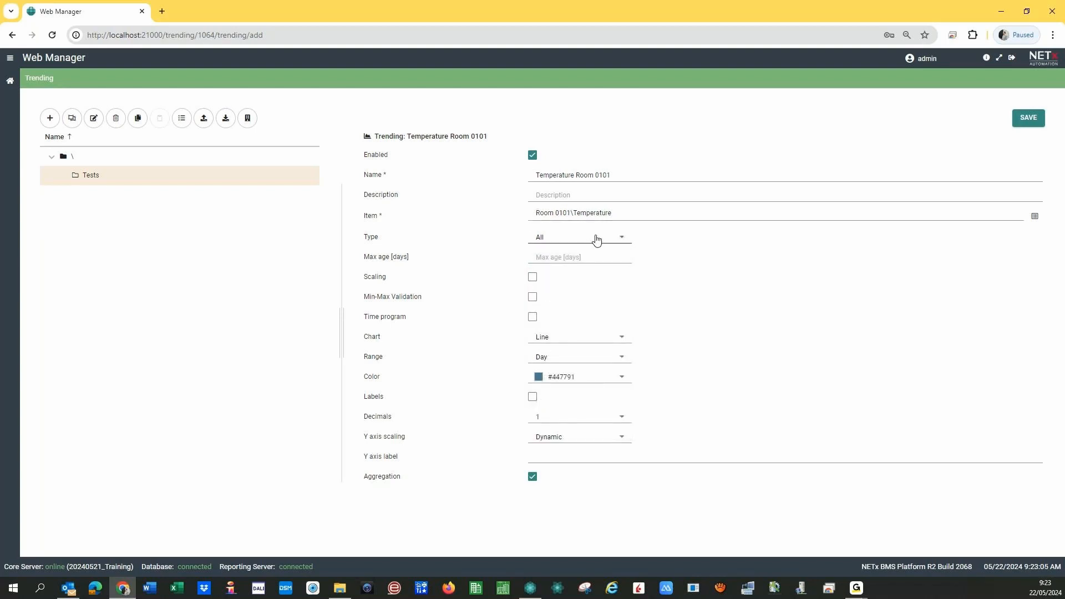
click(576, 243)
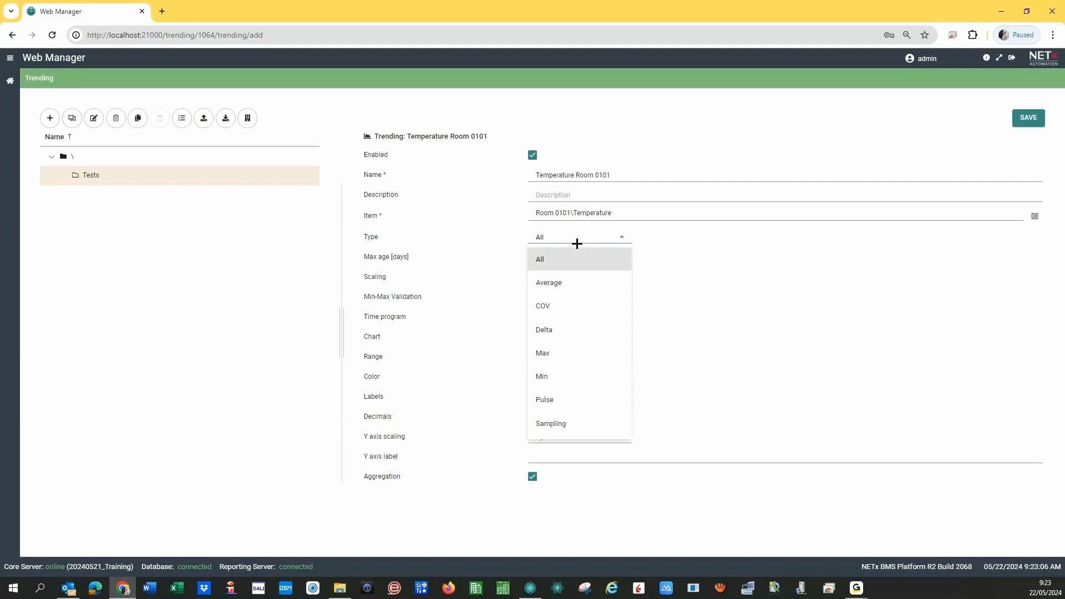
click(562, 286)
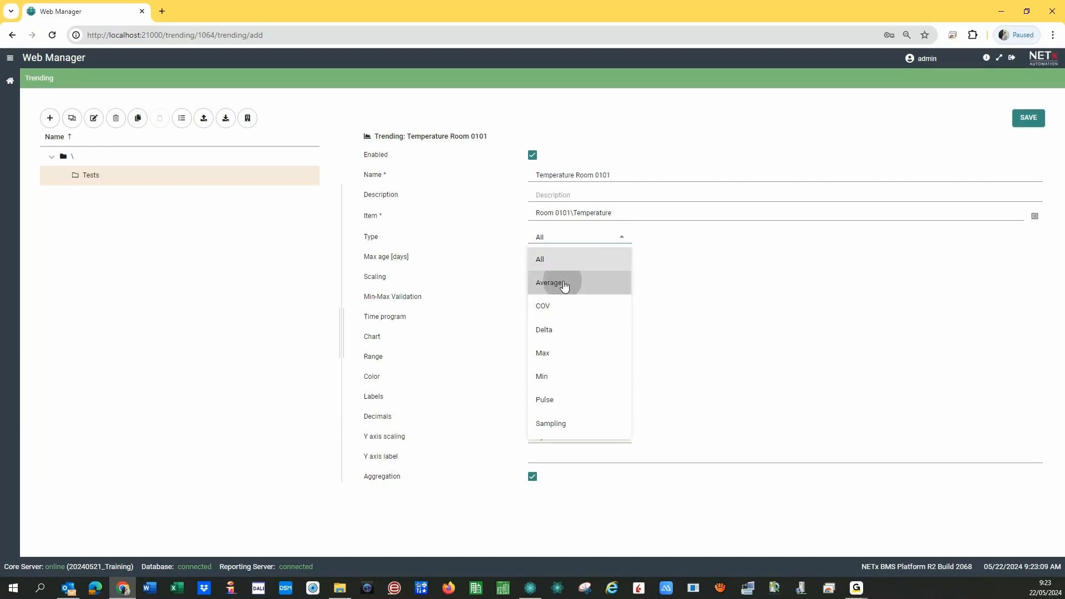
click(546, 283)
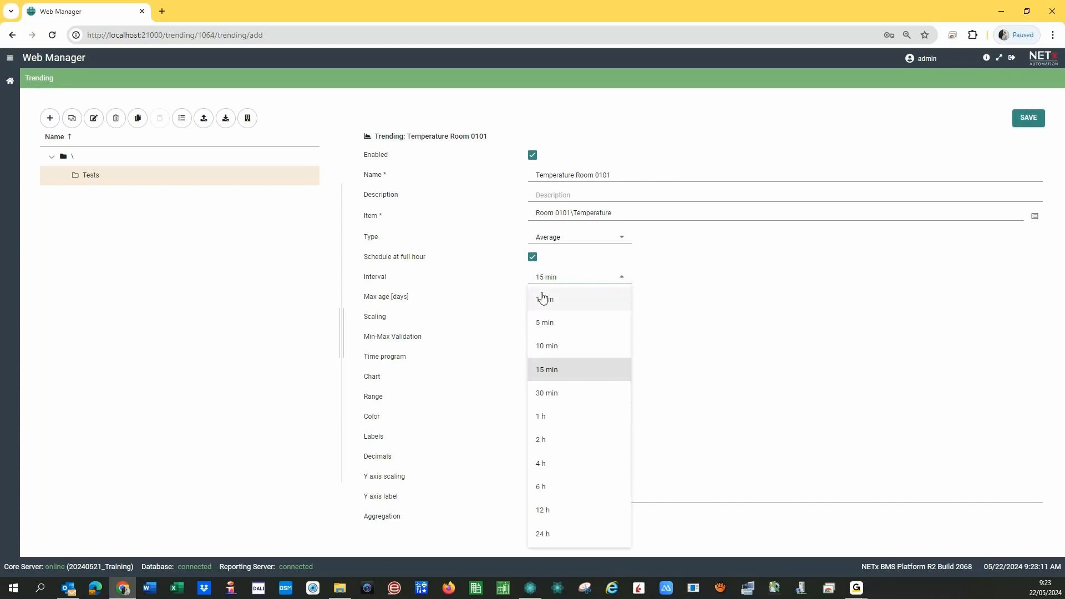
- Set the recording interval to 1 min, then change the trending Type to All
click(544, 298)
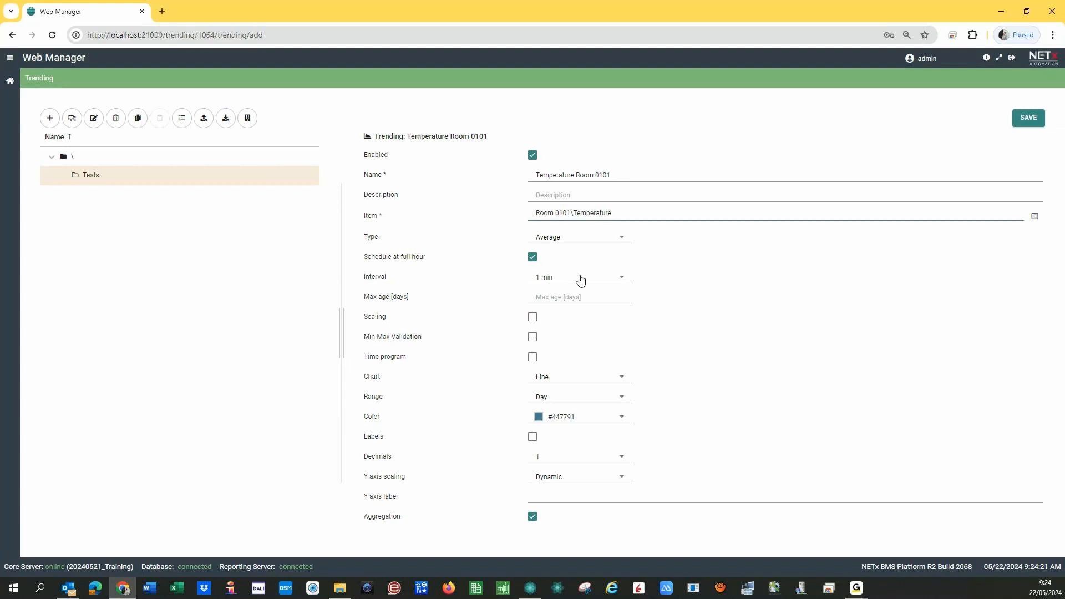
click(604, 243)
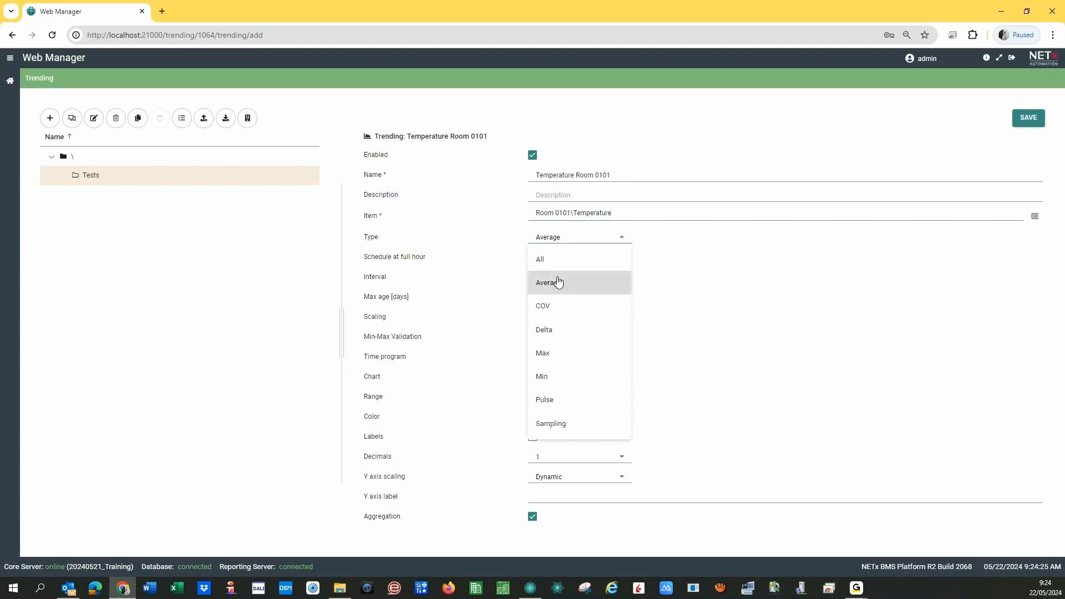
click(507, 241)
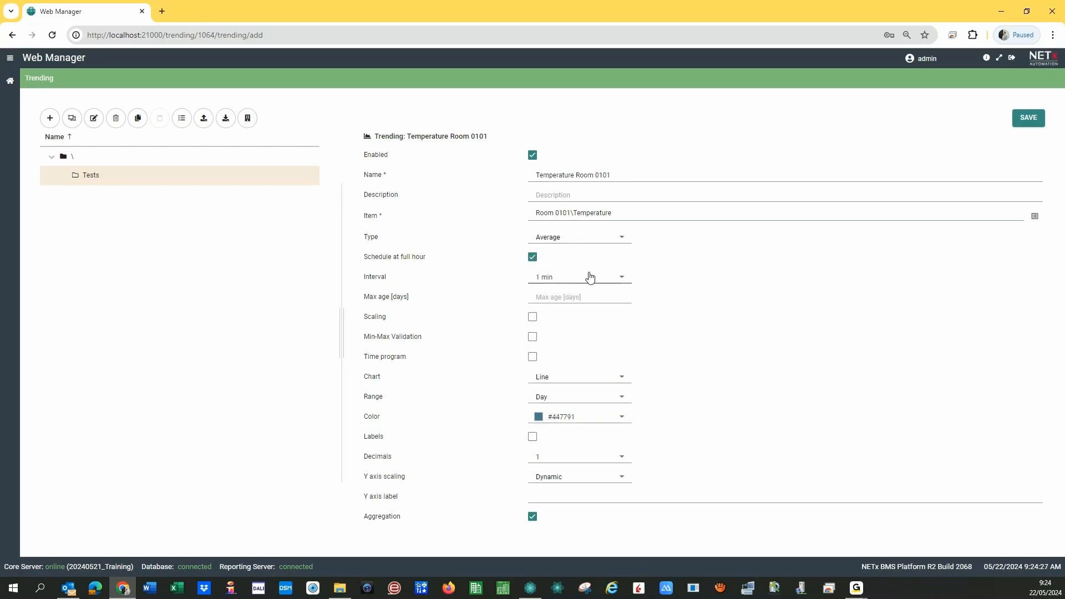
click(597, 243)
click(568, 256)
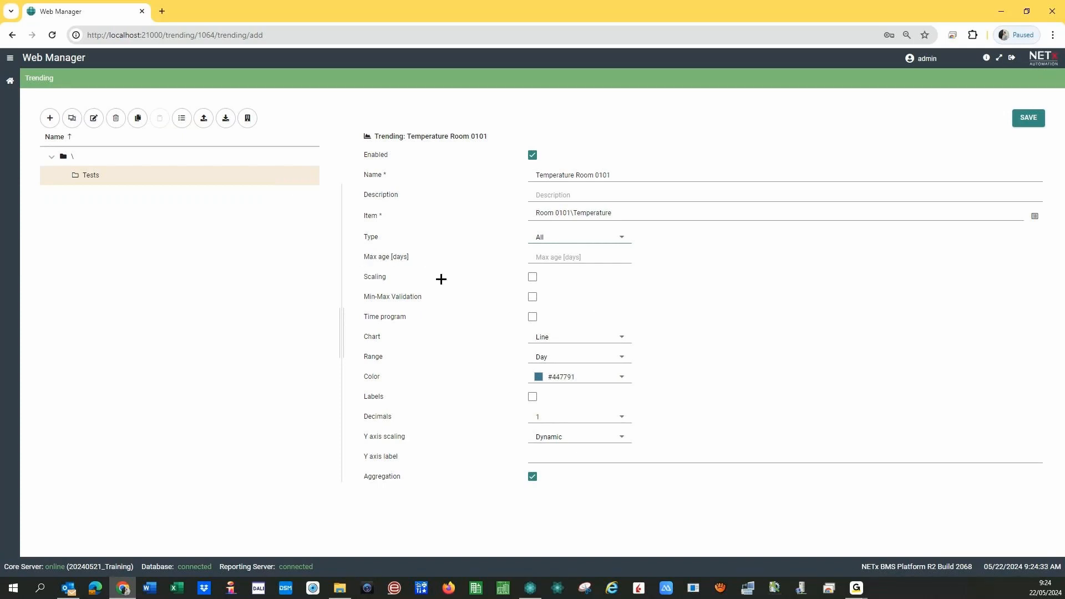
click(552, 259)
click(532, 277)
click(634, 277)
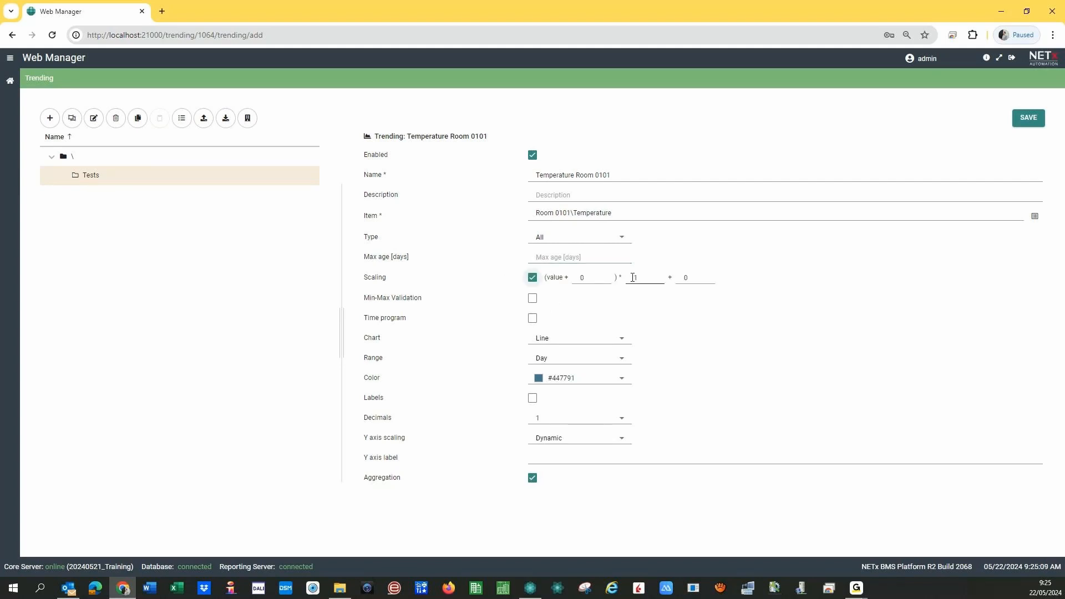
double_click(635, 278)
text(0.1)
drag(644, 278, 634, 279)
text(1)
key(Tab)
text(-345)
key(ctrl+a)
key(BackSpace)
click(532, 278)
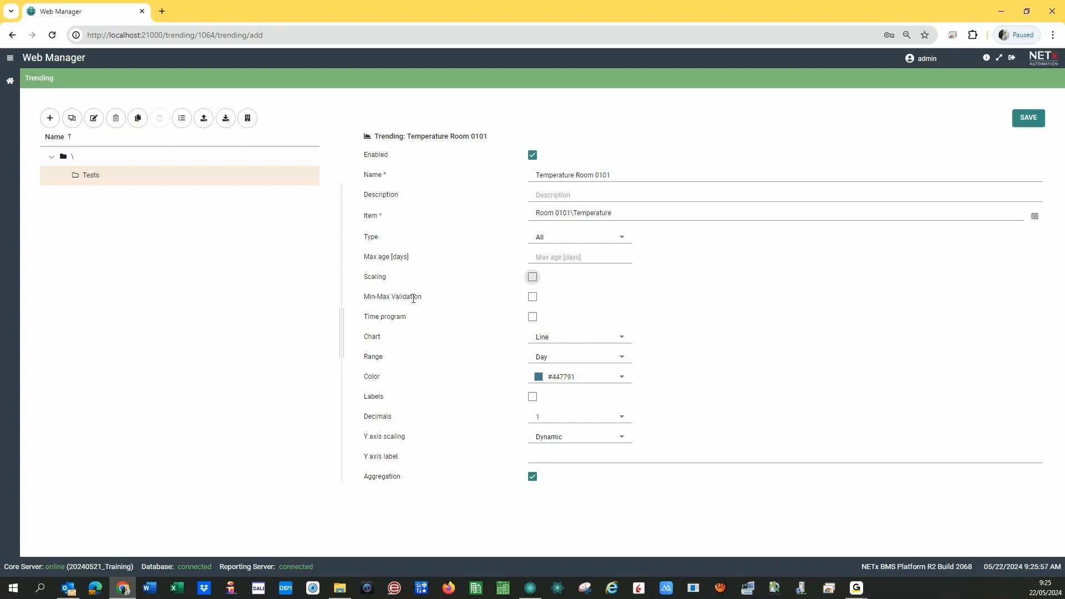
- Enable Min-Max Validation with Min allowed value 7 and Max allowed value 40
click(533, 301)
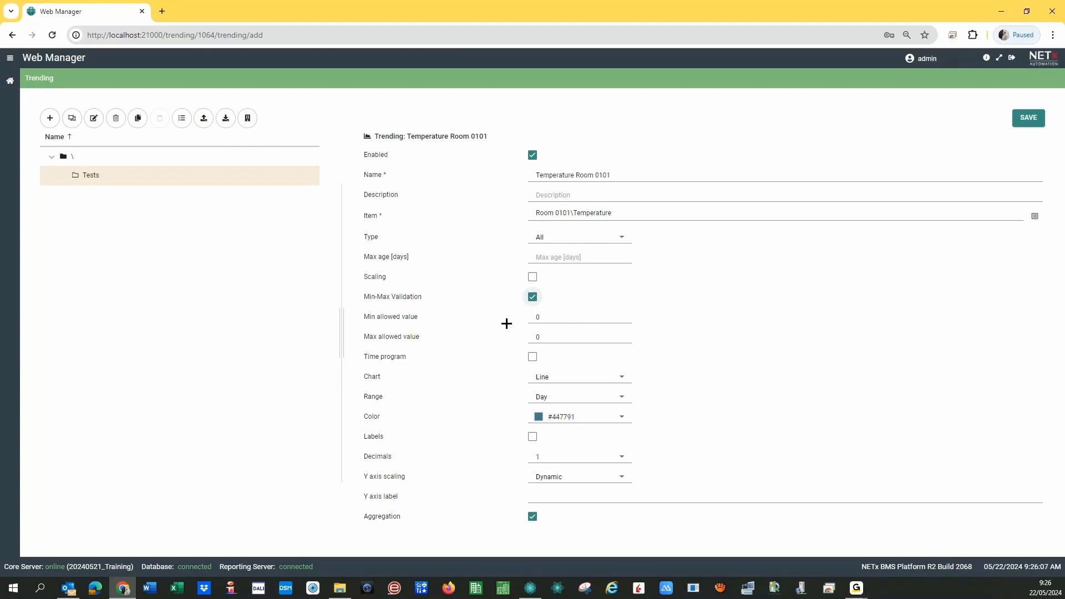
double_click(545, 320)
text(7)
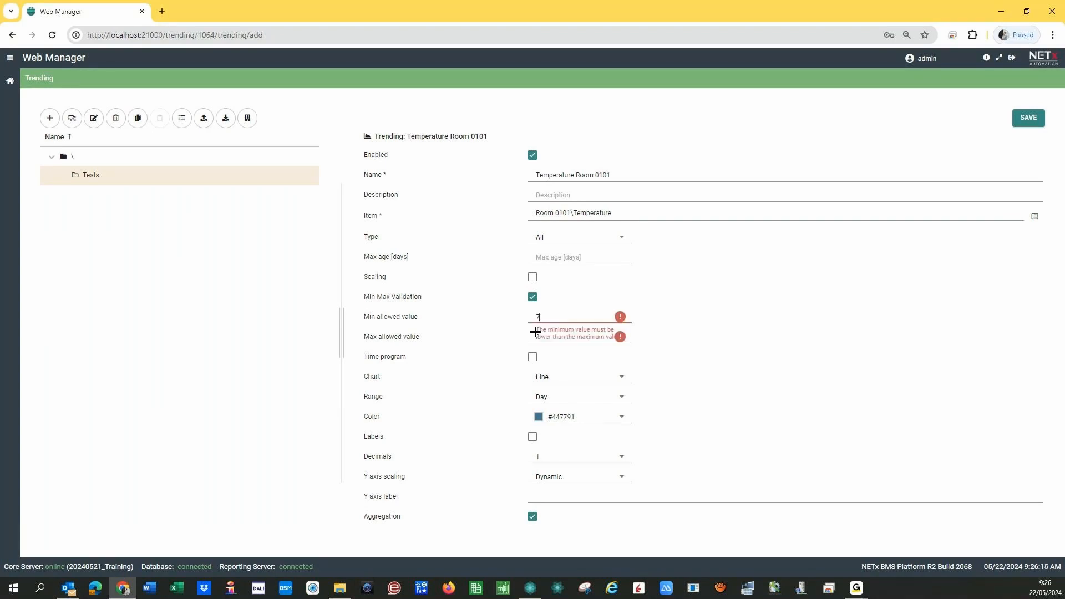
key(Tab)
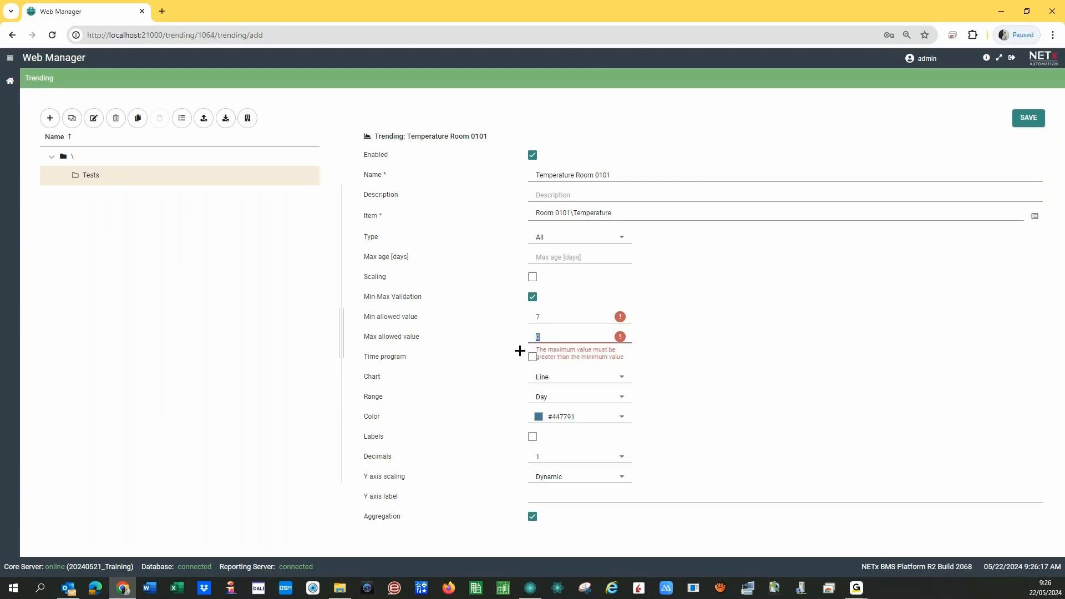
text(40)
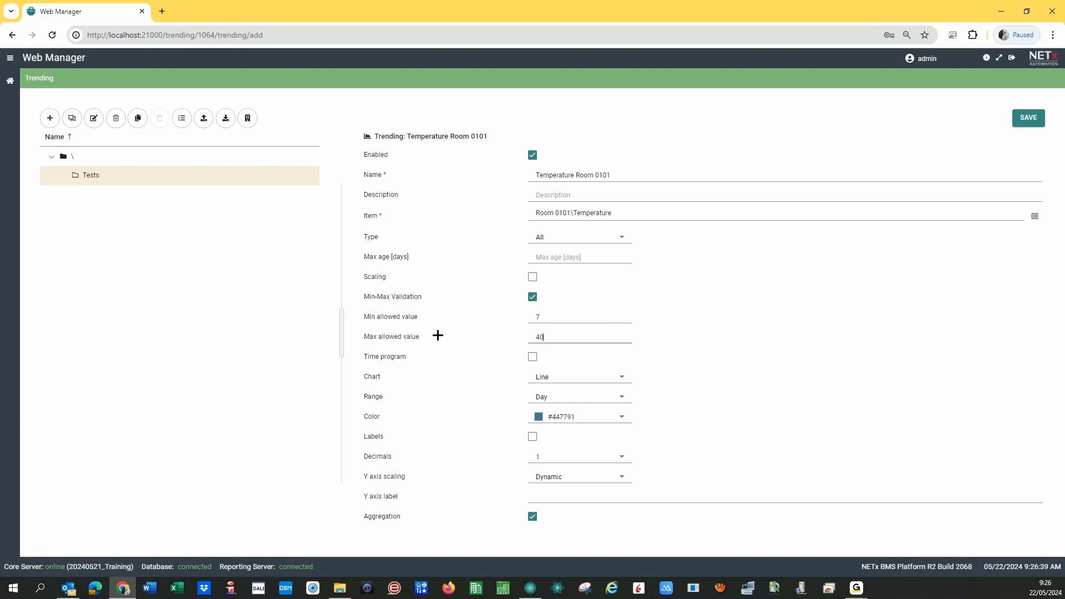
- Preview the Time program dates, leave it off, and open the Chart style list
click(538, 316)
click(533, 360)
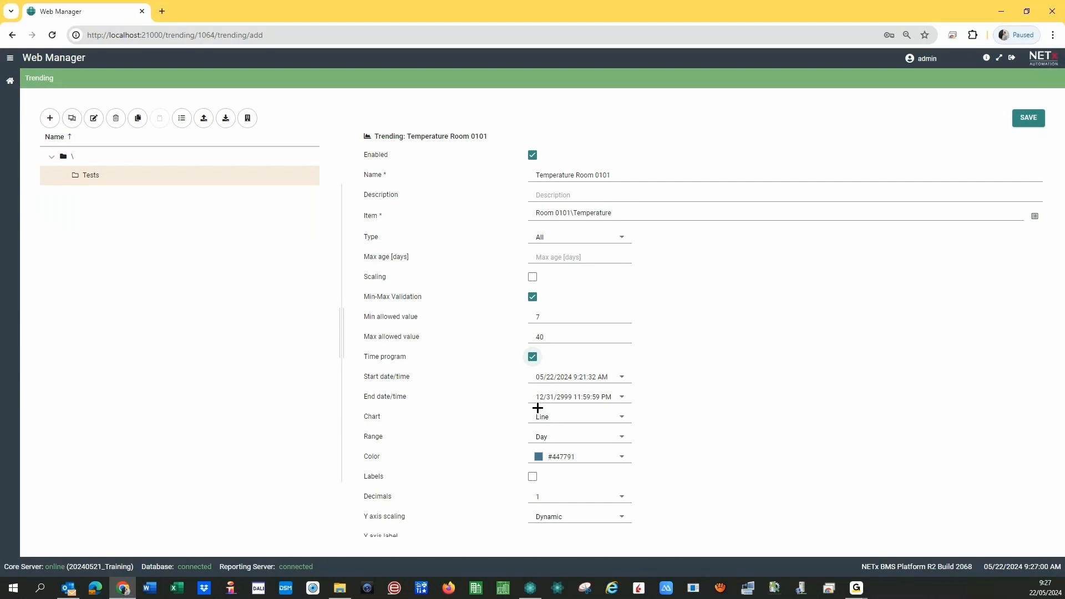
click(532, 357)
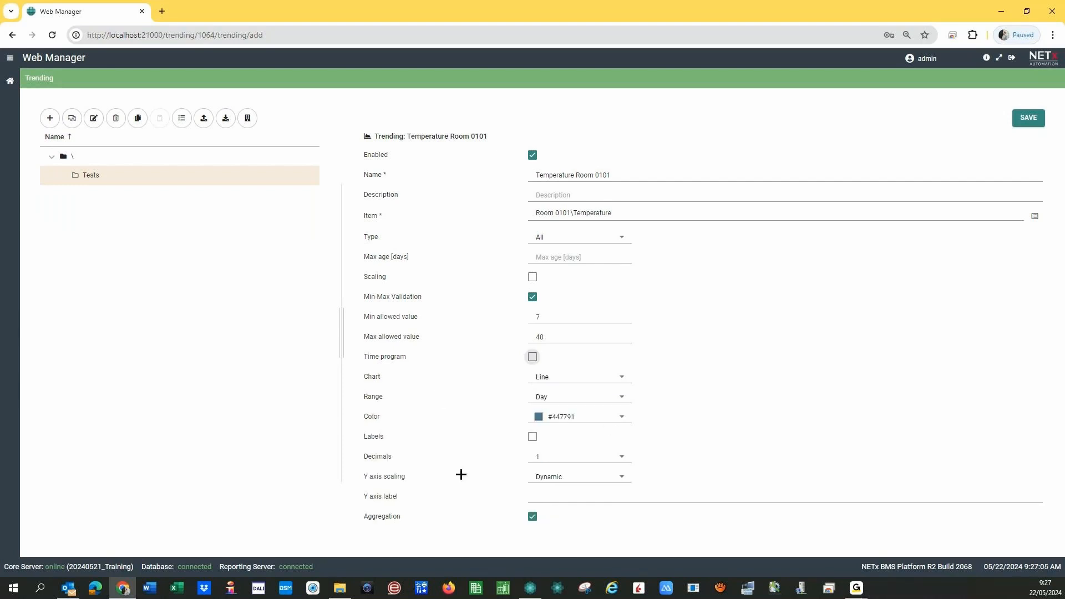
click(547, 379)
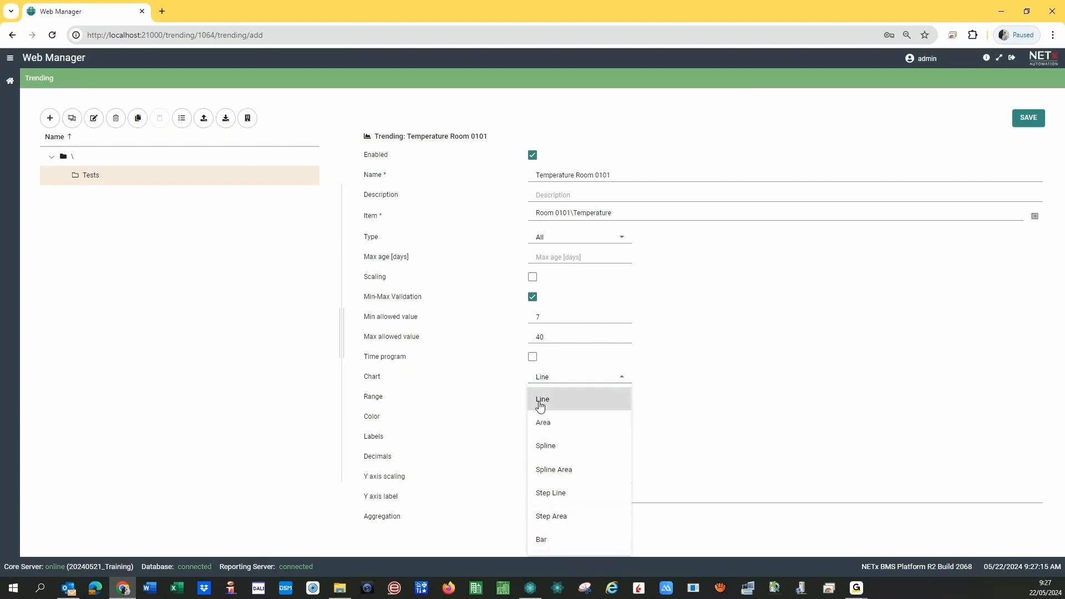
click(543, 404)
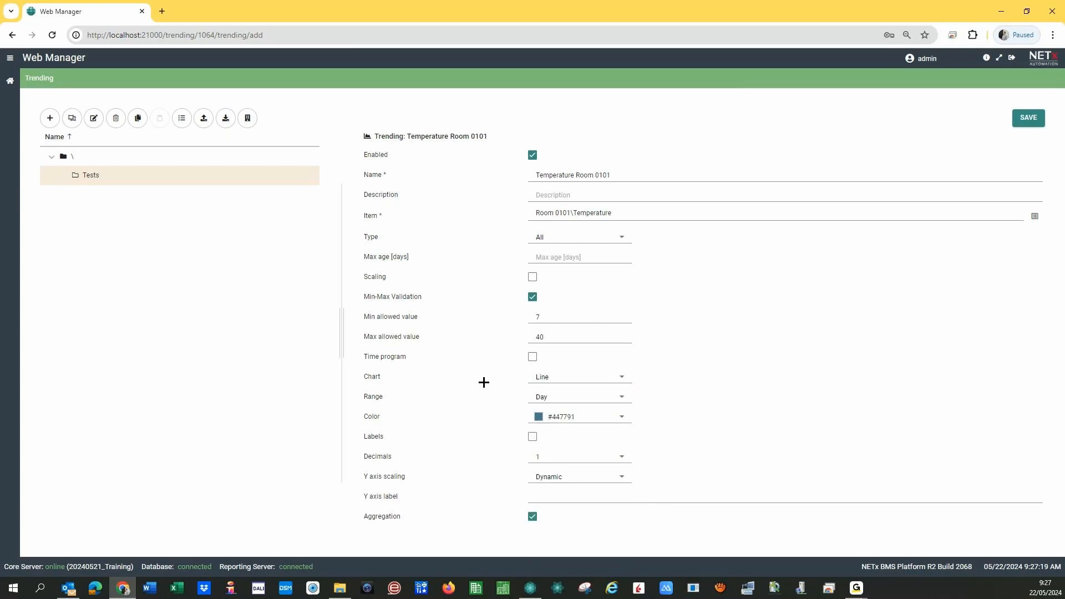
click(564, 403)
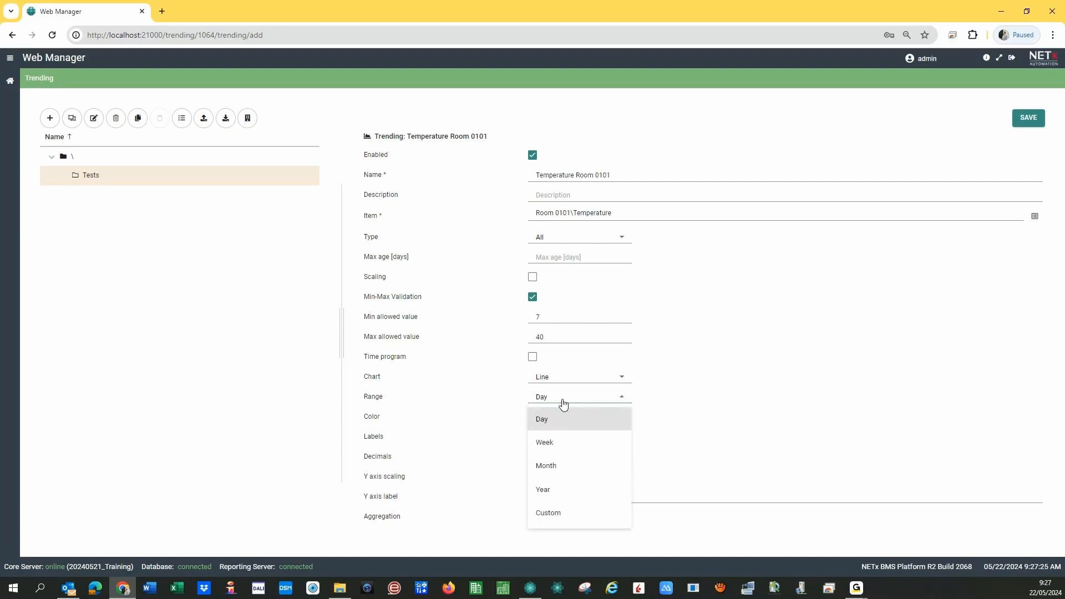
click(496, 397)
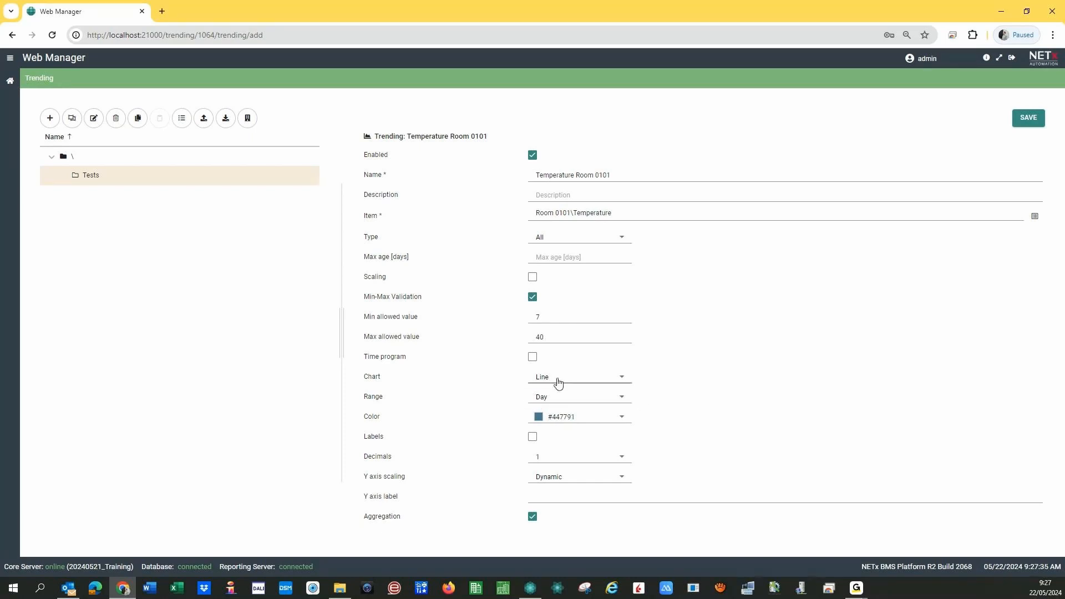
- Pick red as the trend colour in the colour picker
click(622, 423)
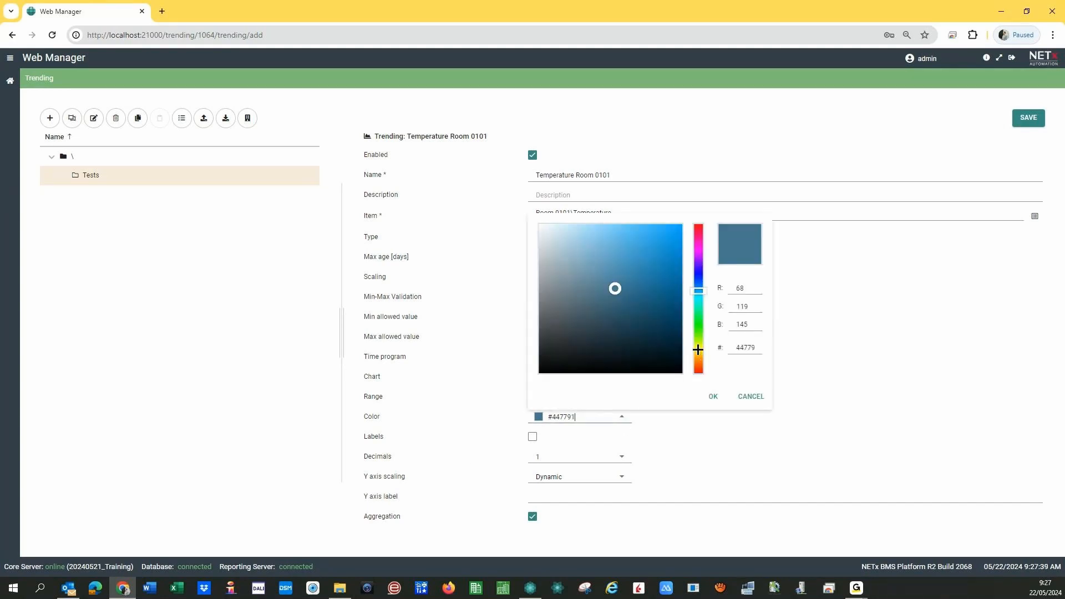
drag(699, 351, 698, 360)
click(674, 231)
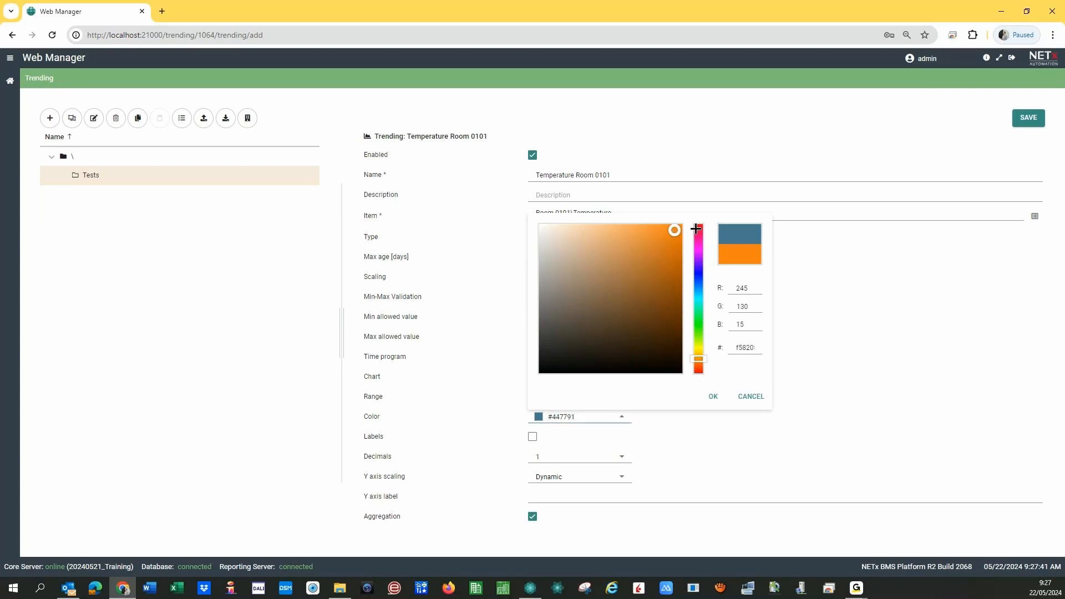
click(699, 228)
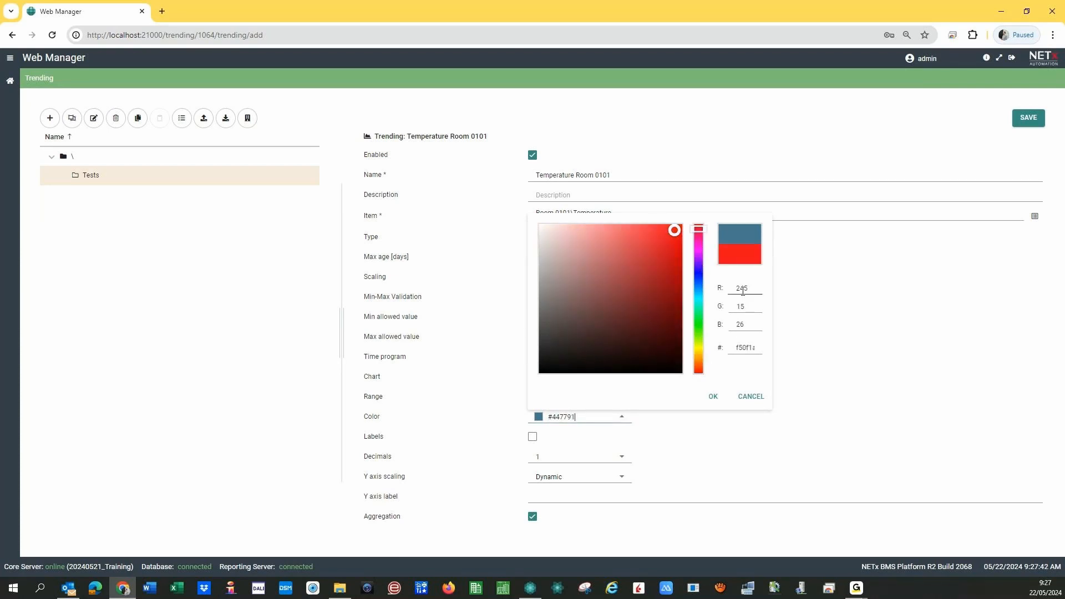
drag(736, 347, 773, 353)
text(FF0000)
click(714, 398)
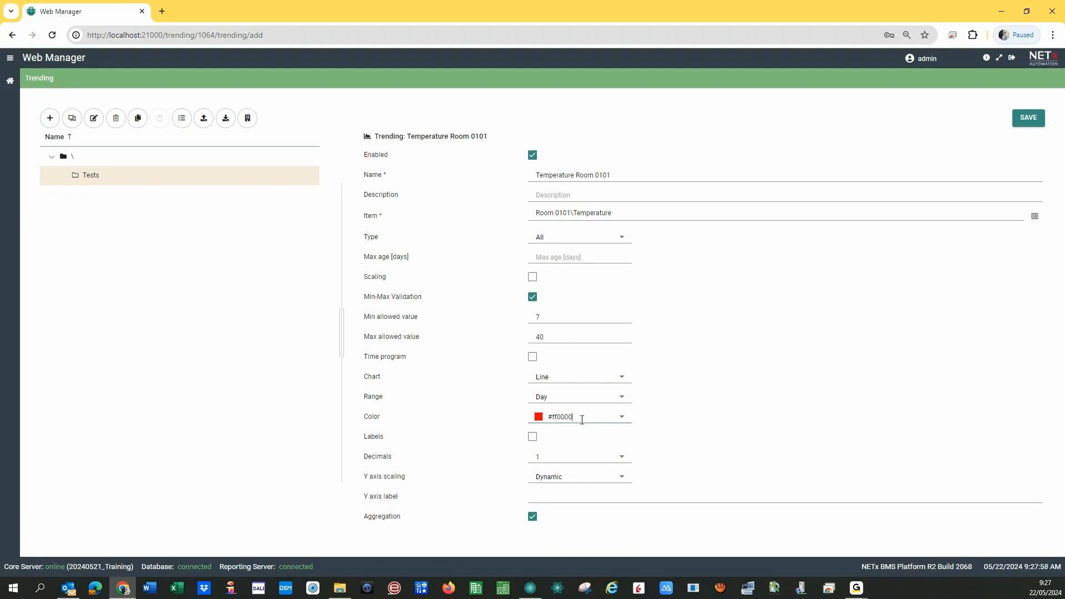
- Change the Color code to #ffFF00, keep range Day, and toggle data labels
key(BackSpace)
key(BackSpace)
key(BackSpace)
text(FF00)
click(554, 400)
click(500, 424)
click(533, 439)
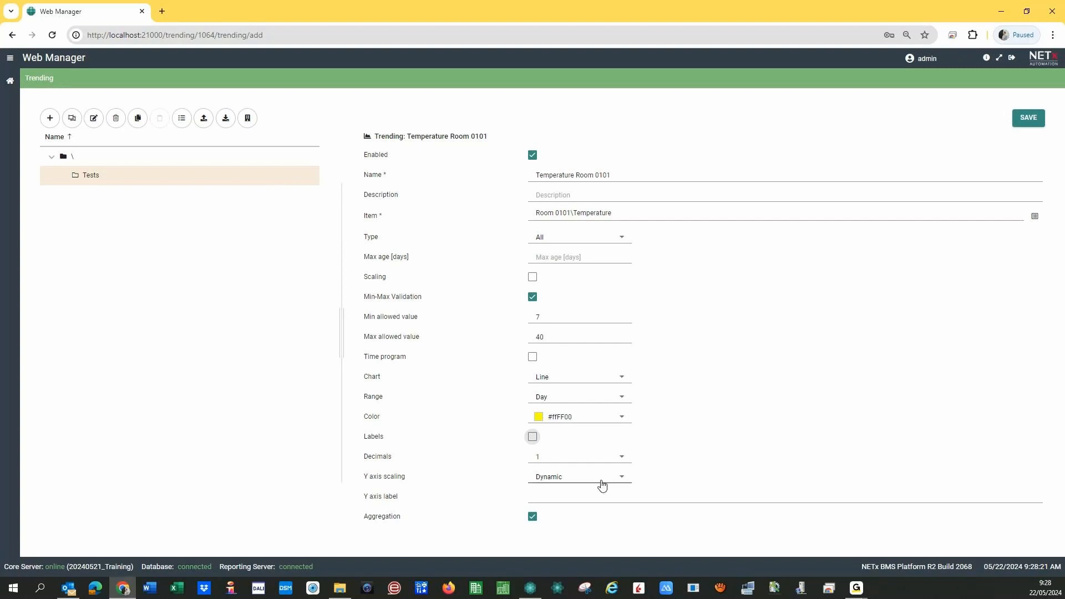
- Keep Dynamic Y axis scaling and set the Y axis label to °C
click(621, 480)
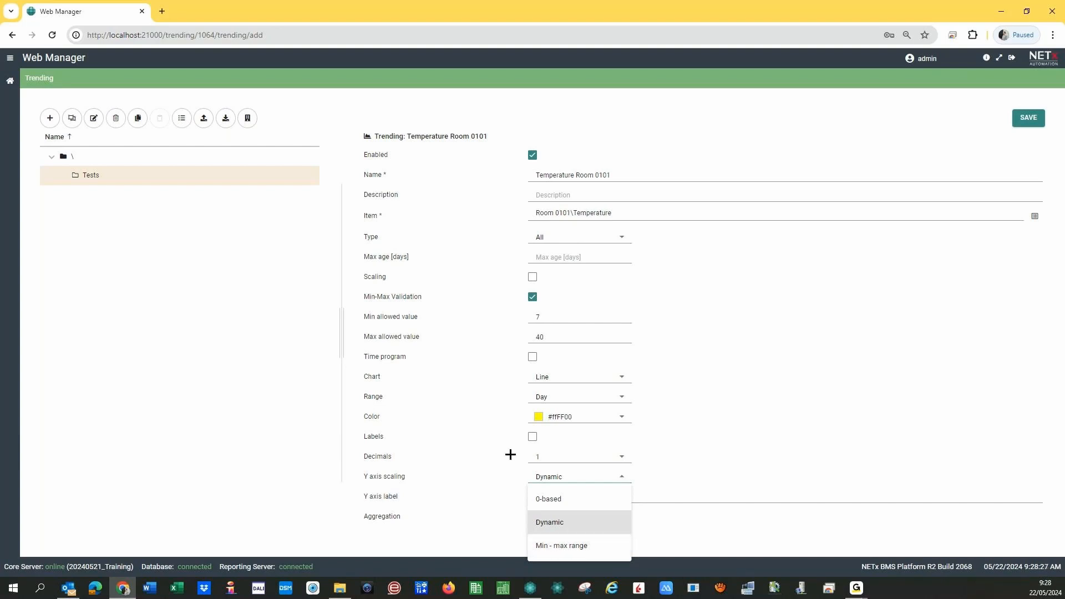
click(485, 470)
click(547, 498)
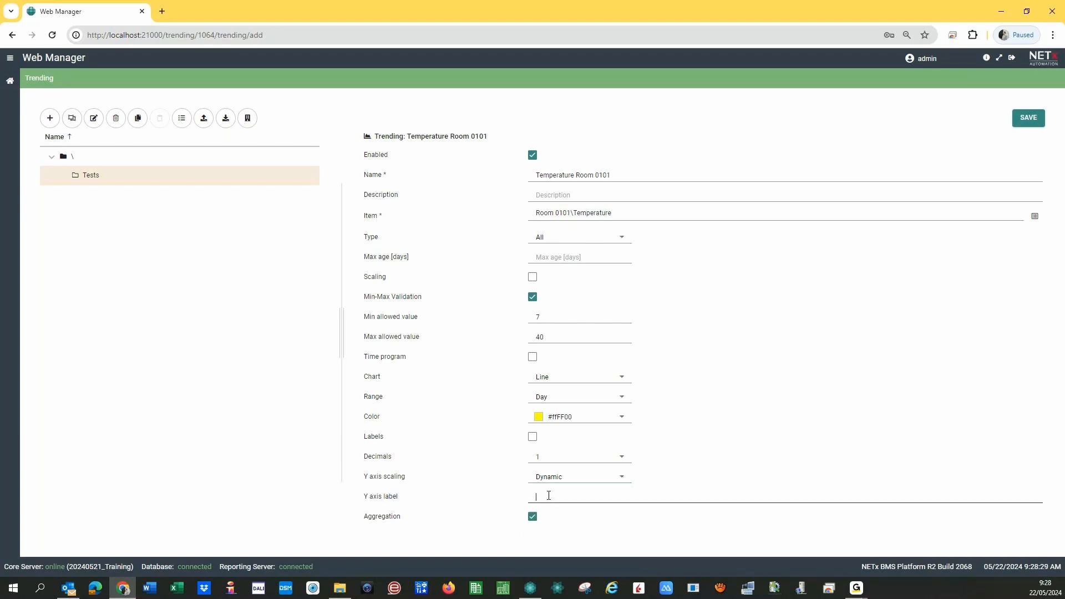
text(°)
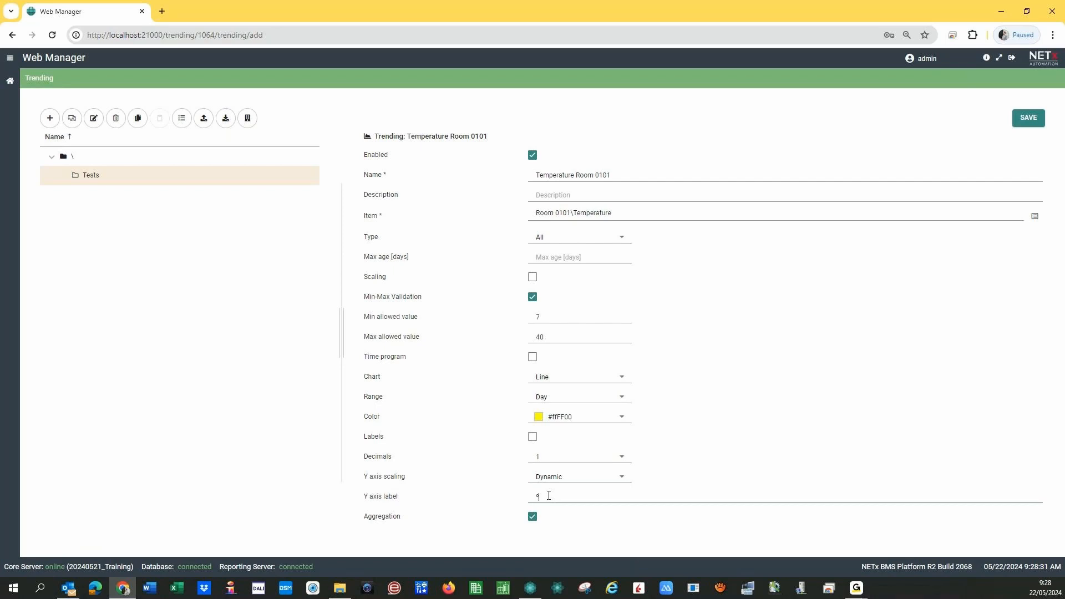
text(C)
click(532, 519)
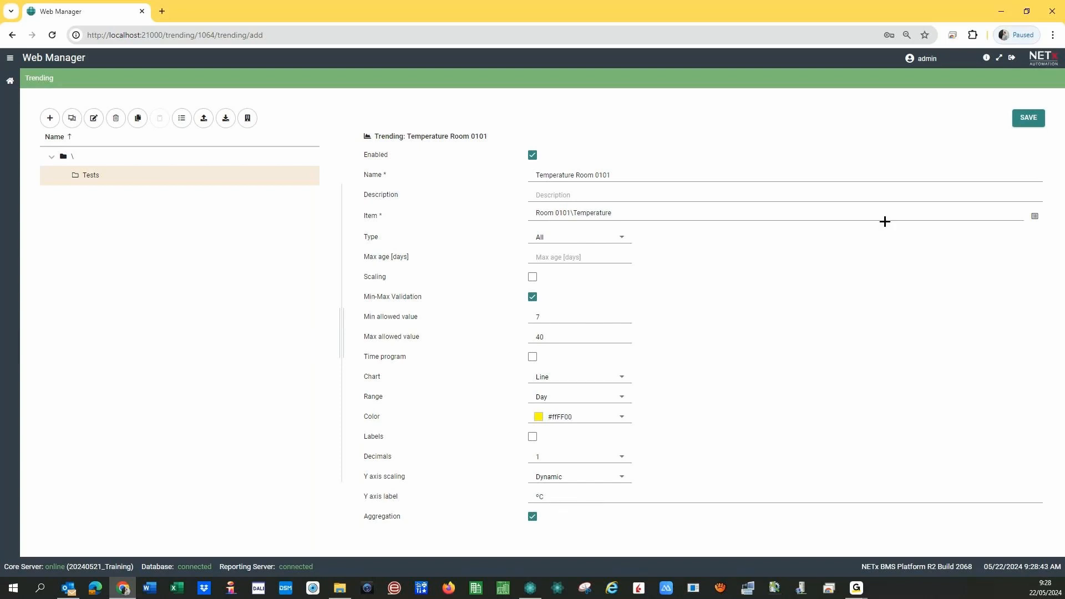
- Save Temperature Room 0101 under Tests and display its plot
click(1029, 117)
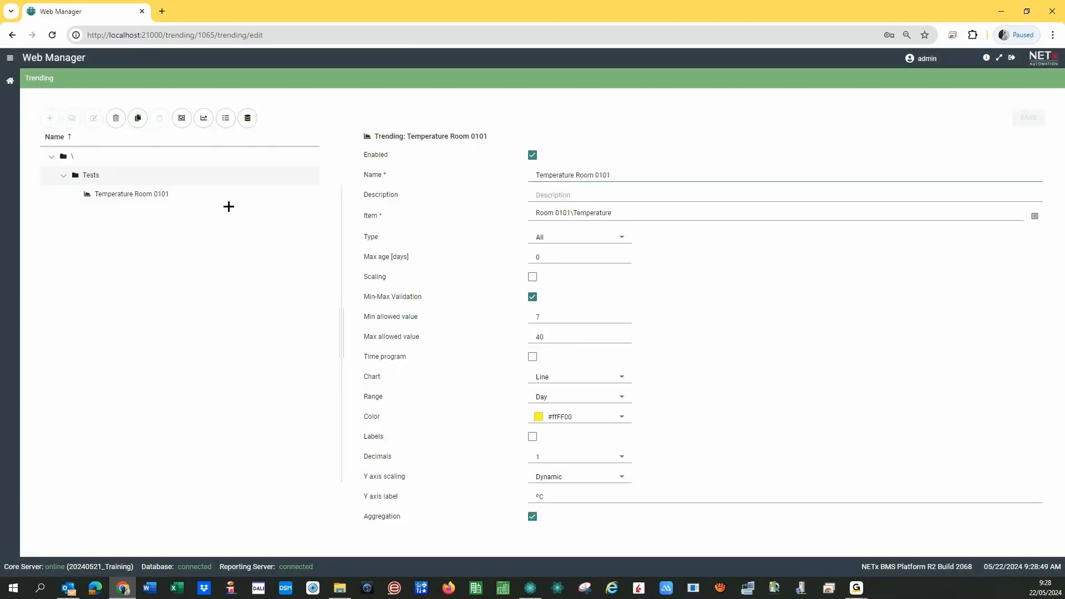
click(129, 195)
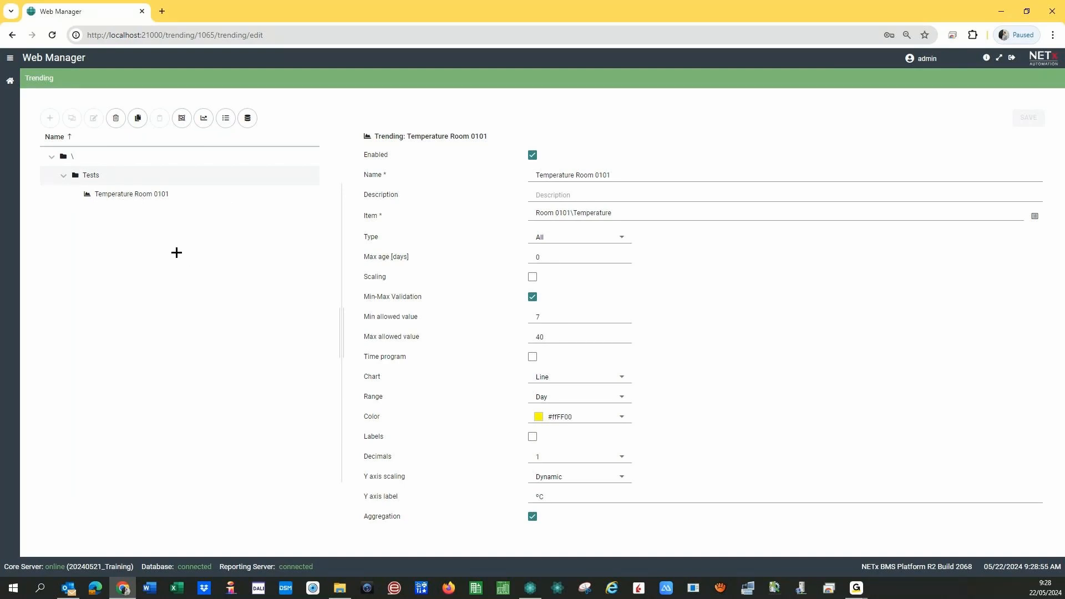
click(203, 120)
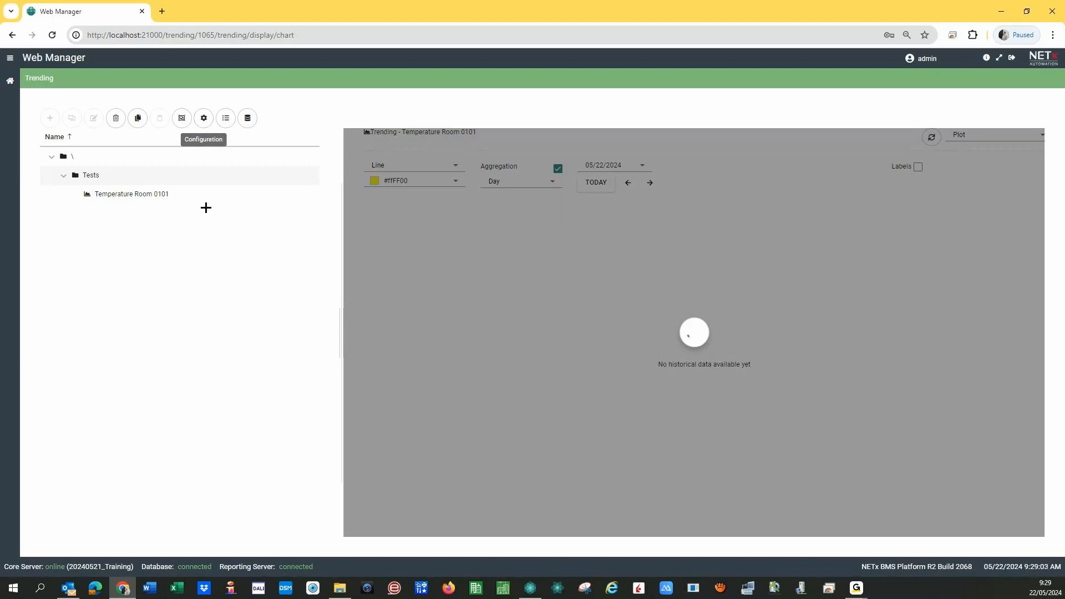
- Narrow the tree panel to widen the chart and untick Aggregation for live data
drag(341, 325, 282, 321)
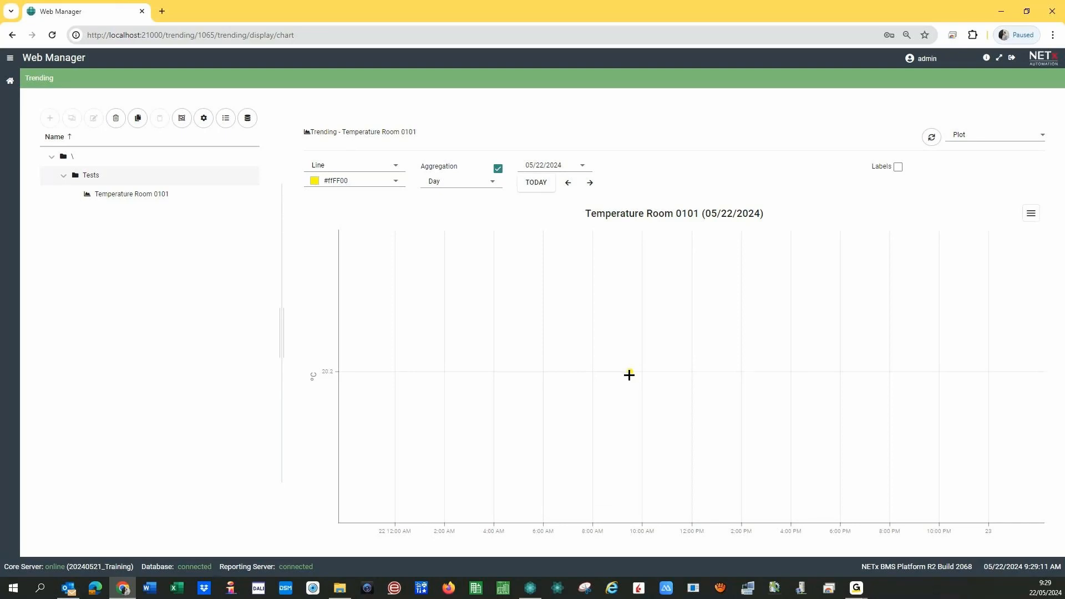
mouse_move(629, 371)
click(499, 169)
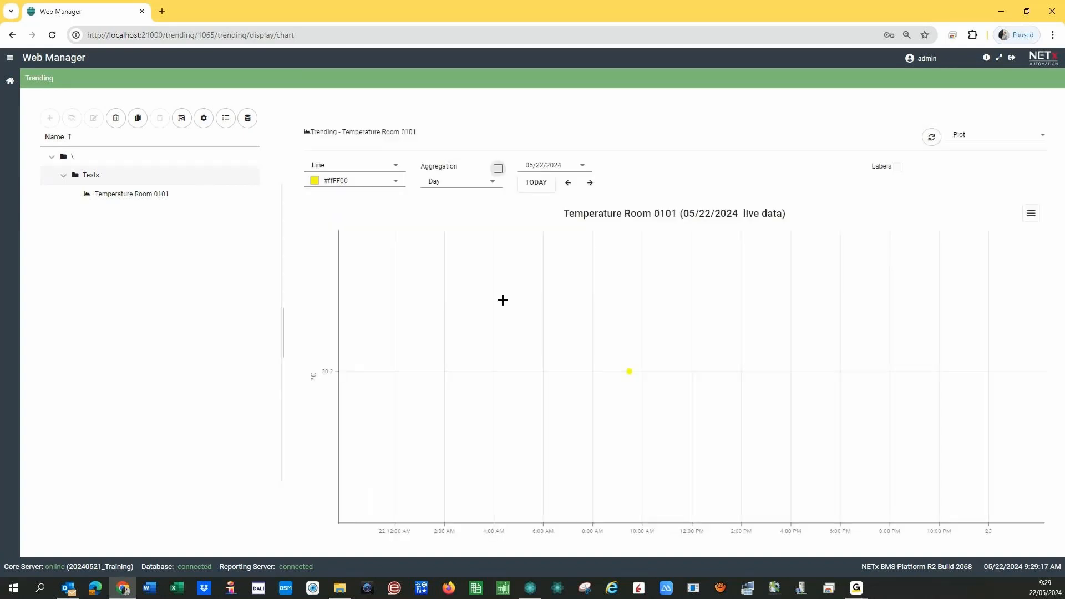
mouse_move(631, 373)
- Colour the trend red (#ff0000) and aggregate it by week
click(396, 182)
click(474, 201)
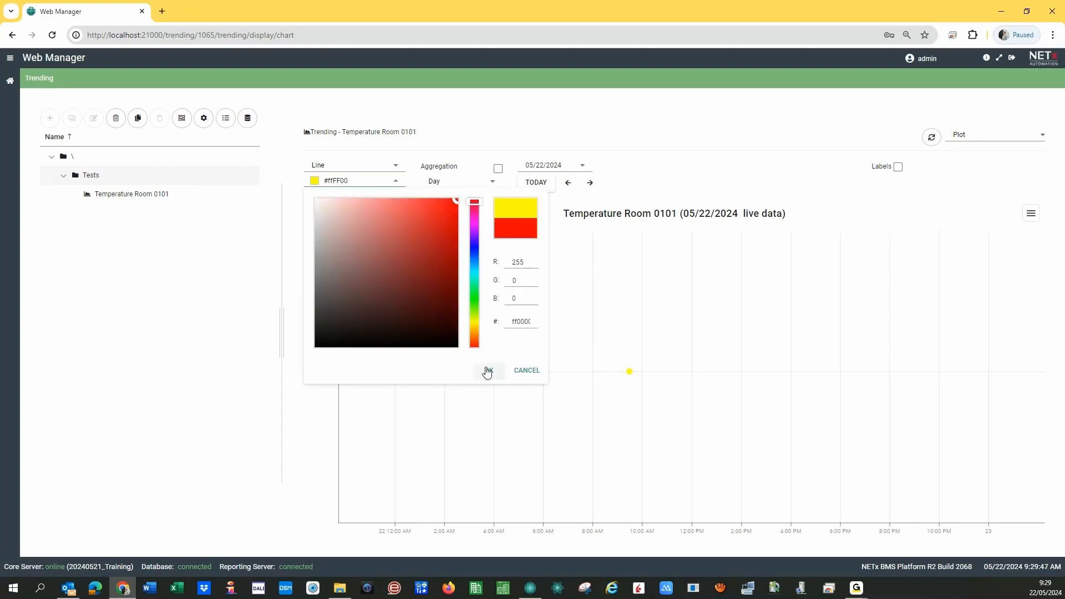
click(488, 371)
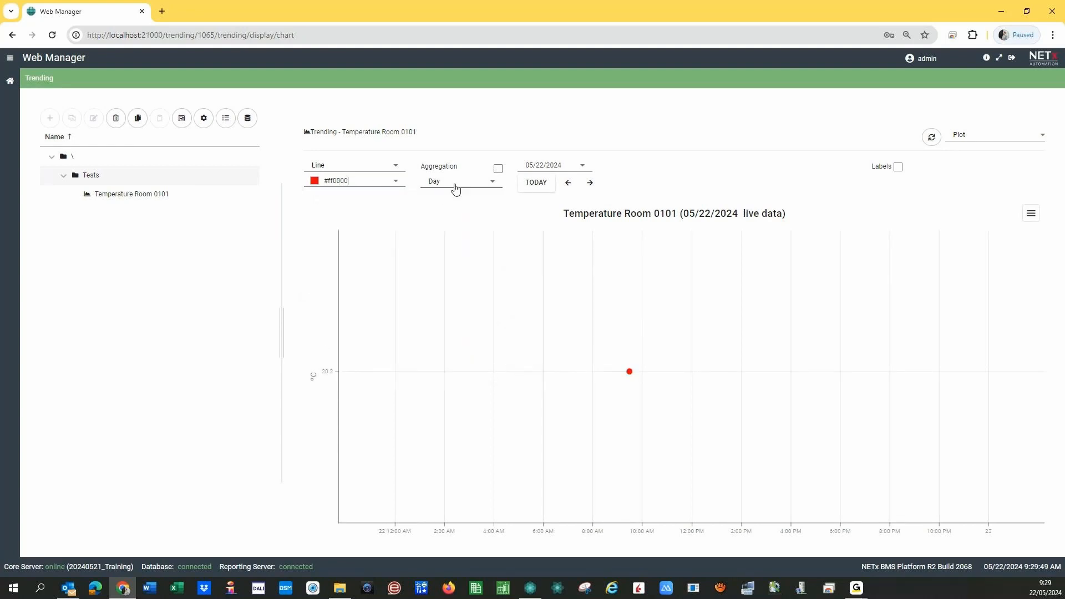
click(455, 189)
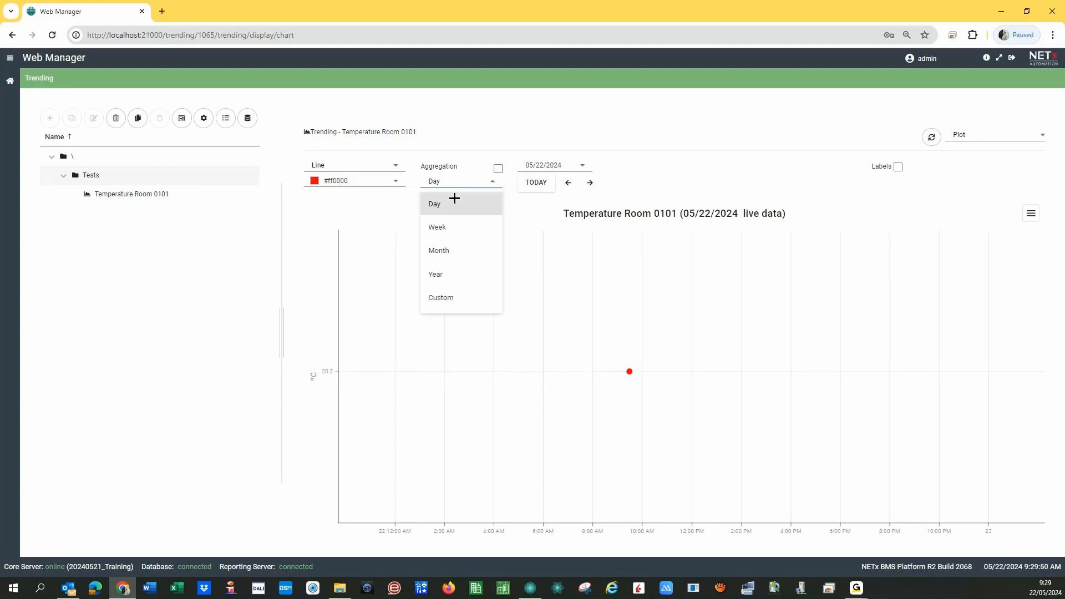
click(446, 228)
- Draw the trend as a bar chart and show its data as a table
mouse_move(597, 372)
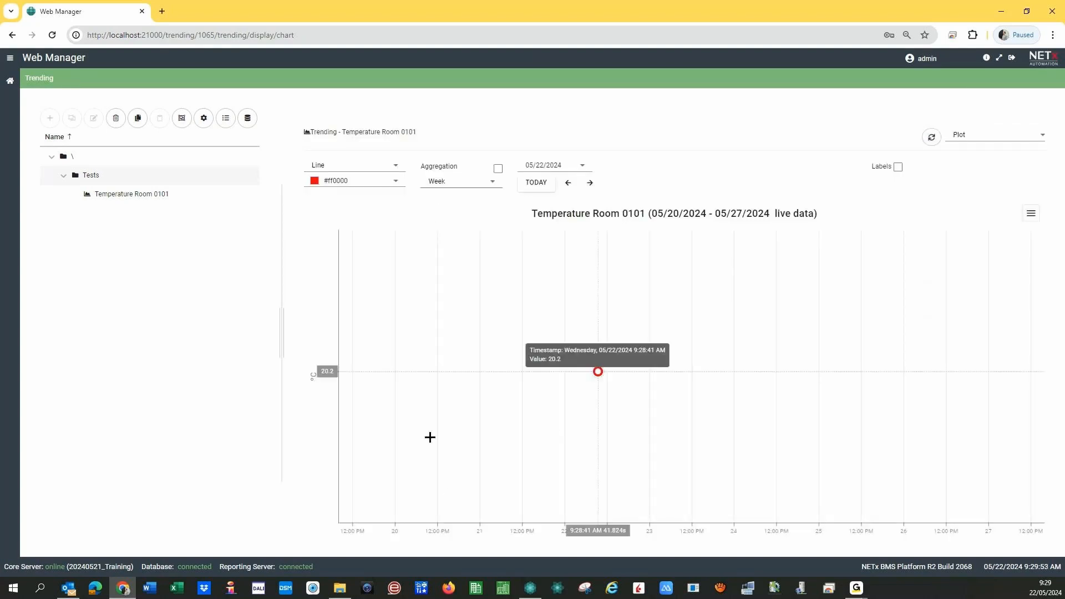
click(383, 169)
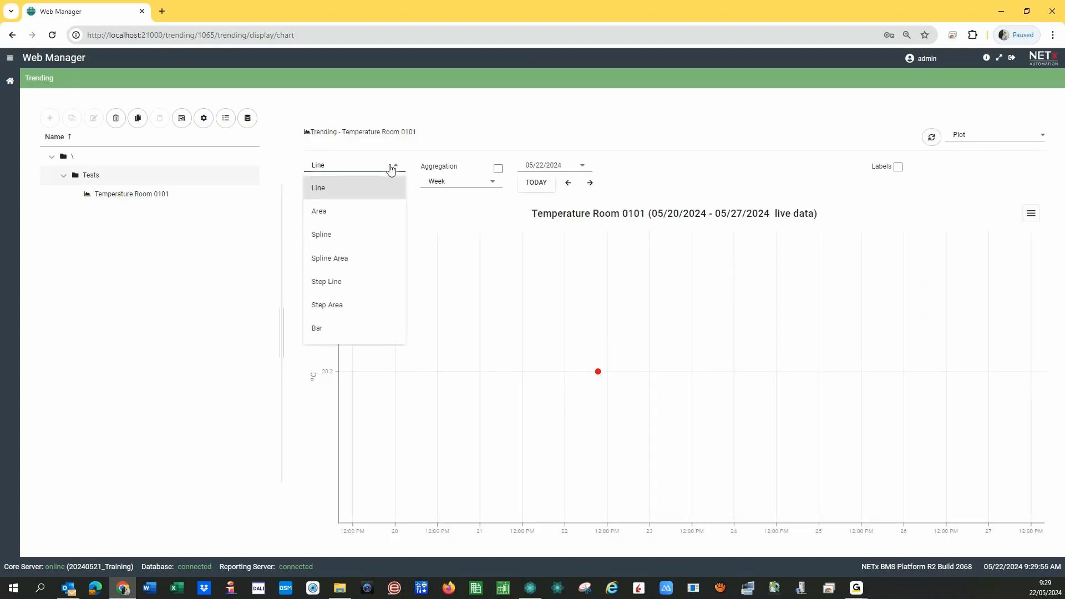
click(317, 328)
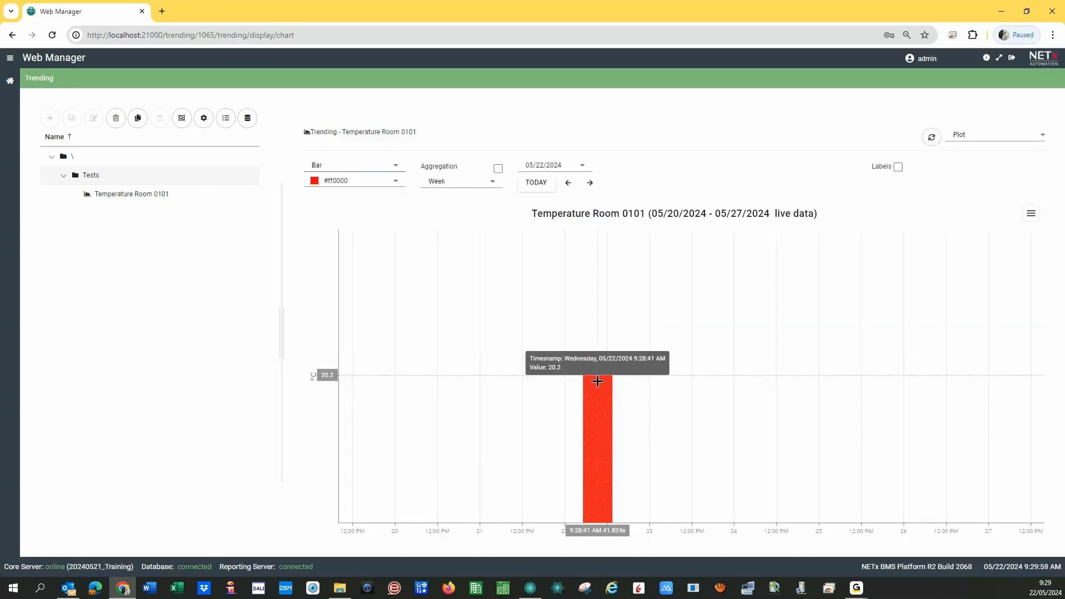
click(543, 188)
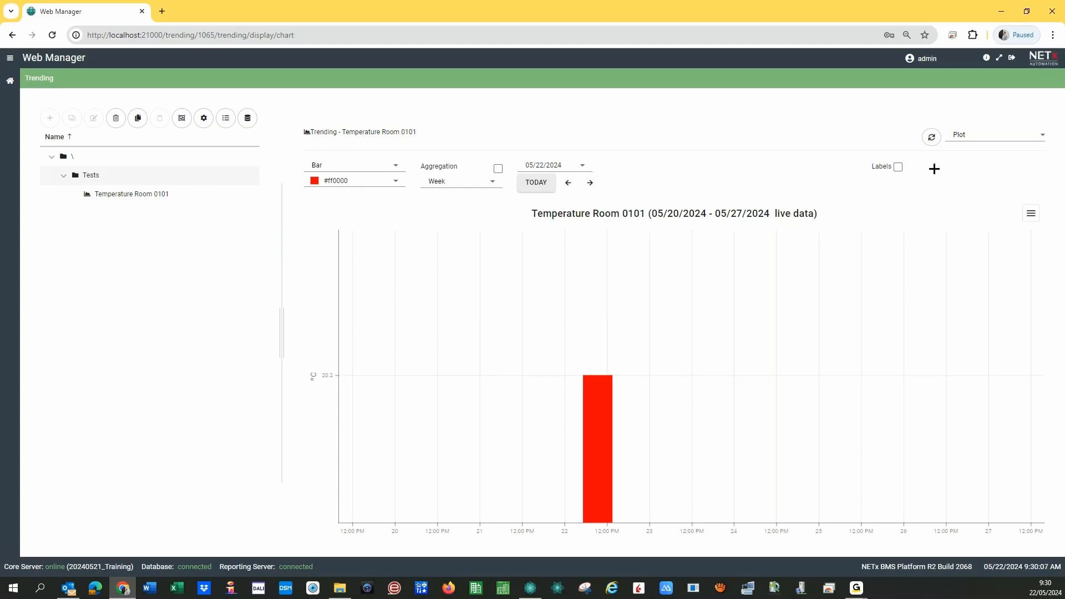
click(1000, 137)
click(981, 158)
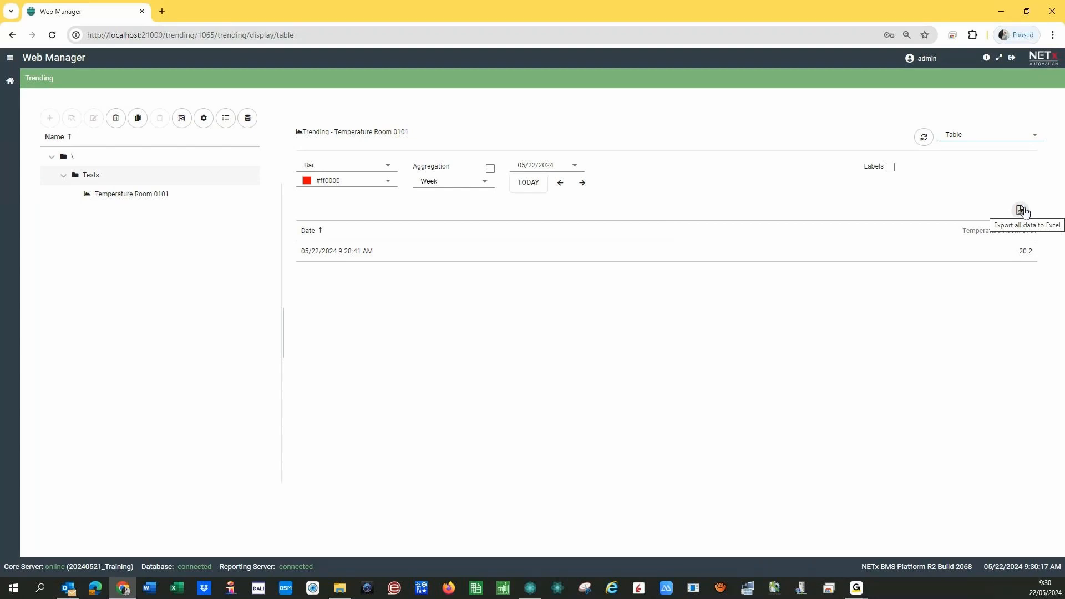
- Show Temperature Room 0101 as a line chart in plot view again, then return to the dashboard
click(974, 135)
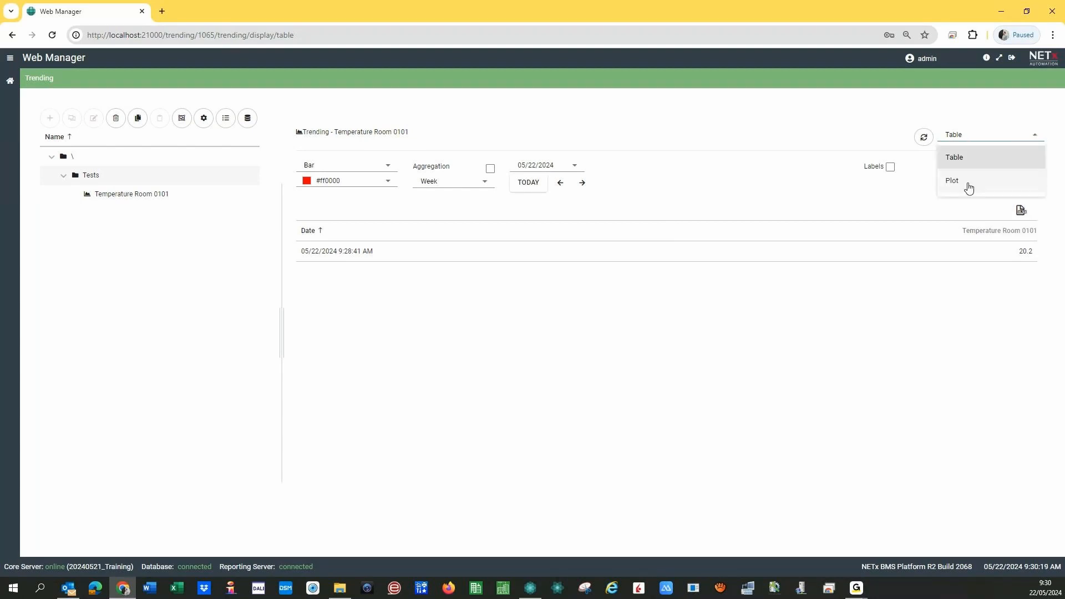
click(966, 180)
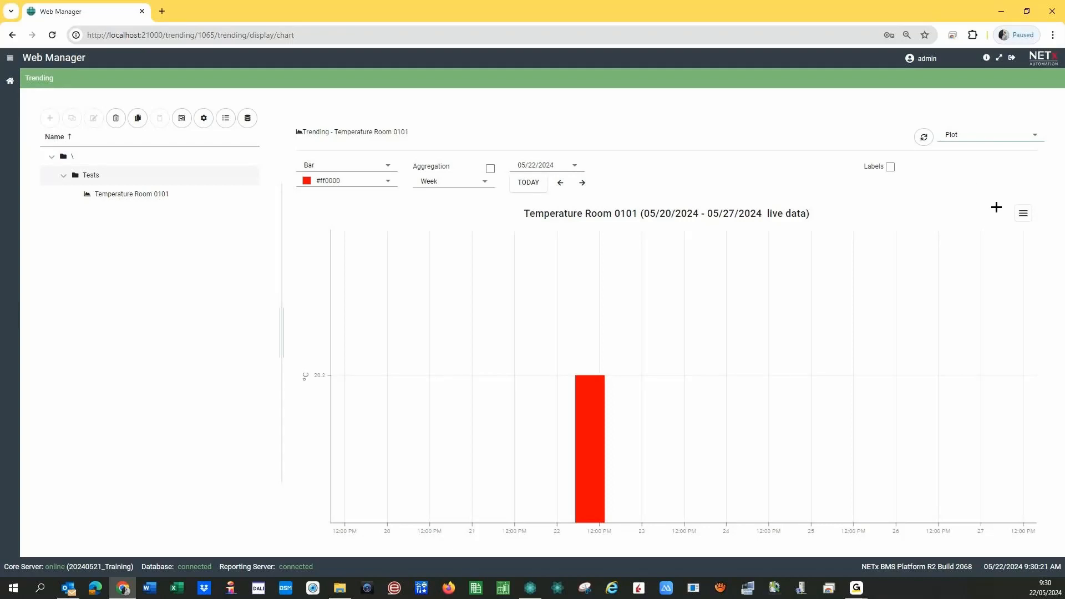
click(1024, 216)
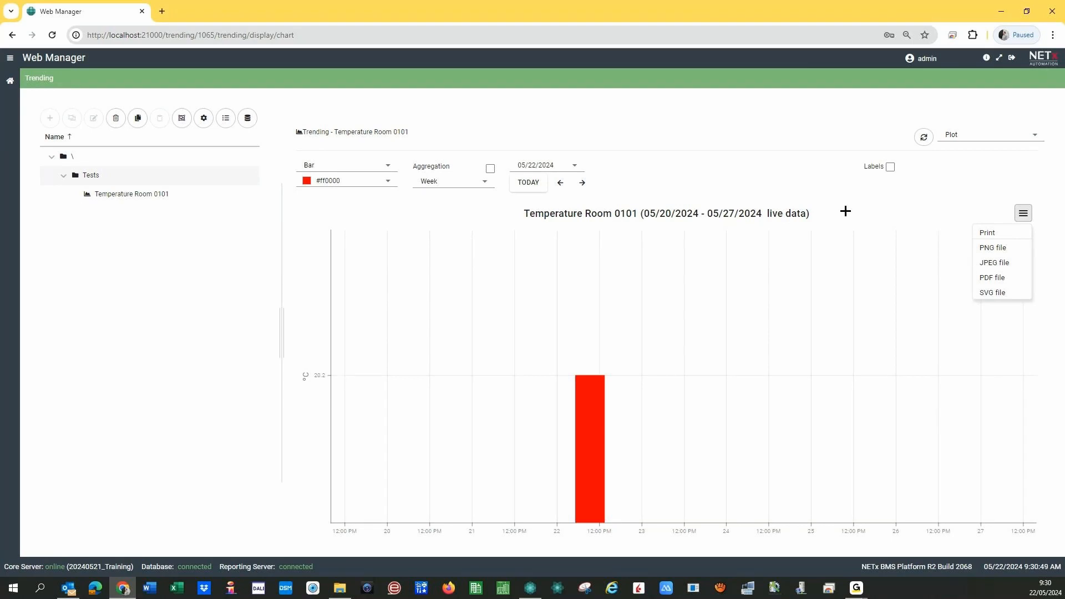
click(360, 169)
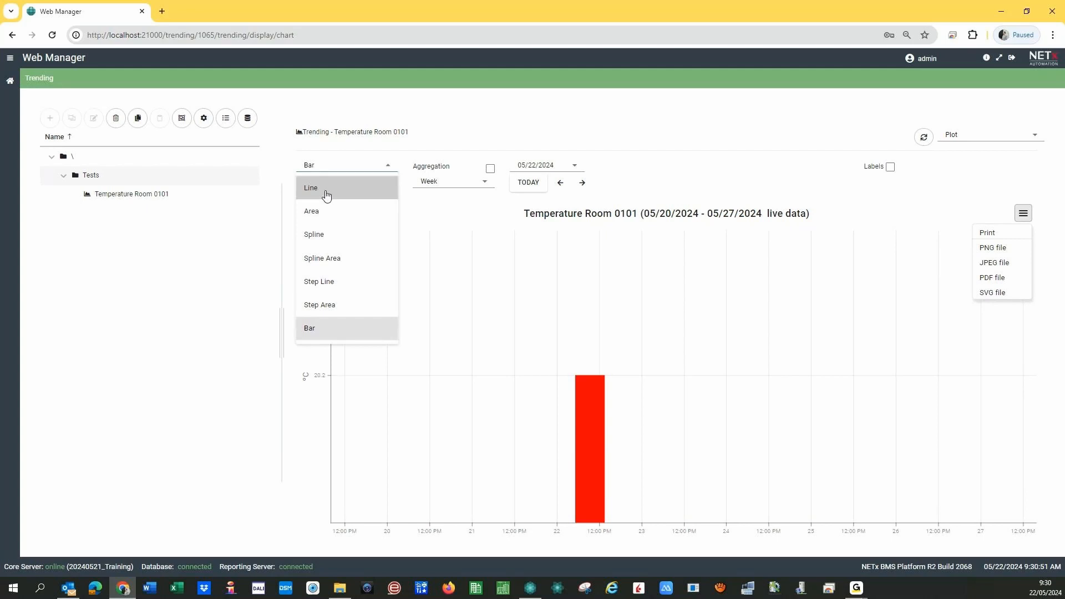
click(326, 195)
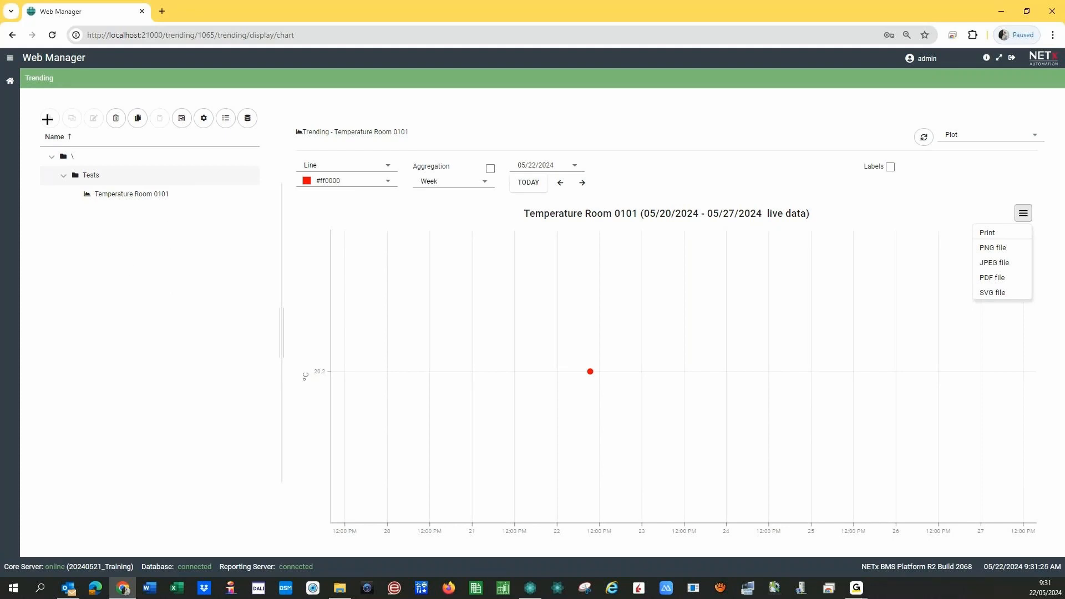
click(9, 82)
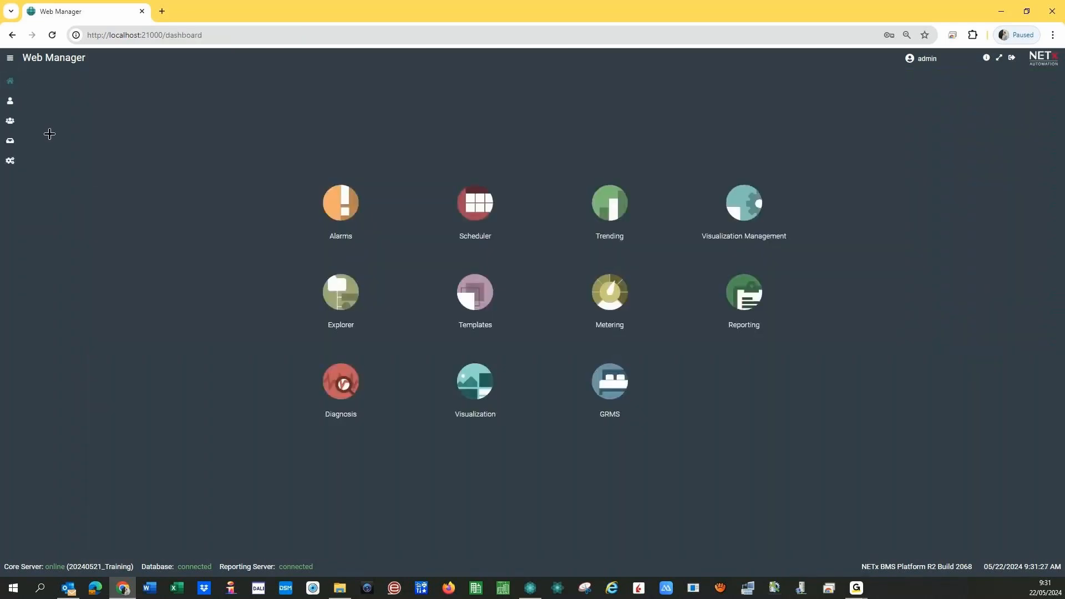
- In Templates, dock the Variables panel at the lower left and list the addable template types
click(477, 291)
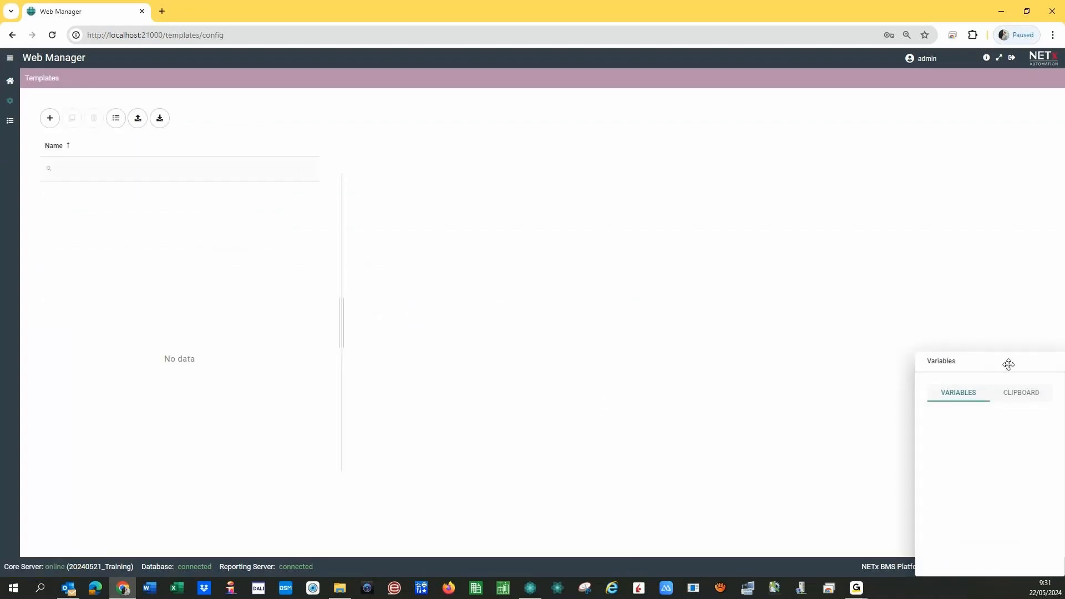
drag(1008, 364, 216, 278)
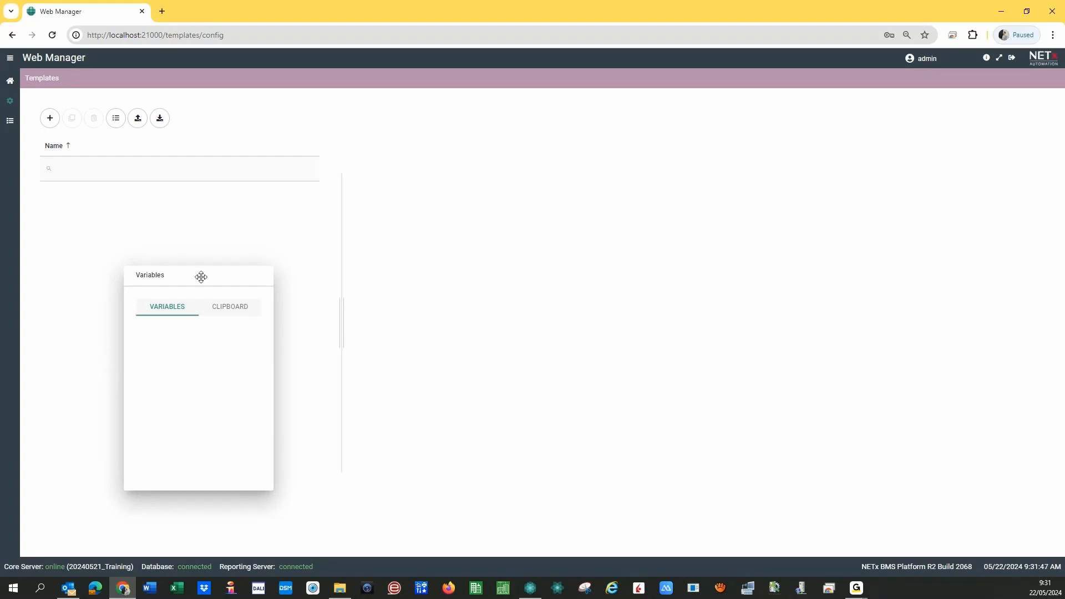
mouse_move(198, 278)
mouse_down()
mouse_move(182, 262)
mouse_move(196, 269)
mouse_up()
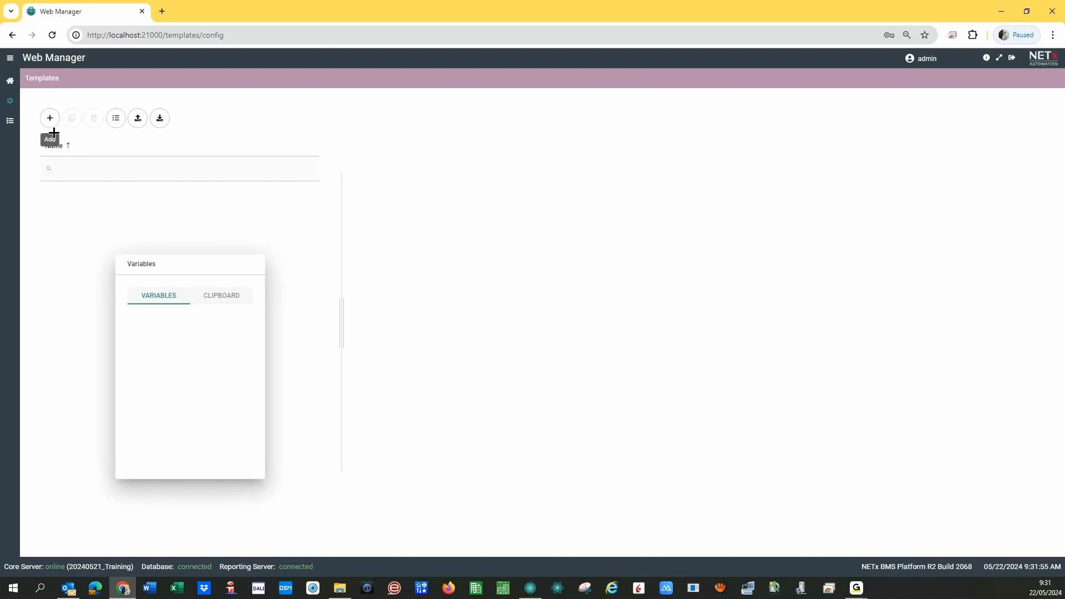
drag(179, 264, 111, 324)
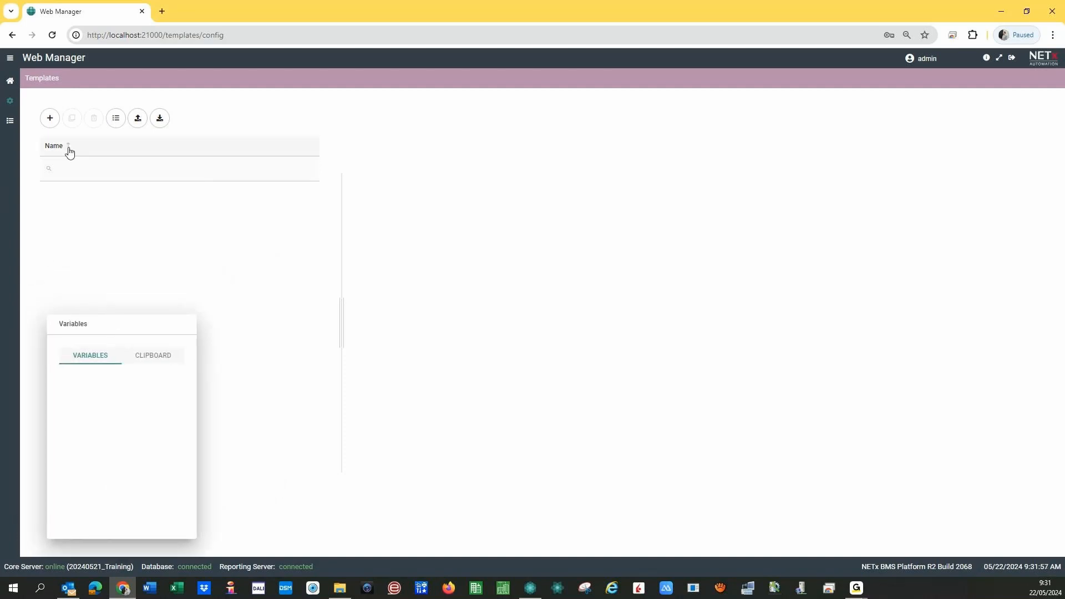
click(50, 120)
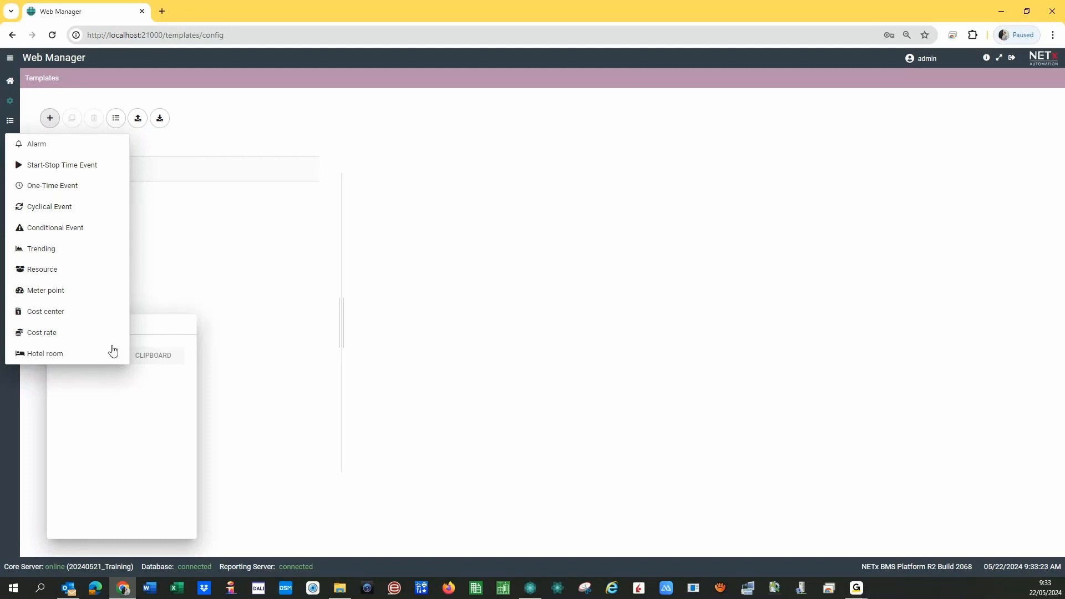
- Add a new Trending template named 'Room Temperatures'
click(37, 247)
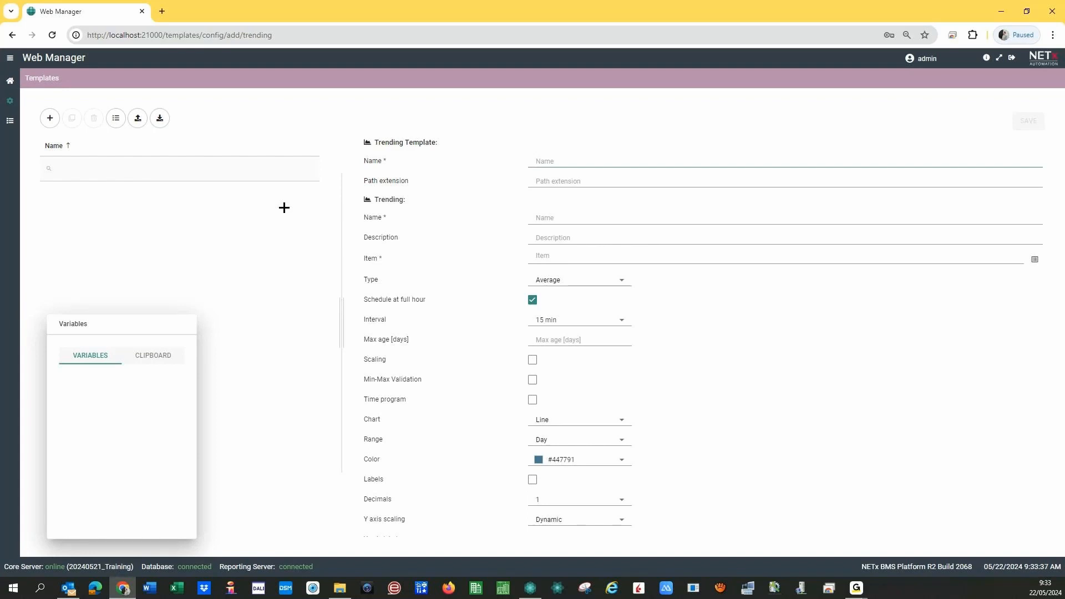
text(Tem)
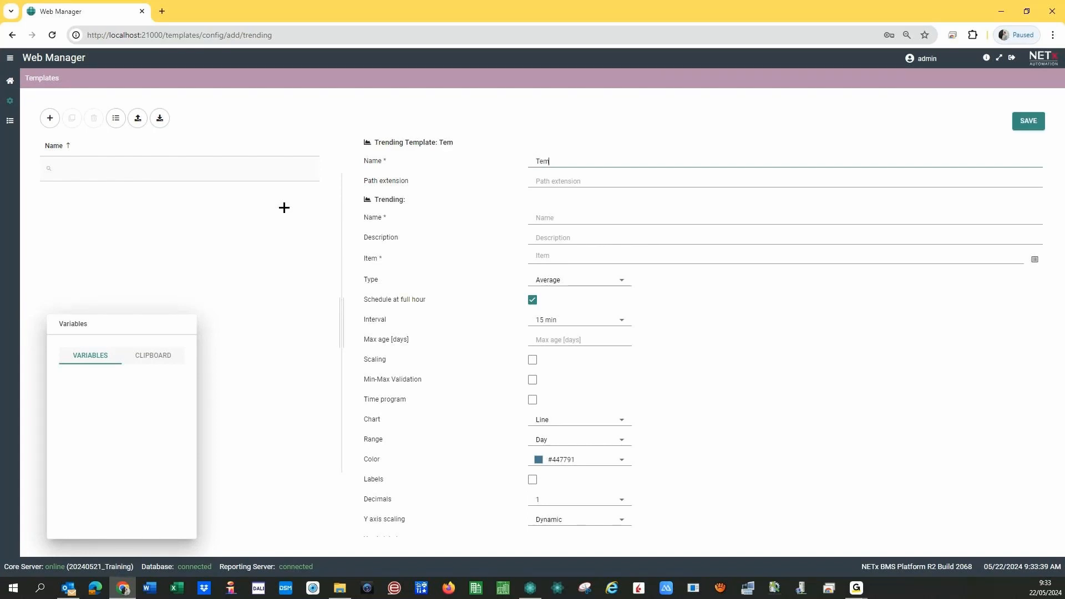
text(perarures)
key(Left)
key(BackSpace)
text(tRoom)
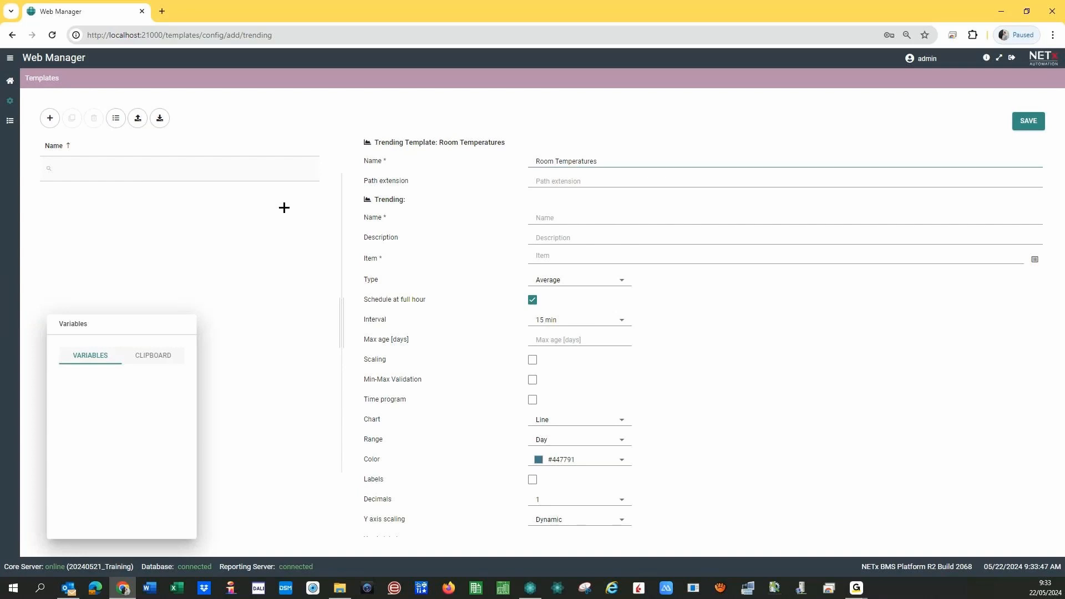
- Enter the path extension '03 - Trendings\Temperatures\Room {Floor_number}{Room_number}'
click(558, 179)
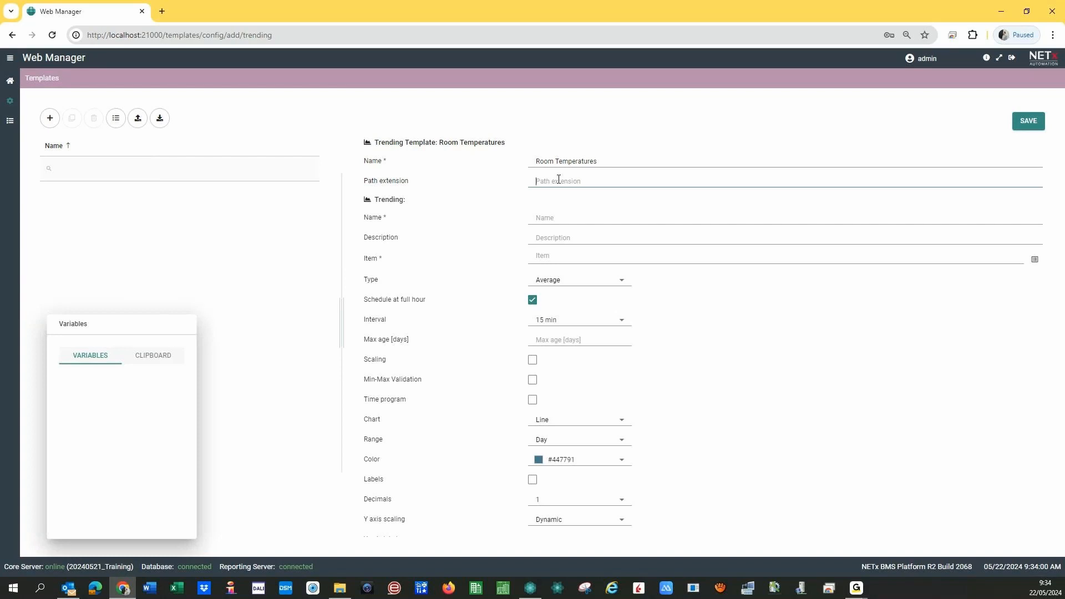
text(03 - Trendings)
text(\Temperatures\)
text(Room {)
text(Floor)
text(_number}{Room_number})
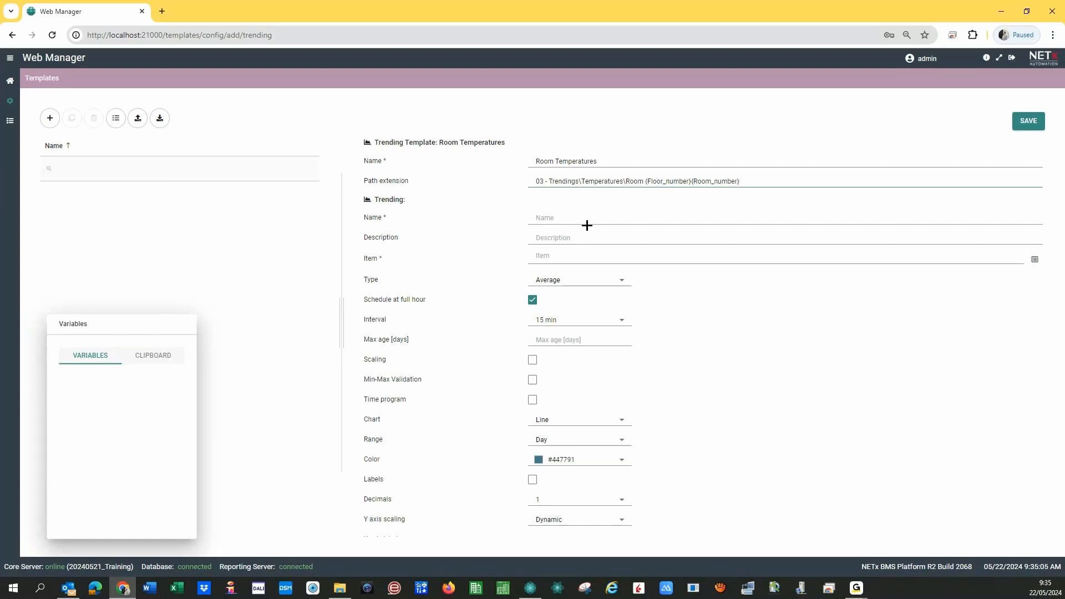
- Shorten the path extension's placeholders so it ends in Room {F}{R}
click(572, 218)
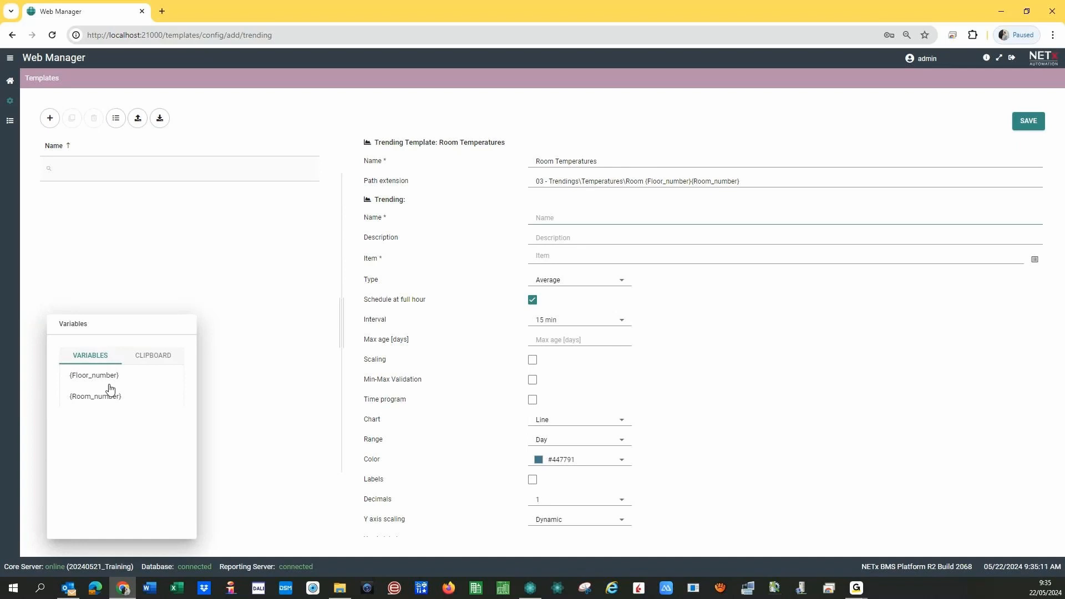
drag(83, 401, 652, 183)
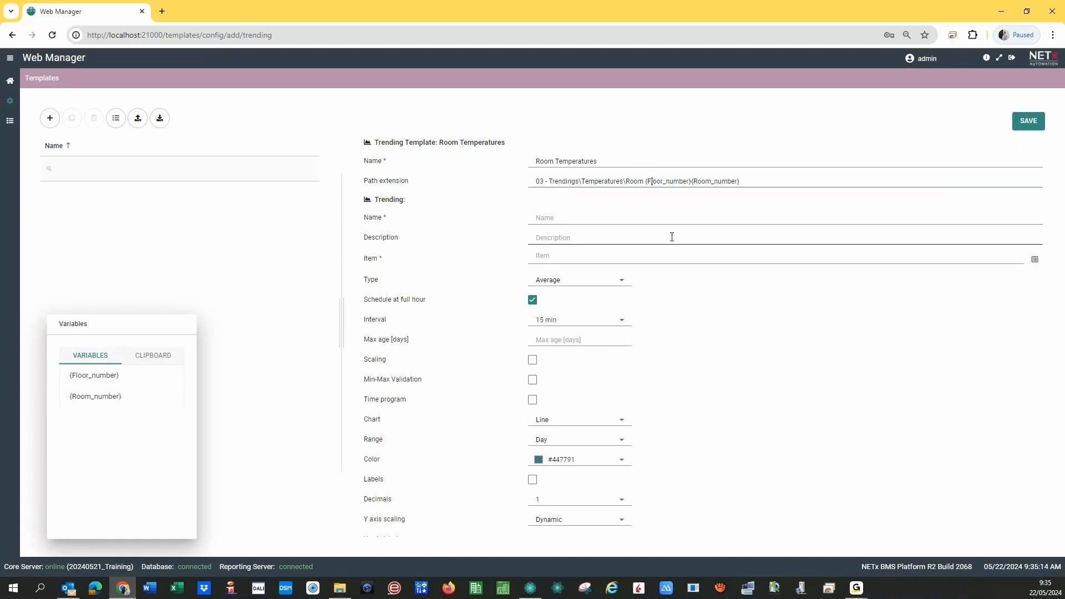
key(shift+Right)
key(shift+Right)
key(shift+Right)
key(shift+Right)
key(shift+Right)
key(shift+Right)
key(shift+Right)
key(shift+Right)
key(shift+Right)
key(shift+Right)
key(shift+Right)
key(shift+Right)
key(Delete)
key(shift+Right)
key(shift+Right)
key(shift+Right)
key(shift+Right)
key(shift+Right)
key(shift+Right)
key(shift+Right)
key(shift+Right)
key(shift+Right)
key(shift+Right)
key(Delete)
click(563, 222)
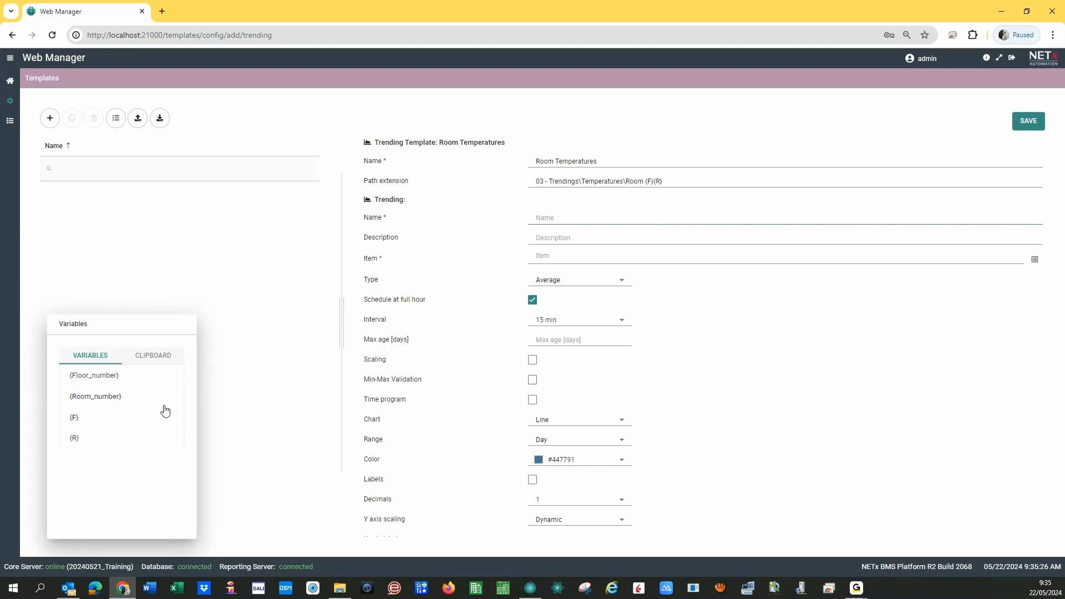
- Attempt a save, which flags the trending Name and Item as mandatory
click(1026, 122)
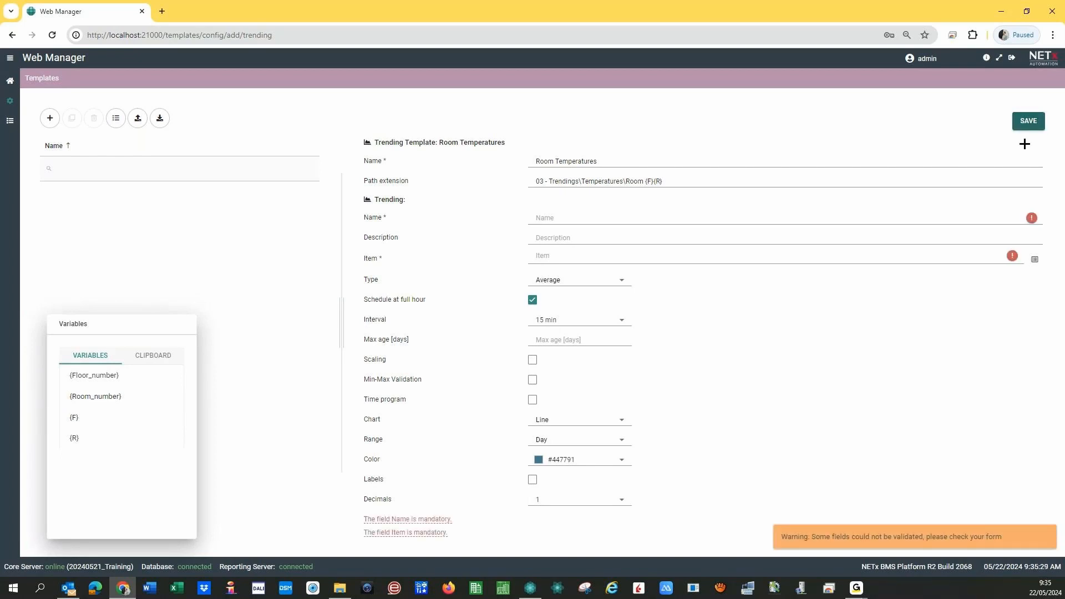
click(549, 226)
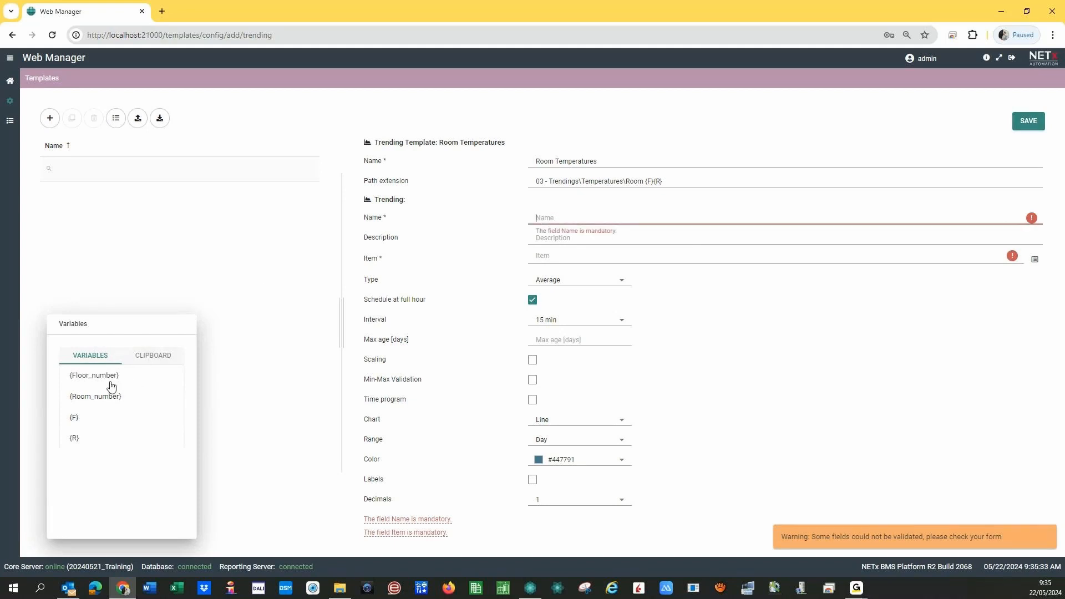
click(644, 182)
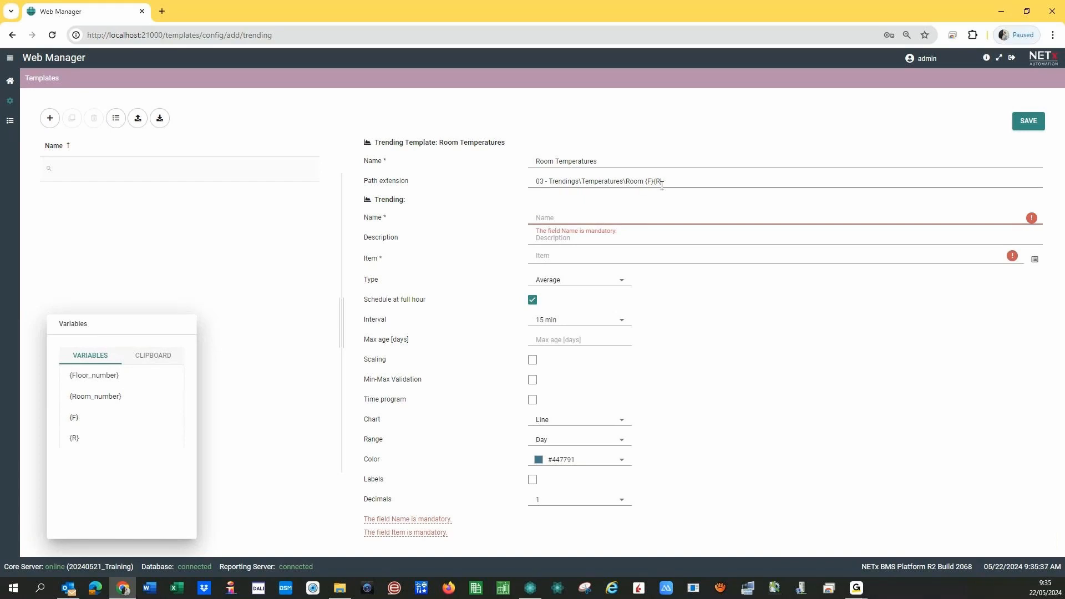
click(631, 203)
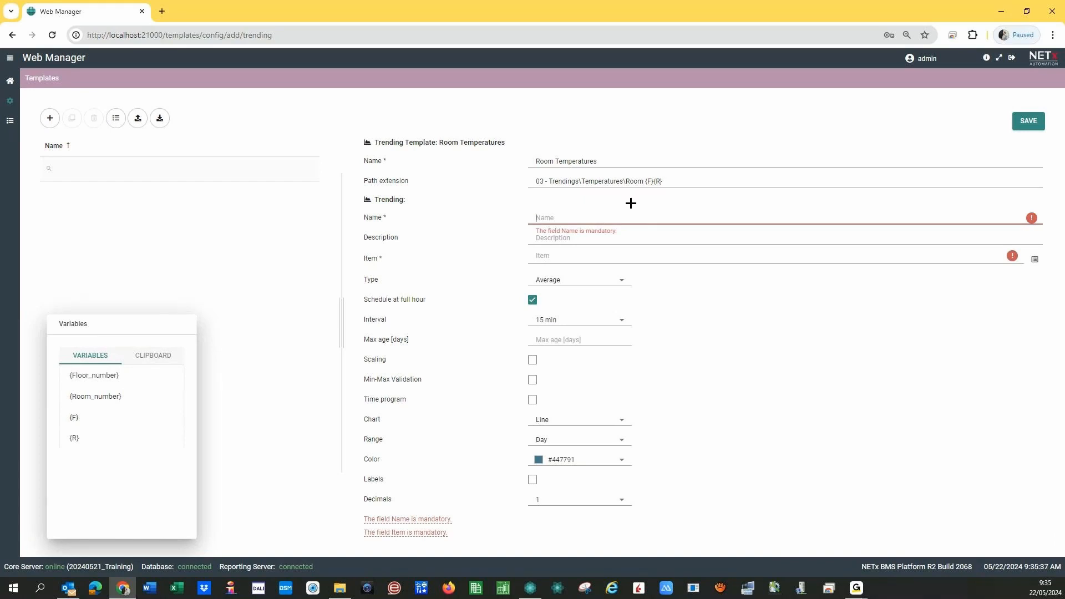
- Name the trending 'Temperature at Room {F}{R}' using the {F} and {R} variables
click(543, 219)
text(Tempe)
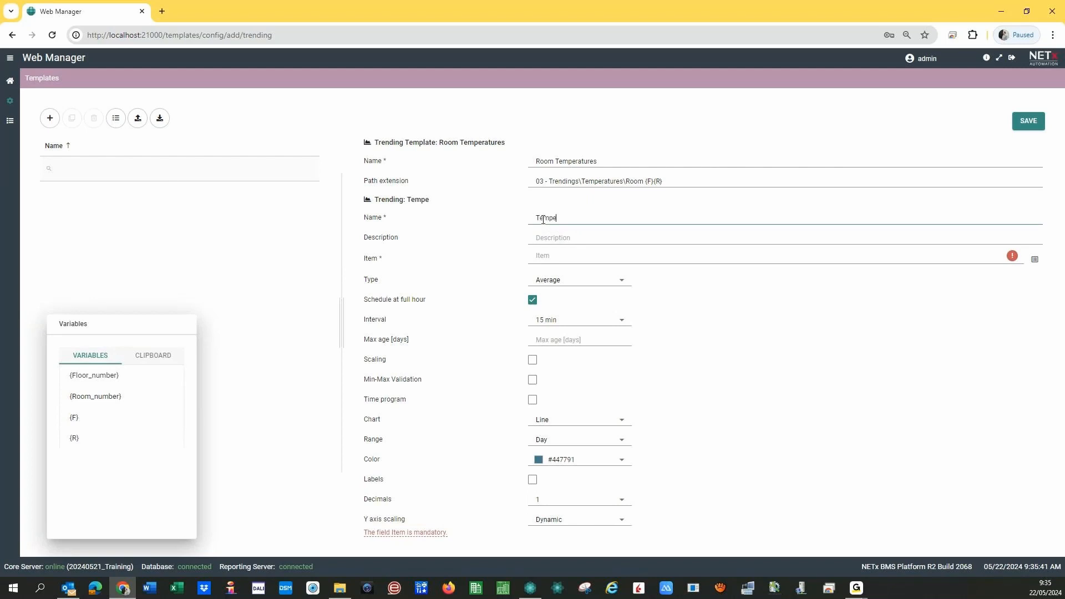
text(rature at Room)
click(76, 420)
click(80, 438)
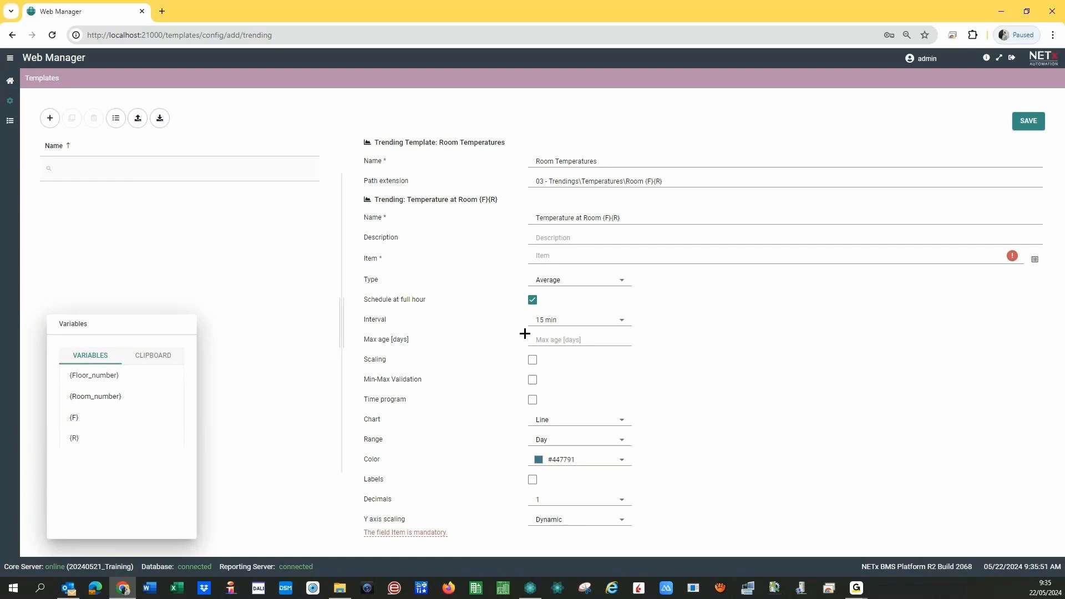
- Set the Item to Room {F}{R}\Temperature, starting from Room 0101\Temperature in the tree
click(562, 254)
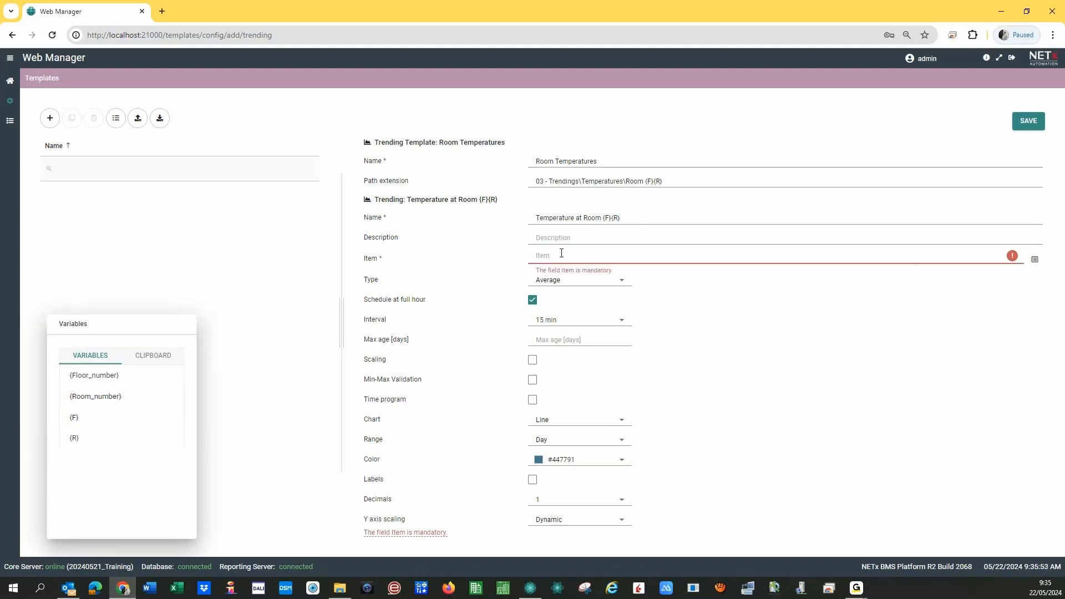
click(1033, 259)
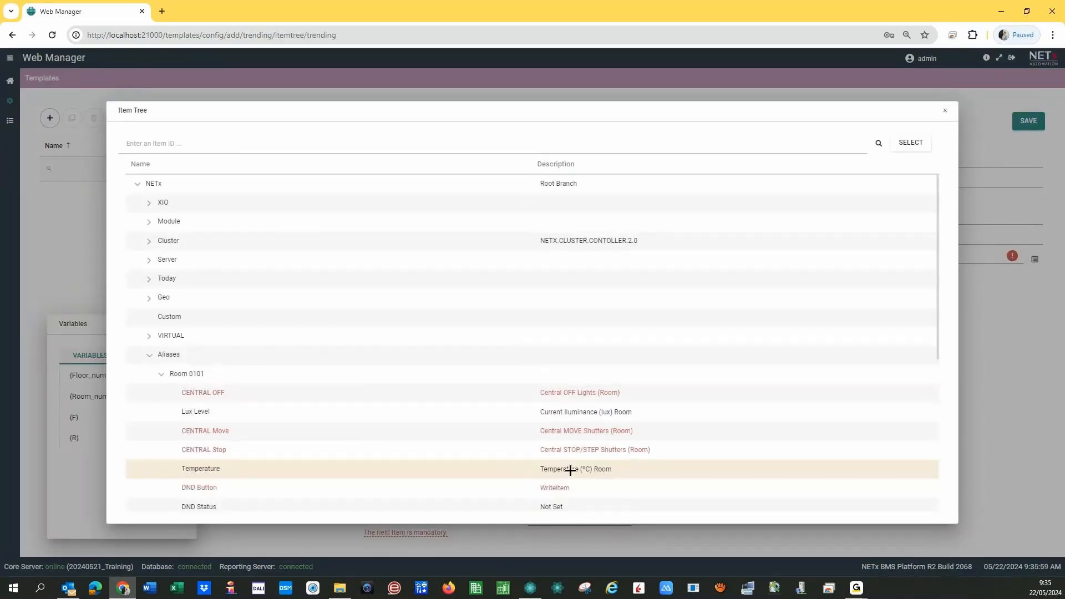
click(909, 144)
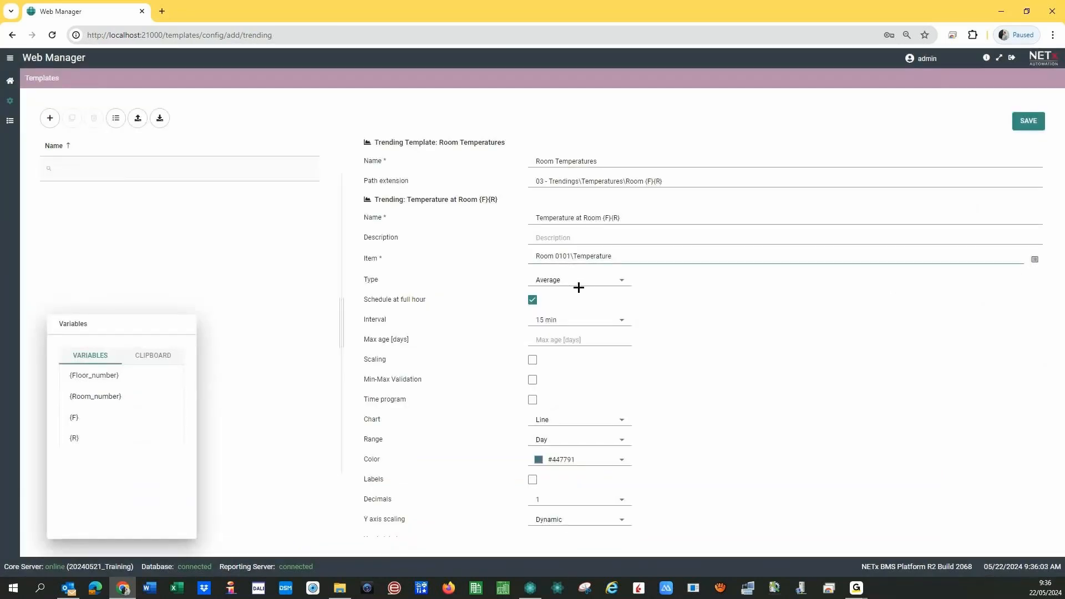
key(shift+Right)
key(shift+Right)
key(shift+Right)
key(shift+Right)
key(BackSpace)
click(82, 420)
click(565, 256)
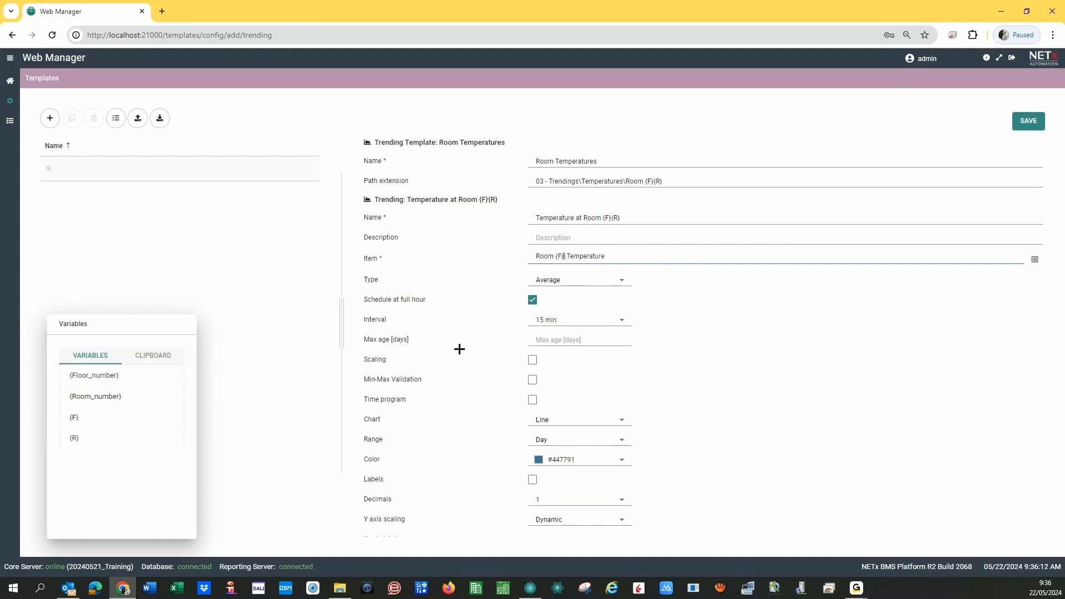
click(82, 438)
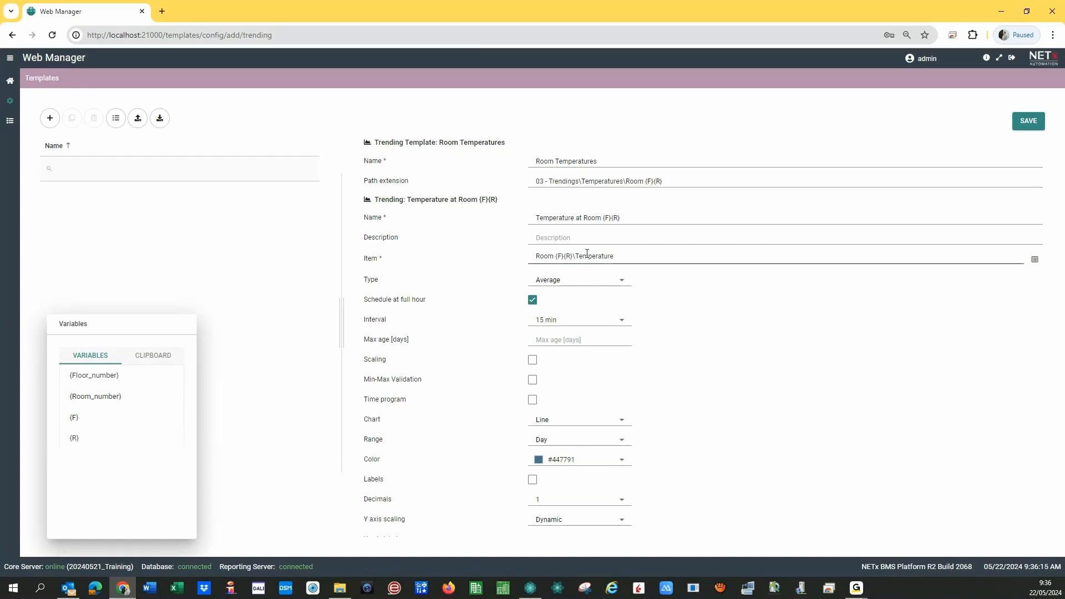
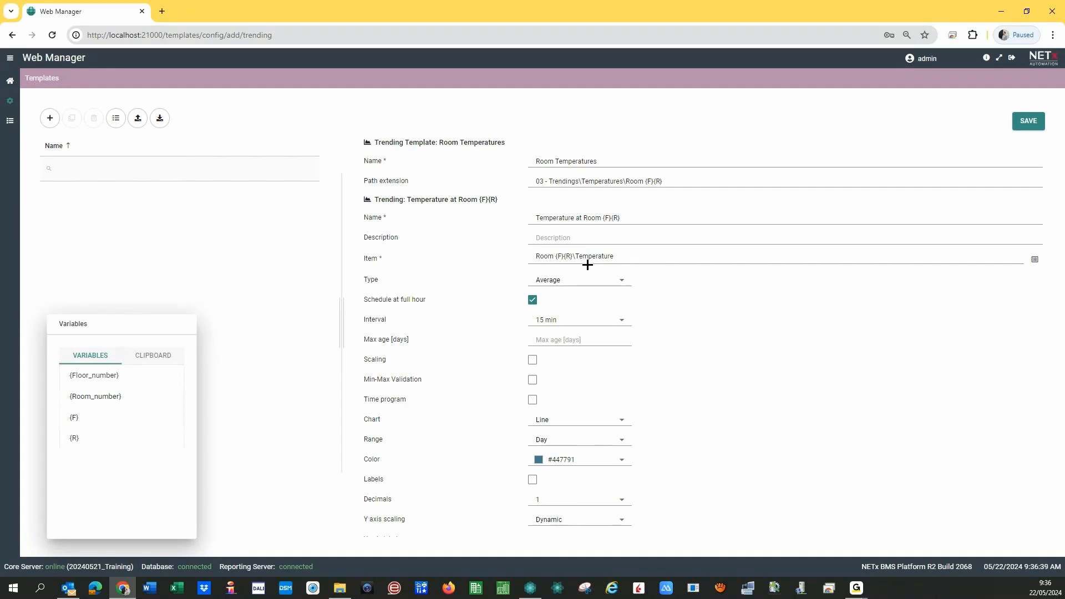
- Set the trending type to All and its colour to orange #f24211
click(581, 281)
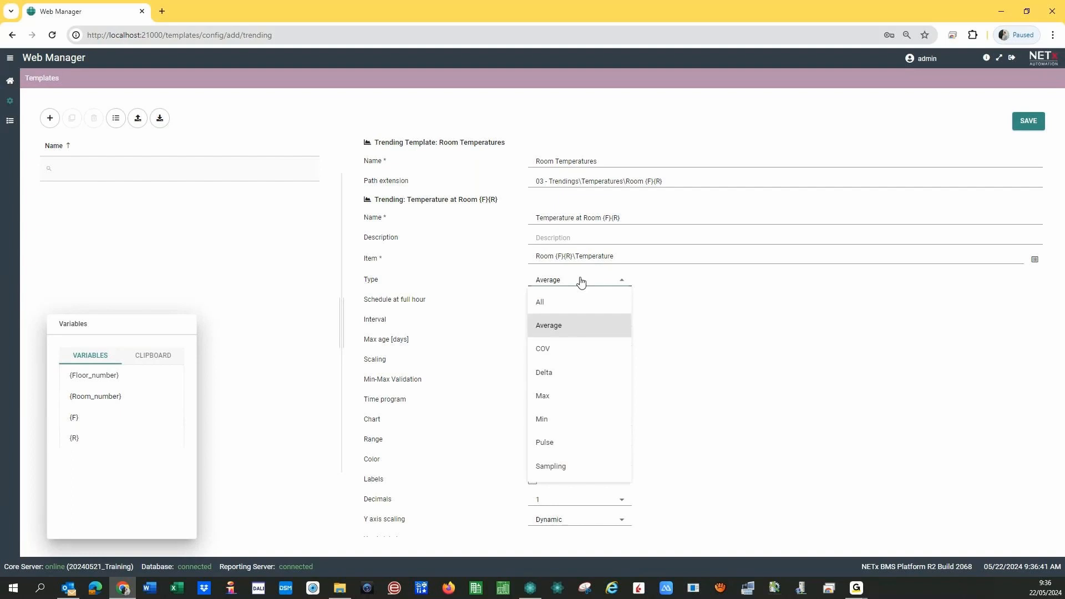
click(565, 303)
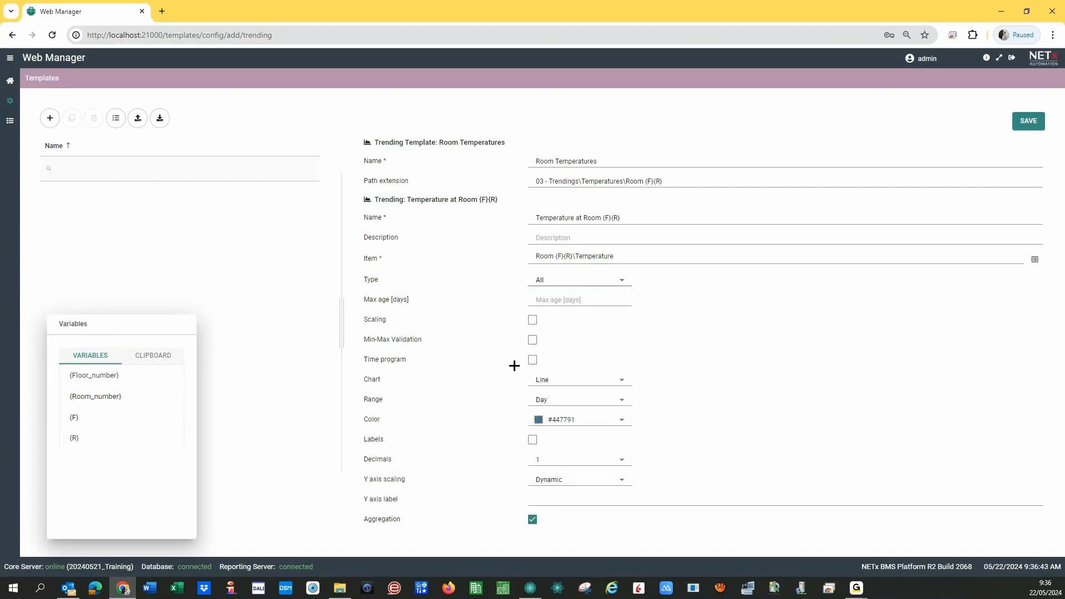
click(617, 424)
click(698, 355)
drag(699, 357, 699, 370)
click(672, 234)
click(724, 399)
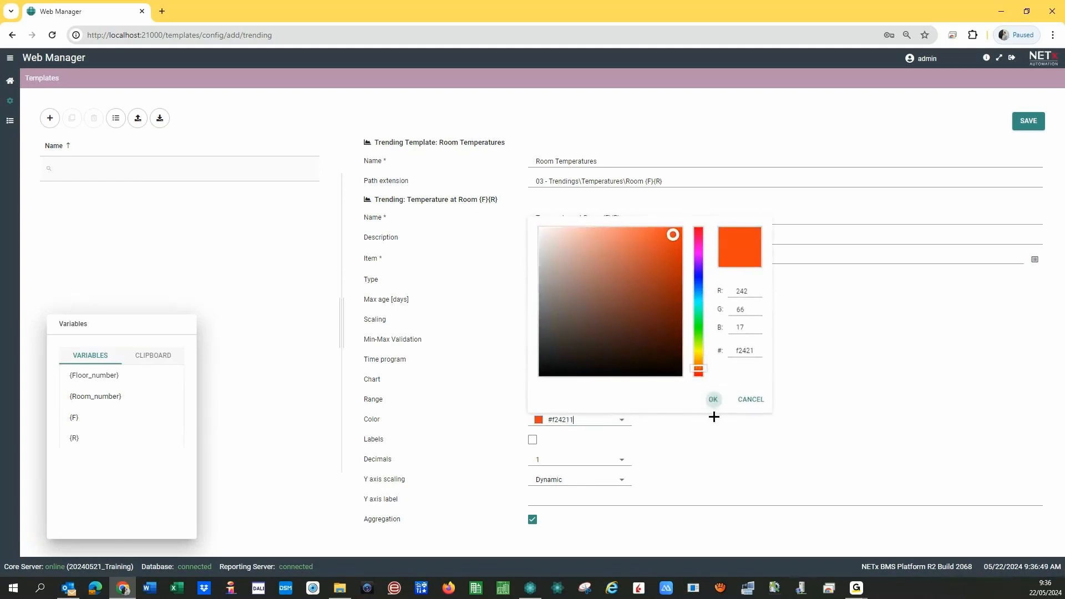
- Enter °C as the Y axis label and save the template
click(548, 500)
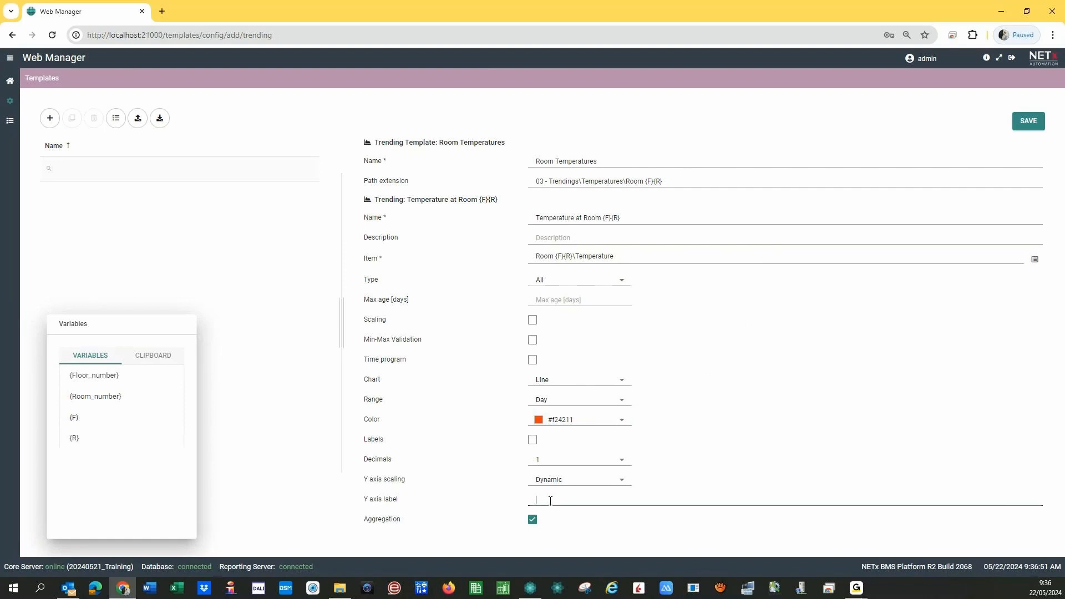
text(°C)
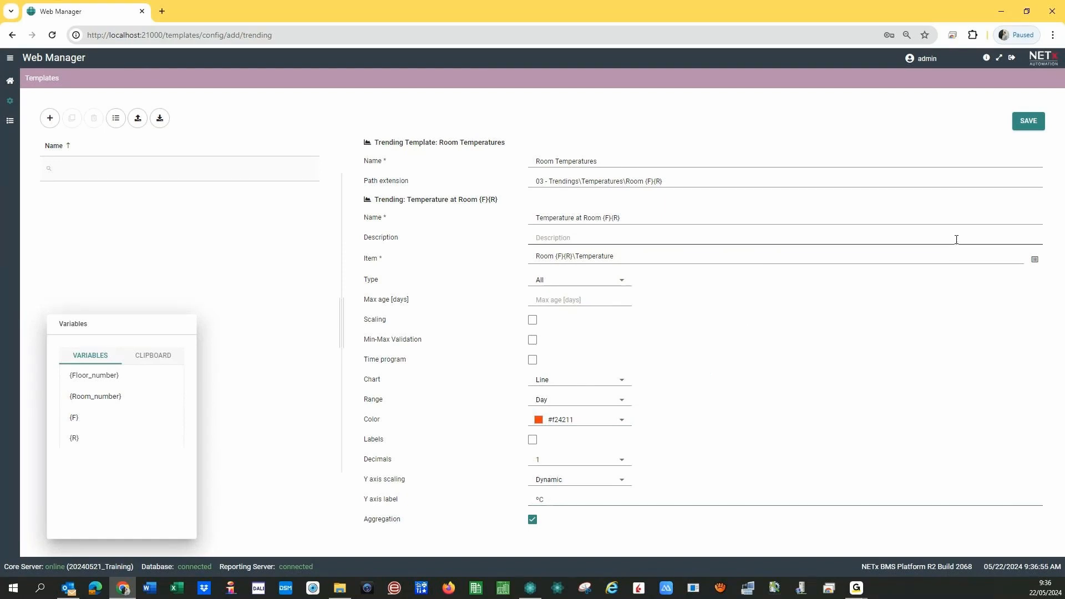
click(1027, 127)
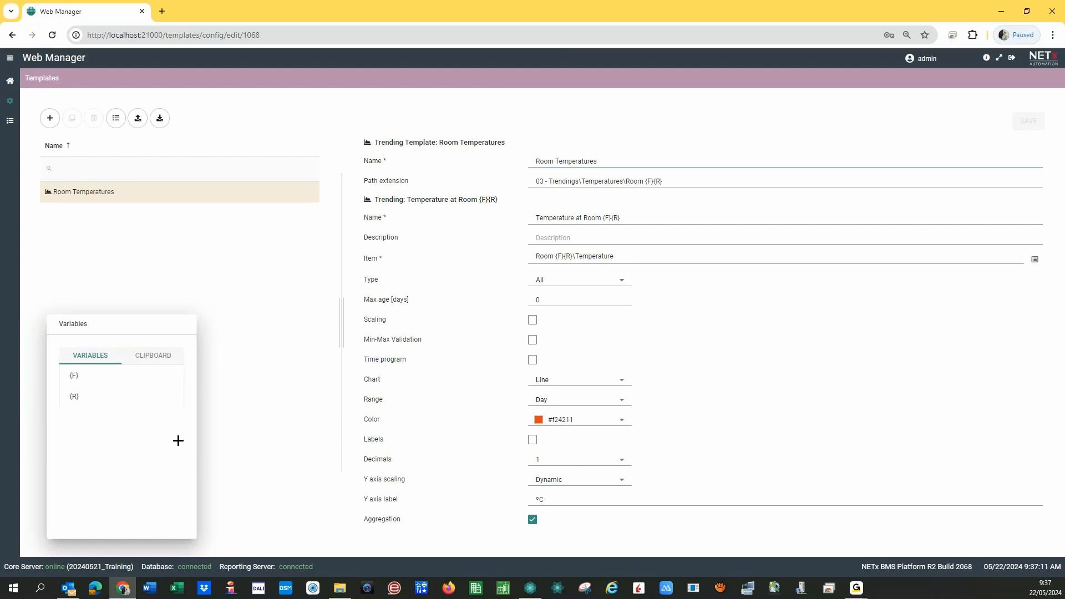
- Go from the dashboard to Trending and apply the Room Temperatures template
click(9, 83)
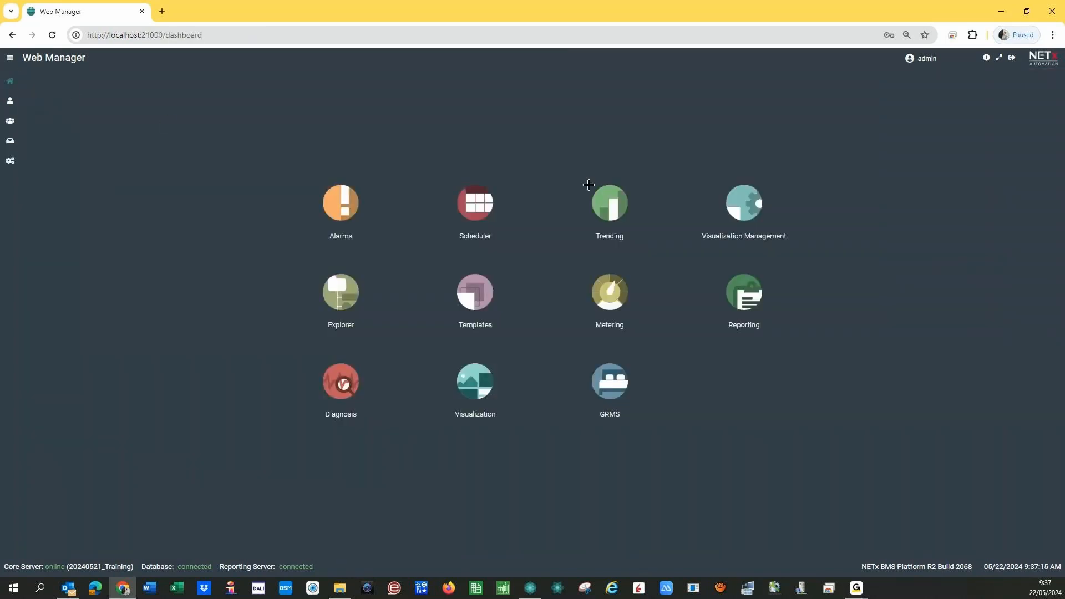
click(601, 197)
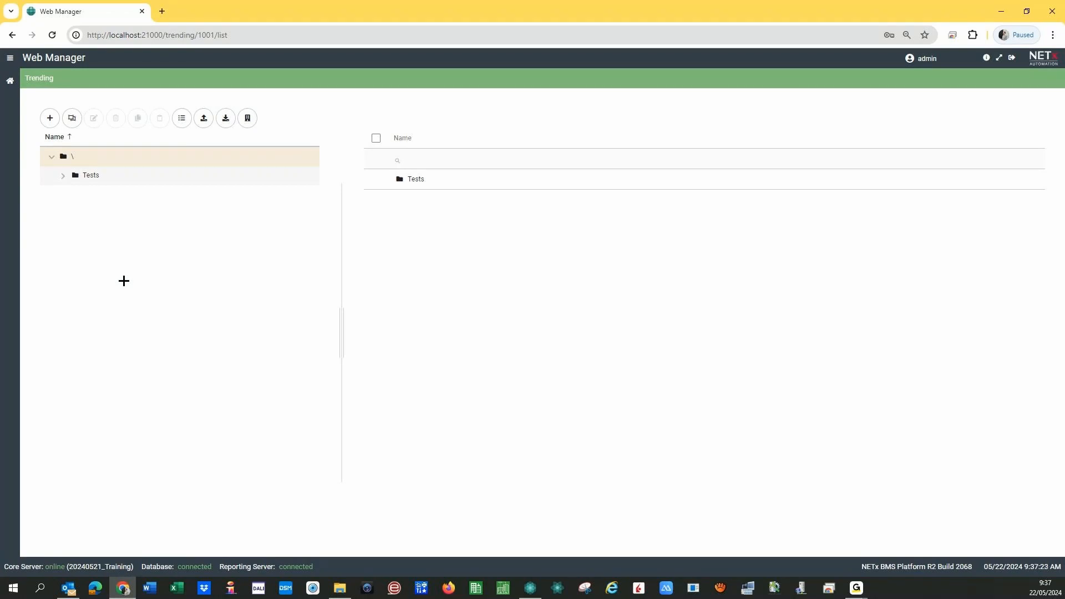
click(70, 121)
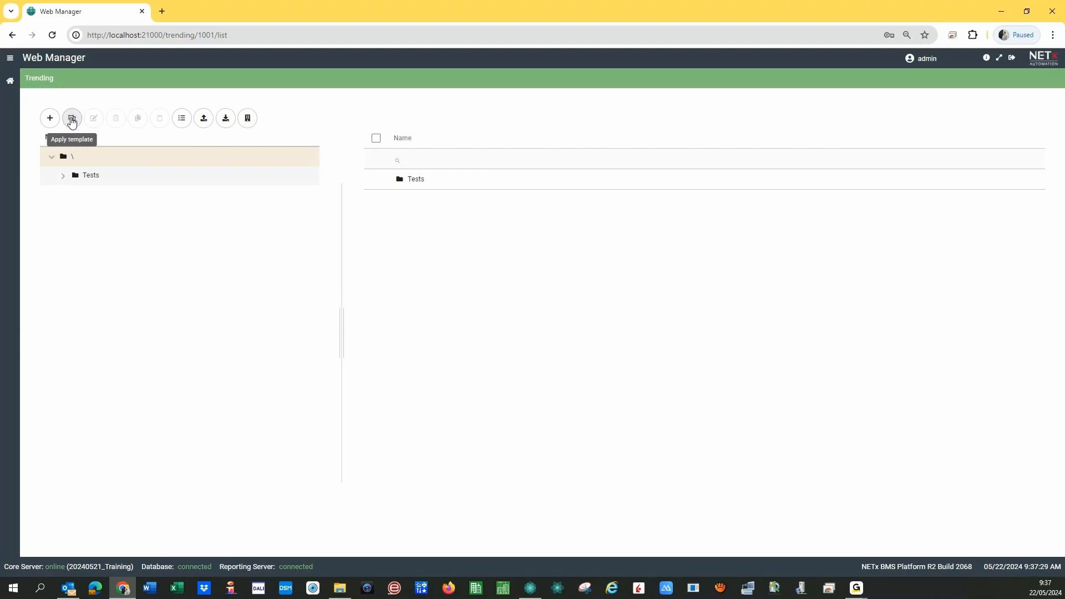
click(72, 122)
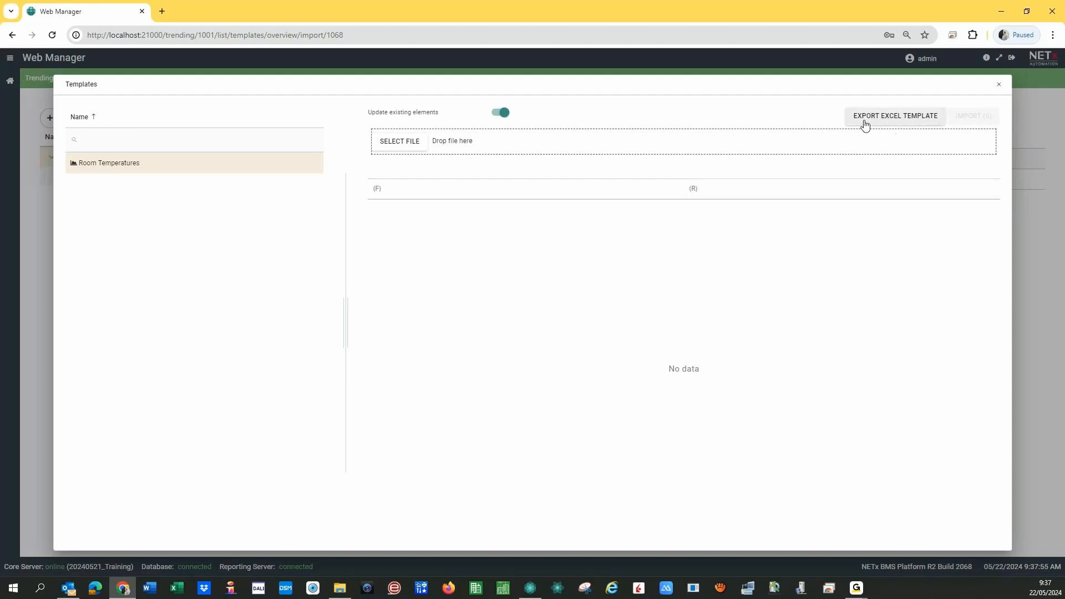
- Export Room Temperatures as an Excel template and open Room Temperatures.xlsx in Excel
click(904, 120)
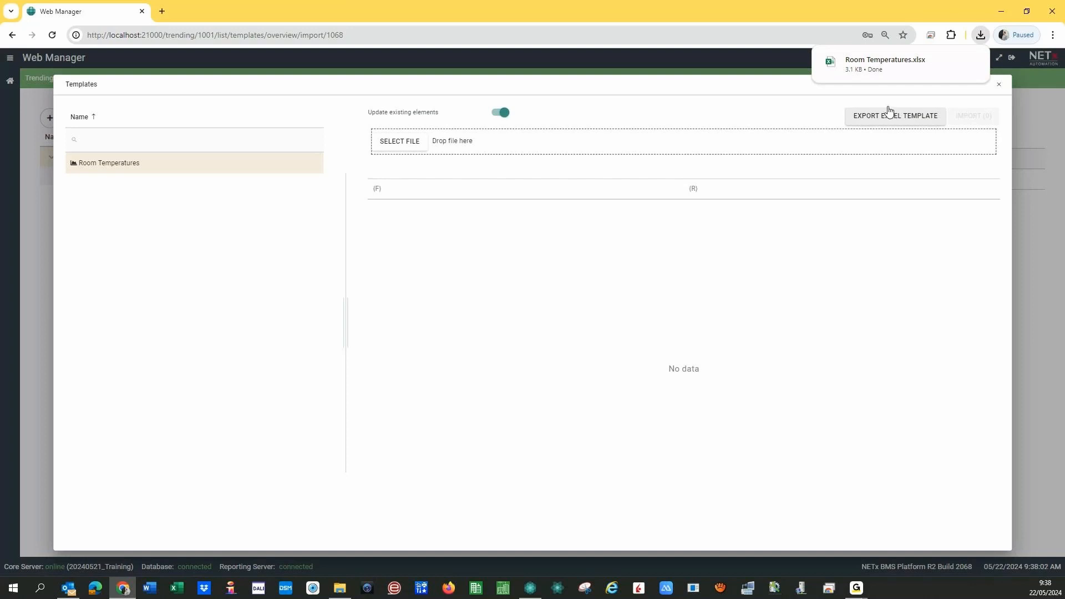
click(877, 61)
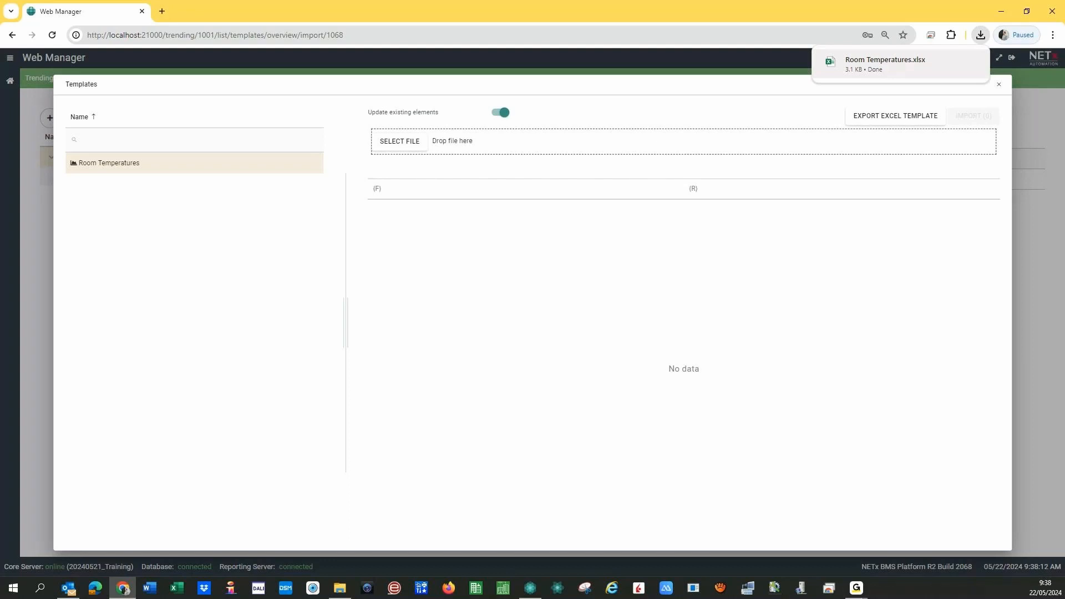
click(886, 63)
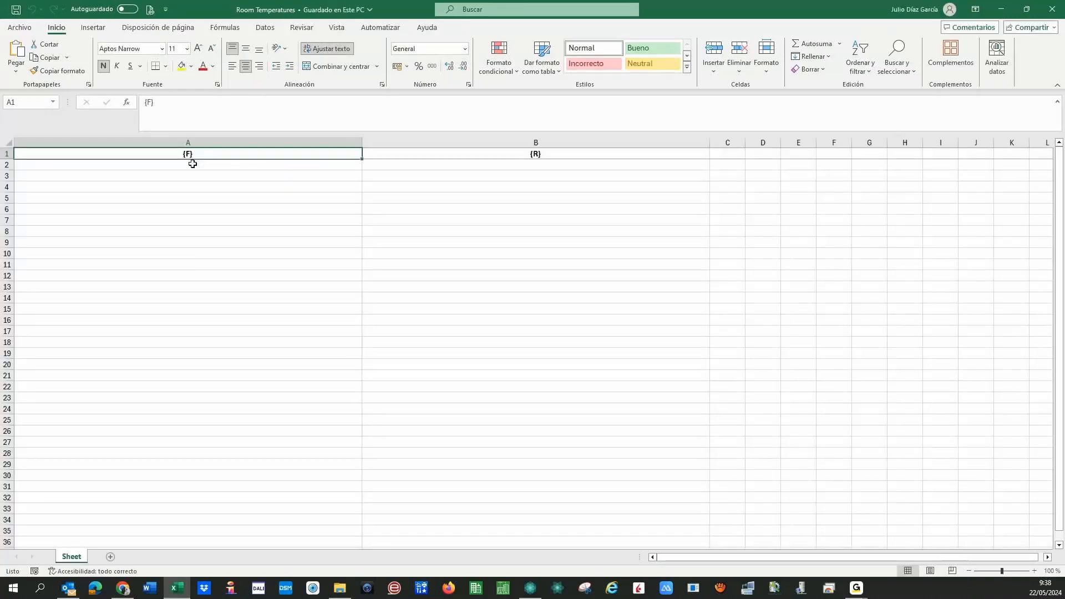
click(191, 162)
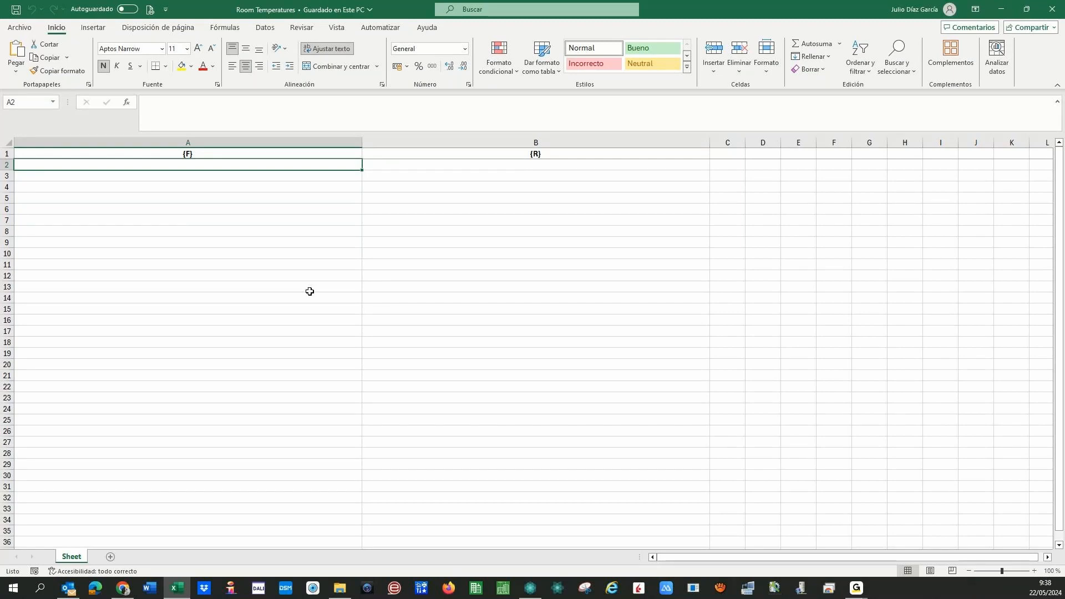
key(Down)
key(Down)
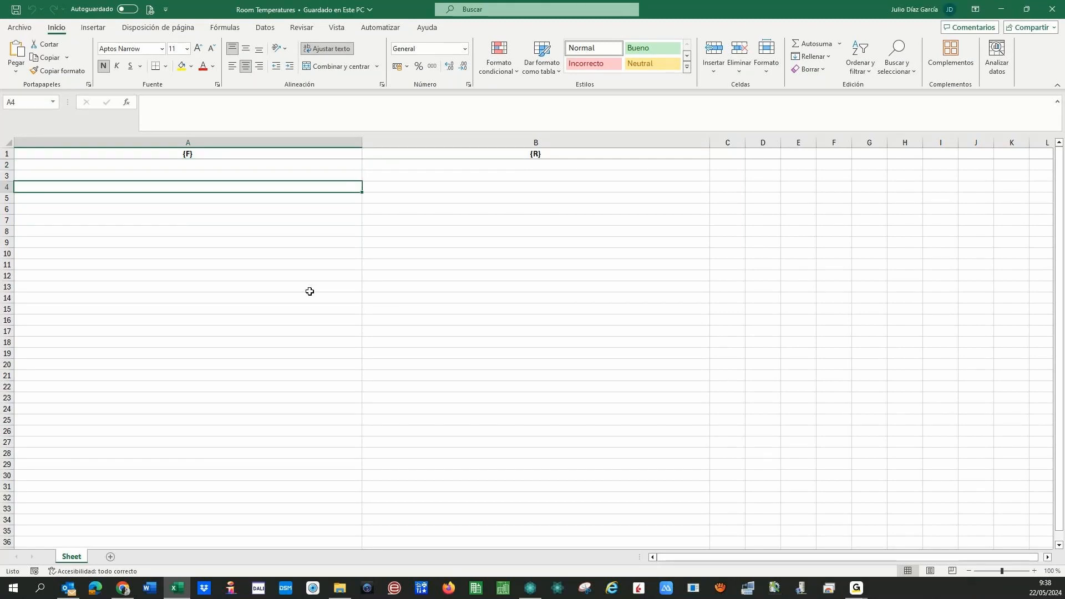
key(Down)
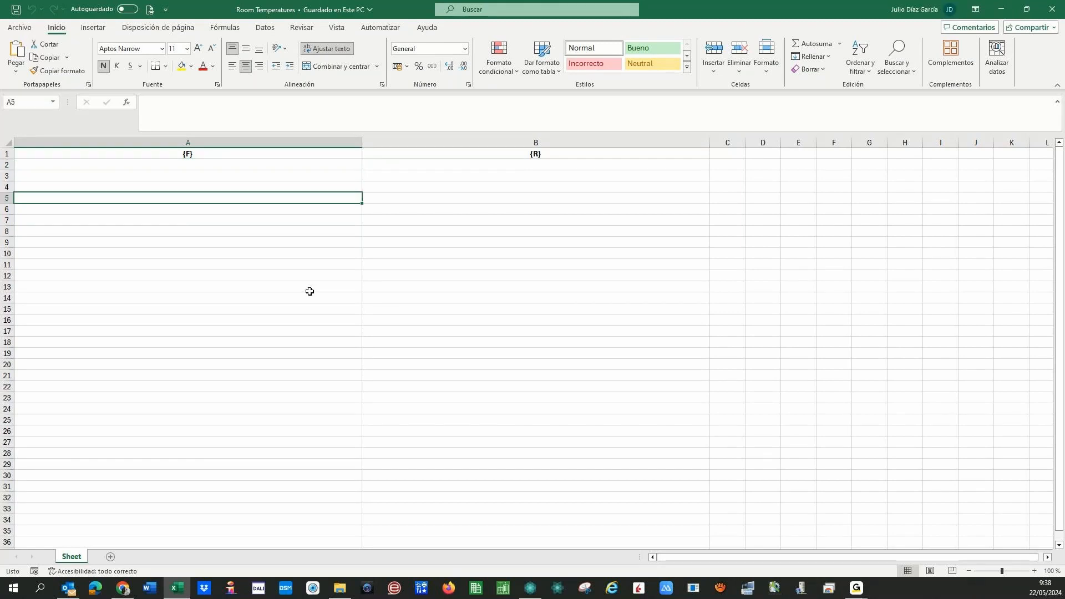
text(Room)
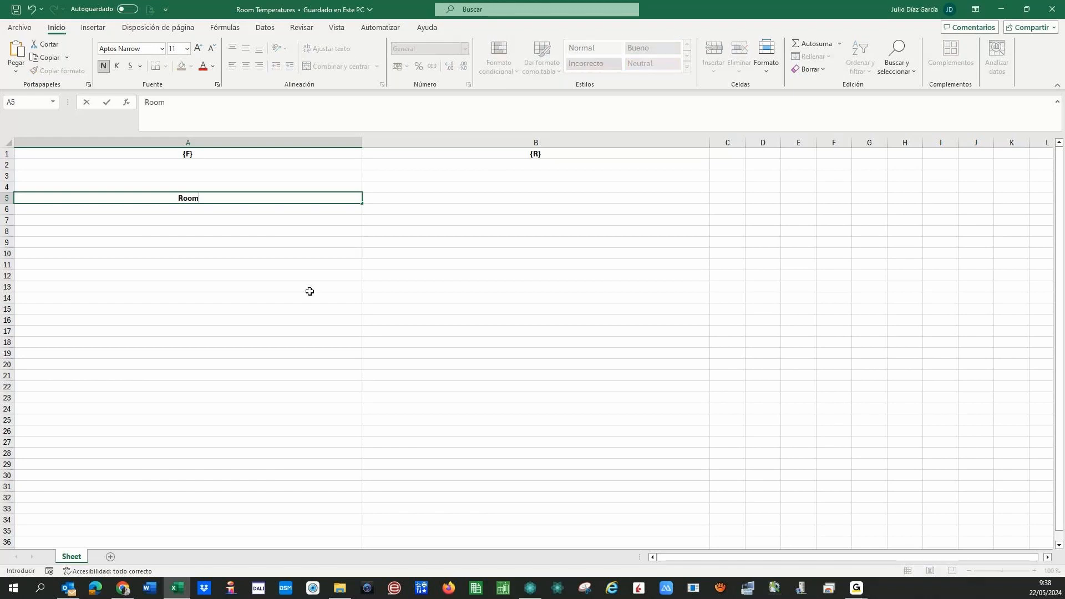
text( 010)
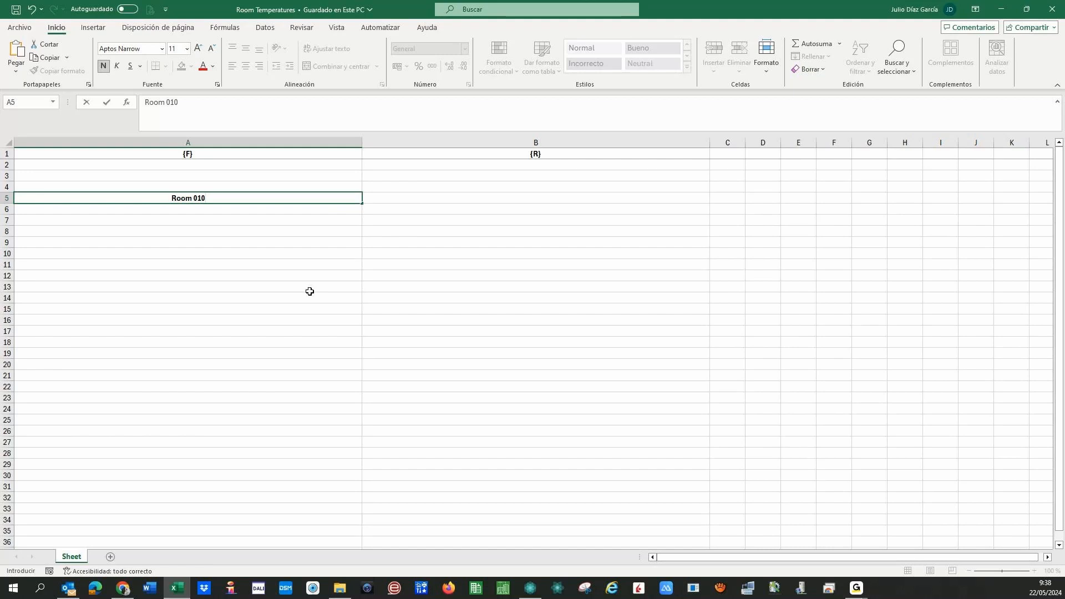
text(1)
key(ctrl+Return)
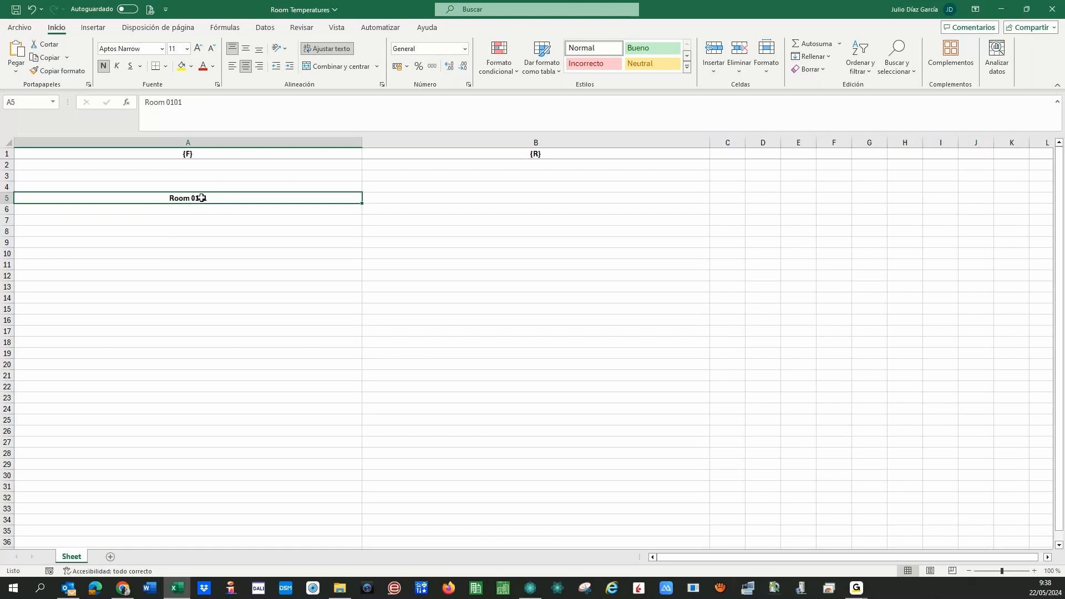
click(164, 101)
key(shift+End)
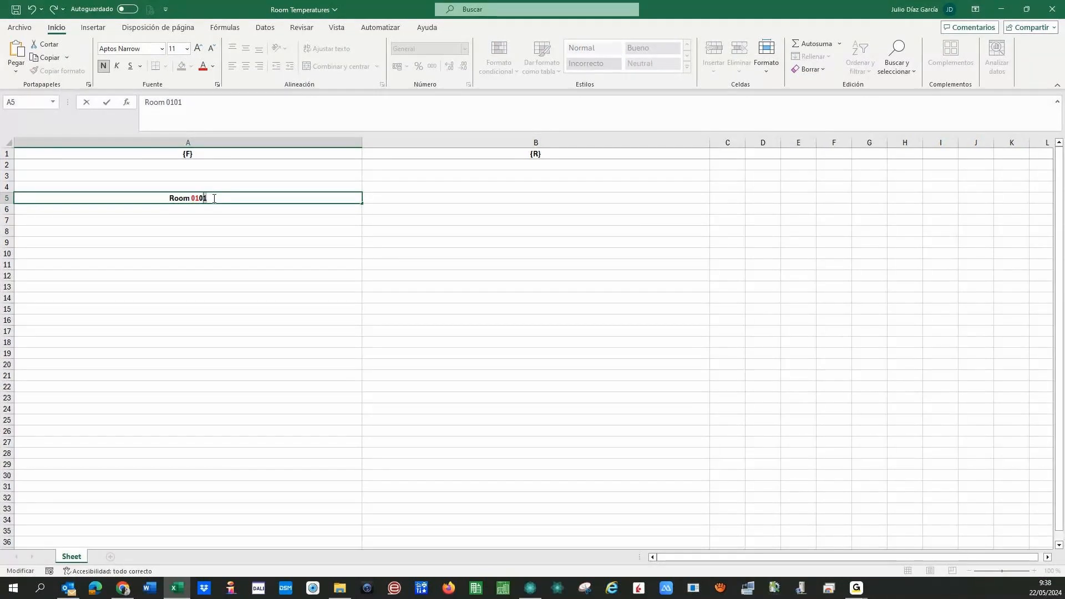
key(shift+Left)
key(shift+Left)
click(213, 66)
click(242, 155)
key(Right)
drag(168, 198, 218, 197)
key(BackSpace)
click(191, 165)
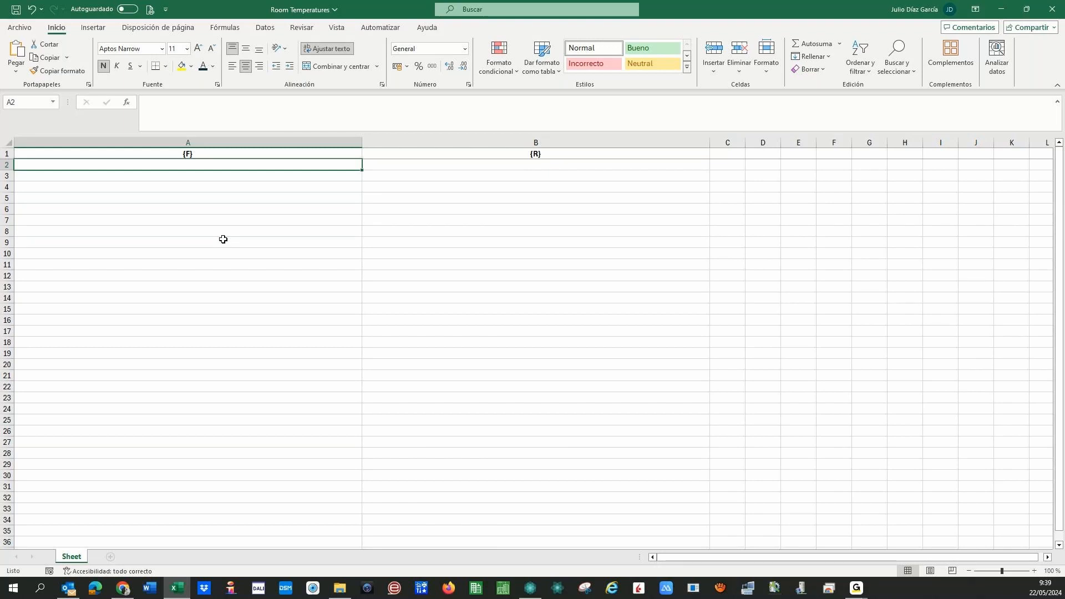
- Enter 01 as text in A2 and B2, then fill B3 with 02
text(')
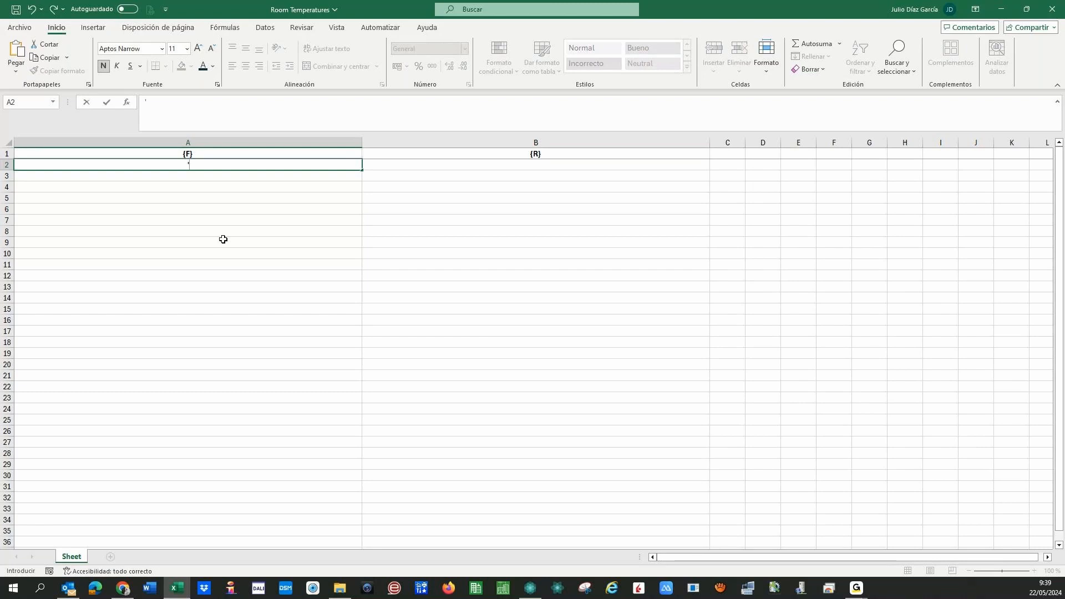
text(01)
key(Return)
key(Up)
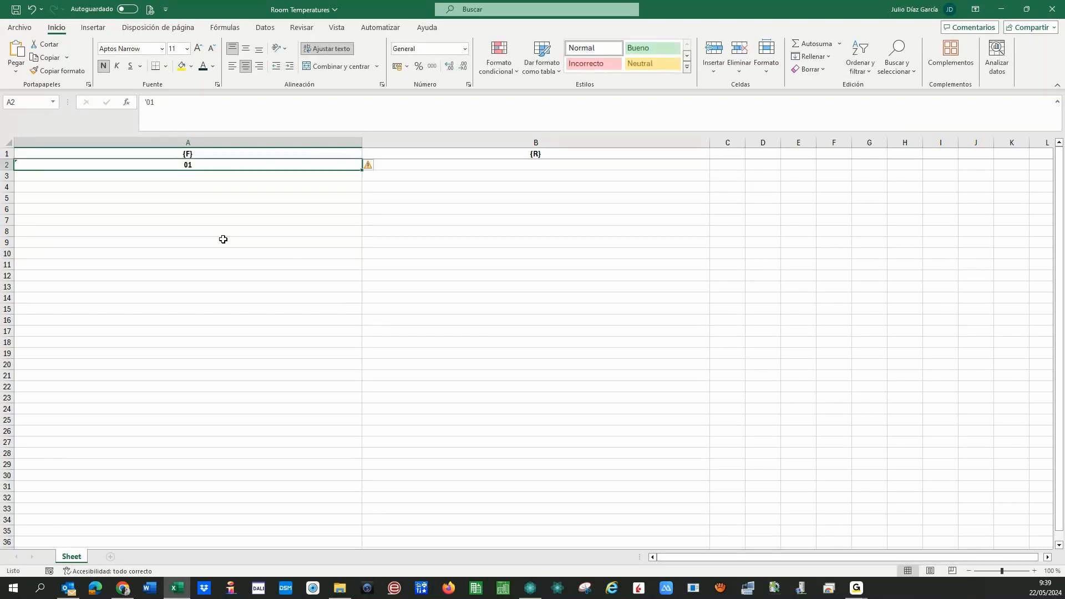
key(Right)
text(')
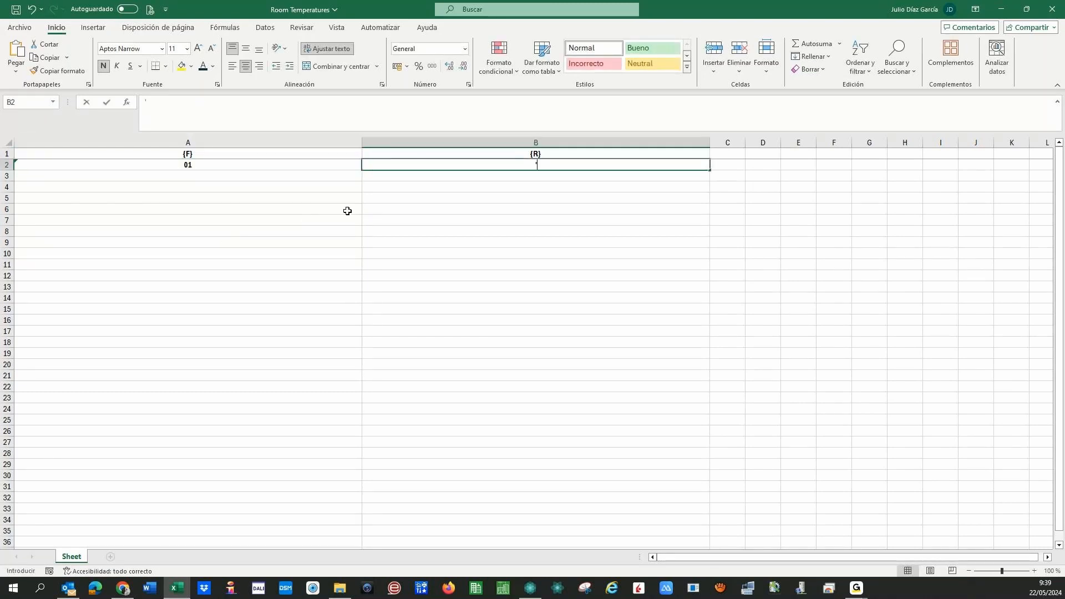
text(01)
key(Return)
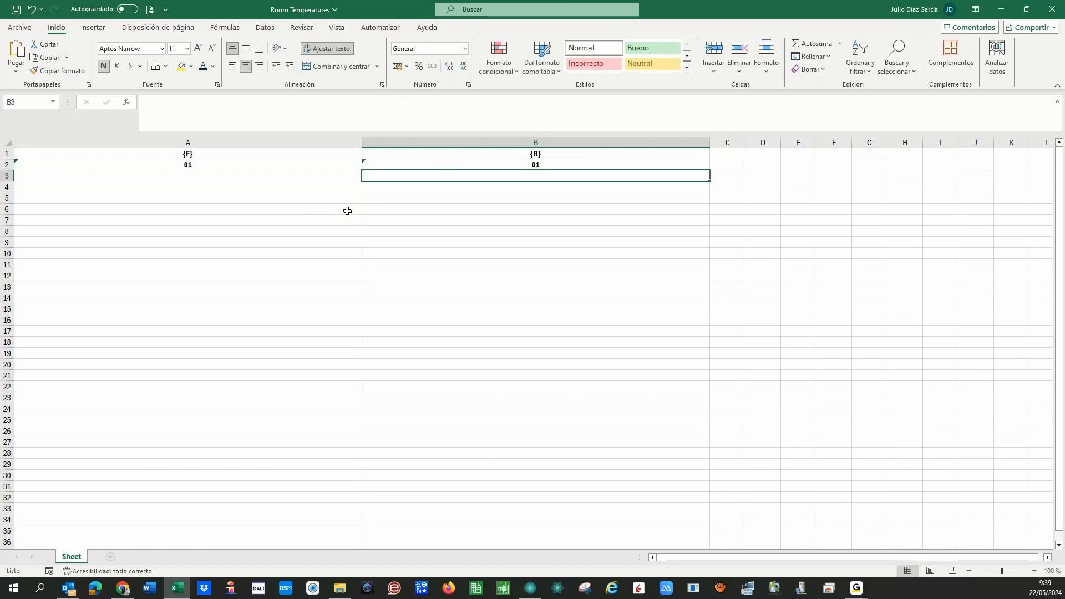
key(Left)
key(Up)
key(Right)
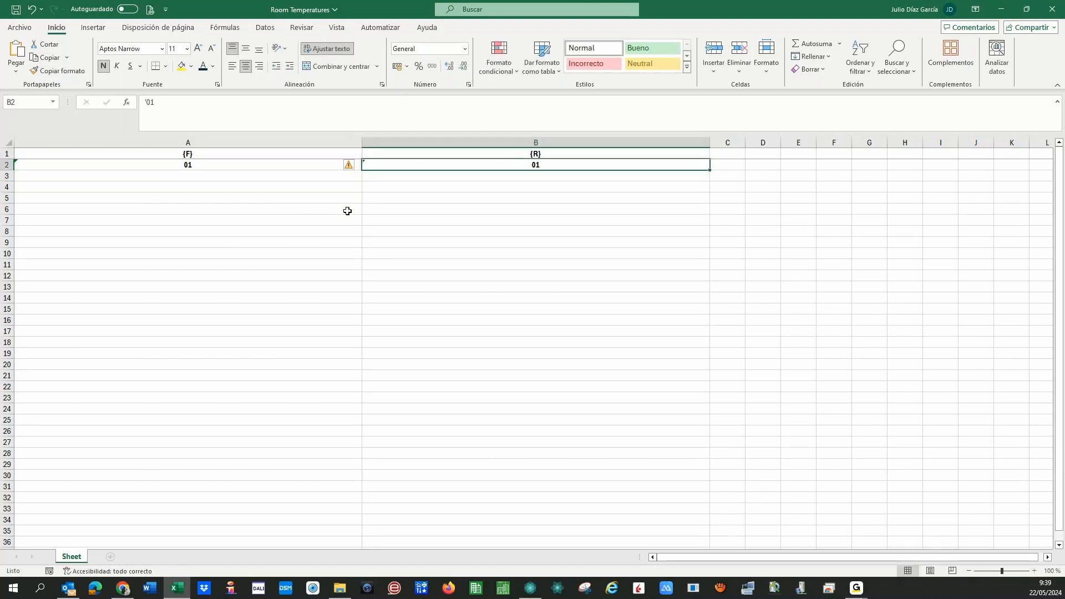
key(Left)
key(Right)
drag(710, 172, 710, 182)
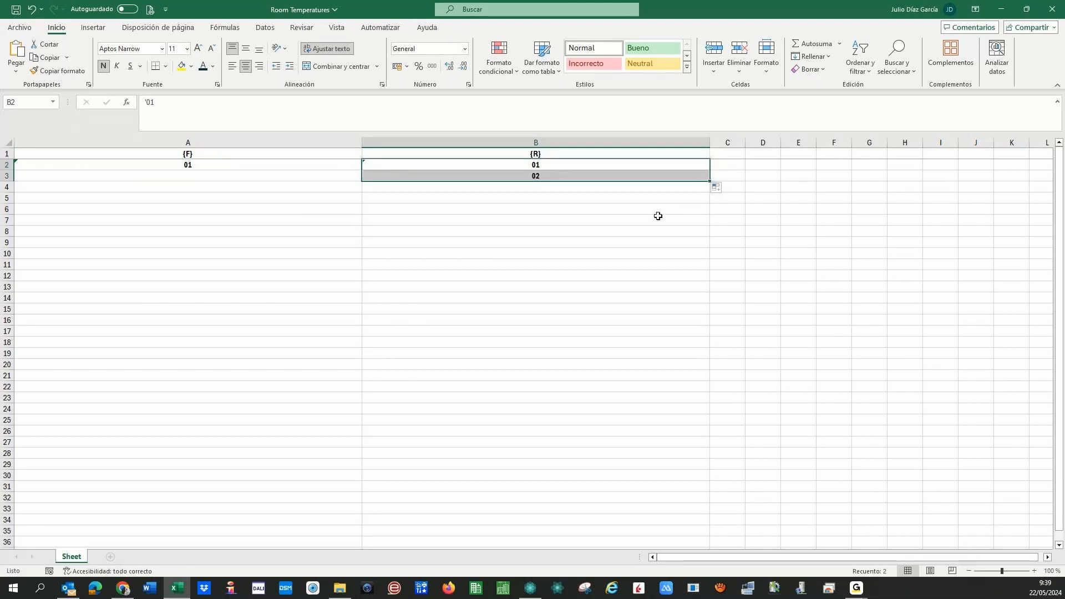
- Fill floor numbers 01 in A3 and 02 in A4:A5
key(Left)
key(Down)
key(ctrl+j)
key(Up)
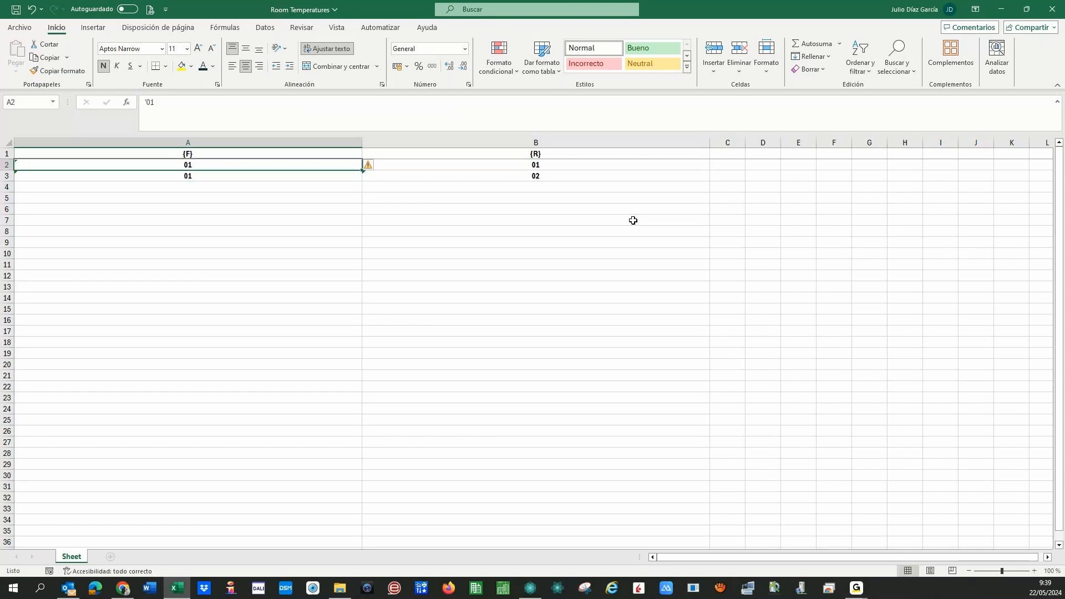
key(shift+Down)
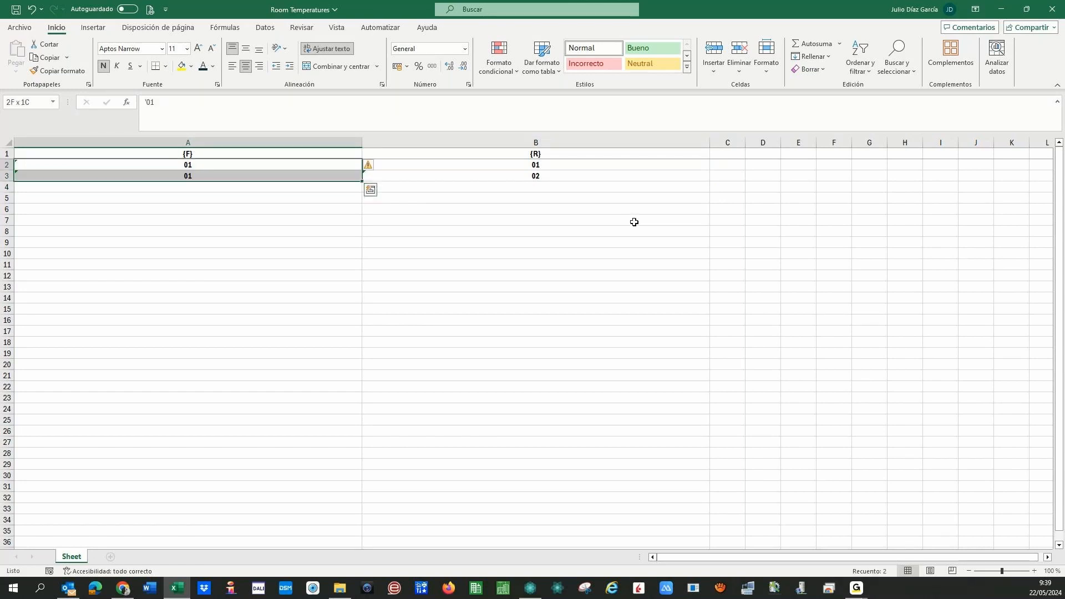
key(Down)
drag(361, 182, 359, 194)
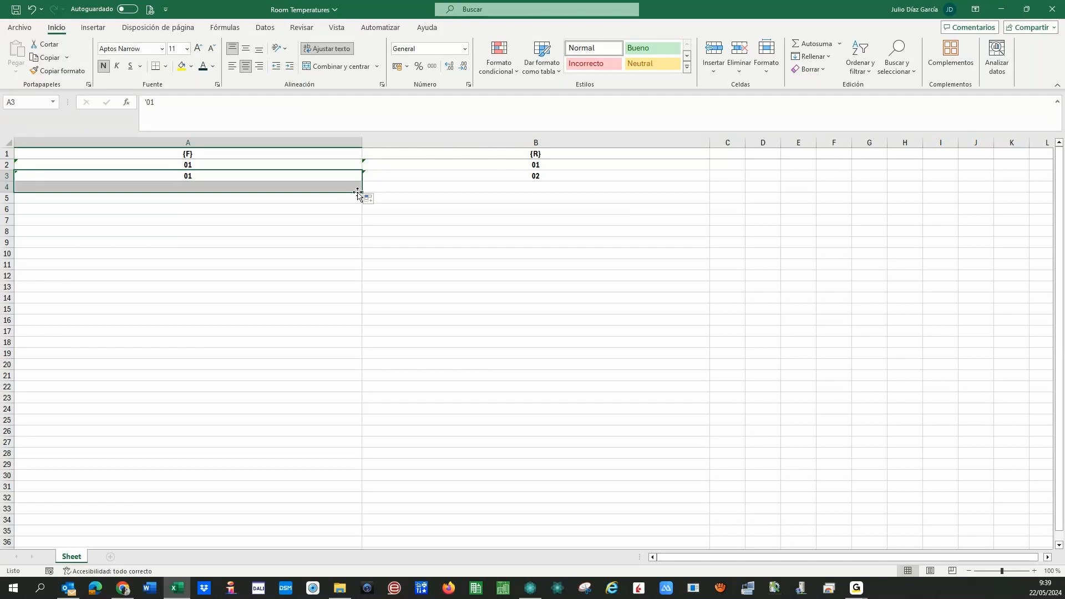
key(Down)
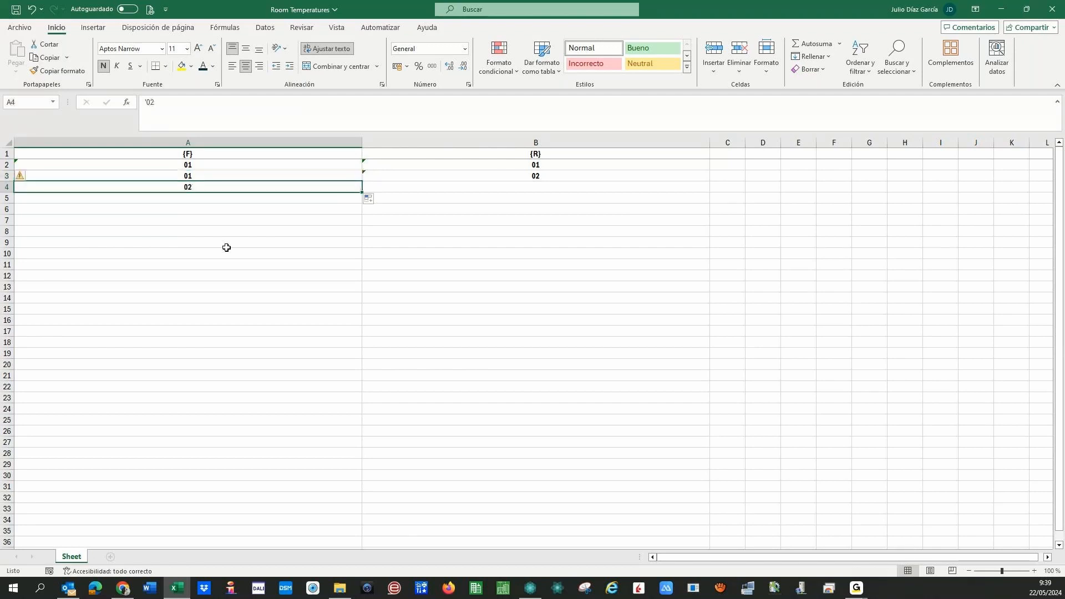
key(Down)
key(ctrl+d)
key(Up)
key(Down)
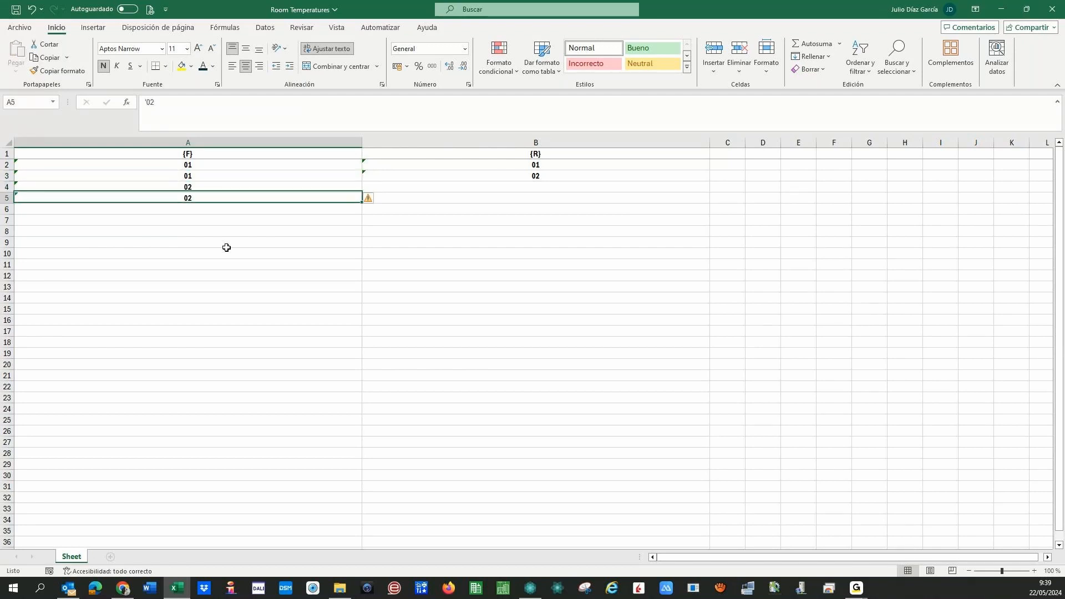
- Continue column A with 03 in A6:A7 and 04 in A8:A9
drag(361, 204, 355, 222)
key(Down)
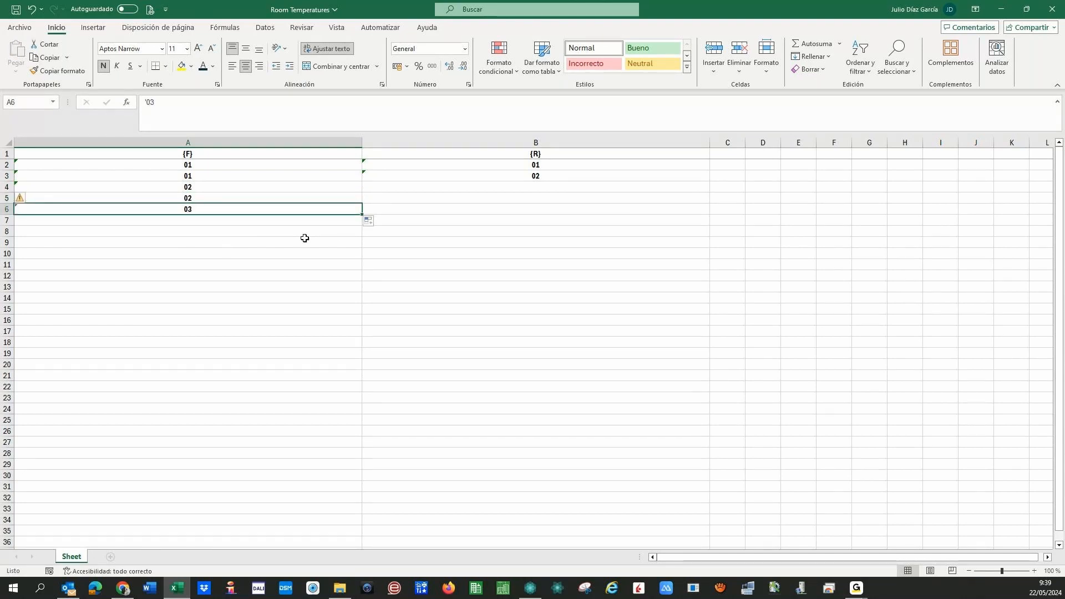
key(ctrl+c)
key(Down)
key(ctrl+v)
key(Escape)
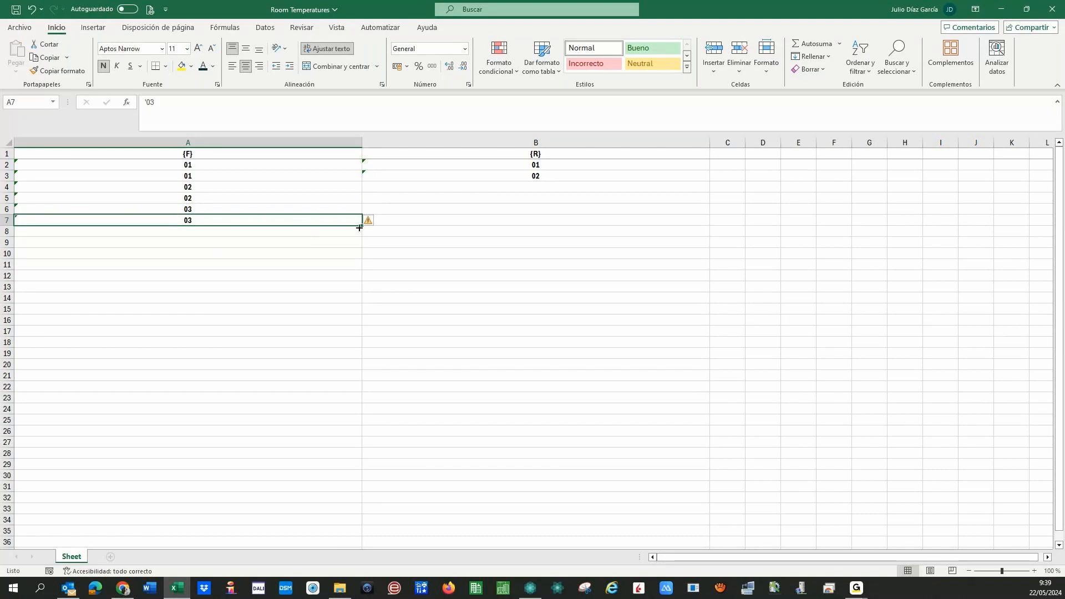
drag(361, 225, 361, 237)
key(Down)
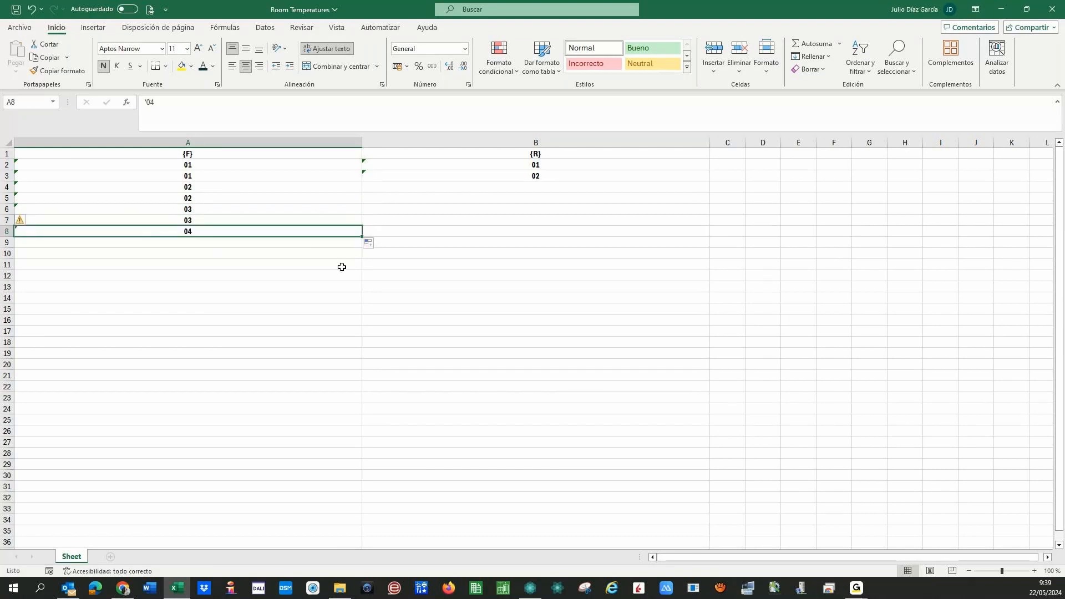
key(ctrl+c)
key(Down)
key(Return)
- Repeat the 01/02 room pattern down B4:B9, then save and close the workbook
drag(511, 164, 495, 188)
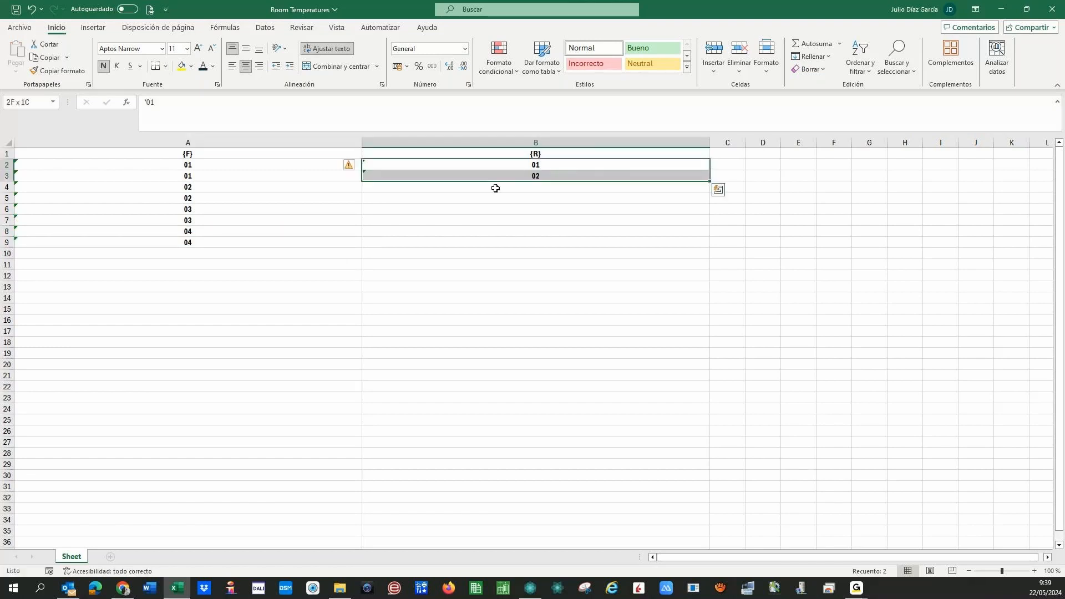
key(ctrl+c)
key(Down)
key(Return)
key(Up)
key(Up)
key(shift+Down)
key(shift+Down)
key(shift+Down)
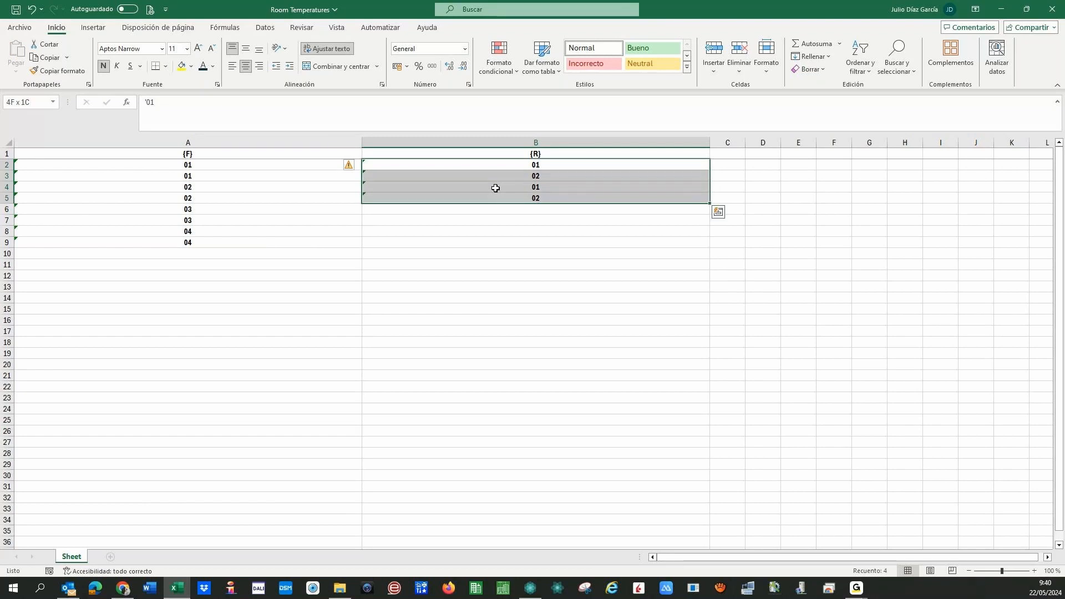
key(ctrl+c)
key(Down)
key(Down)
key(Down)
key(Down)
key(Return)
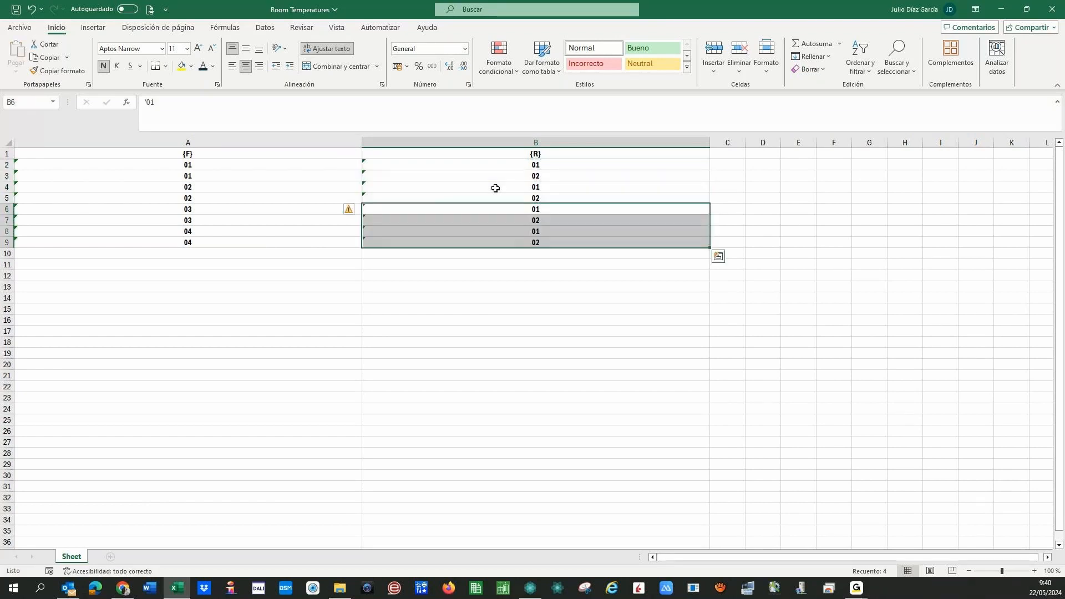
key(Left)
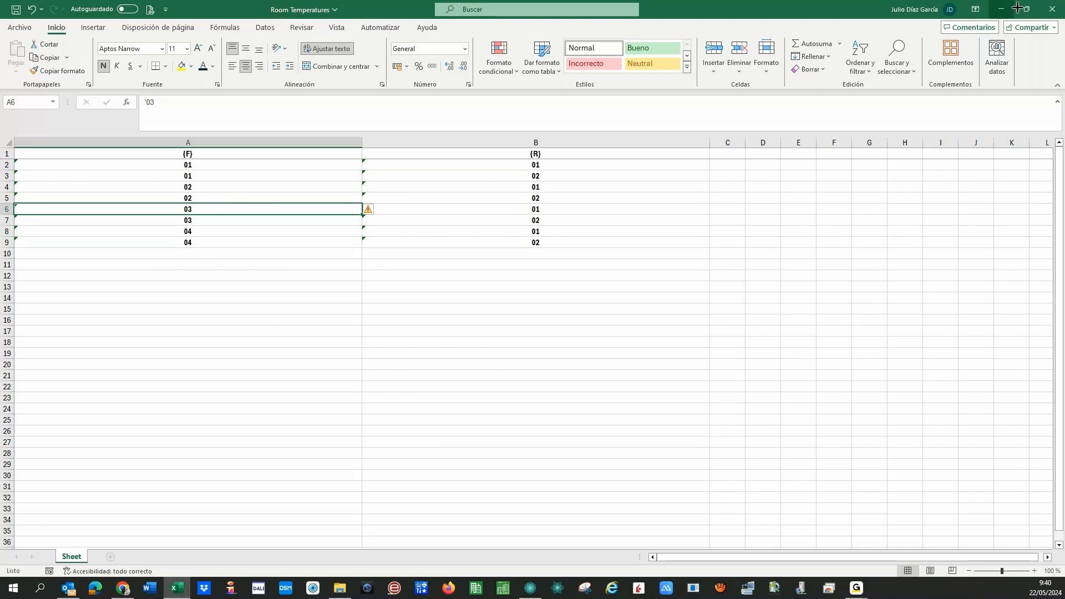
click(1045, 10)
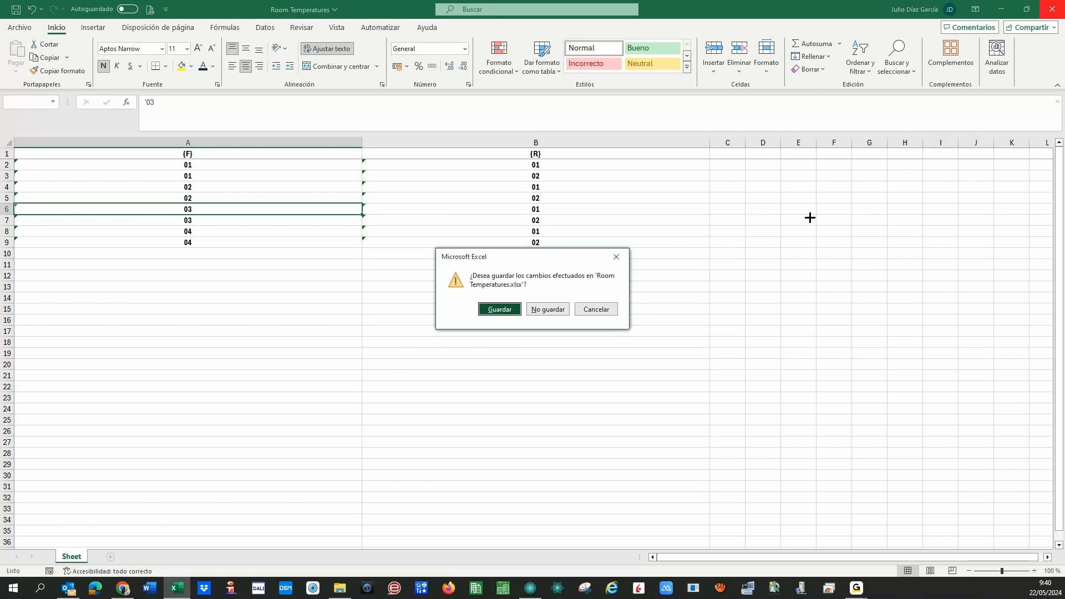
click(497, 306)
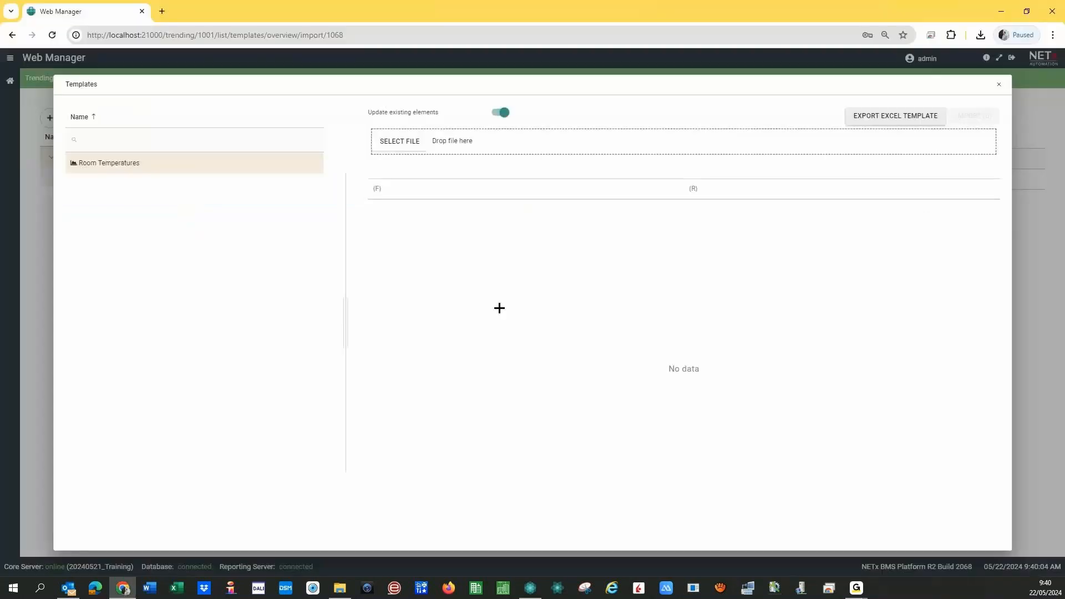
- Select Room Temperatures.xlsx for the template and import its 8 rows
click(399, 142)
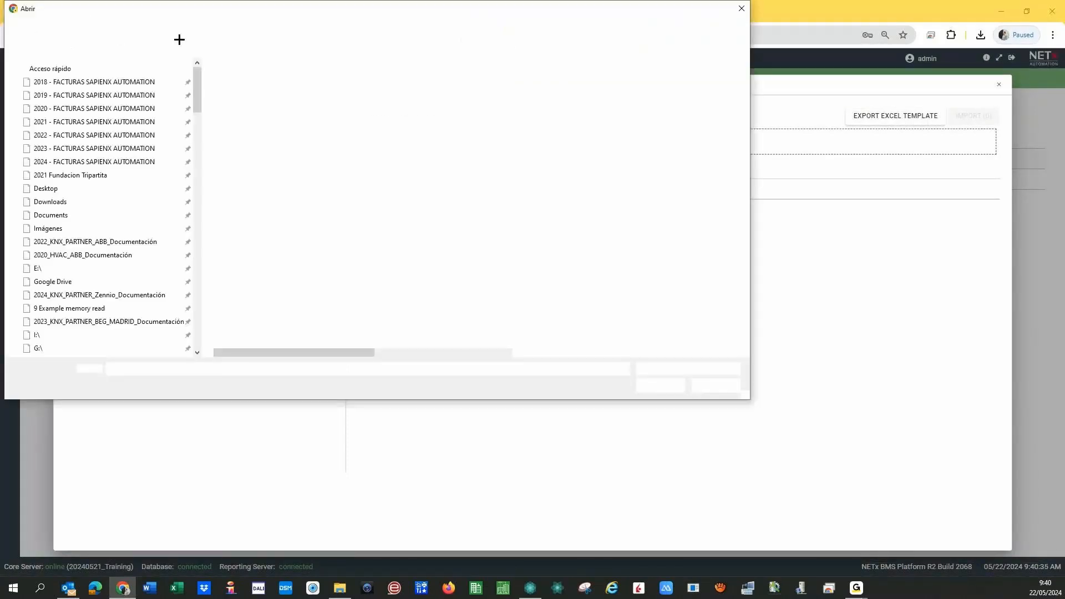
drag(225, 12, 0, 78)
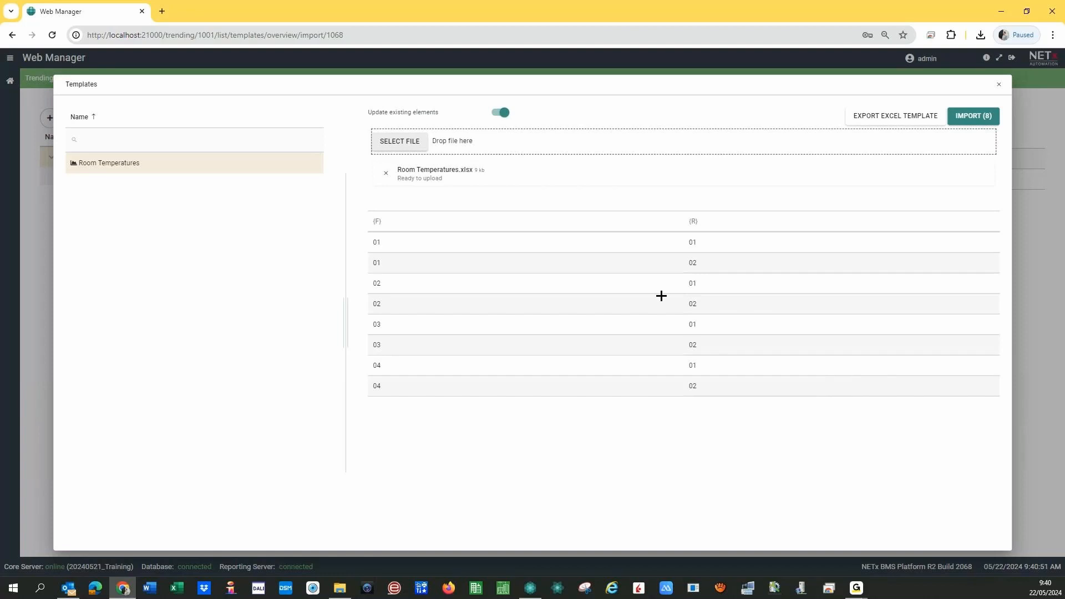
click(974, 118)
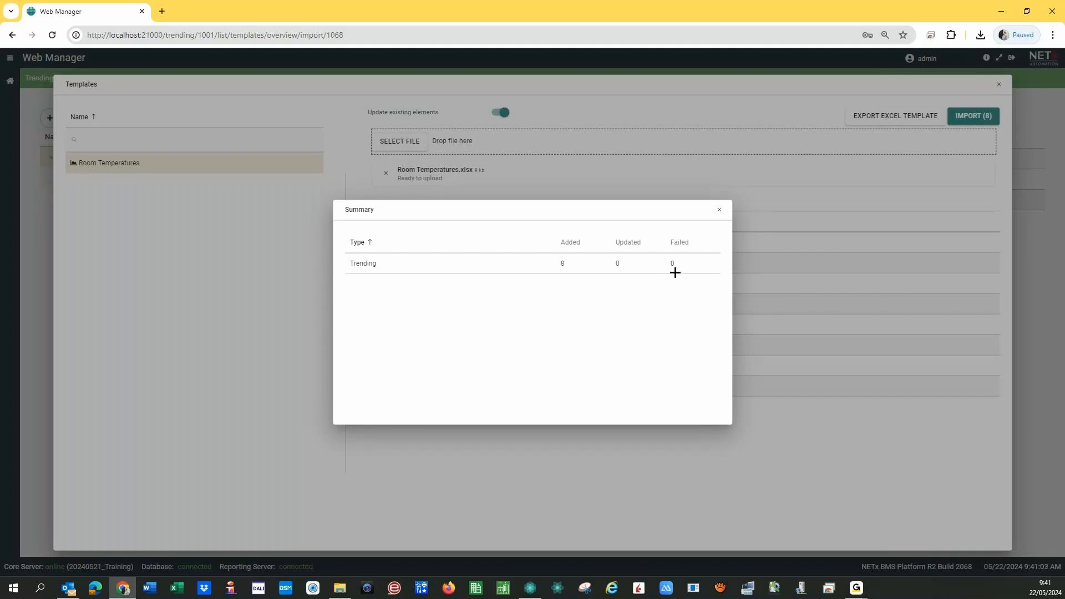
- Close the import summary reporting 8 trendings added and 0 failed
click(720, 209)
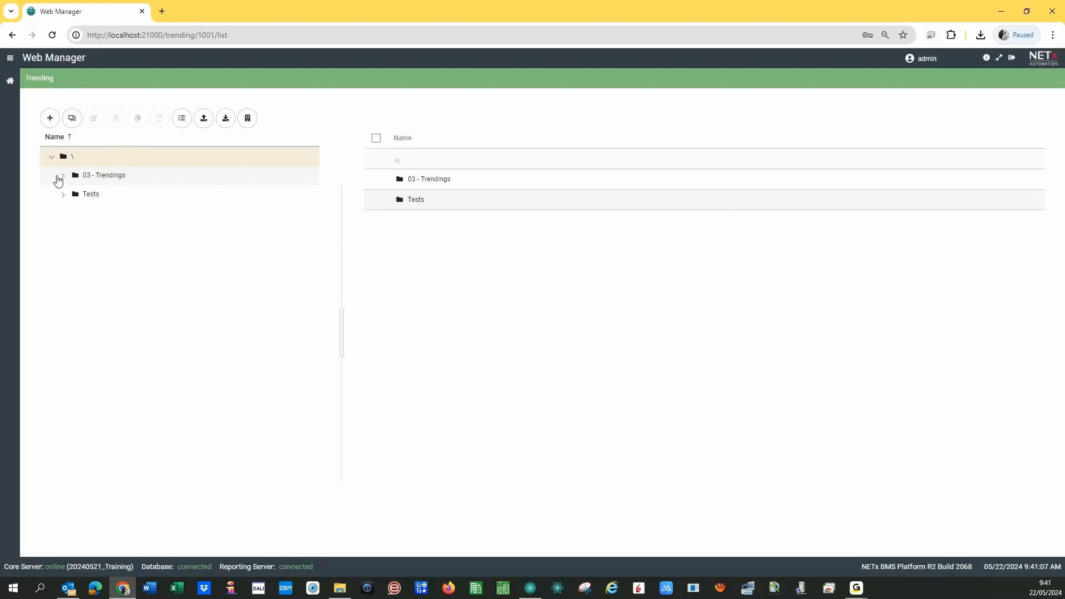
- Expand 03 - Trendings, Temperatures and Rooms 0101–0402, then open Temperature at Room 0101
click(62, 176)
click(75, 195)
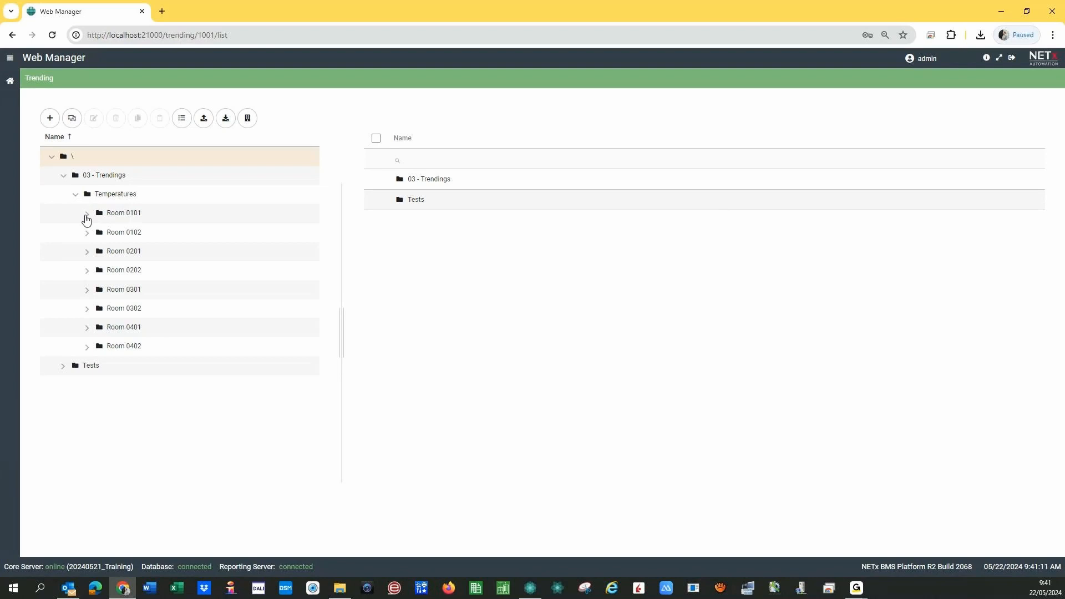
click(86, 215)
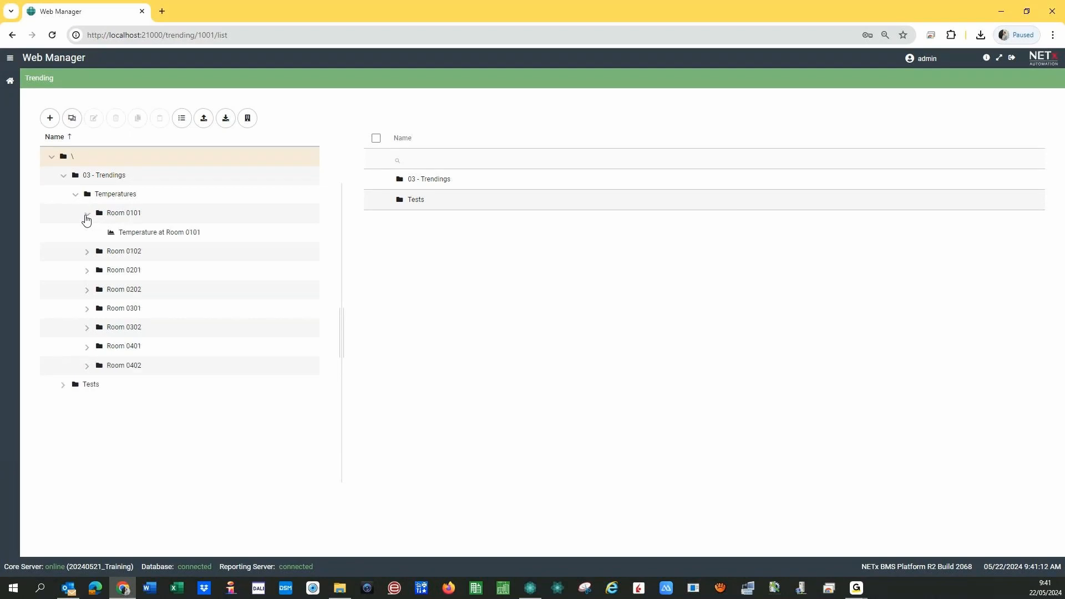
click(88, 255)
click(87, 292)
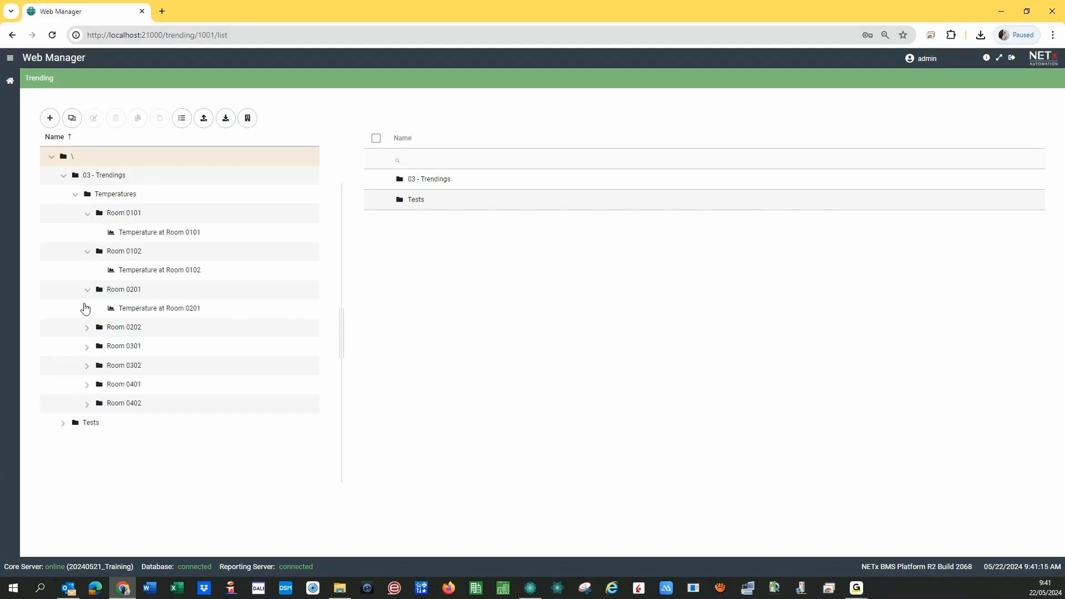
click(88, 330)
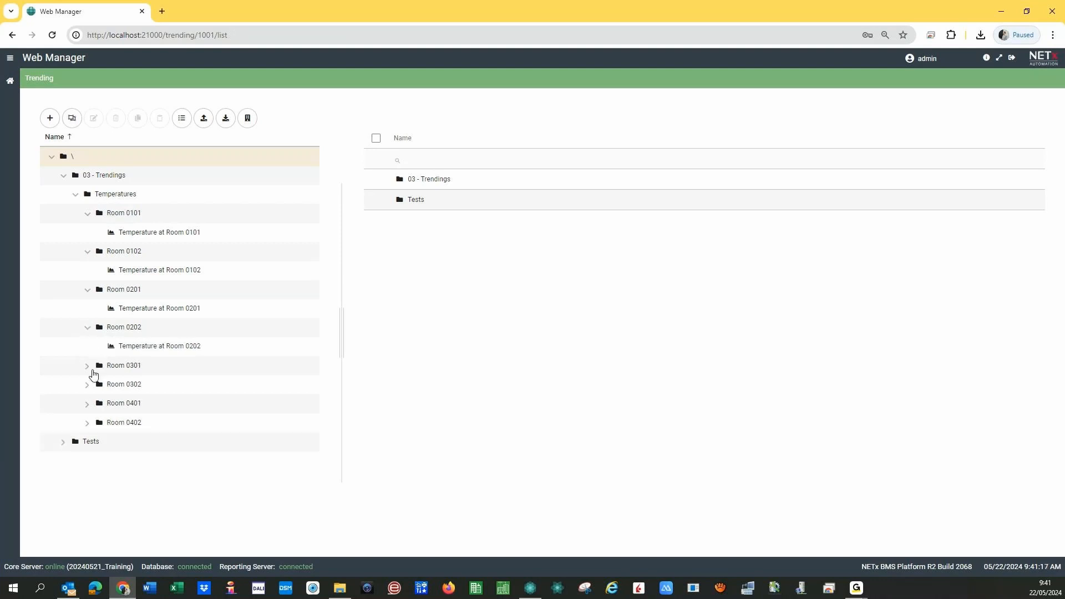
click(87, 368)
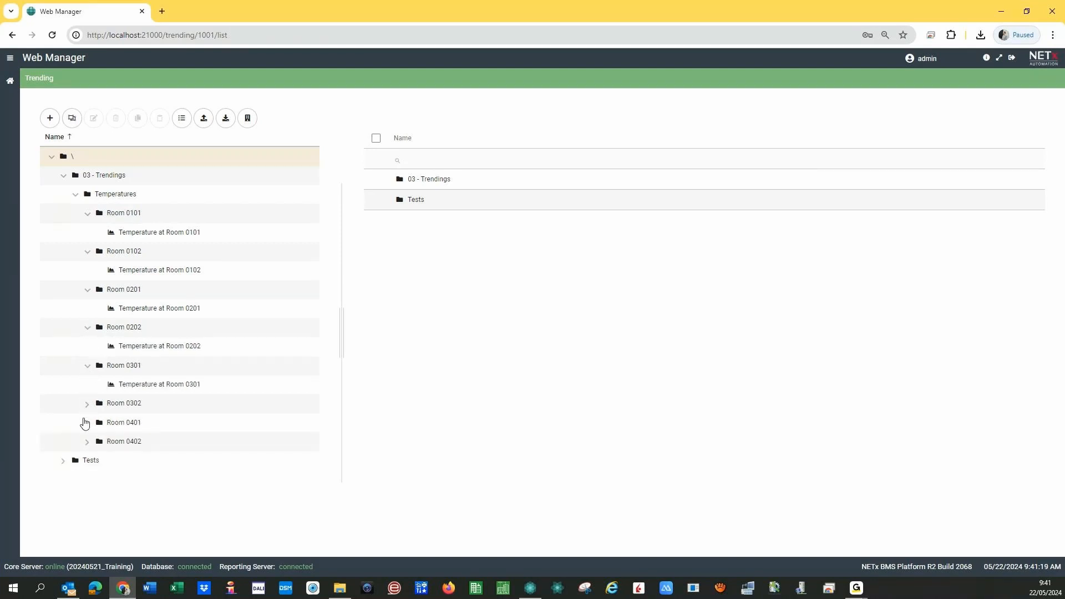
click(87, 405)
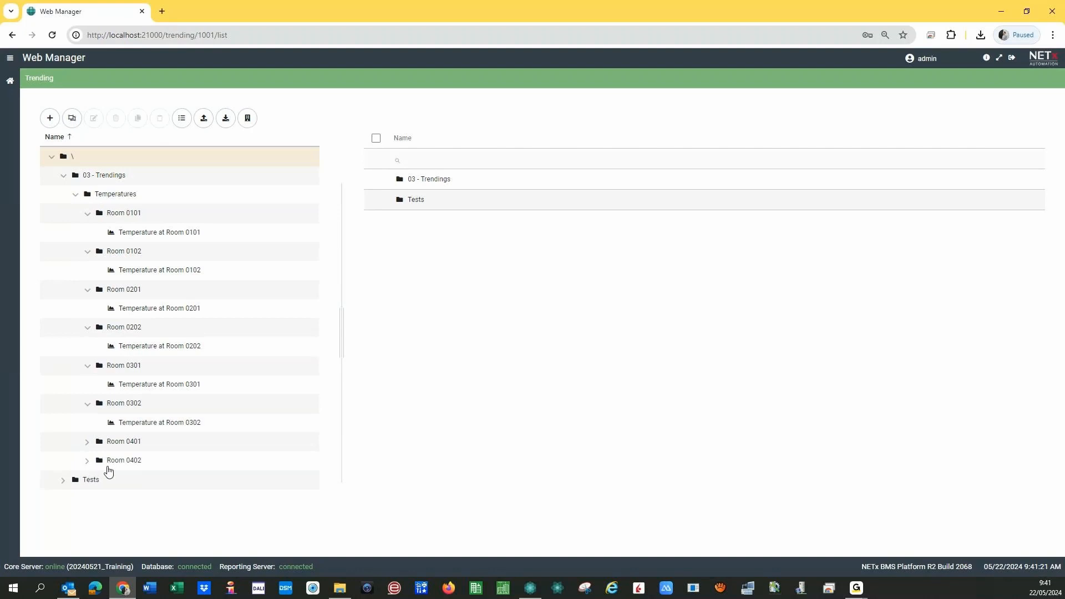
click(87, 442)
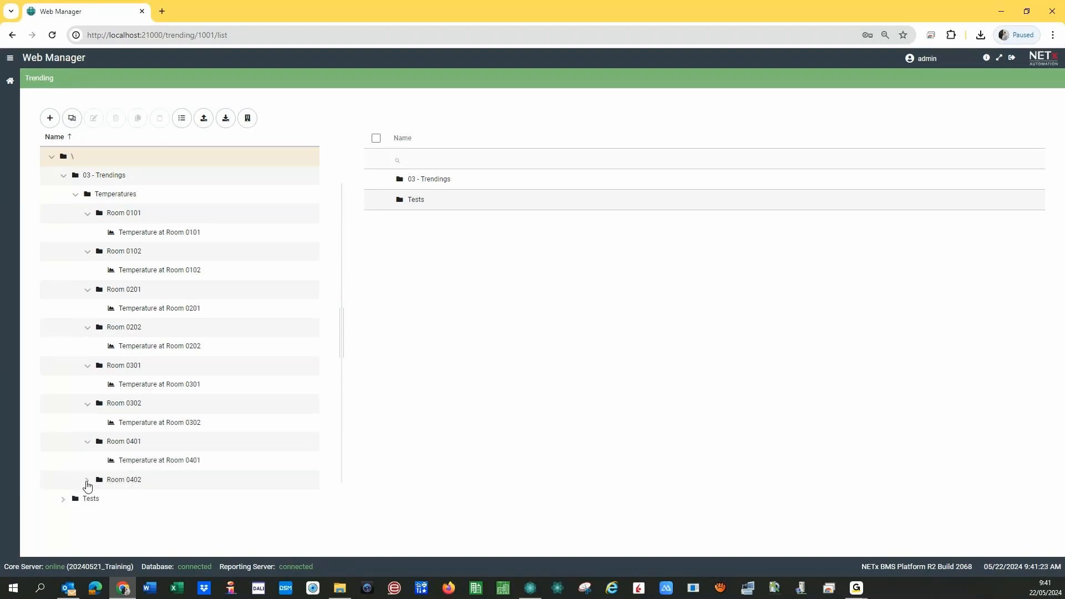
click(87, 481)
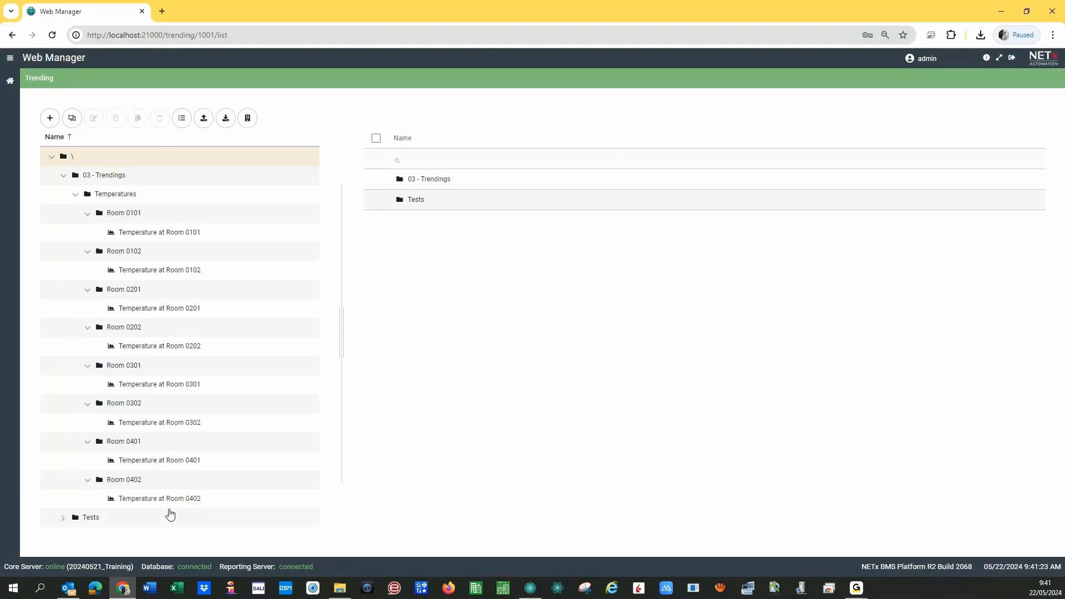
click(165, 237)
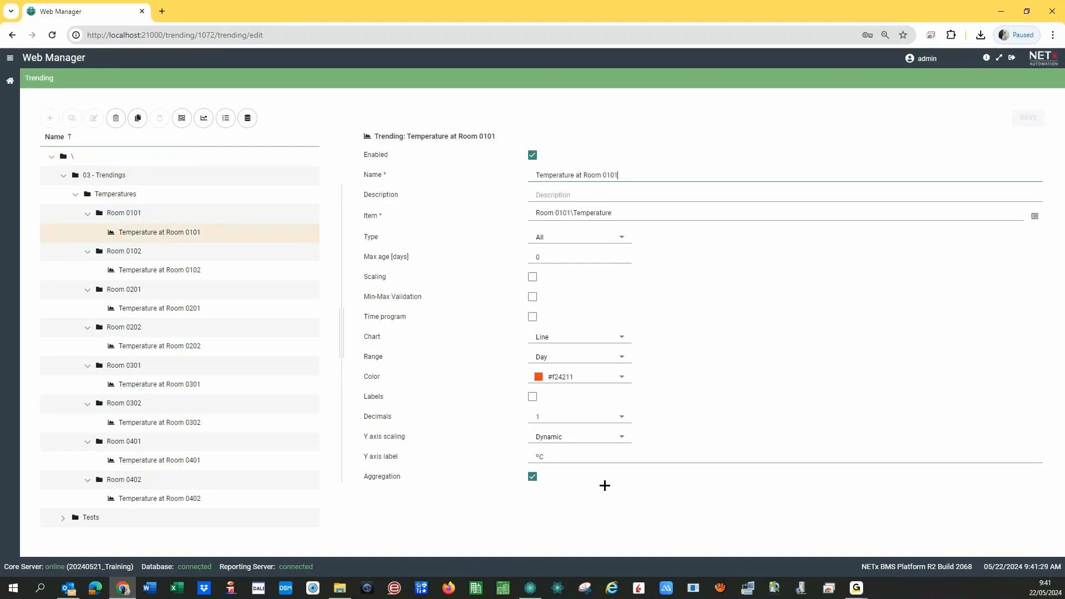
- View the Room 0101 temperature plot, then return to its configuration
click(209, 120)
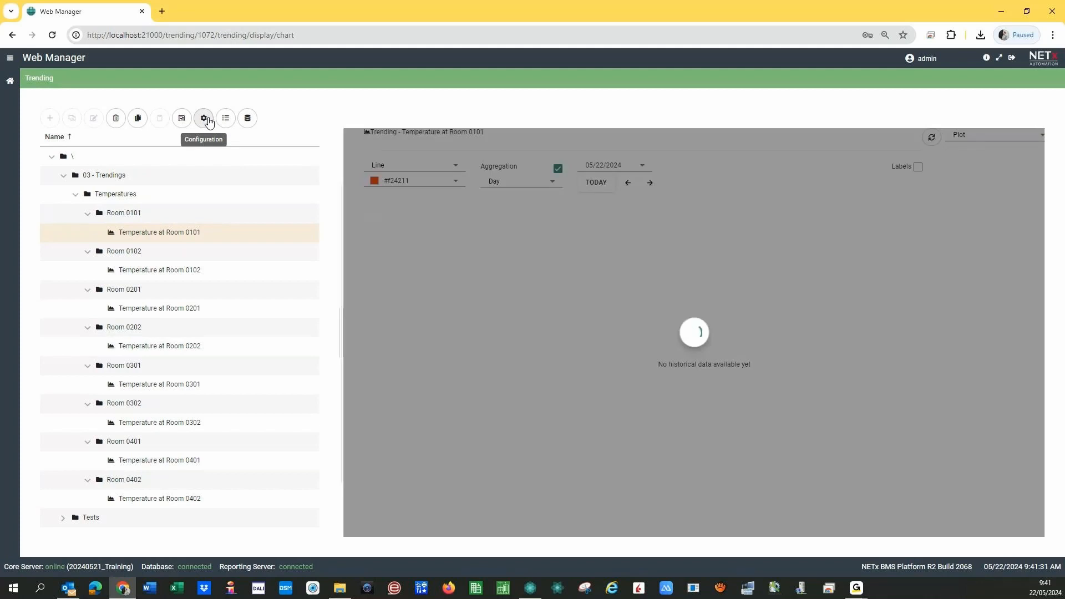
mouse_move(665, 372)
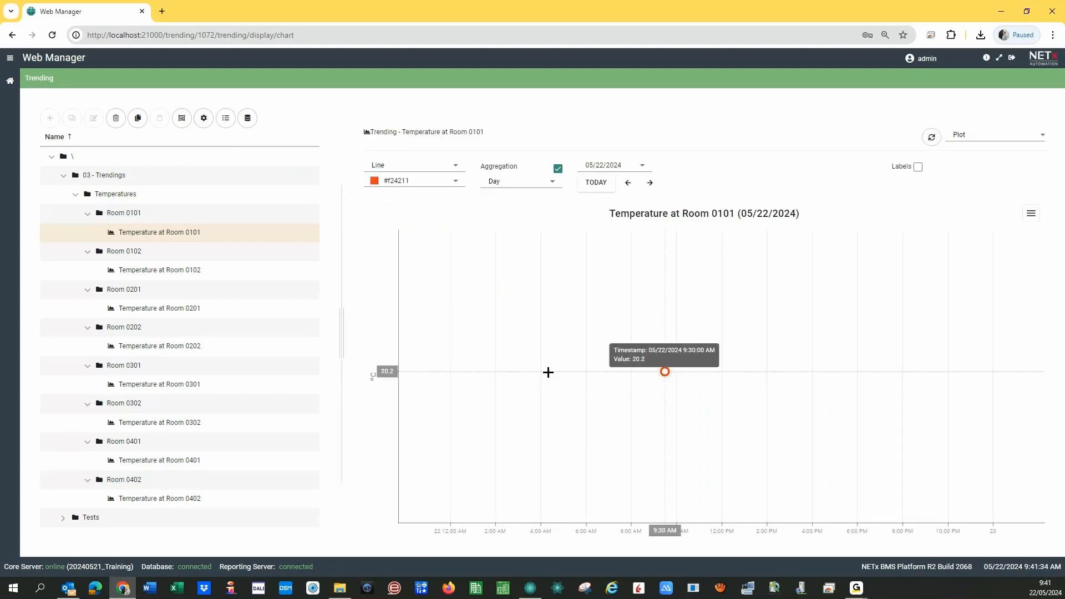
click(204, 118)
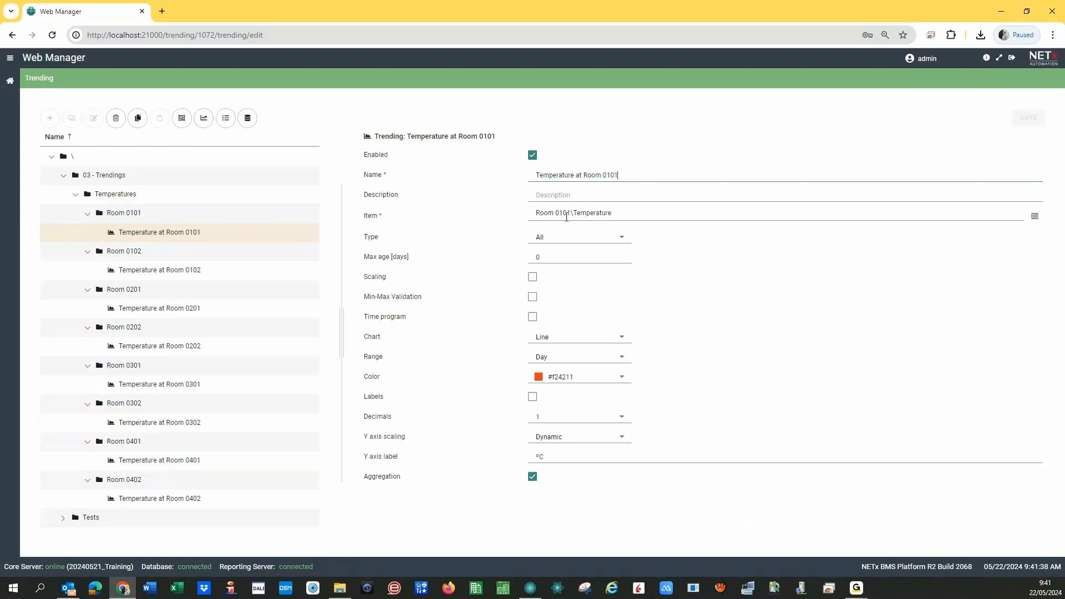
triple_click(567, 217)
- Check the trendings for Rooms 0102 through 0302, then collapse Temperatures
click(158, 272)
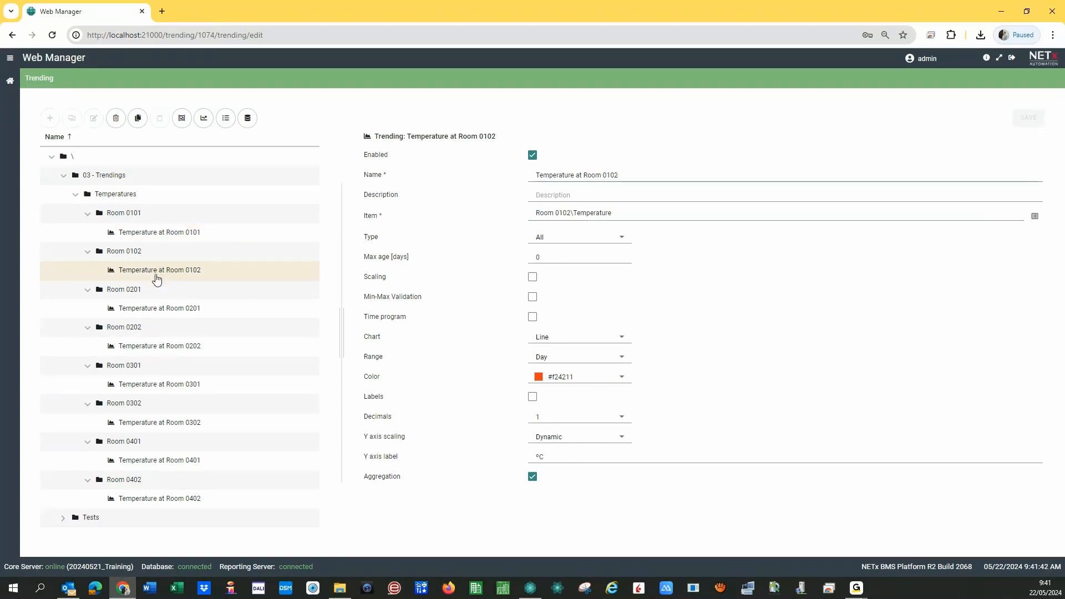
drag(535, 213, 633, 211)
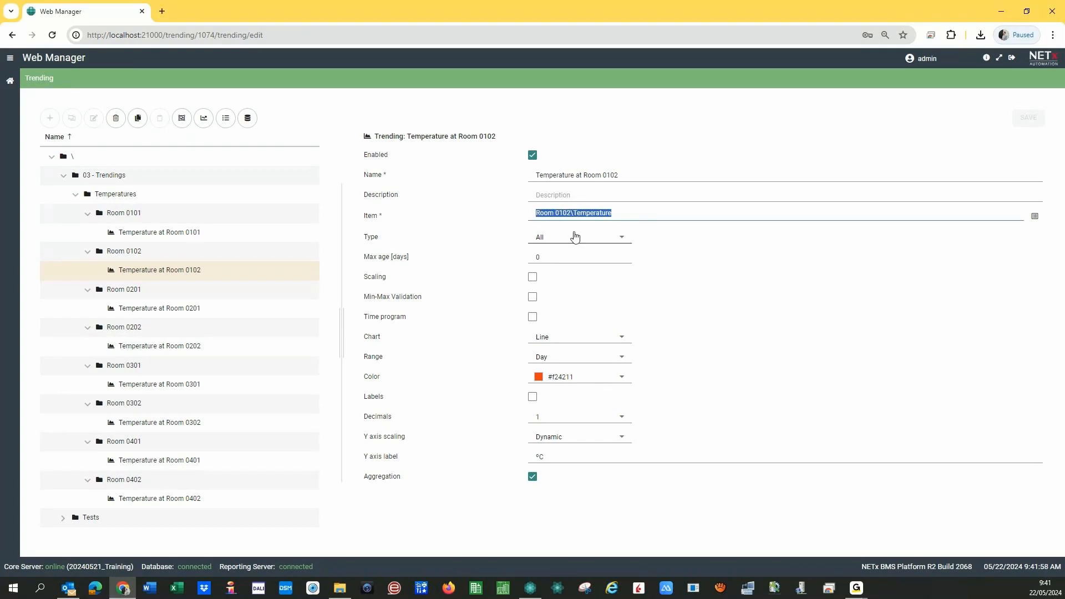
click(166, 311)
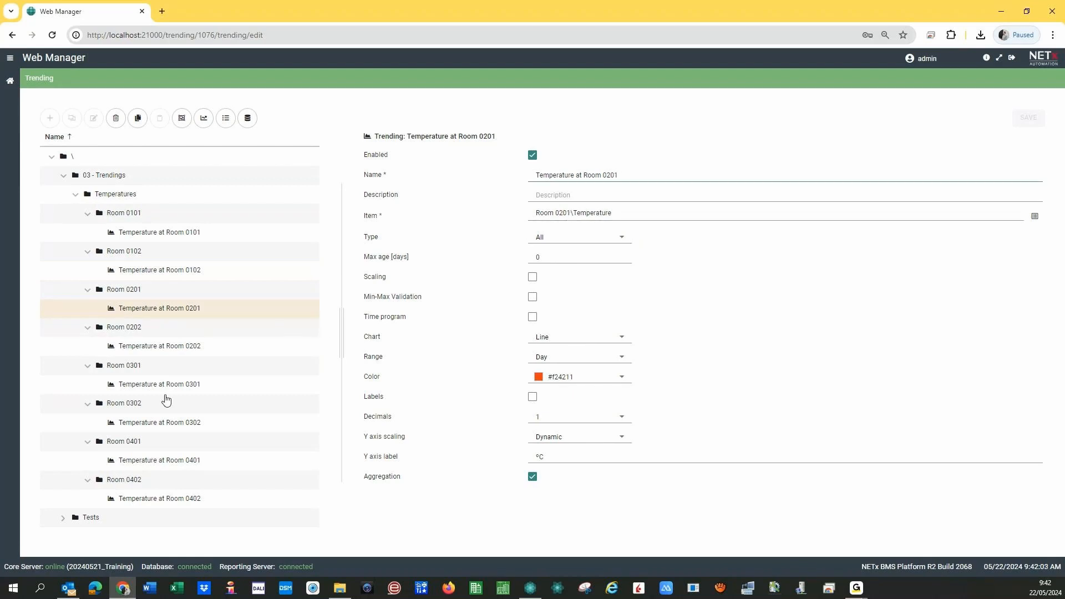
click(166, 350)
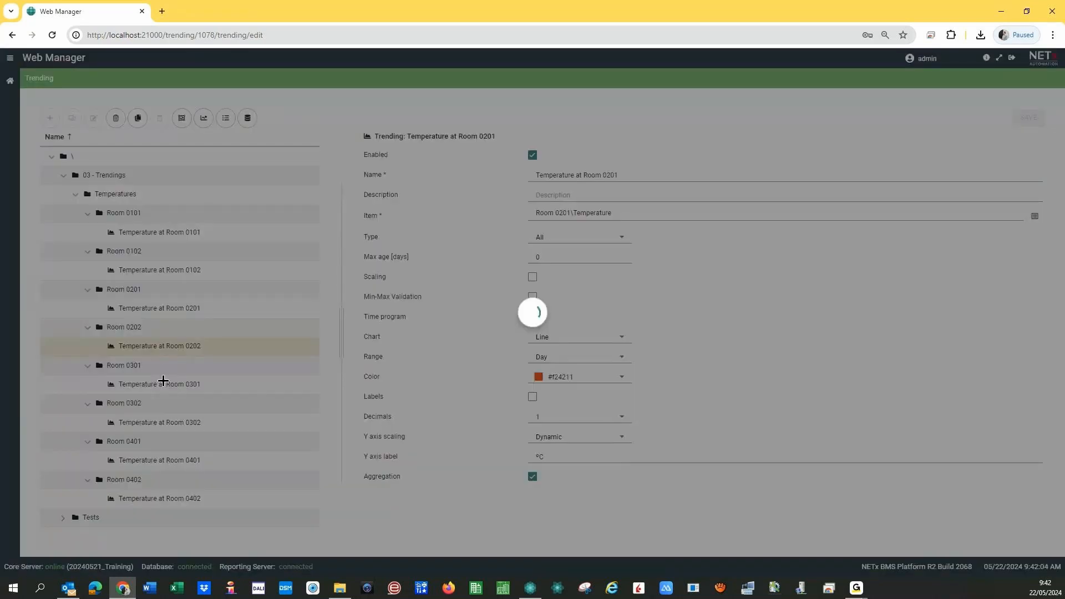
click(163, 384)
click(171, 425)
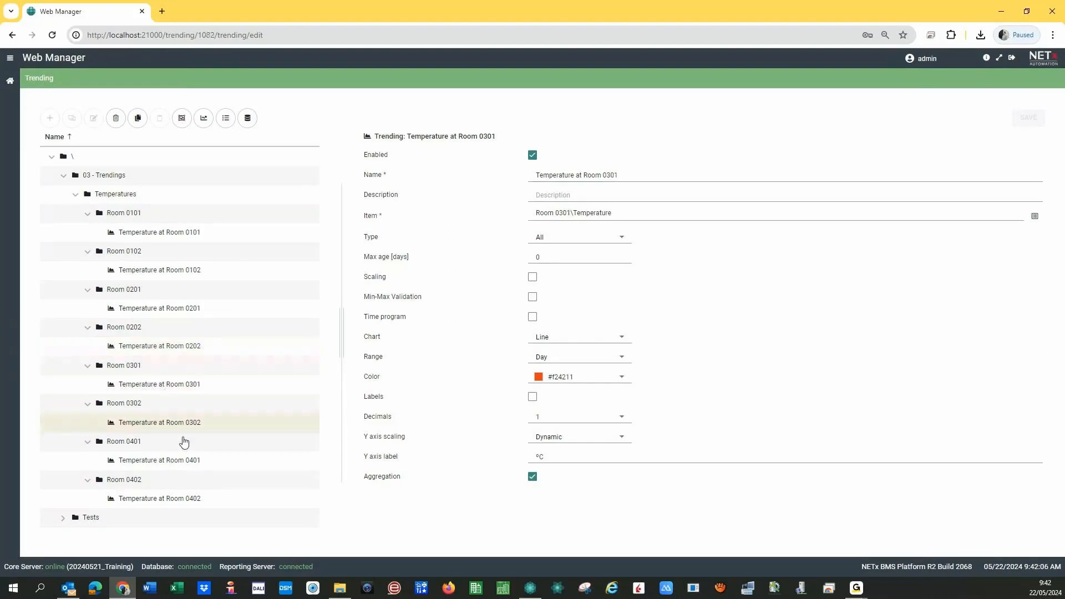
click(76, 195)
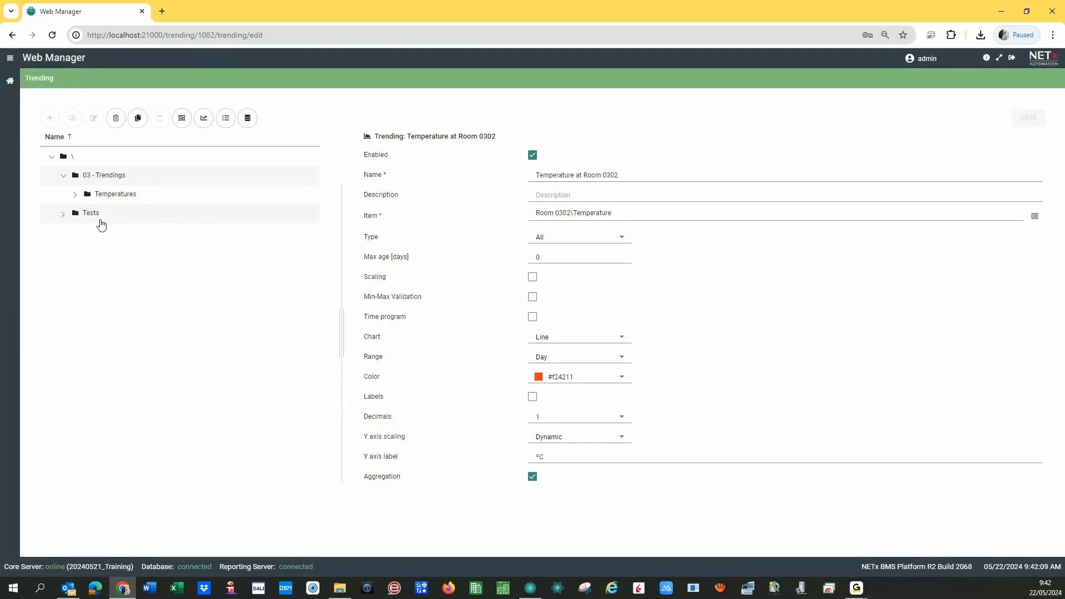
- Show 03 - Trendings, expand Temperatures, and collapse the eight room subfolders 0101–0402
click(118, 175)
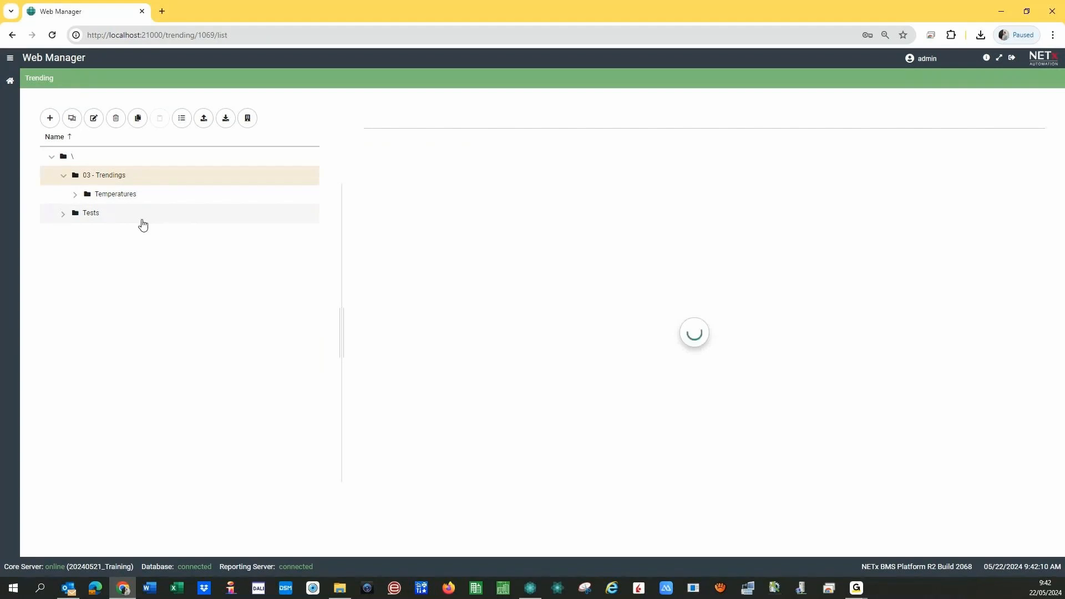
click(75, 195)
click(87, 213)
click(87, 233)
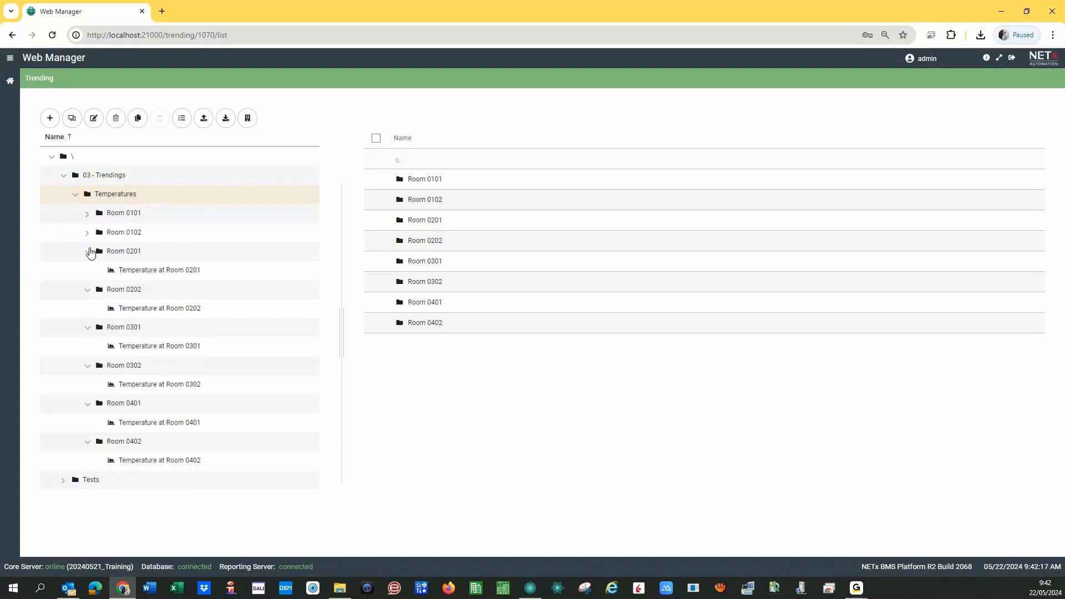
click(87, 252)
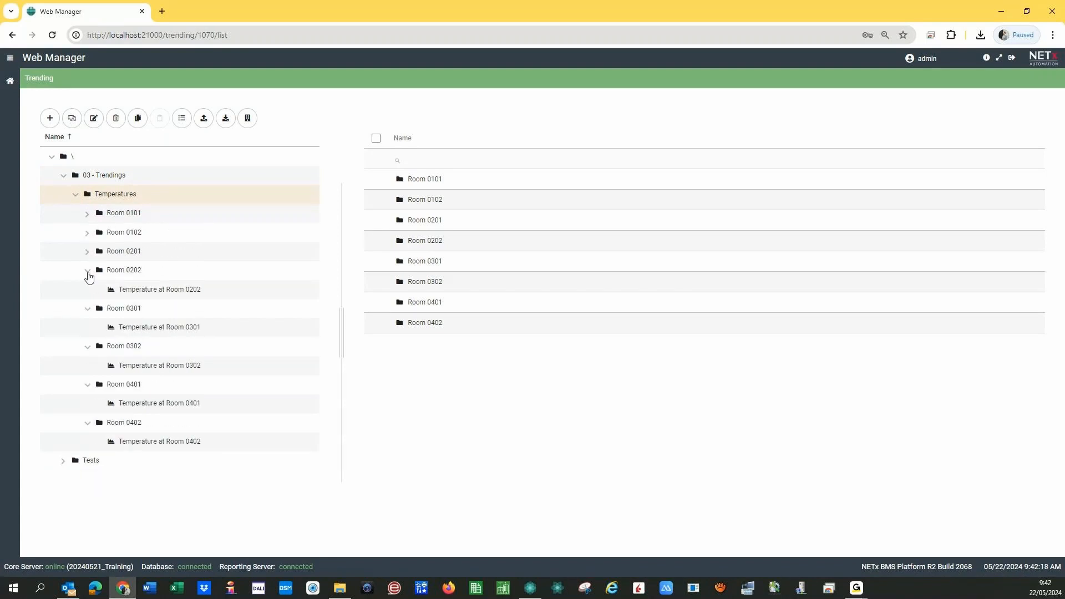
click(88, 272)
click(87, 291)
click(88, 309)
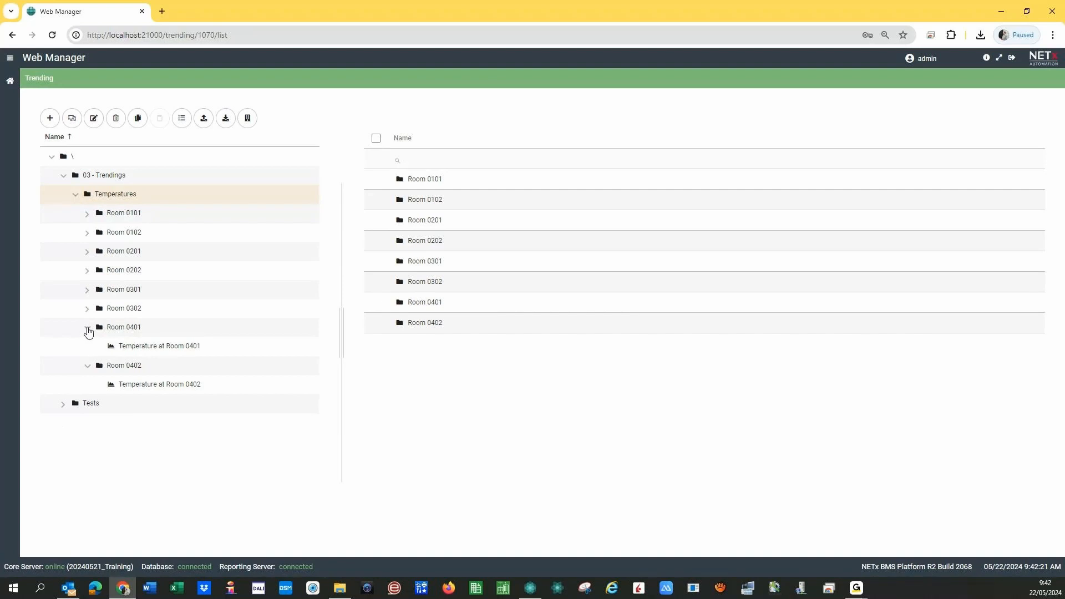
click(87, 328)
click(87, 346)
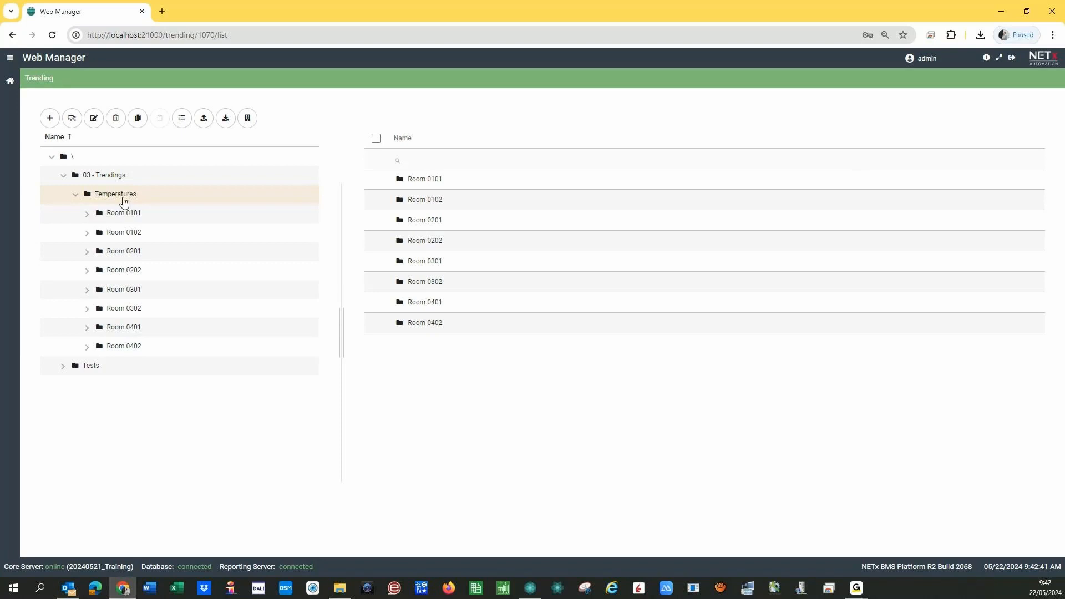
- Create a new Chart from the Add (+) menu
click(49, 118)
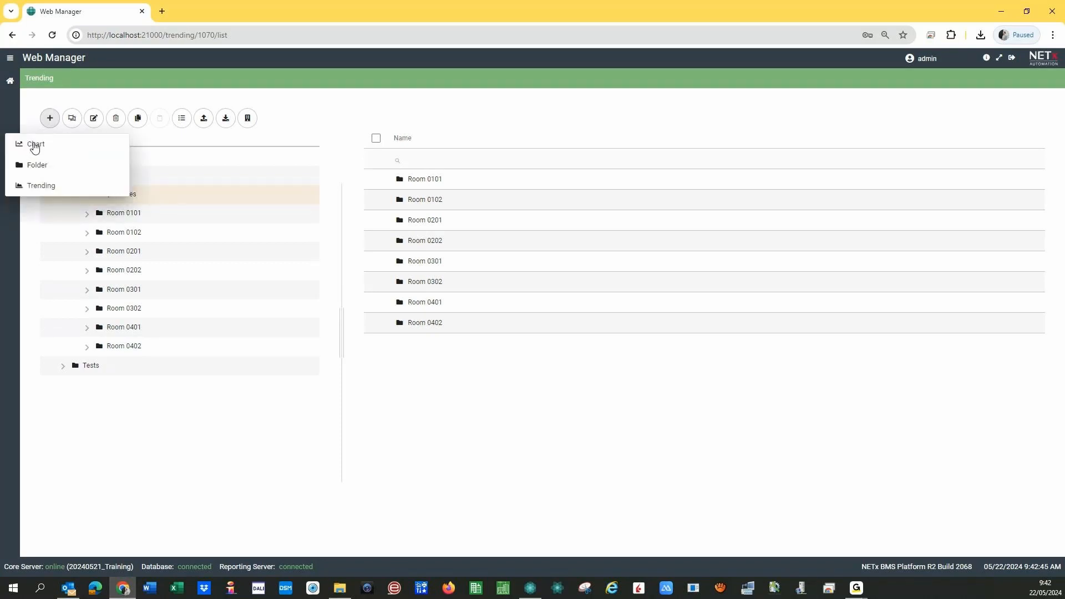
click(35, 146)
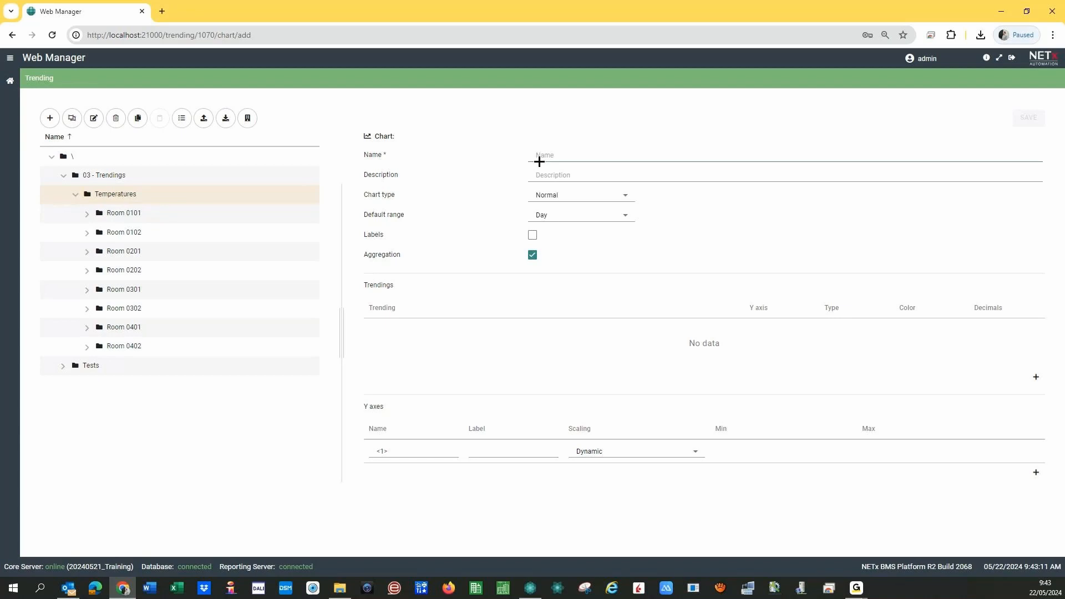
- Name the chart 'Temperature Comparison - West Fachade' and describe it as 'Comparing temperatures from Rooms "FF01'
text(Temper)
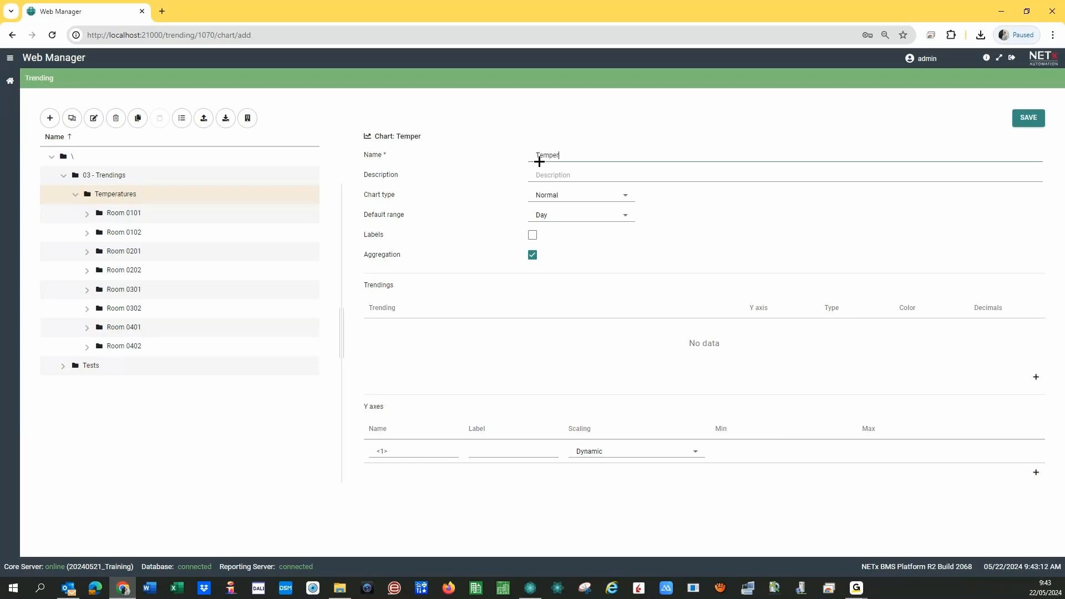
text(ature Comparison - West Fachade)
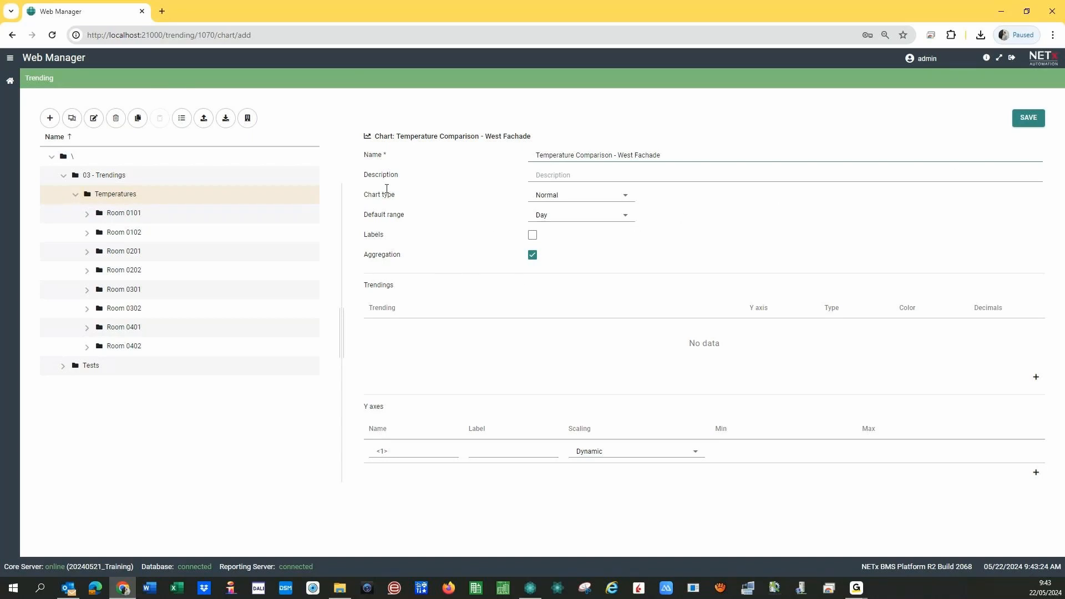
click(543, 175)
text(Comparin)
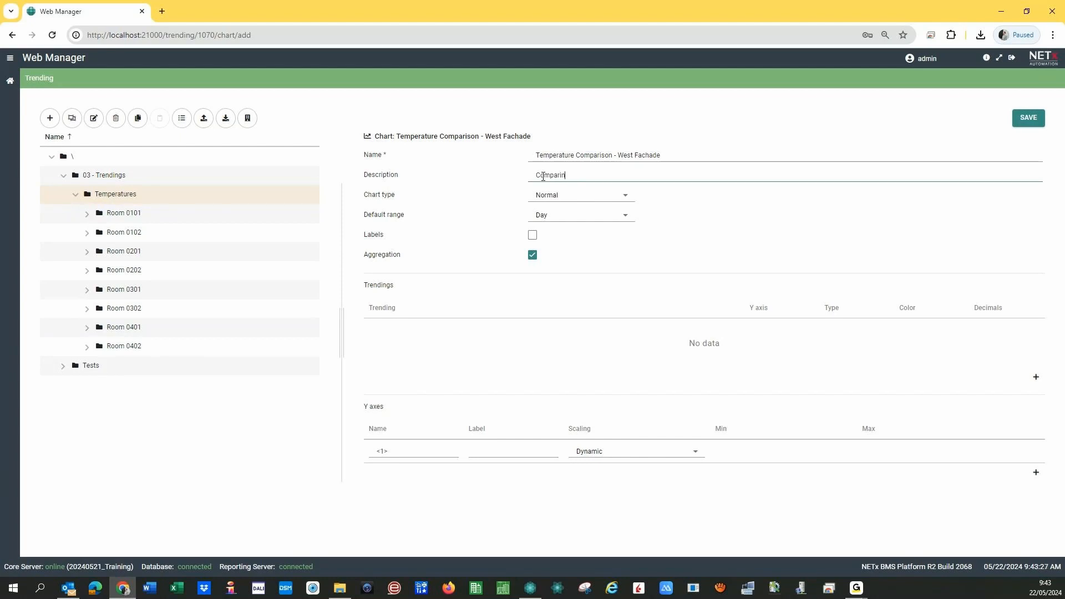
text(g temp)
text(erature)
text(s from Room)
text(s)
text( XX)
text(01)
key(Left)
key(Left)
key(Left)
key(Left)
key(Left)
text(")
key(shift+Right)
key(shift+Right)
text(FF)
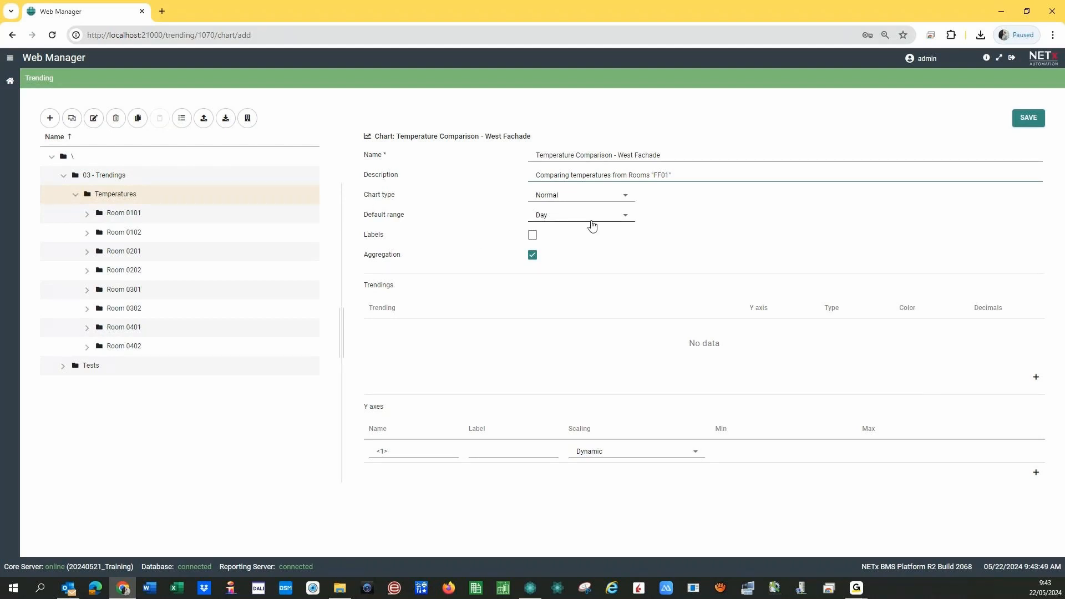
- Keep Normal as the chart type and Day as the default range
click(588, 199)
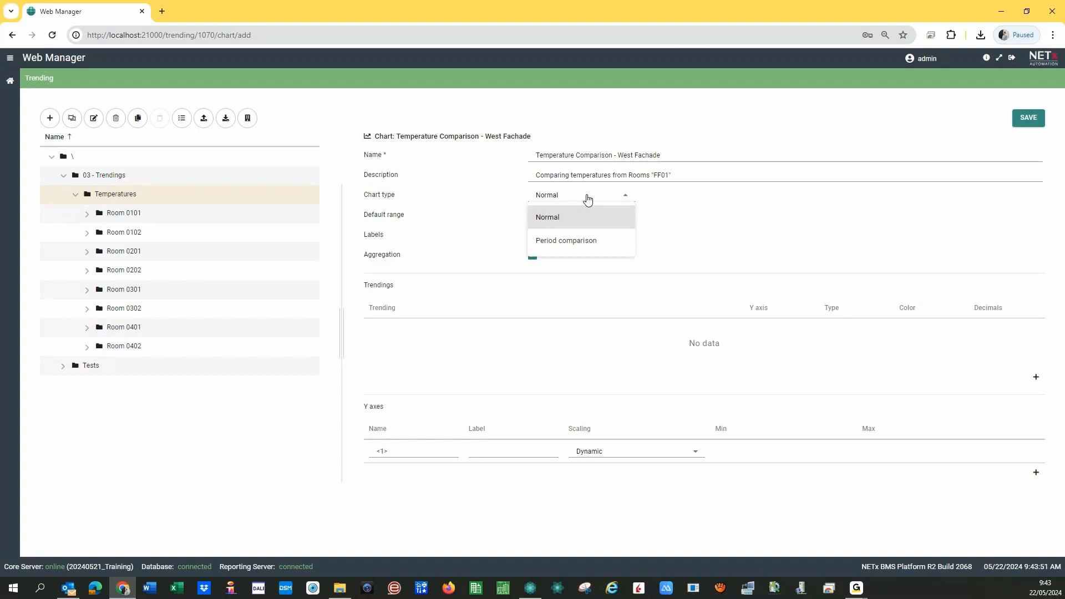
click(567, 205)
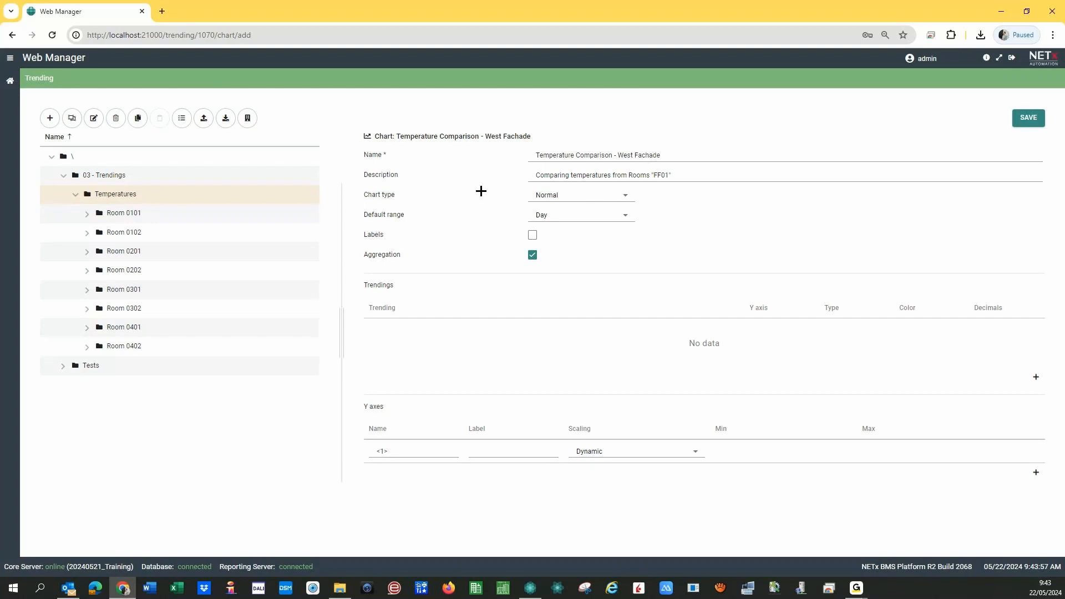
click(577, 198)
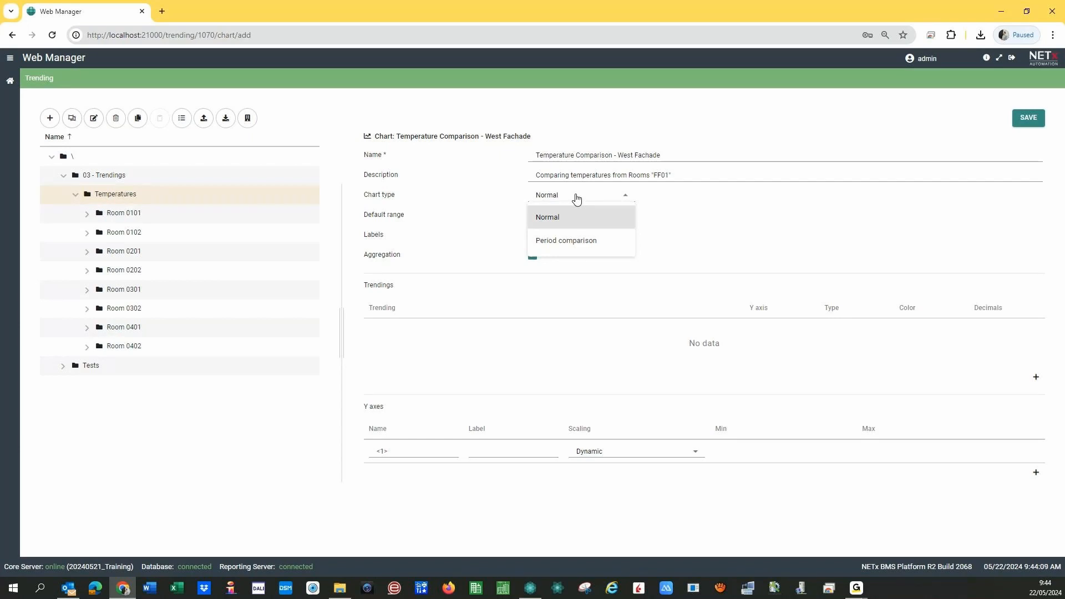
click(500, 195)
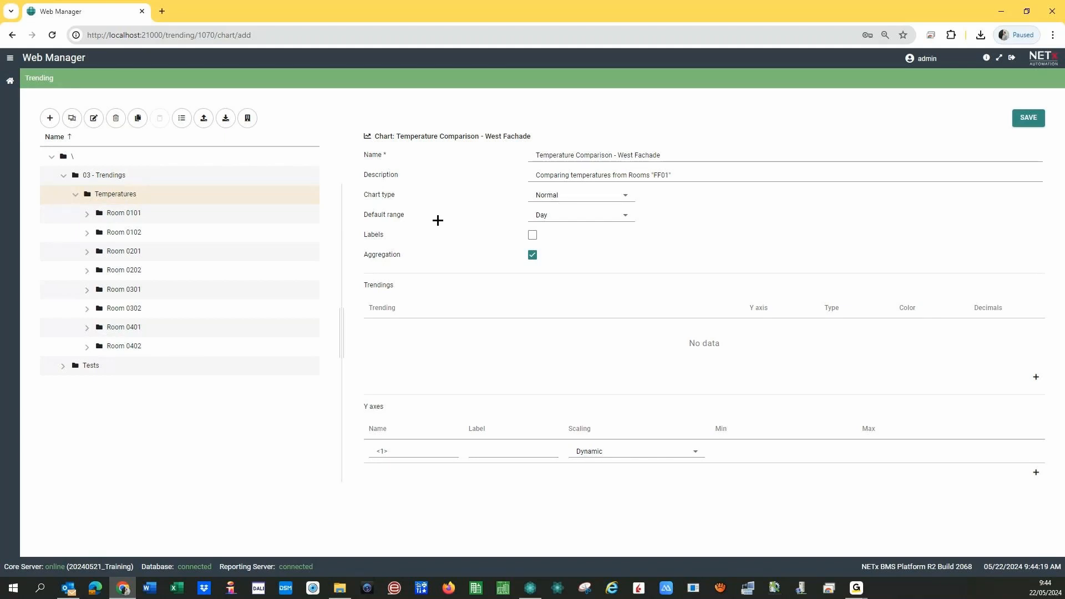
click(568, 220)
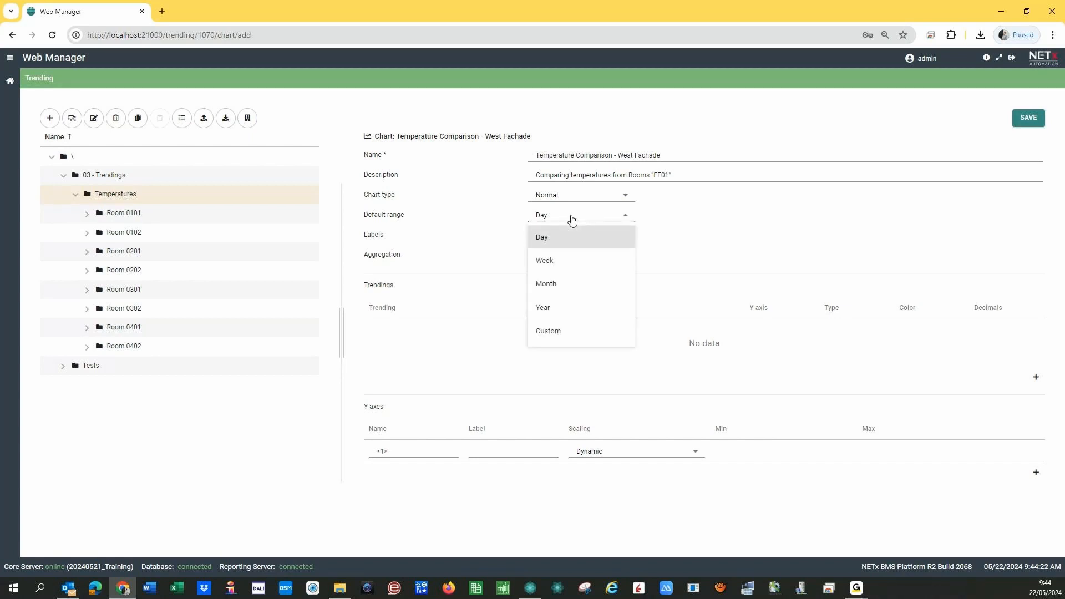
click(448, 220)
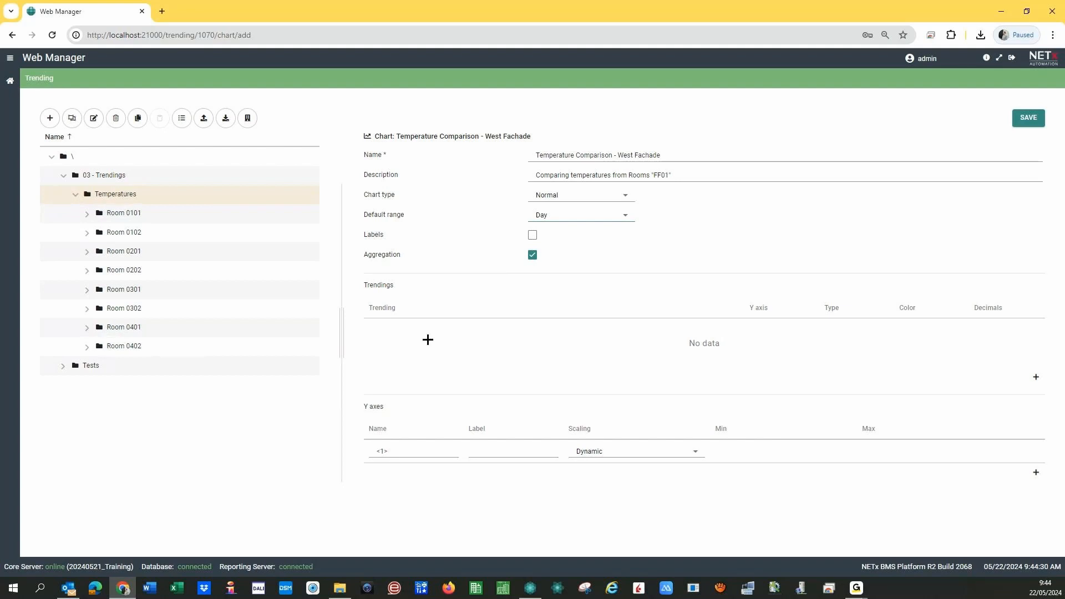
- Add four trending rows to the chart
click(1035, 378)
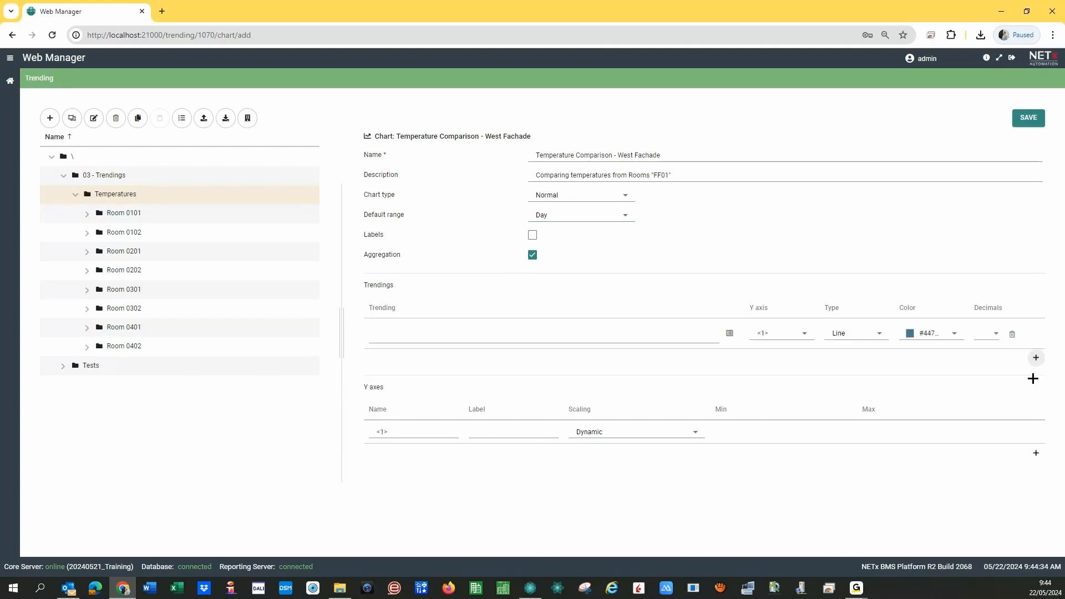
click(1035, 358)
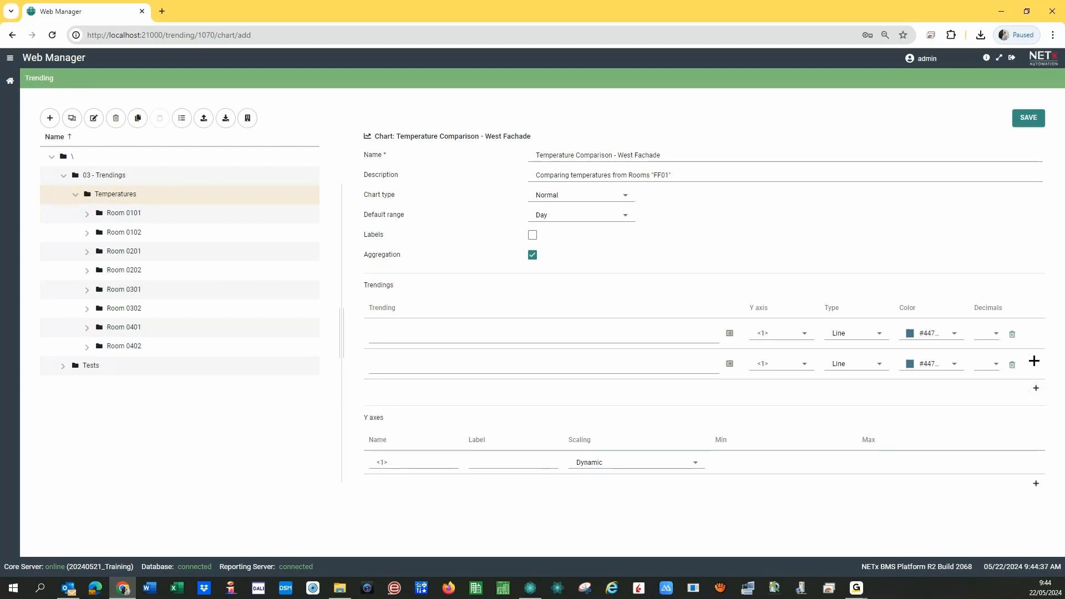
click(1036, 395)
click(1034, 418)
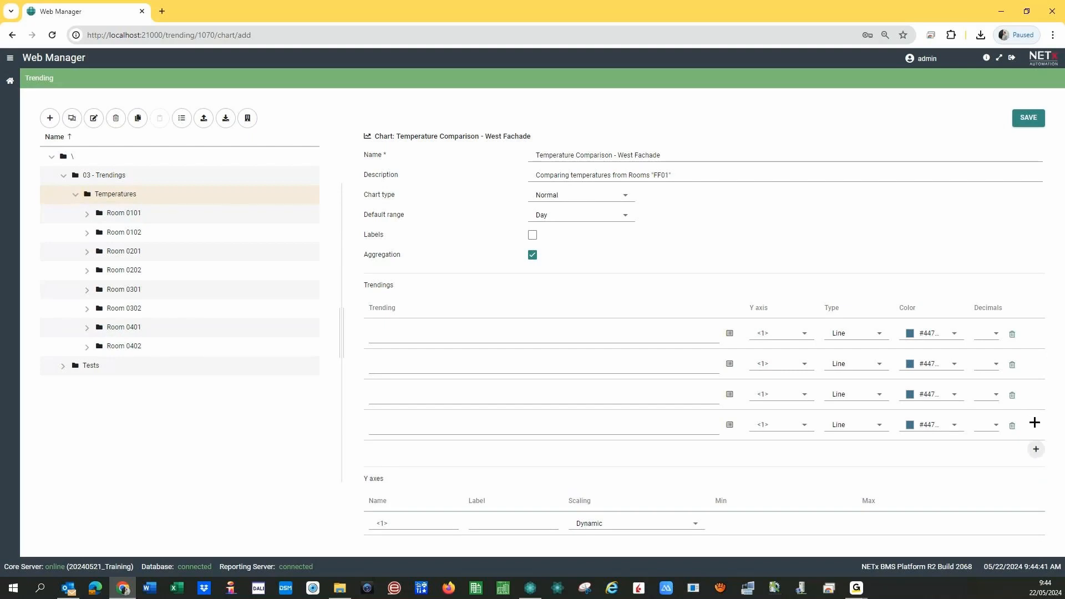
- Colour the first trending red and the second trending green
click(956, 339)
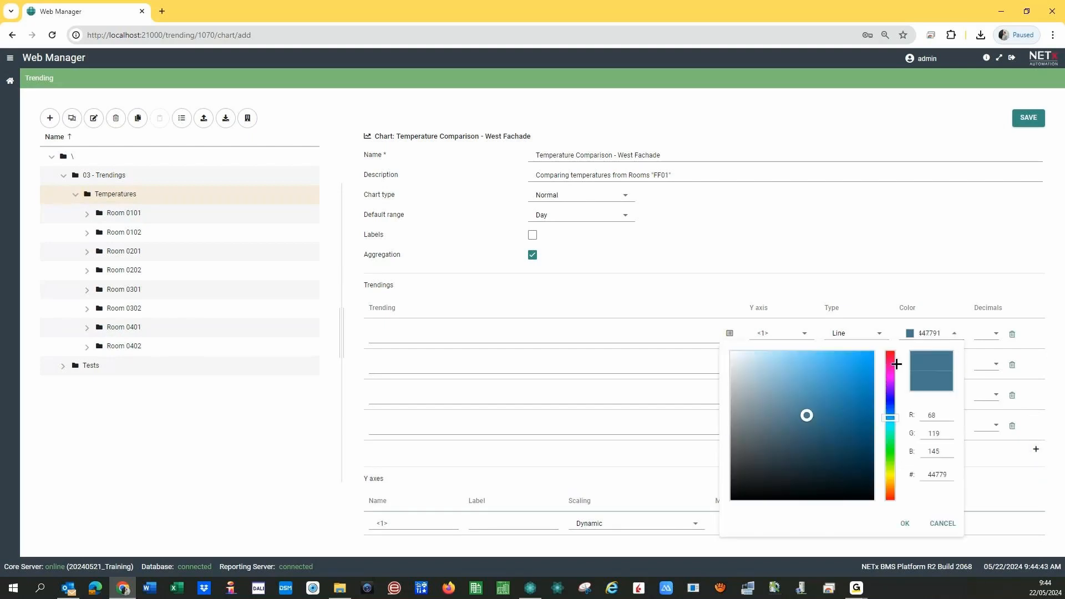
click(891, 355)
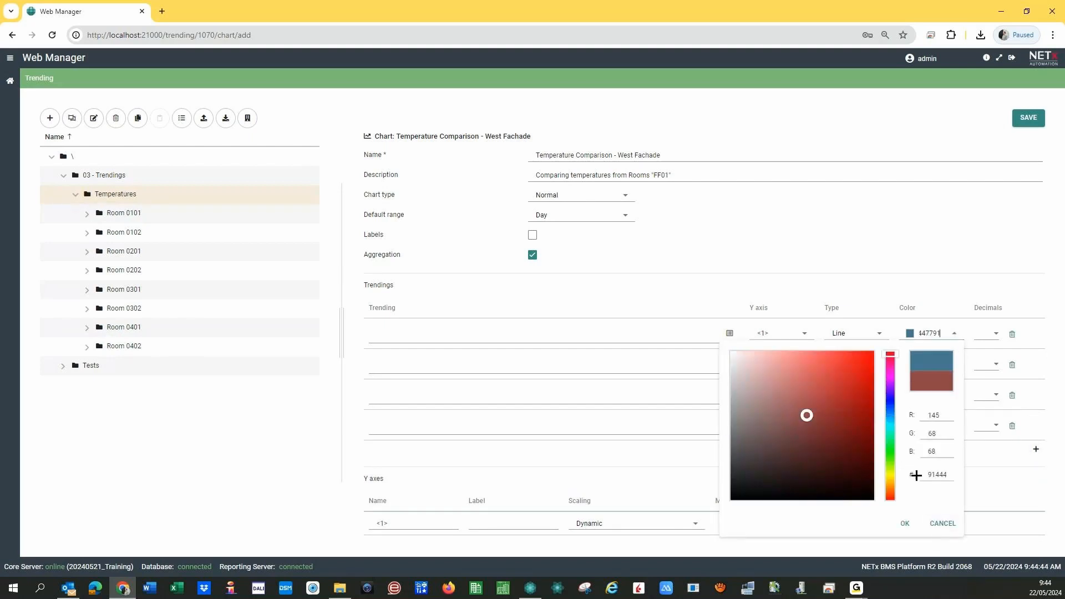
click(905, 523)
click(916, 363)
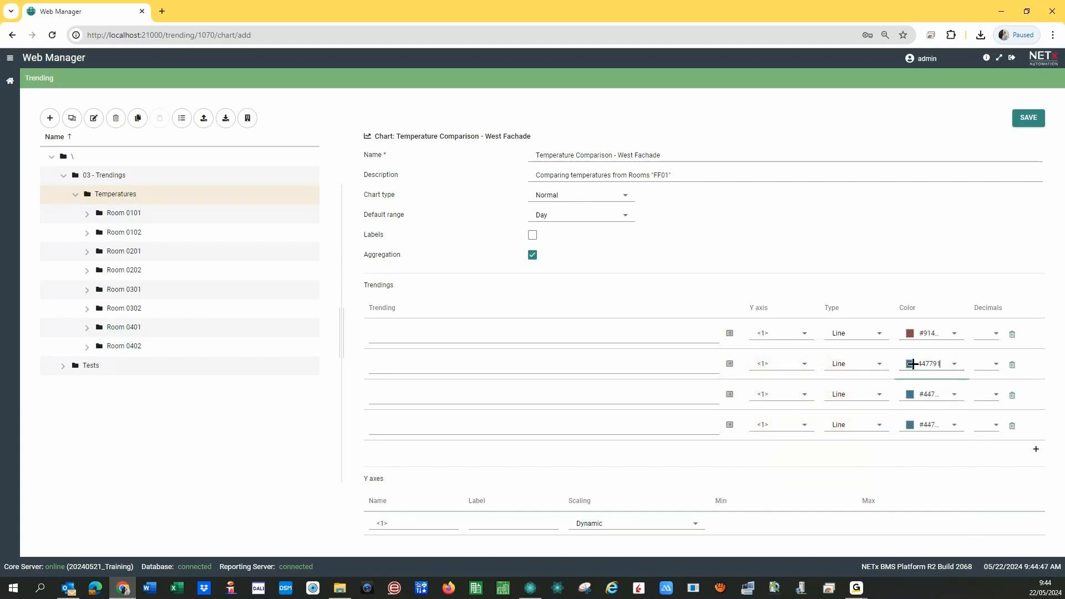
click(956, 365)
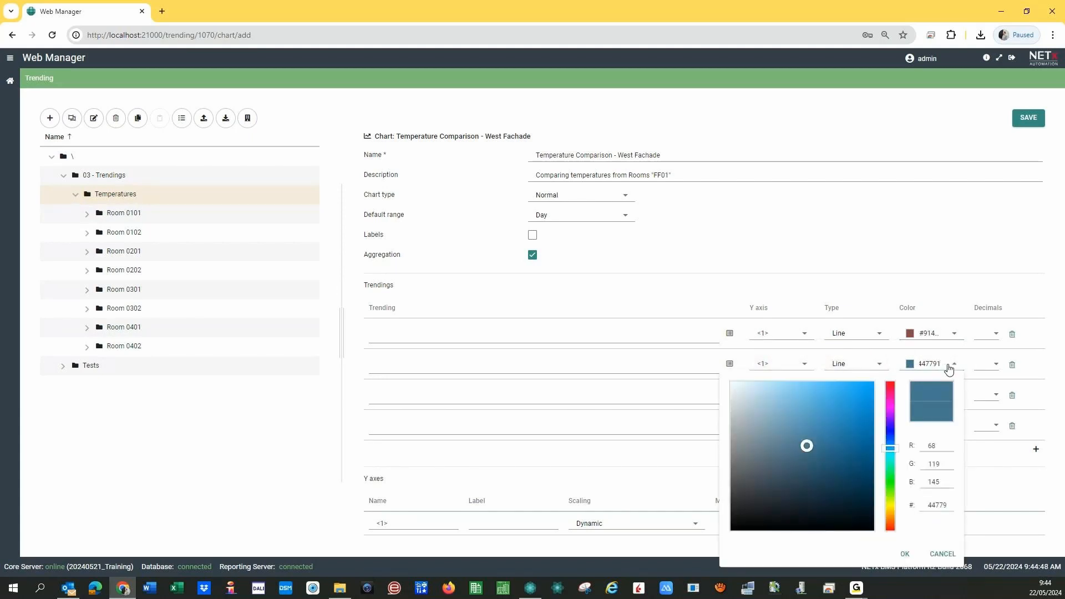
click(889, 475)
click(864, 389)
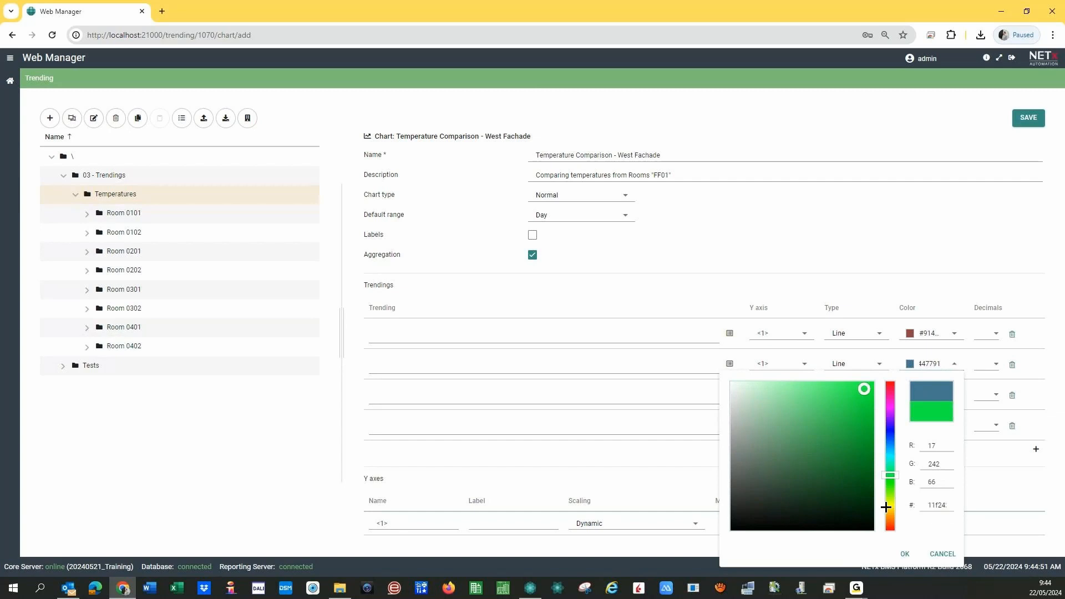
click(903, 554)
- Colour the third trending blue and the fourth trending yellow
click(954, 394)
click(889, 254)
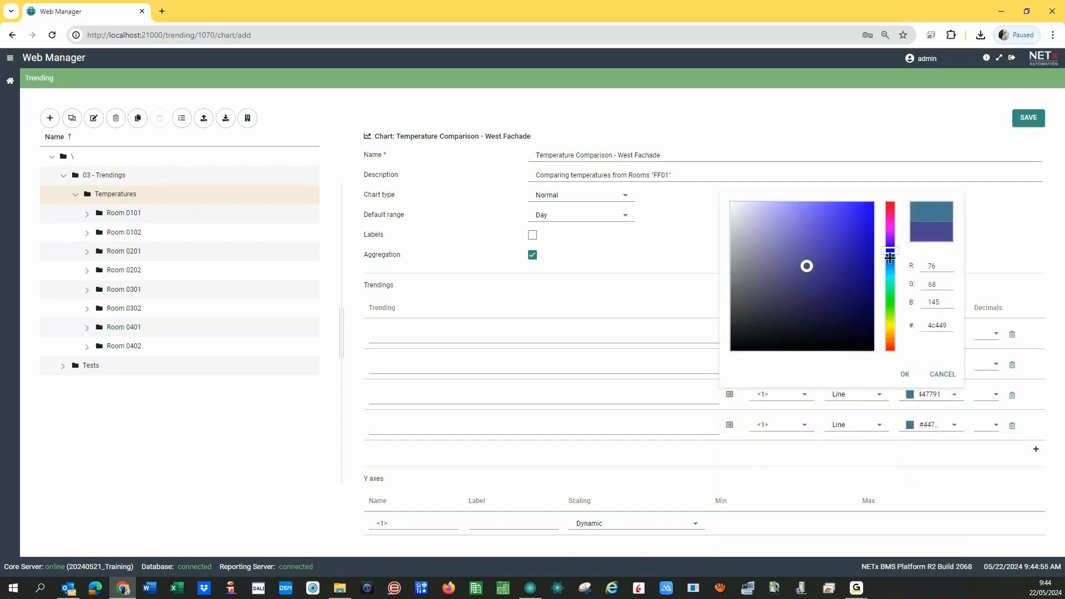
click(890, 258)
click(847, 210)
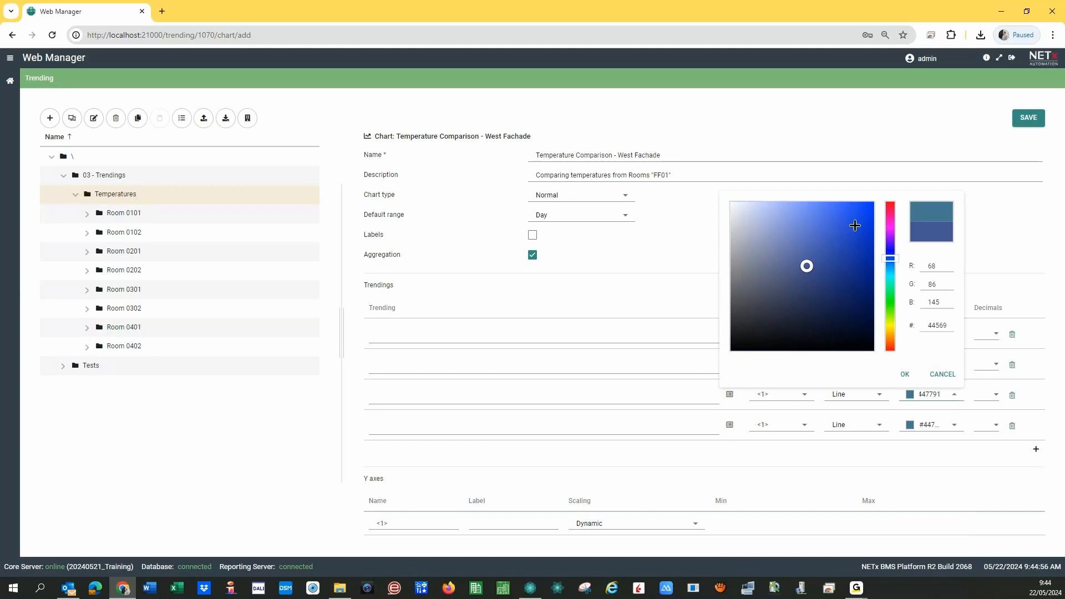
click(904, 374)
click(954, 426)
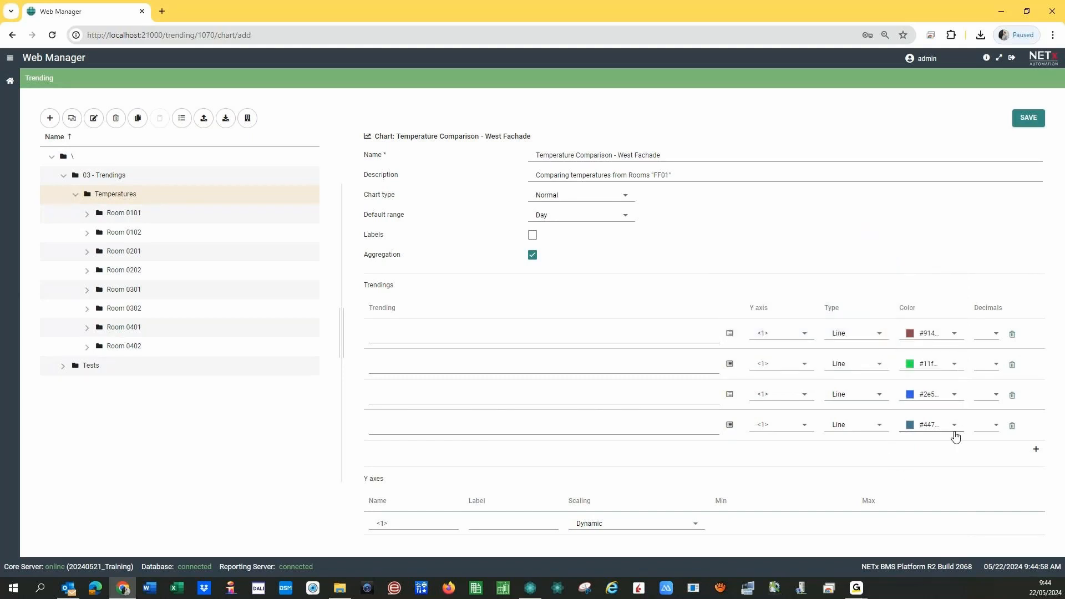
click(954, 434)
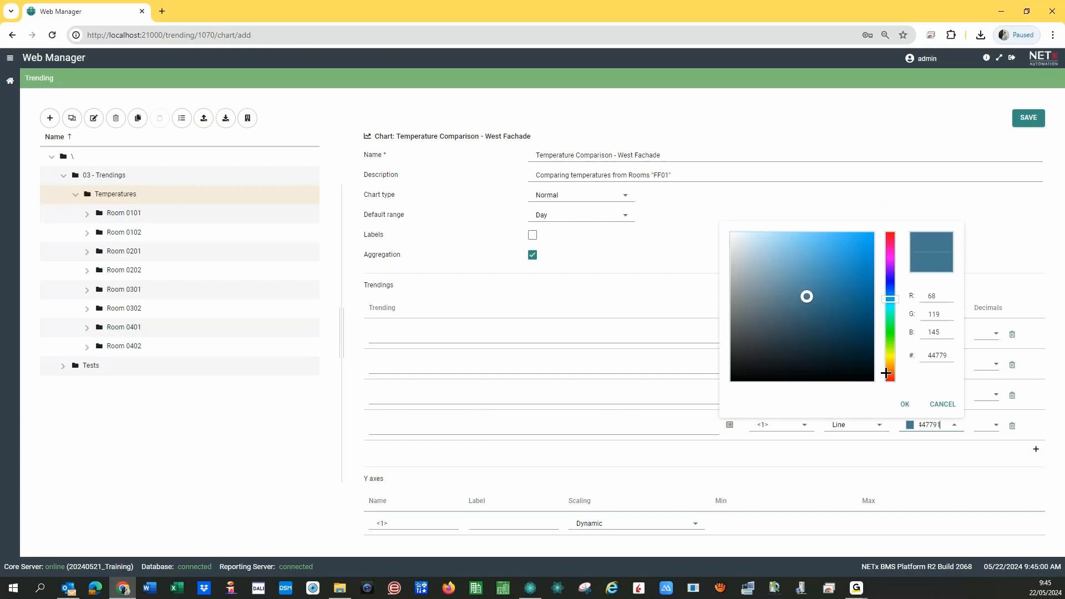
click(890, 356)
click(857, 240)
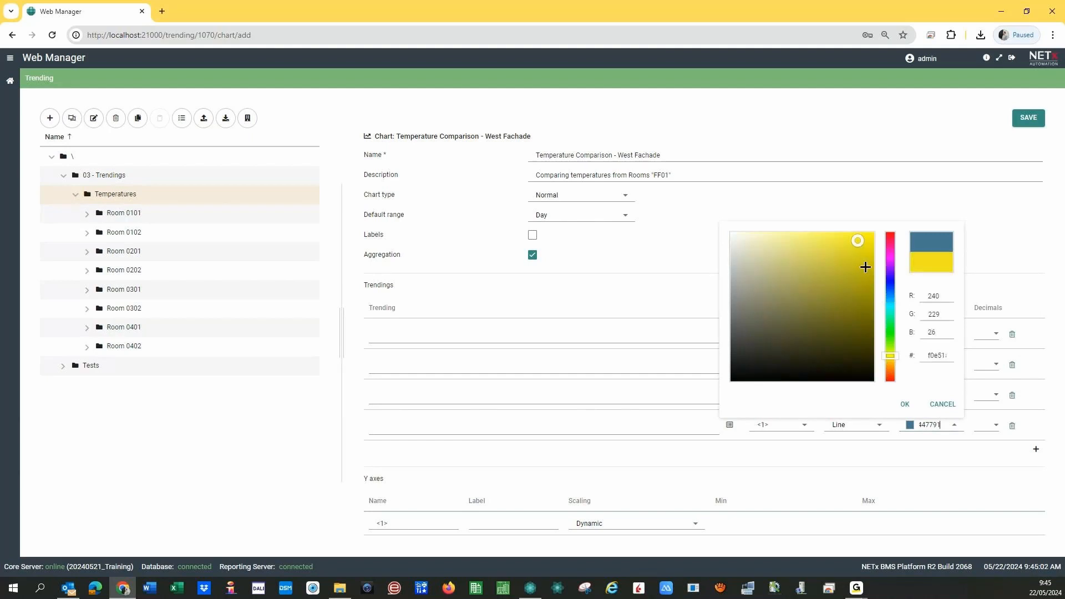
click(904, 404)
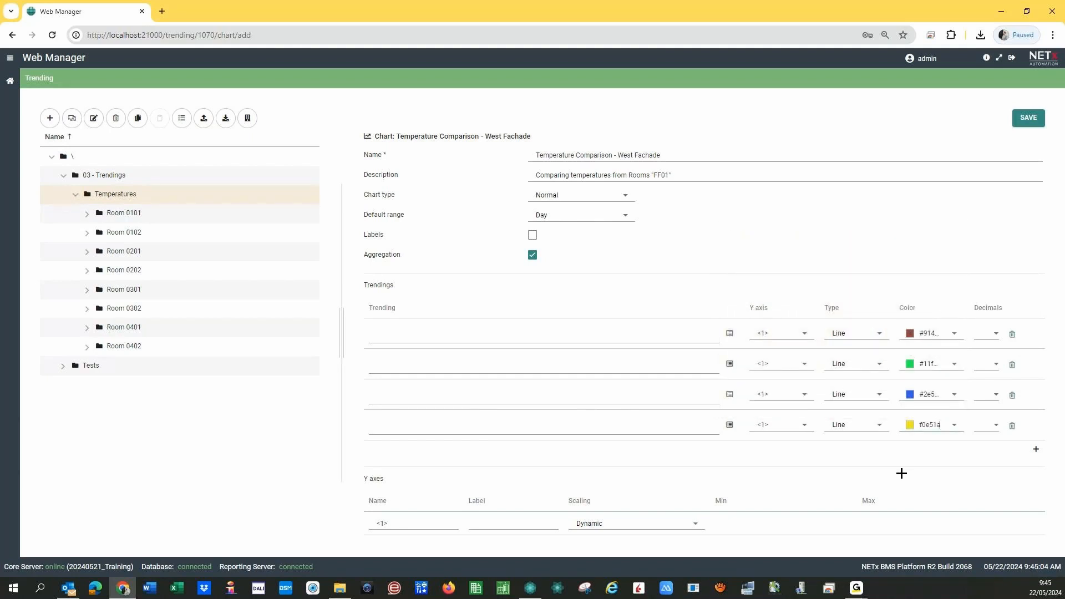
- Link the first trending row to the Temperature at Room 0101 trending
click(729, 333)
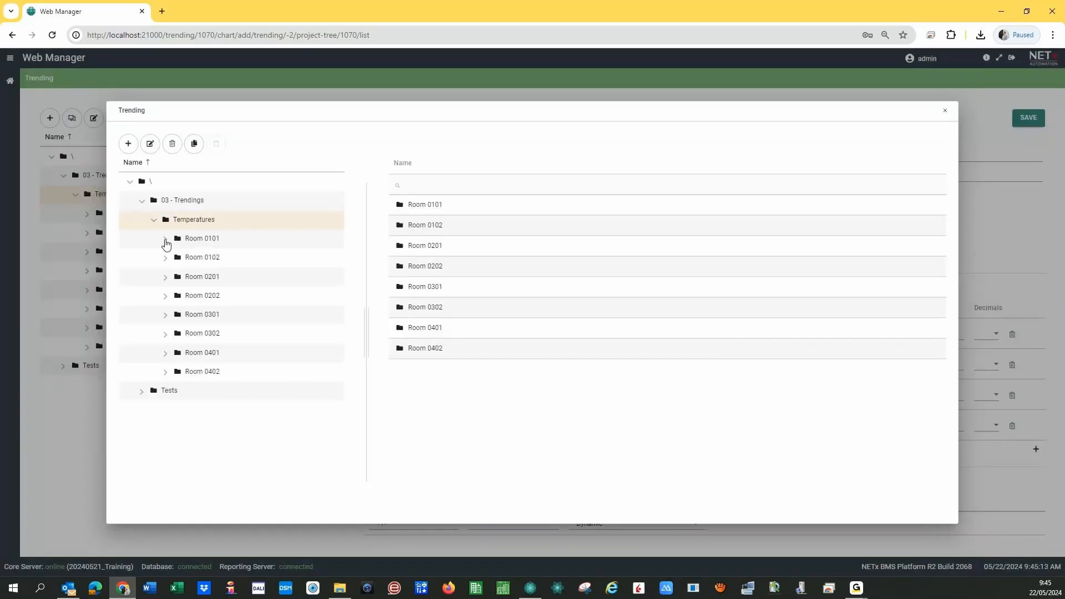
click(165, 240)
click(208, 258)
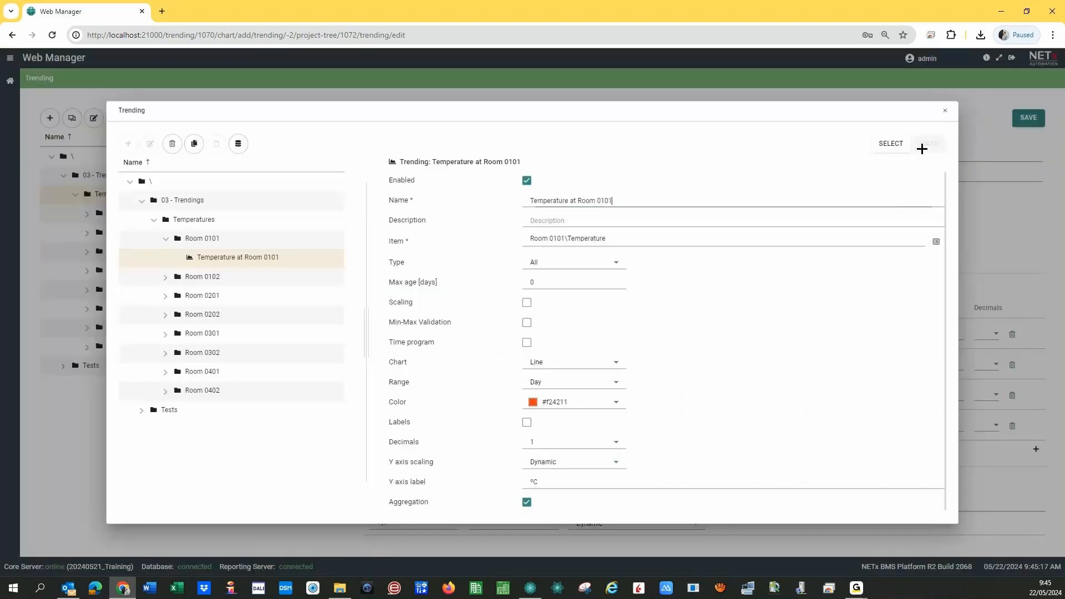
click(891, 149)
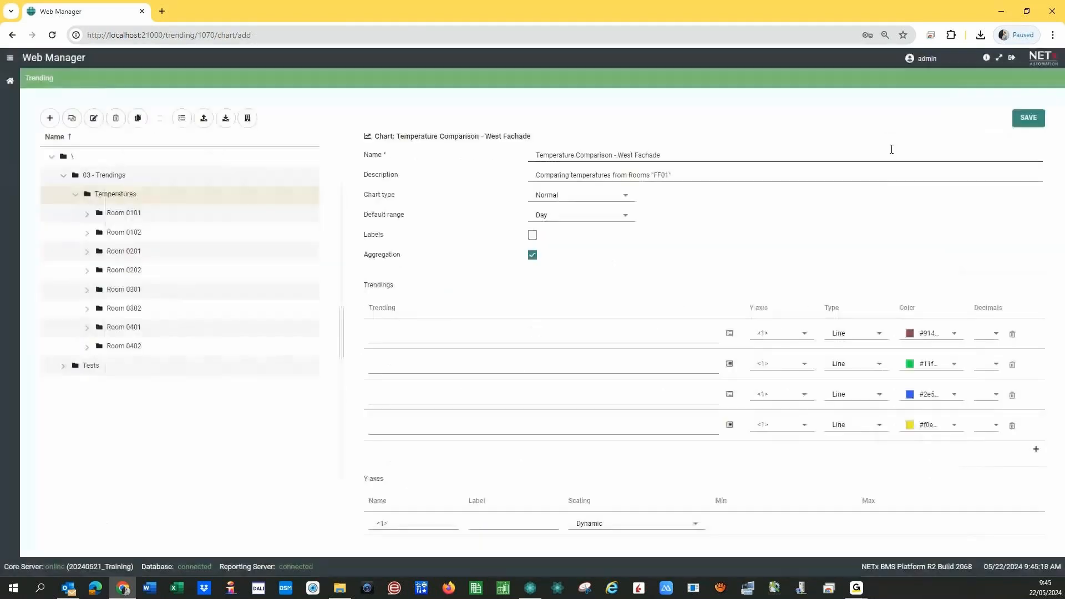
- Link the second trending row to the Temperature at Room 0201 trending
click(729, 364)
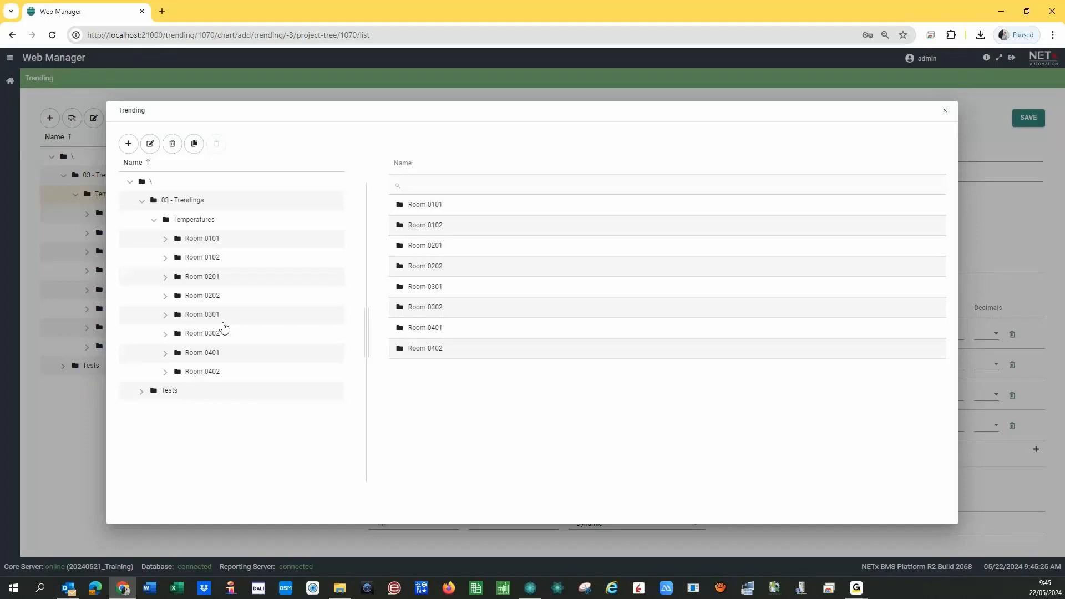
click(165, 277)
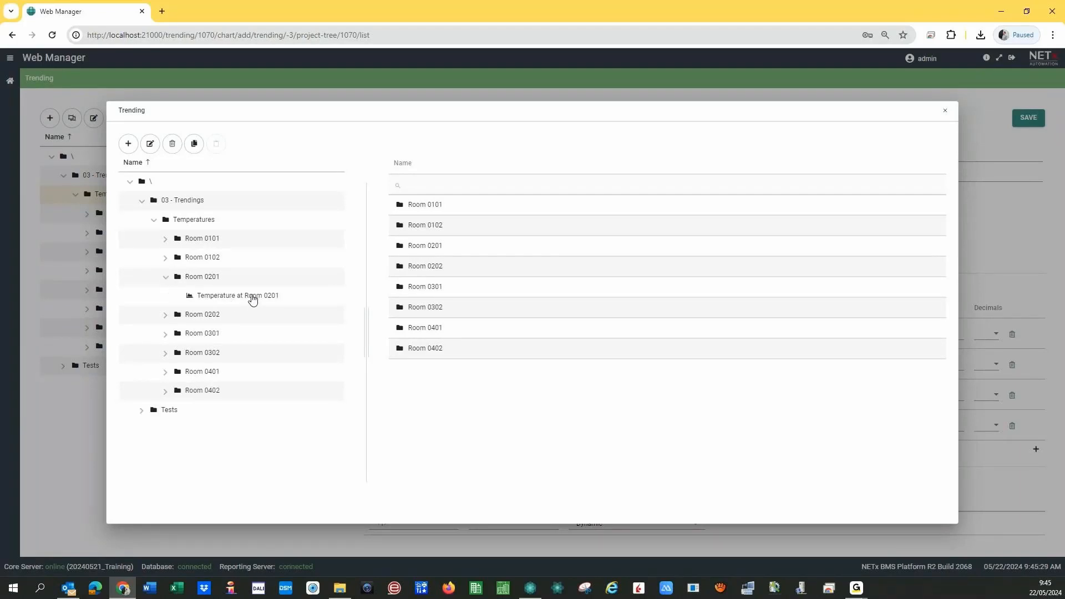
double_click(270, 297)
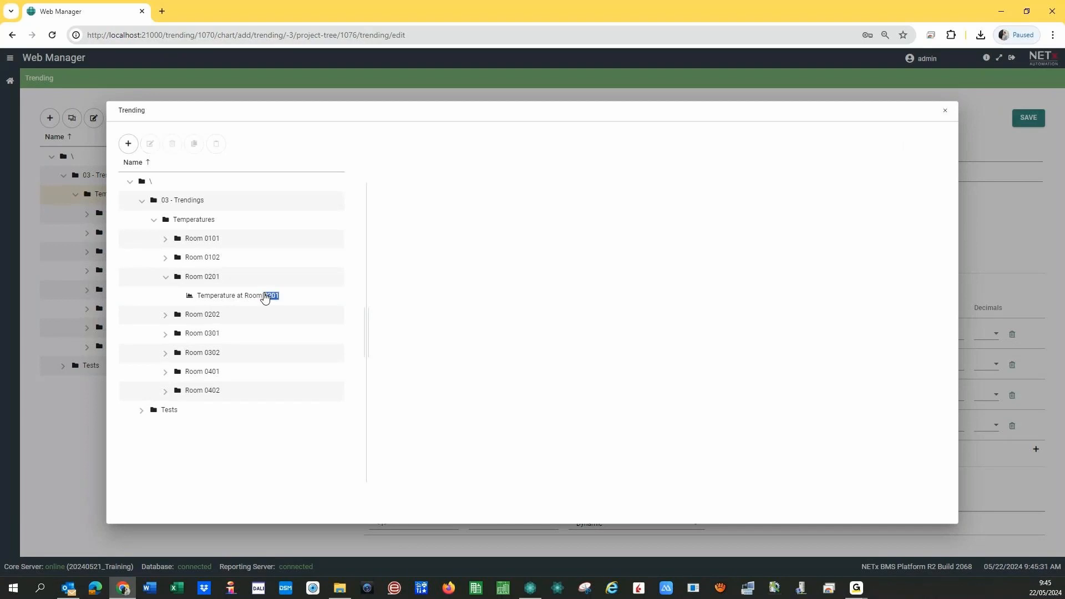
click(899, 146)
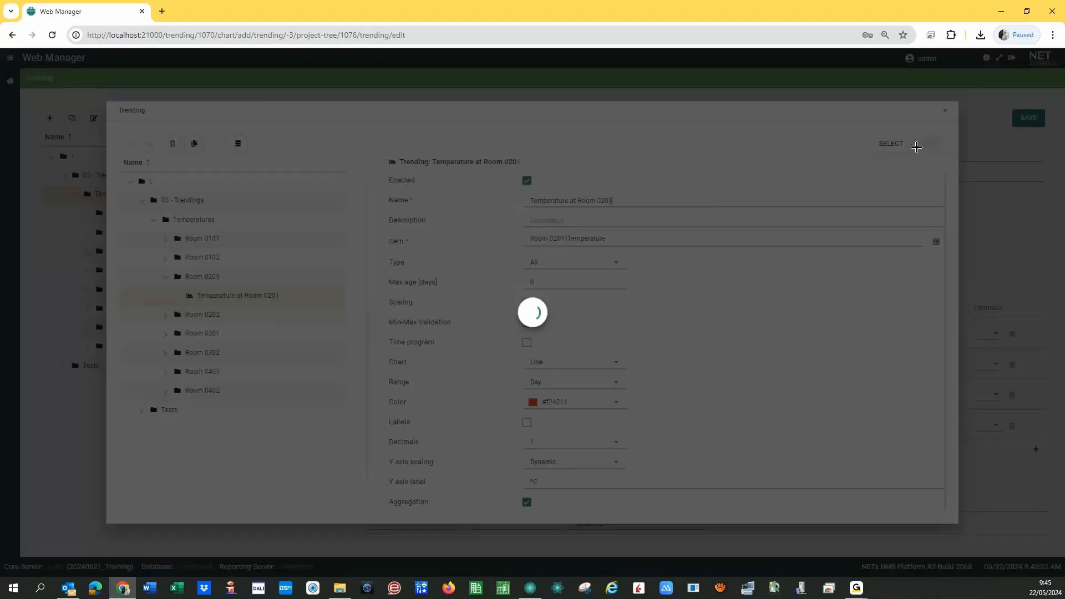
click(890, 145)
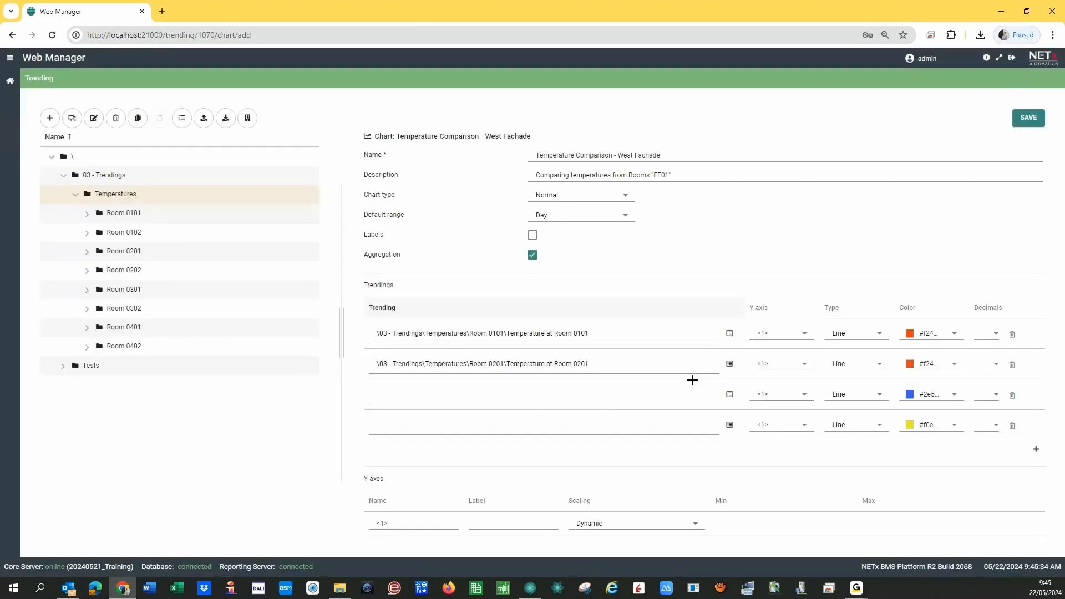
- Link the third trending row to the Temperature at Room 0301 trending
click(730, 395)
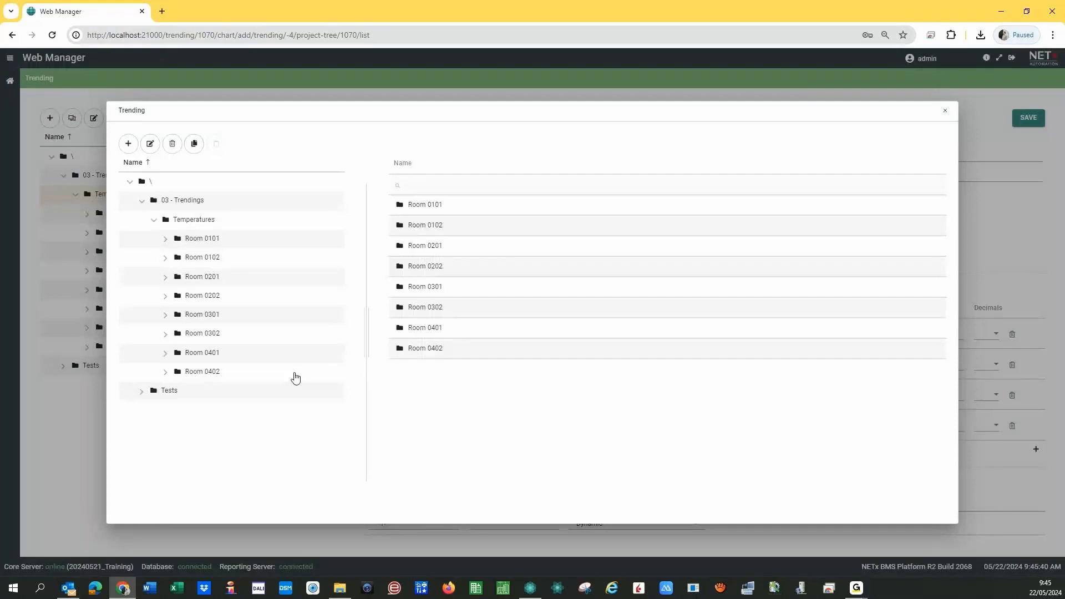
click(165, 315)
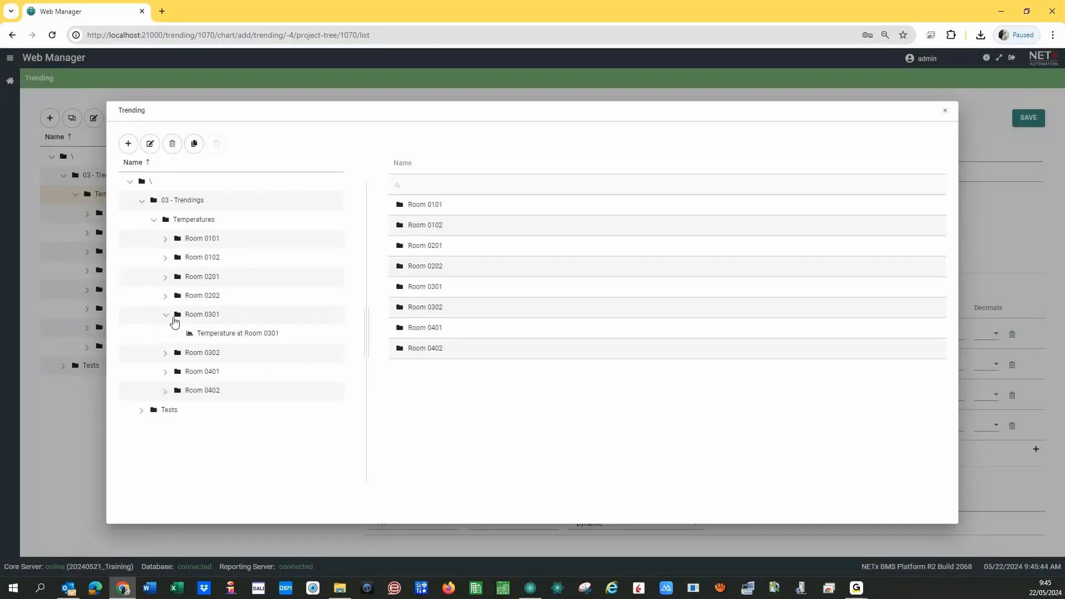
click(246, 336)
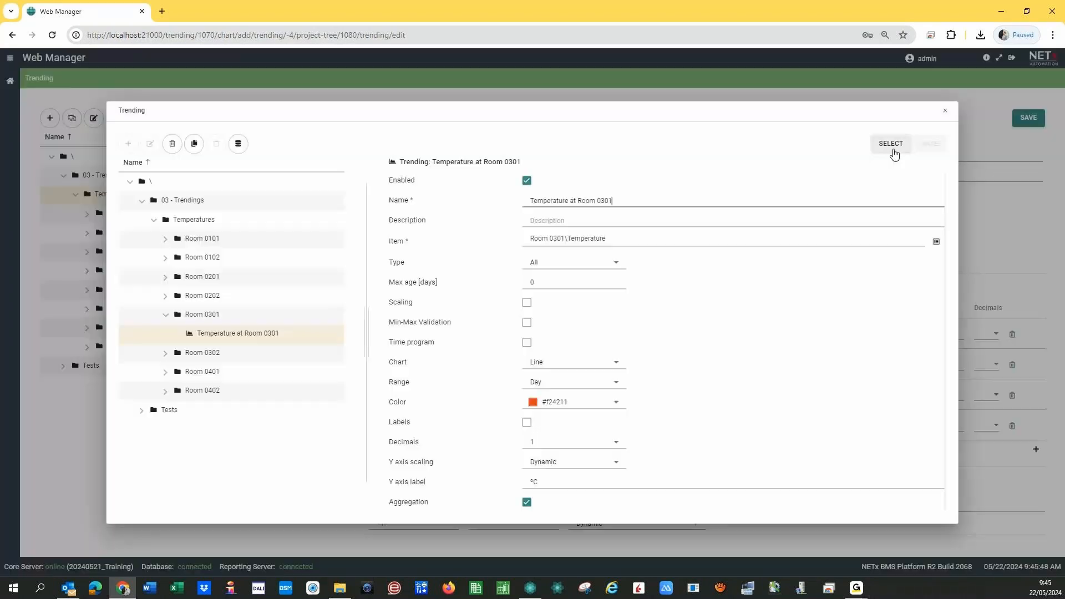
click(891, 145)
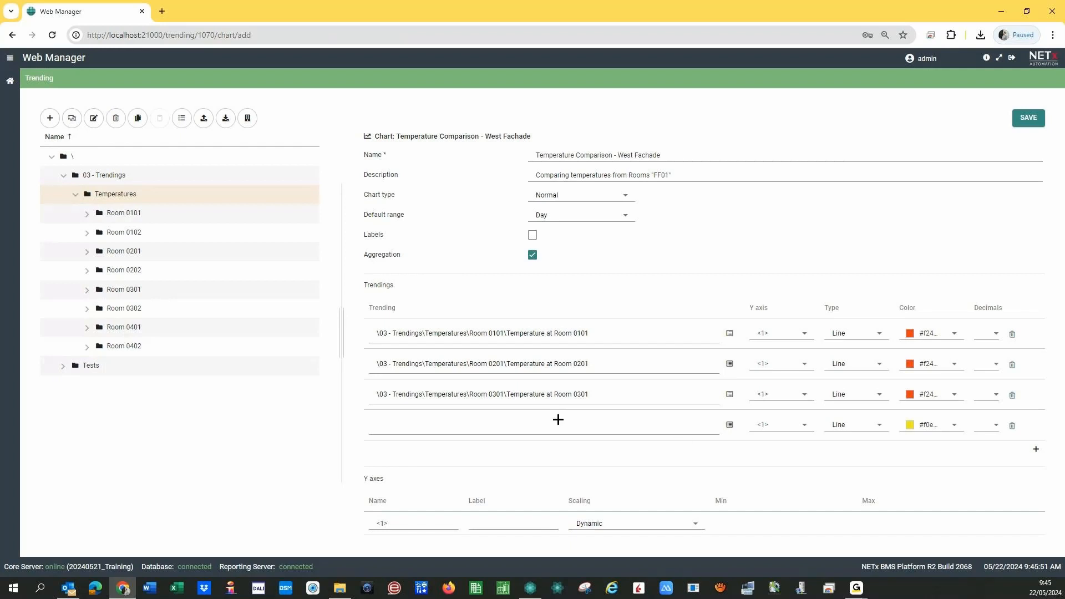
triple_click(441, 398)
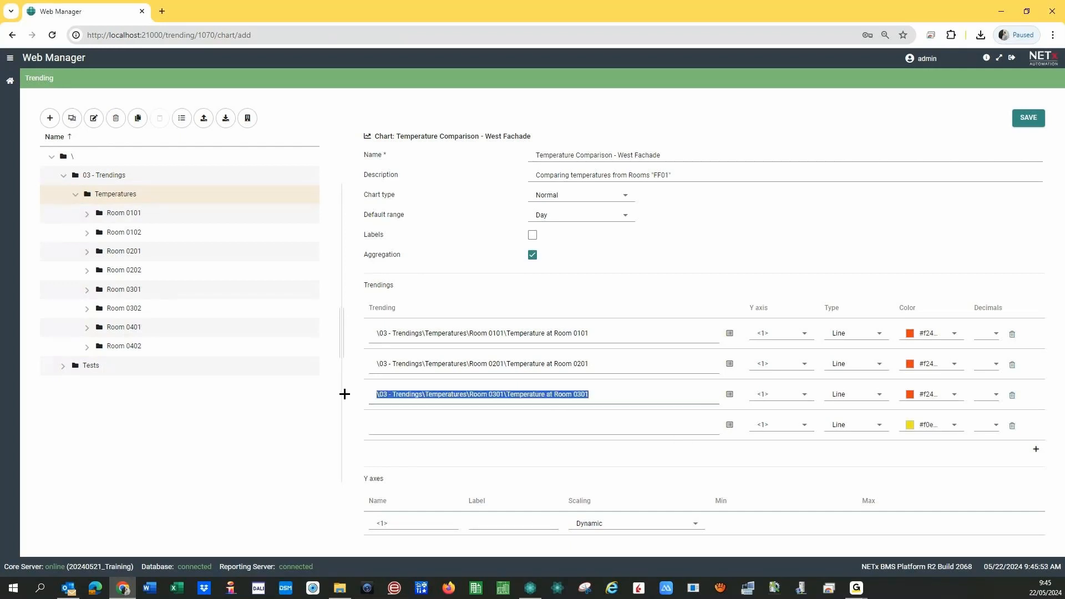
- Link the fourth trending row to the Temperature at Room 0401 trending
click(384, 425)
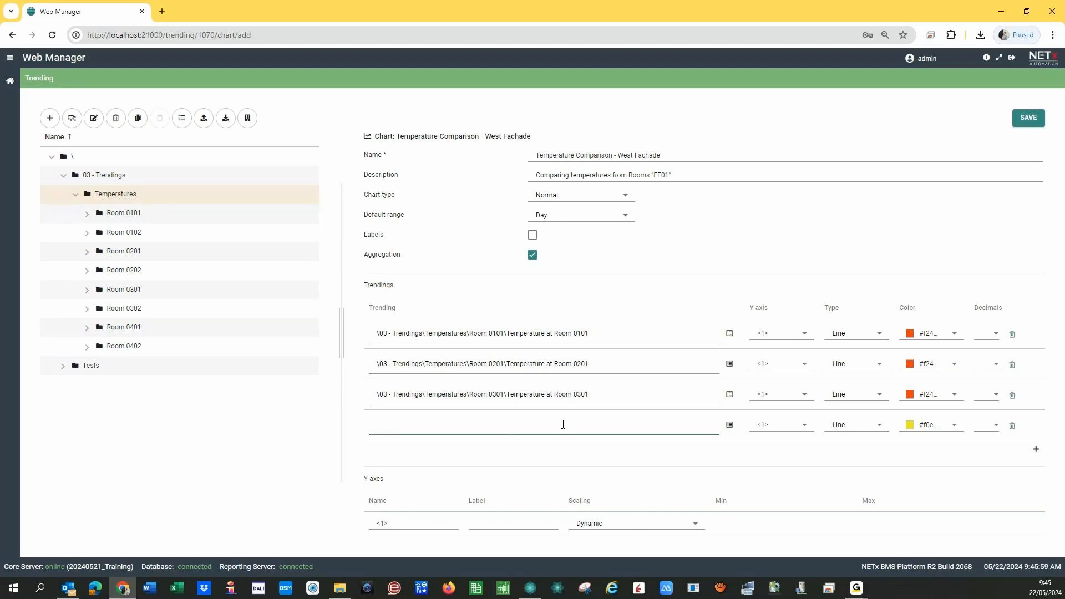
click(730, 426)
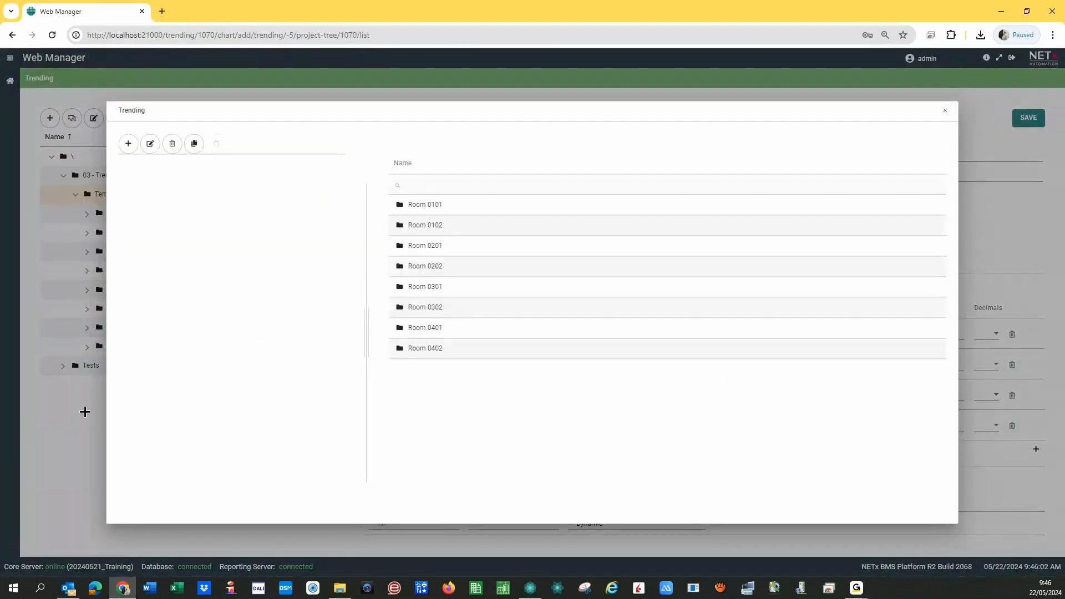
click(166, 354)
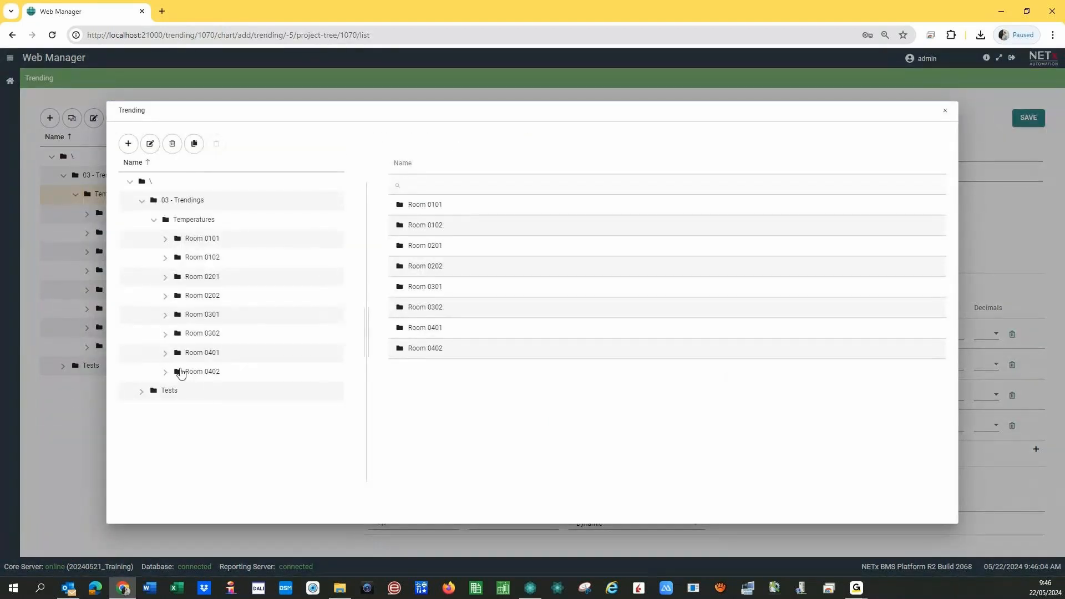
click(241, 376)
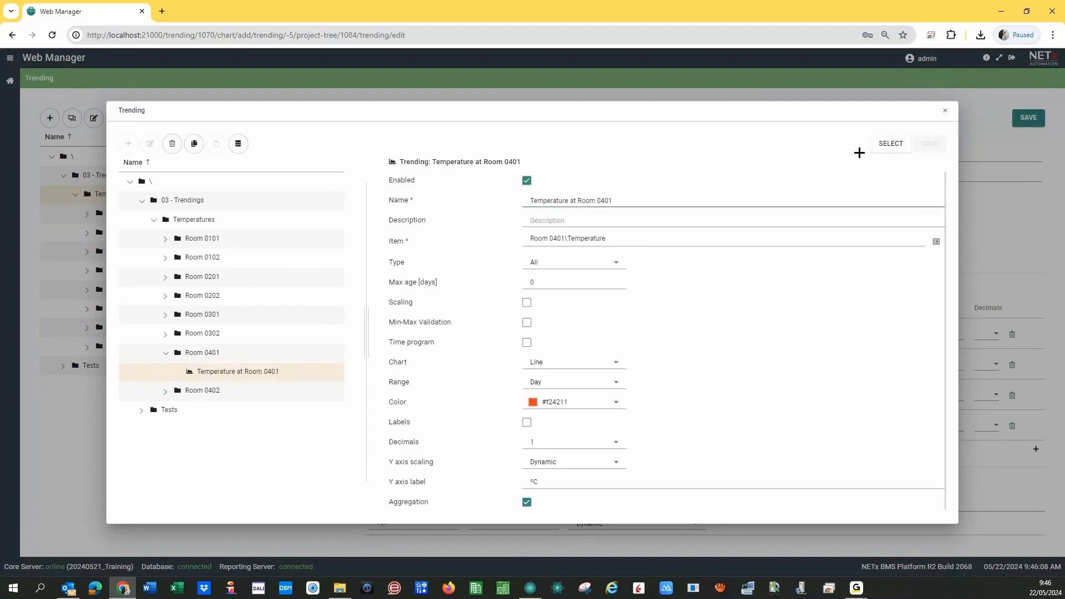
click(873, 148)
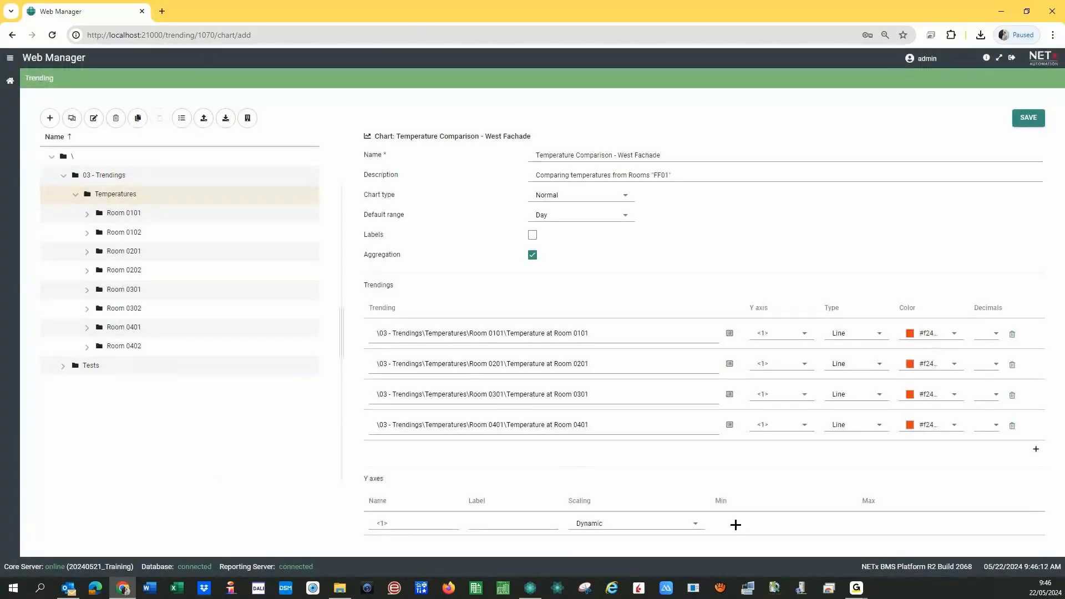
- Label the Y axis °C, save the chart, and colour the Room 0201 line green
click(491, 520)
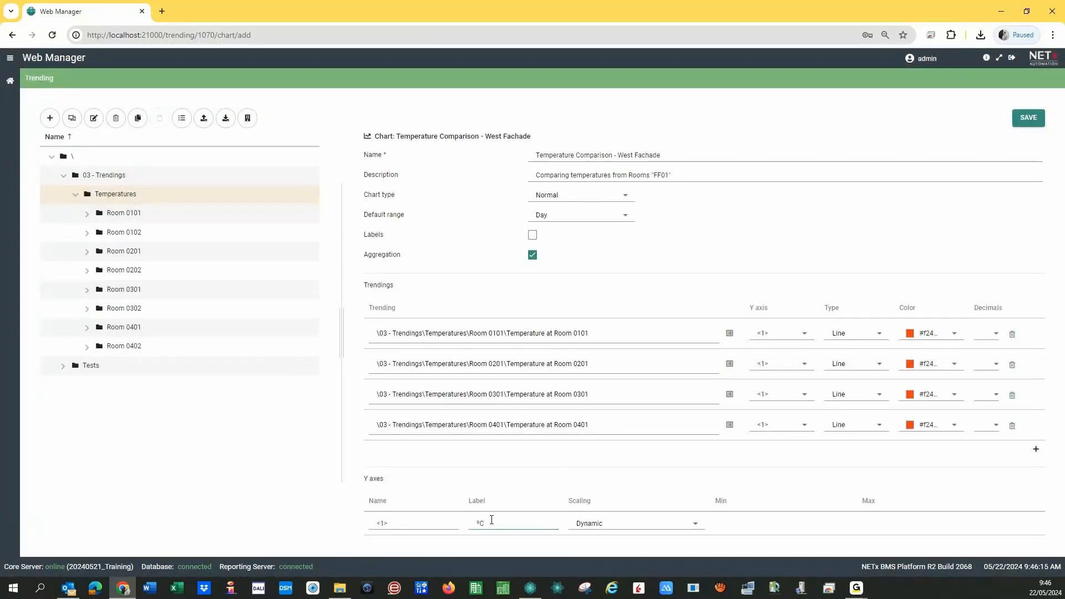
click(1027, 120)
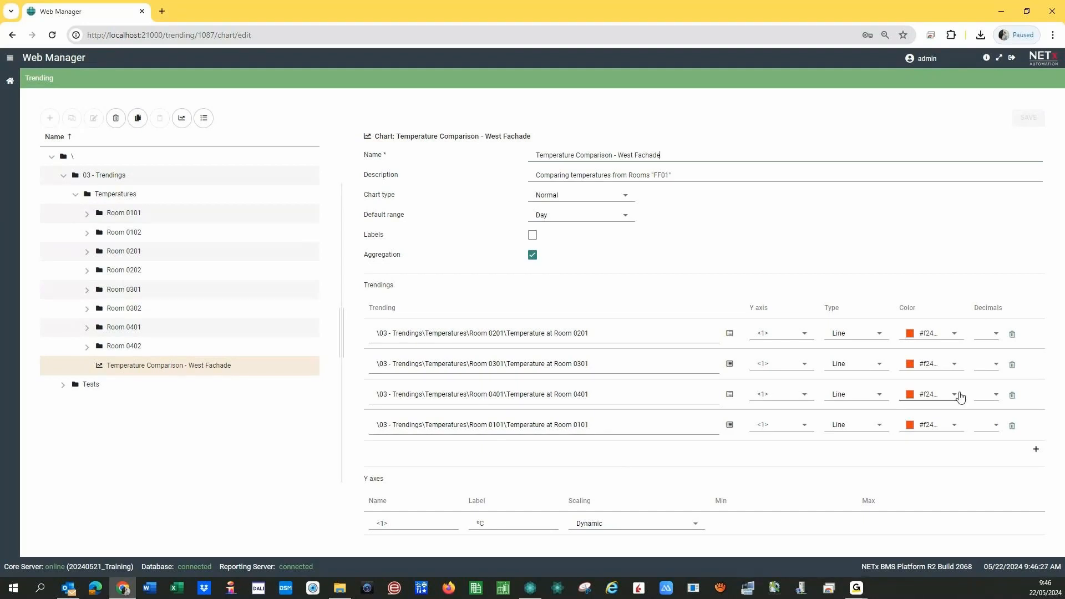
click(954, 338)
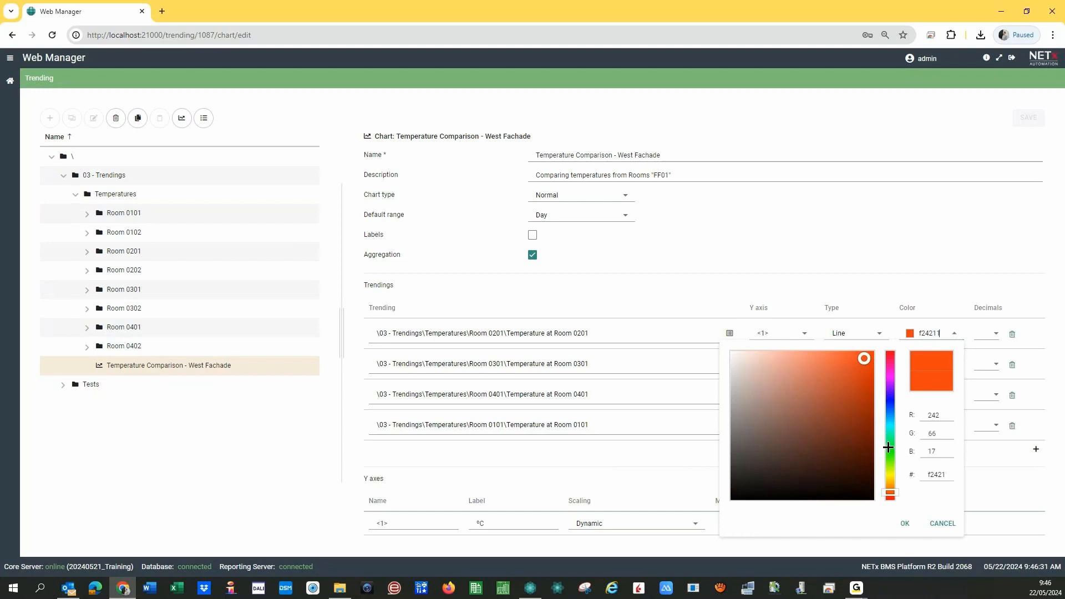
click(889, 447)
click(852, 364)
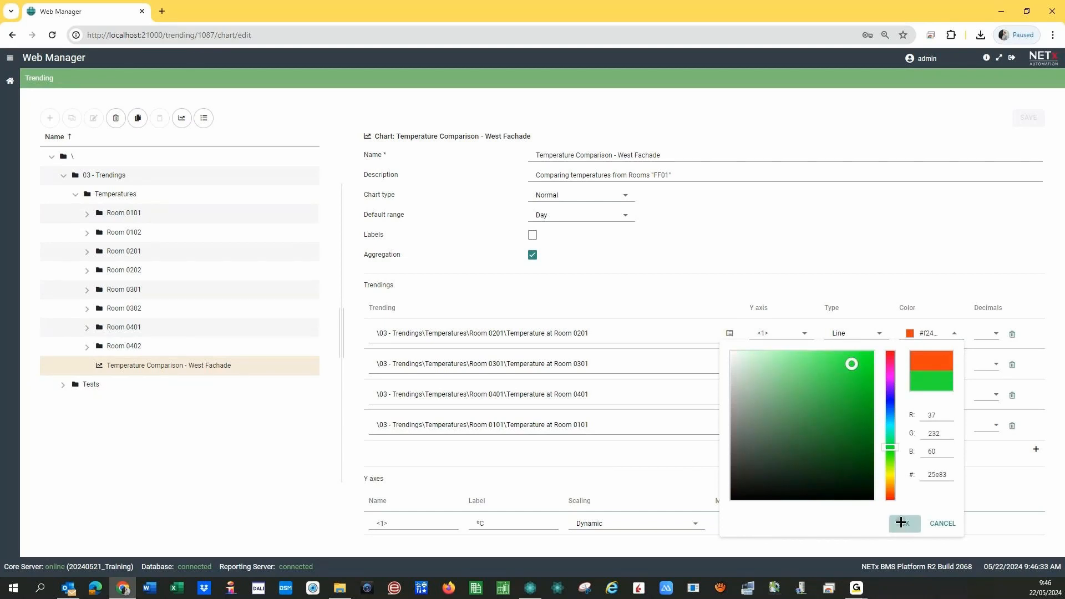
click(901, 522)
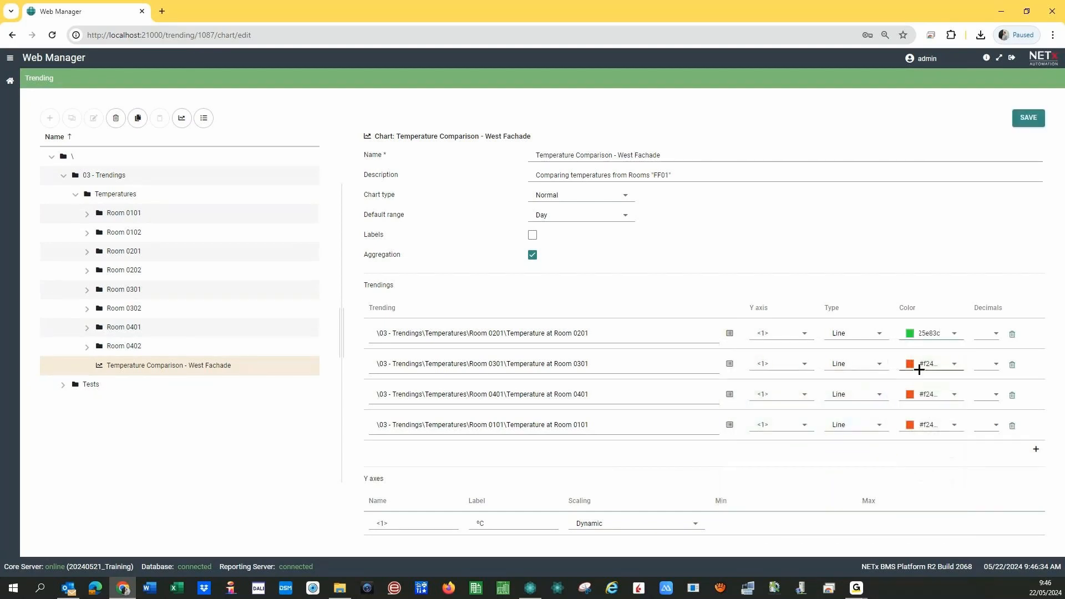
- Colour the Room 0301 line blue and the Room 0401 line yellow, then save
click(954, 364)
click(886, 443)
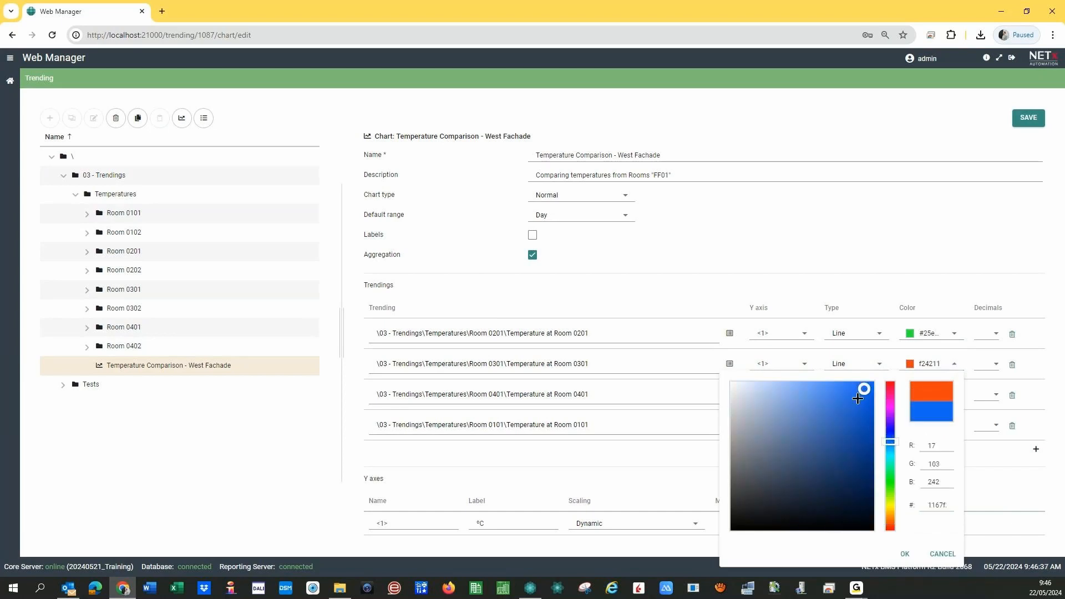
click(905, 554)
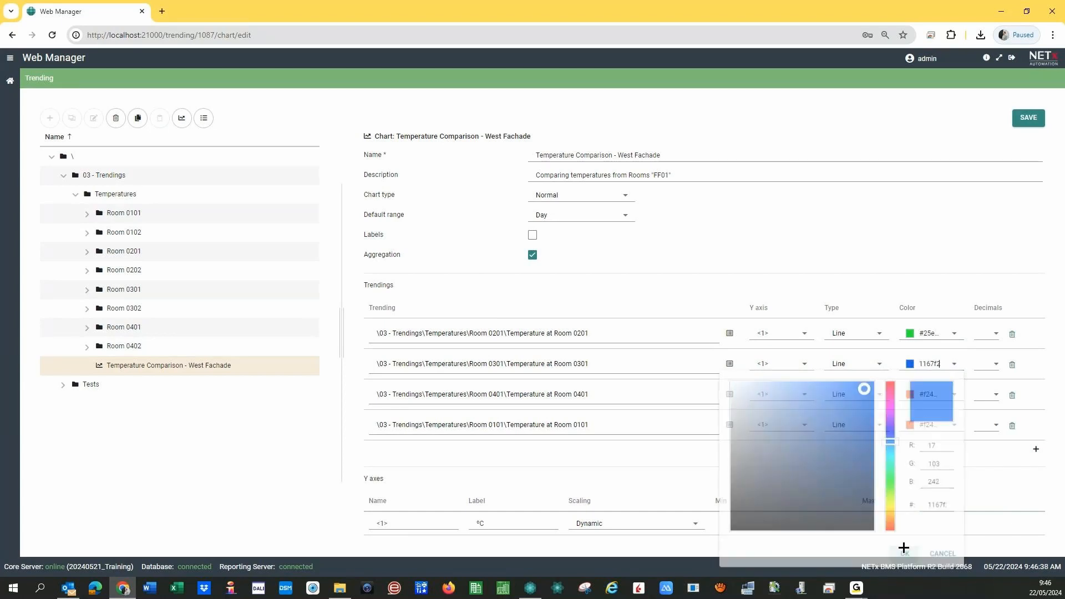
click(955, 395)
click(890, 328)
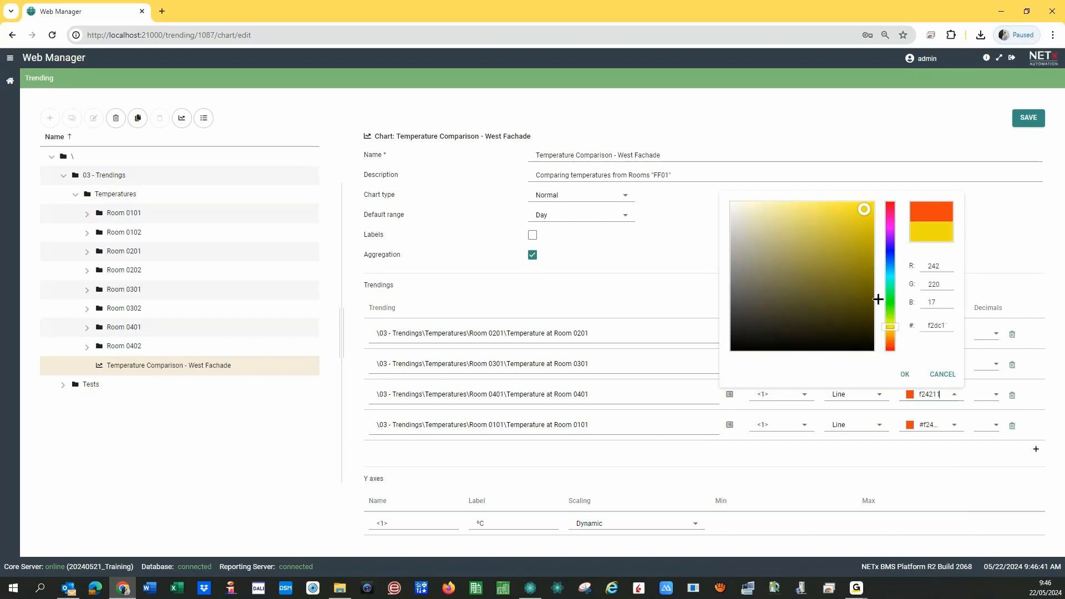
click(847, 209)
click(904, 374)
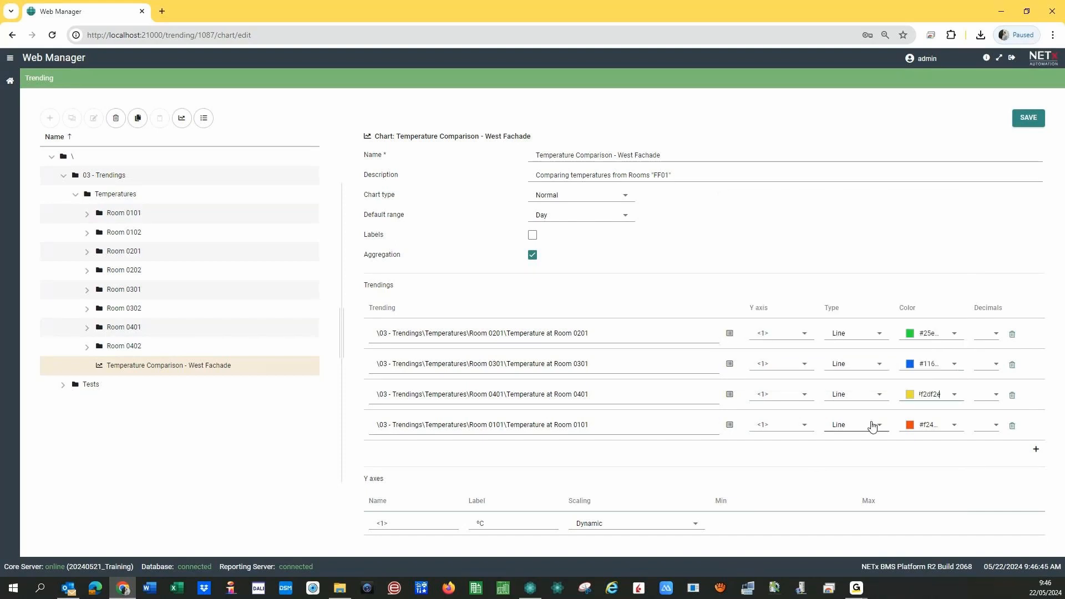
click(1025, 117)
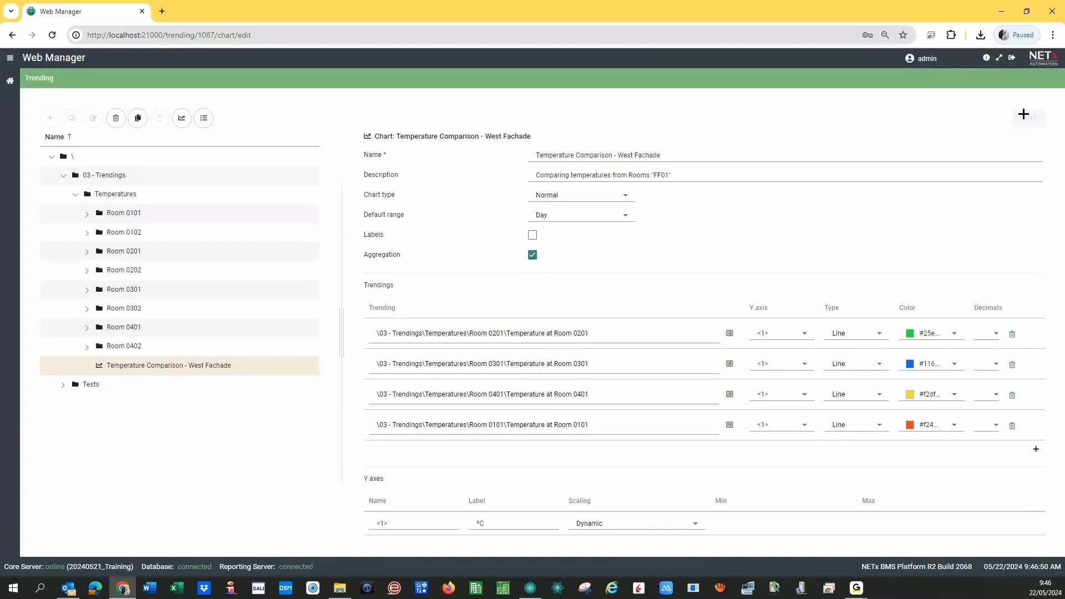
- Show the chart as a graph and toggle the Room 0201 and 0401 series off and on
click(182, 118)
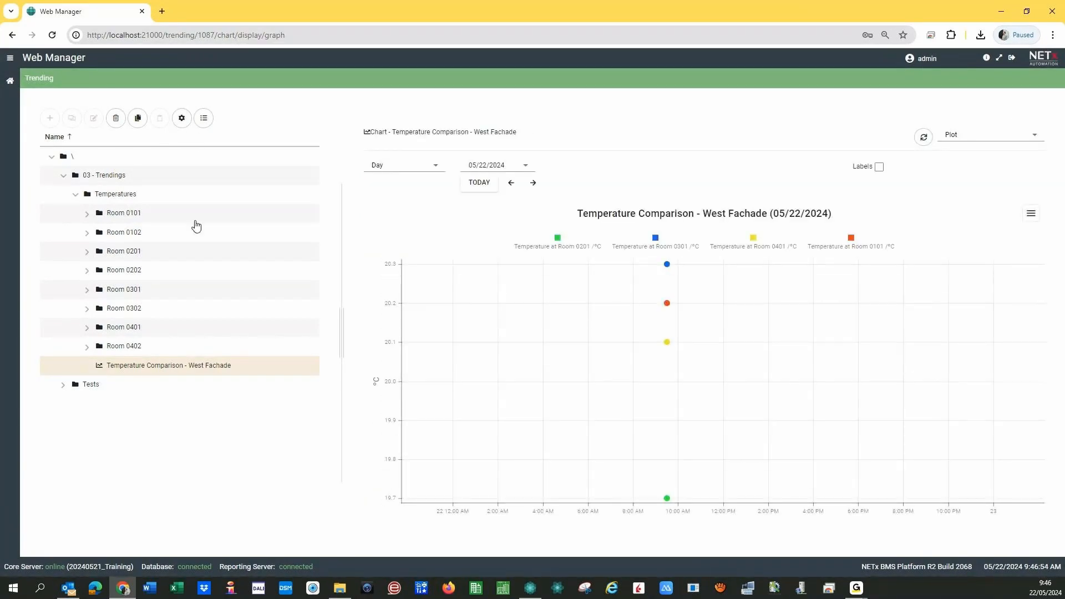
click(559, 247)
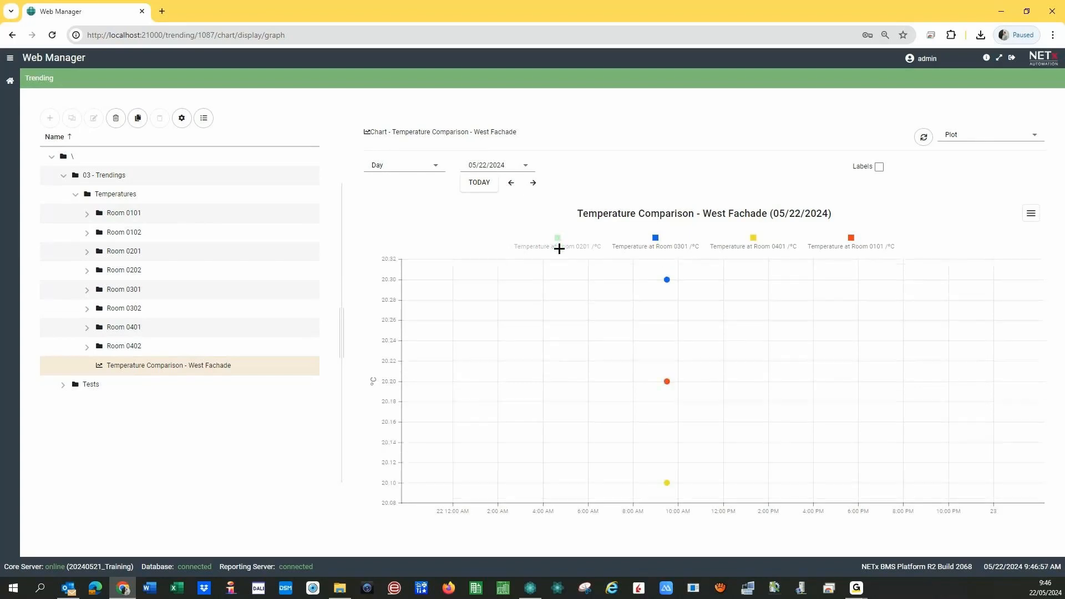
click(755, 238)
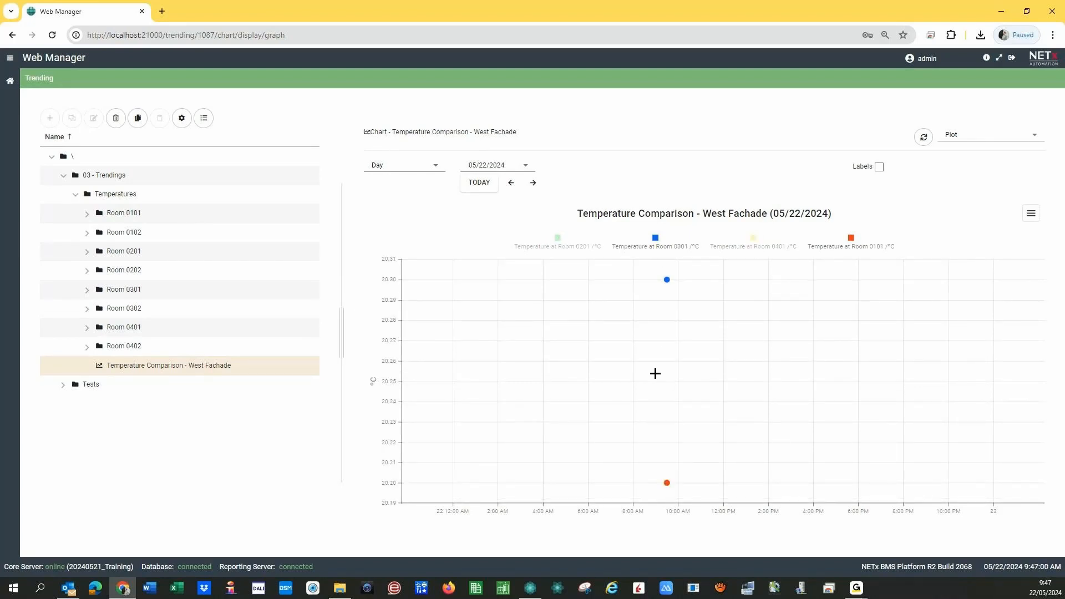
click(754, 240)
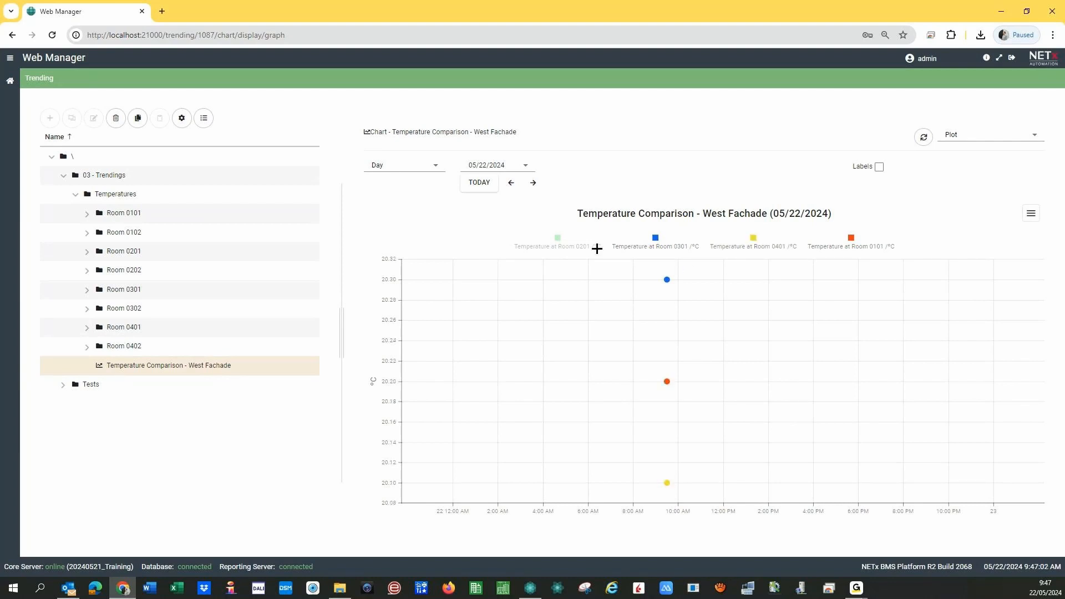
click(554, 240)
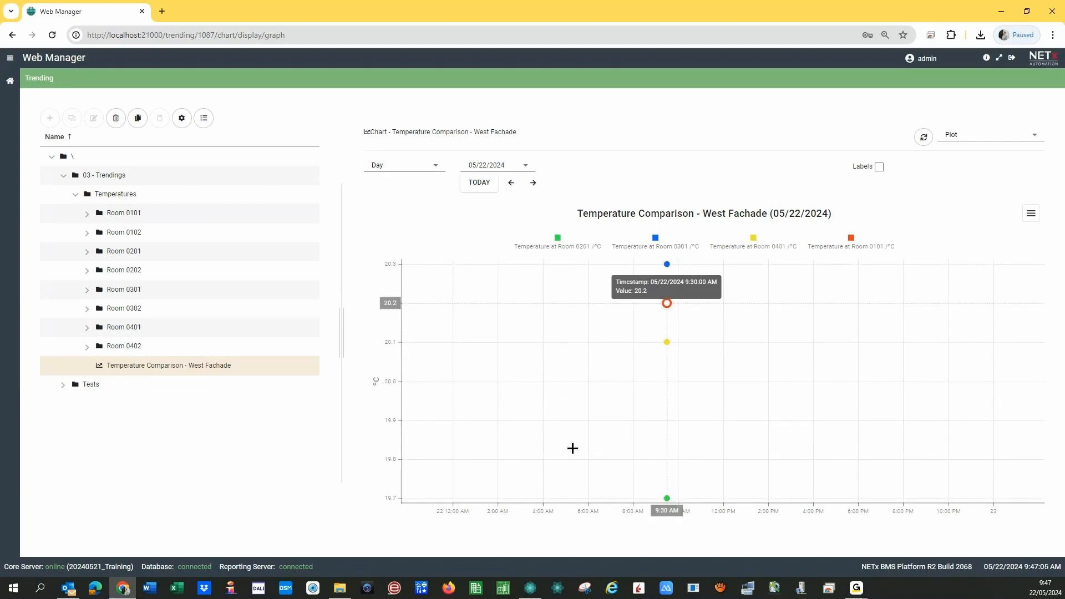
- Switch the graph's time period from Day to a custom date range
click(403, 167)
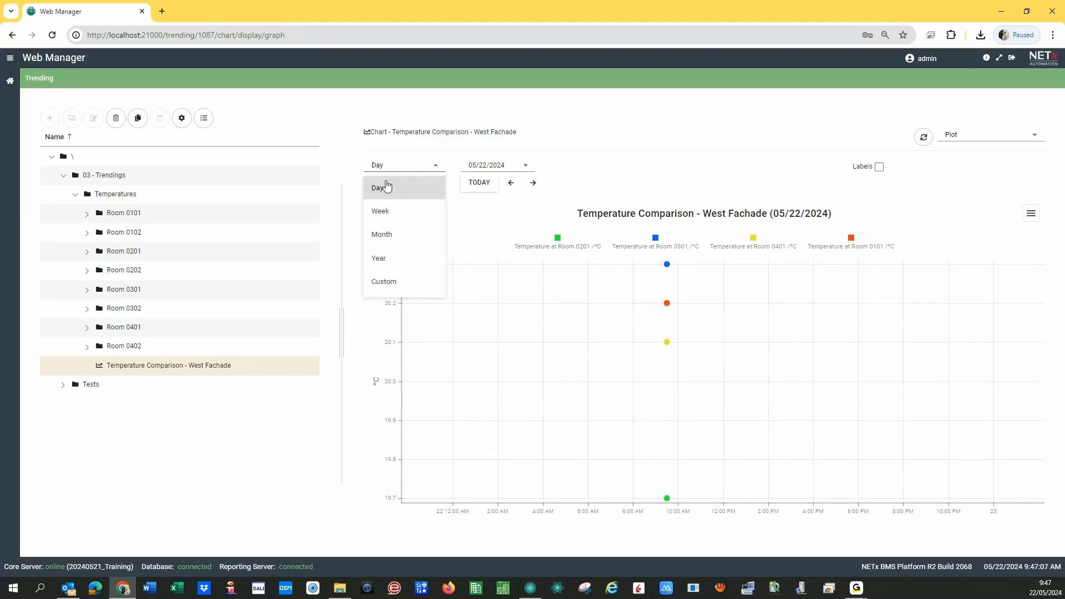
click(482, 229)
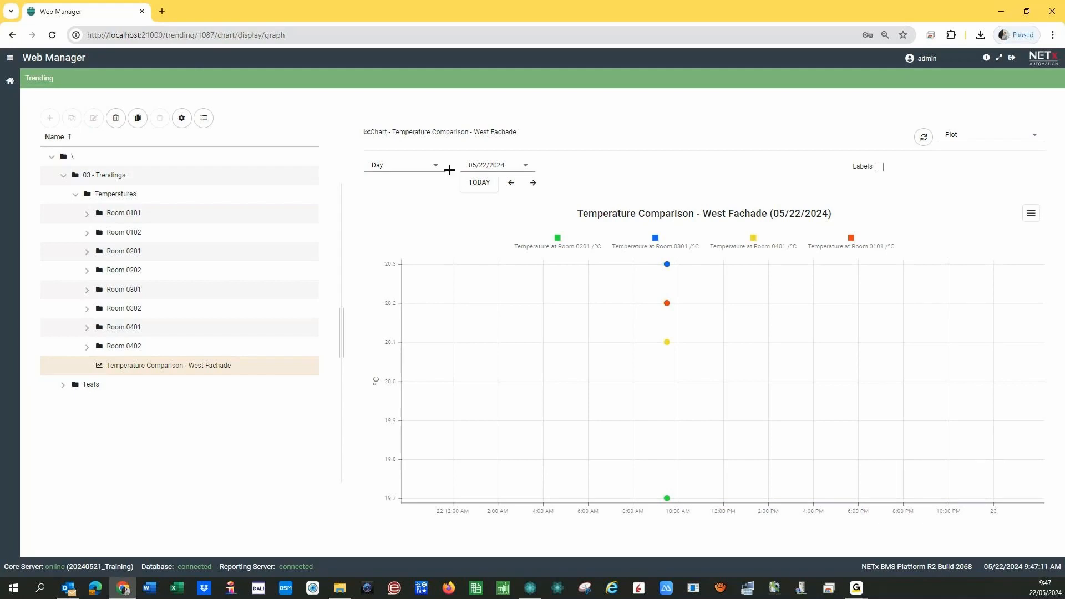
click(431, 167)
click(395, 280)
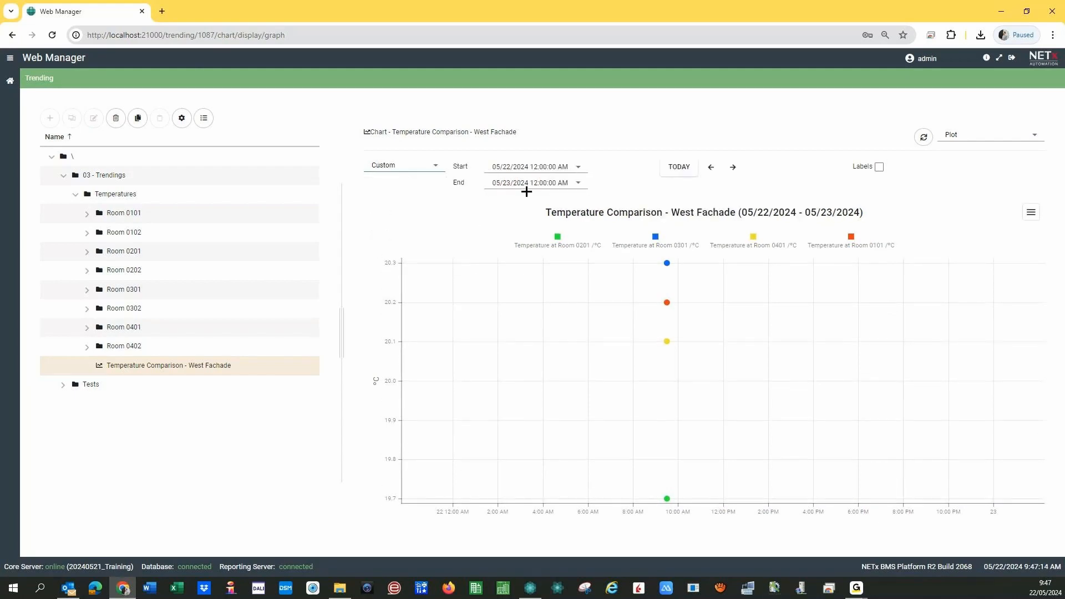
- Edit the range's start and end hours, then reset with TODAY to 12:00–1:00 AM, 05/22/2024
click(535, 167)
text(11)
click(510, 182)
key(Up)
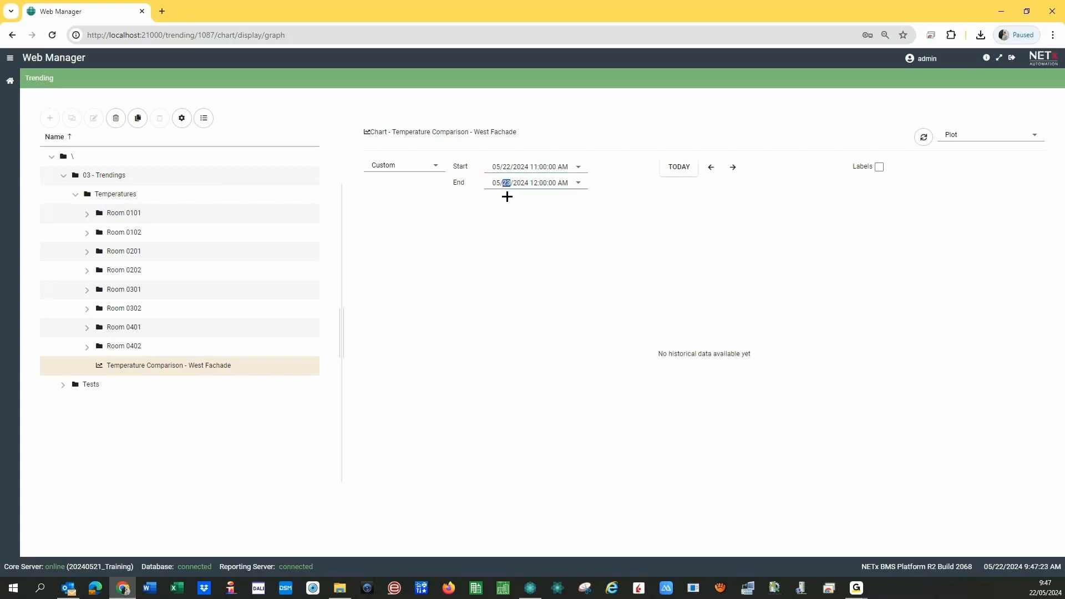
key(Down)
click(533, 167)
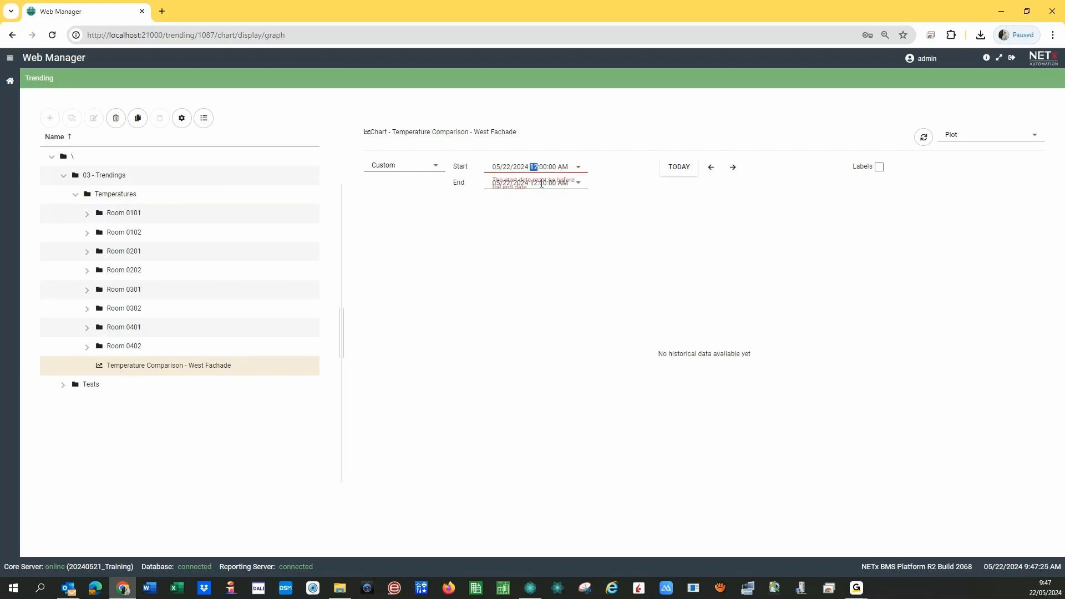
text(9)
click(535, 184)
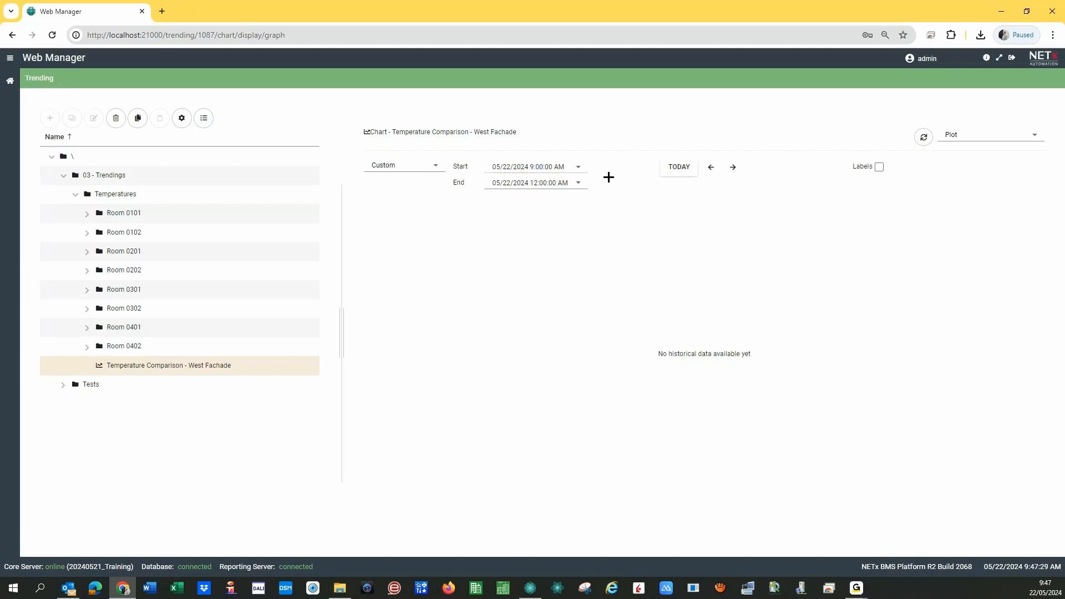
click(534, 183)
text(10)
click(459, 207)
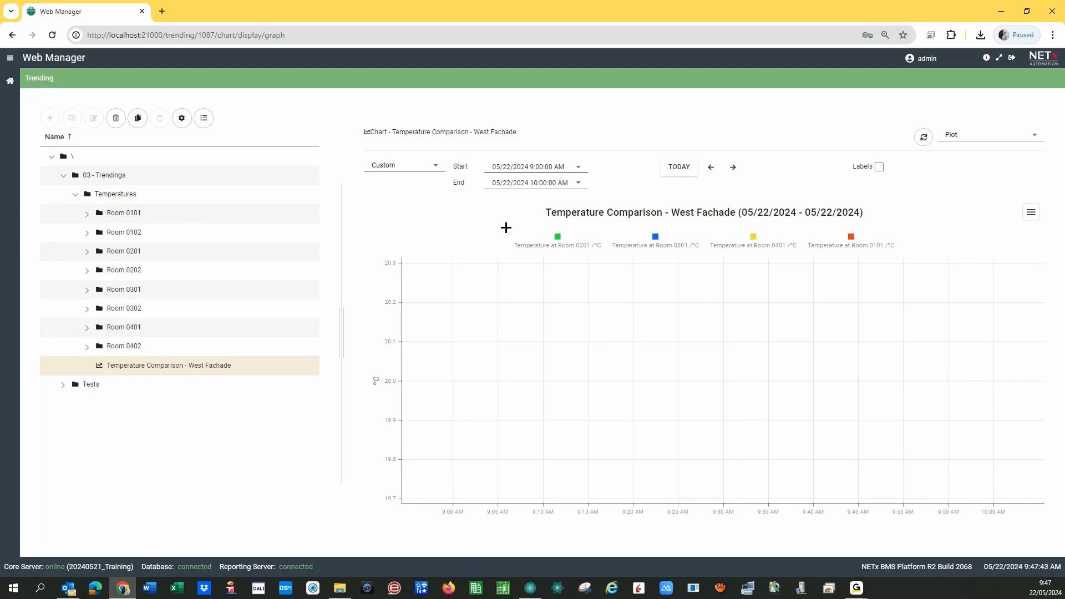
click(658, 168)
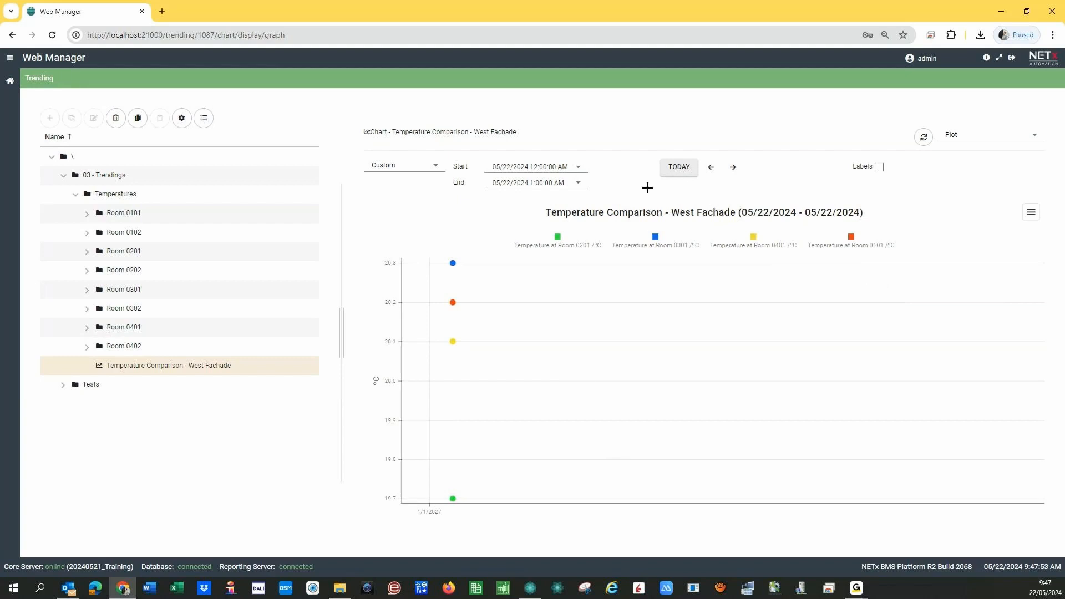
- Show the readings as a table, export them to Excel and open the downloaded xlsx
click(983, 135)
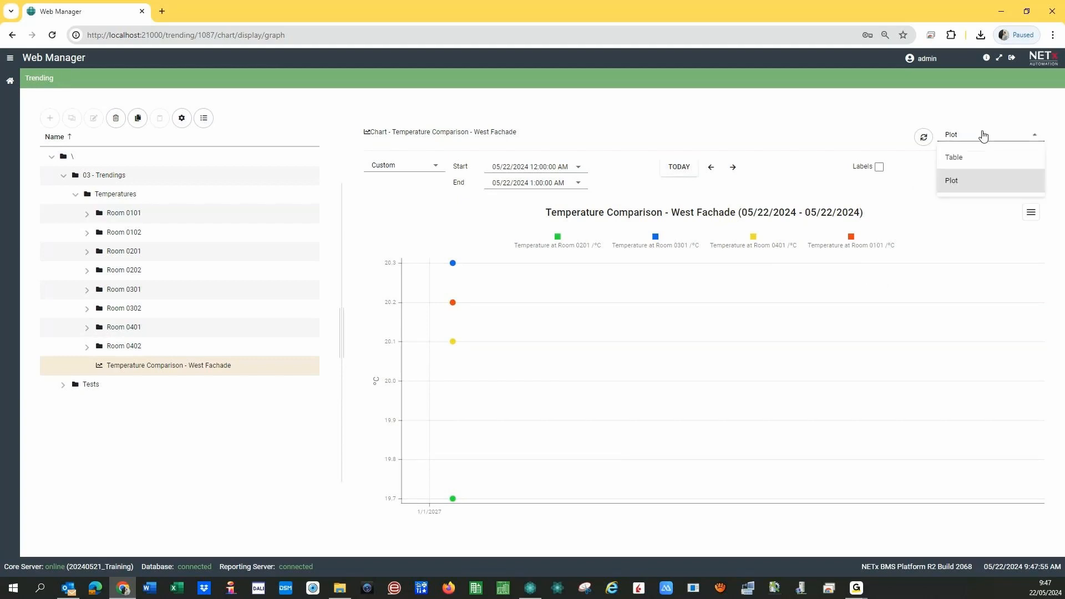
click(968, 162)
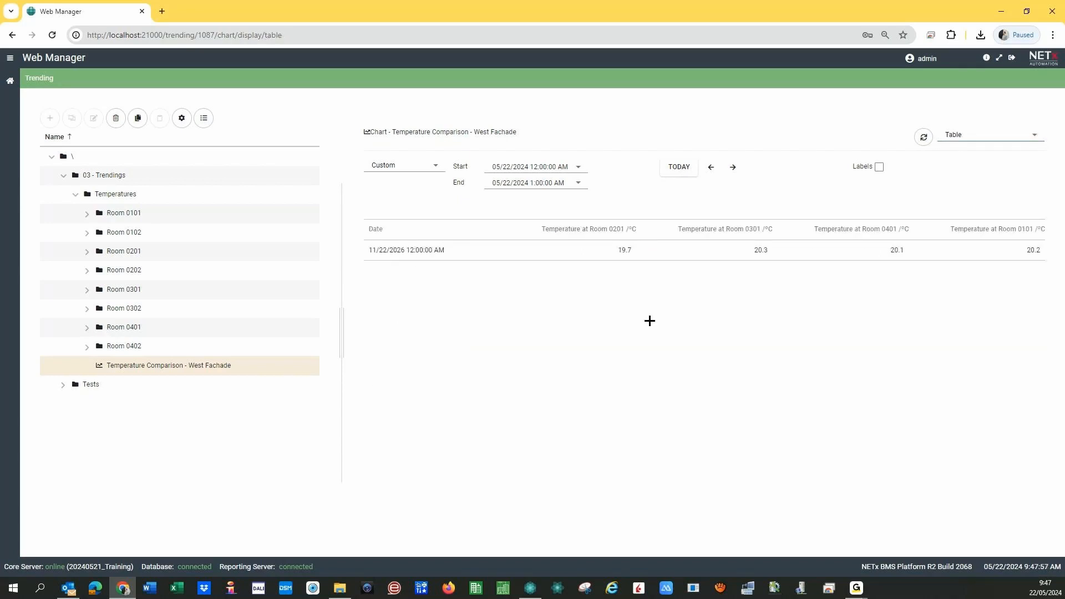
click(1030, 210)
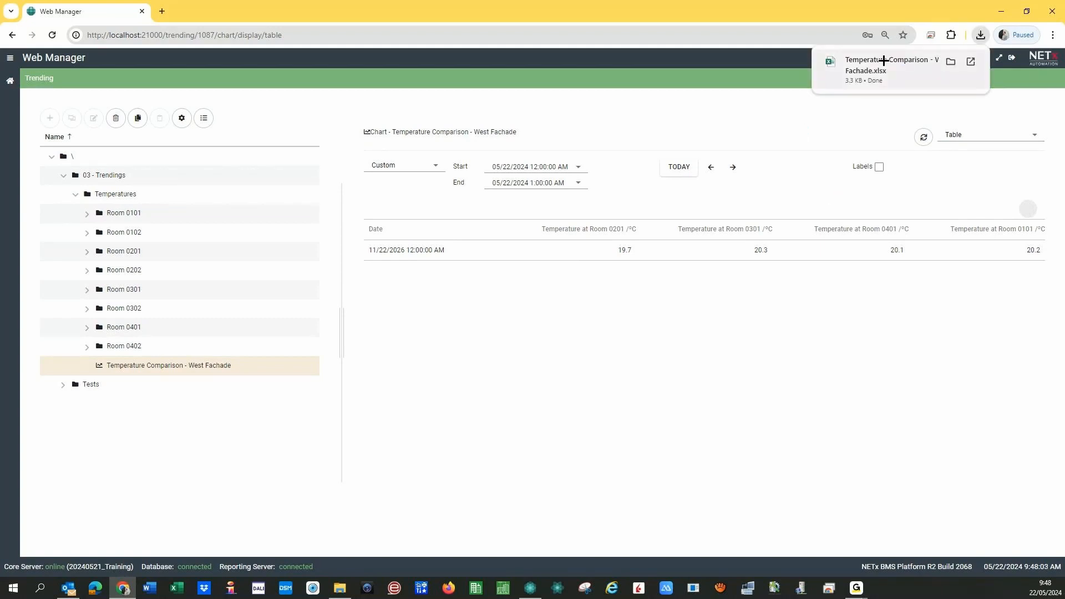
click(883, 60)
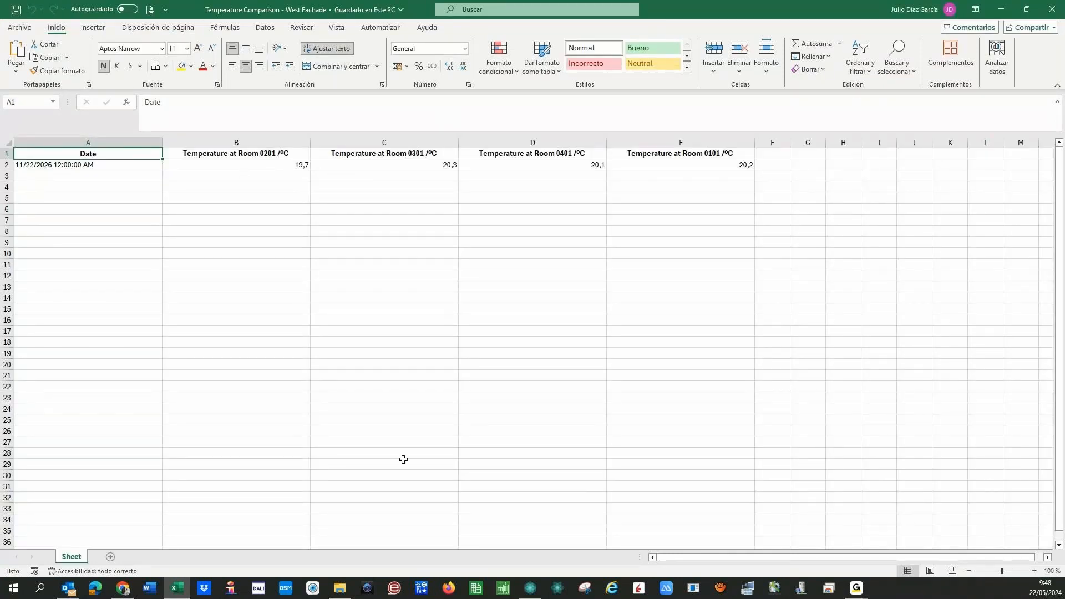
- Close the exported workbook after reviewing the temperature readings
click(1043, 15)
- Close Excel and start a new Period comparison chart in the Temperatures folder
click(1047, 10)
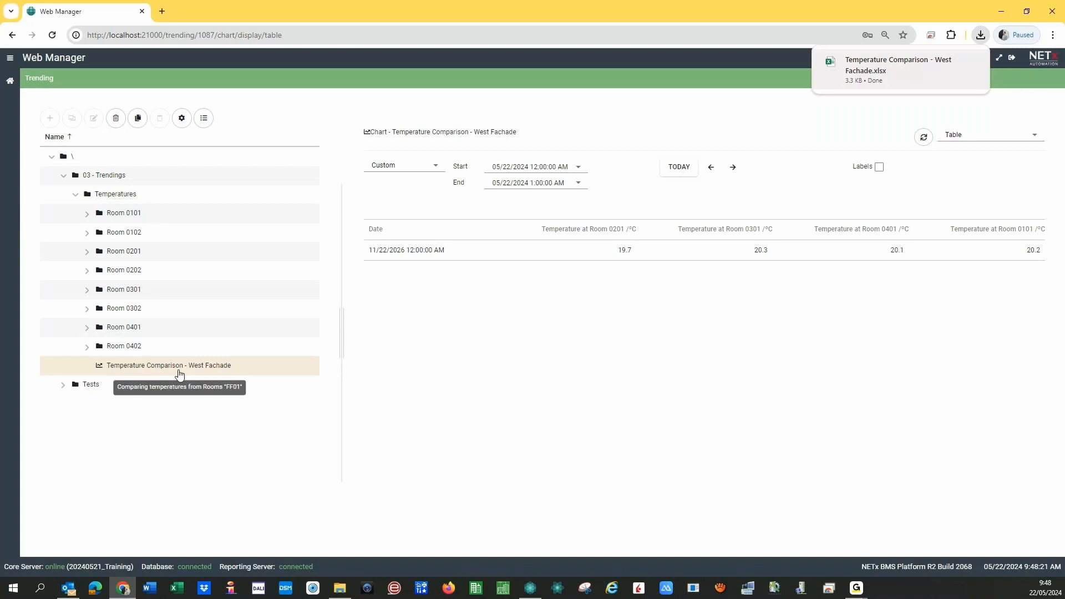
click(106, 196)
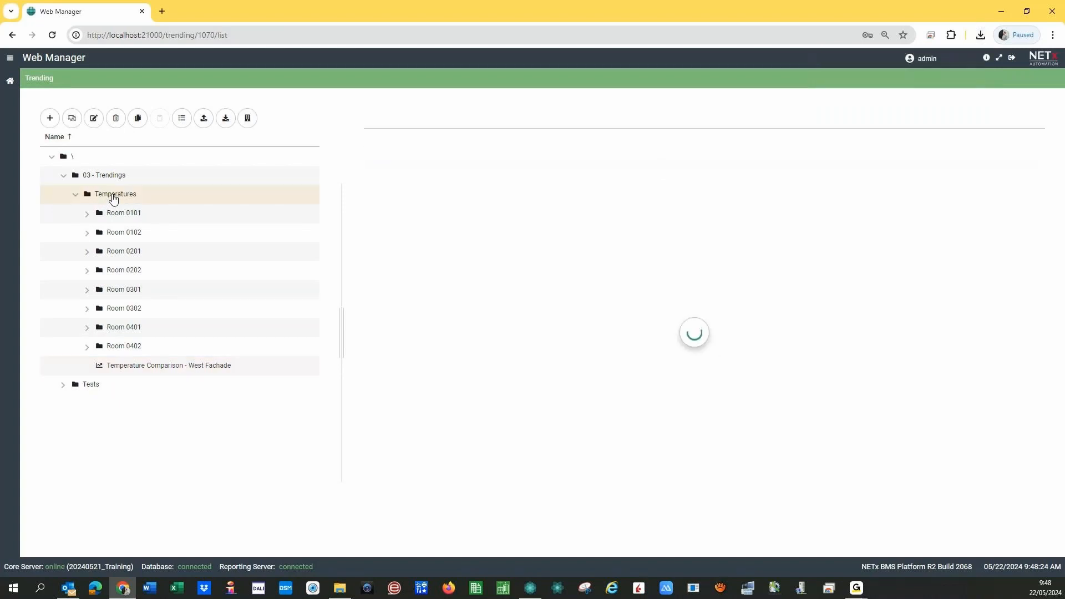
click(50, 119)
click(34, 144)
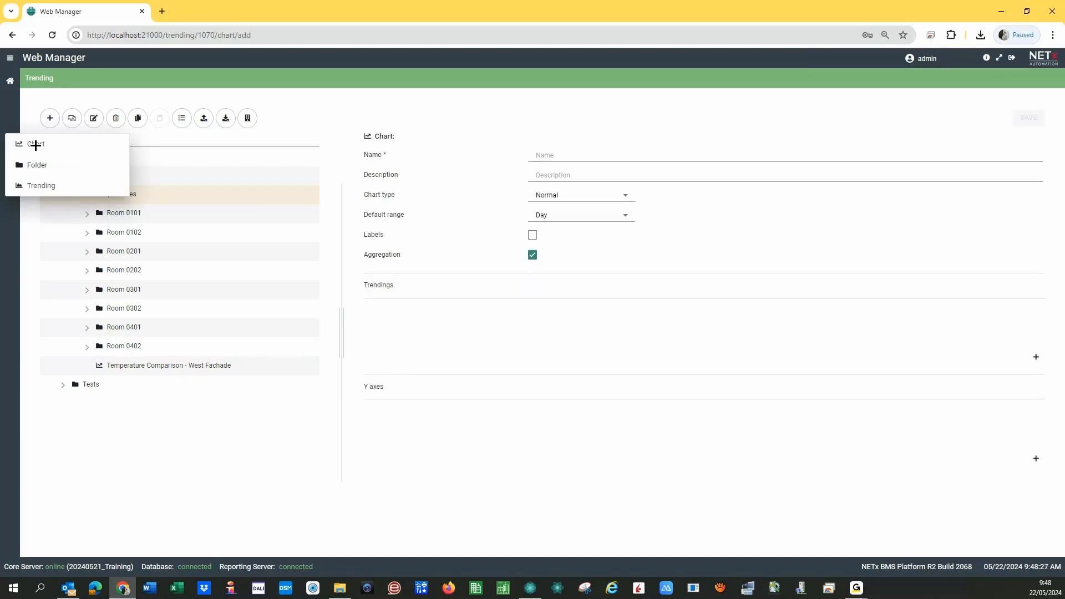
click(599, 201)
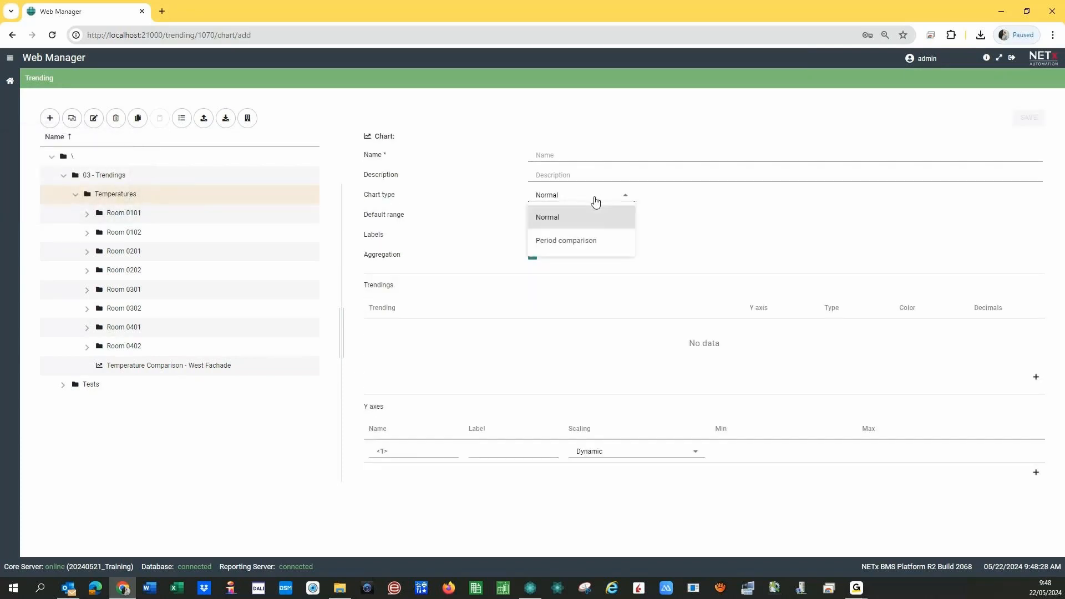
click(563, 242)
- Name the chart 'Room 0101 Temperature Comparison' and save it
click(543, 157)
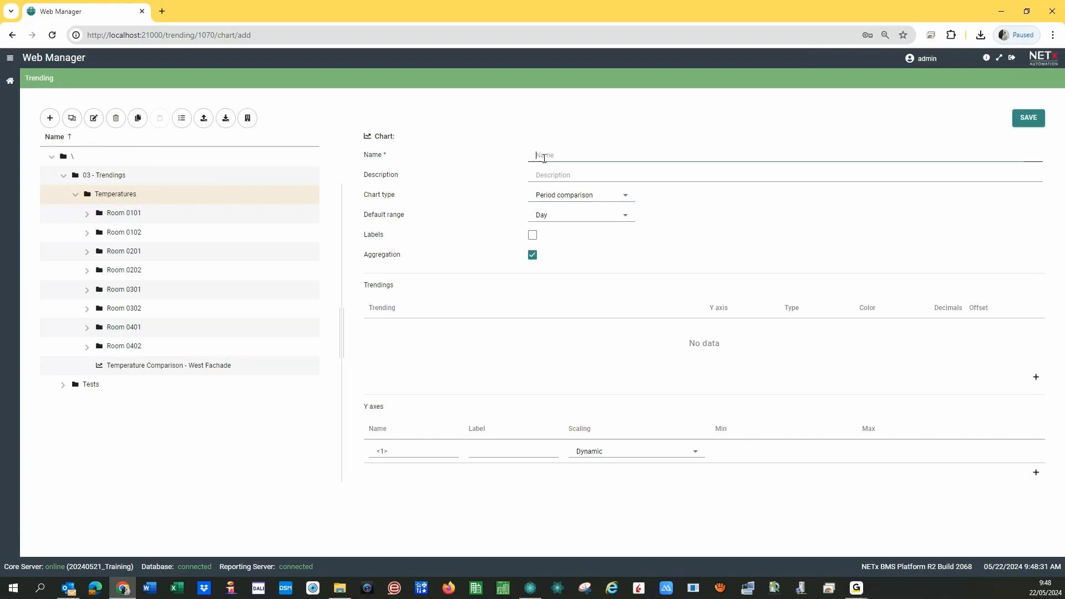
text(Room 0101 Temperature Compa)
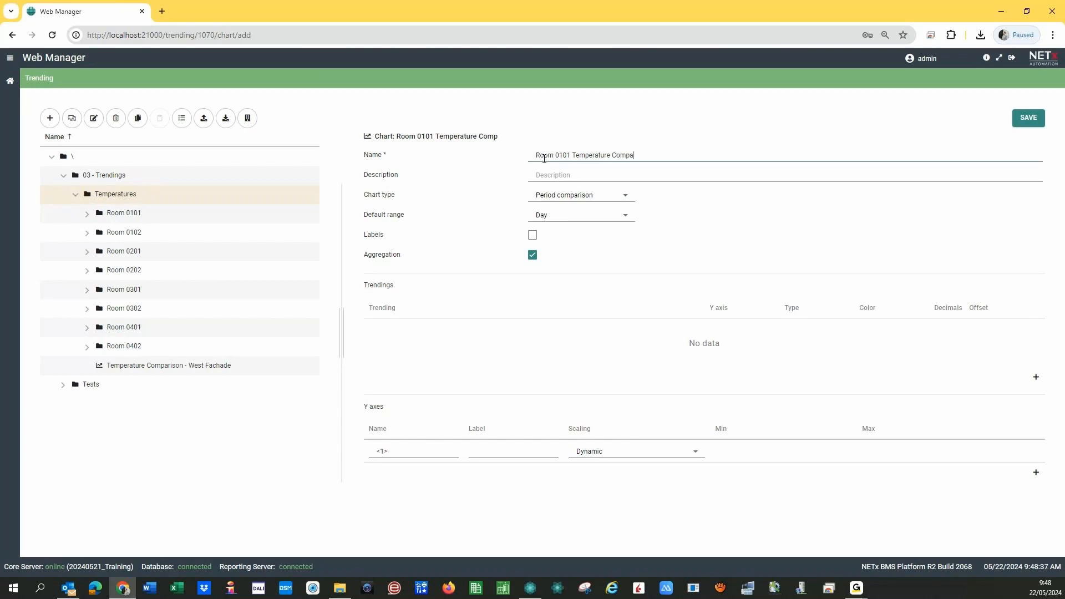
text(rison)
click(1041, 127)
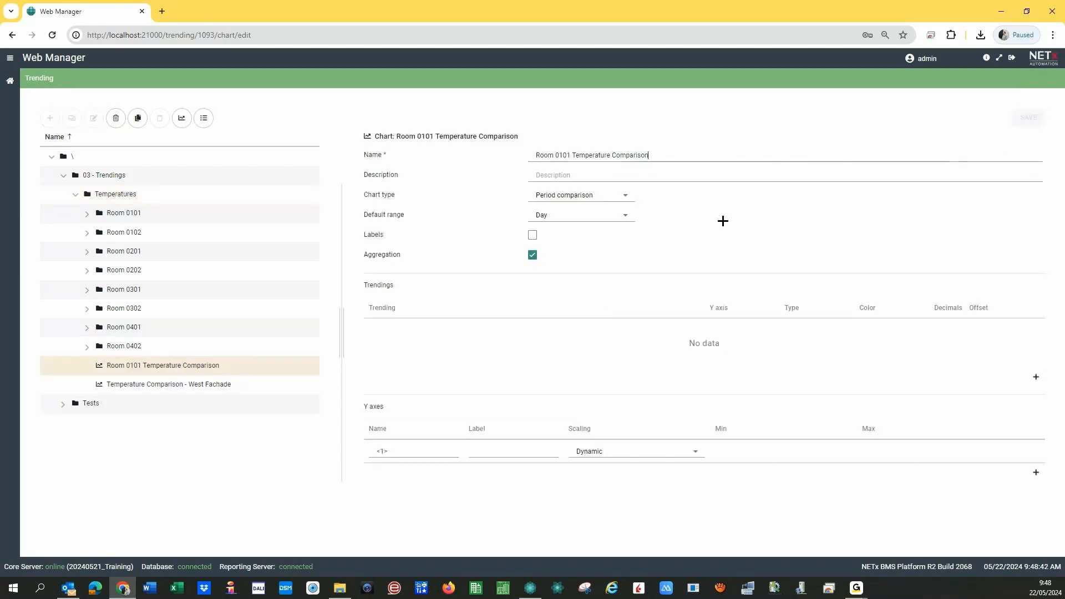
- Add two trending rows and set the first to Temperature at Room 0101
click(1036, 377)
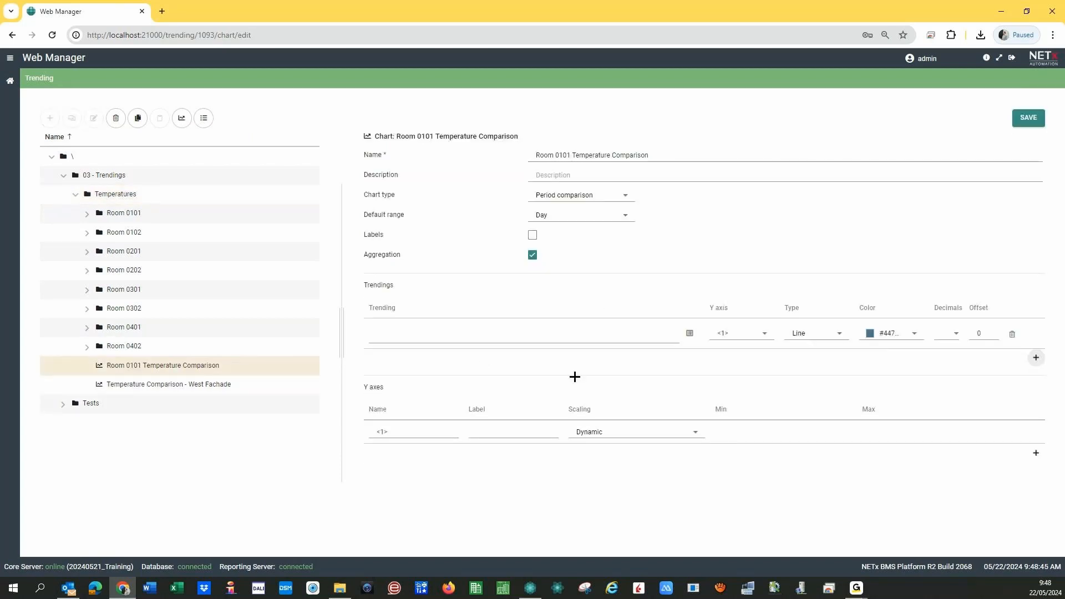
click(1036, 357)
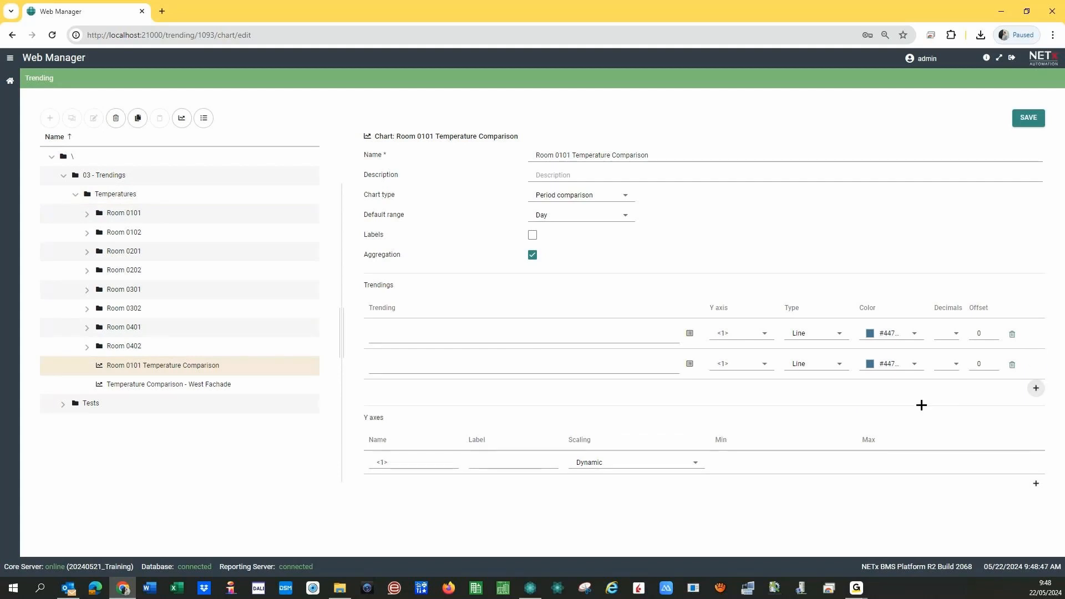
click(690, 333)
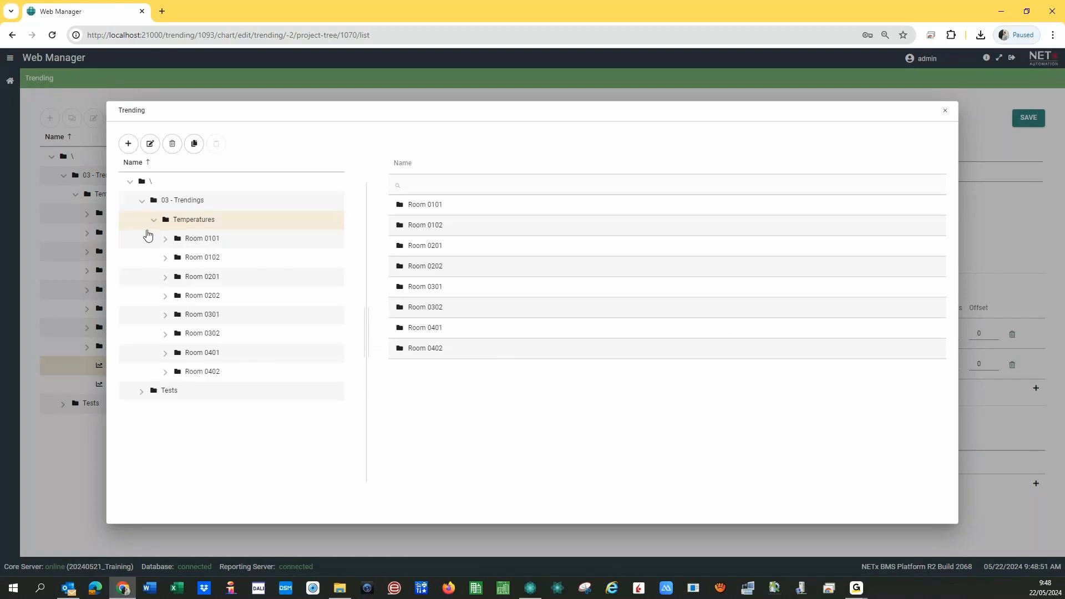
click(165, 238)
click(195, 259)
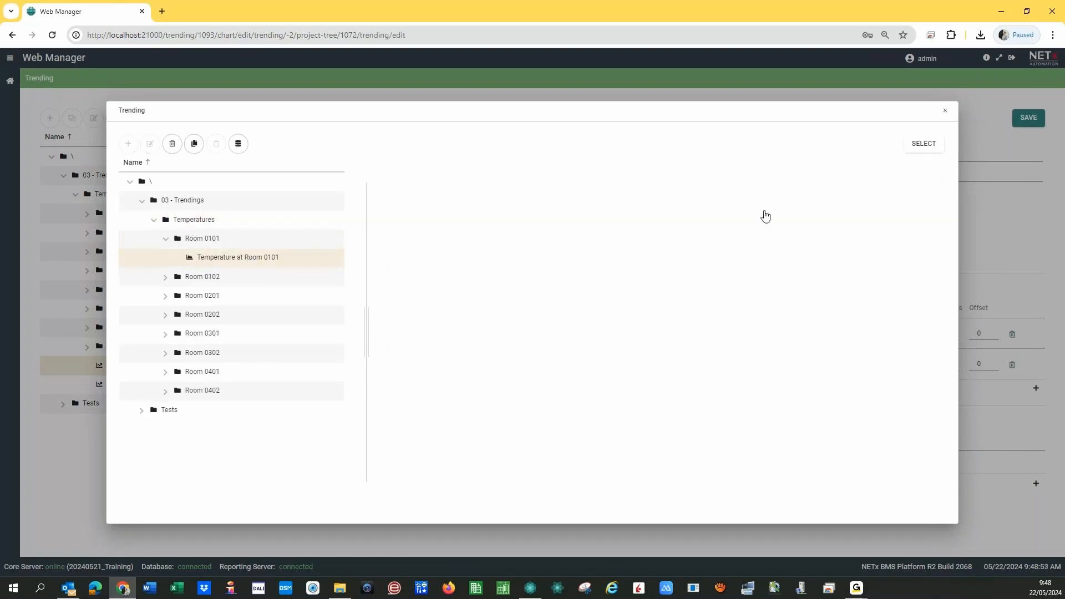
click(886, 144)
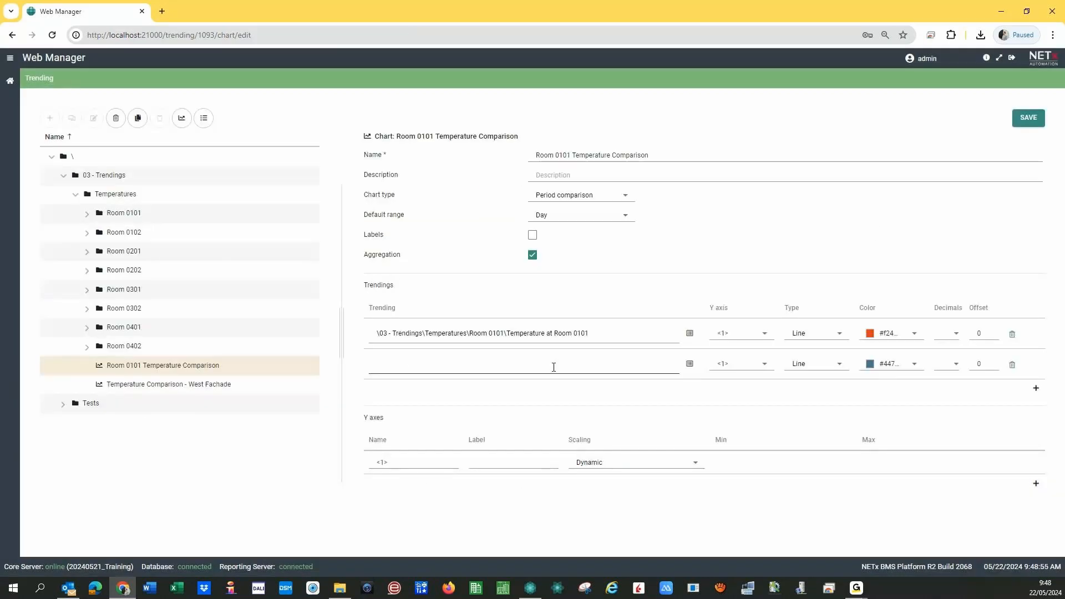
- Set the second row to Room 0101 Temperature with offset -1, keeping the default range at Day
click(691, 364)
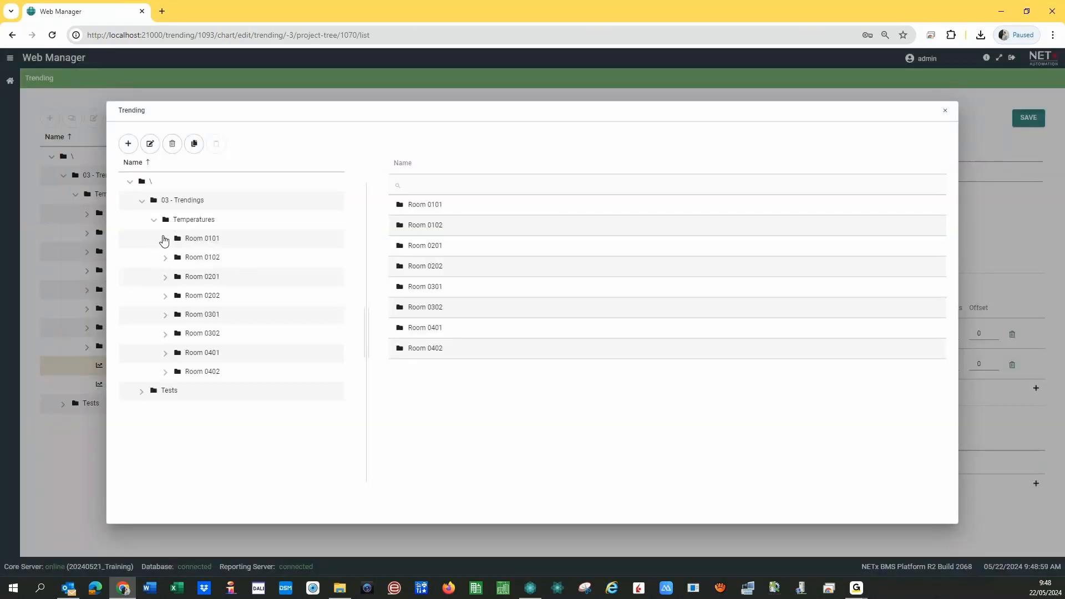
click(166, 239)
click(210, 261)
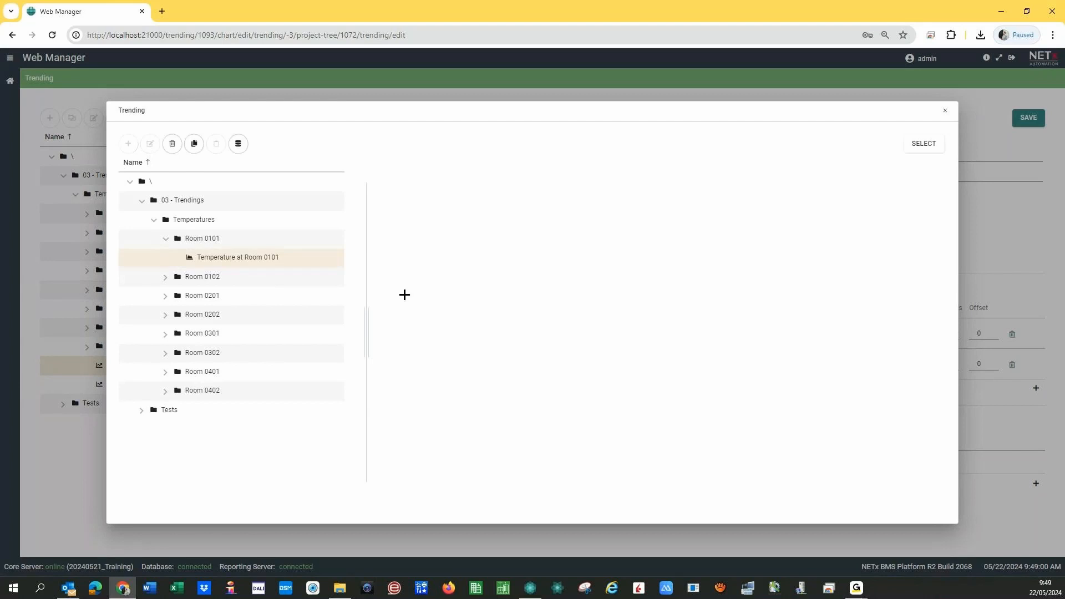
click(888, 145)
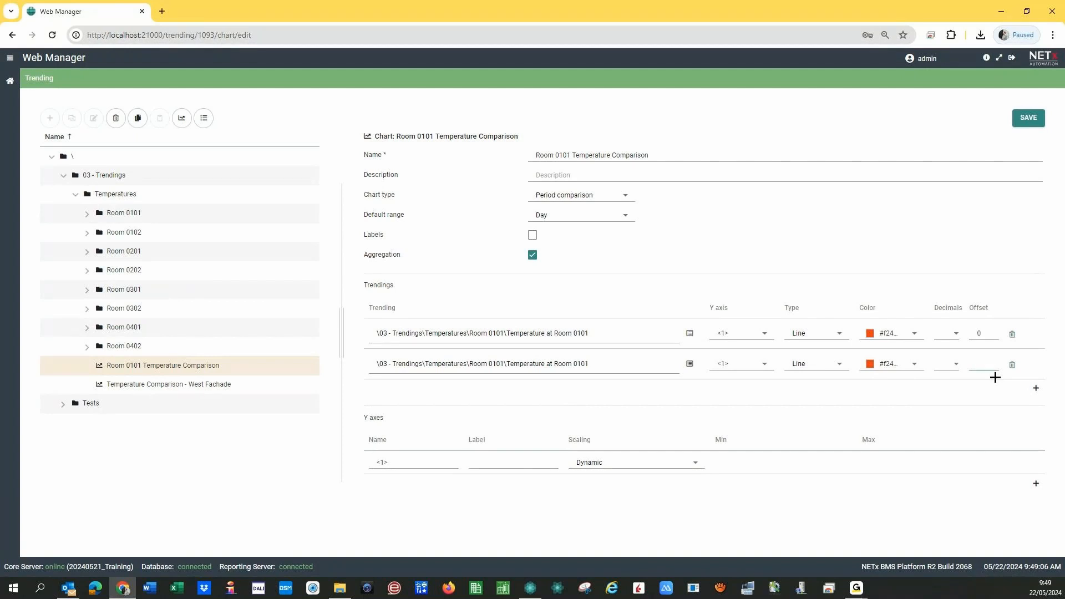
text(-1)
click(563, 220)
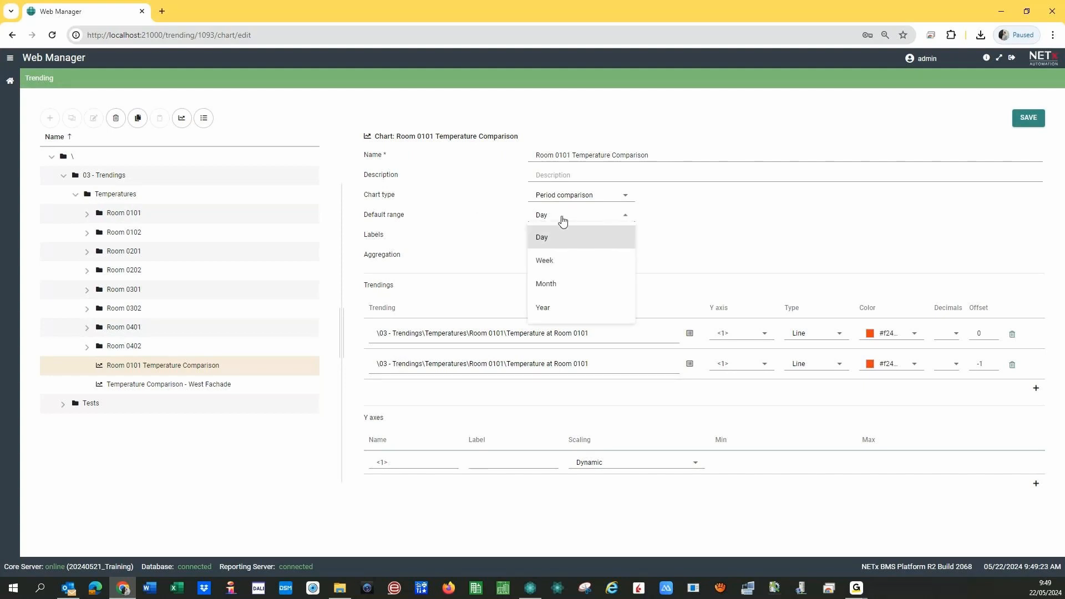
click(511, 215)
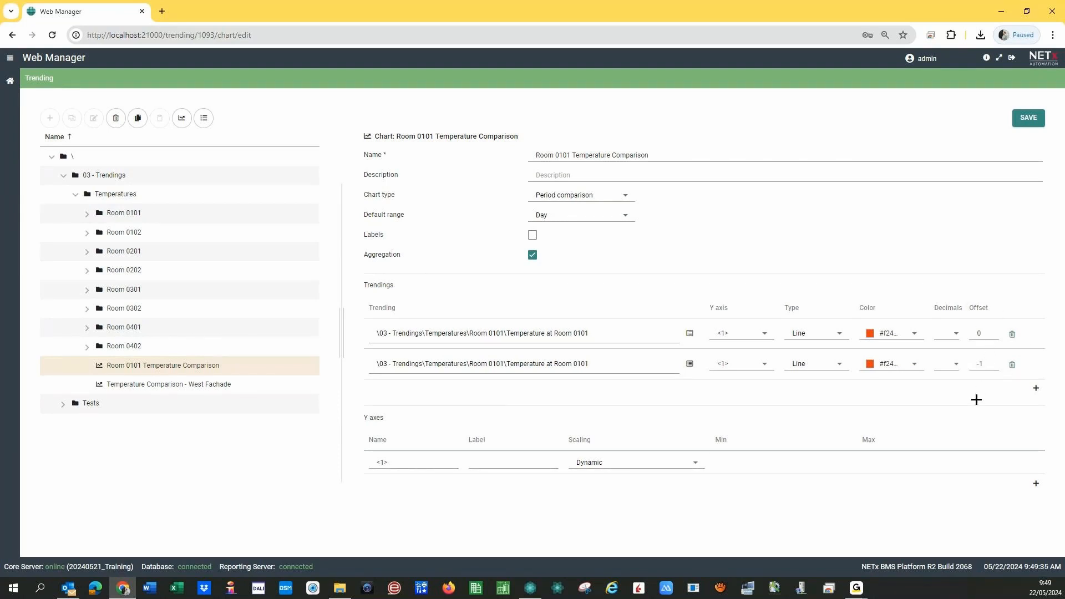
- Add a third trending row with offset -2 showing Temperature at Room 0101
click(1035, 388)
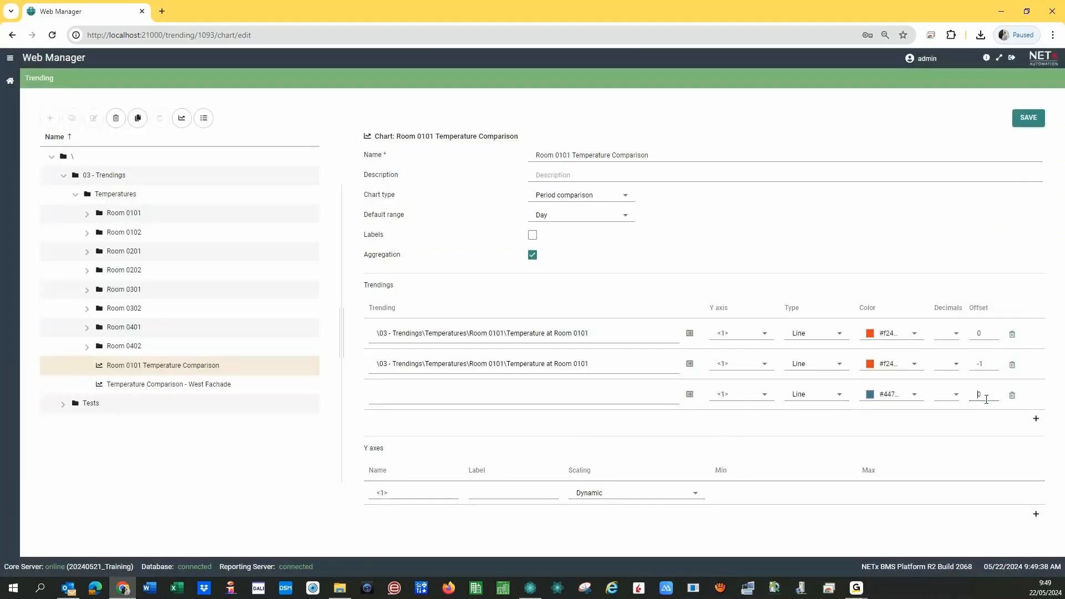
double_click(974, 398)
text(-2)
click(690, 394)
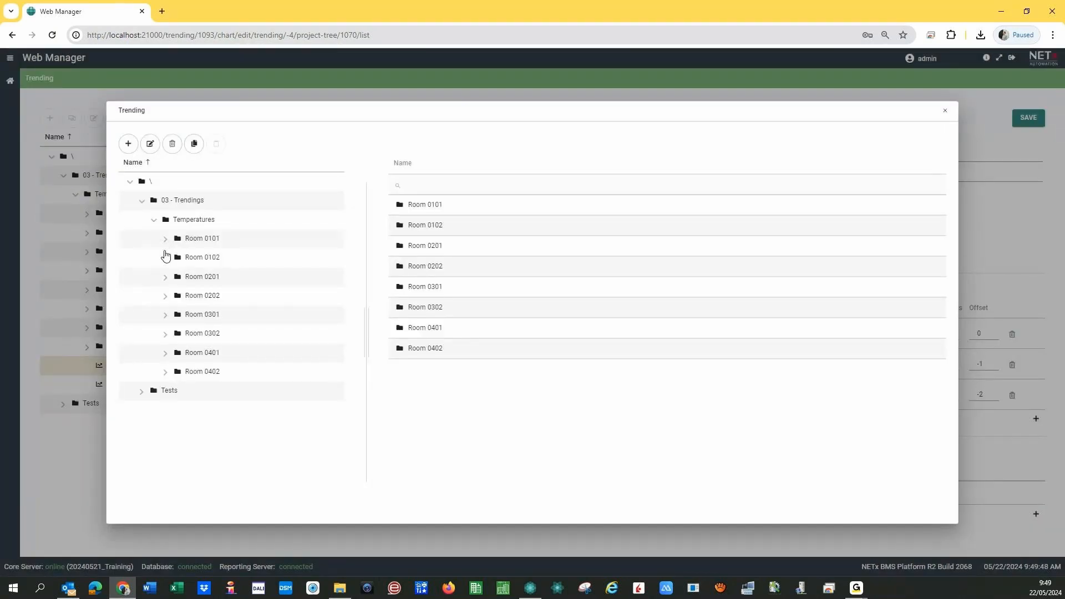
click(165, 240)
click(215, 259)
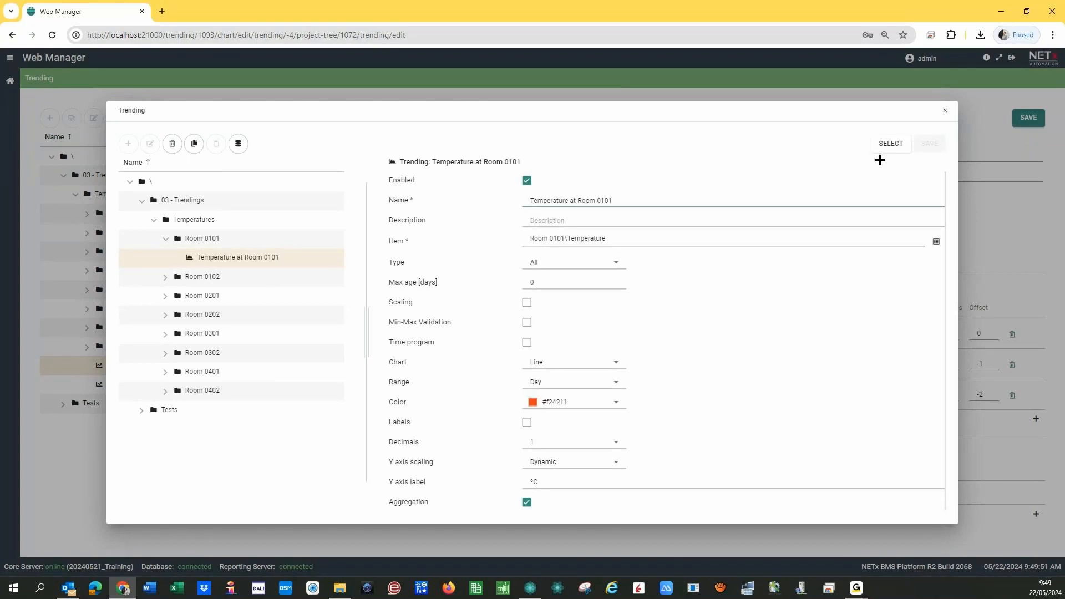
click(883, 146)
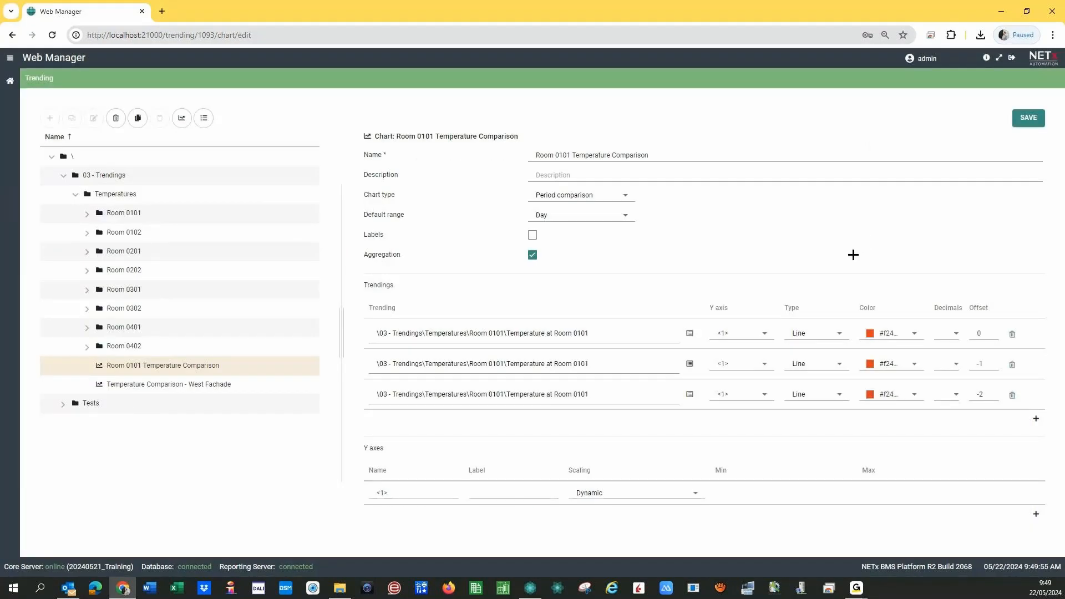
- Colour the -1 trending green and the -2 trending blue, and label the Y axis °C
click(914, 364)
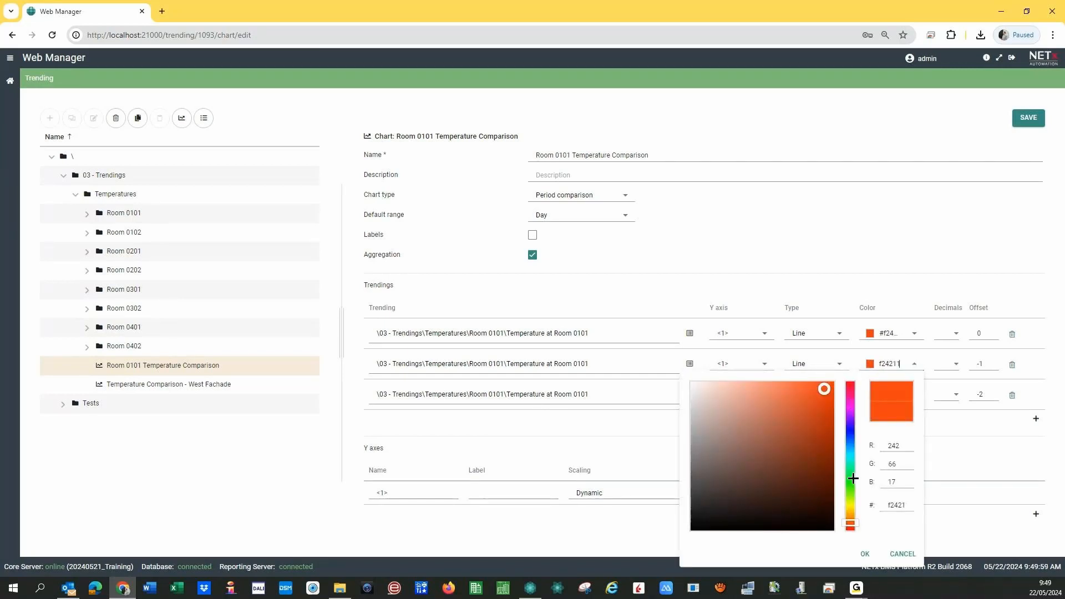
click(850, 476)
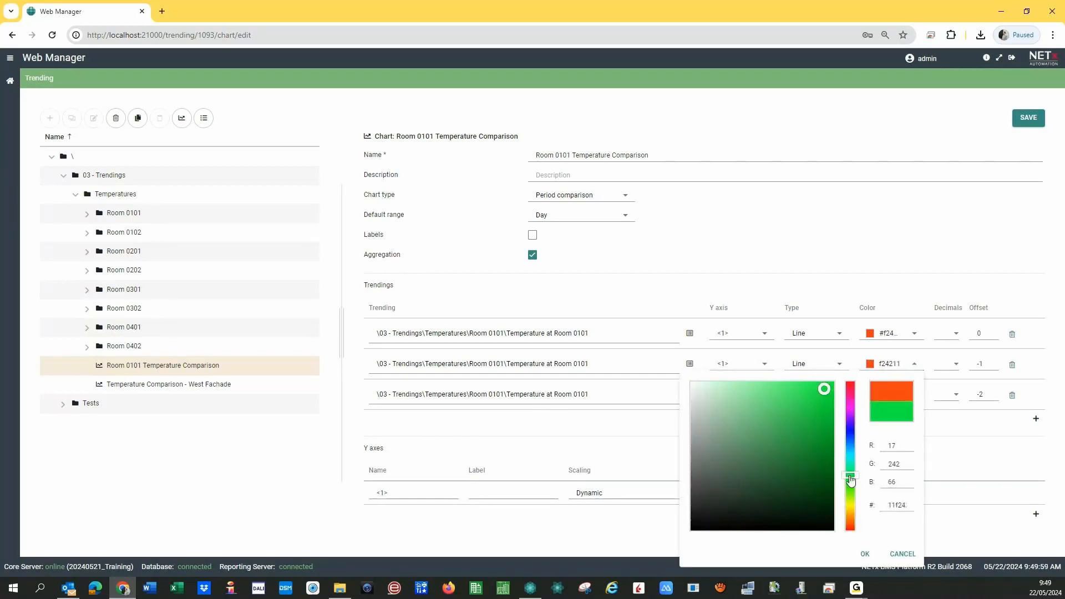
click(884, 412)
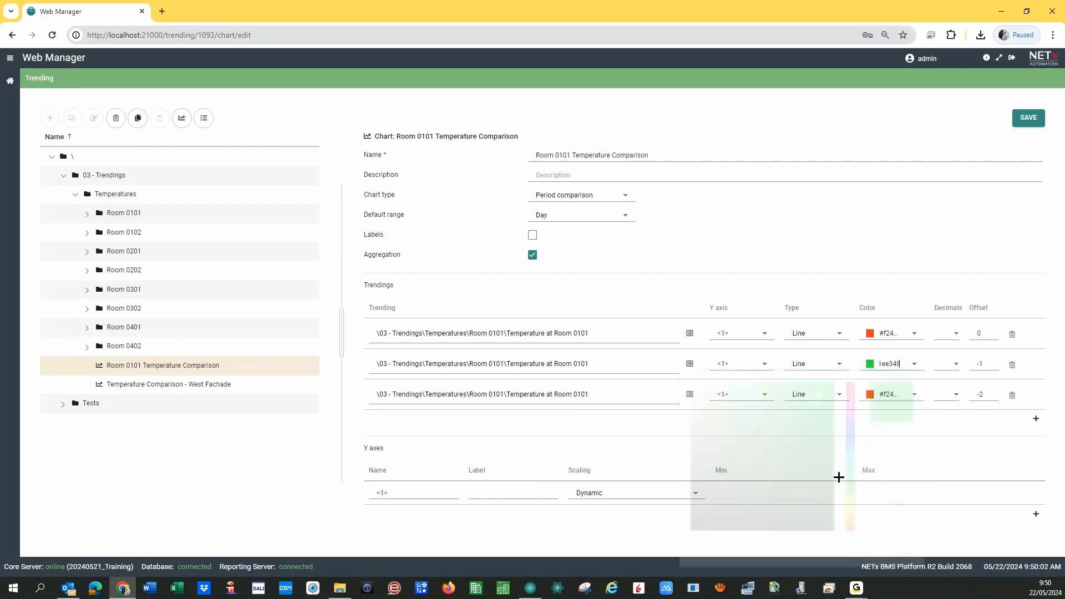
click(882, 398)
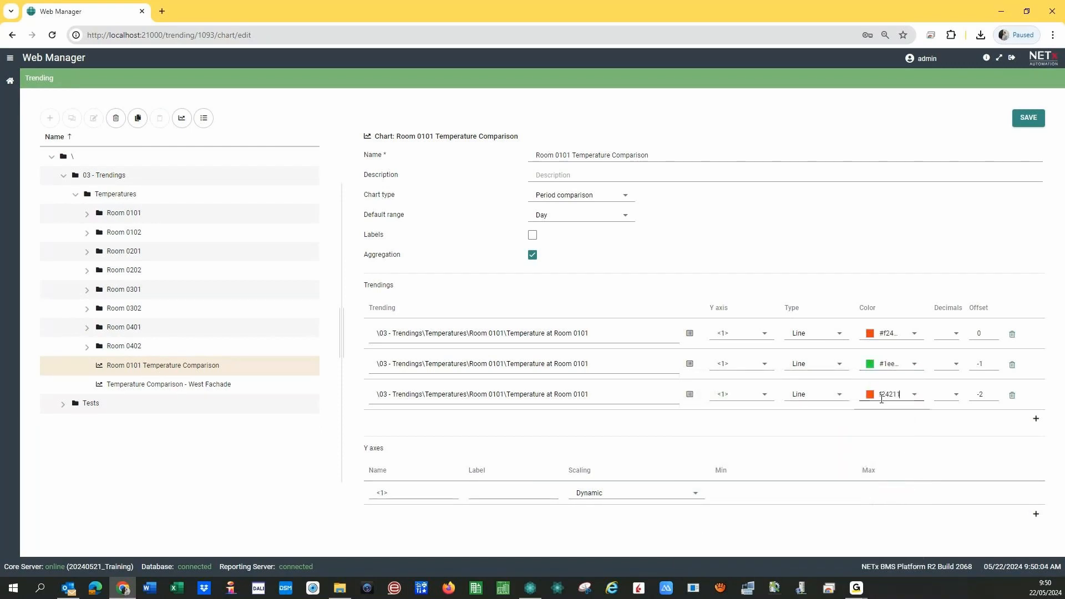
click(915, 395)
click(850, 254)
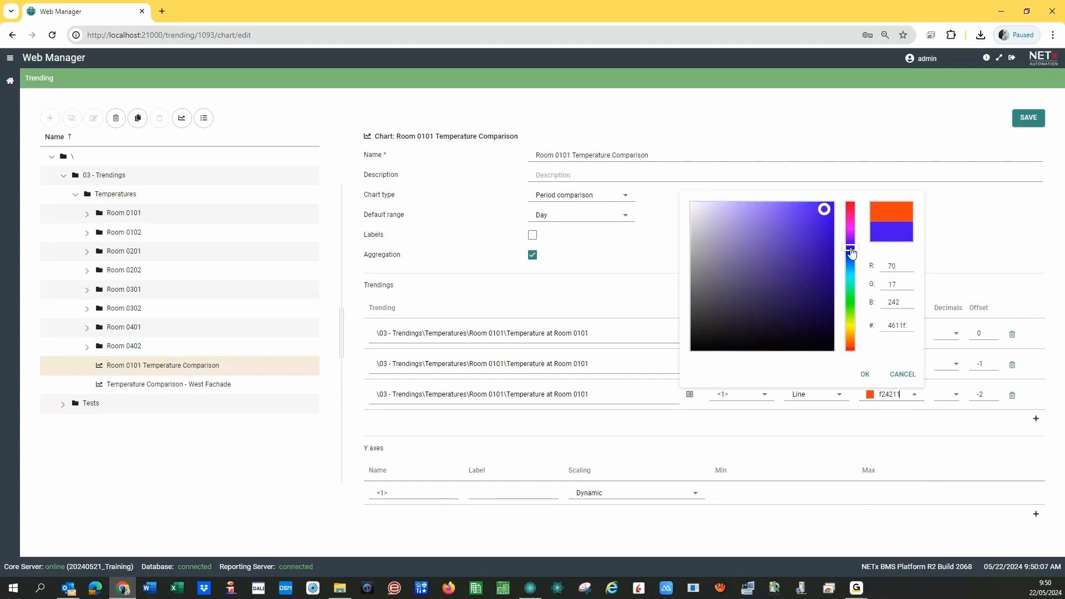
click(816, 224)
click(868, 377)
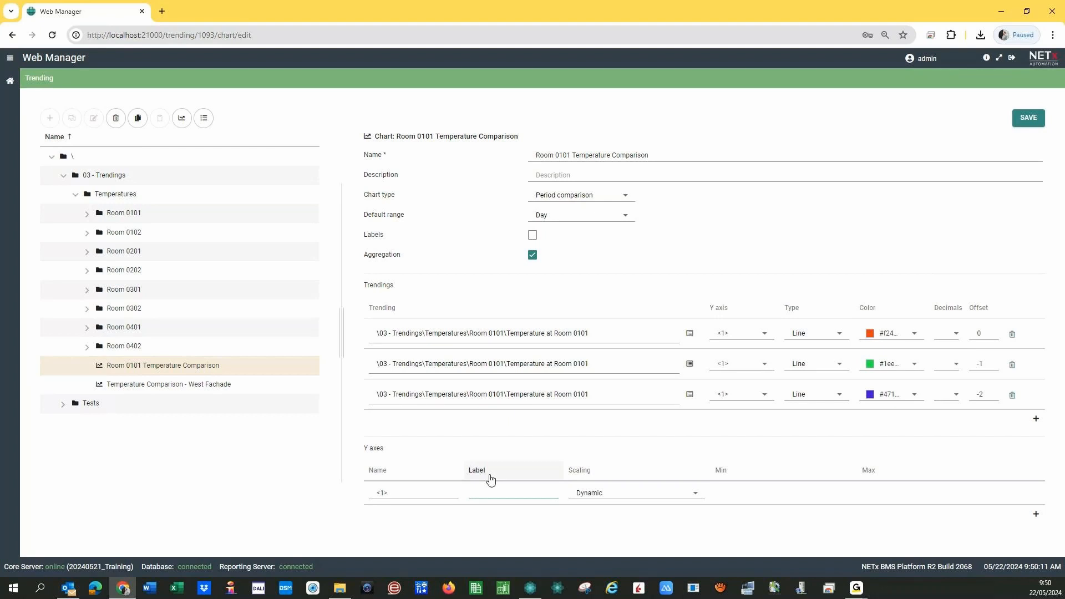
text(°C)
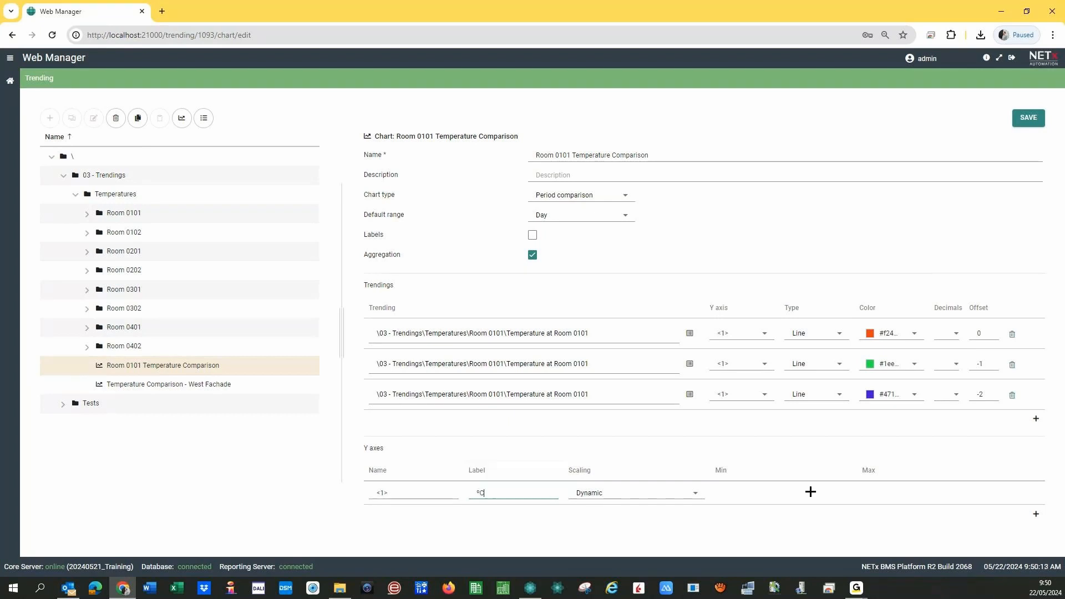
- Save the comparison chart and go back to the home dashboard
click(1037, 121)
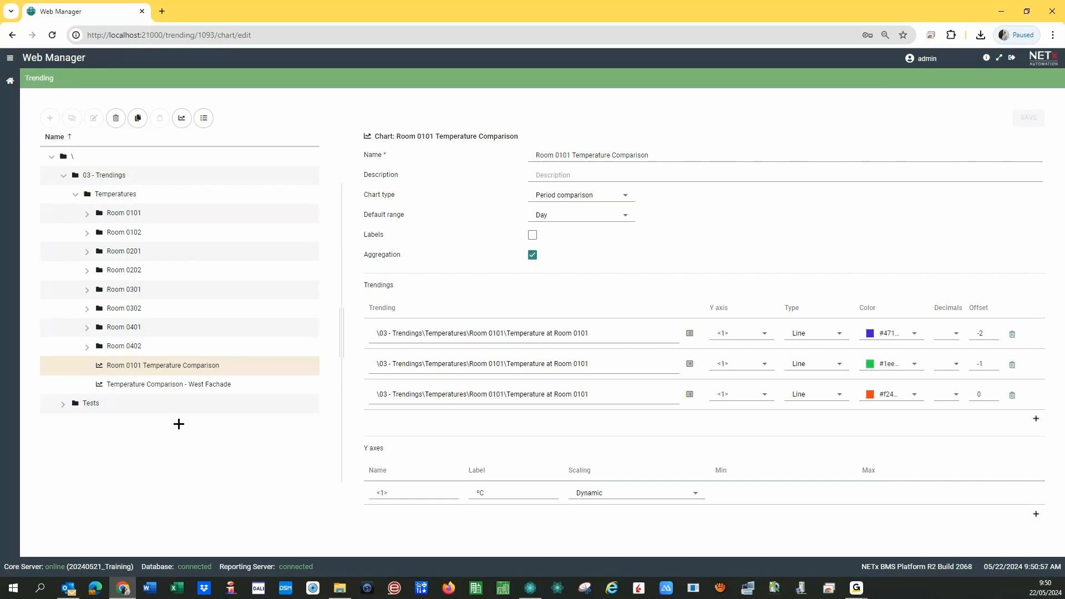
click(11, 82)
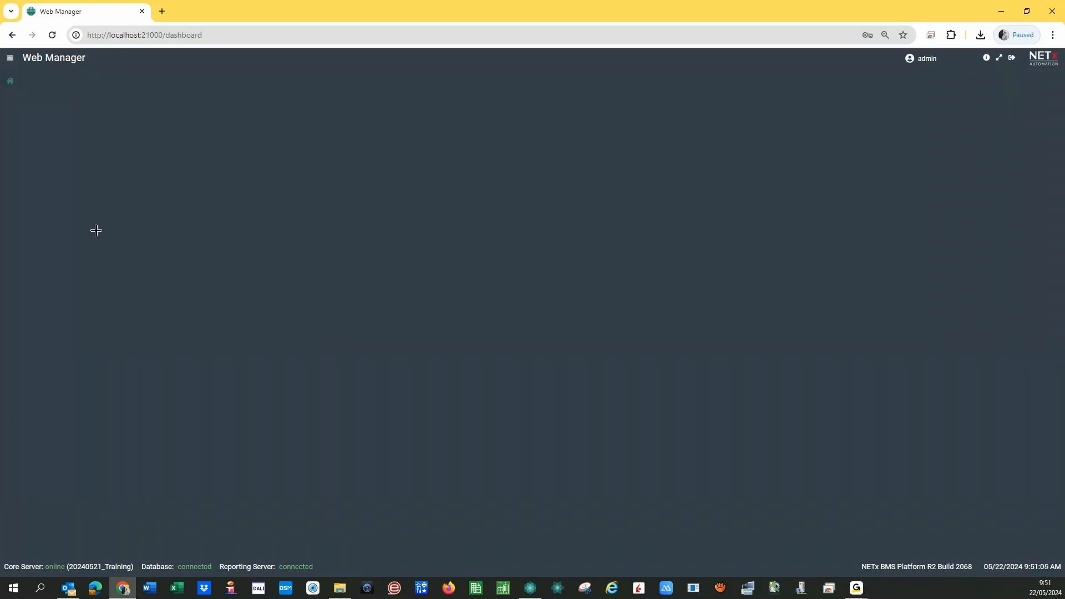
- Open the Alarms application and switch to its Configuration area
click(11, 86)
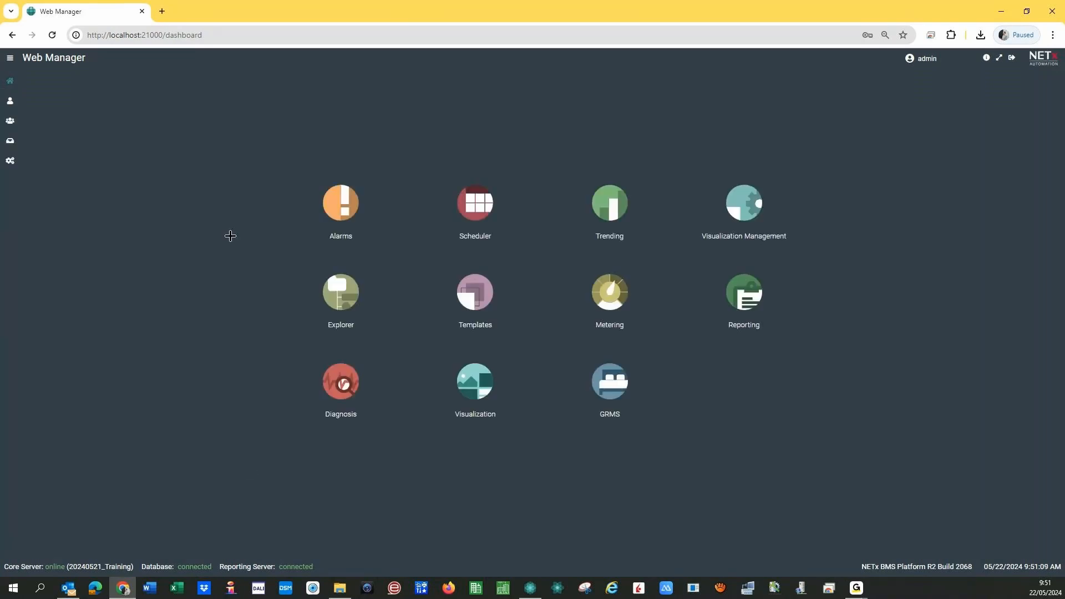
click(340, 206)
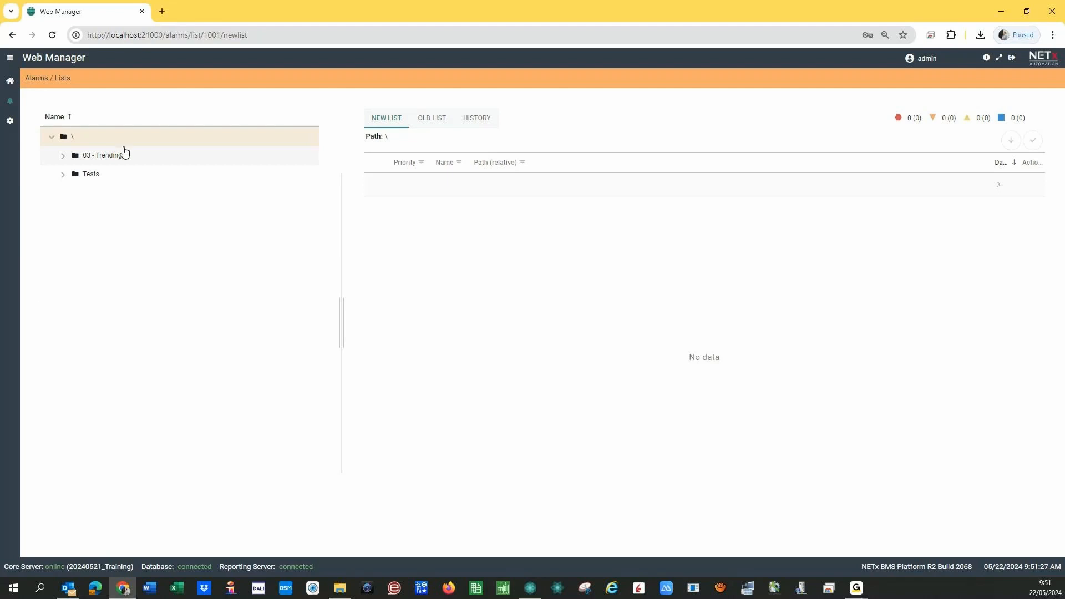
click(11, 121)
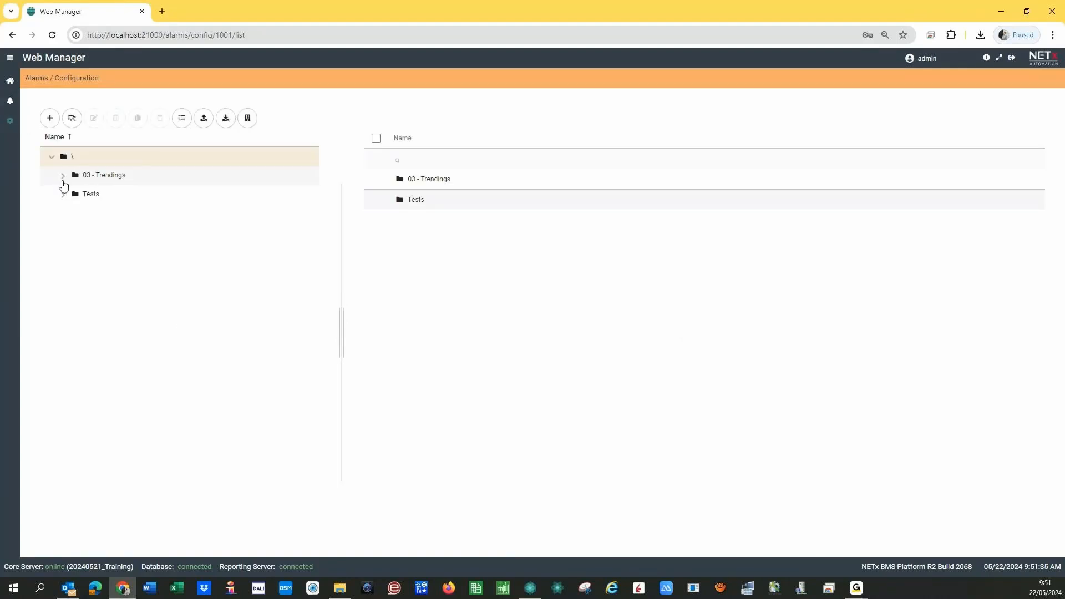
- Add a new alarm in the Tests folder named 'Room 0101 Temperature Alarm'
click(51, 125)
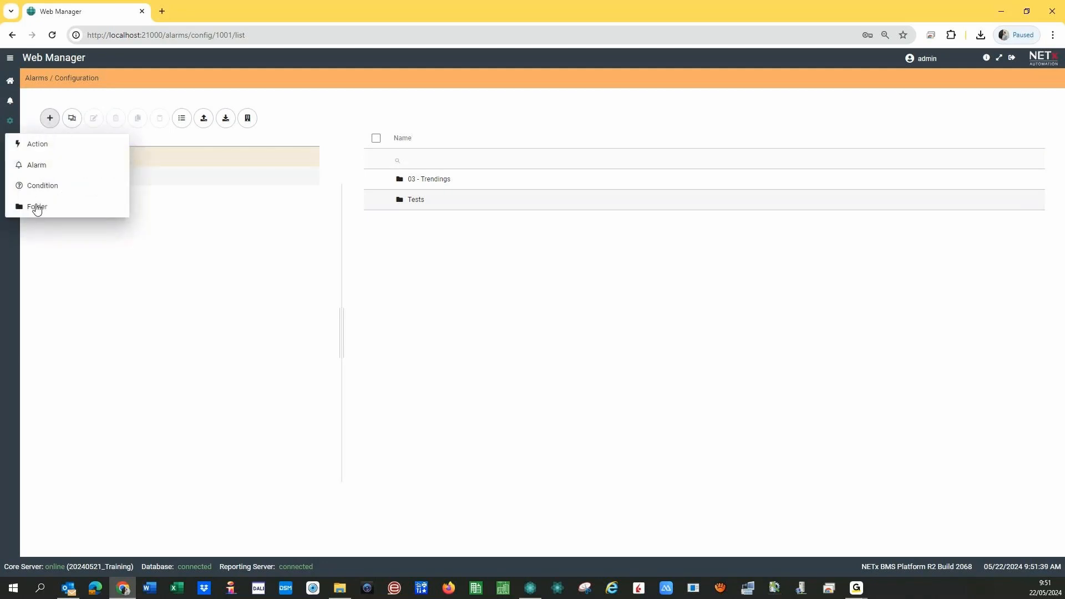
click(80, 281)
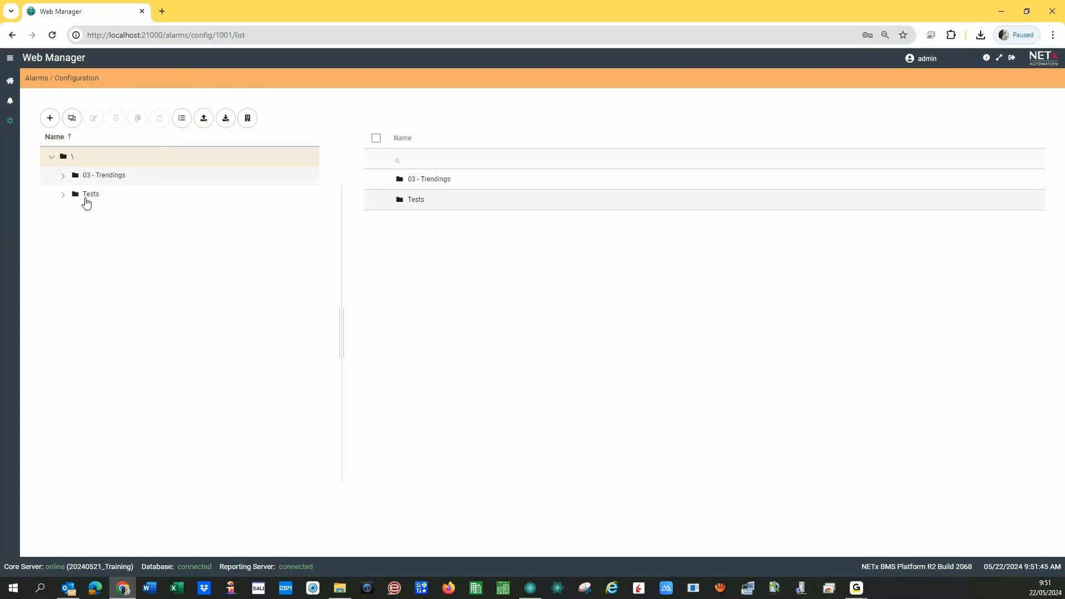
click(88, 194)
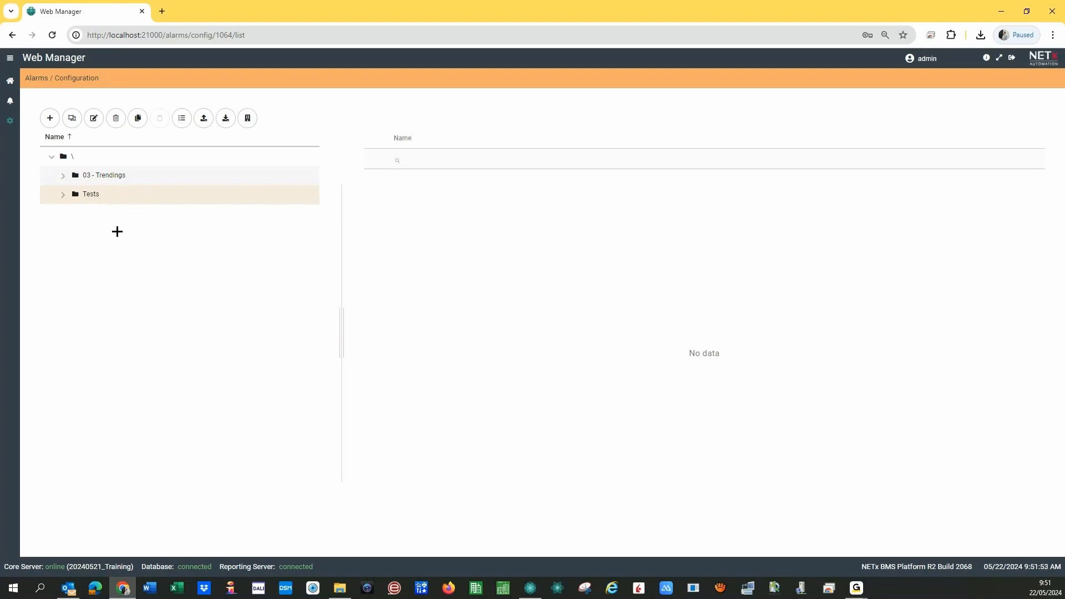
click(52, 121)
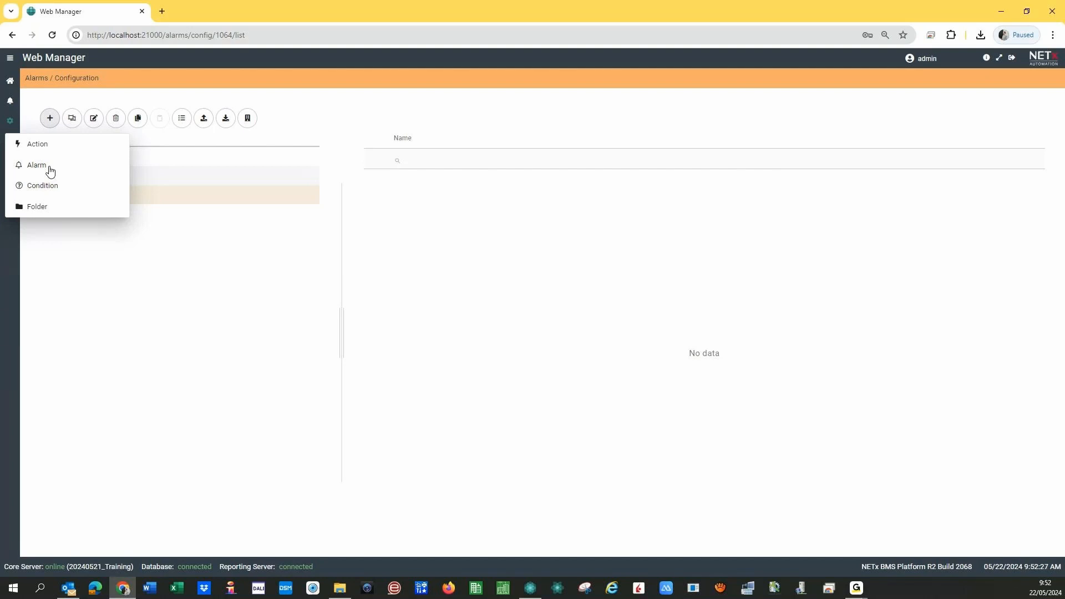
click(41, 169)
click(43, 165)
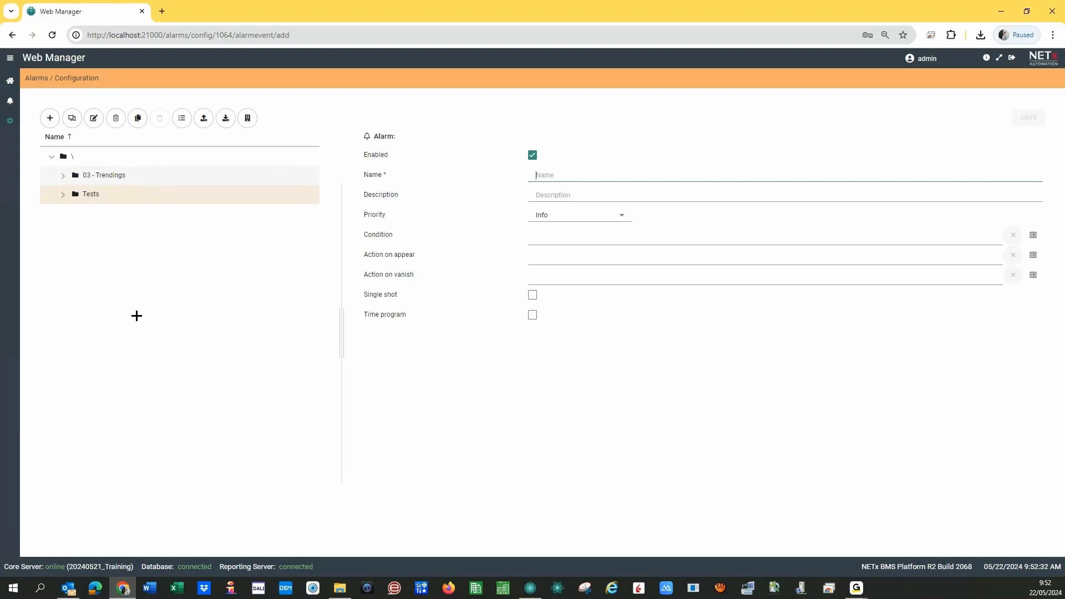
text(Room)
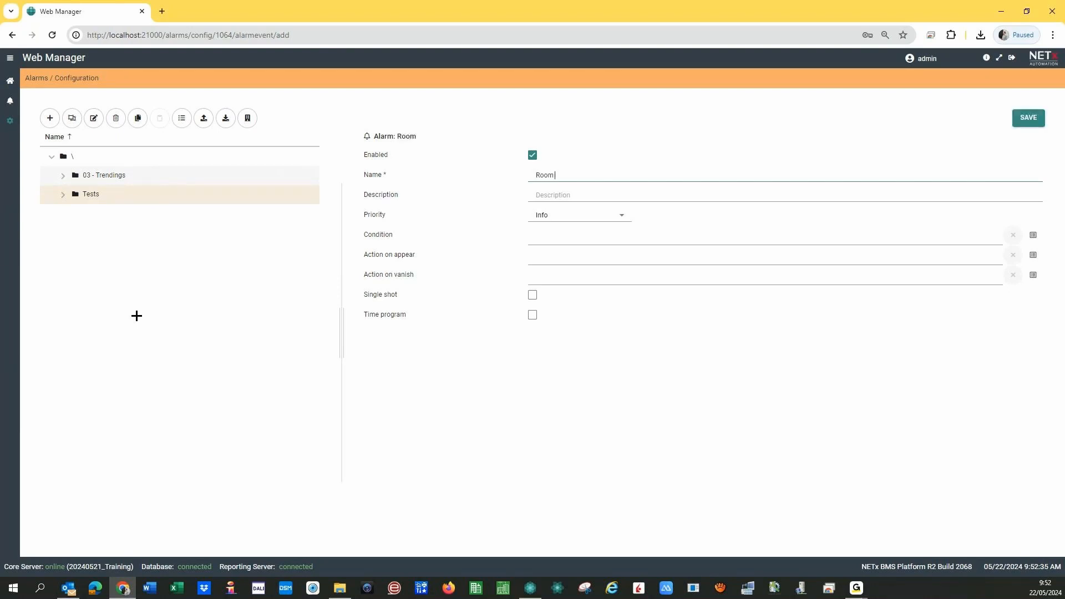
text( 0101 Tenprature Alar)
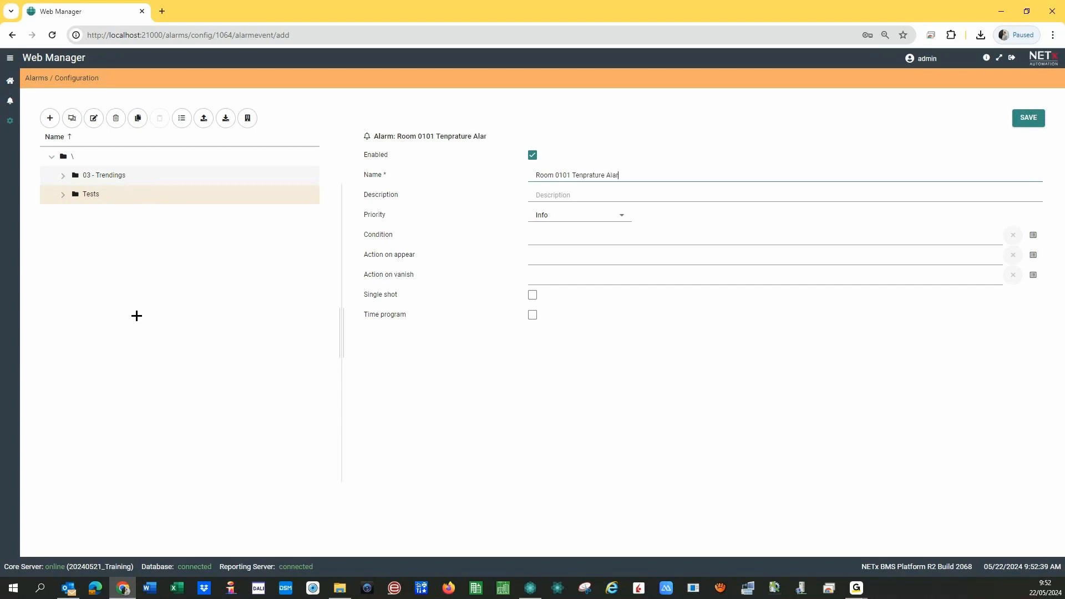
text(m)
click(579, 175)
key(BackSpace)
text(mp)
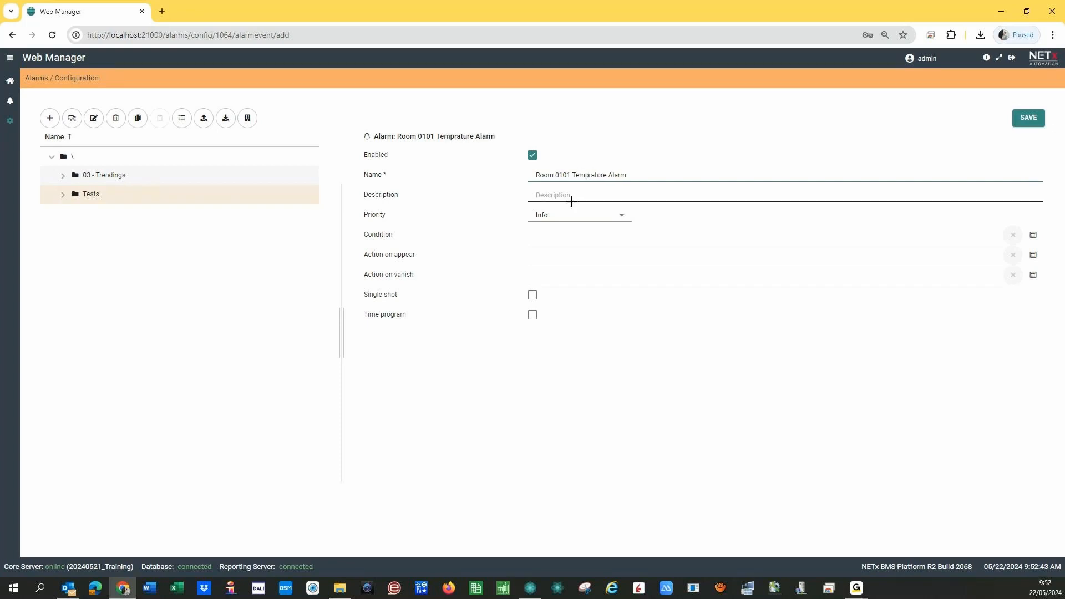
text(e)
- Enter the alarm description 'Alarm if Temp higher than 23°'
click(551, 197)
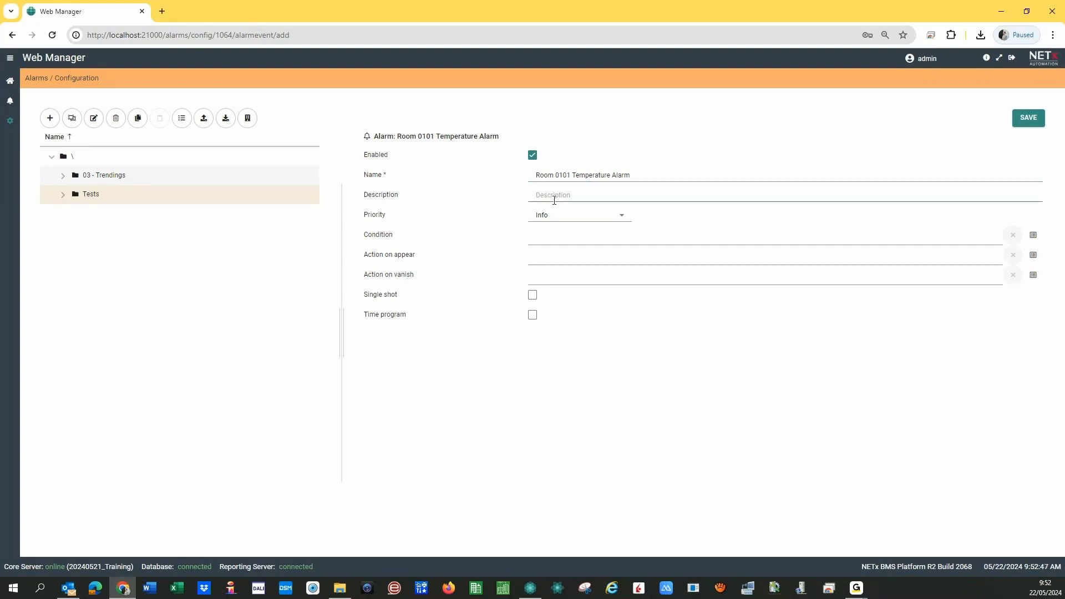
text(Alarm if Temp higherhsn t)
key(Delete)
text(an)
key(Right)
text(23°)
click(531, 589)
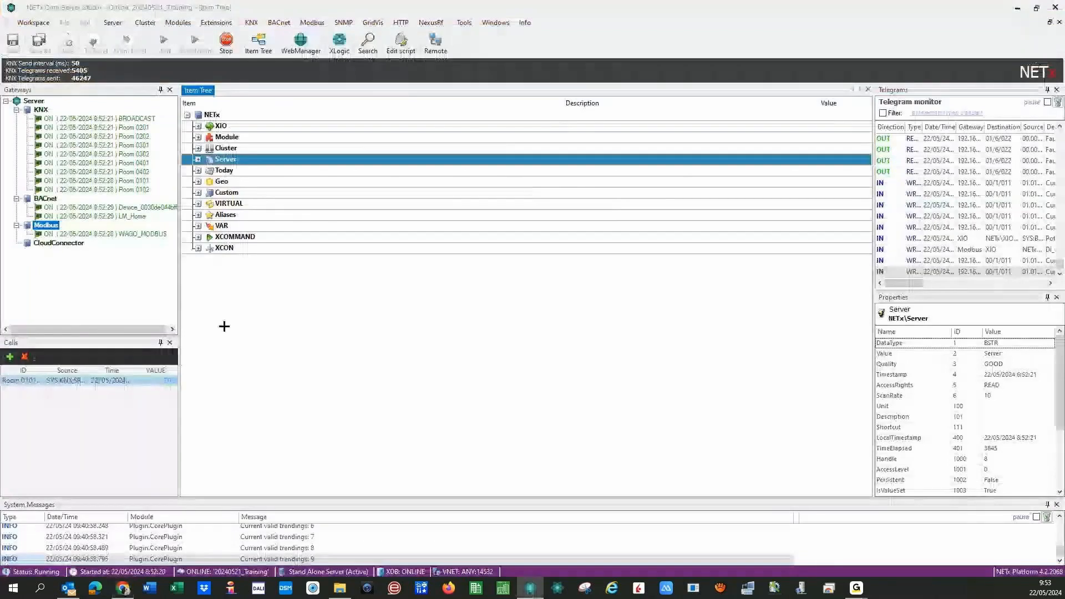
- Look up Room 0101's Temperature value (20,3) under Aliases in Core Server Studio
double_click(225, 215)
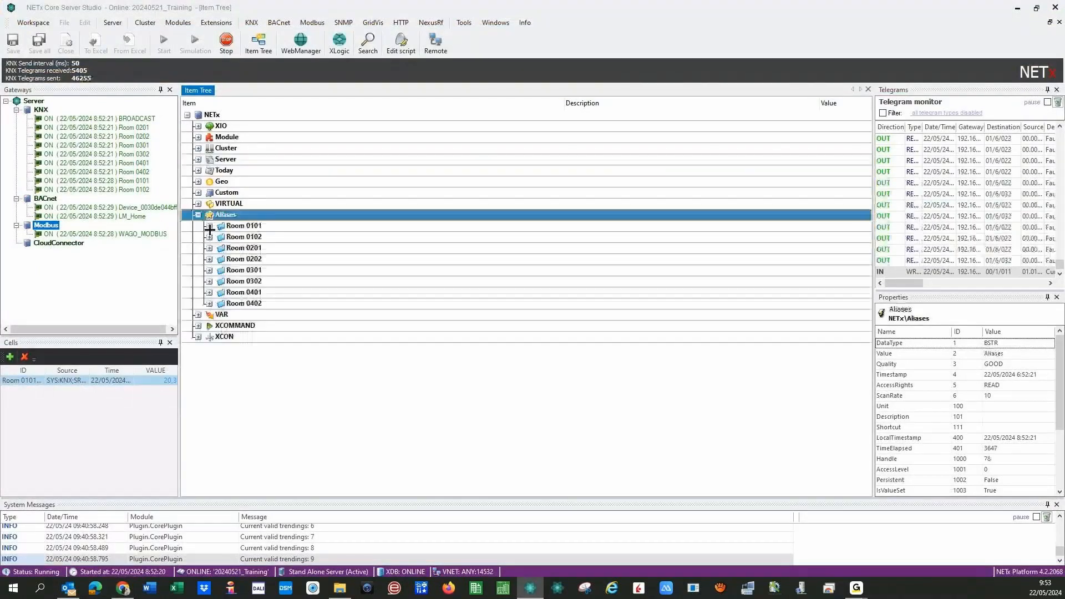
double_click(243, 226)
click(819, 283)
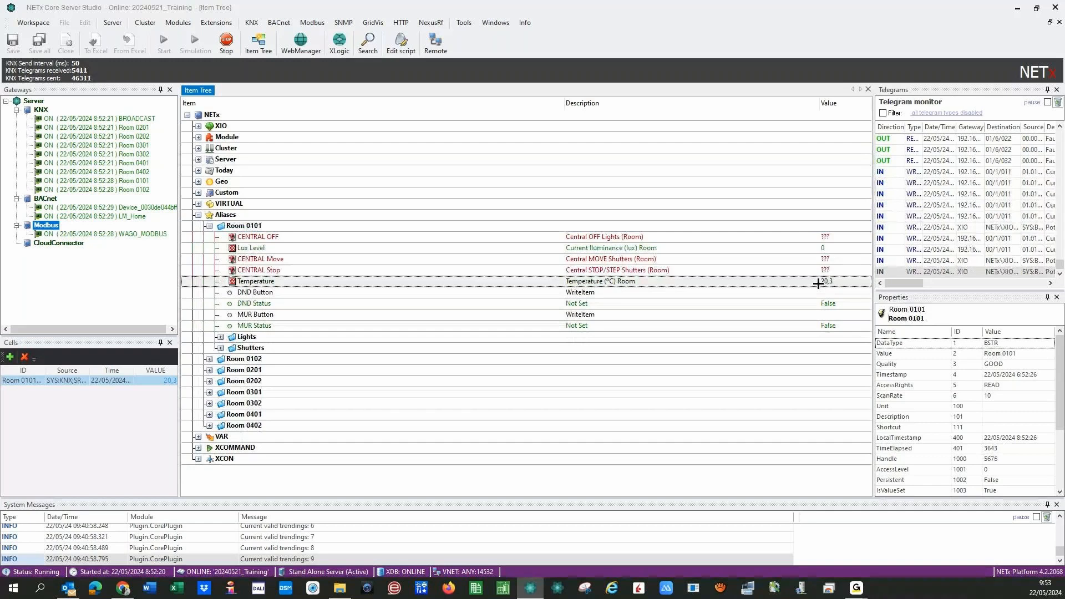
click(819, 282)
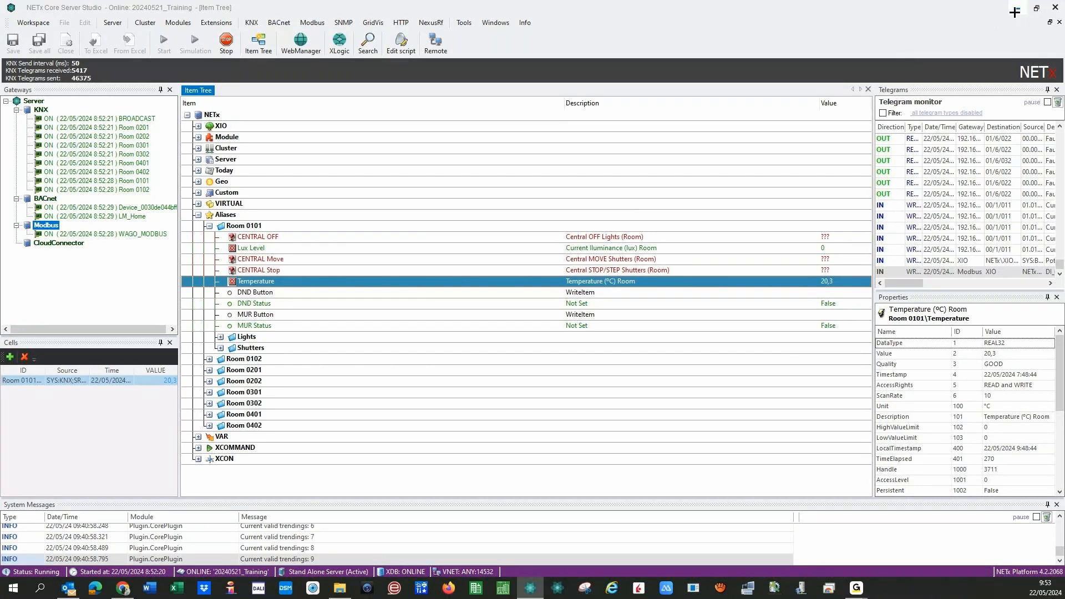
click(1016, 12)
click(639, 202)
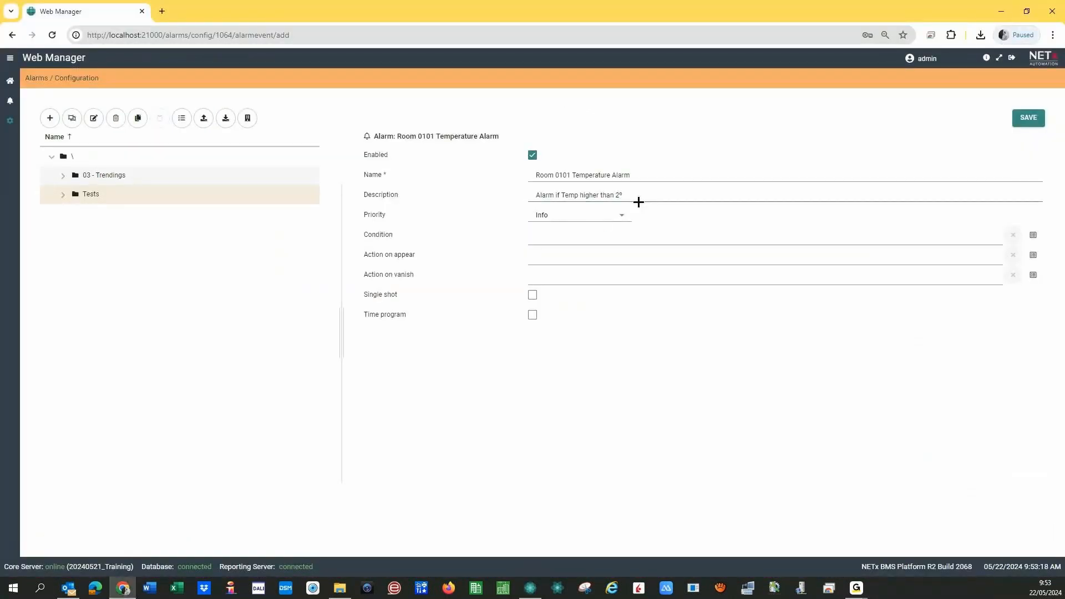
- Change the description threshold to 20,3° and set the alarm priority to Low
text(0,3)
click(621, 216)
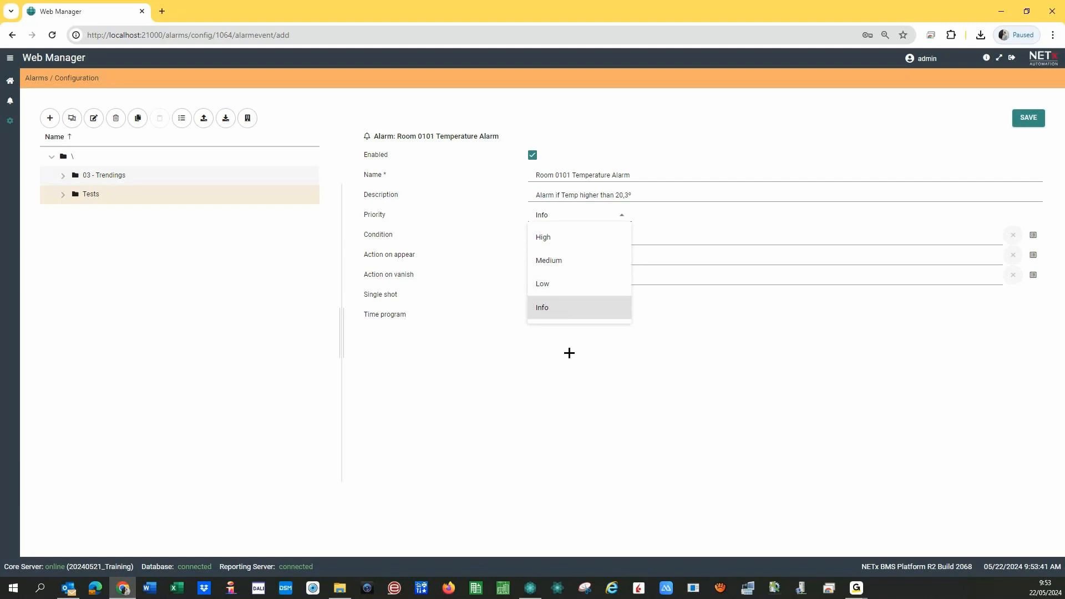
click(546, 295)
click(542, 215)
click(542, 283)
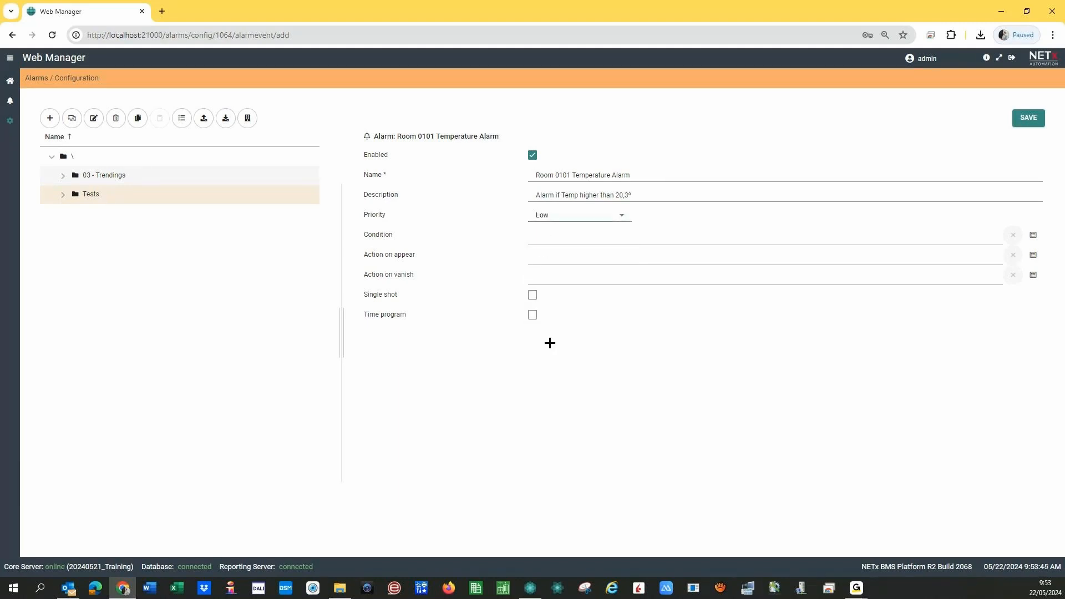
- Create a new condition named 'Room 0101 Temp higher thant 20,3', keeping AND logic
click(1032, 236)
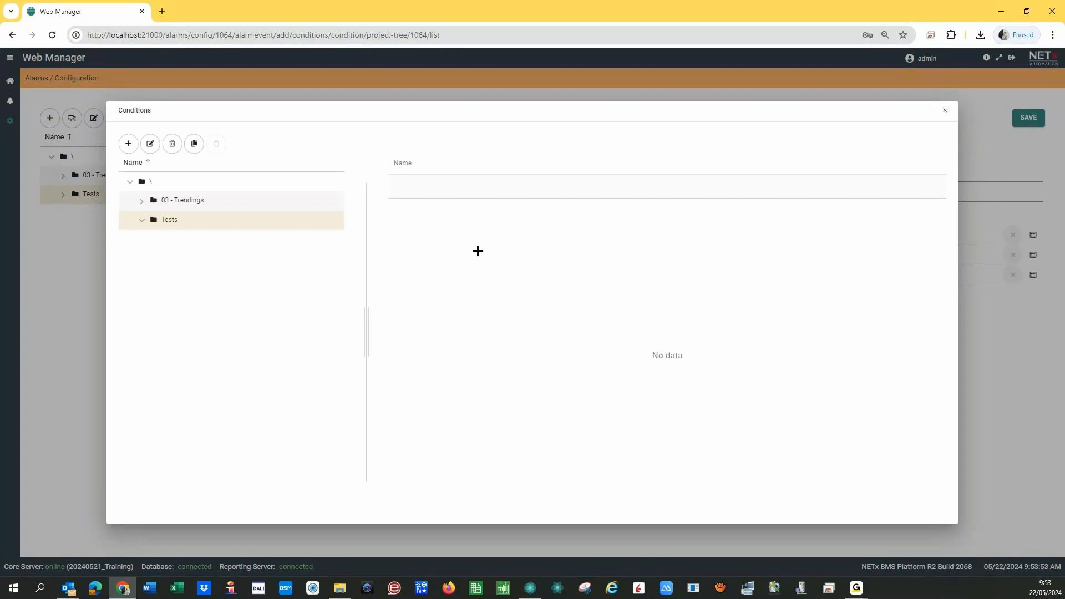
click(129, 144)
click(103, 171)
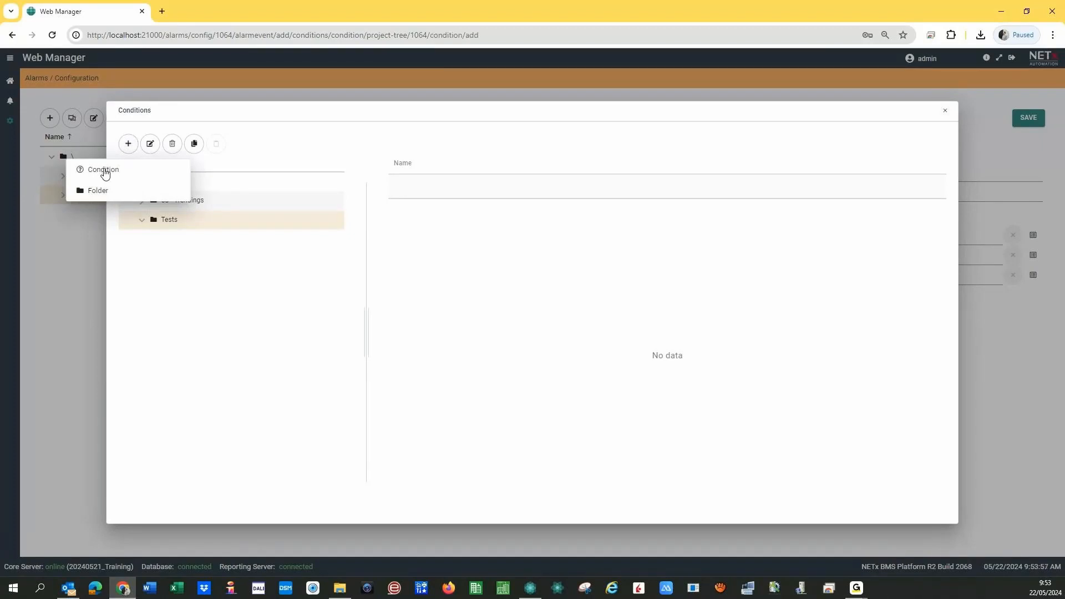
click(552, 183)
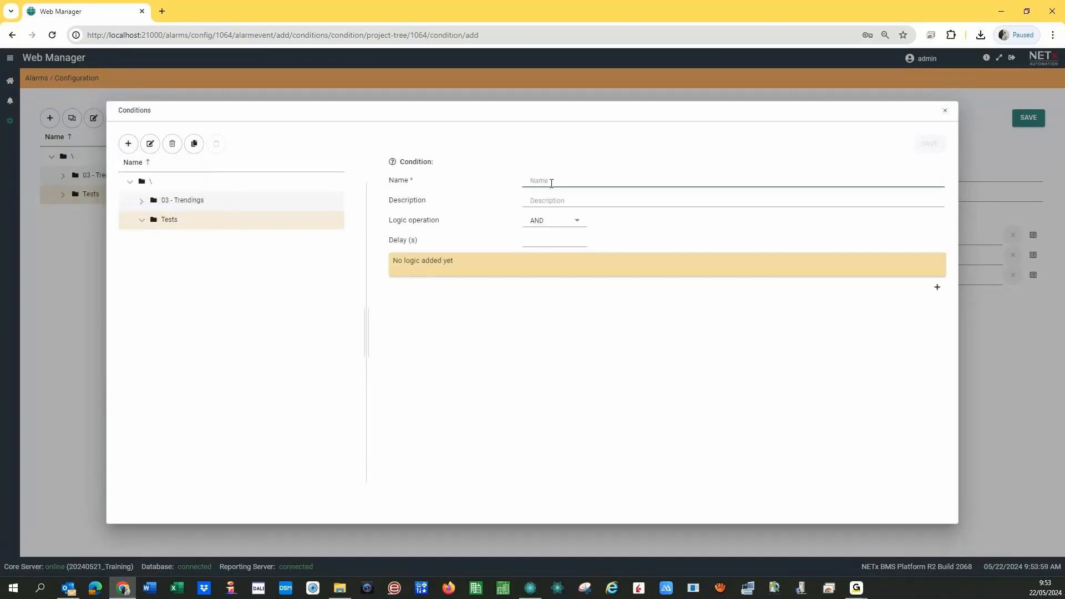
text(Room)
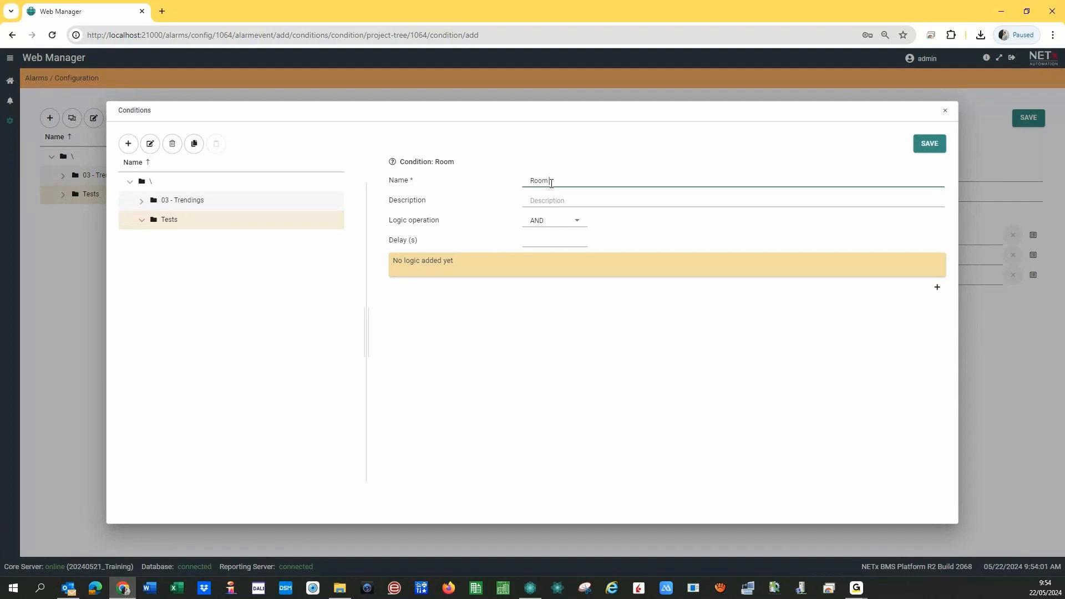
text( 0101 Temo)
text(p)
text( higher th)
text(ant 20,3)
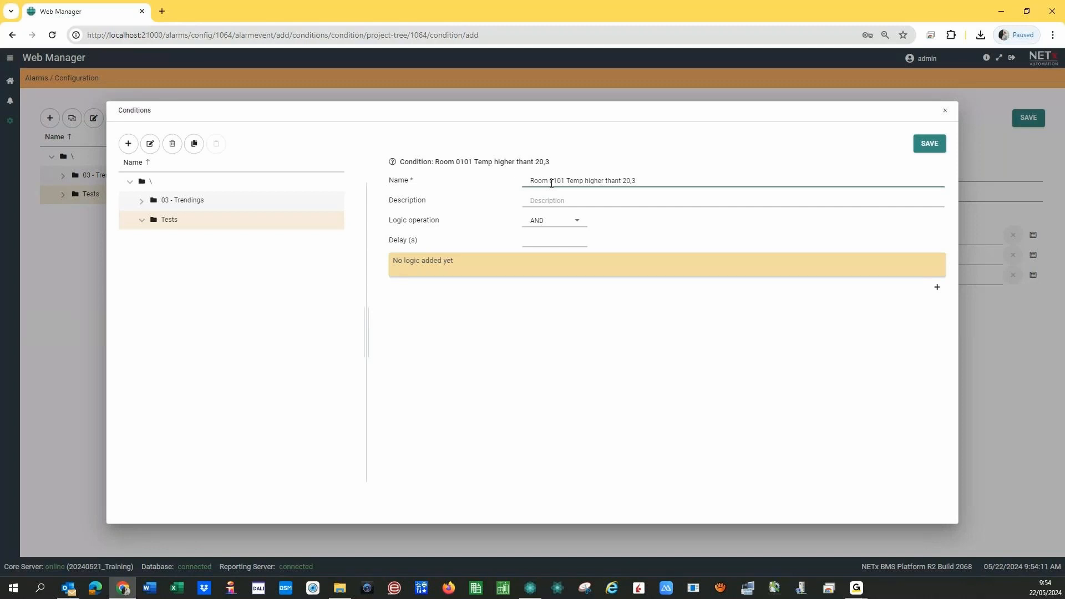
click(565, 336)
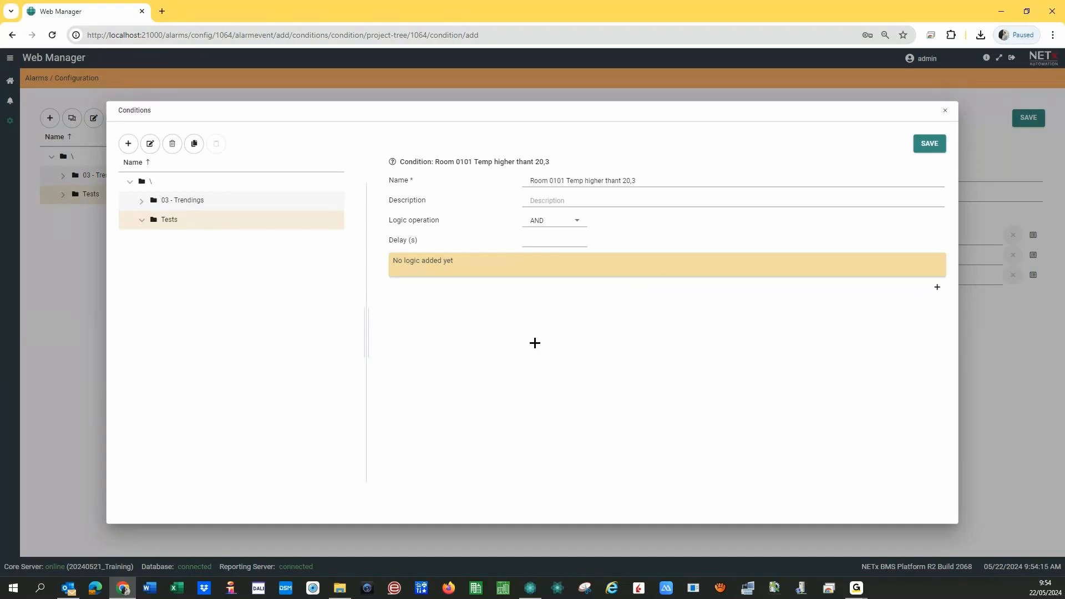
click(576, 223)
click(557, 228)
- Add two XCondition rows, switch logic to NOR and back to AND, then delete the second row
click(936, 291)
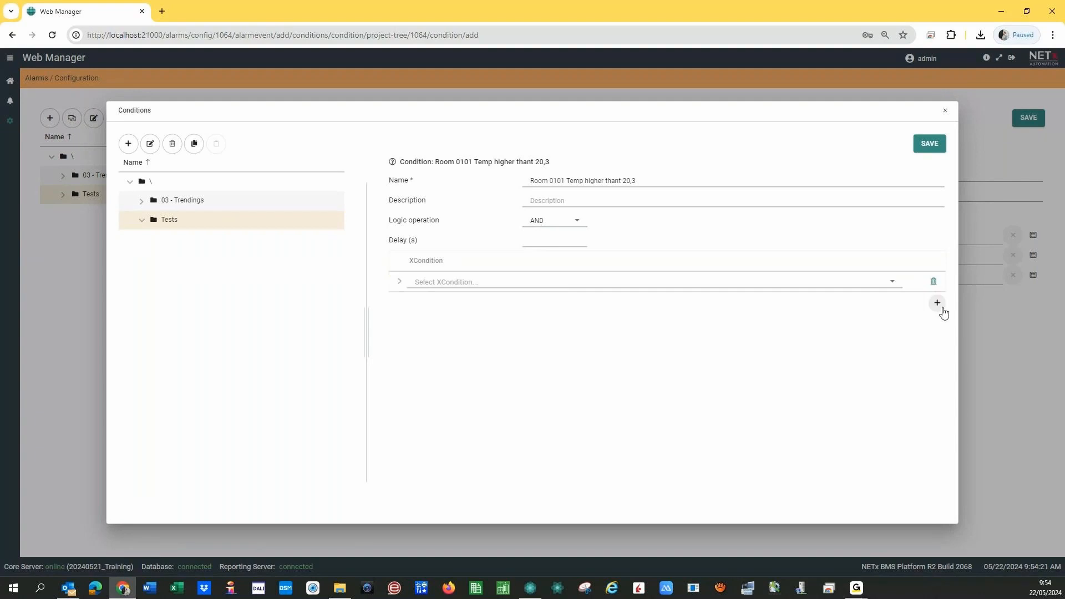
click(937, 304)
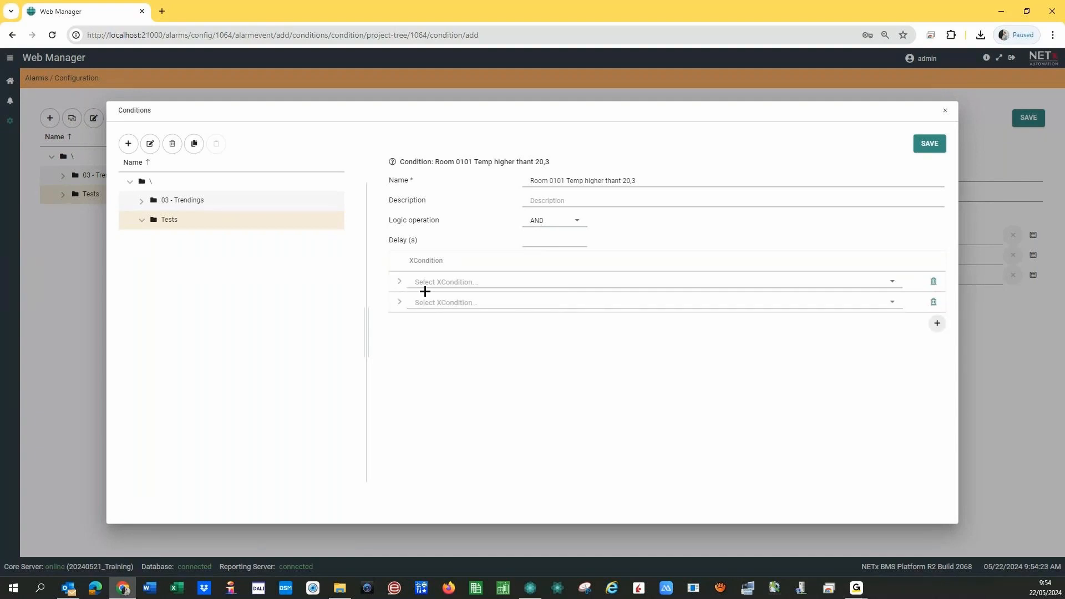
click(557, 221)
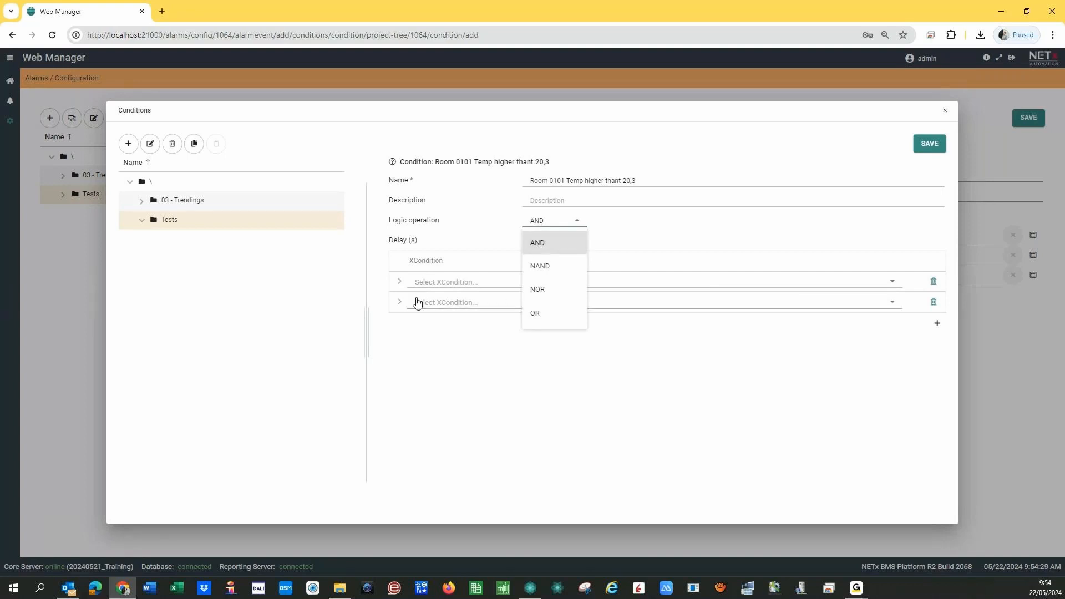
click(537, 289)
click(550, 225)
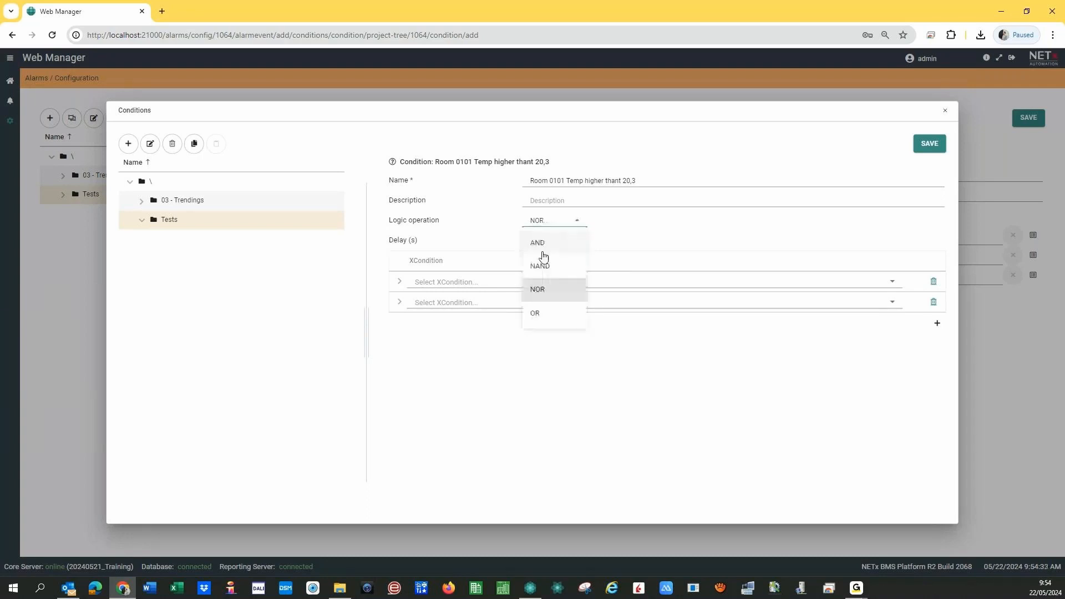
click(539, 245)
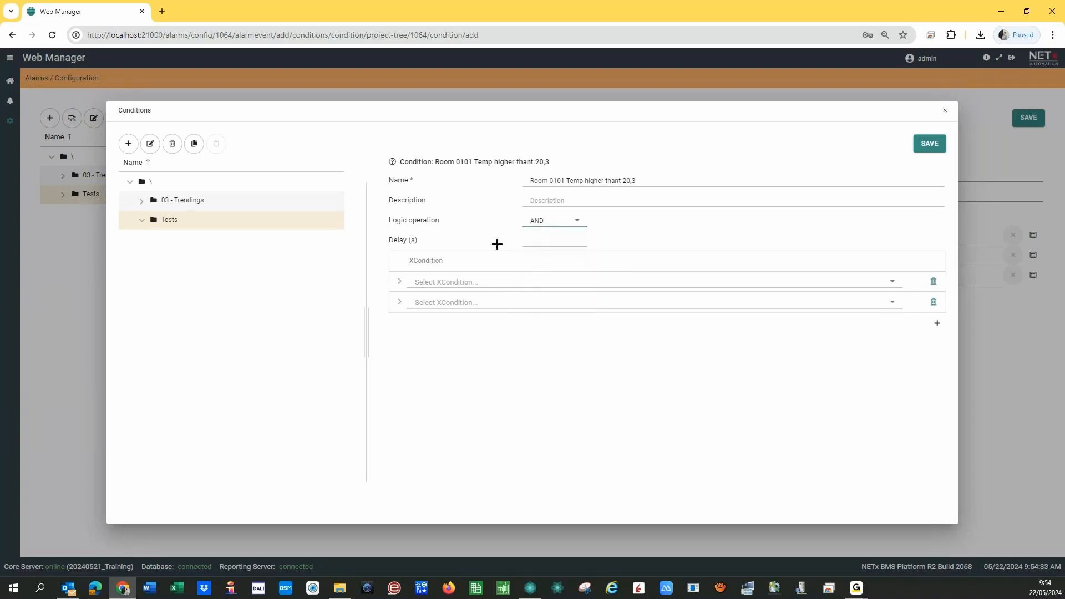
click(933, 302)
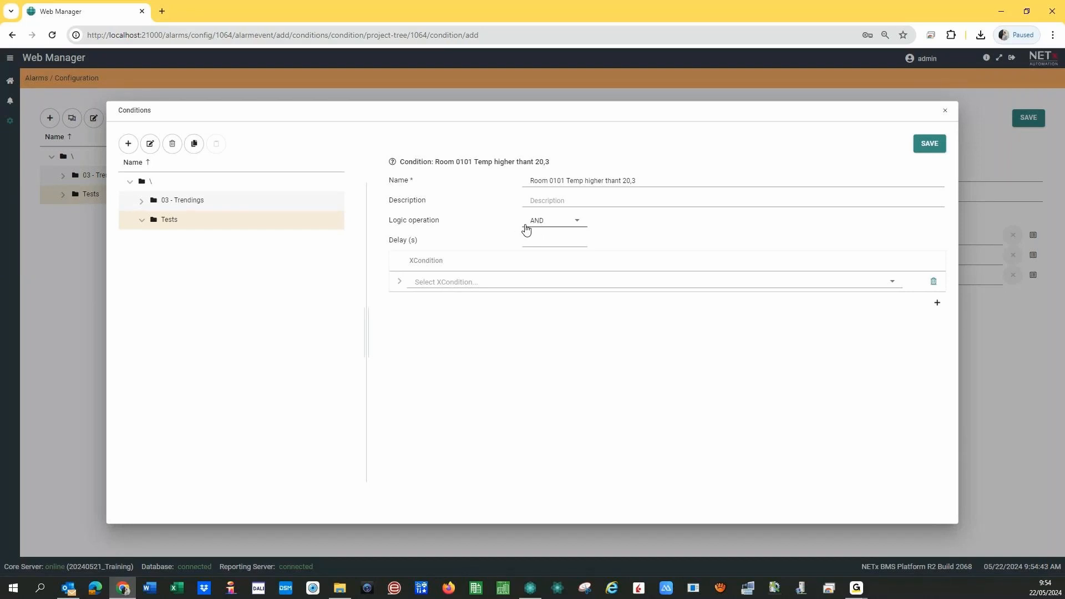
click(555, 222)
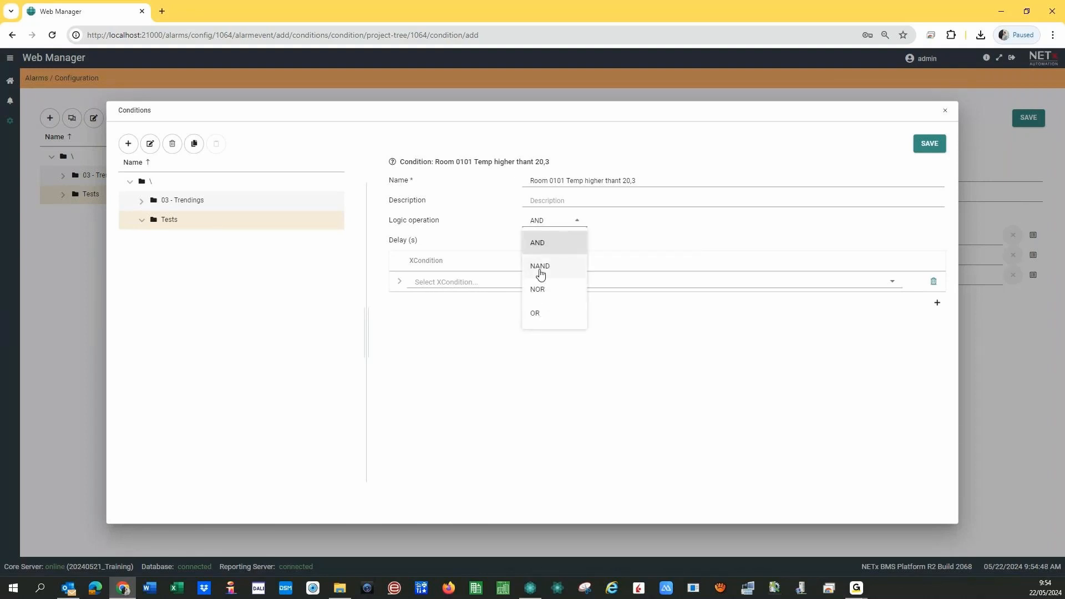
click(541, 248)
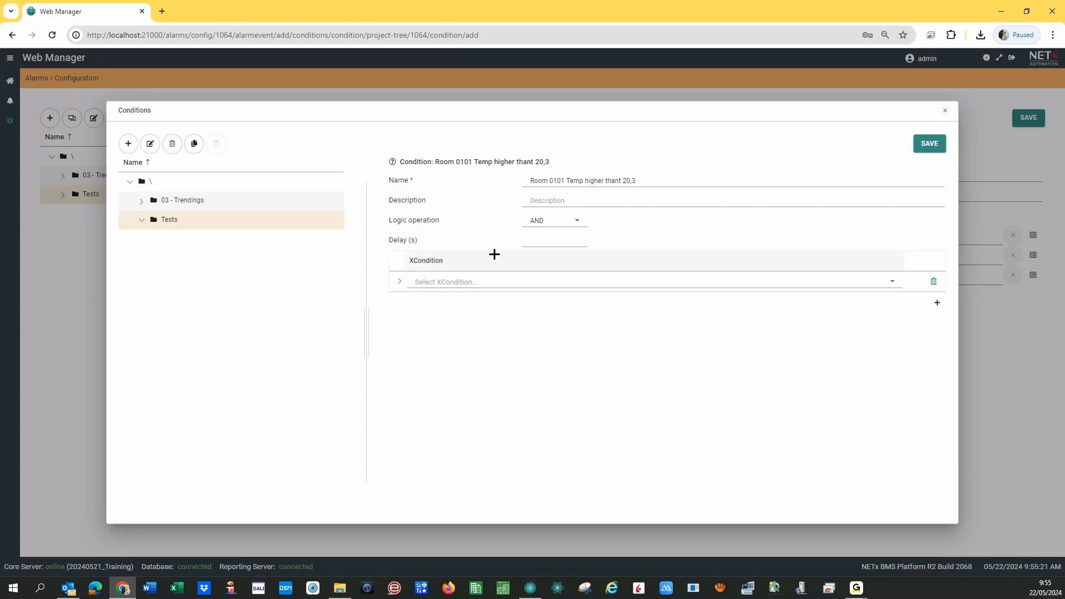
- Leave the Delay (s) field empty and bring up the XCondition type list
click(533, 238)
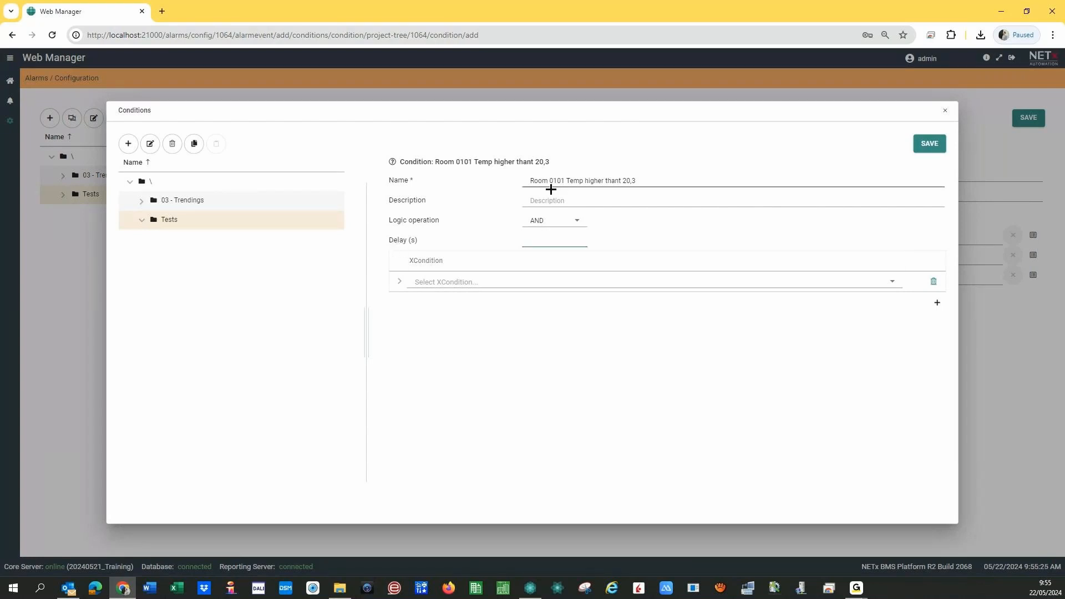
click(548, 236)
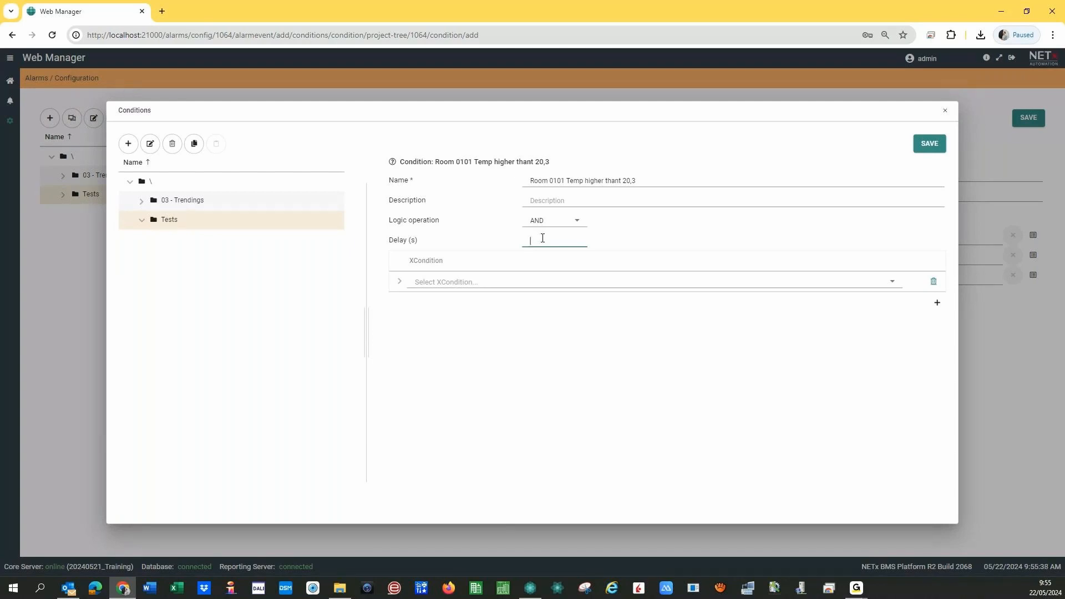
click(311, 237)
click(897, 288)
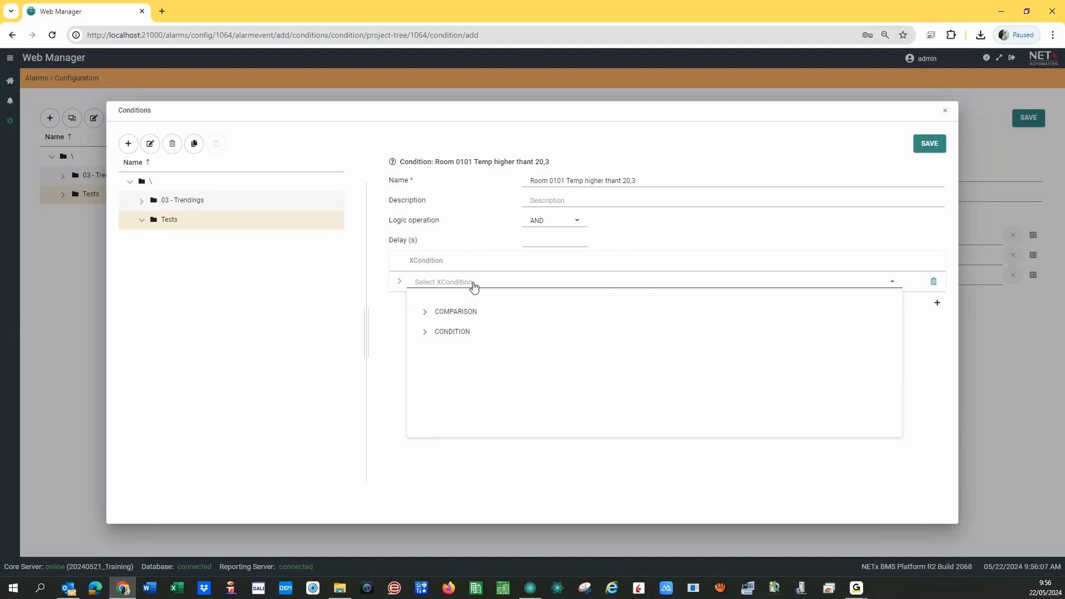
- Make the logic row's XCondition type GREATER from the COMPARISON group, then focus its Input field
click(424, 313)
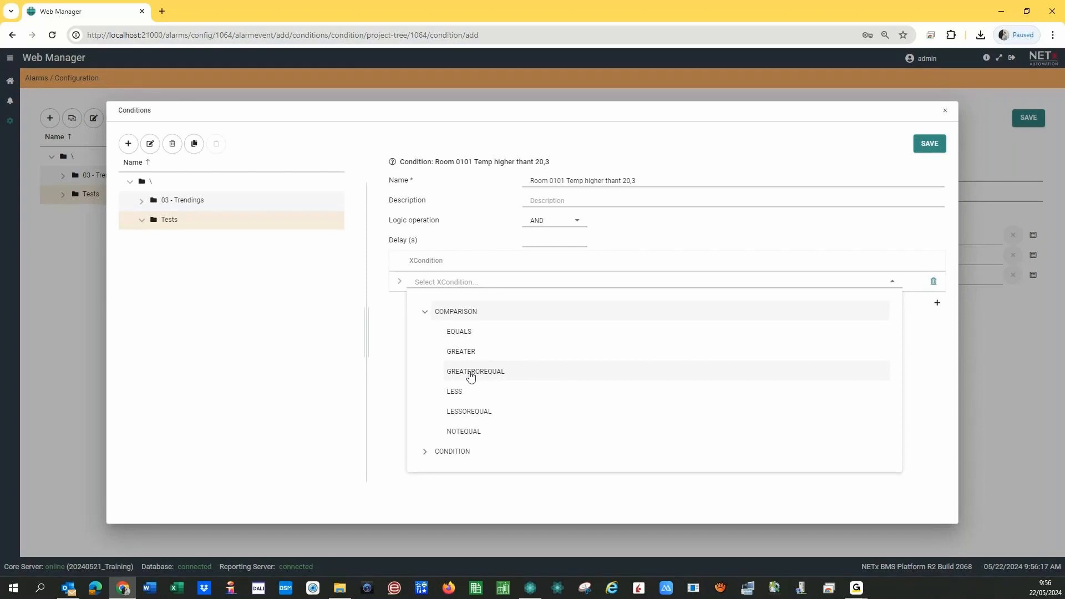
click(467, 354)
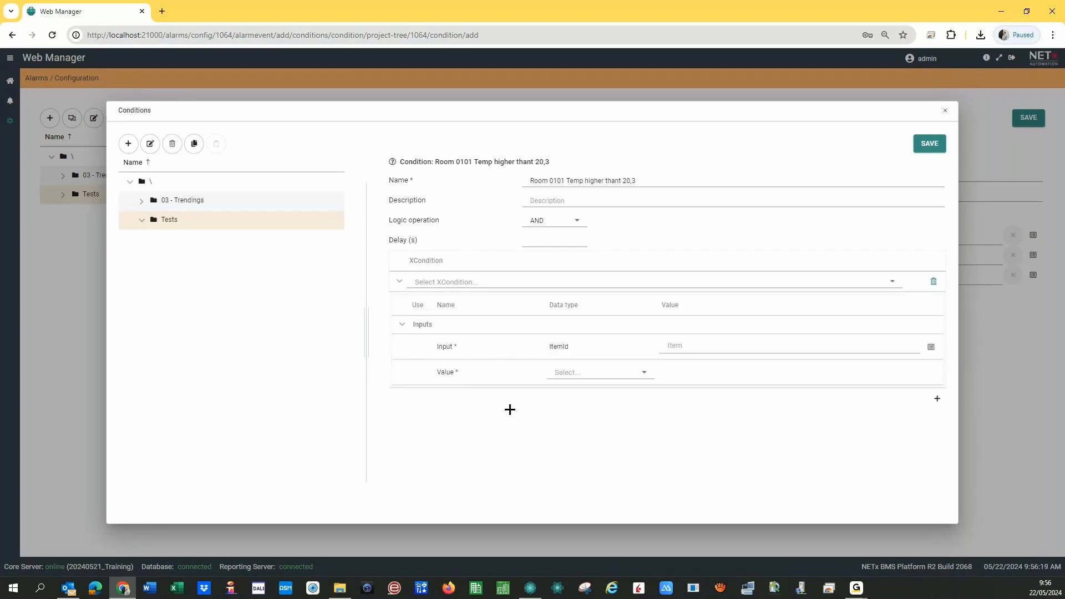
click(426, 284)
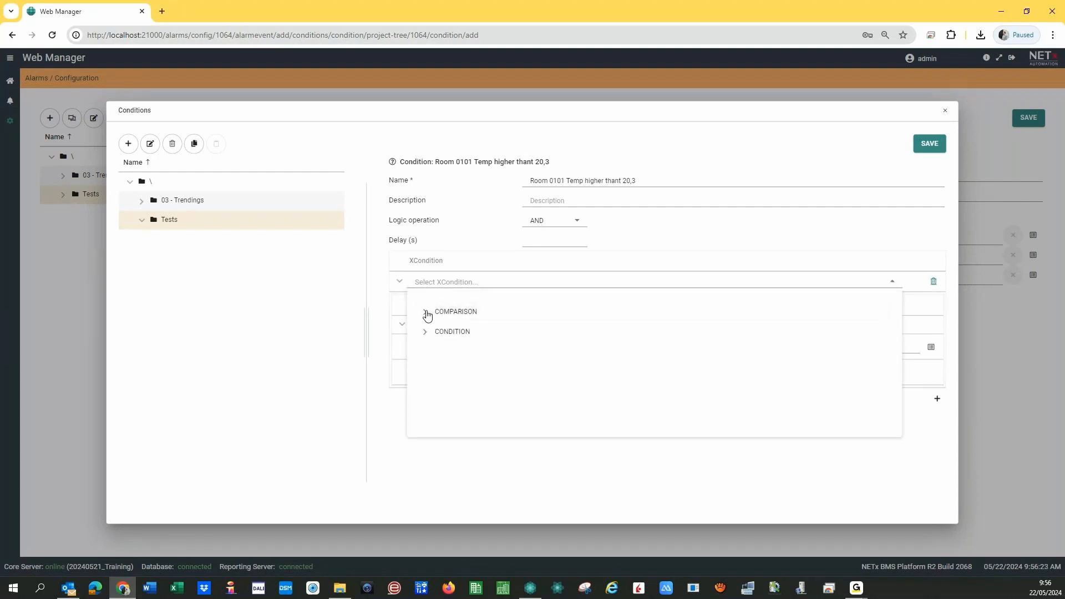
click(424, 311)
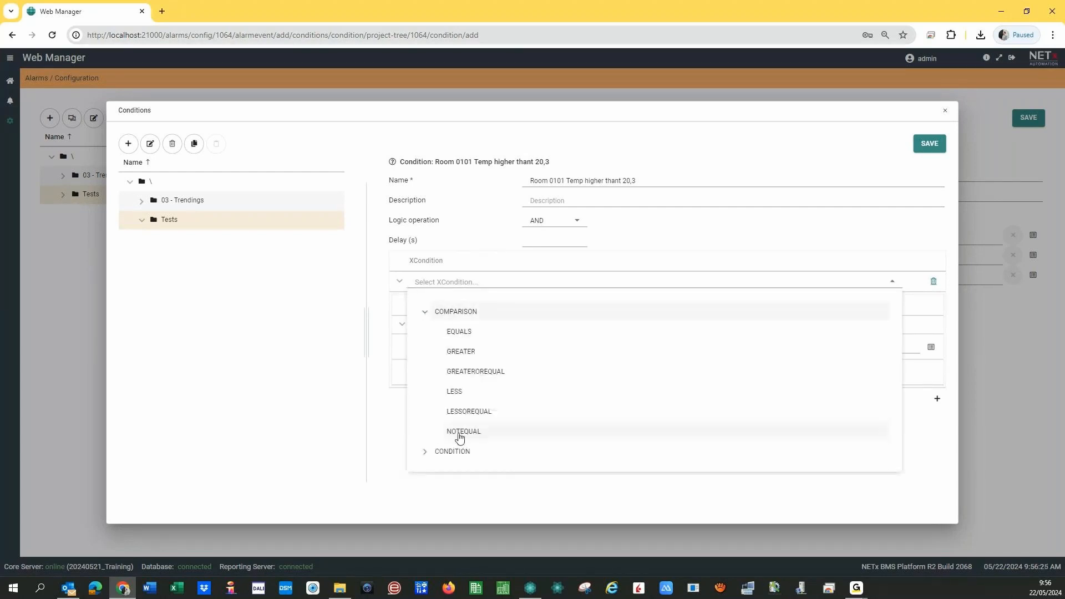
click(425, 453)
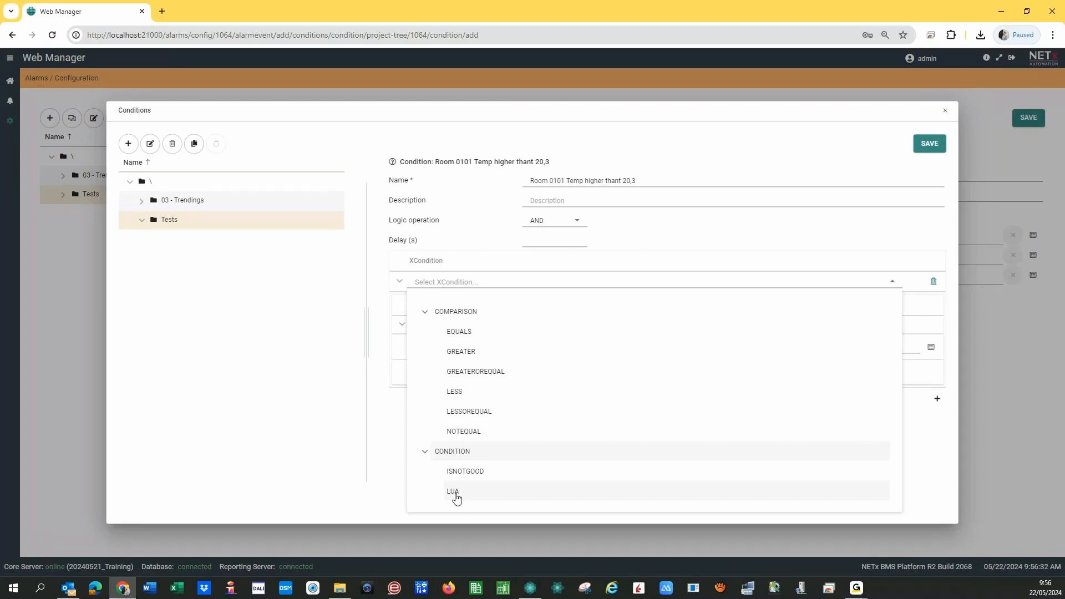
click(367, 496)
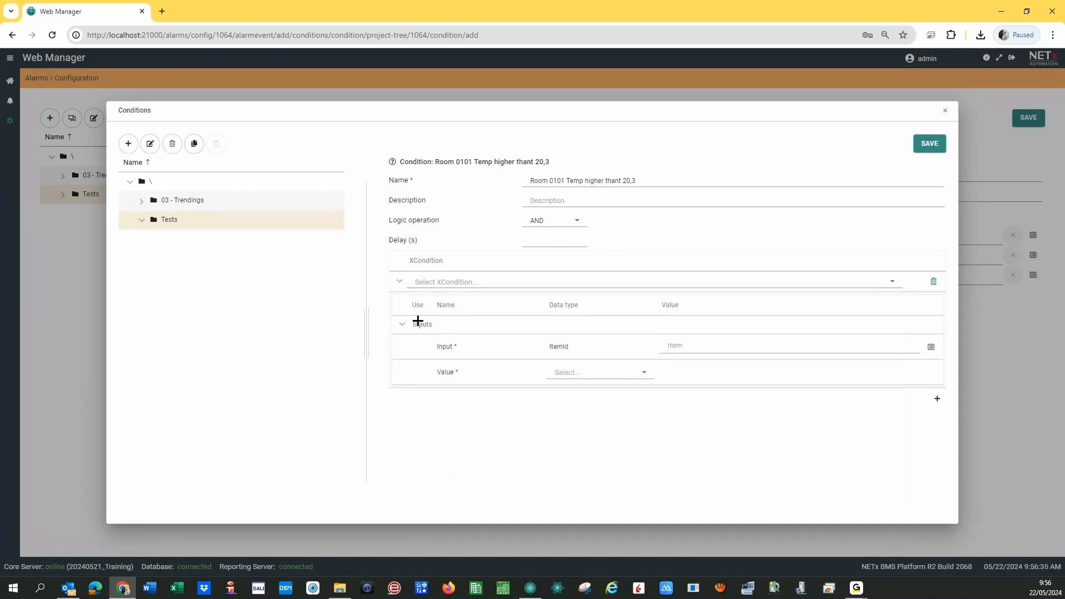
click(444, 282)
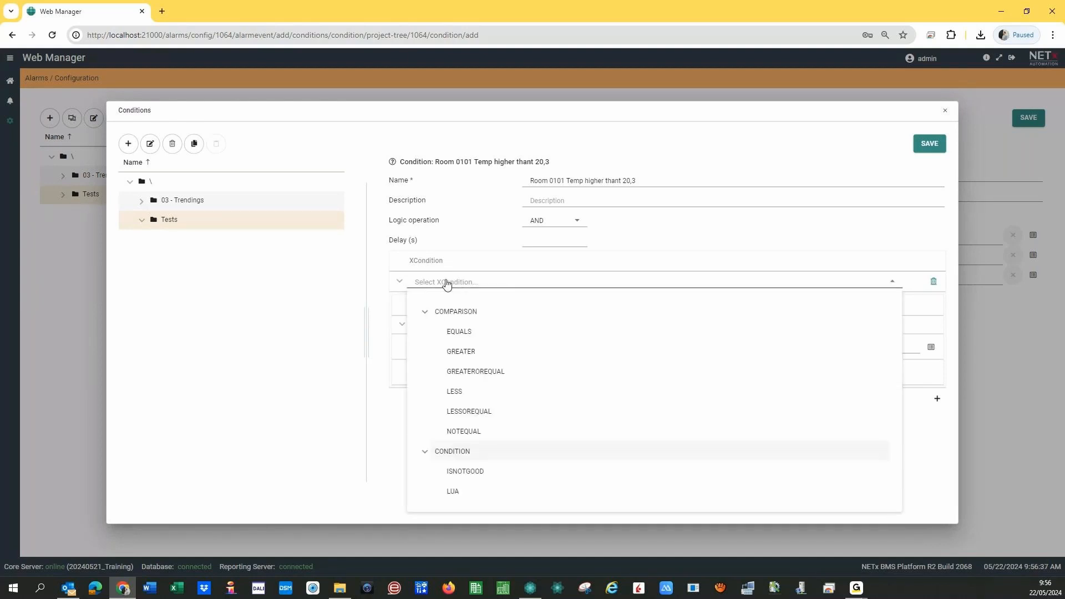
click(459, 355)
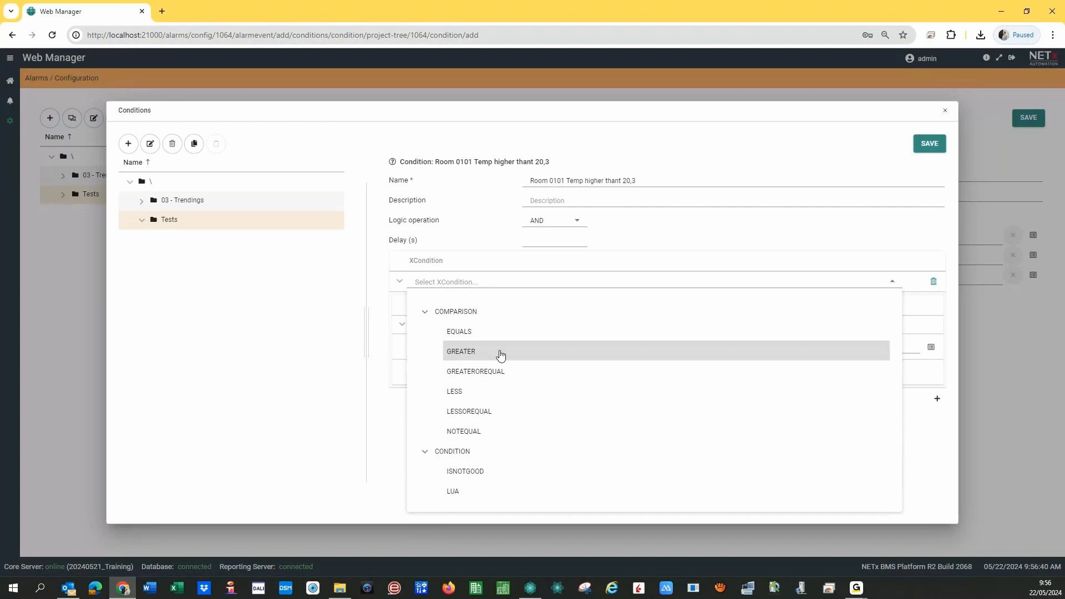
click(385, 406)
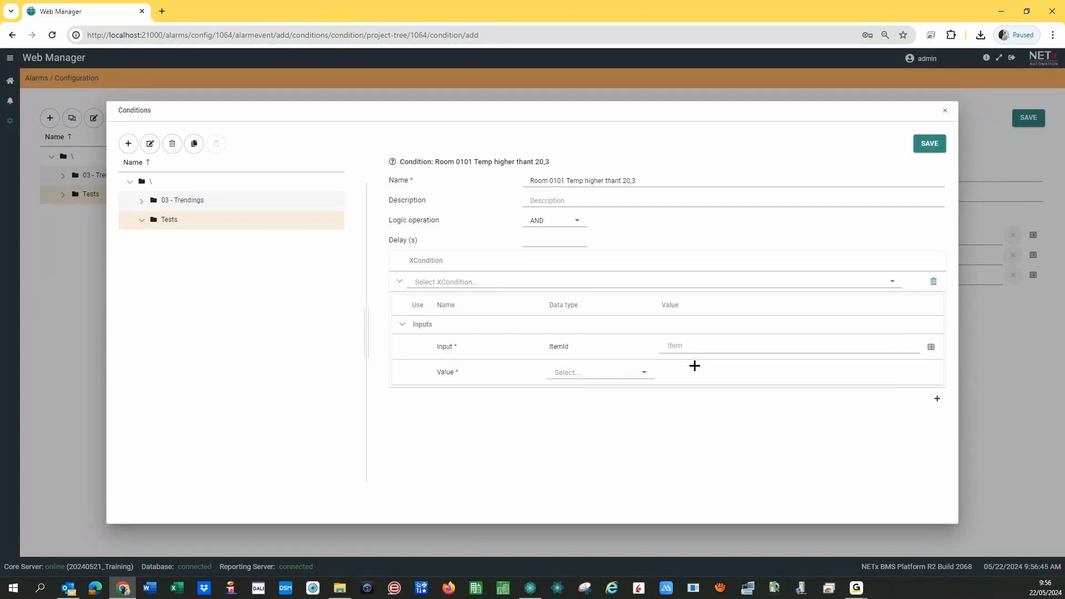
click(682, 348)
- Set Input to Room 0101\Temperature and Value to Number 20,3, then save and assign the condition
click(930, 348)
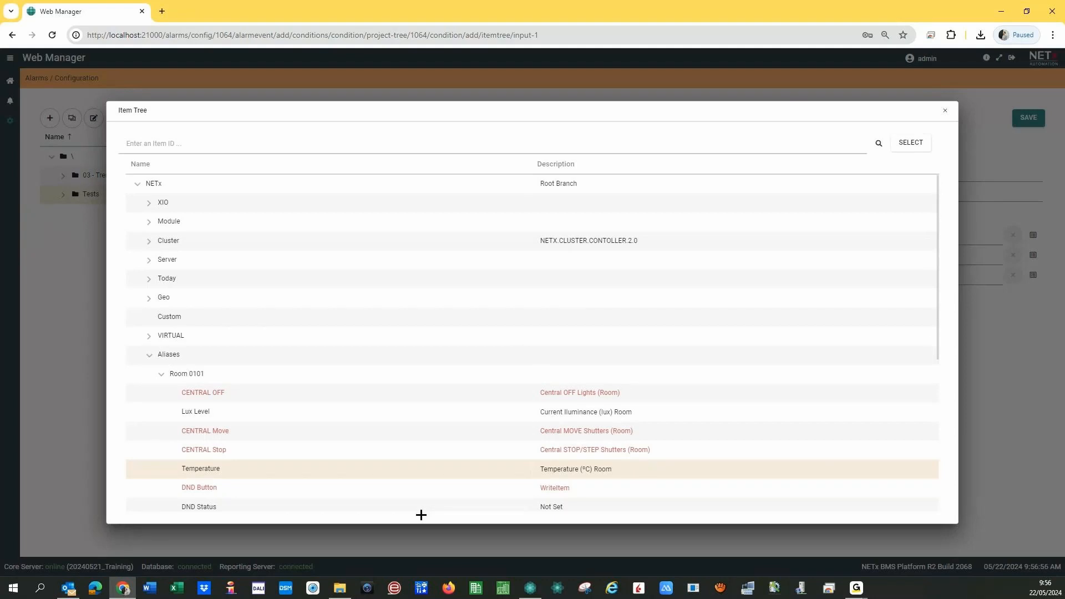
click(902, 142)
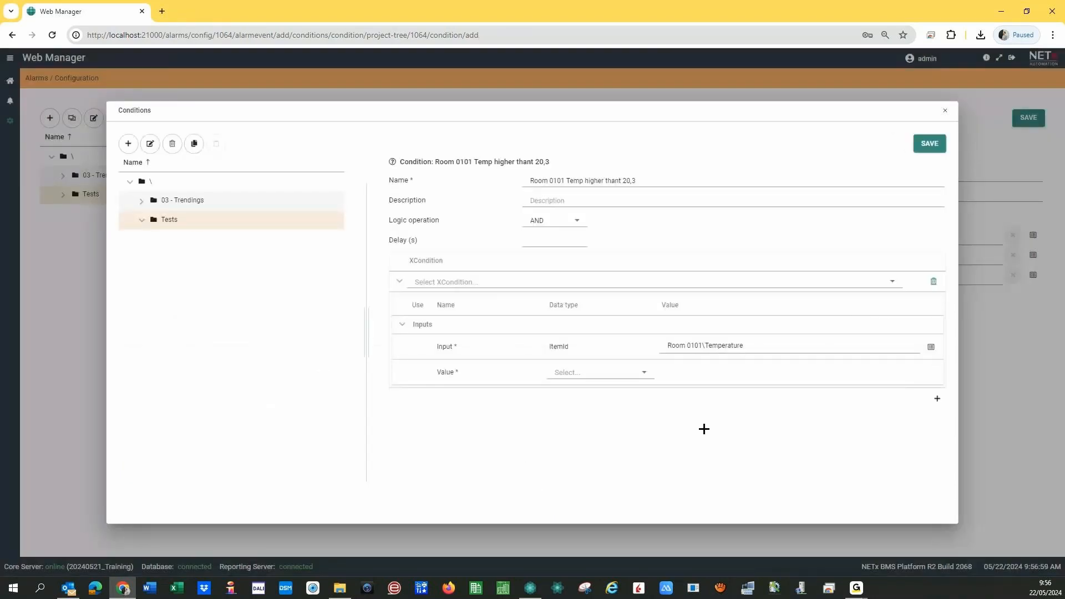
click(637, 377)
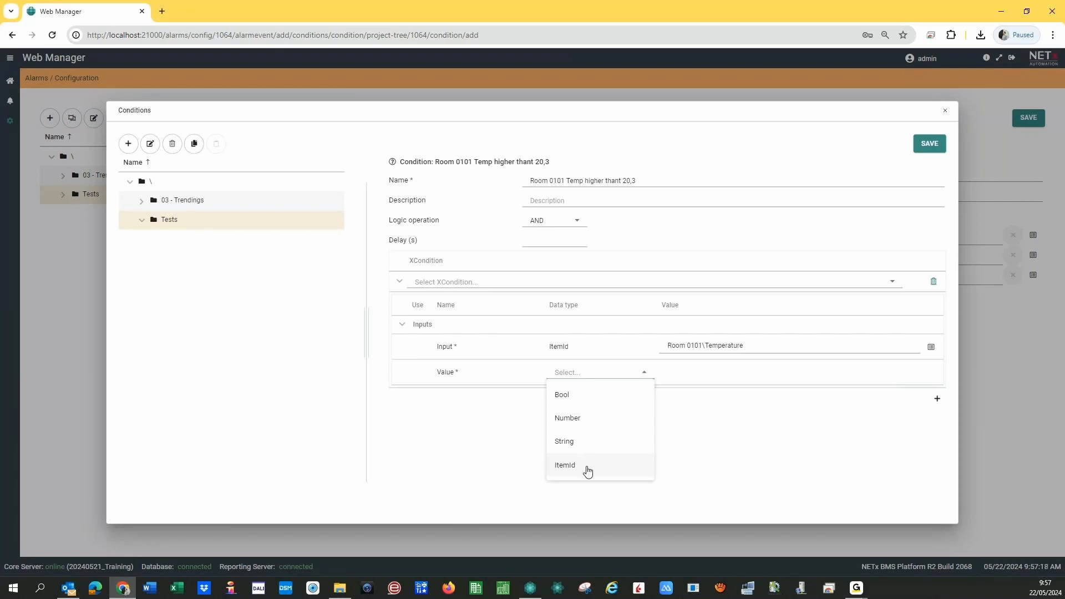
click(587, 420)
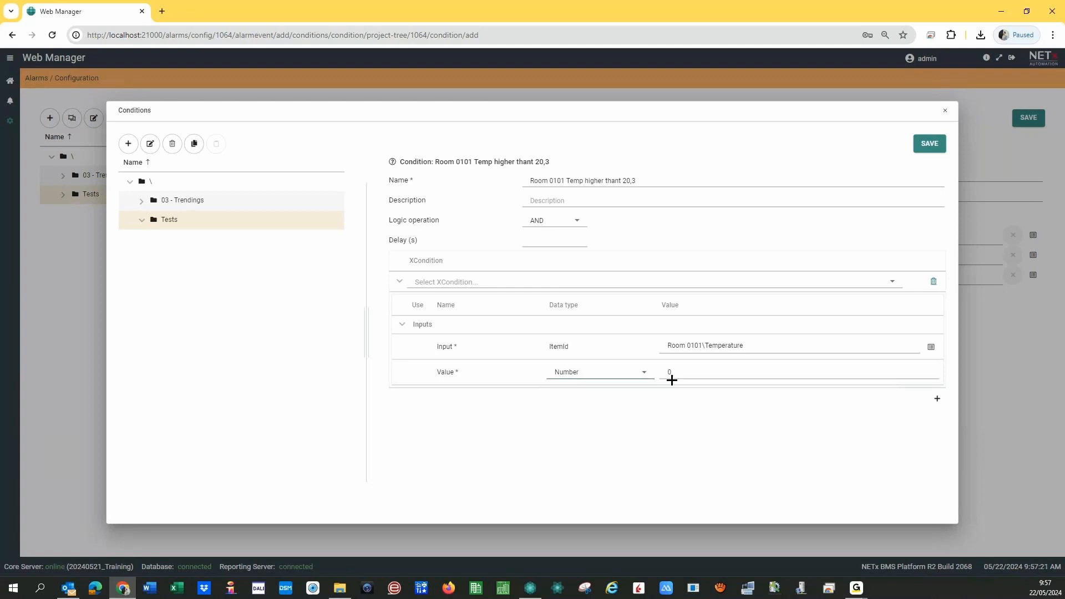
click(672, 380)
text(20,3)
click(657, 446)
click(937, 150)
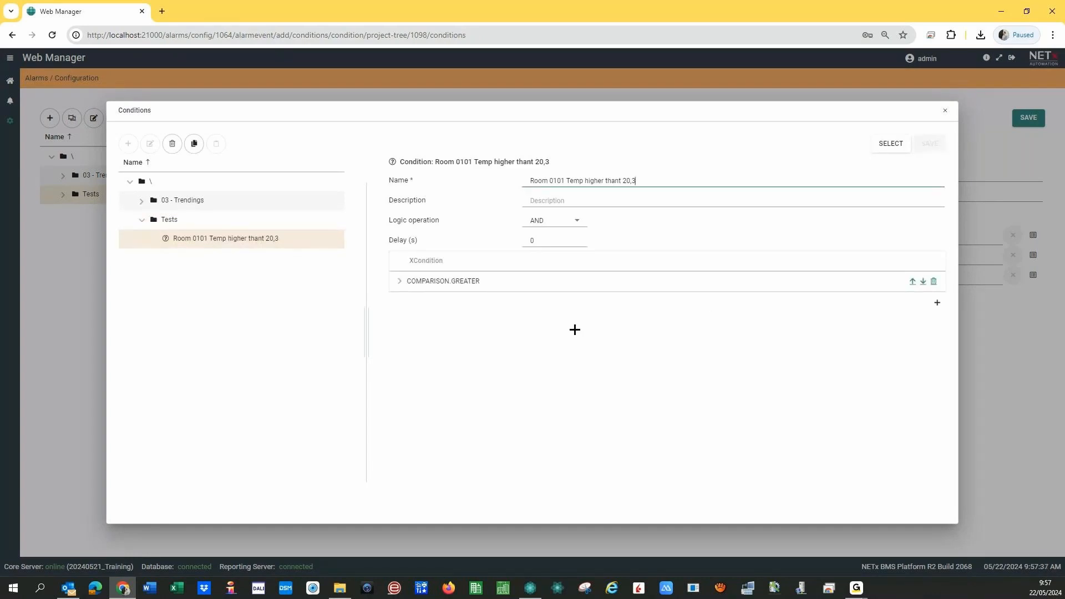
click(891, 146)
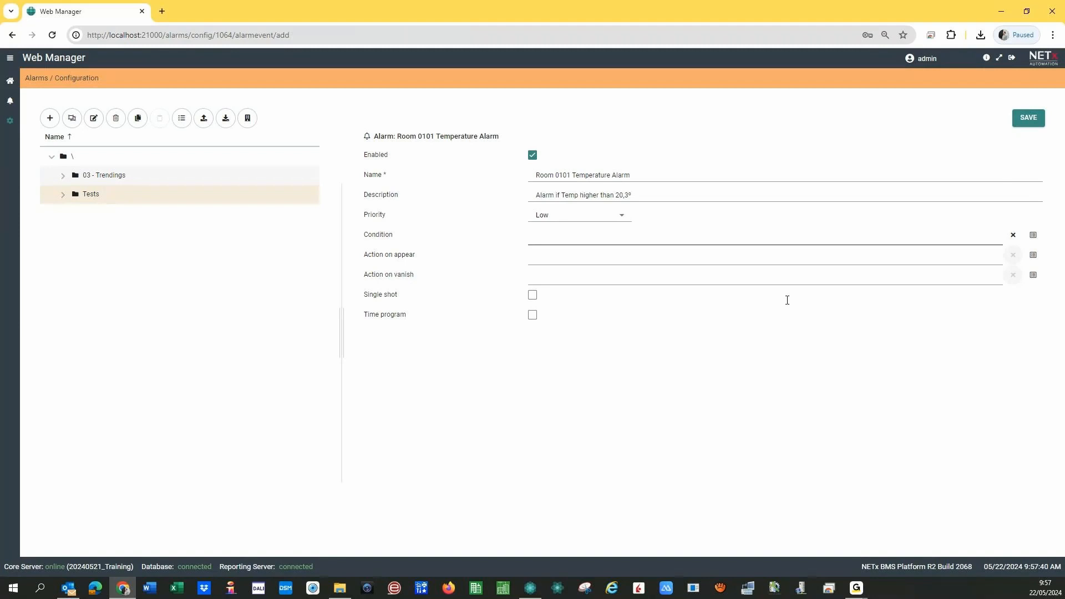
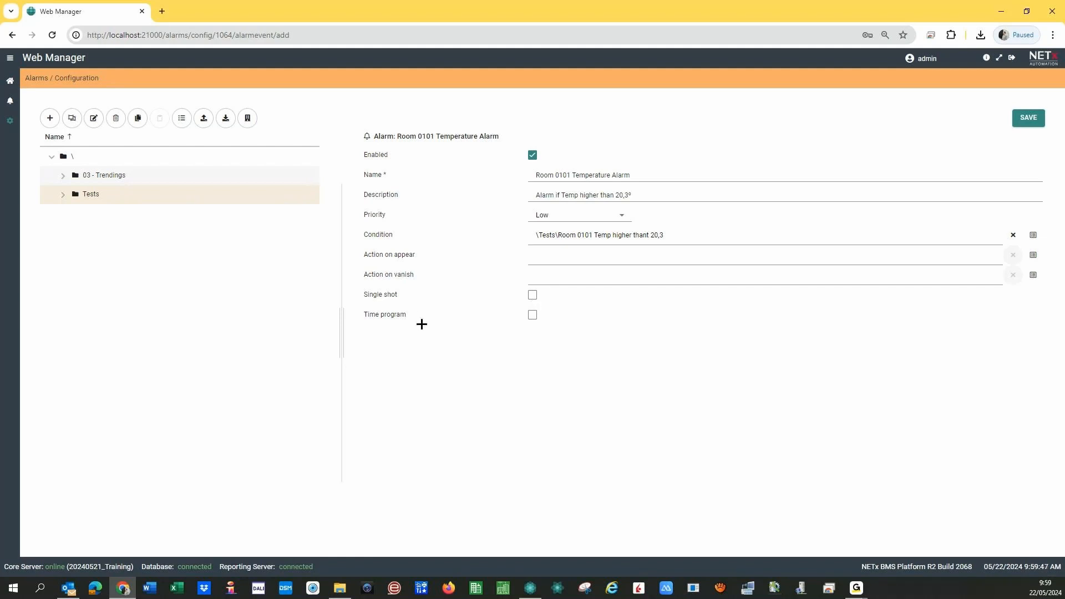
- Enable the alarm's time program ending at 7:00 AM, excluding August and holidays
click(539, 315)
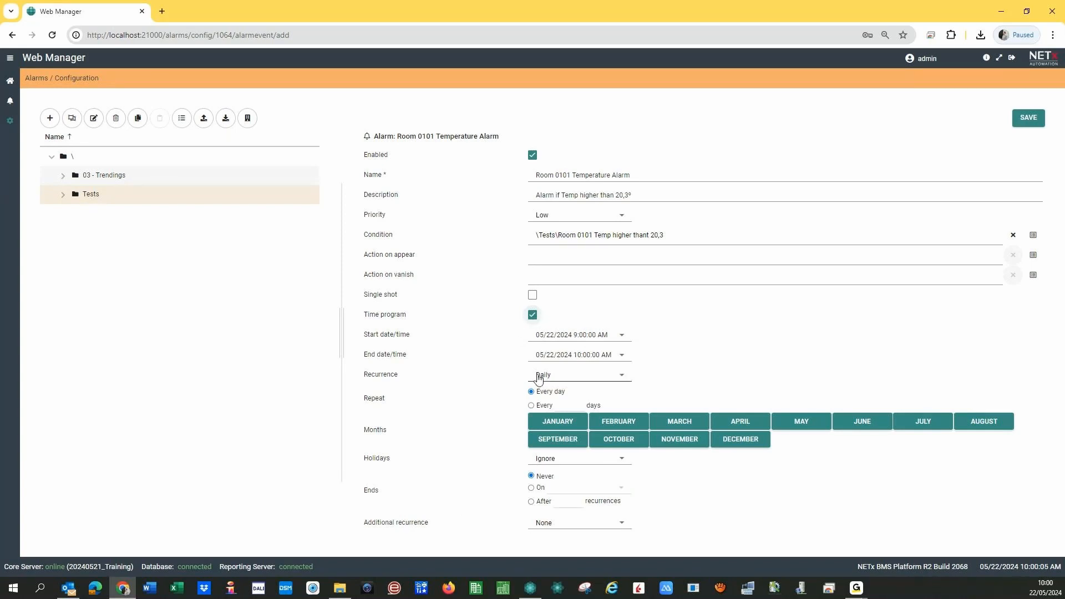
click(577, 355)
text(7)
click(479, 369)
click(988, 428)
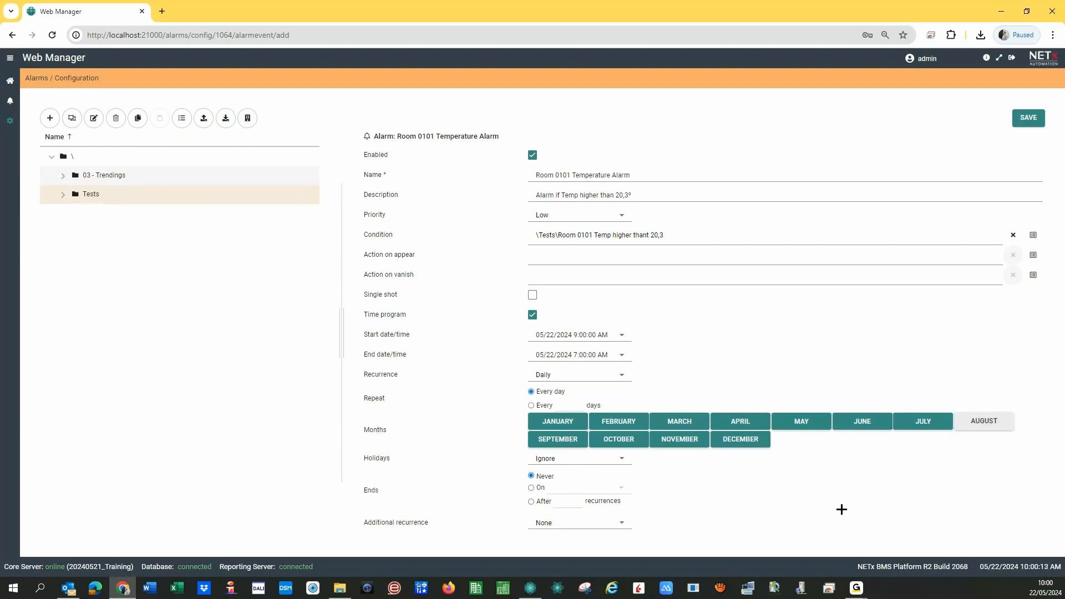
click(579, 461)
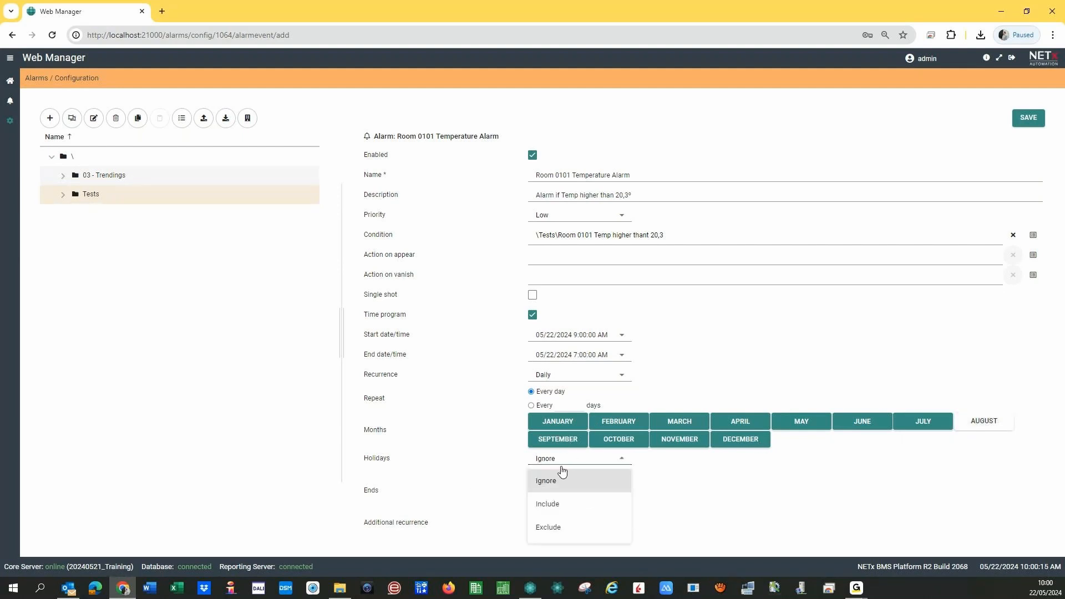
click(547, 527)
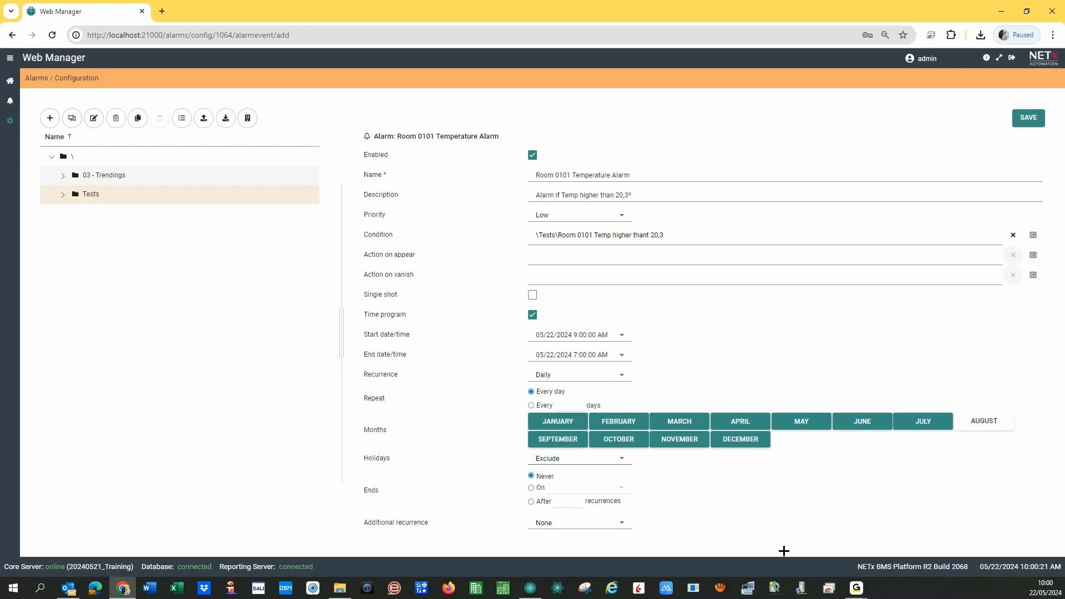
- Try a weekly recurrence on Monday, Tuesday, Thursday and Friday, then switch the time program off
click(592, 379)
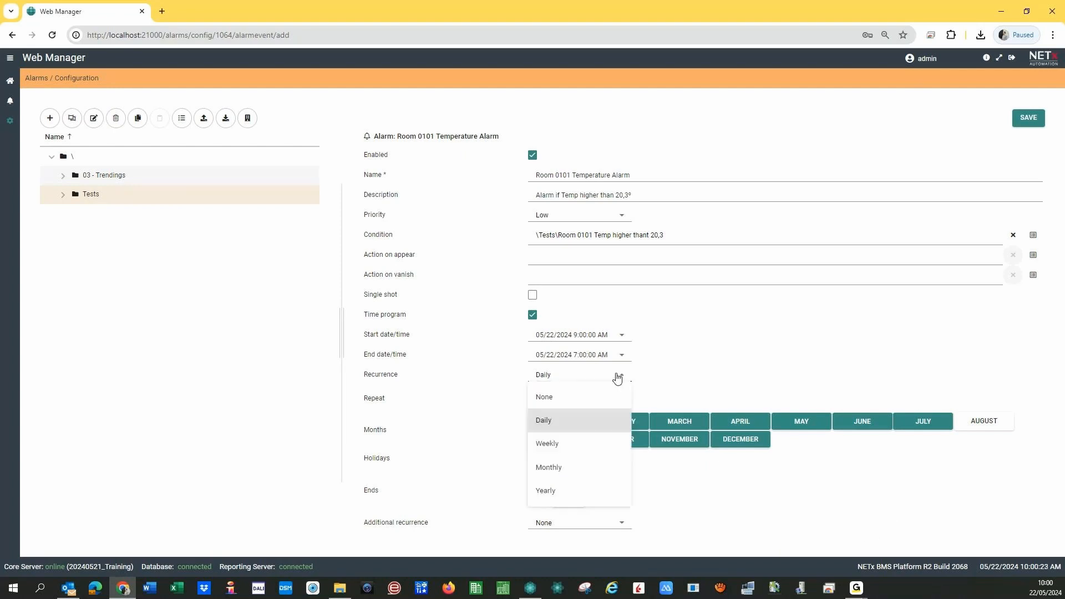
click(552, 443)
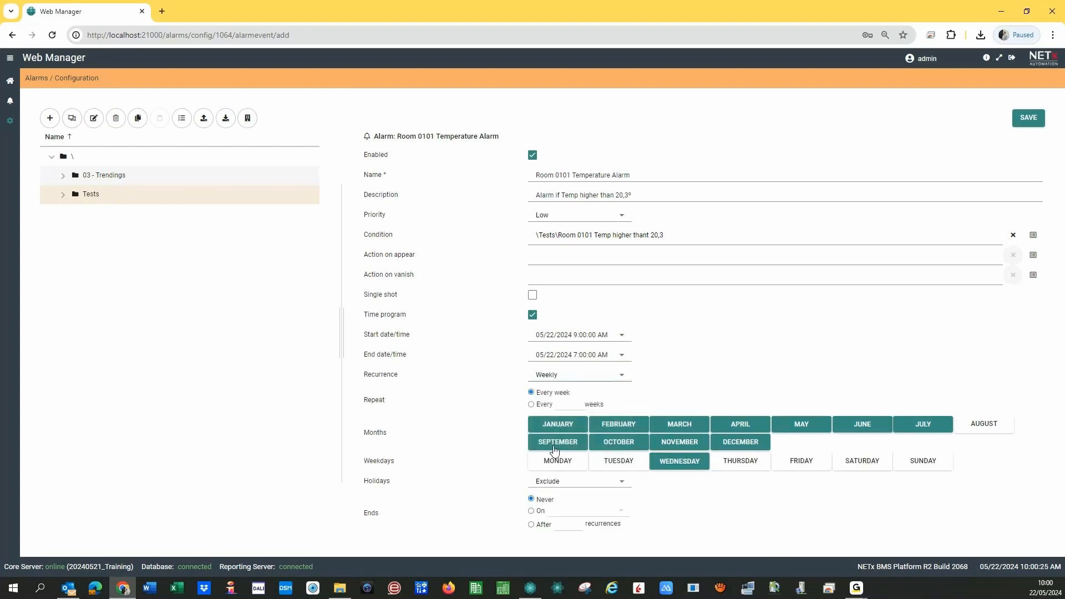
click(560, 465)
click(615, 465)
click(740, 463)
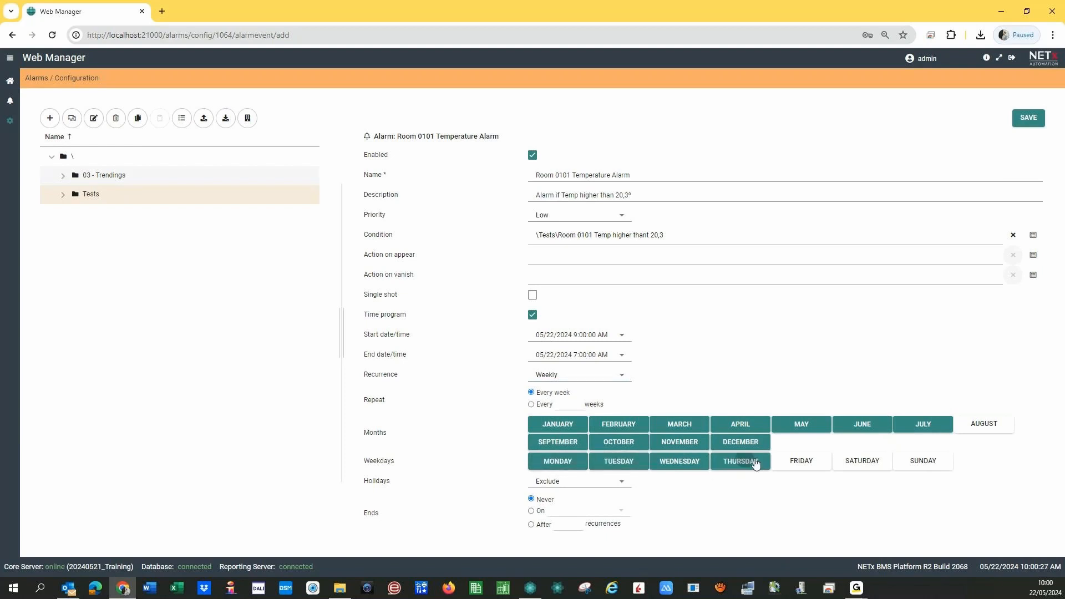
click(801, 466)
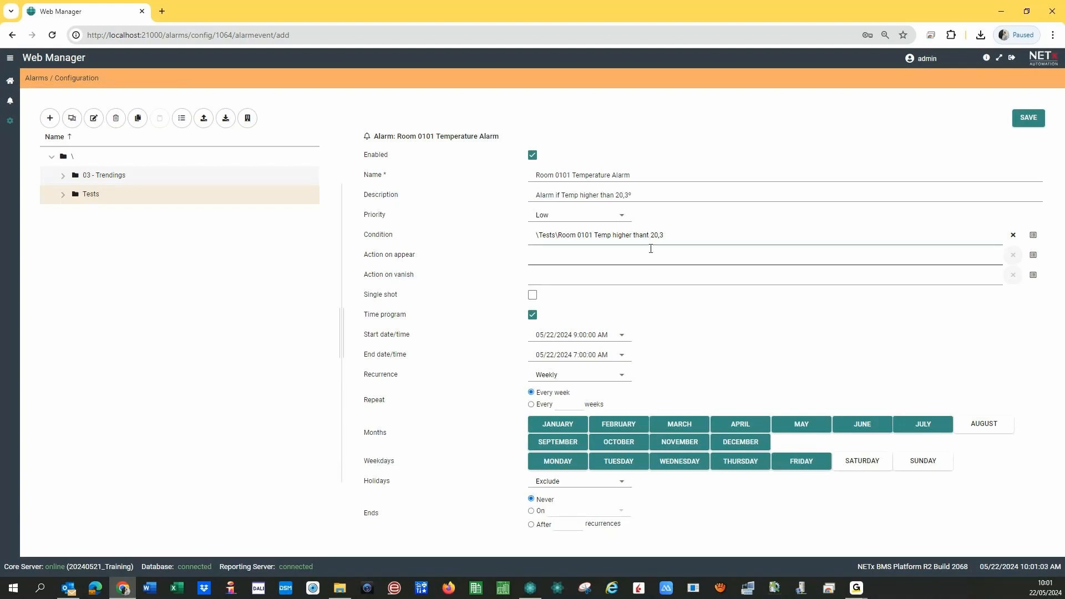
click(534, 317)
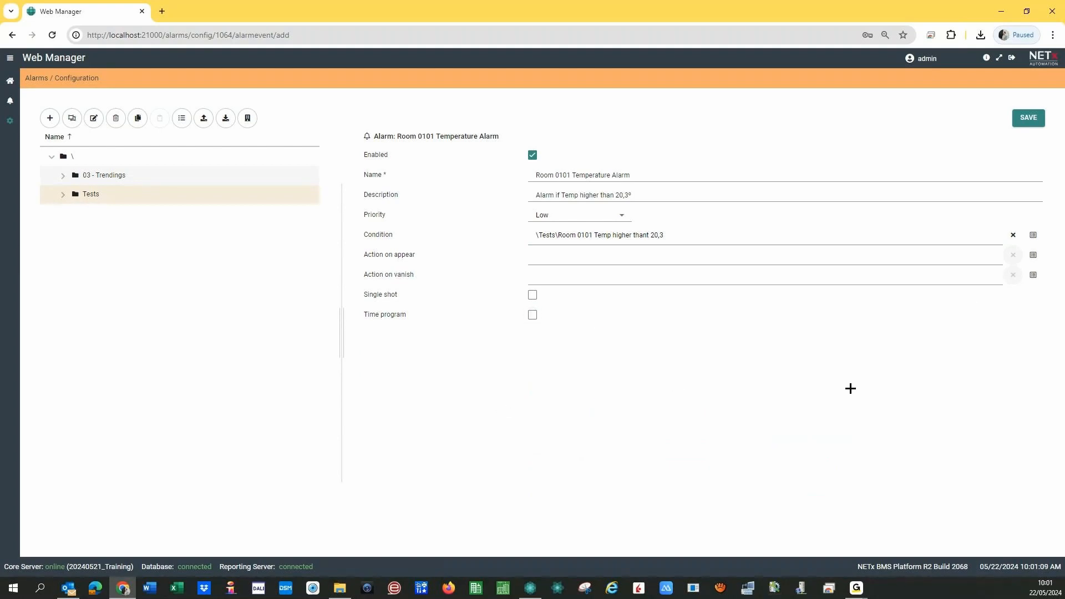
- Save the Room 0101 Temperature Alarm, view the empty alarm list, and switch to Core Server Studio
click(1032, 119)
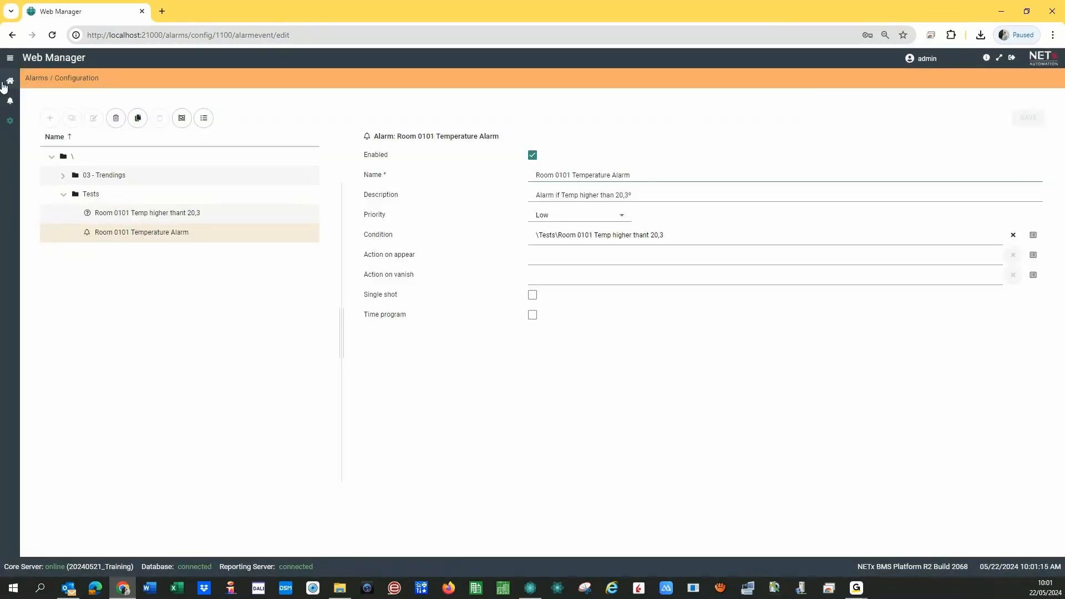
click(10, 101)
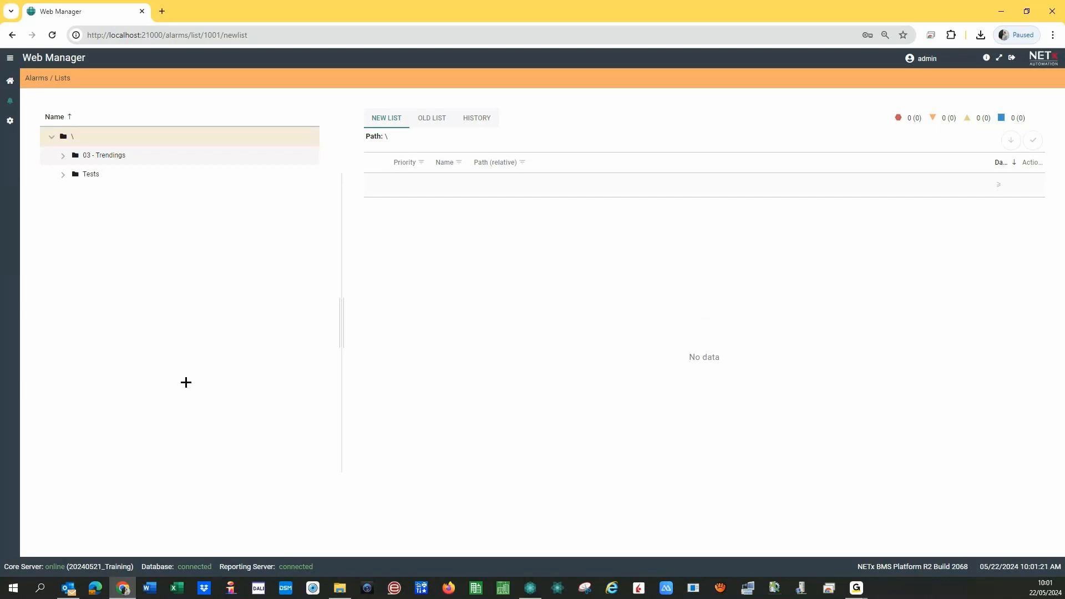
click(531, 587)
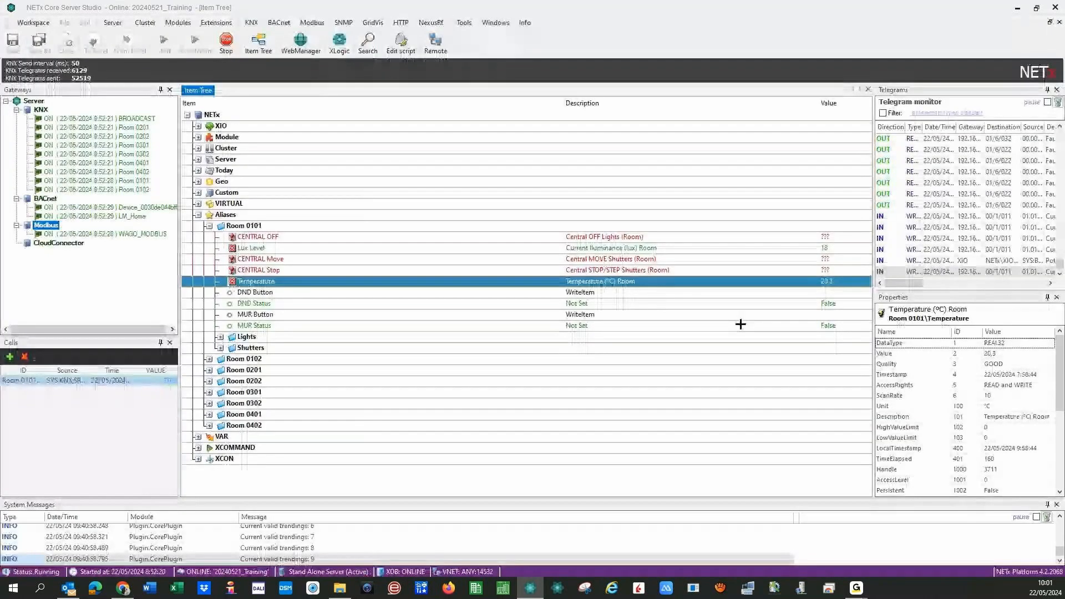
- Send a 20,4 telegram to Room 0101 Temperature to trigger its alarm
right_click(795, 284)
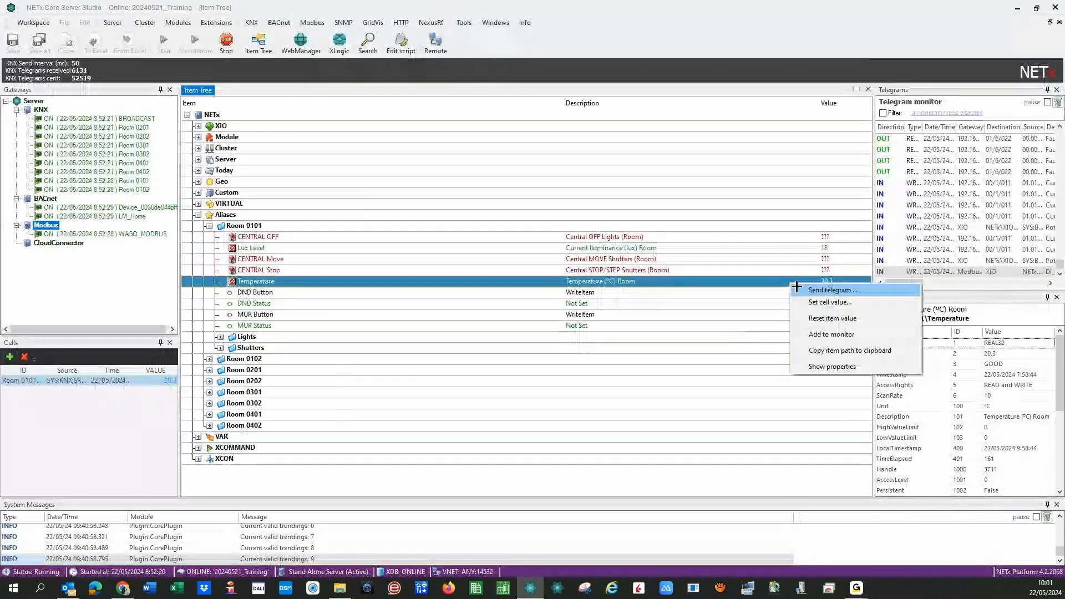
click(797, 287)
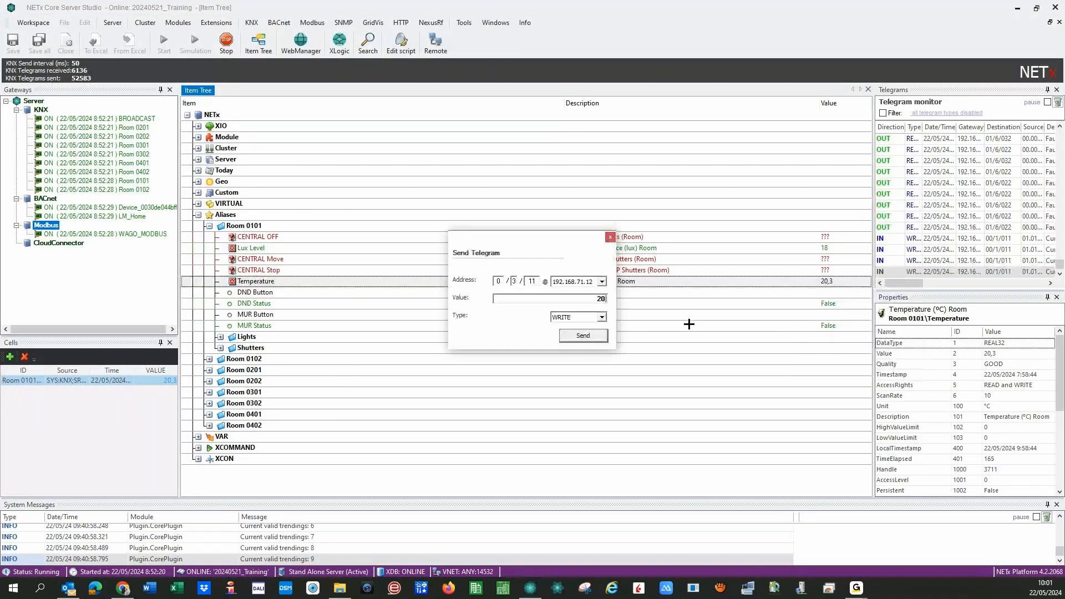
text(,4)
key(Return)
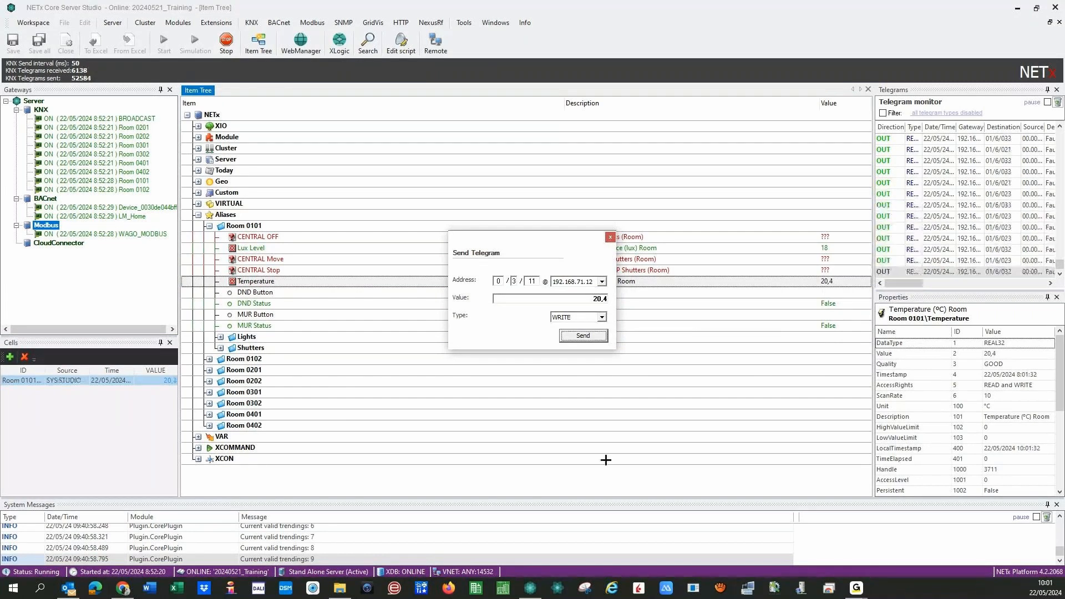
click(122, 587)
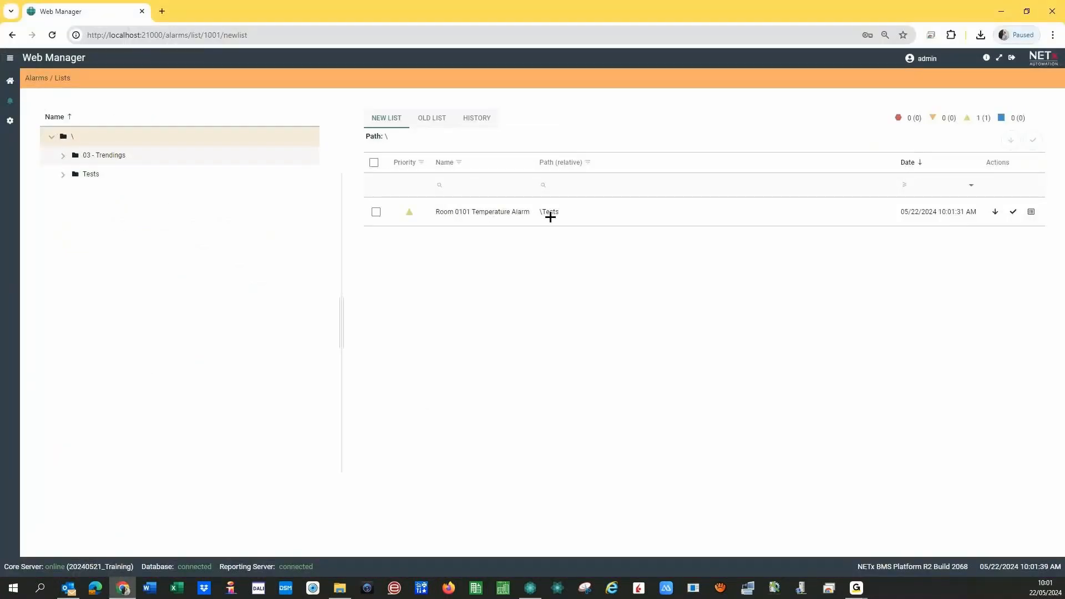
- Acknowledge the Room 0101 Temperature Alarm with comment 'OK' and confirm it appears in the old list
click(383, 120)
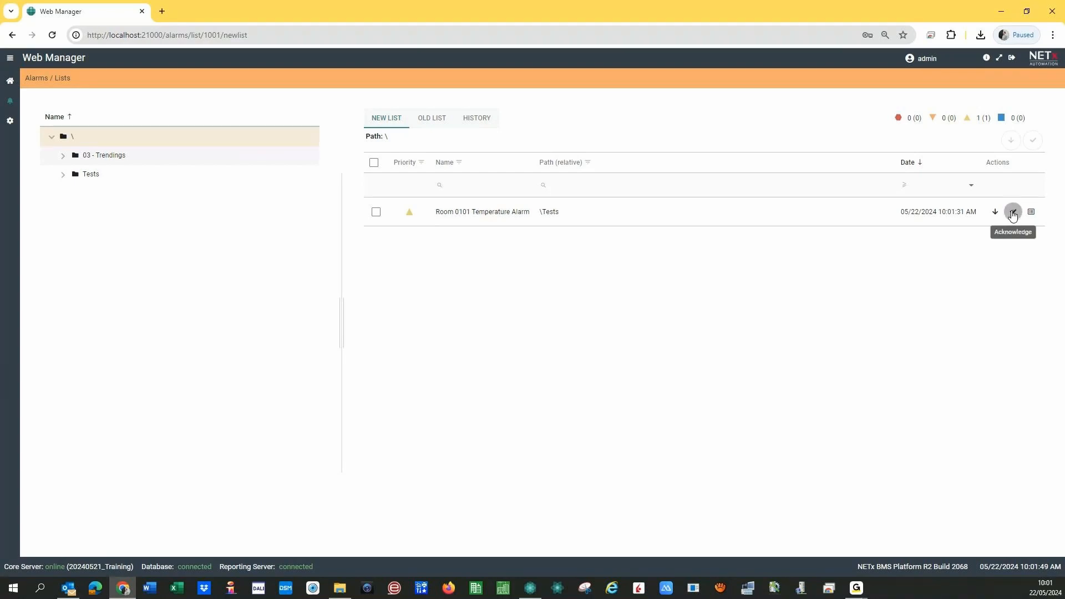
click(1012, 213)
click(472, 315)
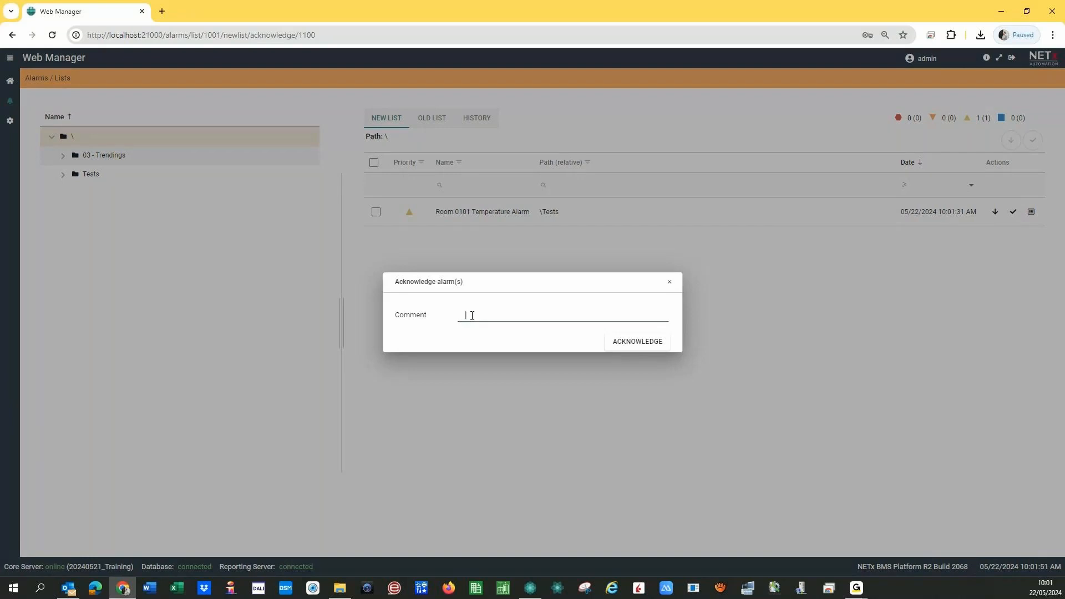
text(OK)
click(639, 343)
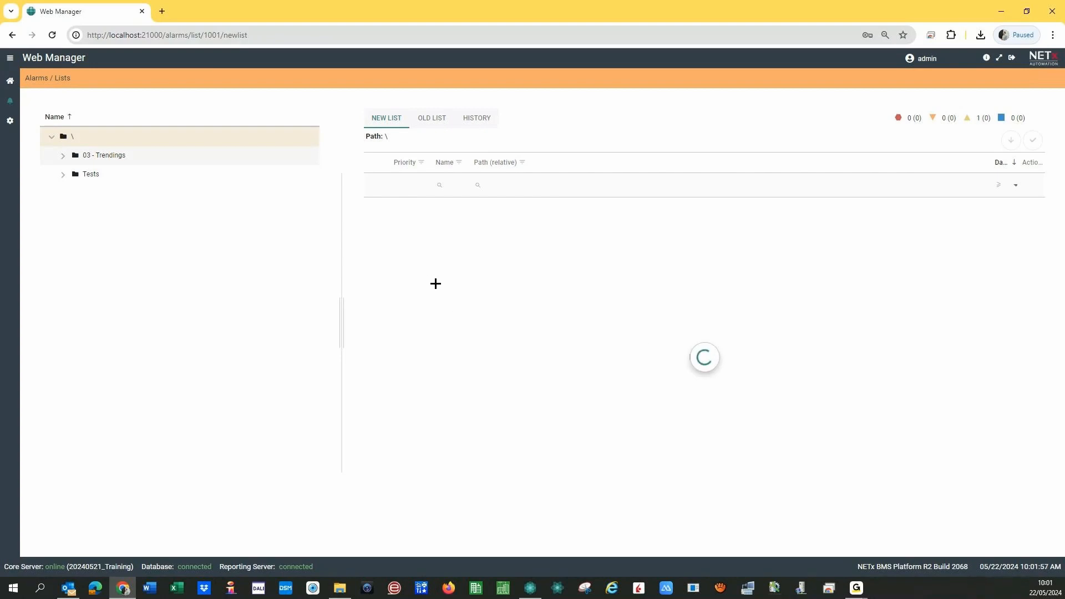
click(435, 123)
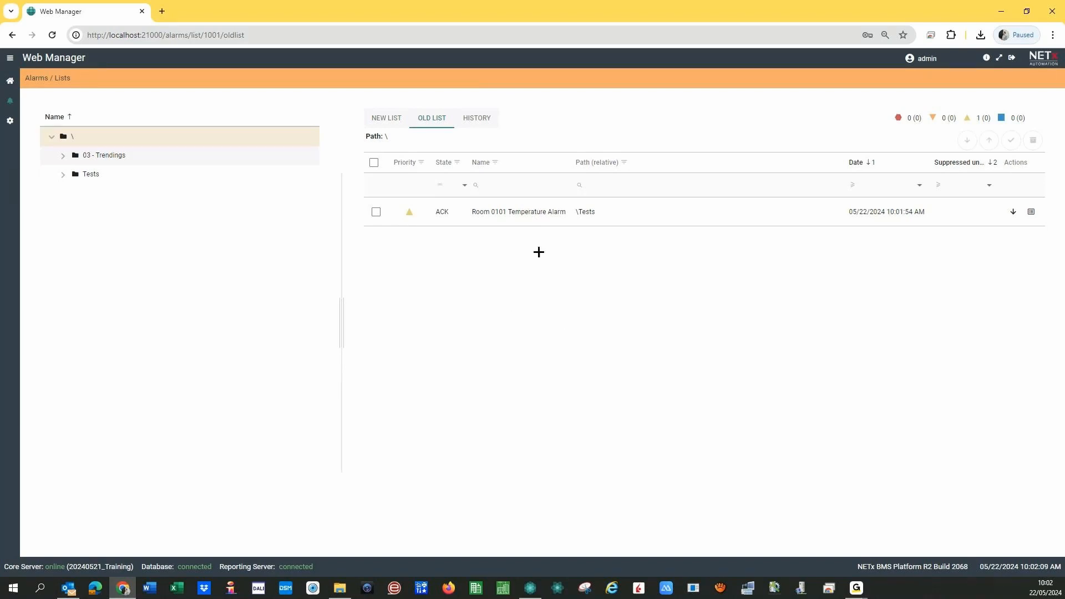
click(529, 588)
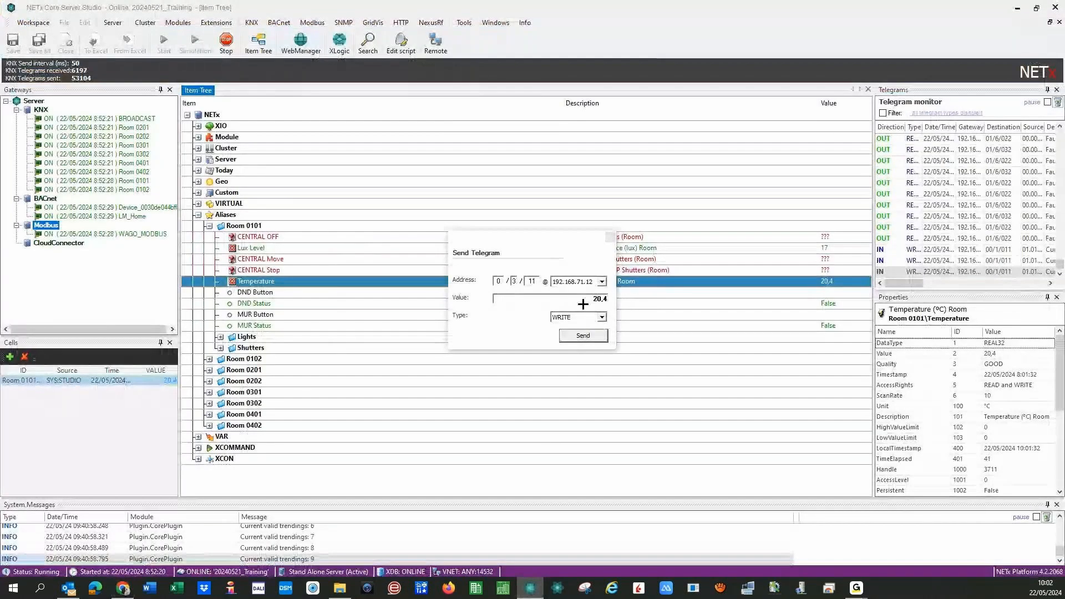
- Send 20,3 back to Room 0101 Temperature so the alarm condition clears
click(605, 298)
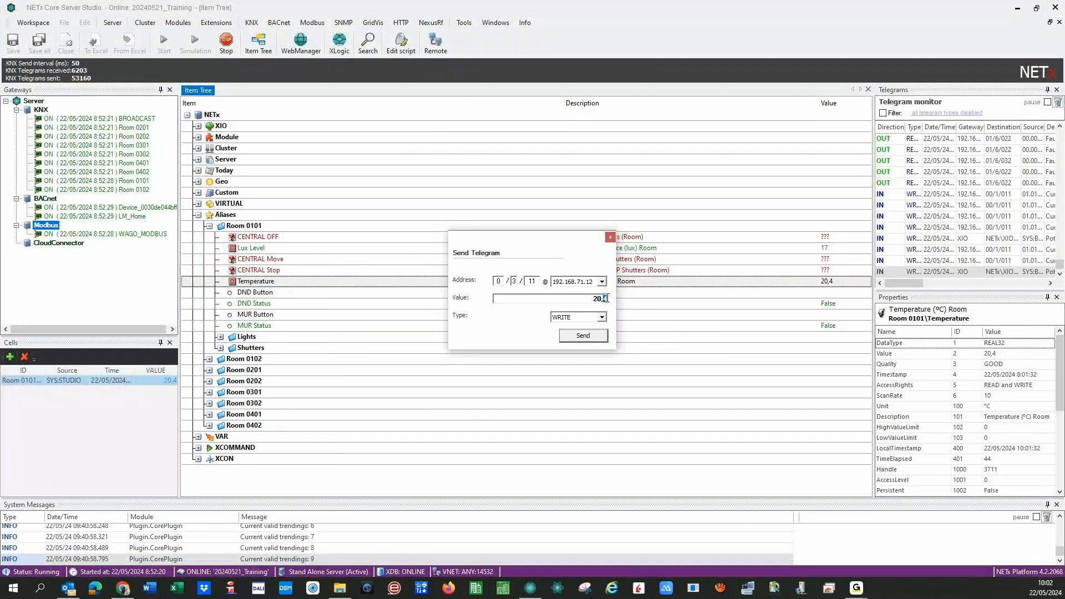
click(582, 335)
click(573, 337)
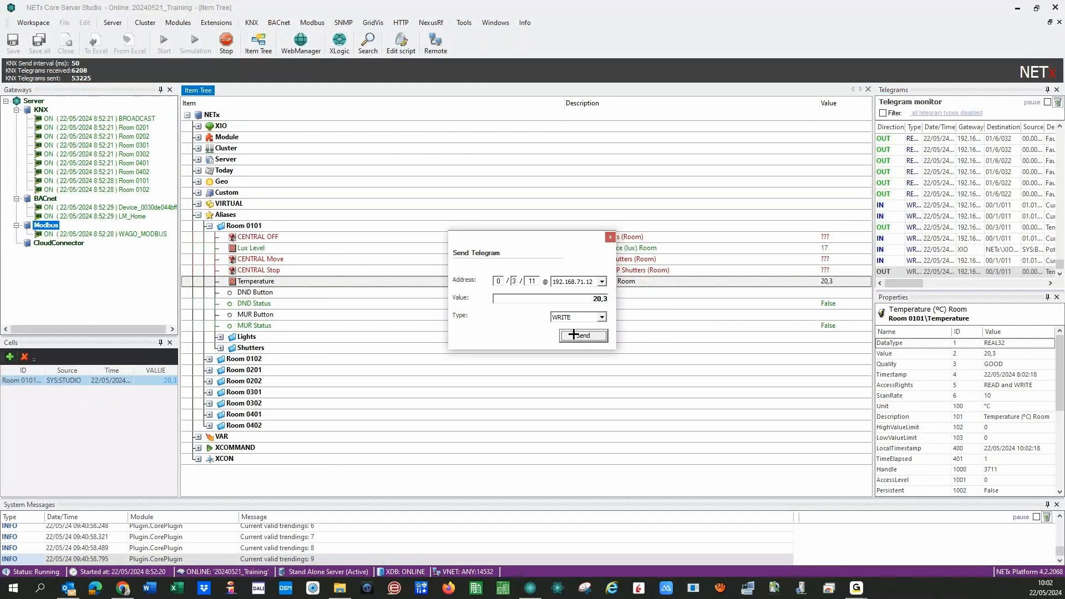
click(122, 587)
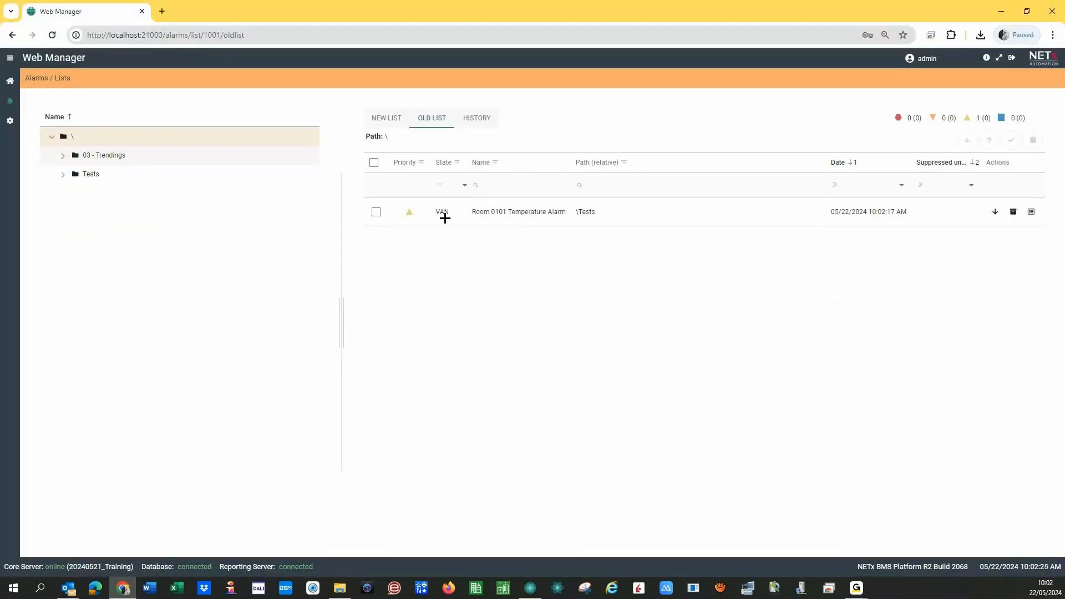
- Check the alarm in the new list, old list and history, then return to the new list
click(386, 123)
click(438, 122)
click(475, 119)
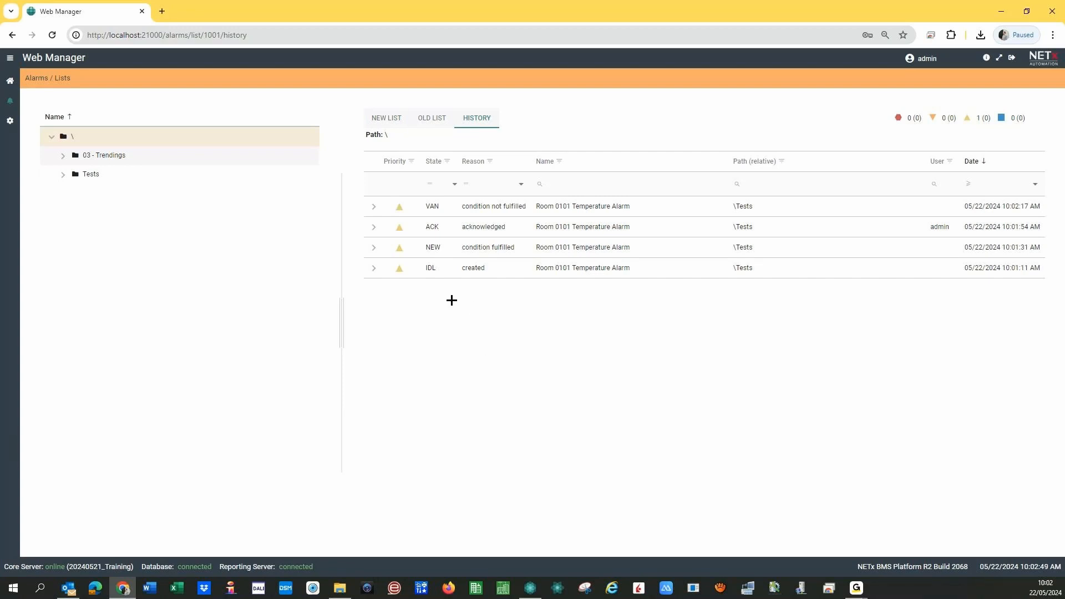
click(389, 119)
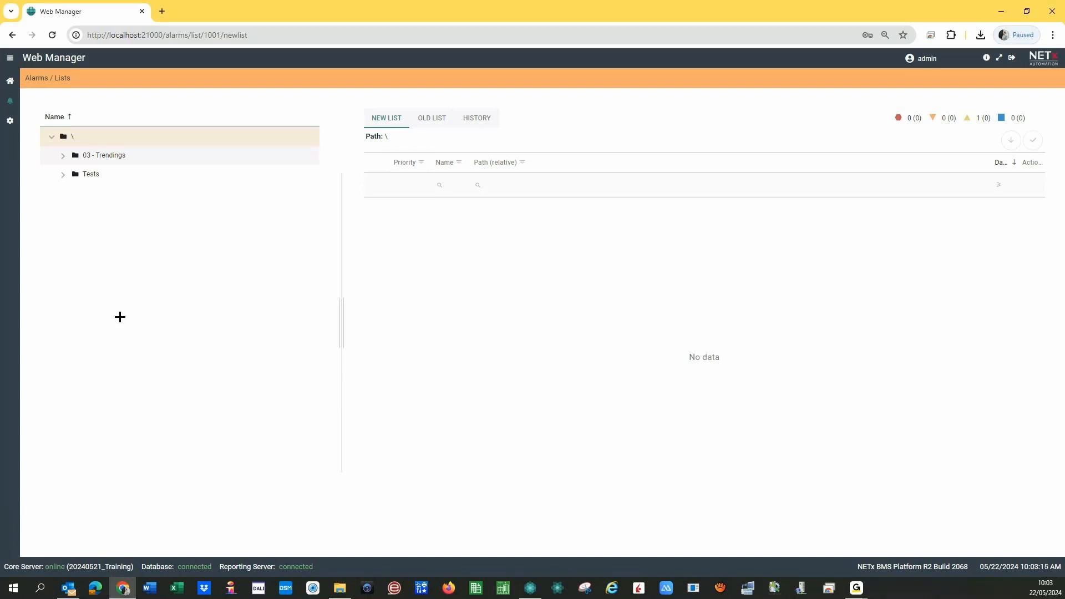
- Open the Room Temperatures template from the dashboard's Templates and move the Variables panel aside
click(10, 82)
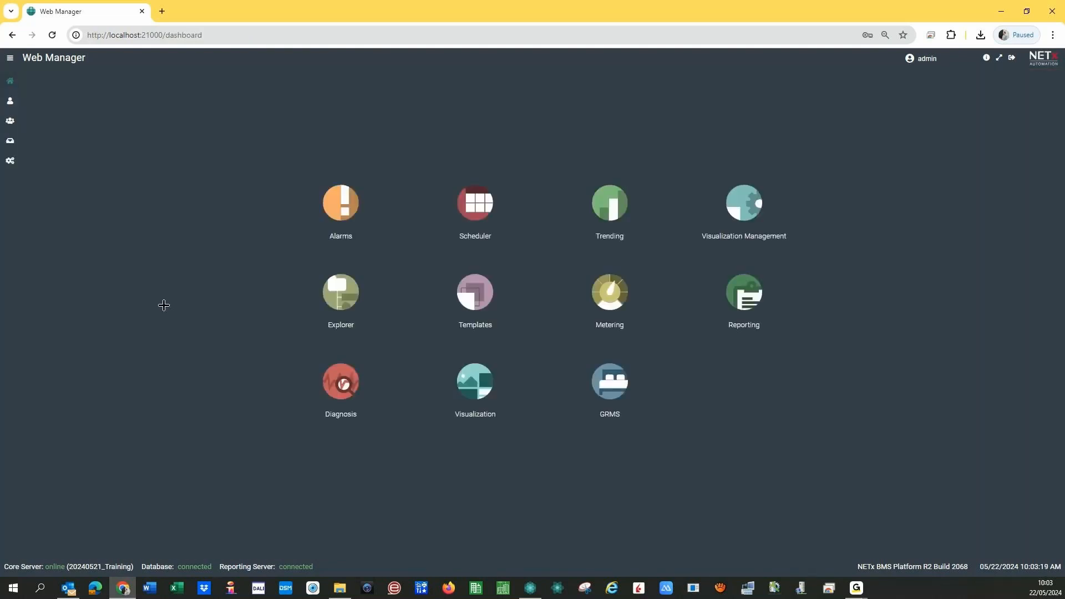
click(478, 292)
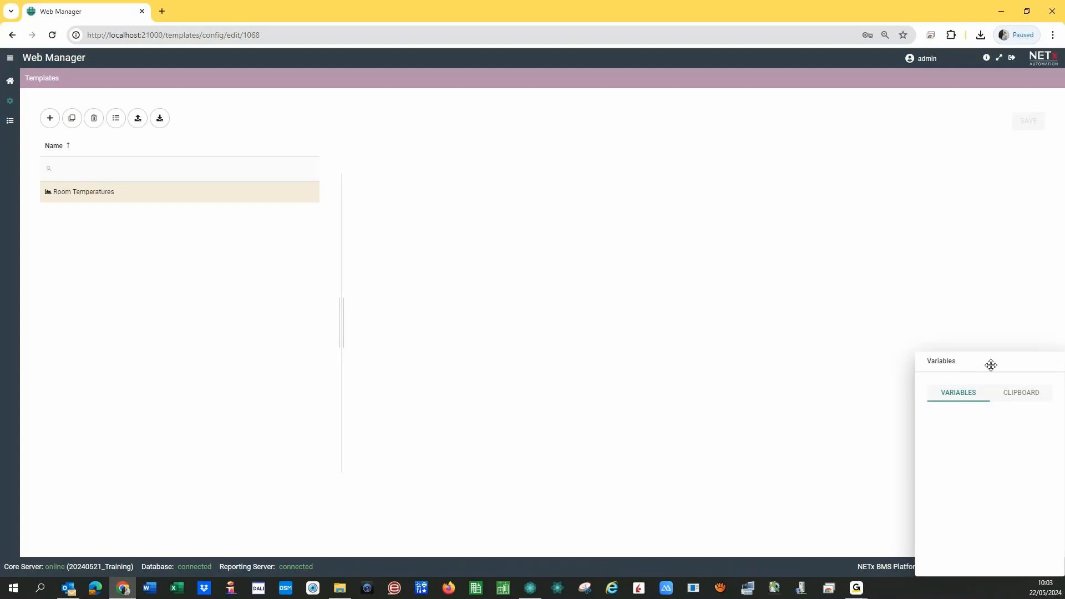
drag(991, 365, 171, 281)
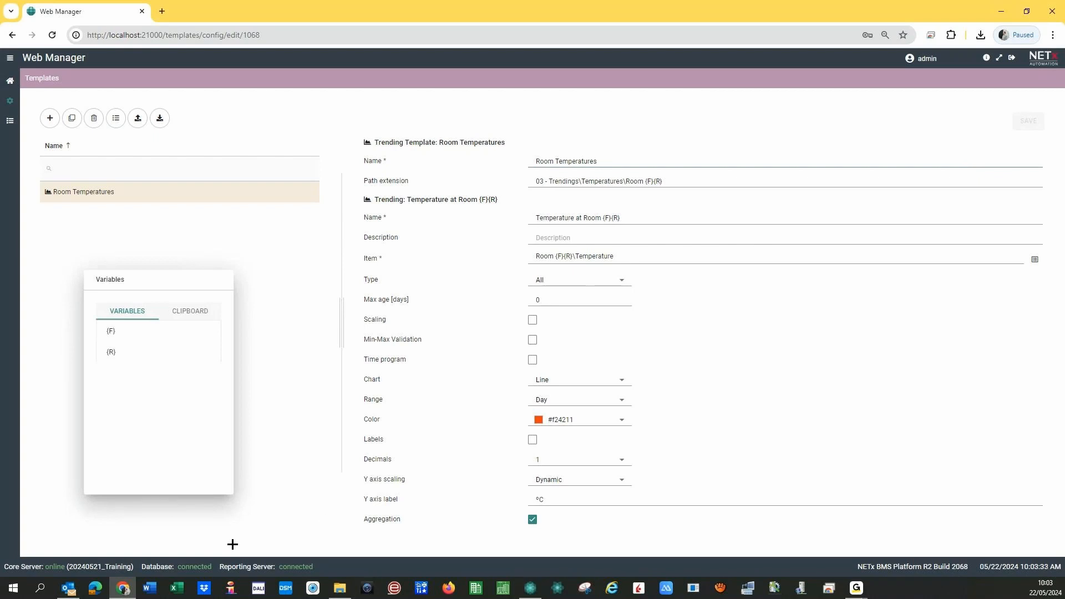
- Inspect Room 0101's Lights alias items: ON/OFF Hall, Right, Bed, Status Hall and Status Ceiling
click(530, 588)
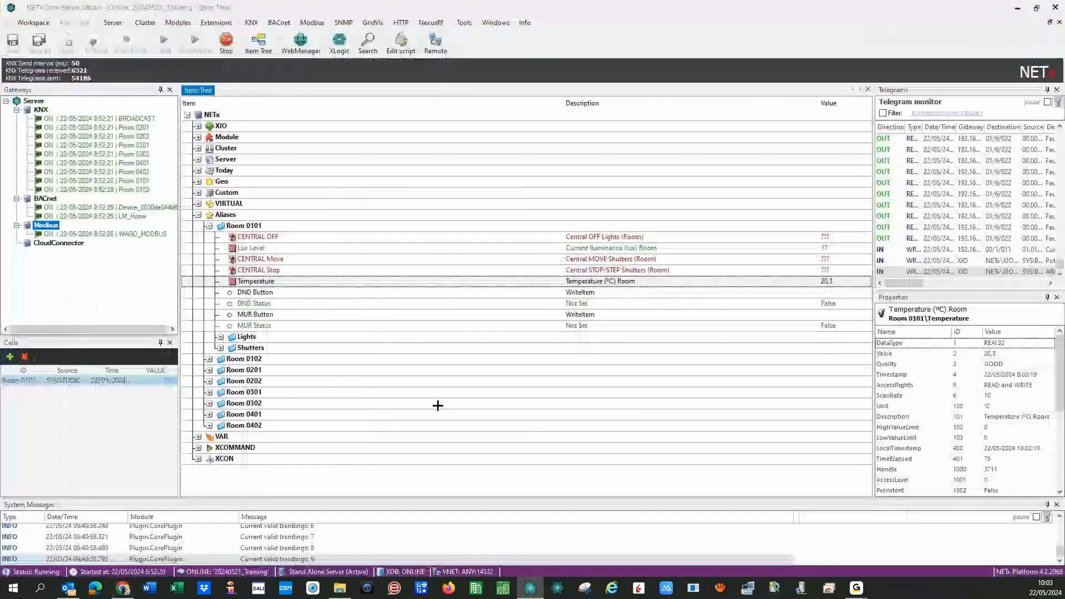
click(261, 282)
click(220, 336)
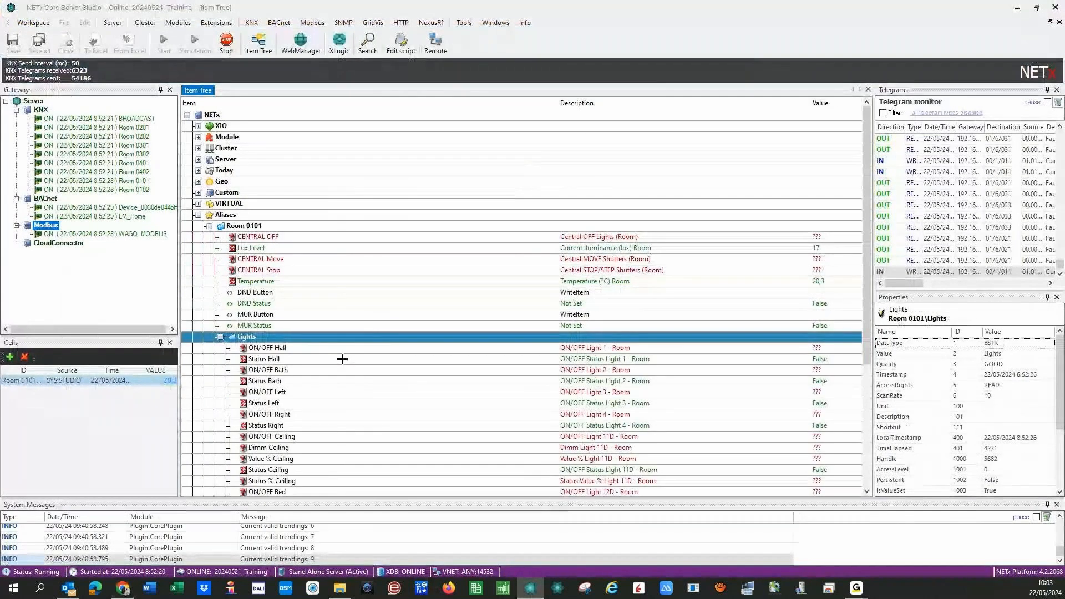
click(335, 348)
click(325, 414)
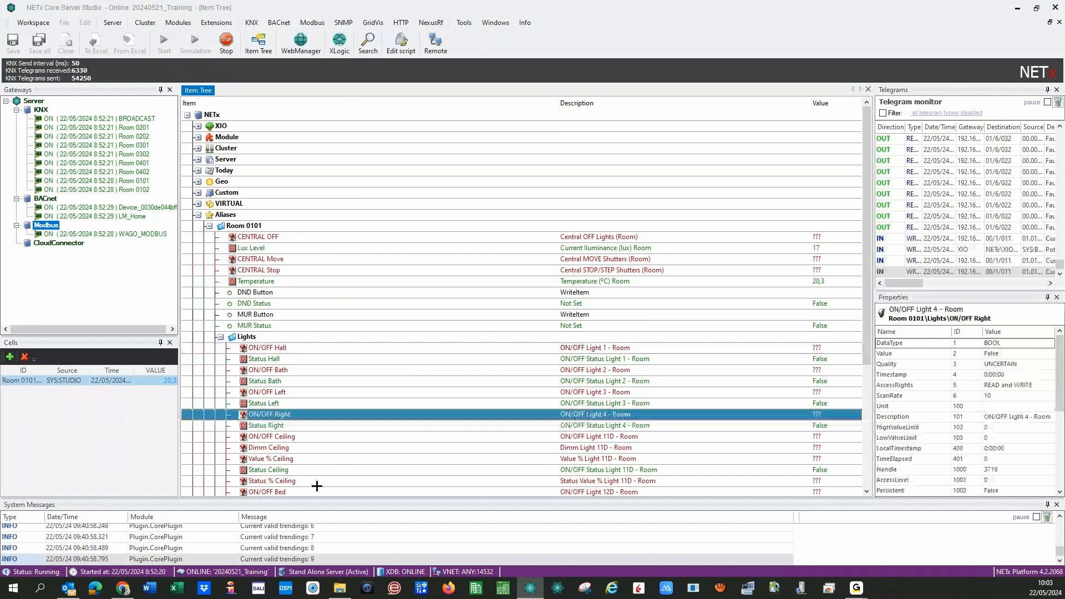
click(314, 490)
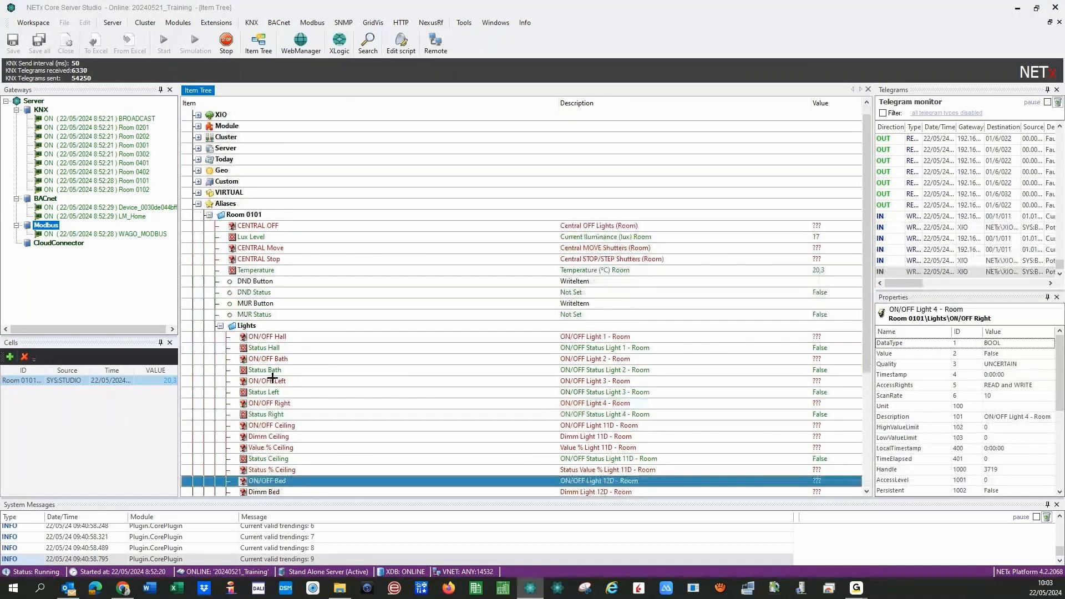
click(264, 346)
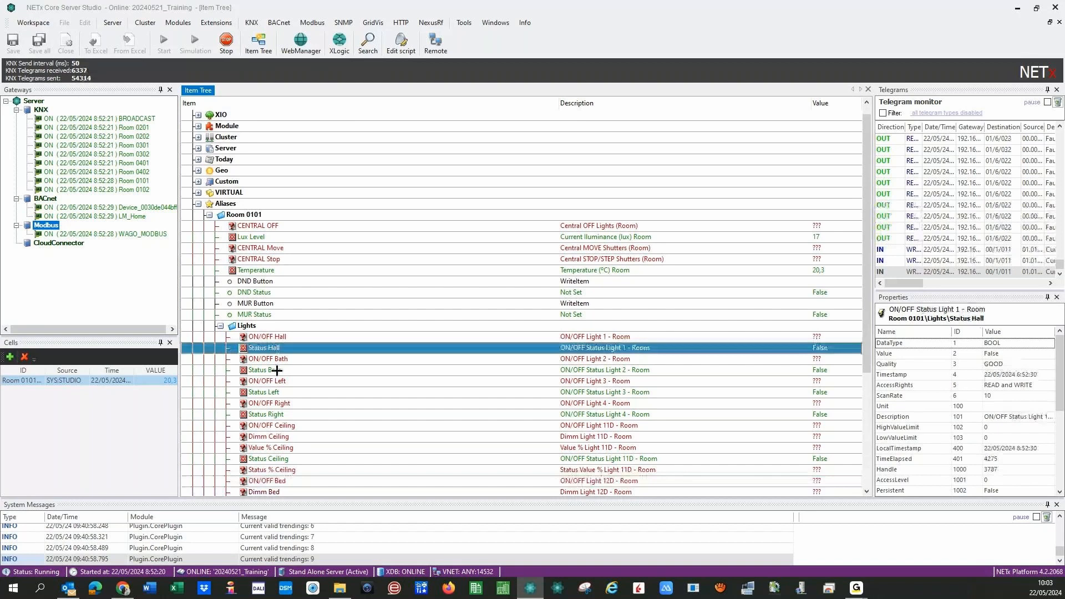
click(270, 459)
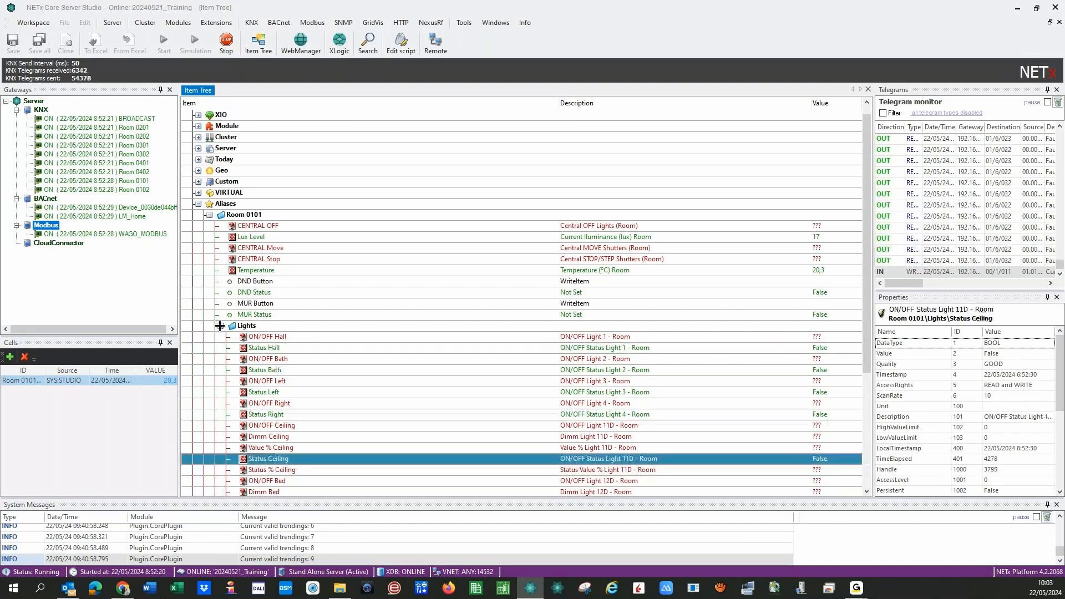
click(219, 325)
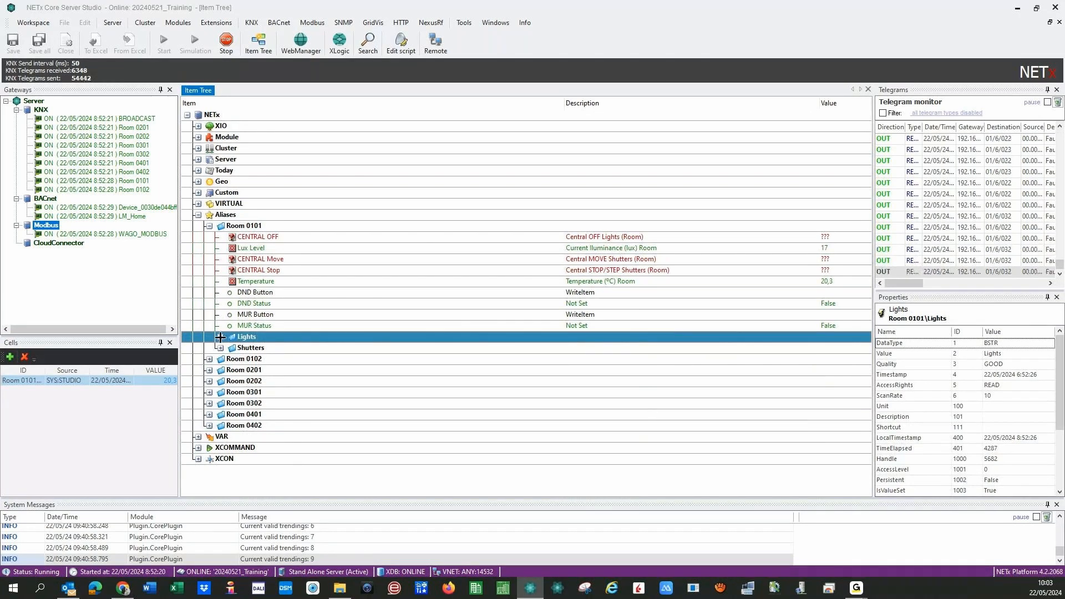
click(220, 337)
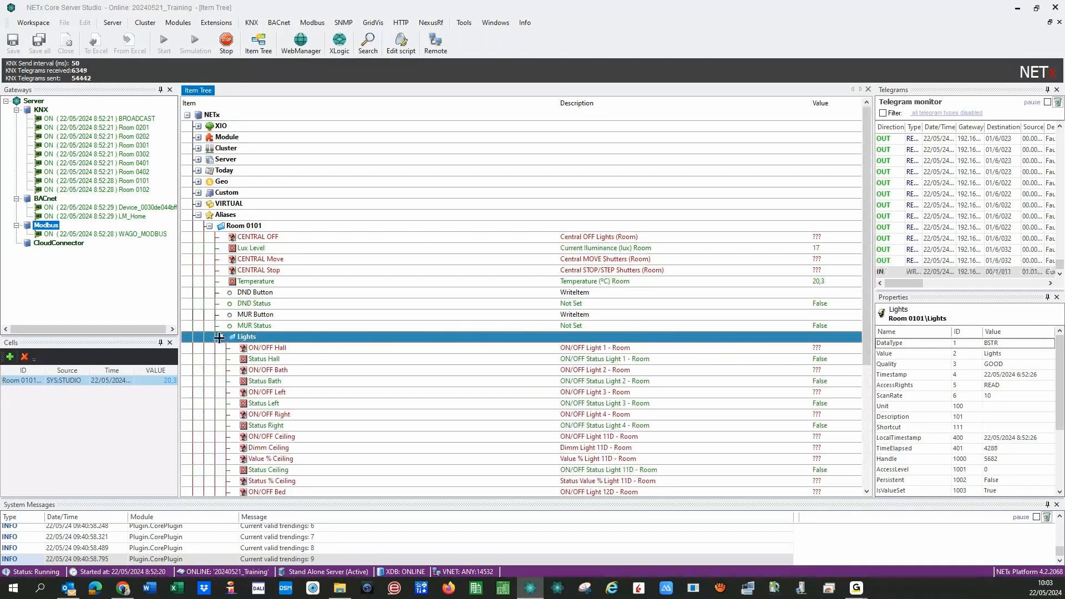
click(219, 336)
click(210, 225)
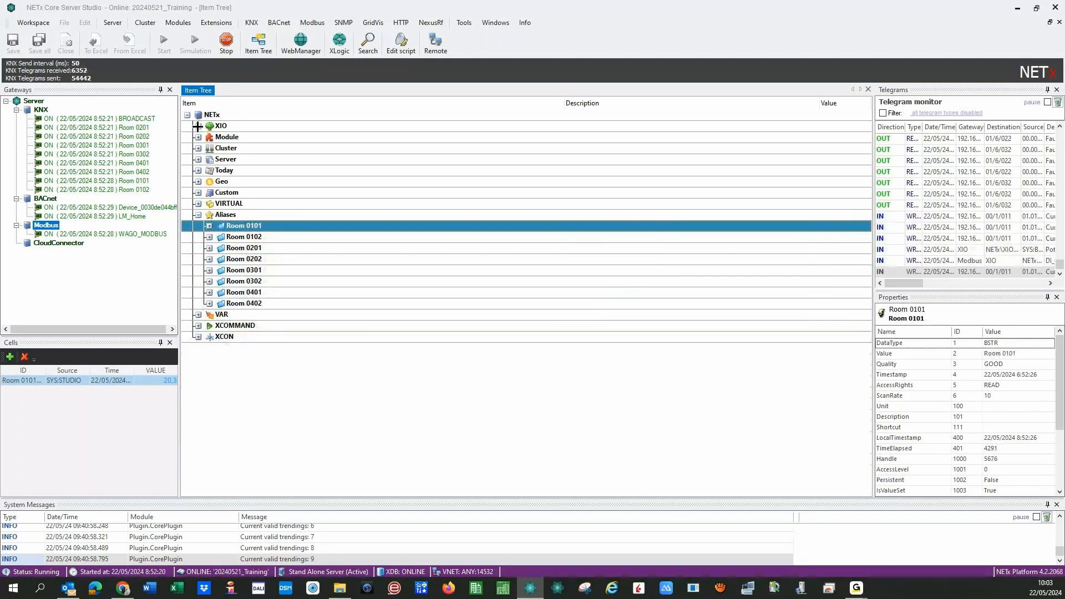
- Expand XIO > KNX > Room 0101 and examine the ON/OFF Status light item path
click(198, 127)
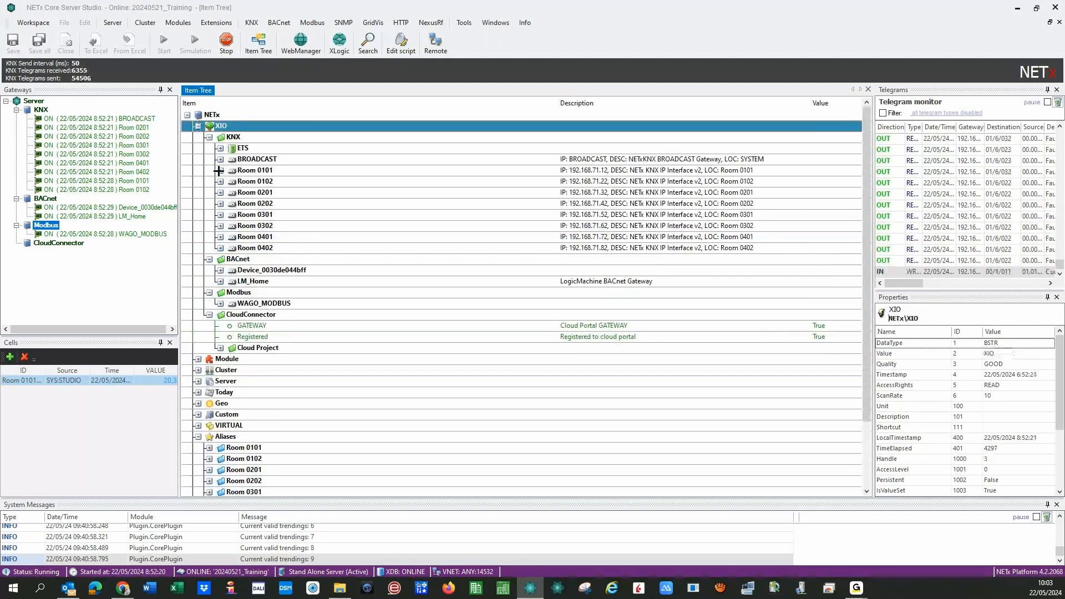
click(219, 170)
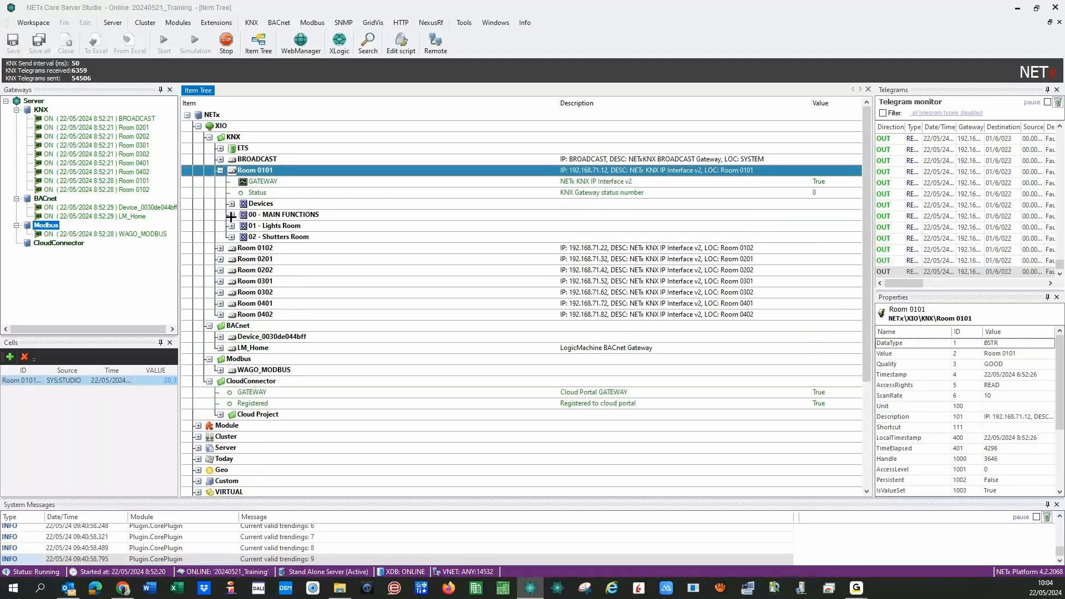
click(231, 226)
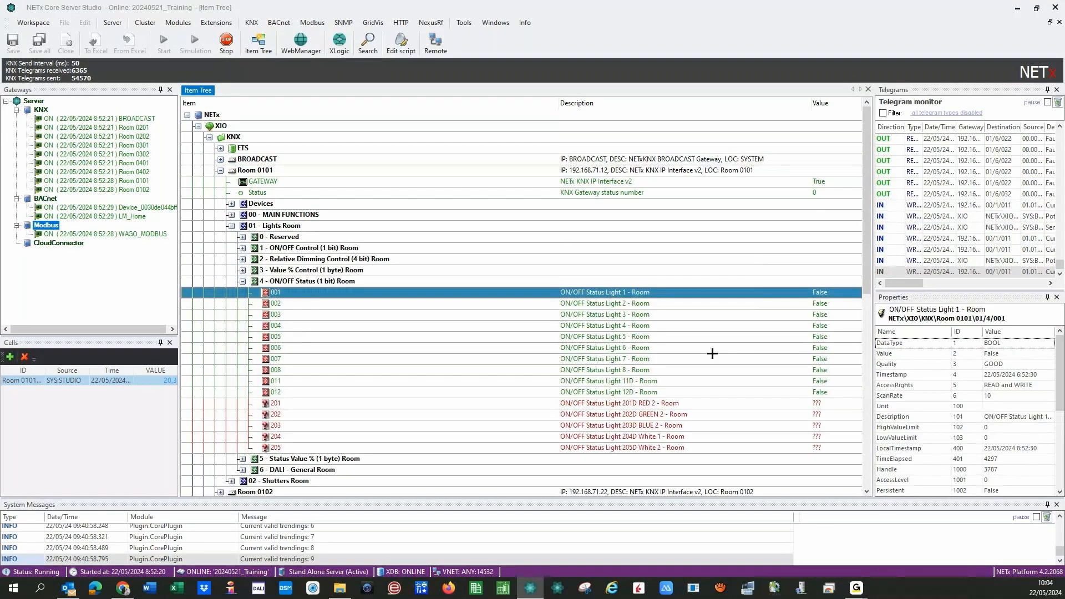
drag(1005, 319, 894, 315)
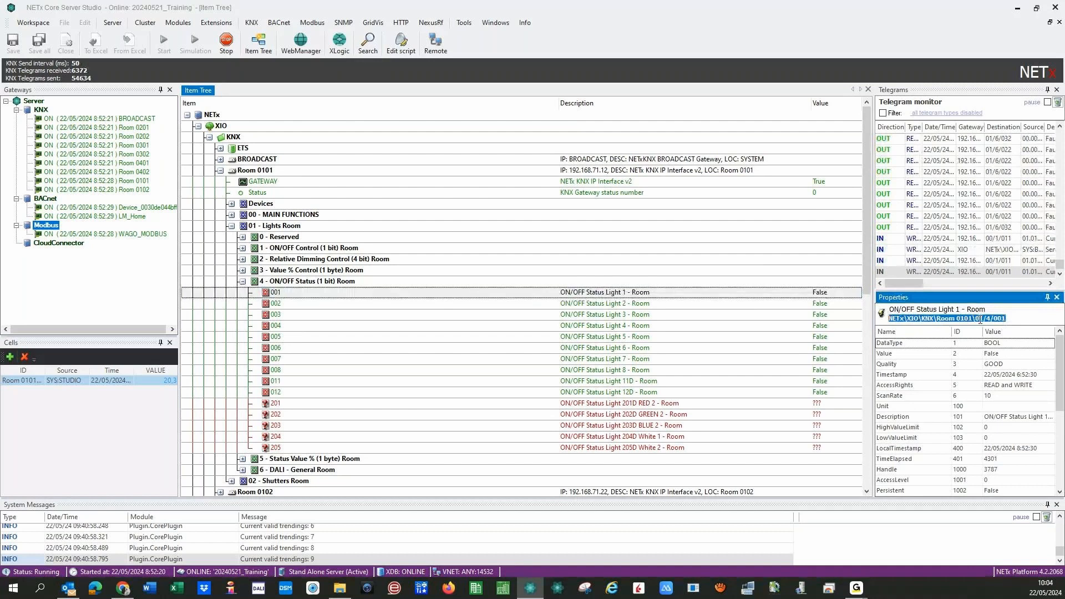
double_click(965, 319)
drag(997, 319, 1006, 317)
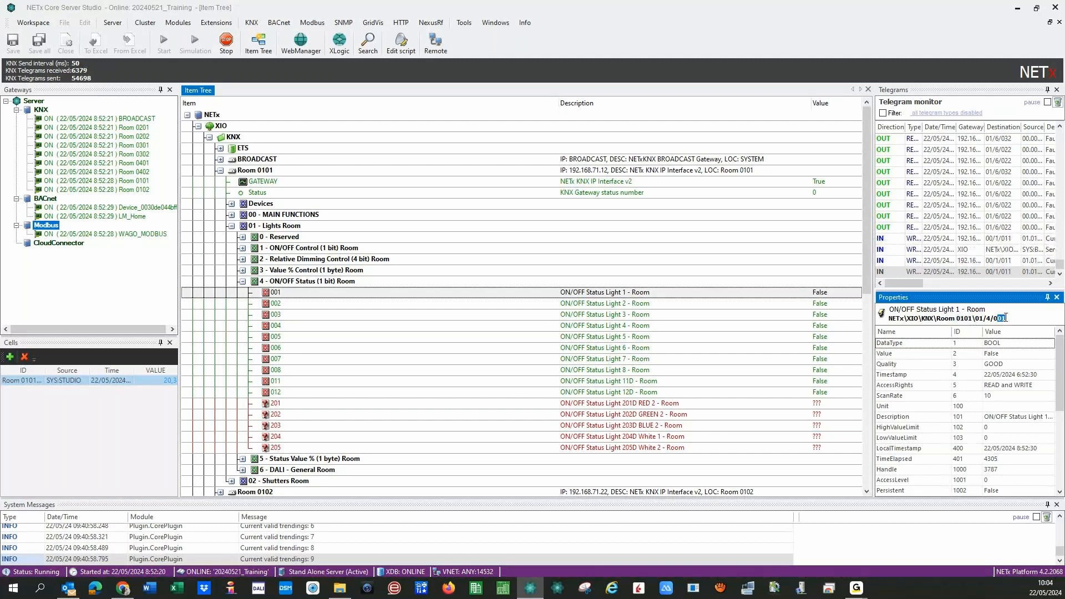
double_click(308, 281)
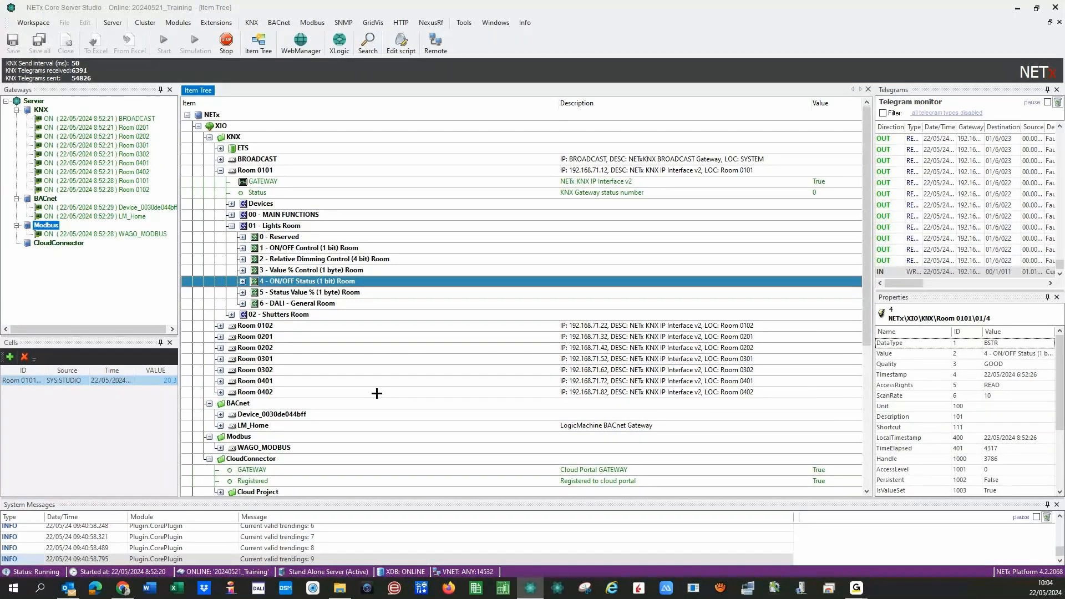
- Collapse the KNX branch, briefly revisit Room 0101's Lights aliases, then collapse Aliases
click(233, 227)
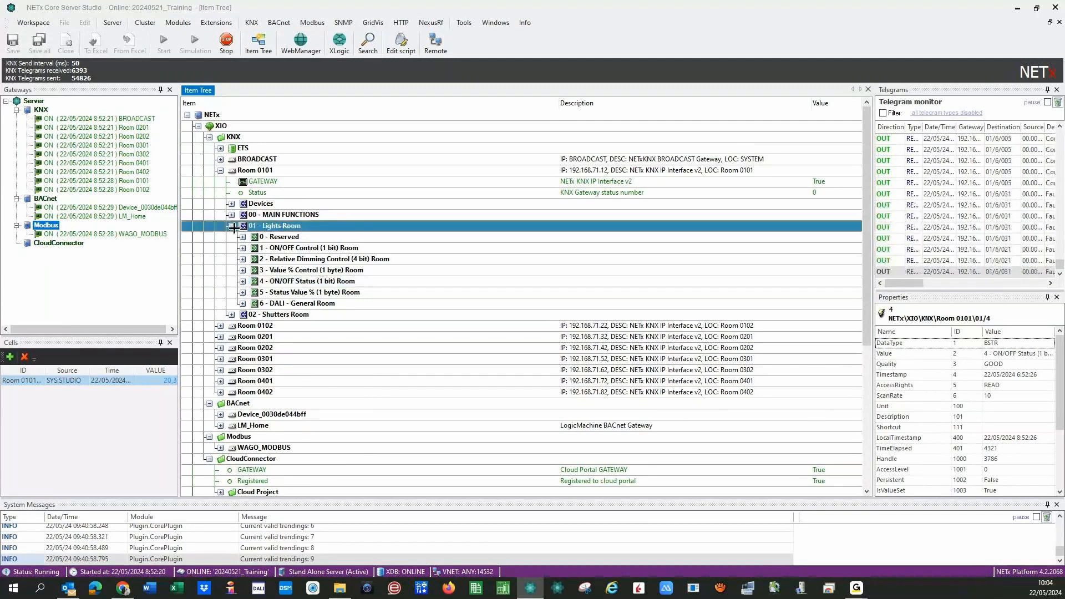
click(209, 137)
click(209, 337)
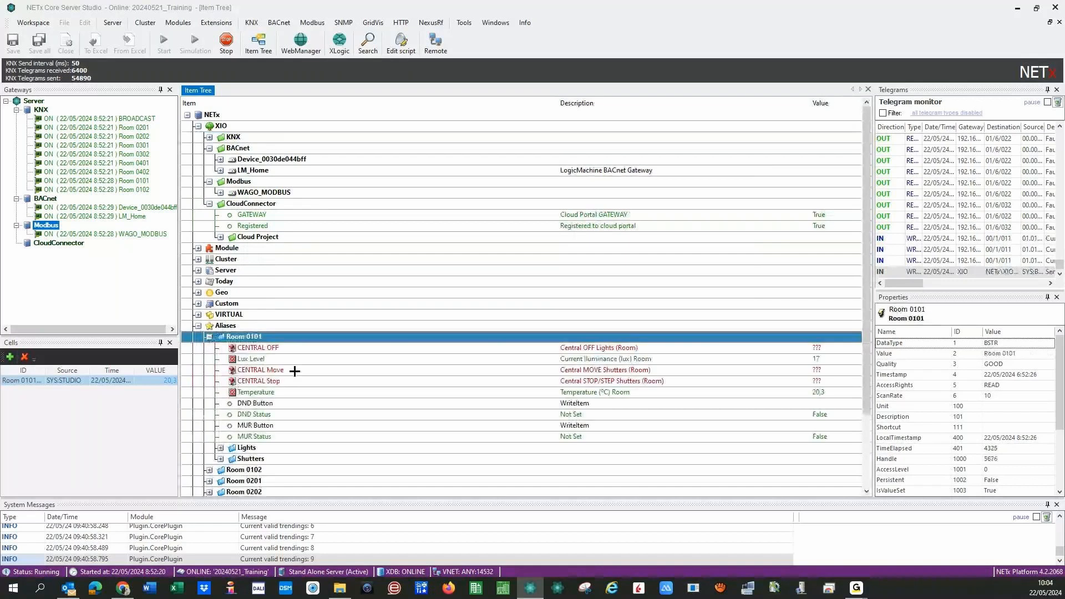
click(221, 448)
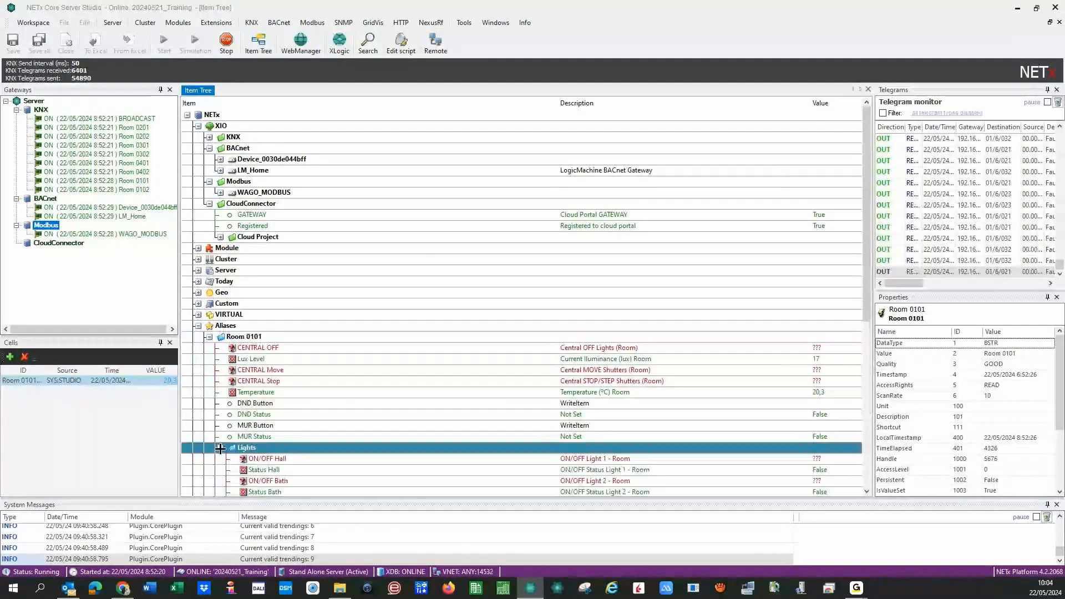
click(210, 336)
click(198, 326)
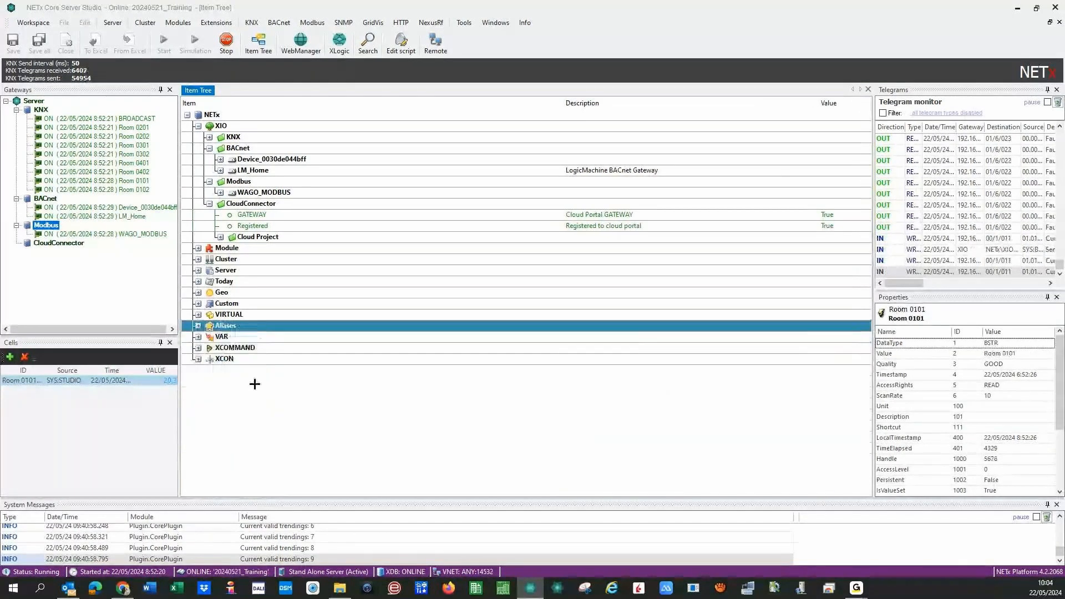
- Start a new Alarm template named 'Alarm for Light´s status'
click(1014, 6)
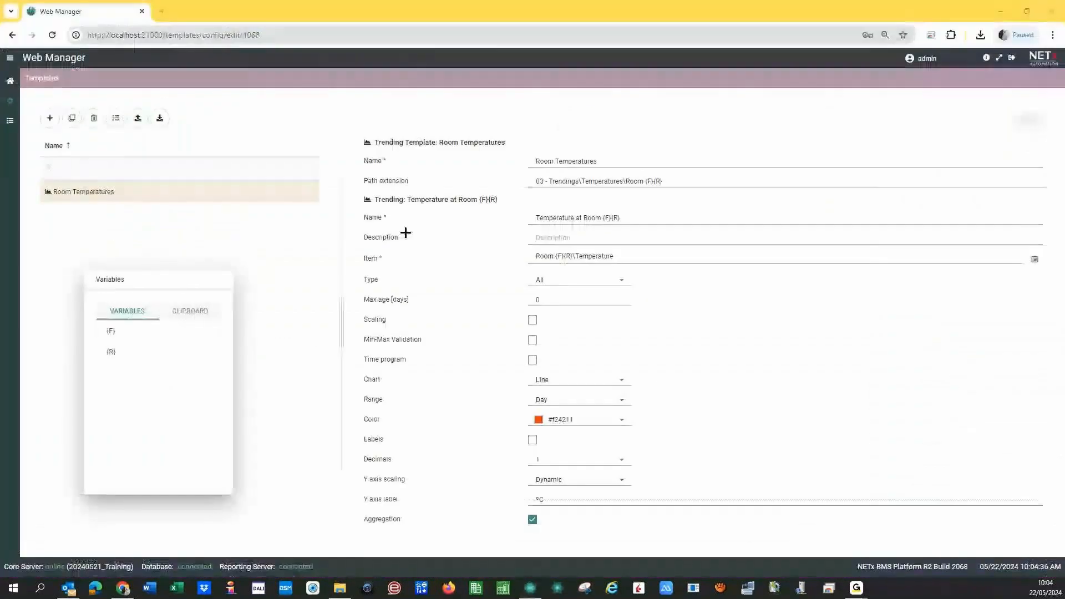
click(50, 118)
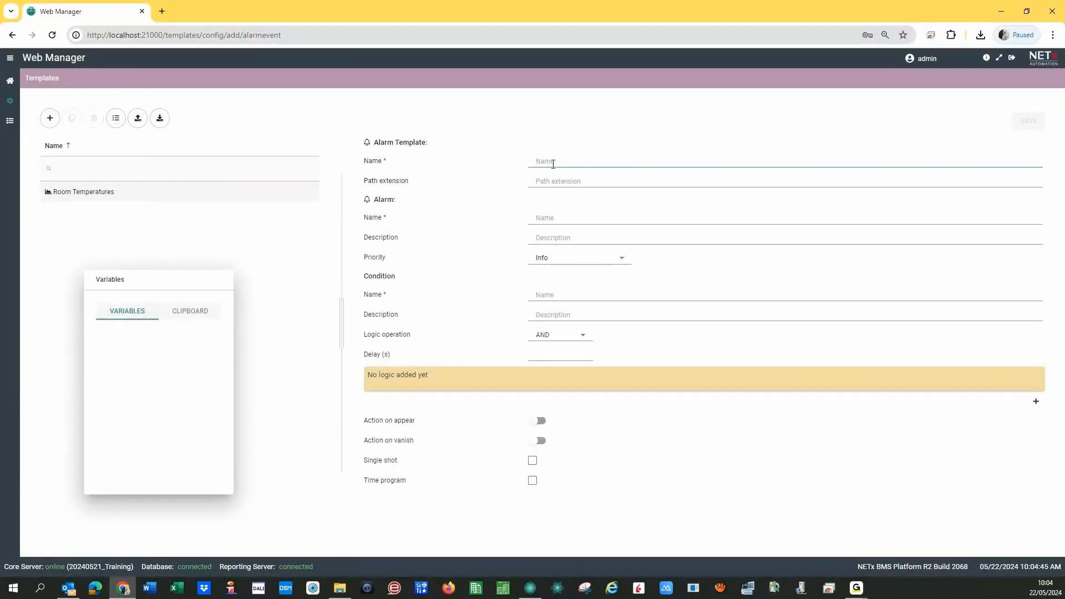
text(Alarm for)
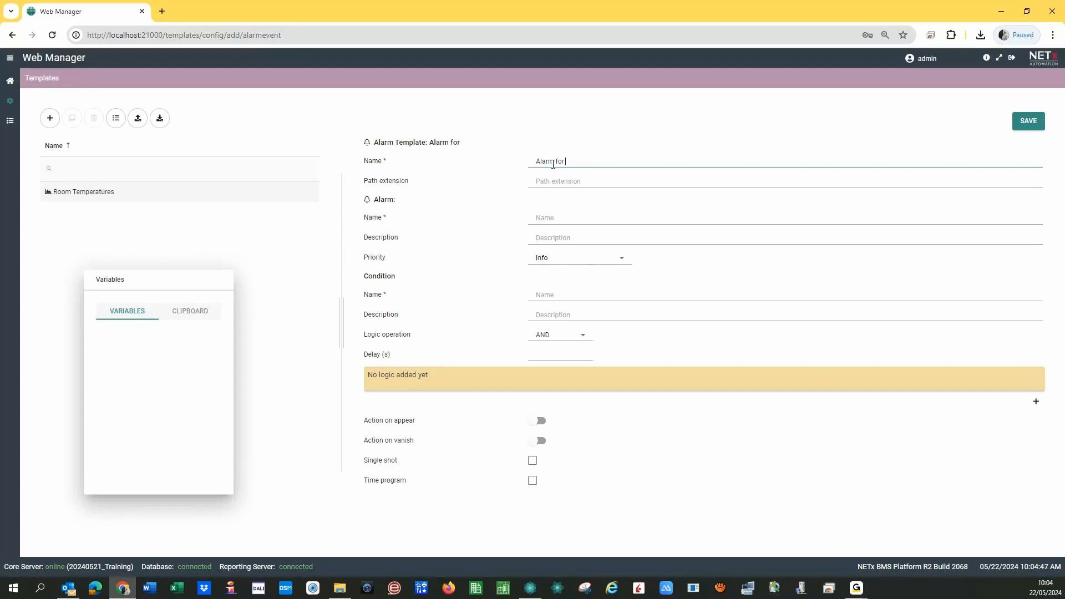
text( Li)
text(g)
text(aus)
text(t)
text(´s status)
- Enter the path extension '01 - Alarms\Lights\Room {F}{R}\Light {L}'
click(552, 189)
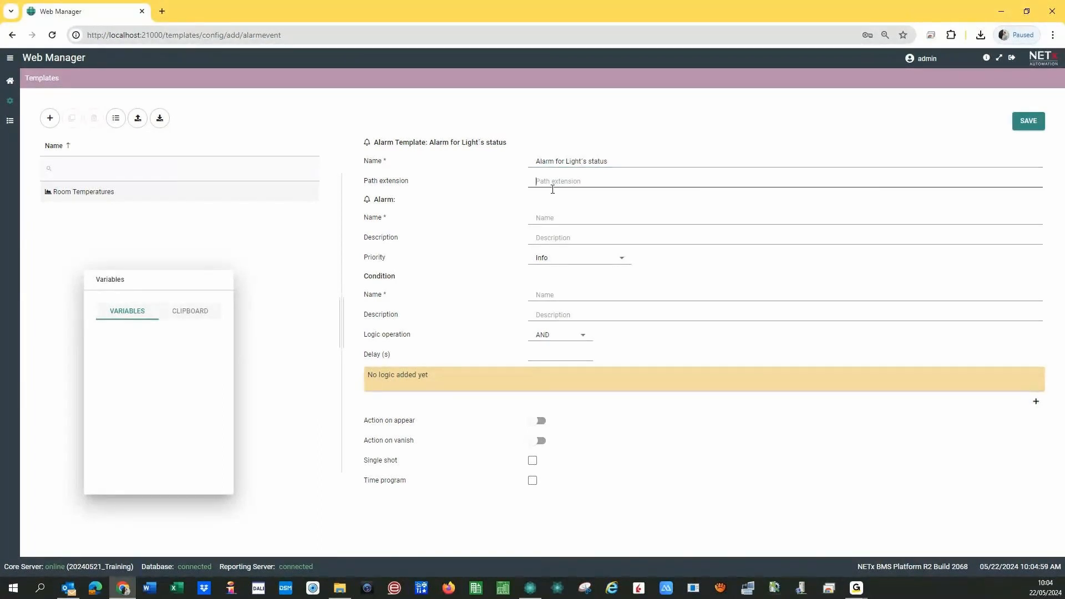
click(596, 215)
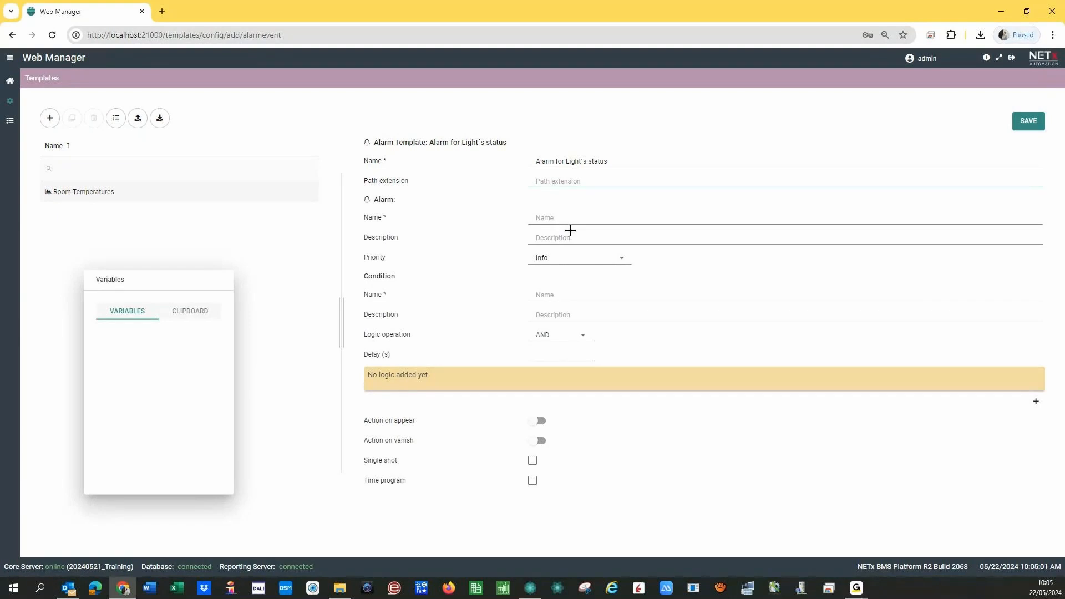
click(530, 187)
text(01 - Alars)
key(BackSpace)
text(ms\Lights\Room {F}{R}\Li)
text(ght)
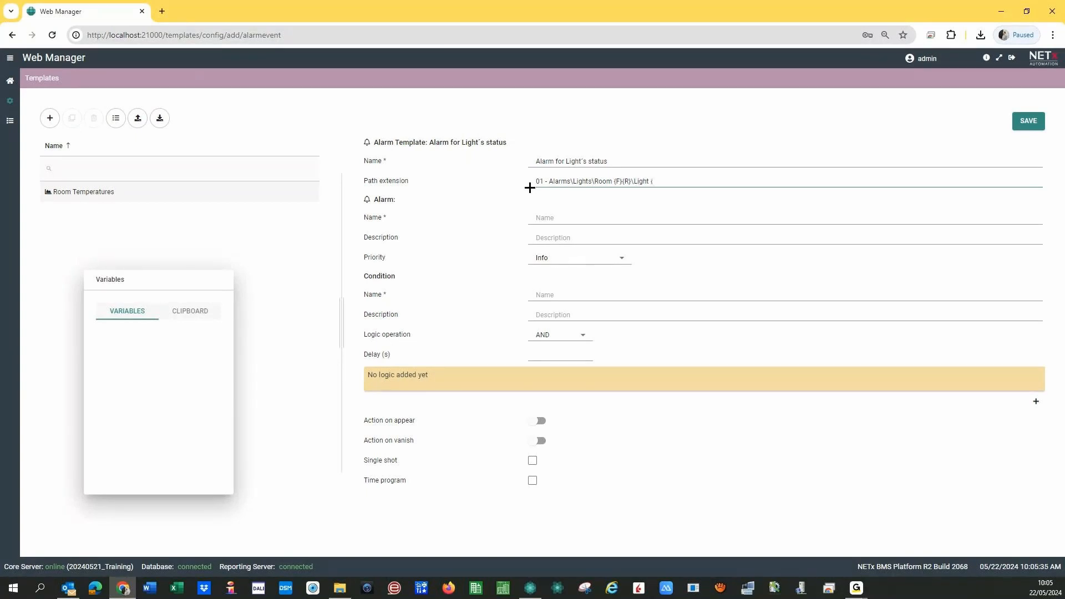
text( {L)
click(560, 224)
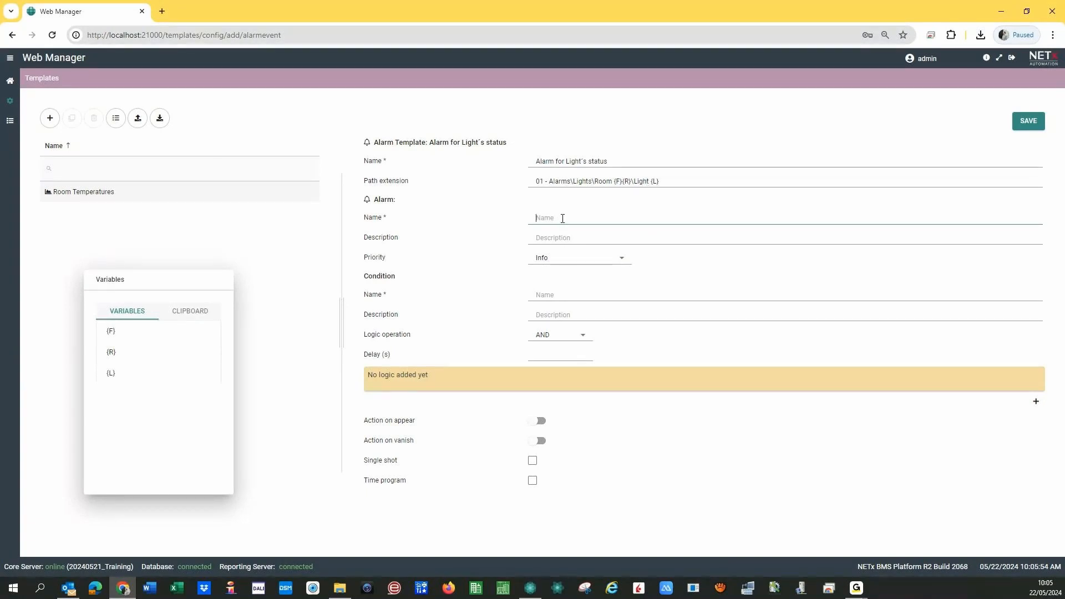
- Name the alarm 'Alarm for Light {L} at Room {F}{R}' using the variables
text(Alarm for Light)
click(642, 186)
drag(110, 374, 606, 217)
text(at Ro)
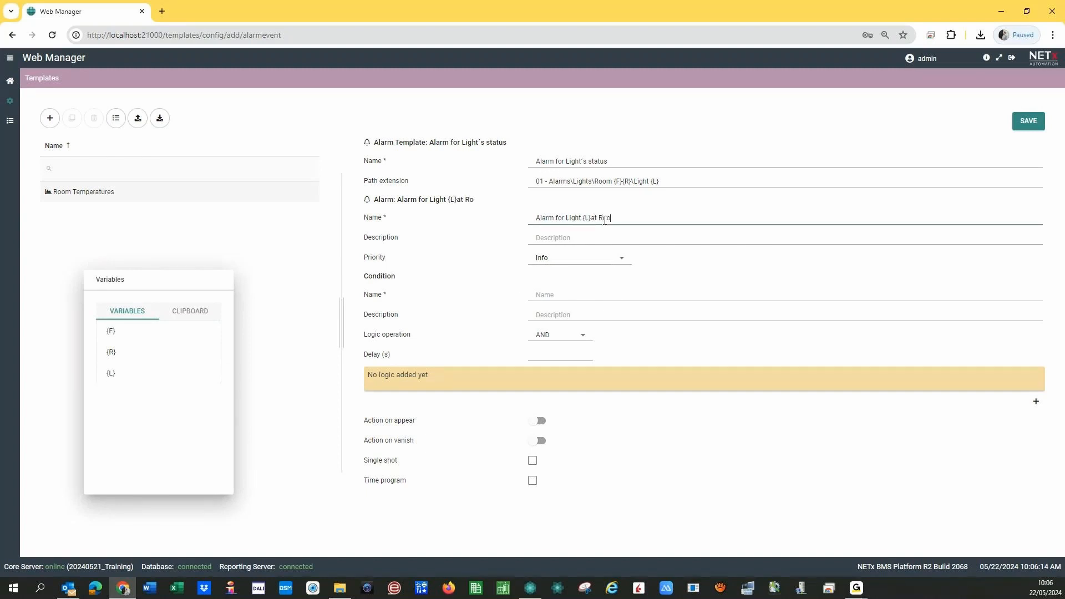
text(om)
click(111, 331)
click(111, 352)
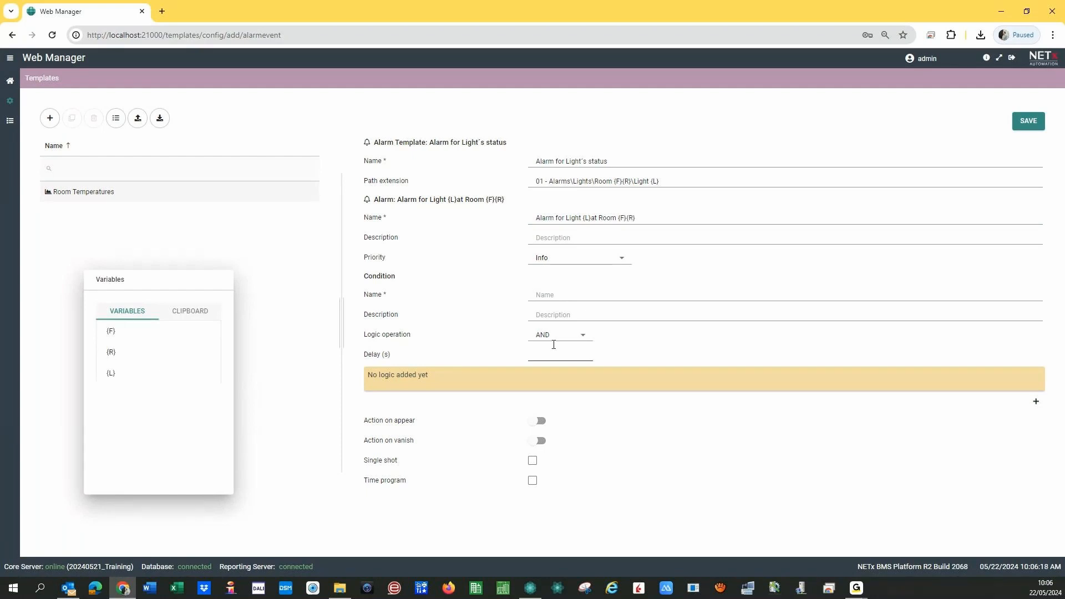
click(592, 218)
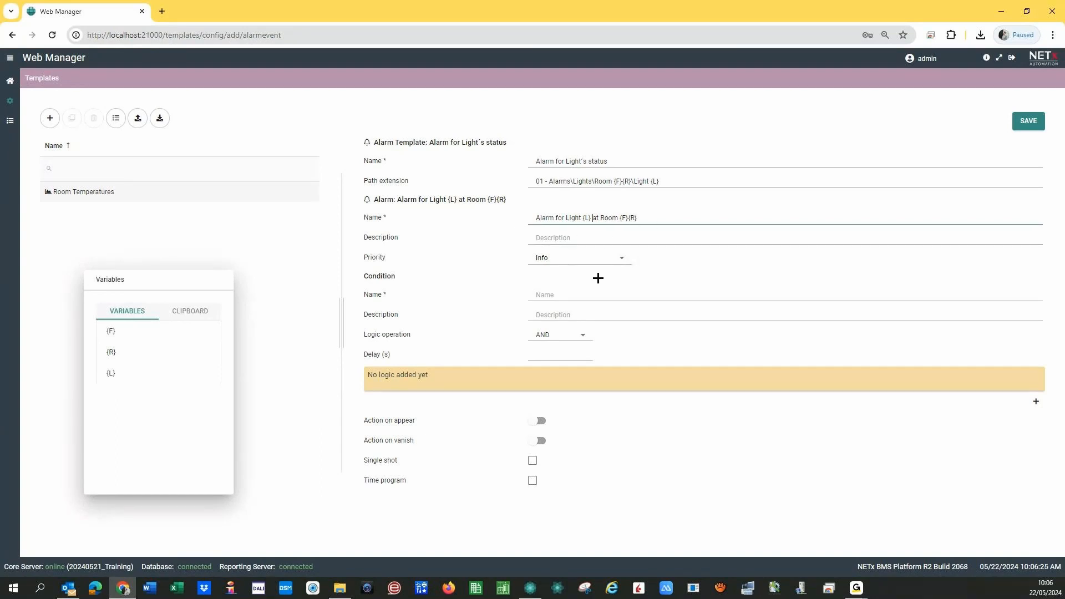
- Set the alarm priority to High and begin the condition name with 'Status ON -'
click(616, 260)
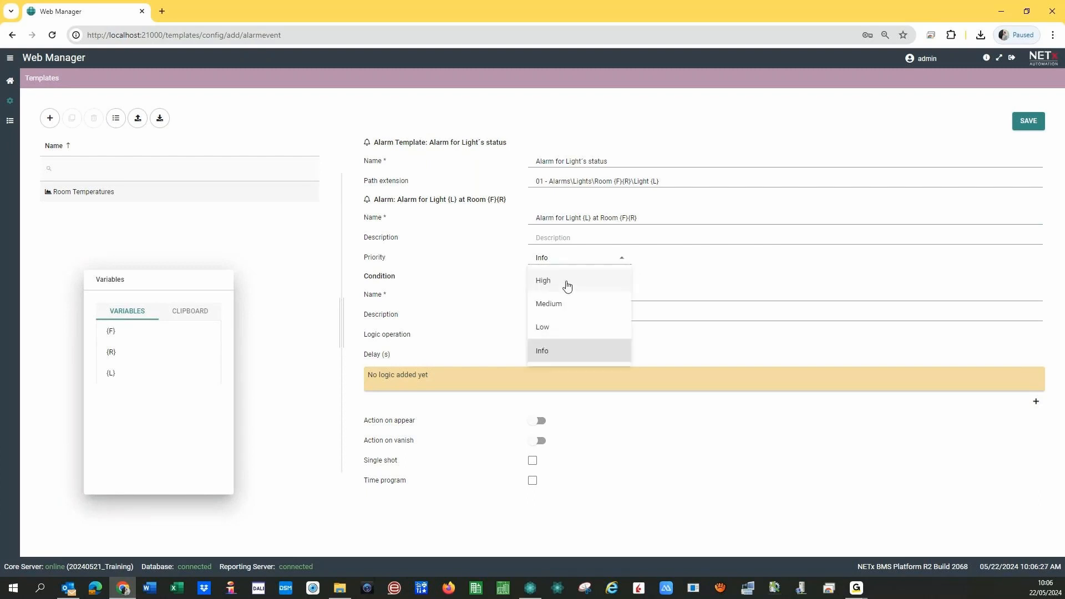
click(566, 283)
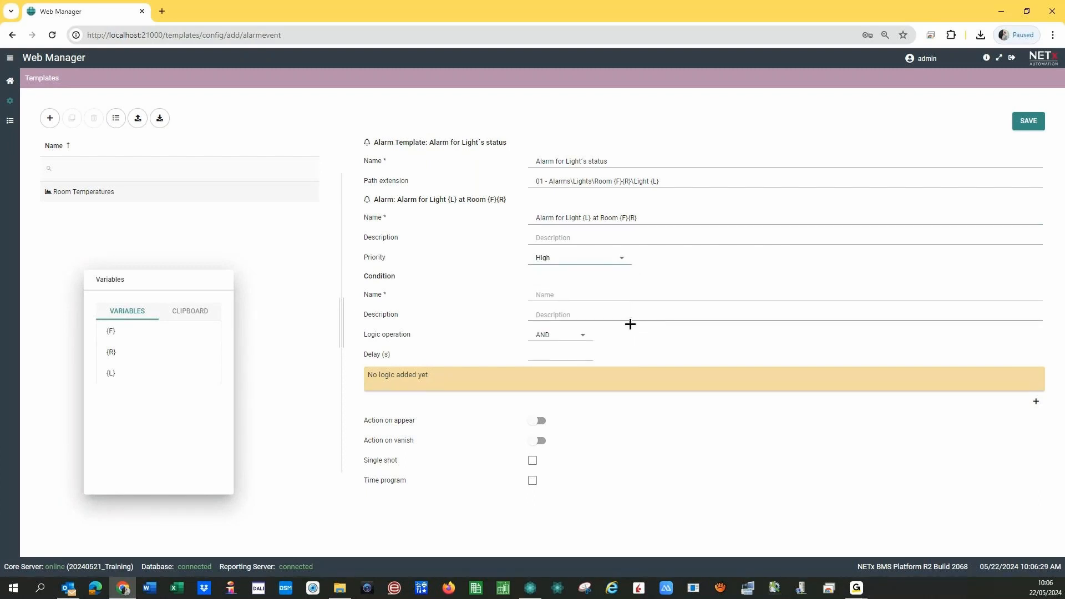
click(544, 295)
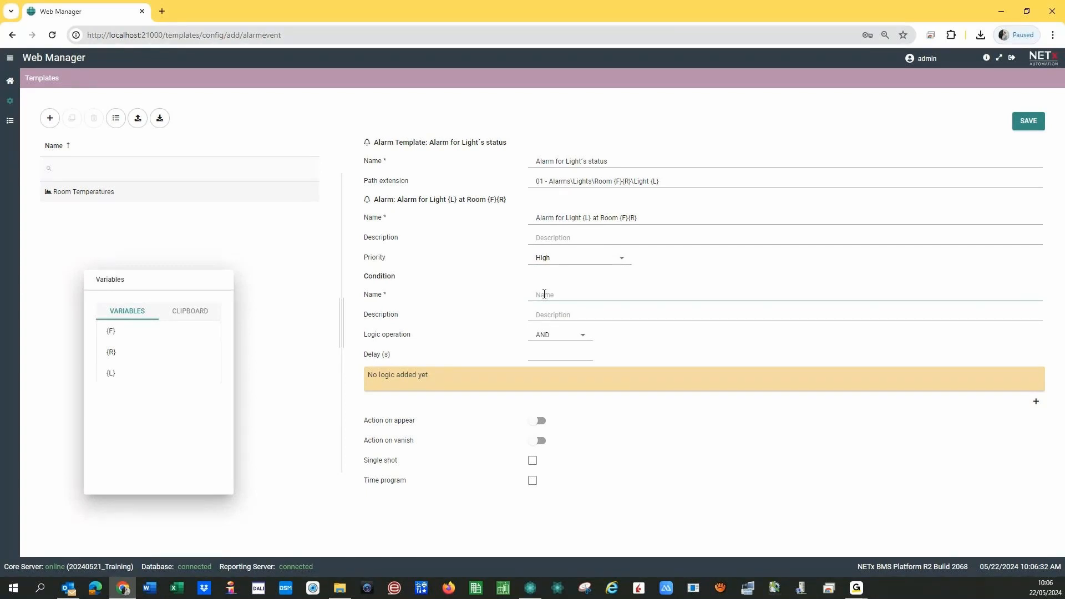
text(Status ON -)
- Complete the condition name by pasting 'for Light {L} at Room {F}{R}' after 'Status ON -'
drag(556, 217, 662, 223)
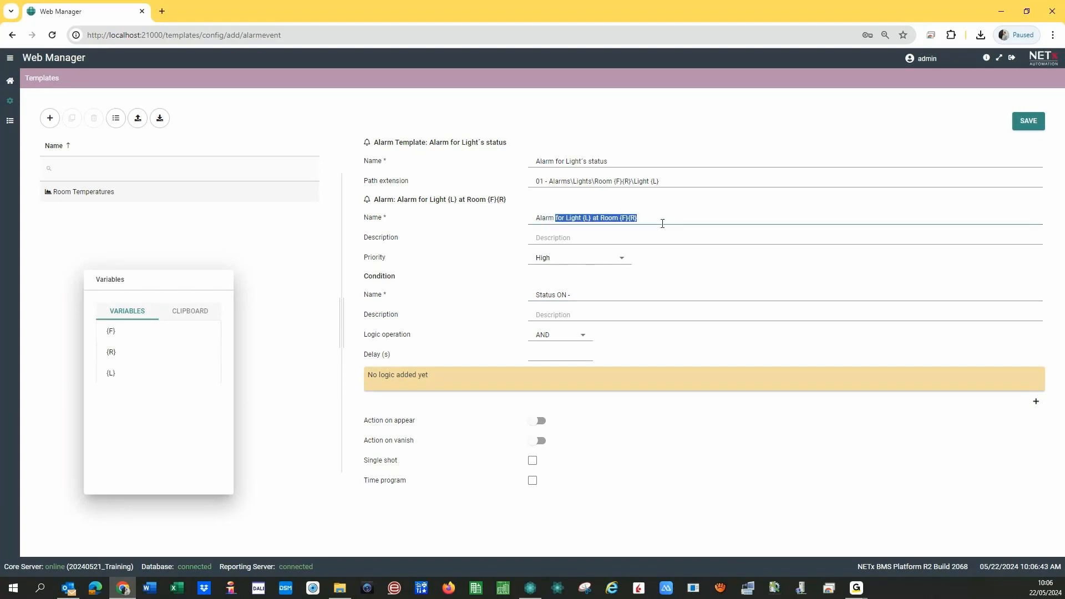
key(ctrl+c)
click(597, 295)
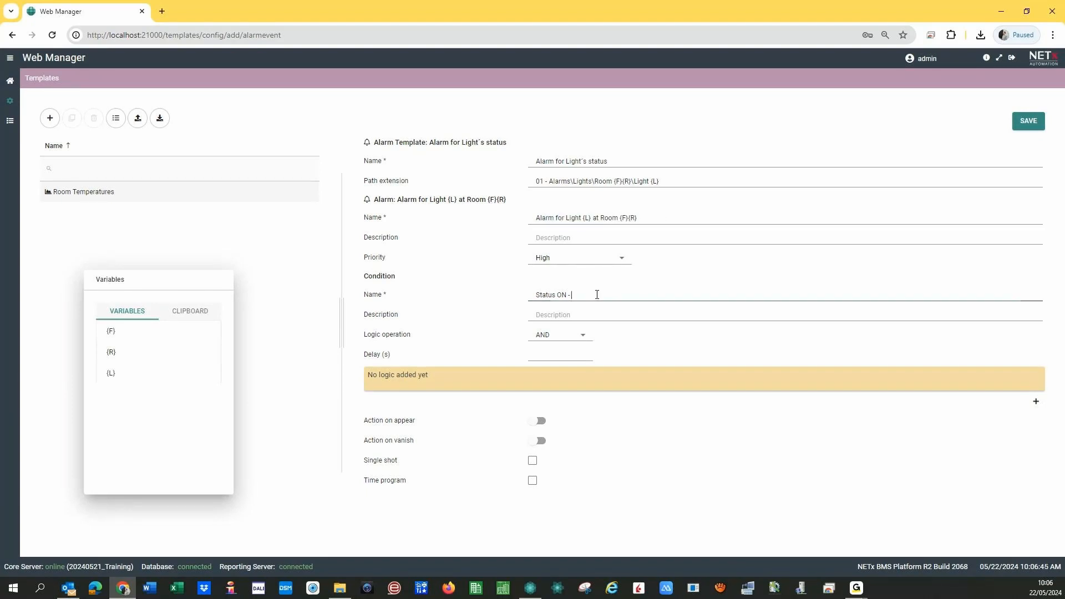
key(ctrl+v)
click(568, 295)
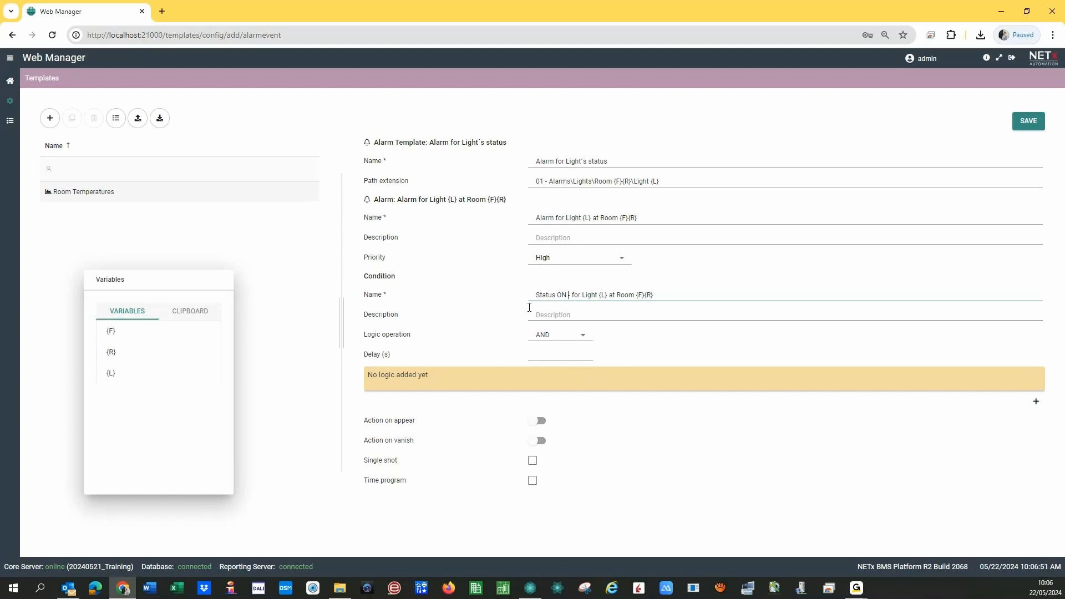
text(-)
click(668, 181)
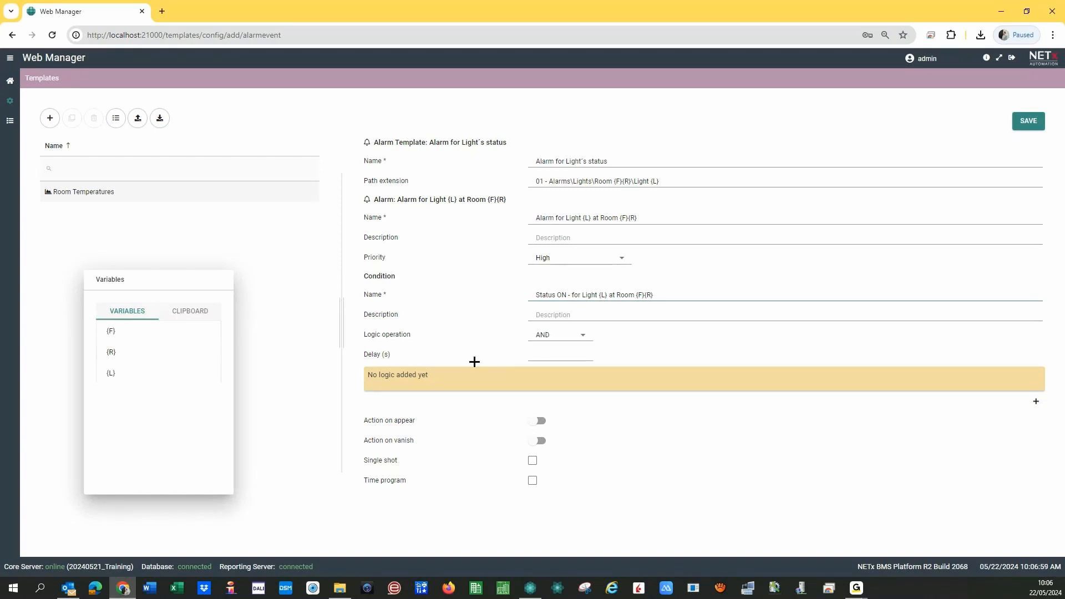
- Add an EQUALS comparison condition with the room's Lights Status Hall item as input
click(1036, 403)
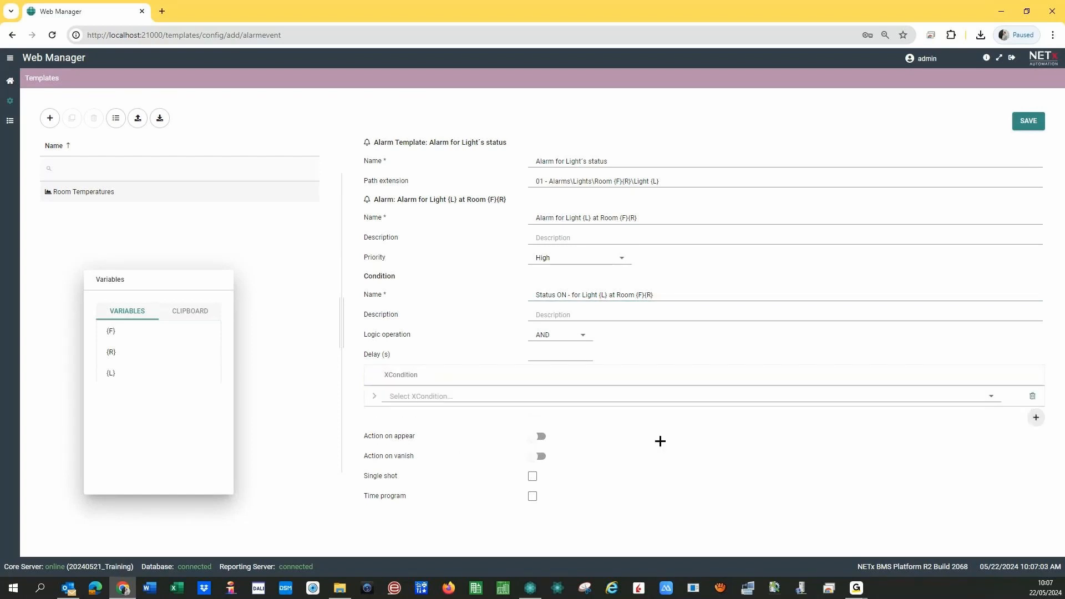
click(837, 400)
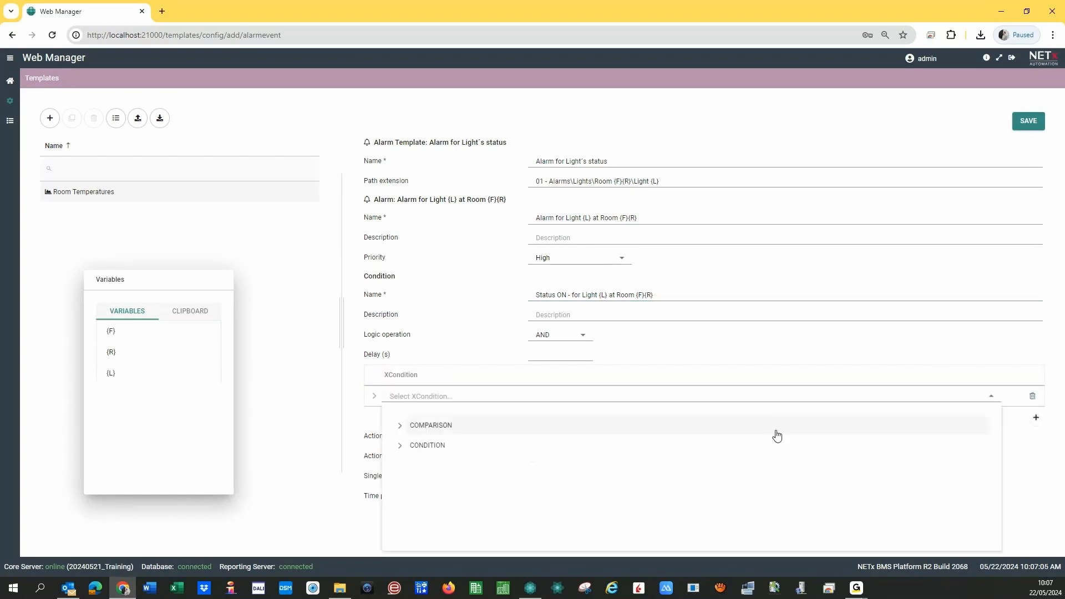
click(400, 426)
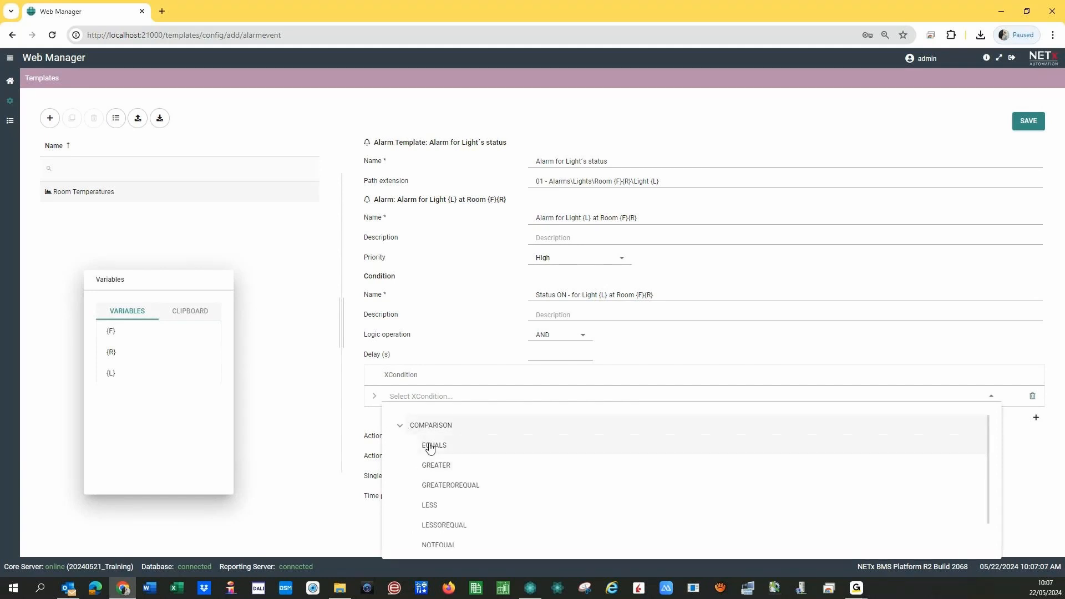
click(431, 446)
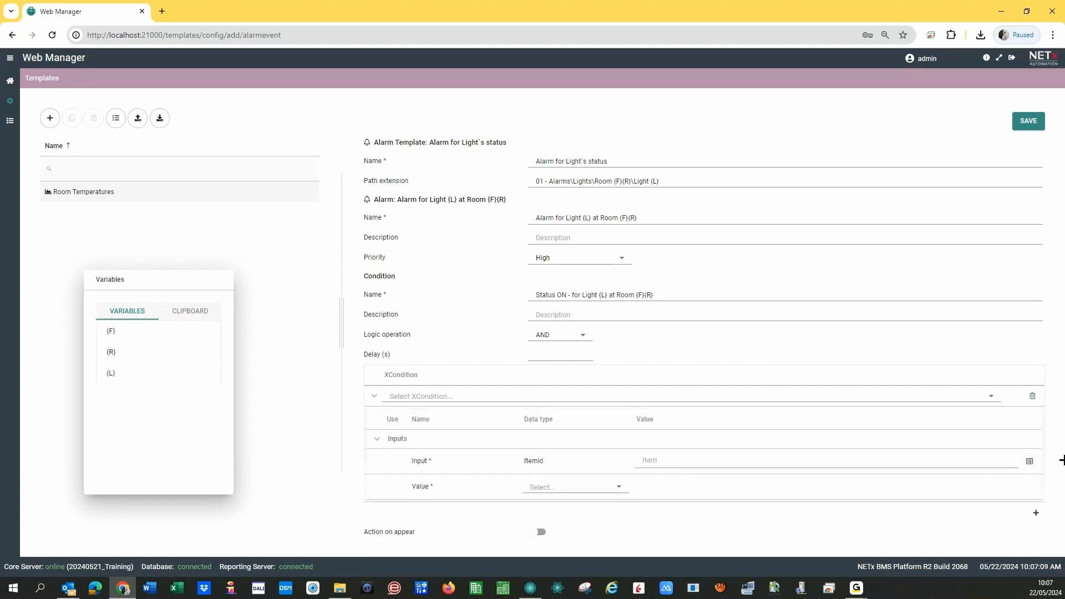
click(1029, 461)
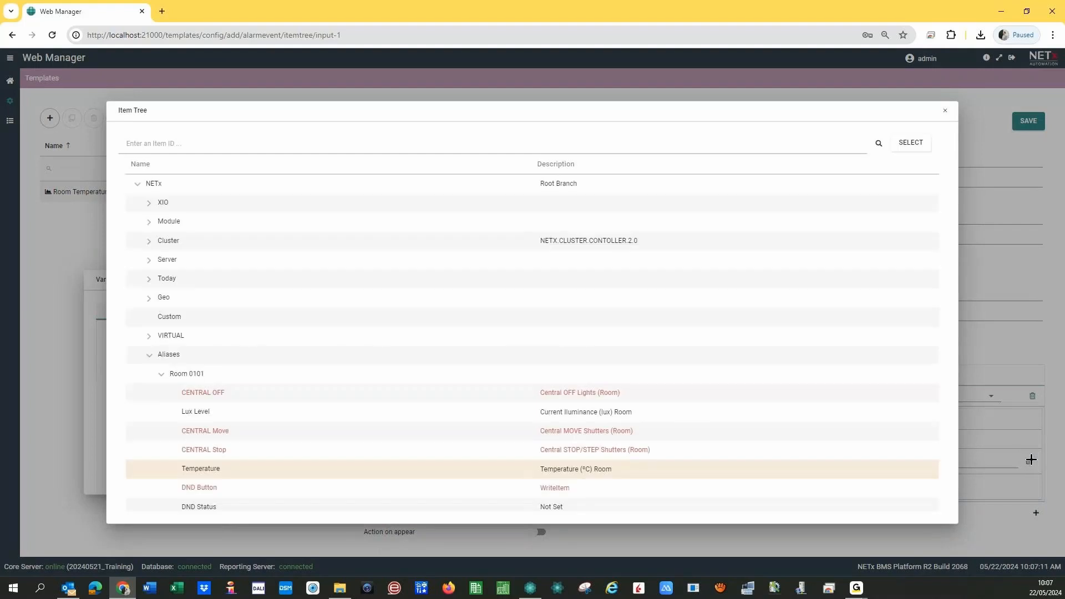
scroll(221, 396, down, 5)
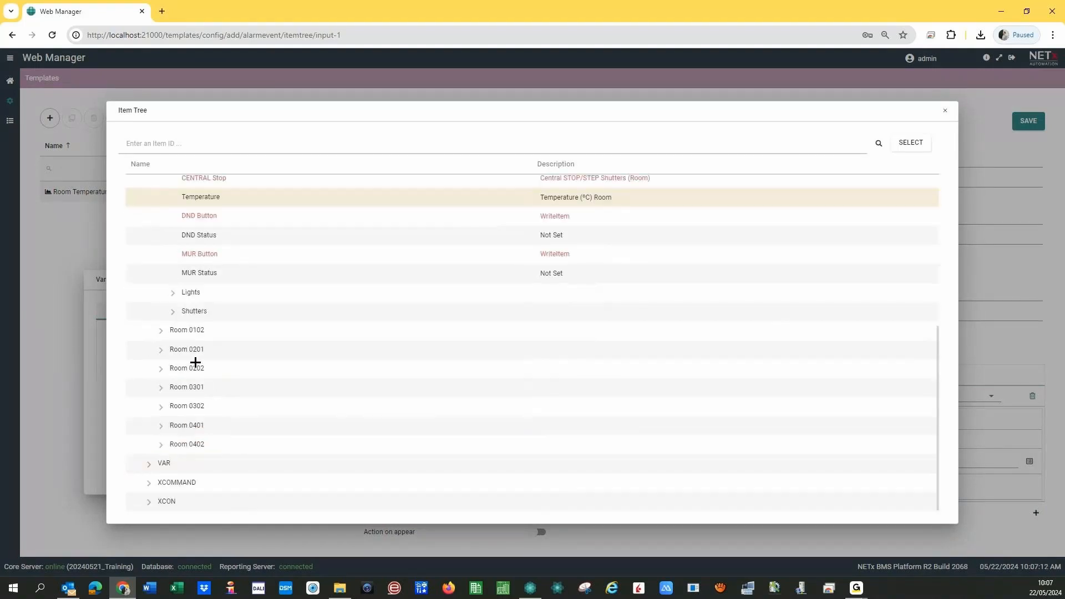
click(173, 294)
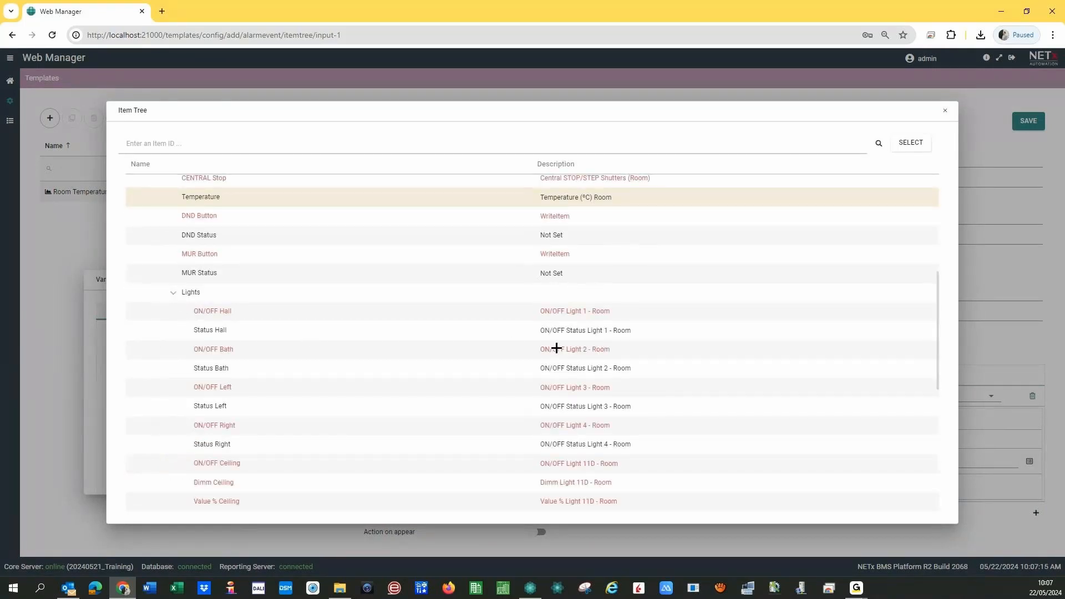
click(660, 331)
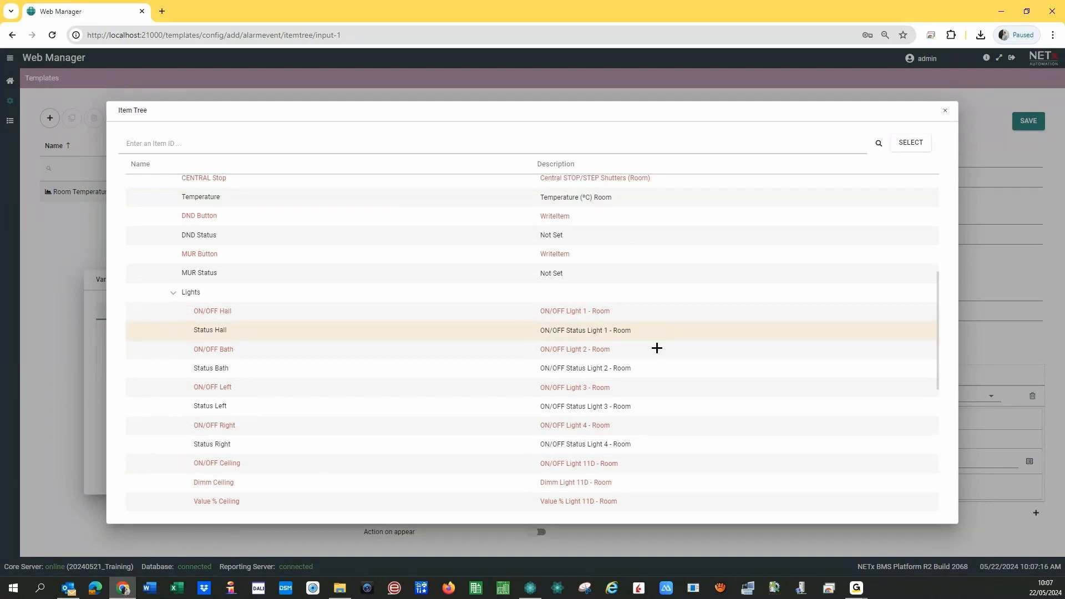
click(910, 143)
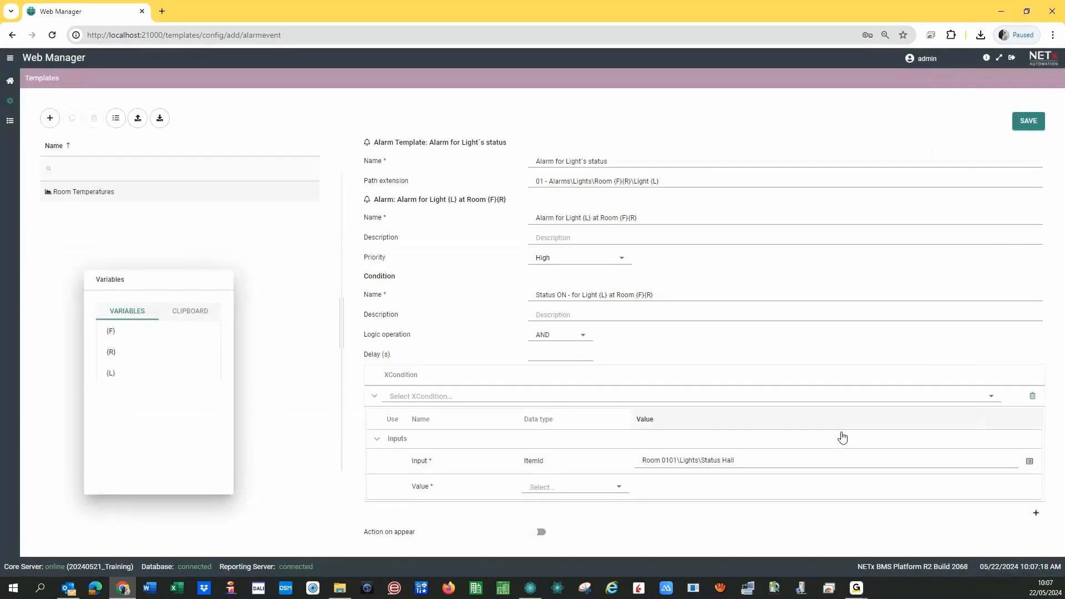
- Replace the room number with {F}{R} and Hall with {L} in the input path
click(663, 461)
click(664, 461)
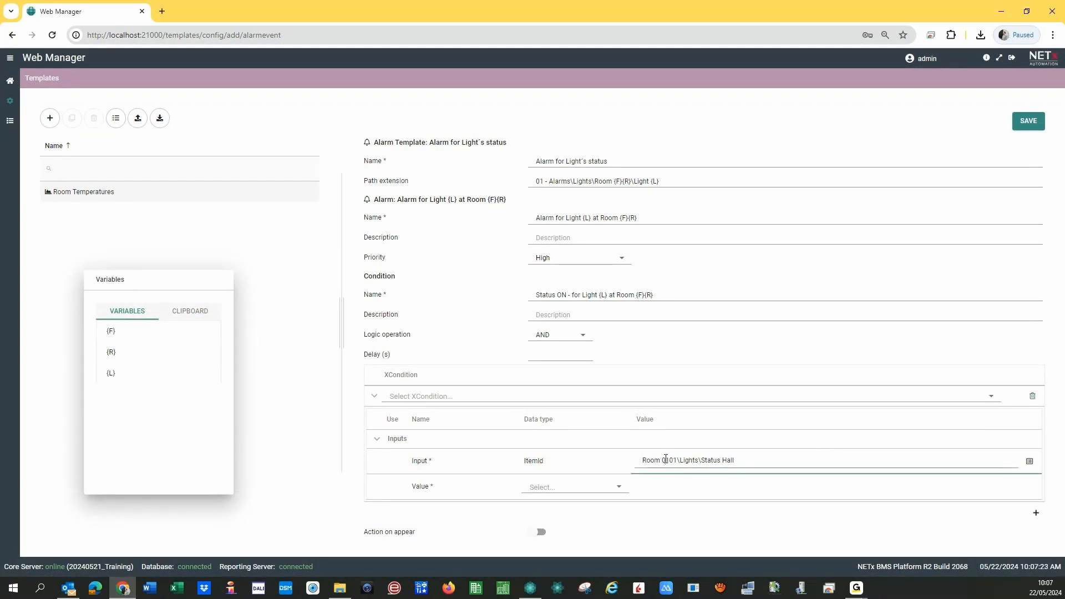
drag(669, 461, 677, 461)
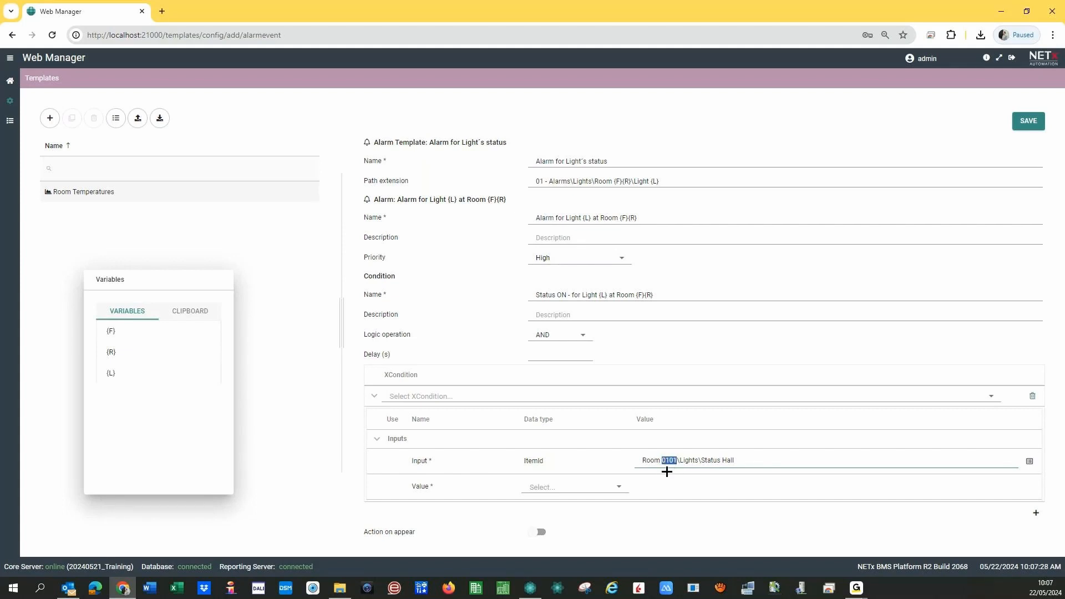
click(115, 333)
click(113, 353)
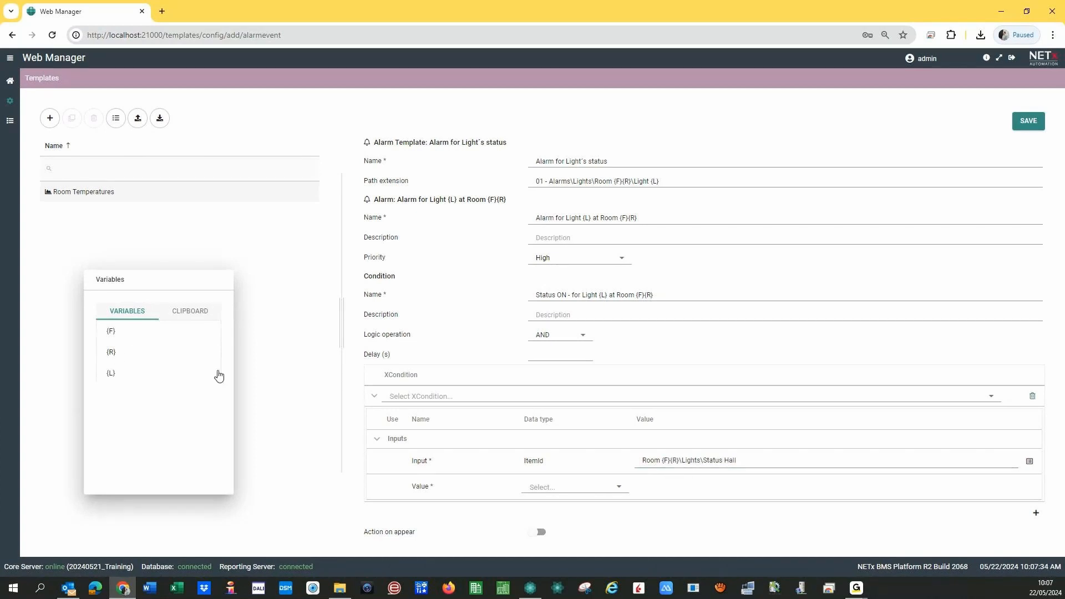
click(743, 460)
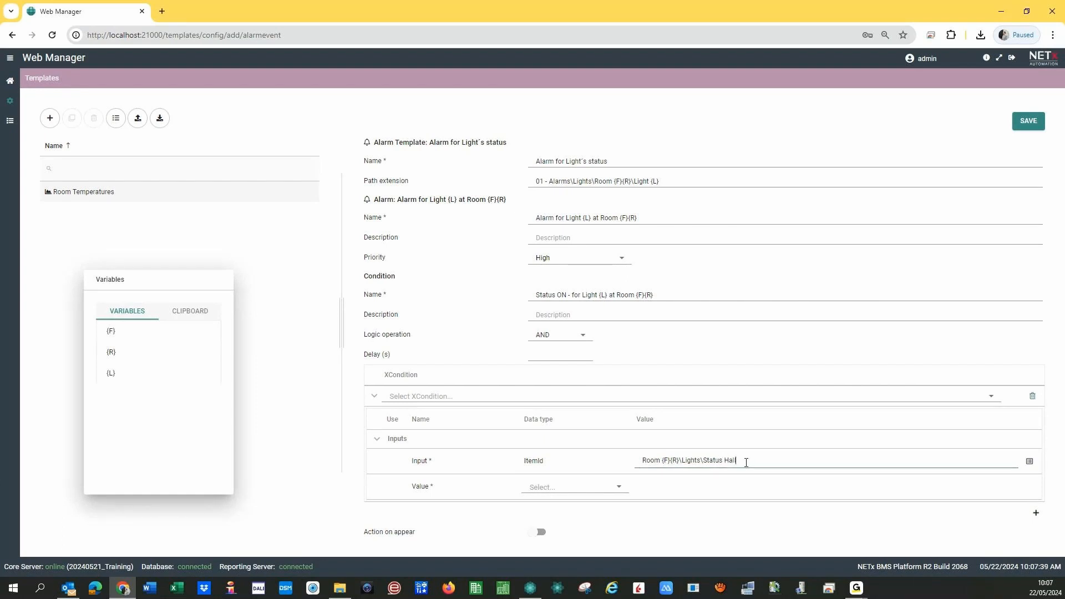
key(BackSpace)
key(BackSpace)
key(BackSpace)
key(BackSpace)
click(111, 372)
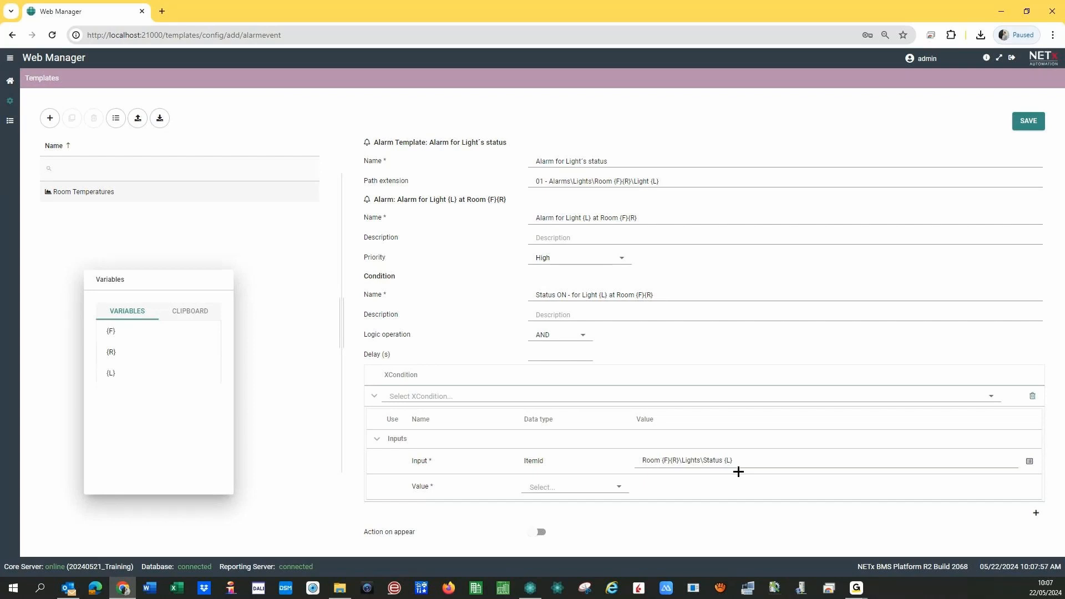
- Set the compared value to a Bool that is true
click(587, 488)
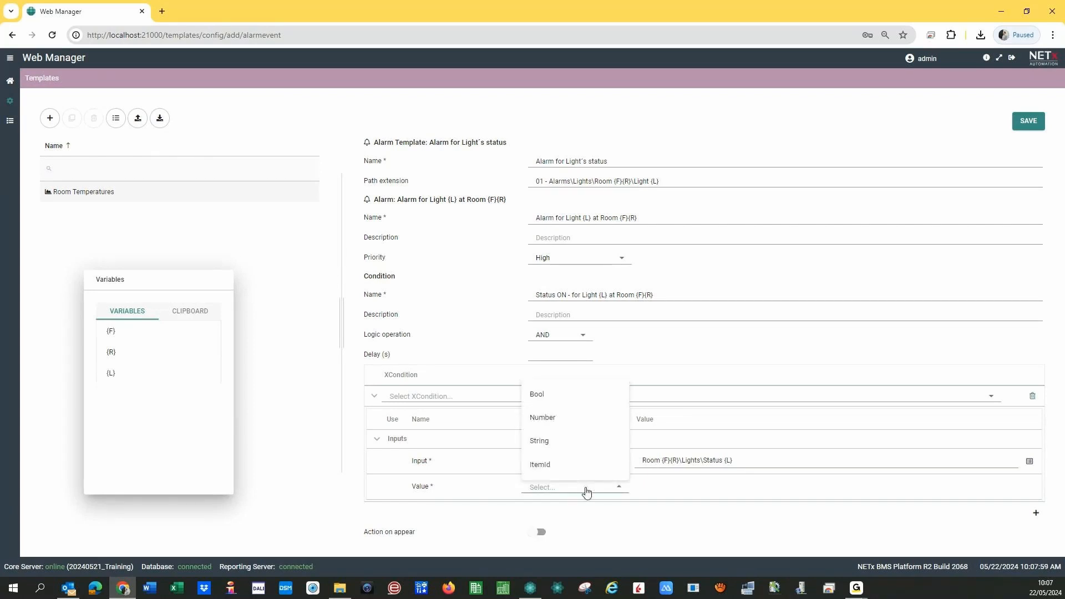
click(543, 399)
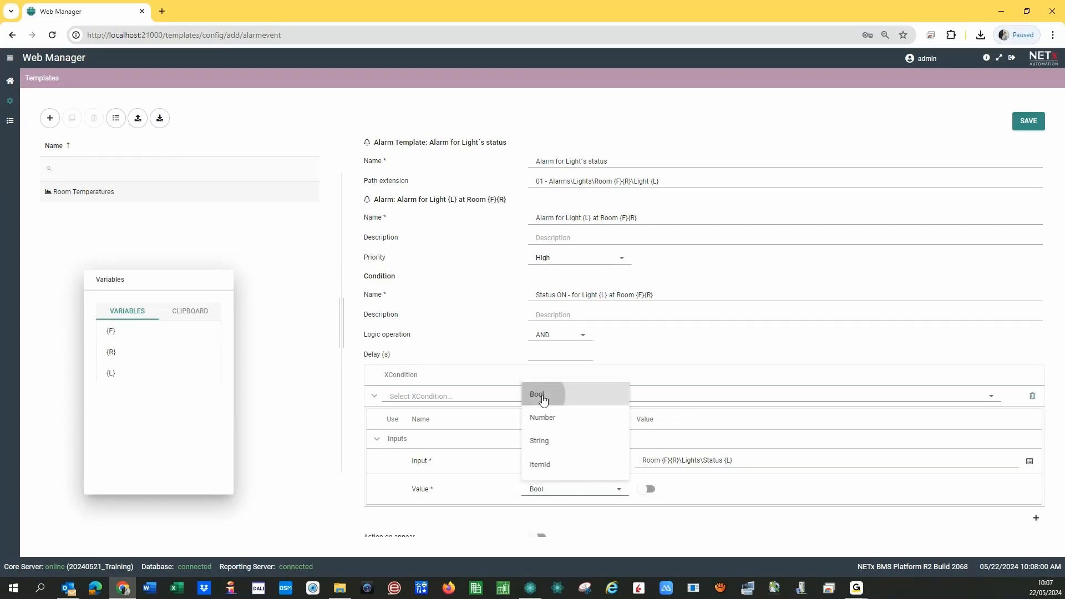
click(651, 493)
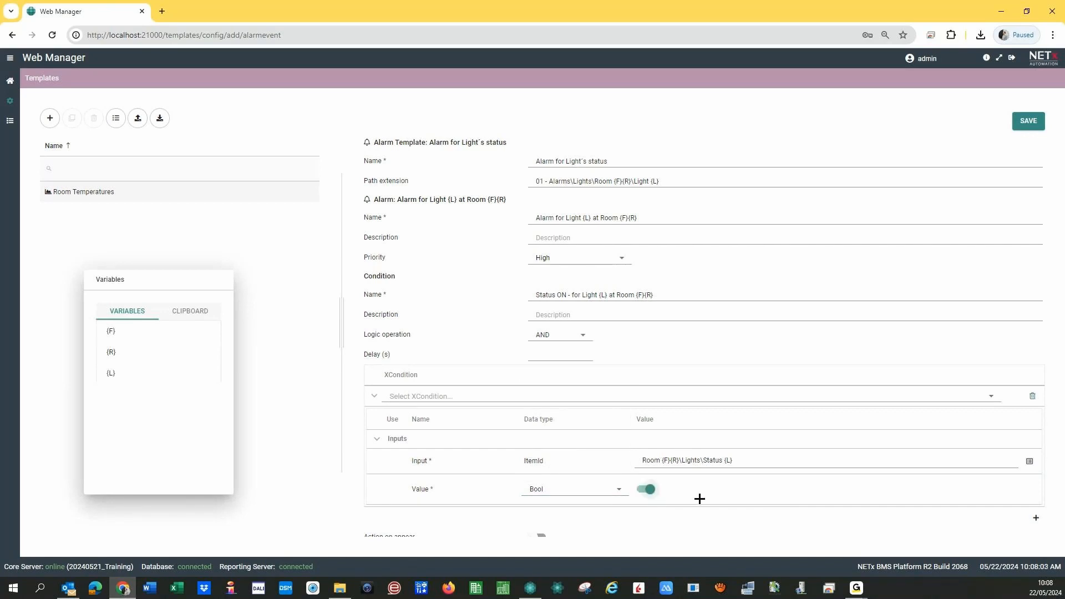
- Save the Alarm for Light´s status template and return to the Web Manager dashboard
scroll(656, 438, down, 1)
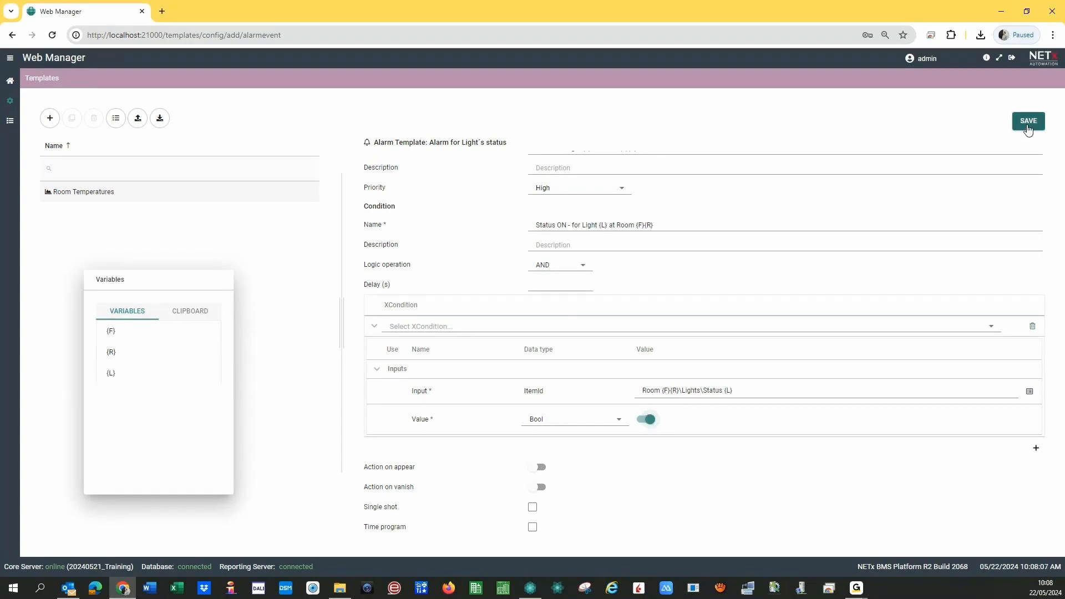
click(1028, 128)
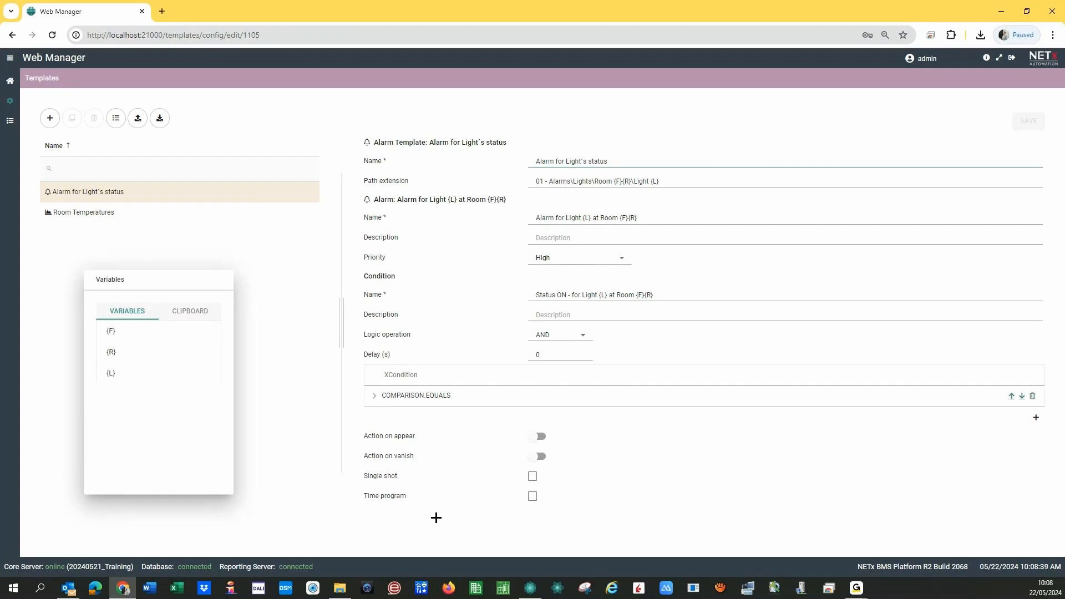
click(512, 523)
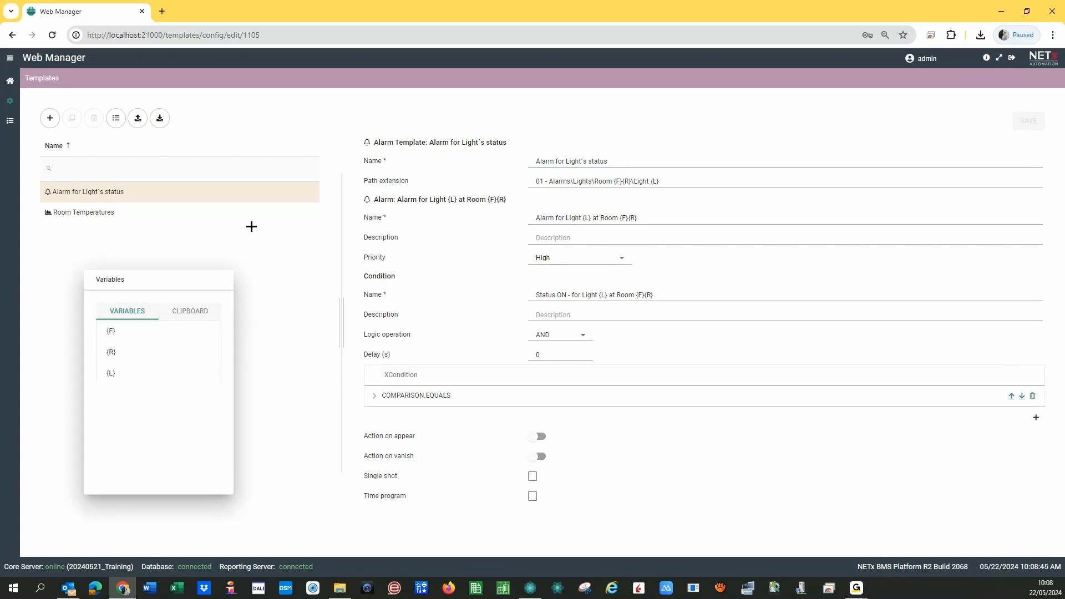
click(8, 82)
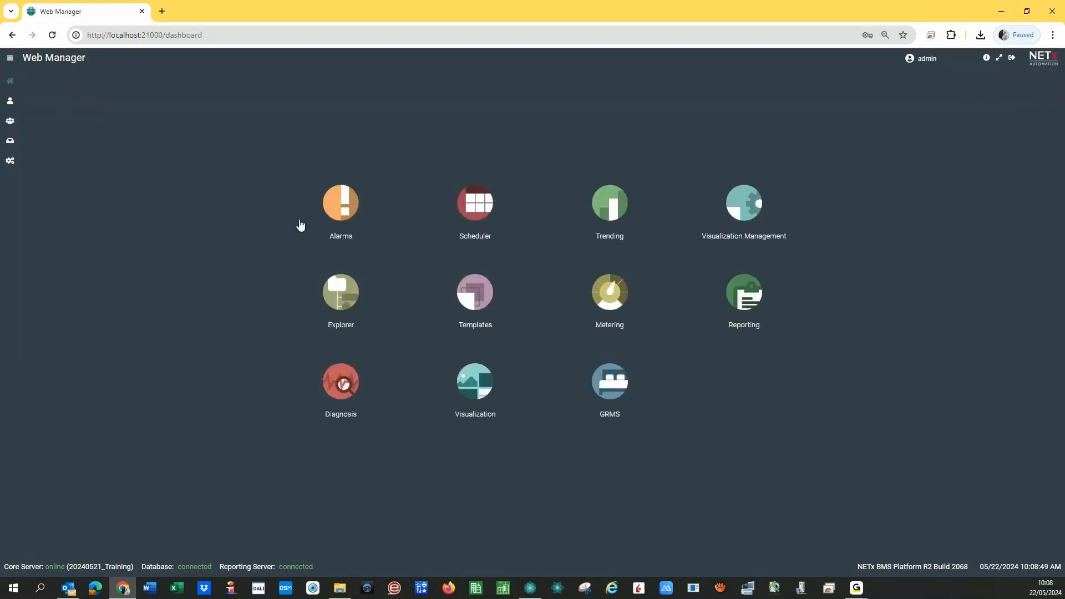
- Export the Alarm for Light´s status template's Excel import sheet from Alarms Configuration
click(336, 231)
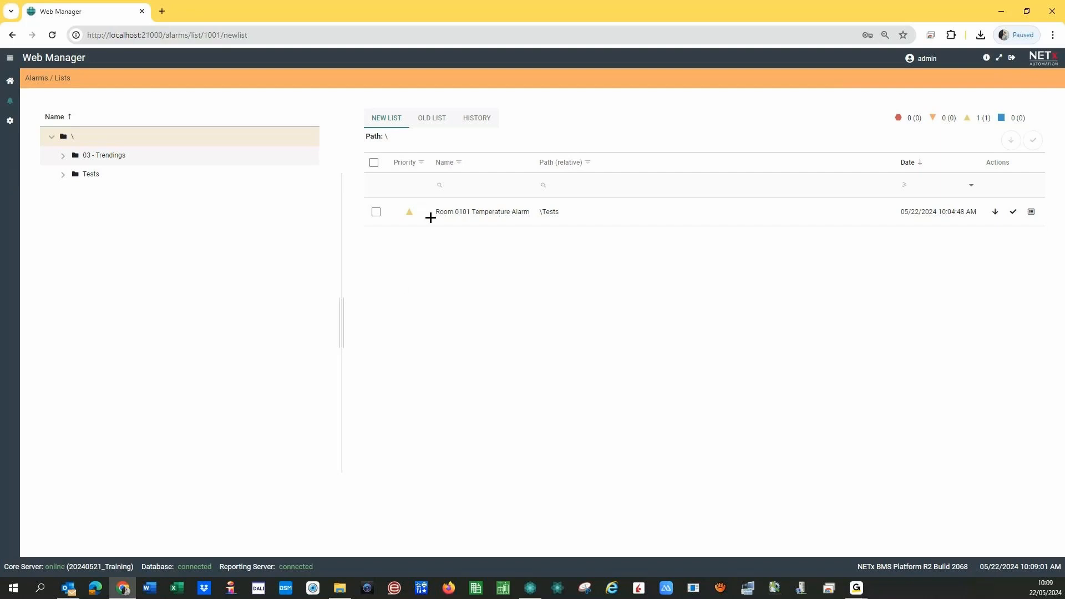
click(10, 120)
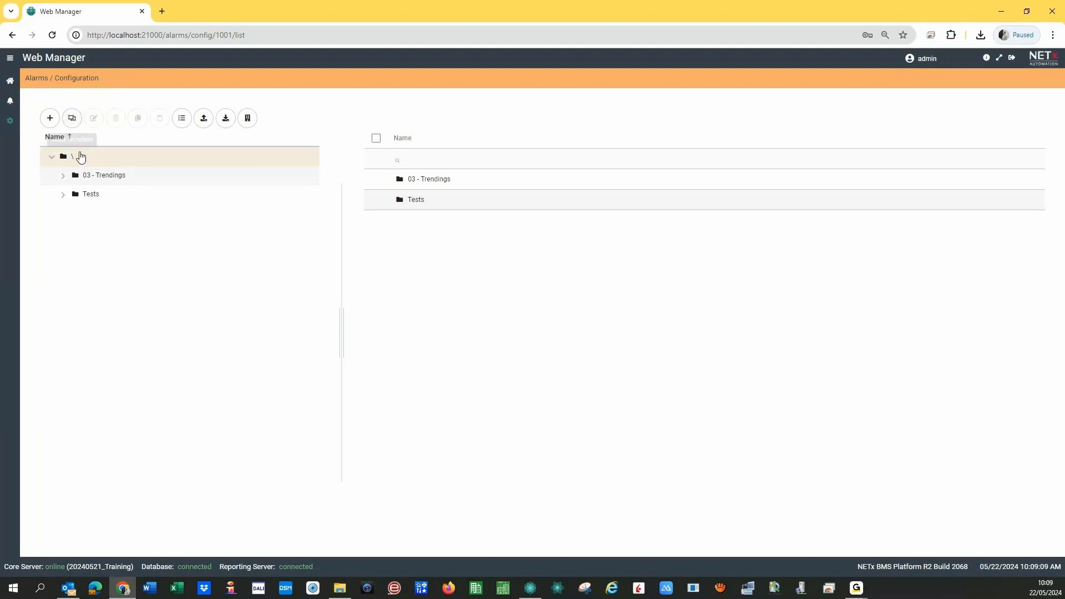
click(72, 118)
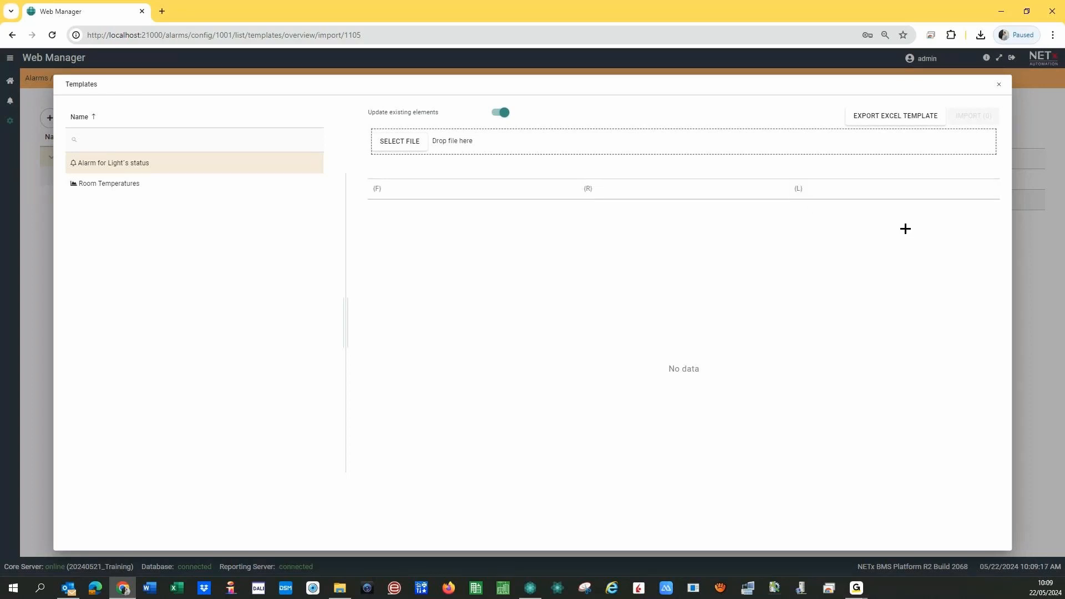
click(894, 117)
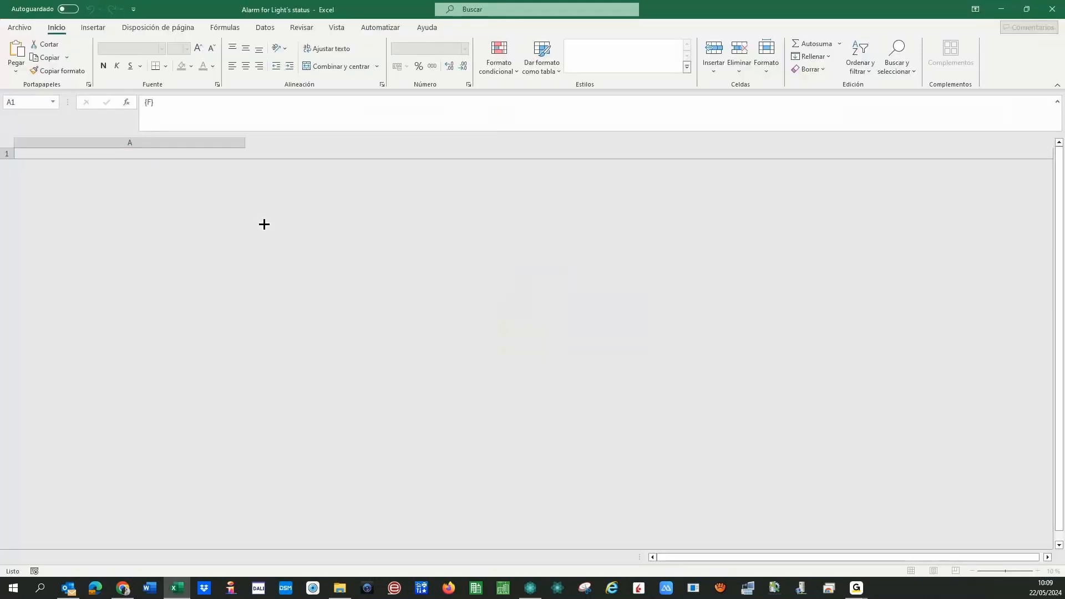
- Enter the light names Hall, Bath, Left, Right, Ceiling, Bed in C2:C7
click(131, 163)
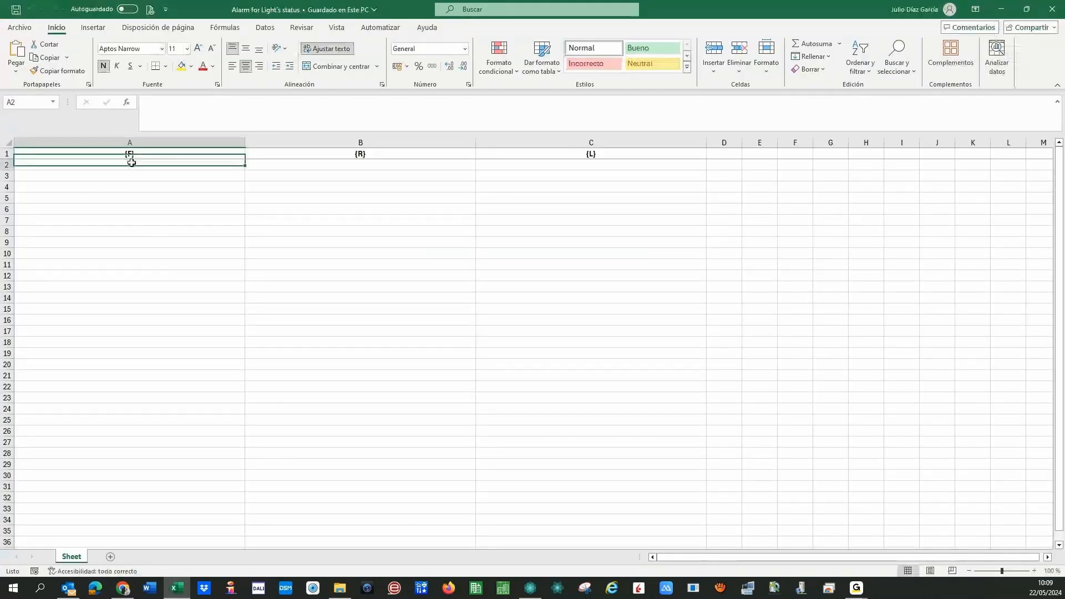
click(585, 165)
text(Hall)
key(Return)
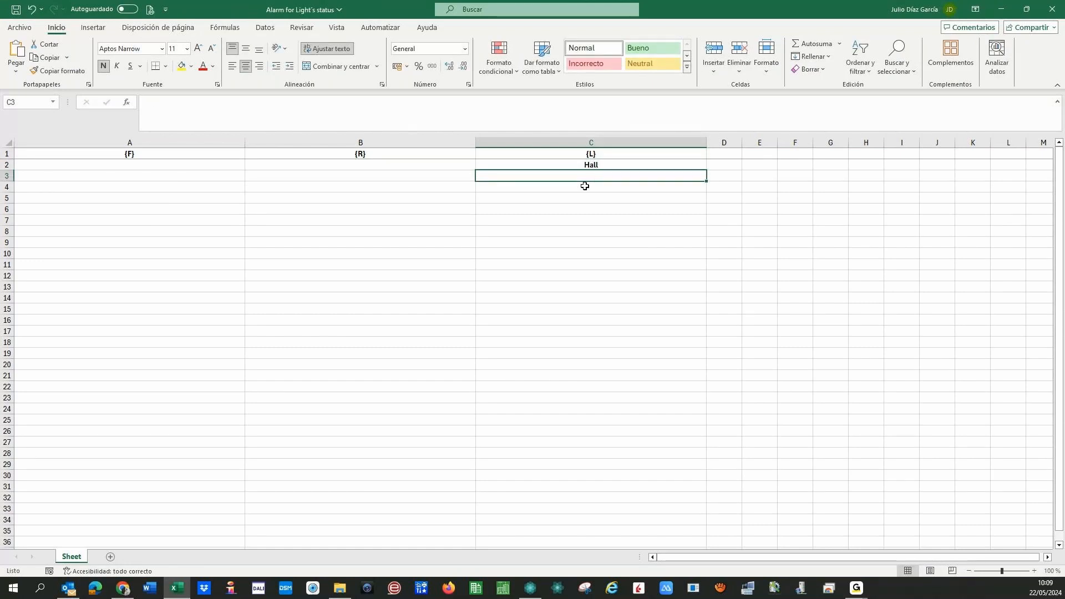
text(Bath)
key(Return)
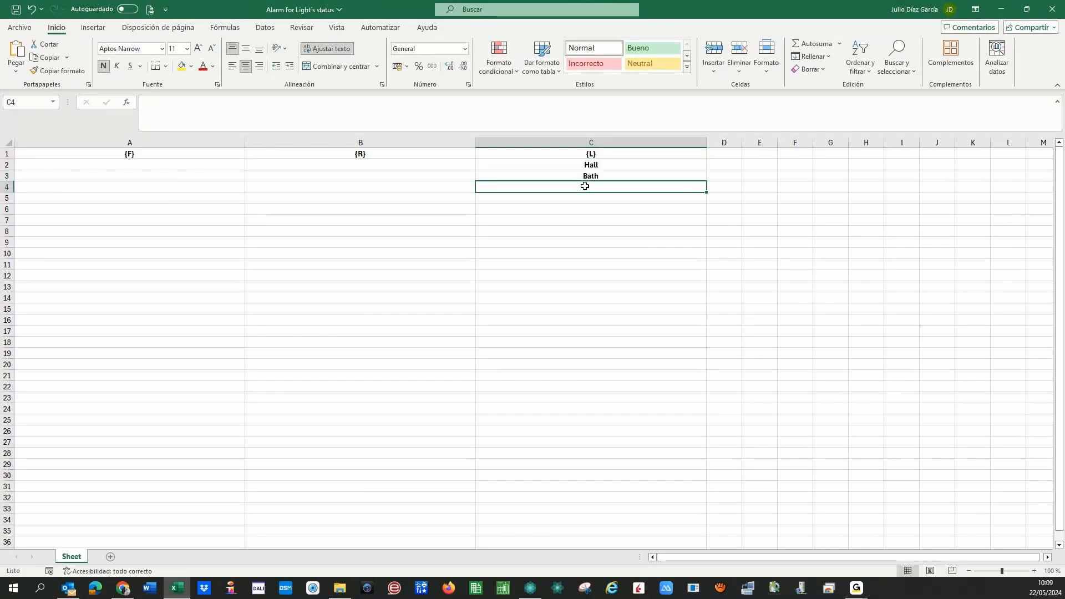
text(L)
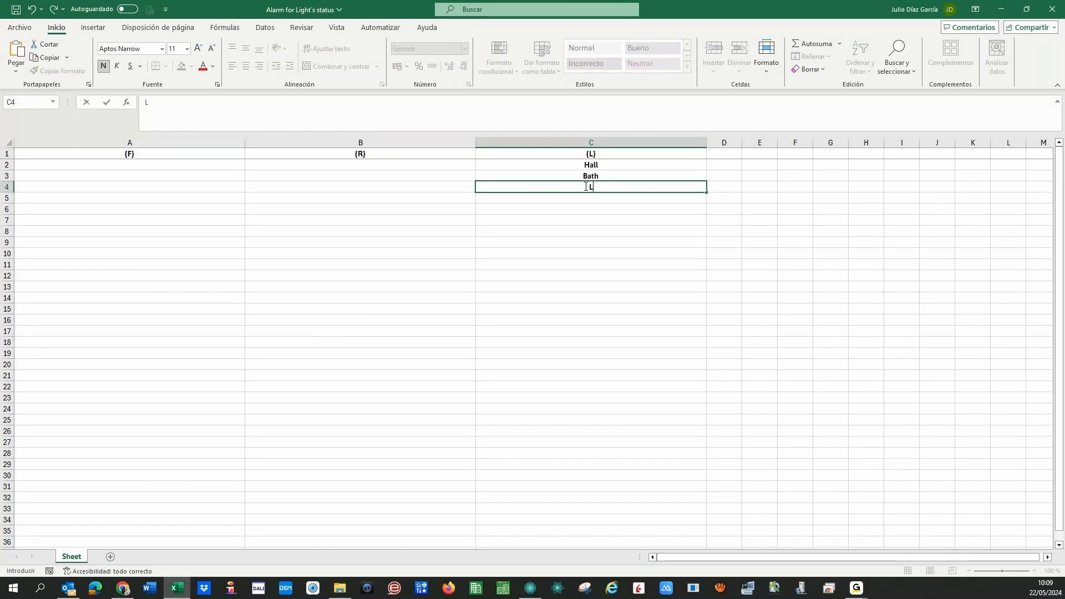
text(eft)
key(Return)
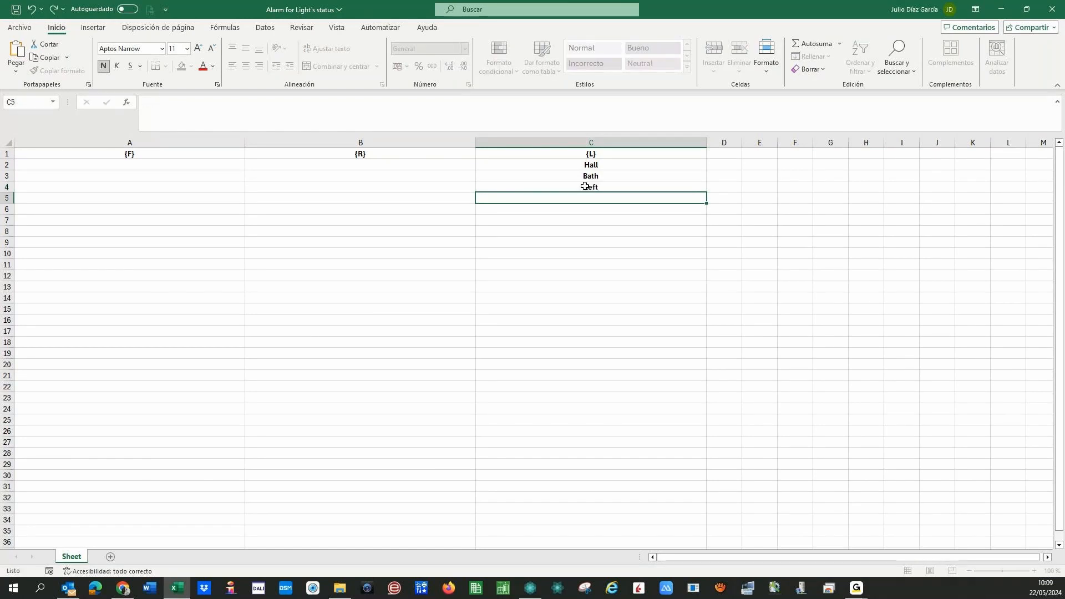
text(Right)
key(Return)
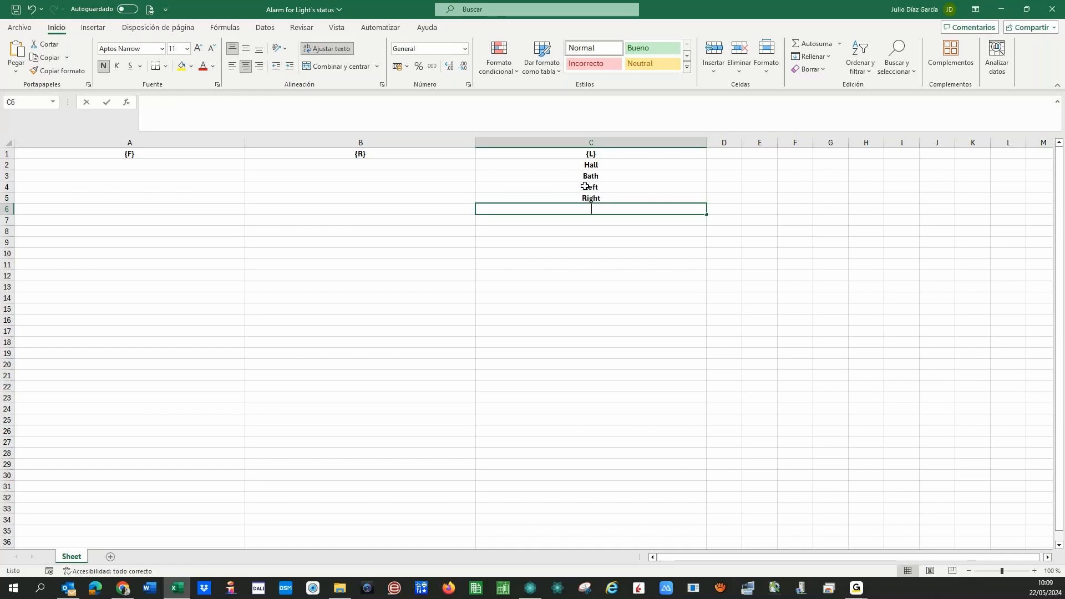
text(Ceiling)
key(Return)
text(Bed)
key(Return)
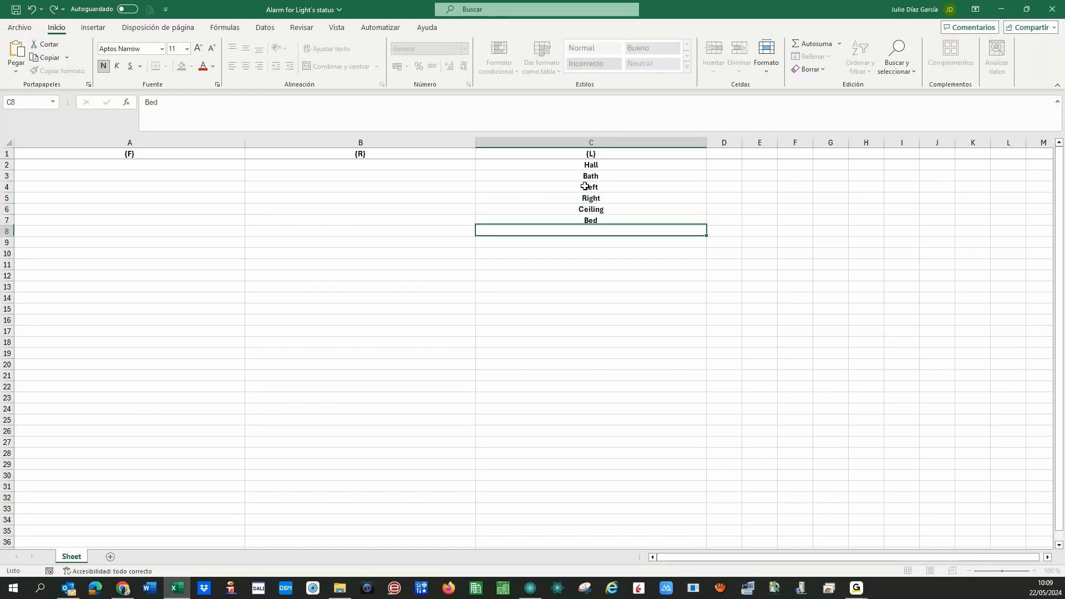
- Fill B2:B7 with the text value '01 as room numbers
click(373, 165)
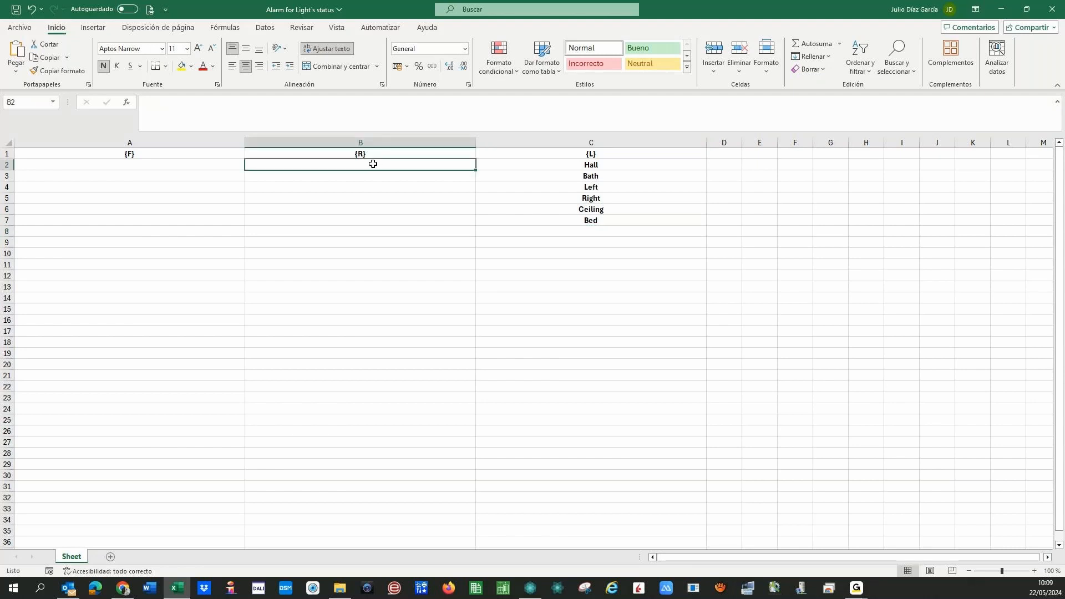
text('01)
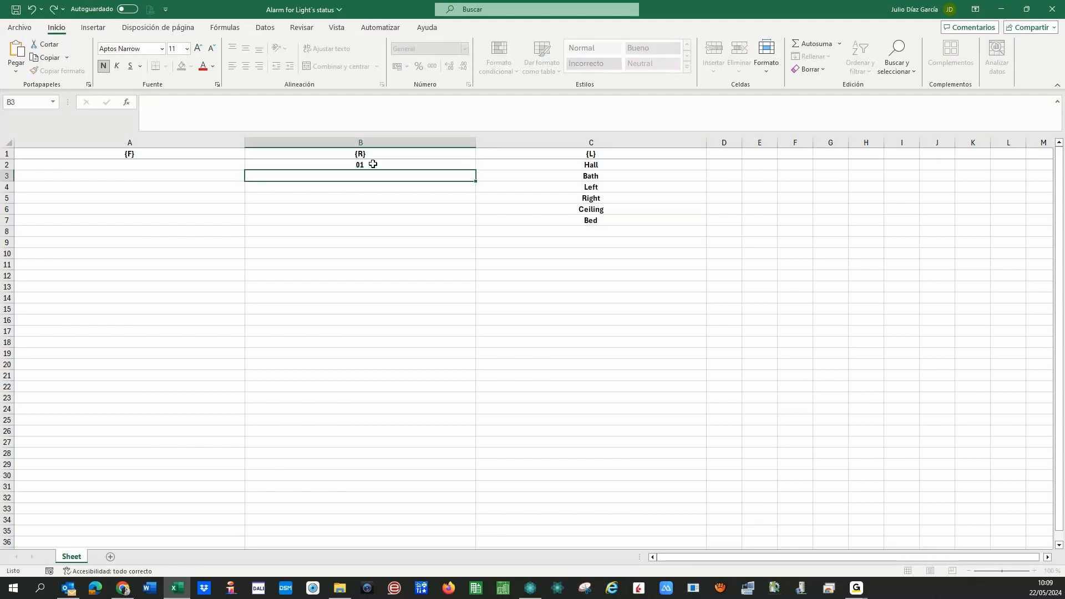
key(ctrl+Return)
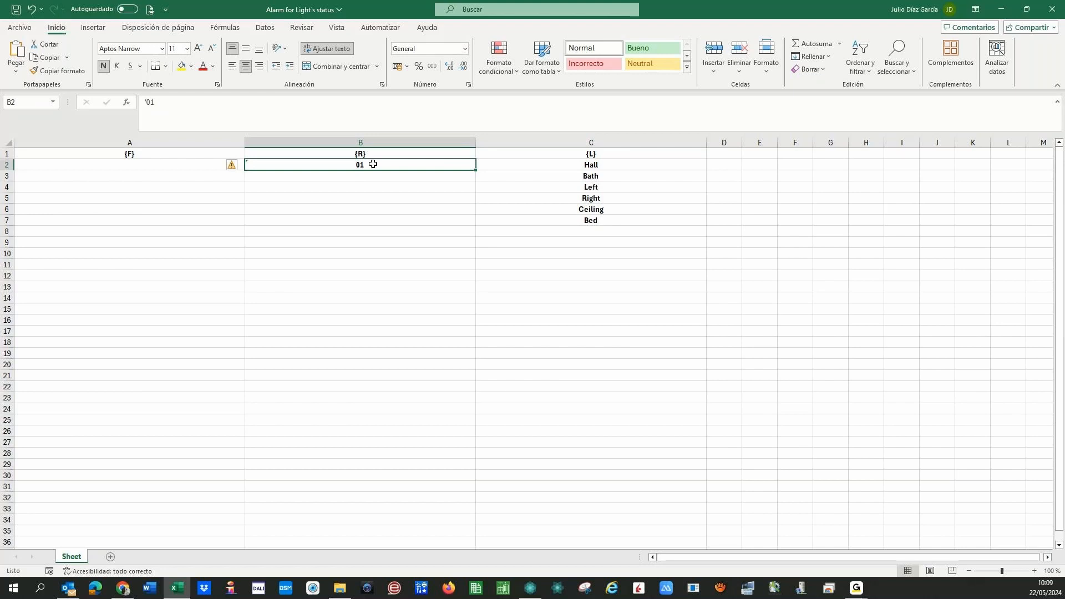
key(ctrl+c)
key(Down)
key(ctrl+v)
key(Escape)
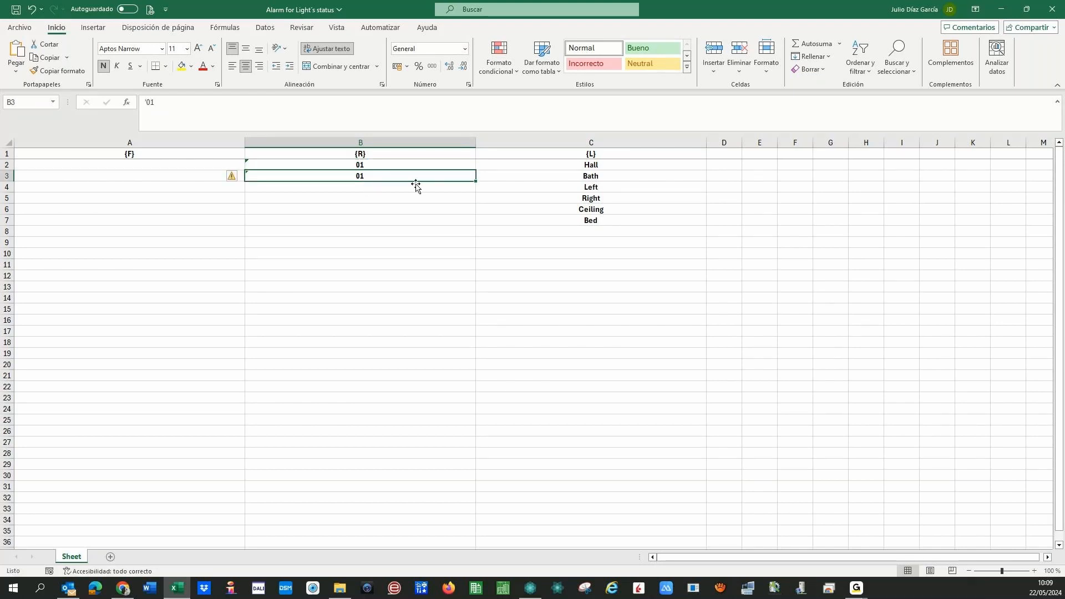
key(shift+Down)
key(shift+Down)
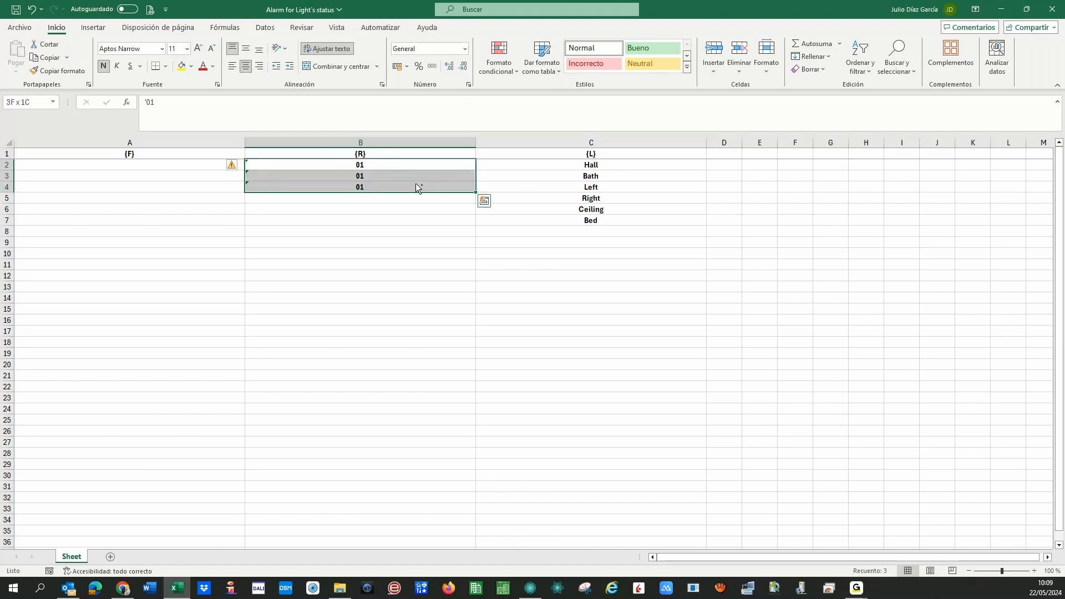
key(ctrl+c)
key(Down)
key(Down)
key(Down)
key(shift+Down)
key(shift+Down)
key(Return)
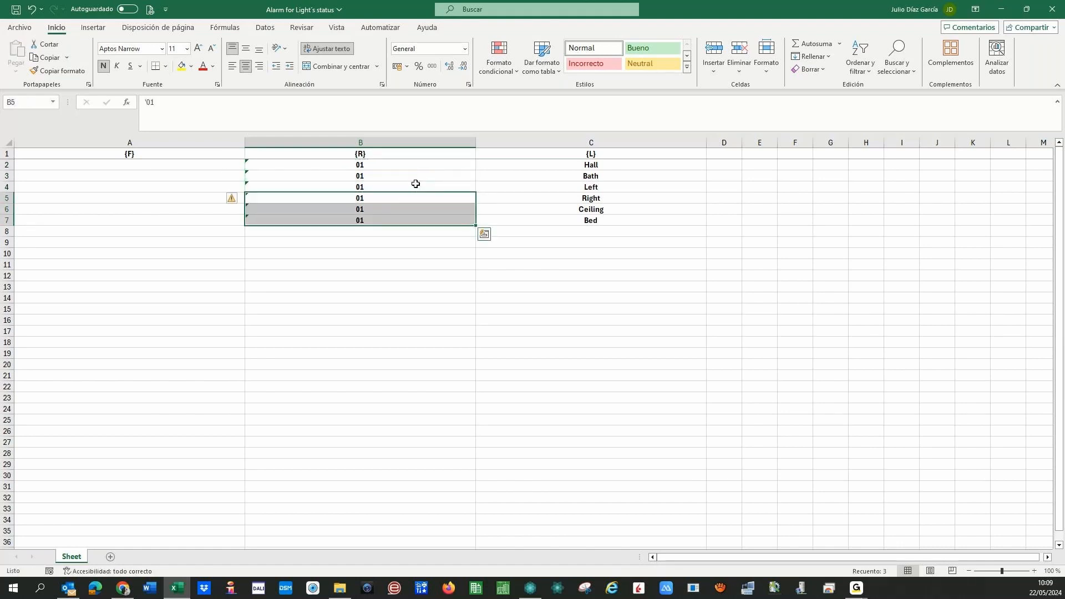
key(Left)
key(Up)
- Copy the 01 values from B2:B7 into A2:A7 for the floor column
click(334, 166)
key(shift+Down)
key(shift+Down)
key(shift+Down)
key(shift+Down)
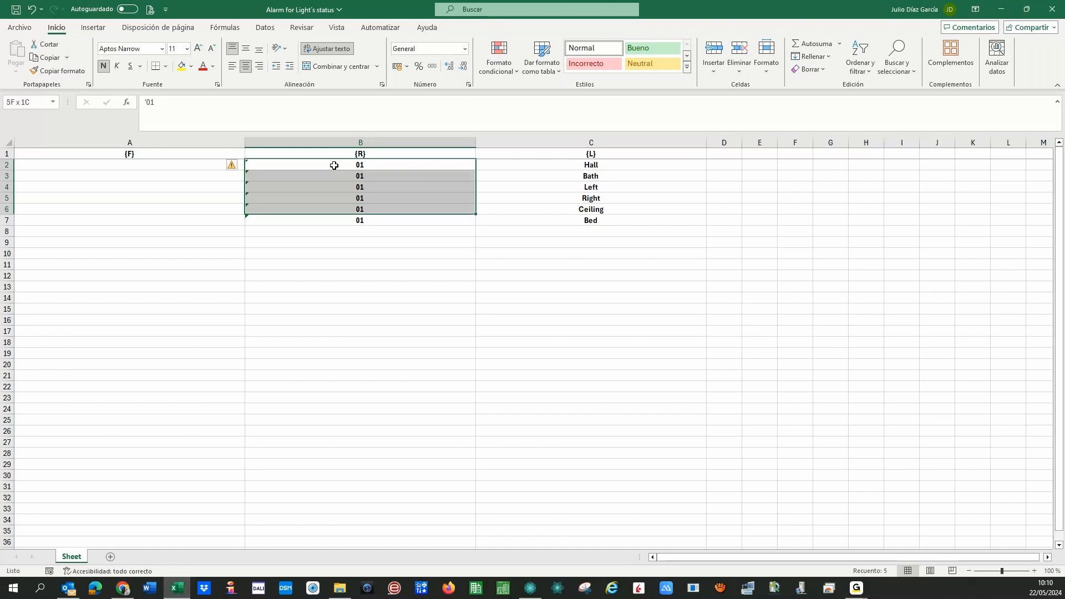
key(shift+Down)
key(ctrl+c)
key(Left)
key(Return)
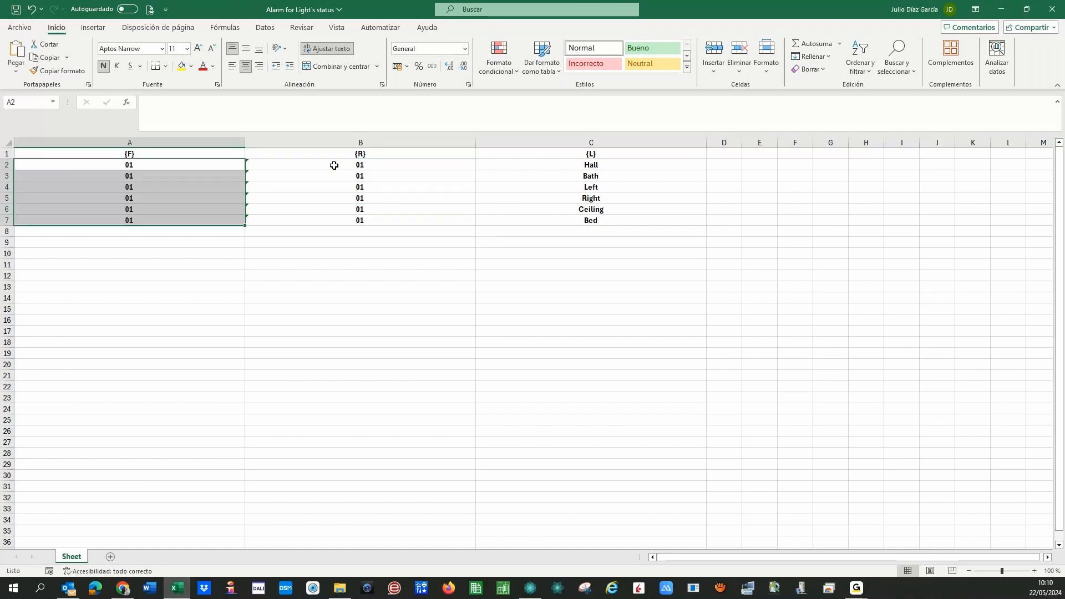
key(Down)
- Copy the six floor 01 values from A2:A7 into A8:A13
click(211, 221)
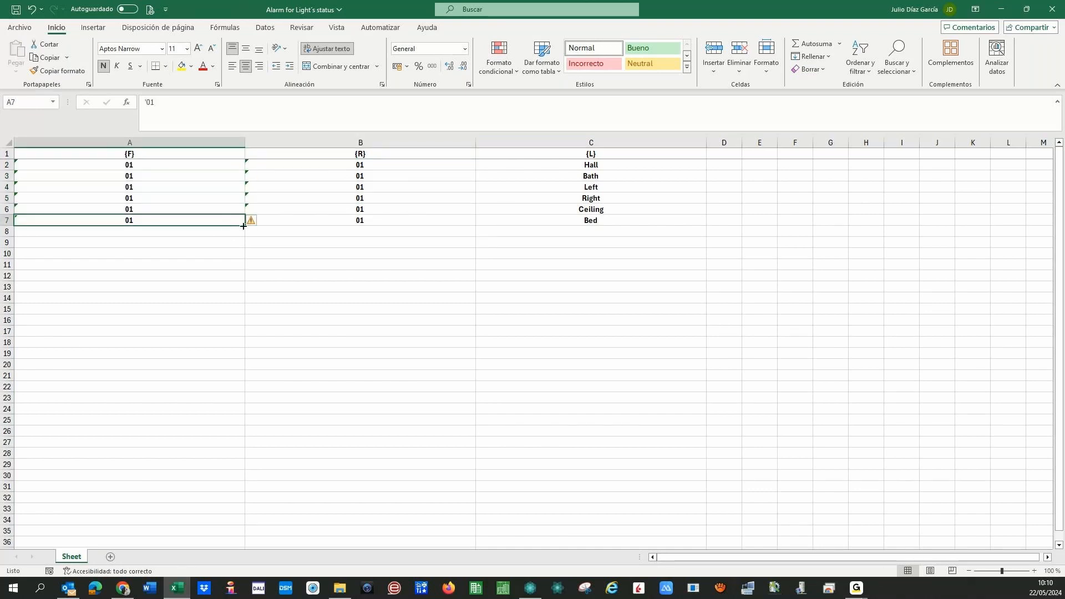
drag(154, 164, 149, 222)
key(ctrl+c)
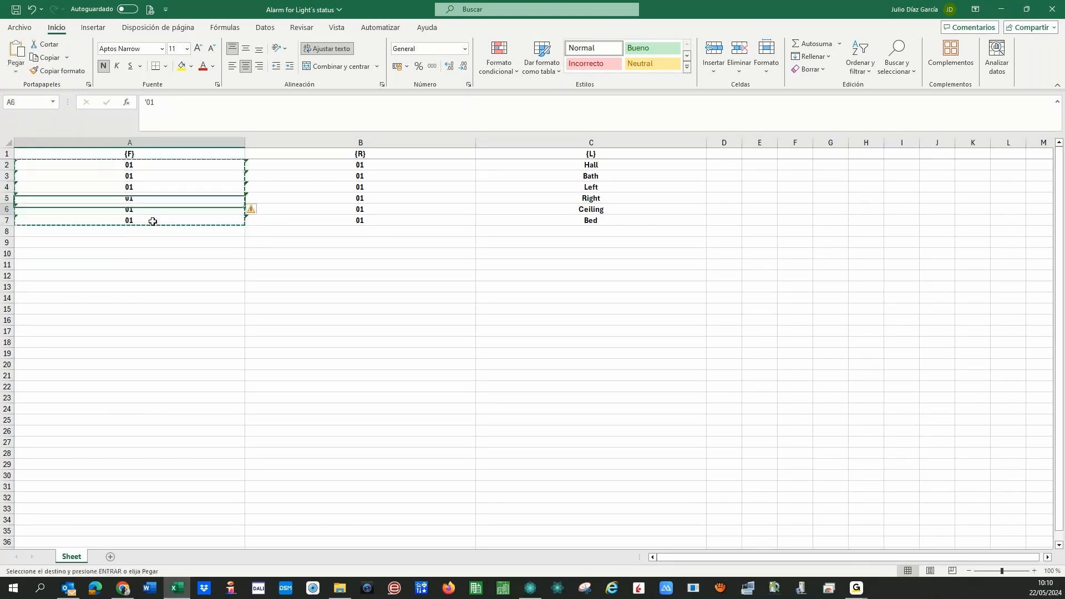
key(Down)
key(Down)
key(Down)
key(Down)
key(Down)
key(Down)
key(Down)
key(Return)
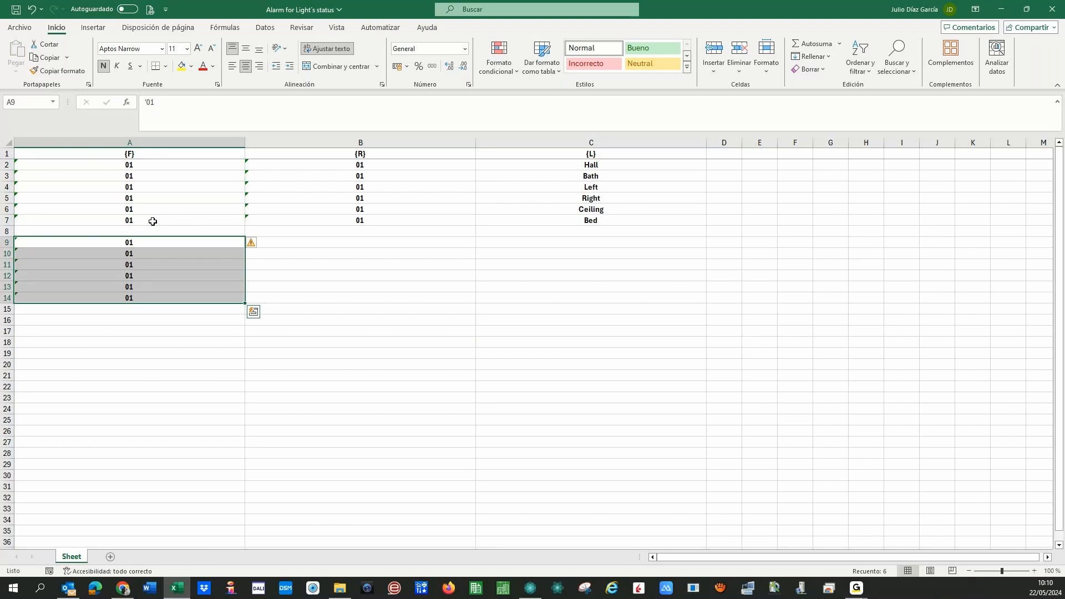
key(ctrl+z)
key(Down)
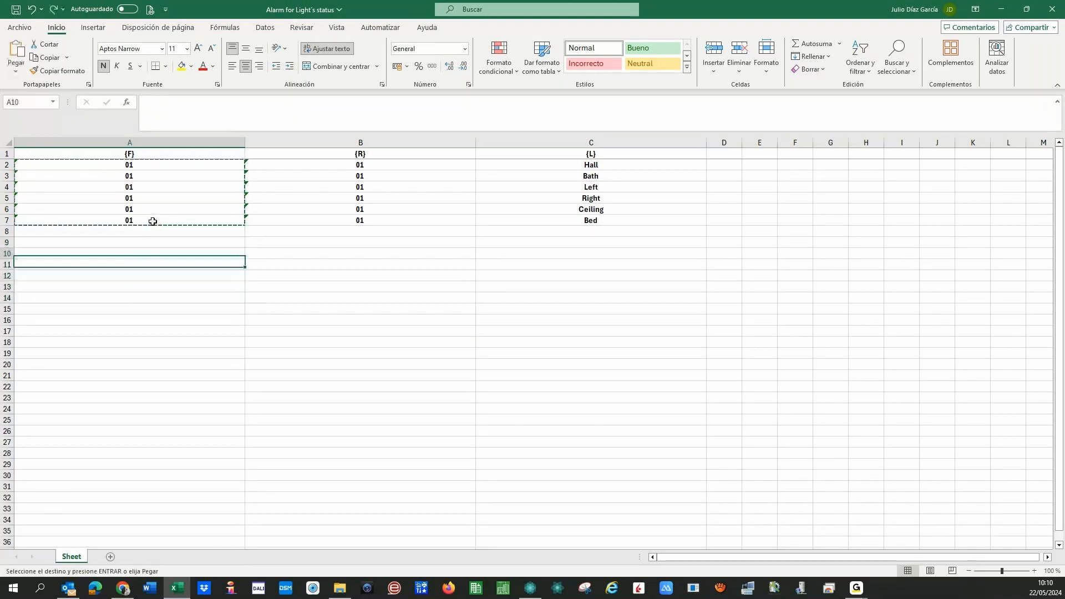
key(Up)
key(Up)
key(Return)
key(Up)
key(Right)
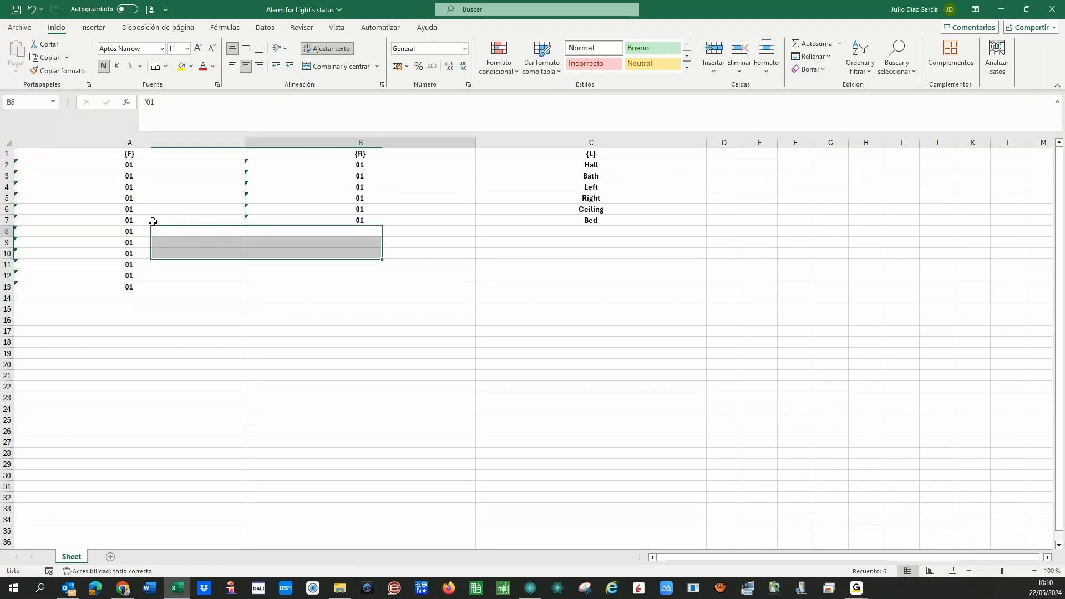
- Build a block of six 02 values and paste it into A14:A25
drag(476, 226, 477, 235)
key(Down)
key(ctrl+c)
key(Down)
key(ctrl+v)
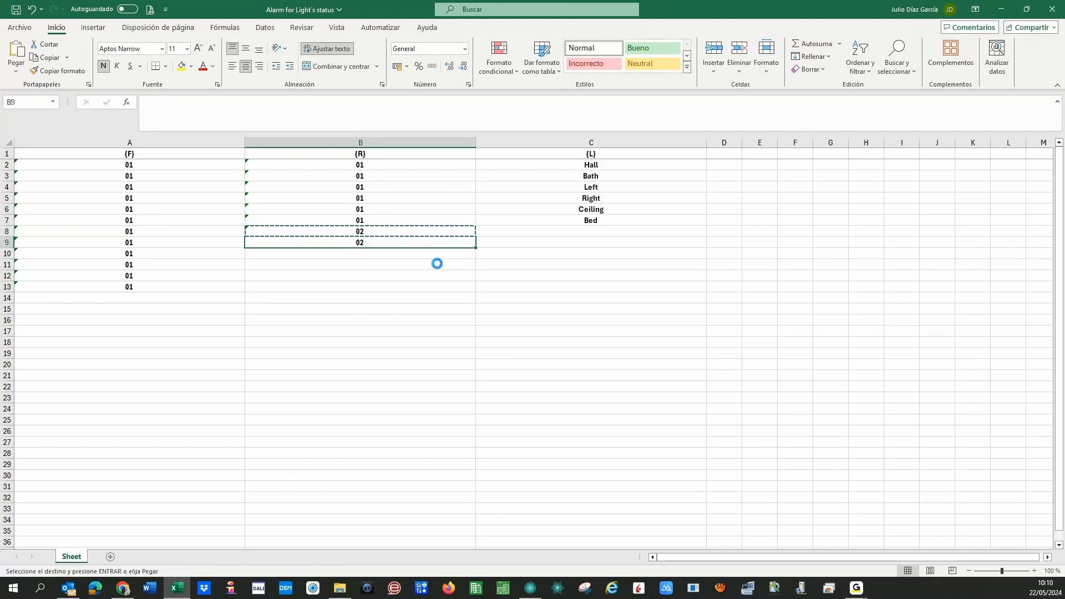
key(Down)
key(Return)
key(Down)
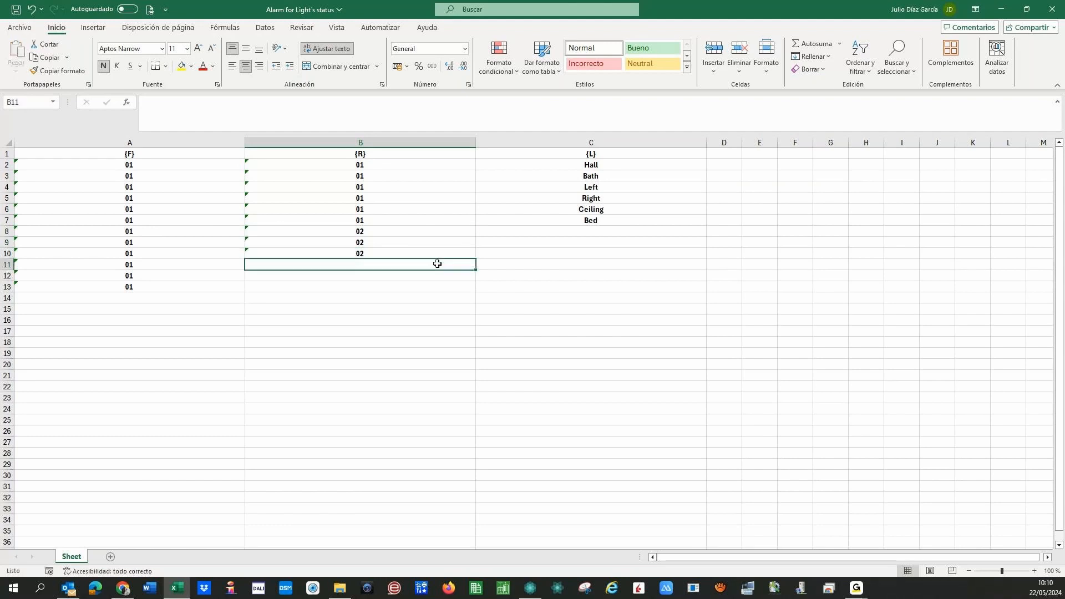
key(Up)
key(Up)
key(Up)
key(shift+Down)
key(shift+Down)
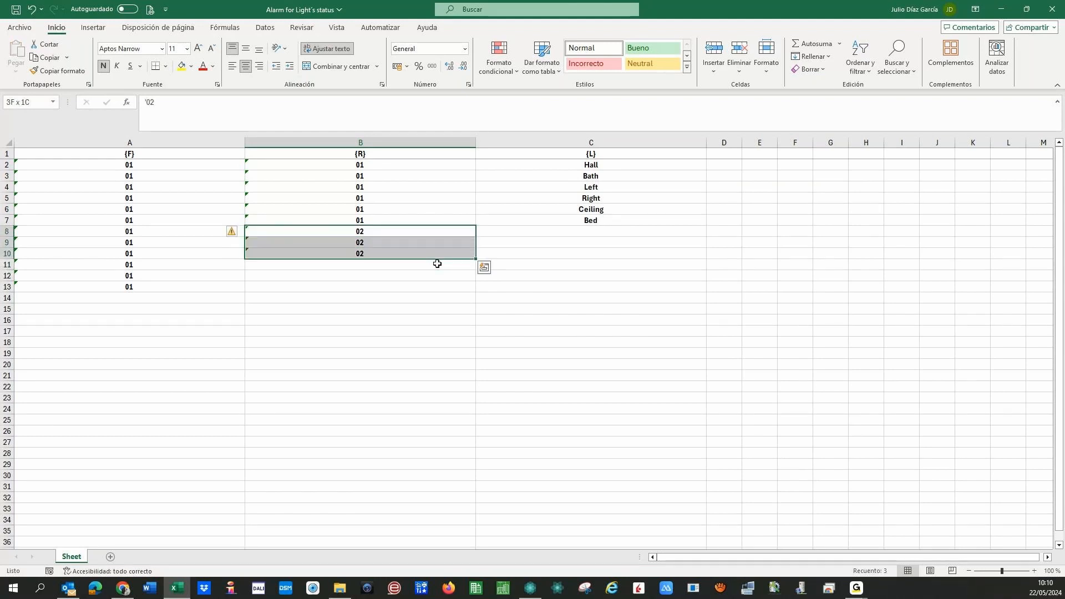
key(ctrl+c)
click(438, 263)
key(ctrl+v)
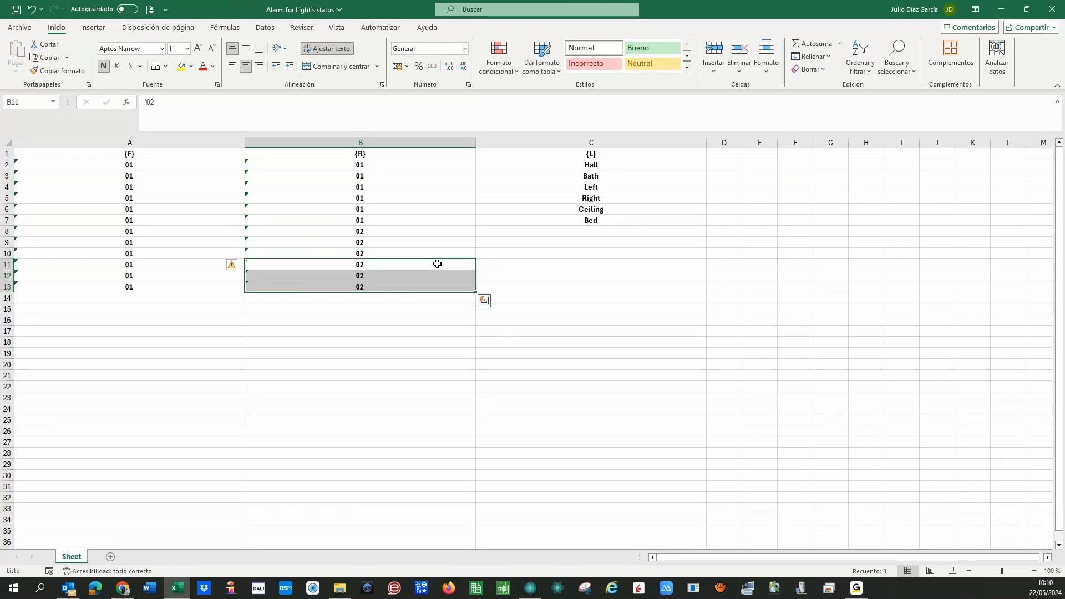
drag(360, 231, 340, 292)
key(ctrl+c)
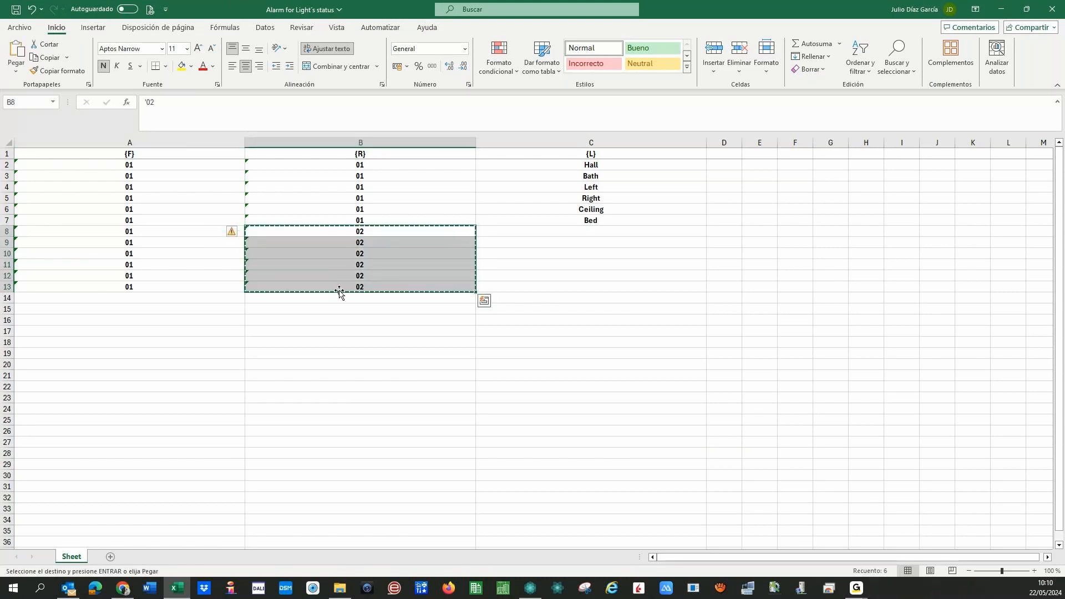
click(210, 299)
key(ctrl+v)
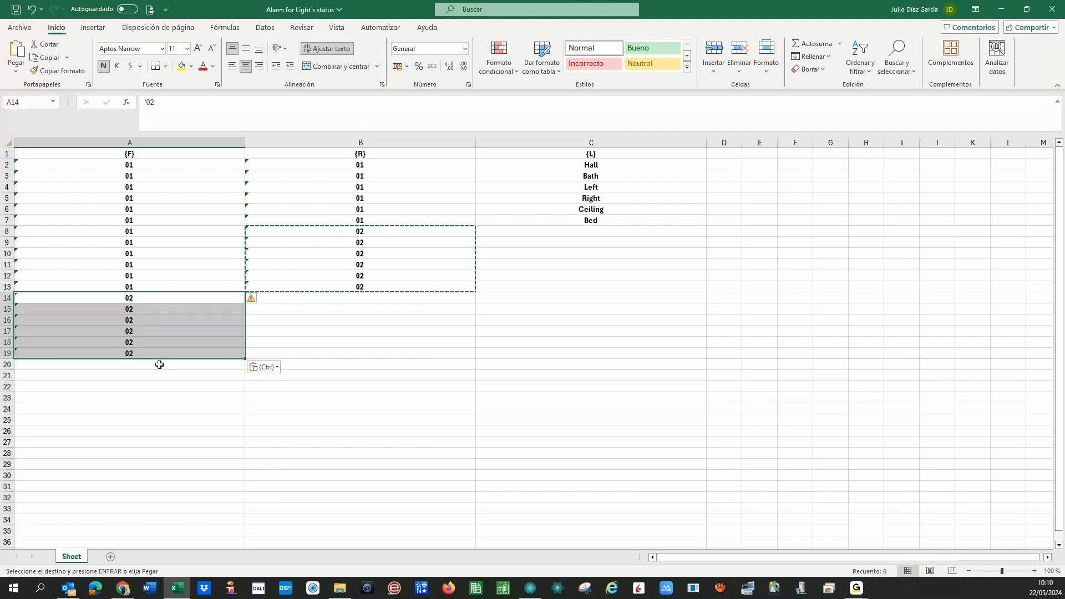
click(158, 366)
key(ctrl+v)
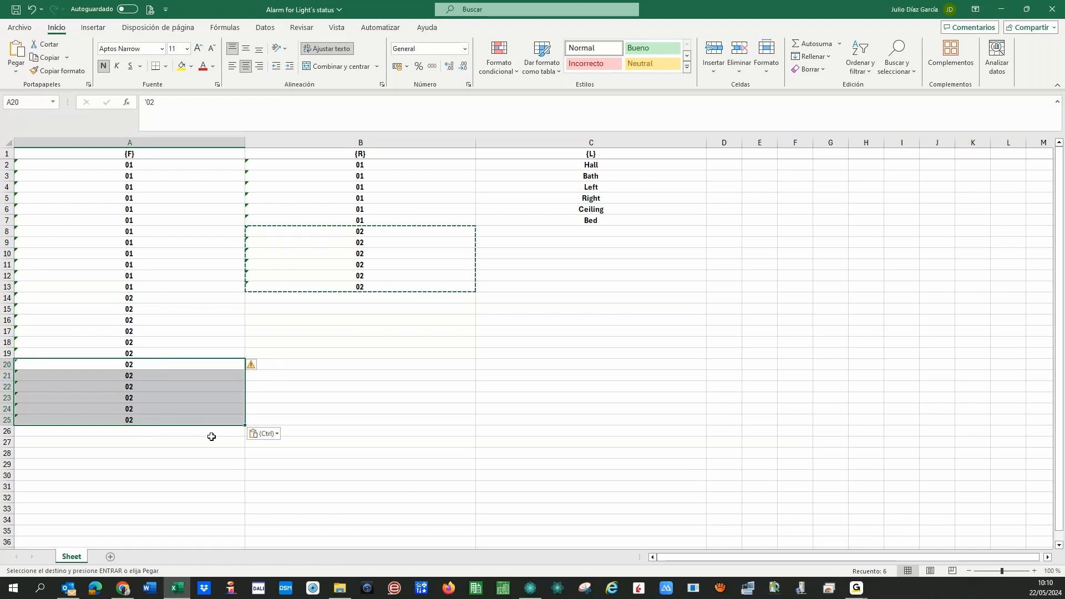
- Fill floor 03 into the {F} column from A26 to A37
key(Down)
key(Down)
key(Down)
key(Down)
key(Down)
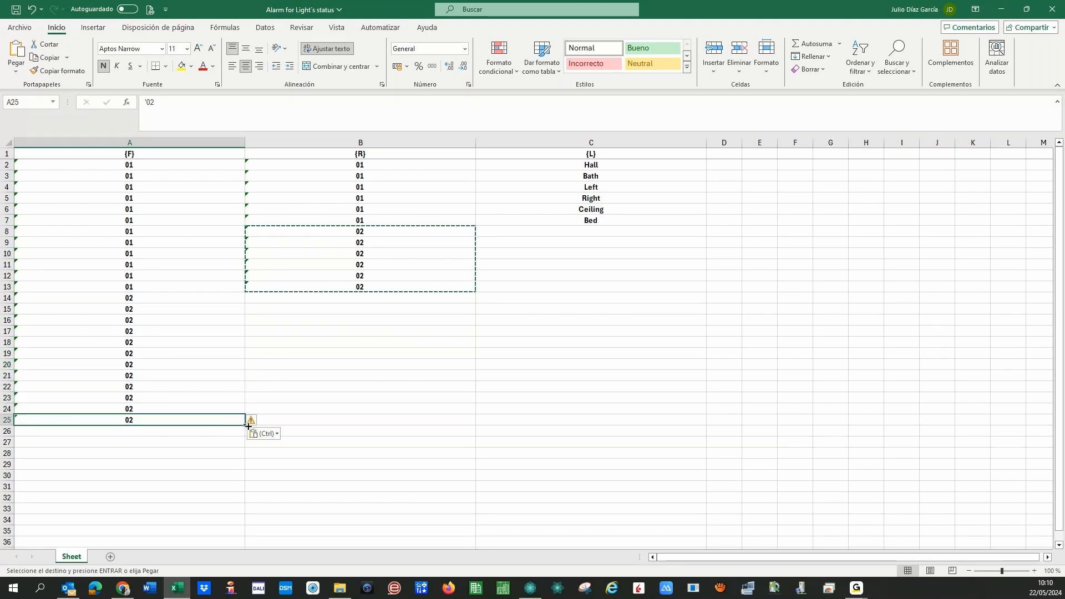
drag(248, 425, 248, 437)
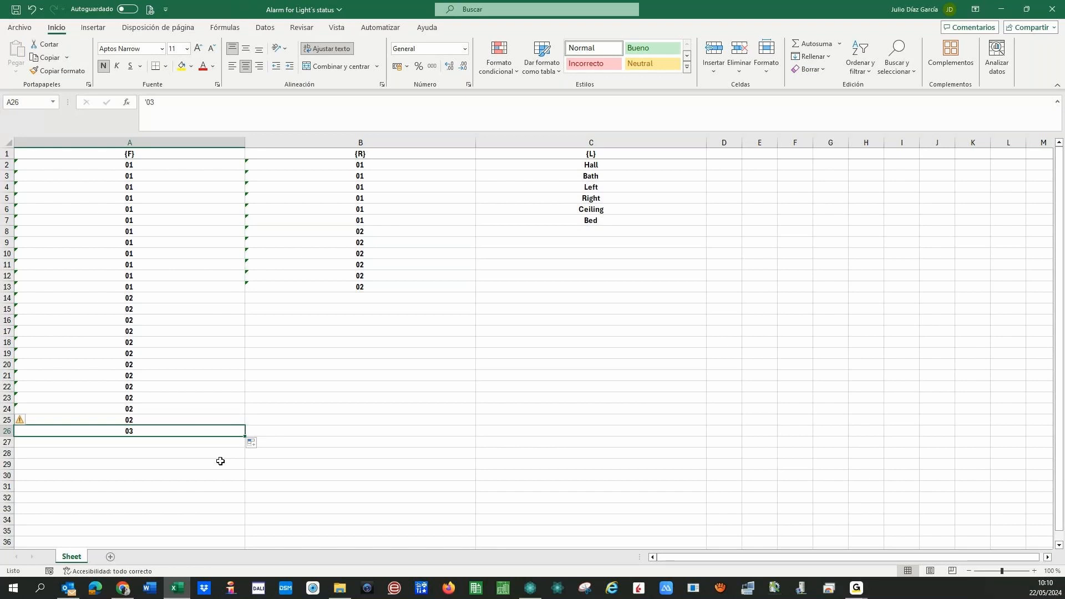
key(ctrl+c)
key(Down)
key(Return)
key(Up)
key(shift+Down)
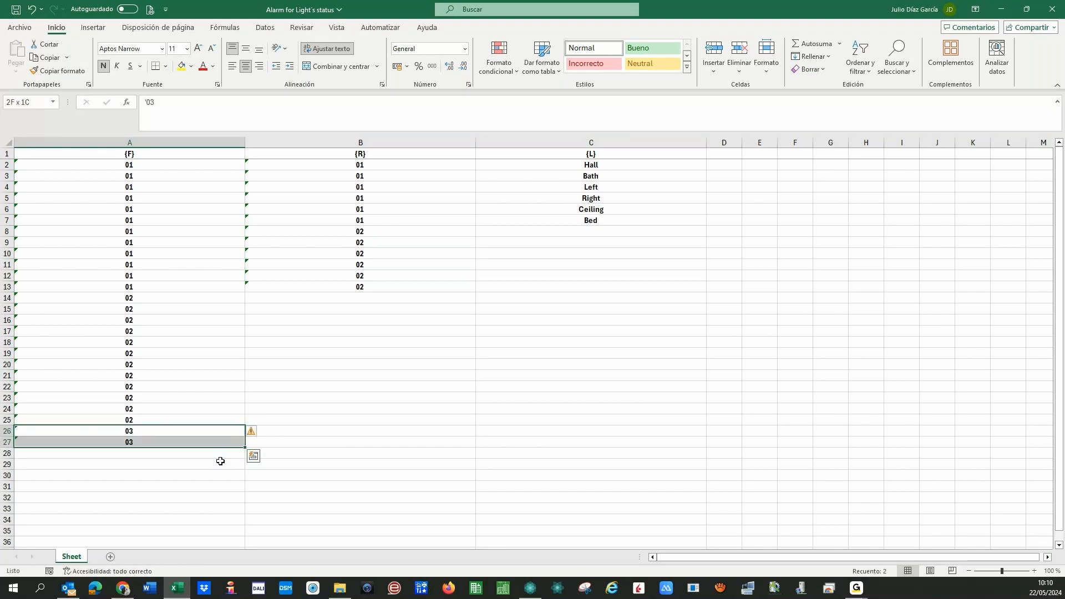
key(ctrl+c)
key(Down)
key(Down)
key(Down)
key(Up)
key(Return)
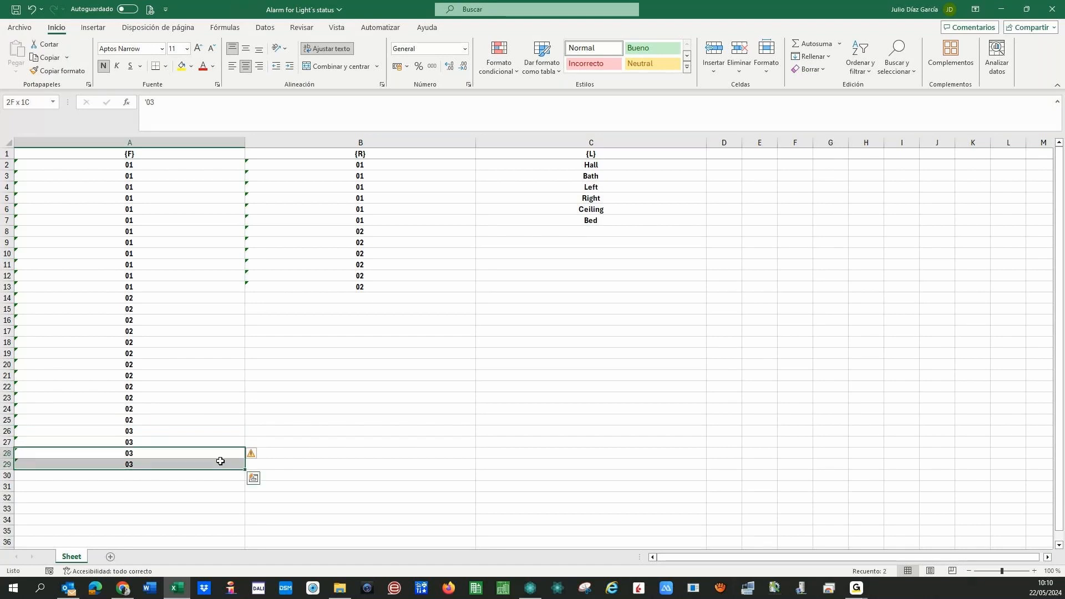
key(ctrl+c)
key(Down)
key(Down)
key(Return)
key(Up)
key(Up)
key(Up)
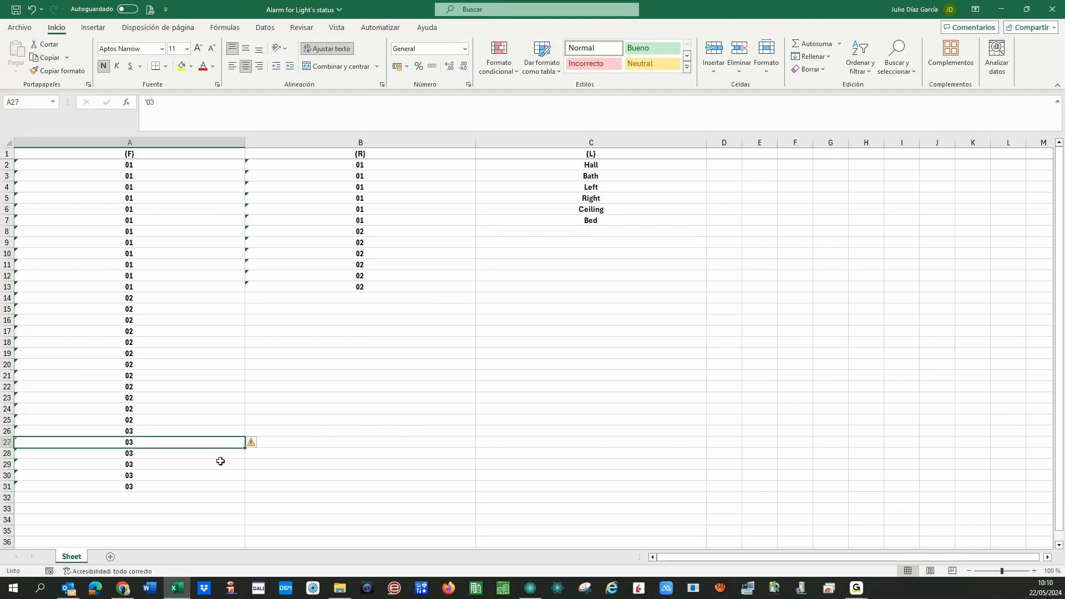
key(Up)
key(shift+Down)
key(shift+Down)
key(shift+Down)
key(shift+Down)
key(shift+Down)
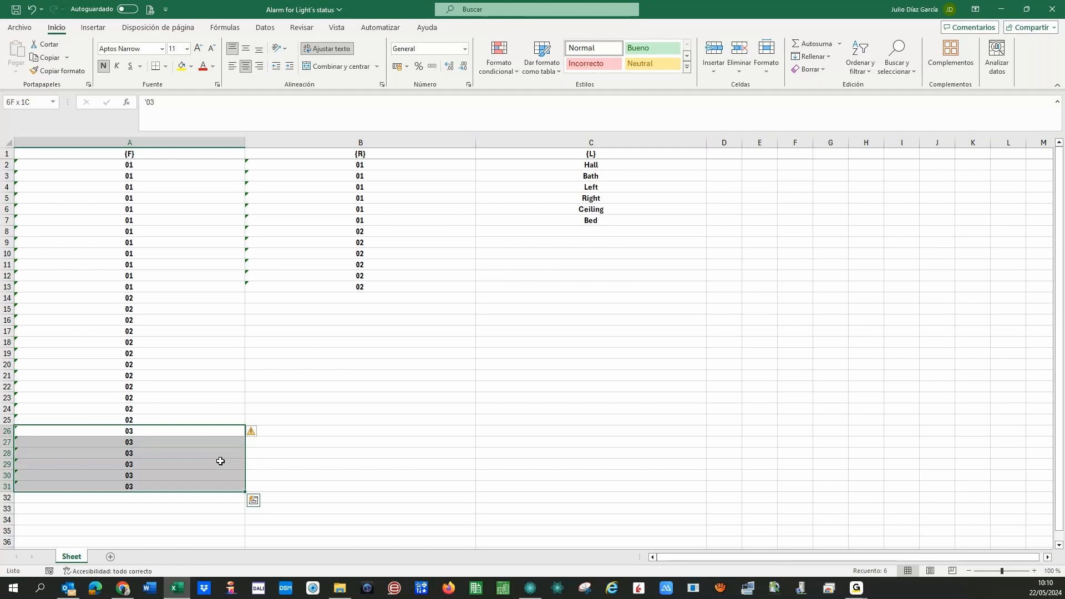
key(ctrl+c)
key(Down)
key(Down)
key(Down)
key(Down)
key(Down)
key(Down)
key(Return)
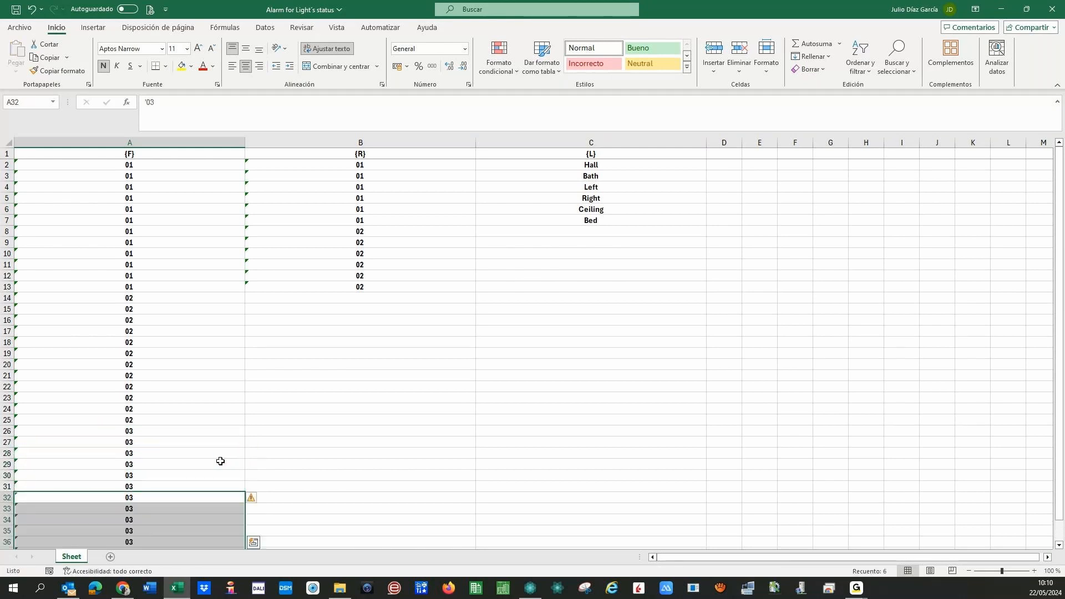
- Fill floor 04 into the {F} column from A38 to A49
scroll(252, 417, down, 7)
click(205, 334)
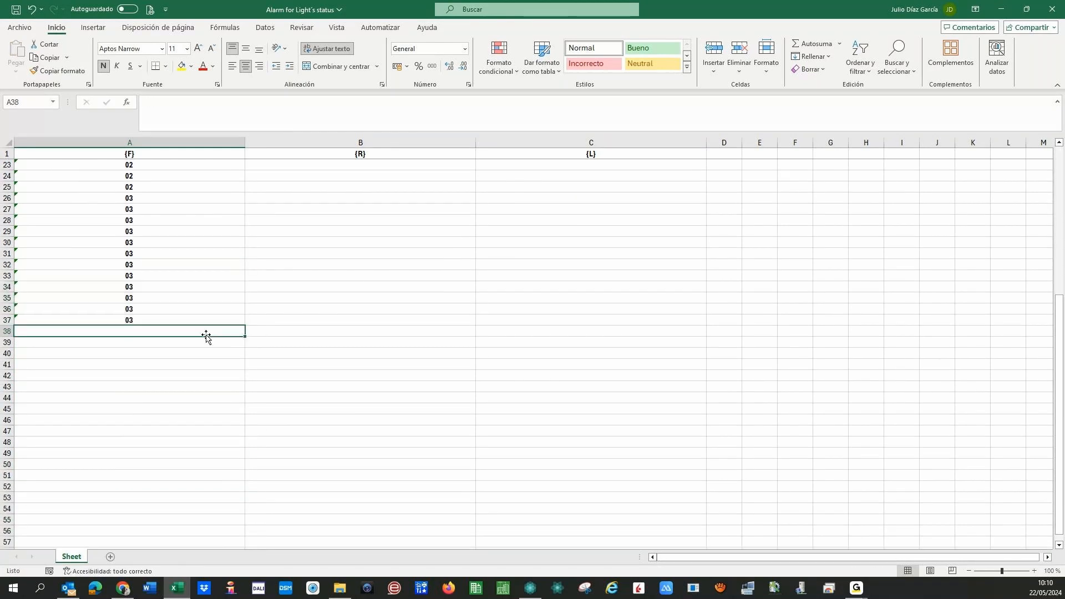
key(Up)
drag(245, 327, 240, 340)
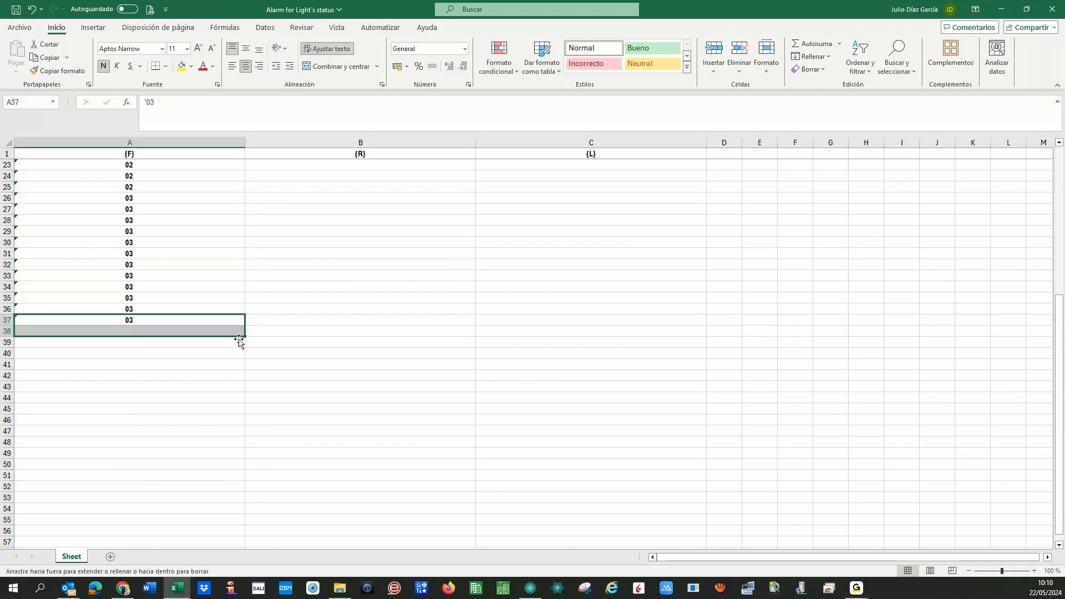
key(Down)
key(ctrl+c)
key(Down)
key(Return)
key(Up)
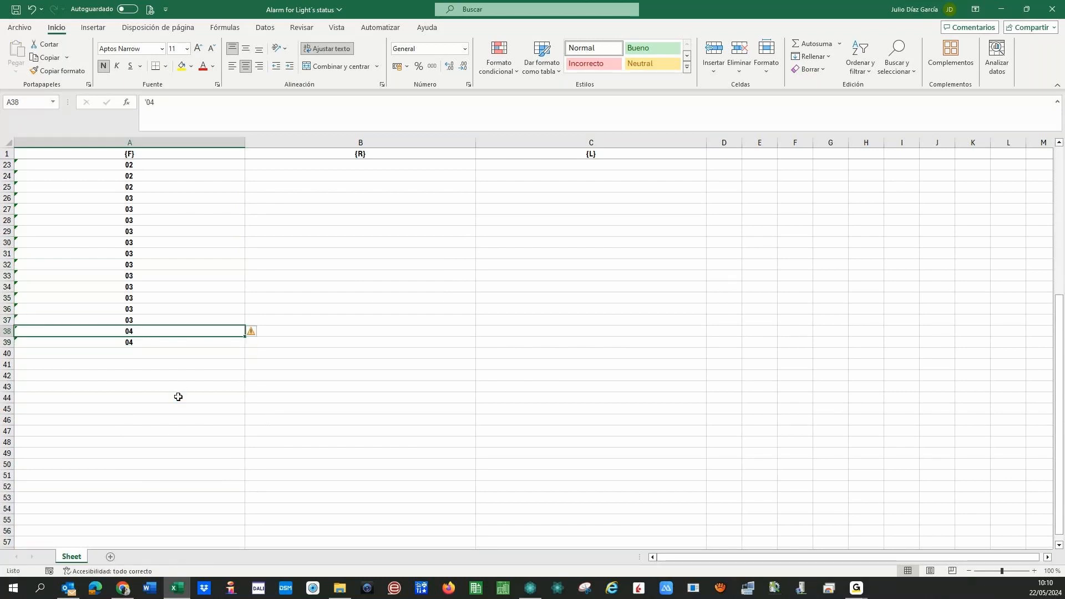
key(shift+Down)
key(ctrl+c)
key(Down)
key(Down)
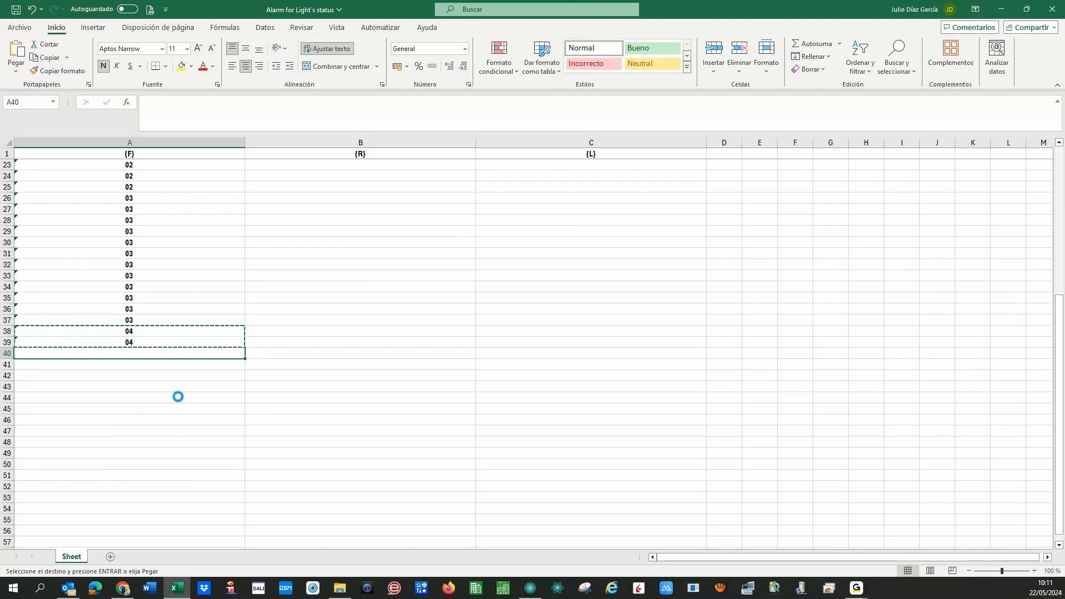
key(Return)
key(Up)
key(Down)
key(shift+Down)
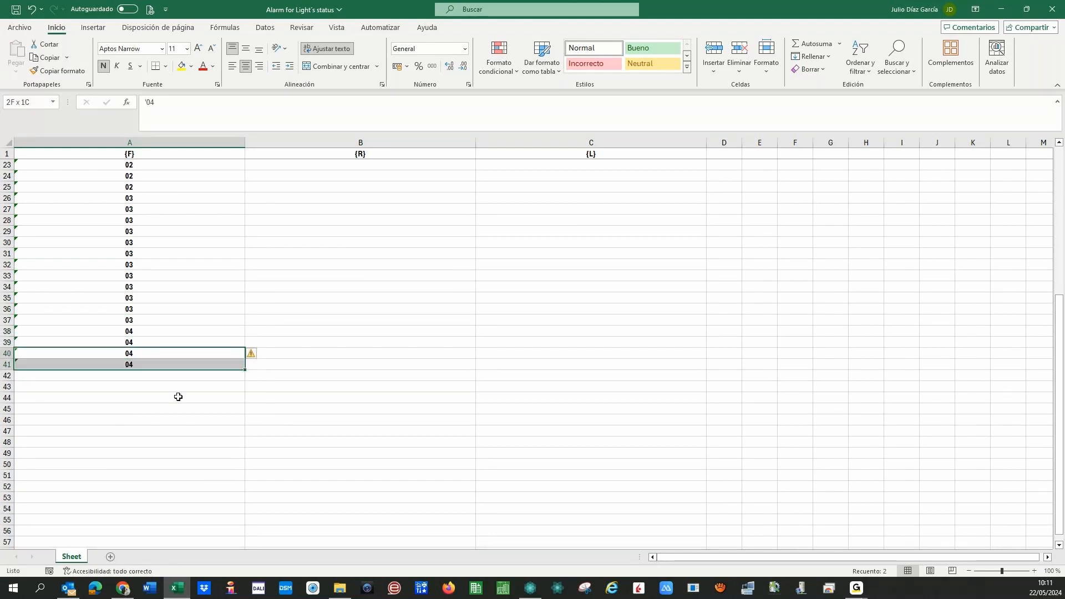
key(ctrl+c)
key(Down)
key(Down)
key(Return)
key(Up)
key(Up)
key(Up)
key(Up)
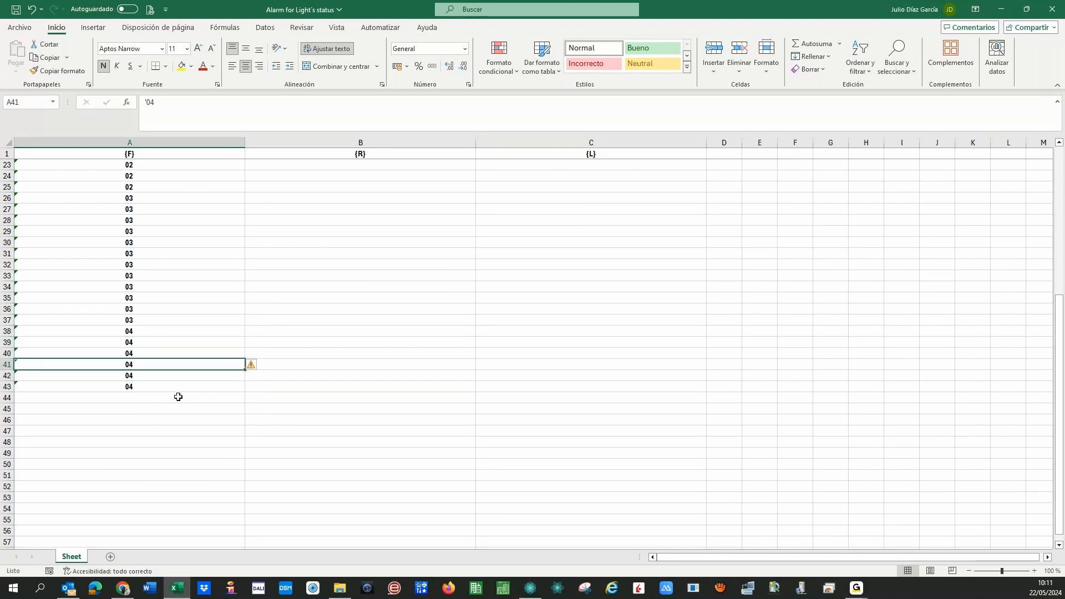
key(shift+Down)
key(shift+Down)
key(shift+Down)
key(shift+Down)
key(shift+Down)
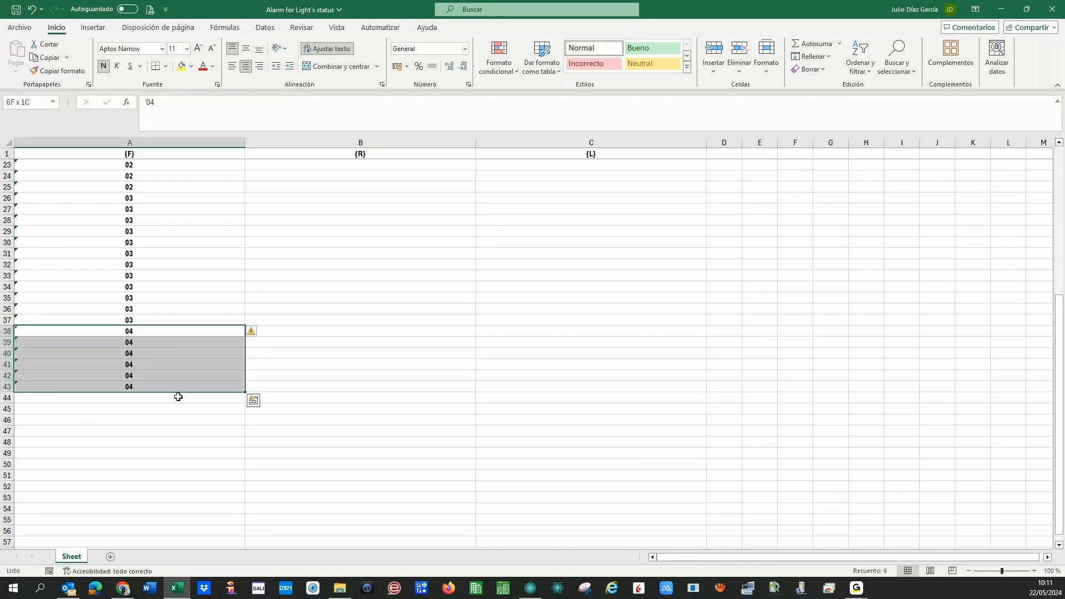
key(ctrl+c)
key(Down)
key(Down)
key(Down)
key(Down)
key(Down)
key(Down)
key(Return)
key(Up)
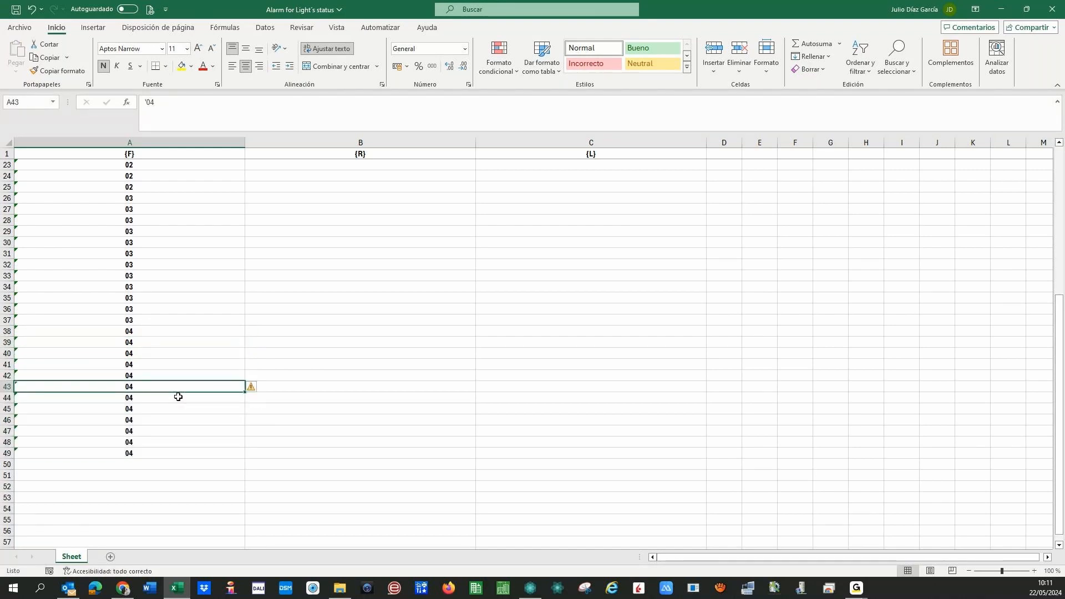
- Copy the room numbers B2:B13 into B14, B26 and B38 to reach row 49
scroll(240, 394, up, 7)
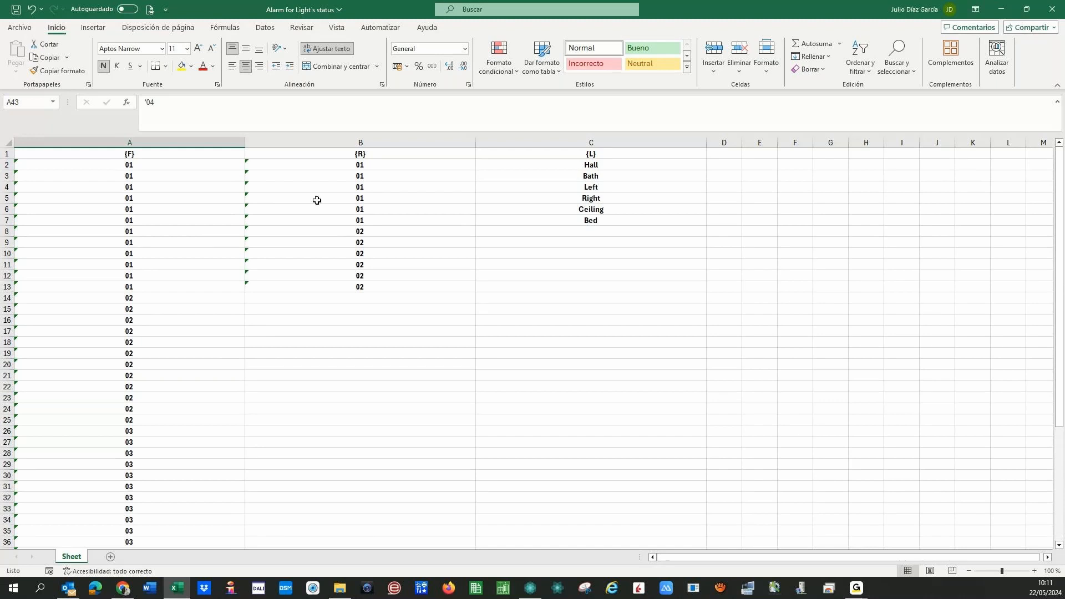
click(335, 167)
key(shift+Down)
key(shift+Down)
key(shift+Down)
key(shift+Down)
key(shift+Down)
key(shift+Down)
key(shift+Down)
key(shift+Down)
key(shift+Down)
key(shift+Down)
key(shift+Down)
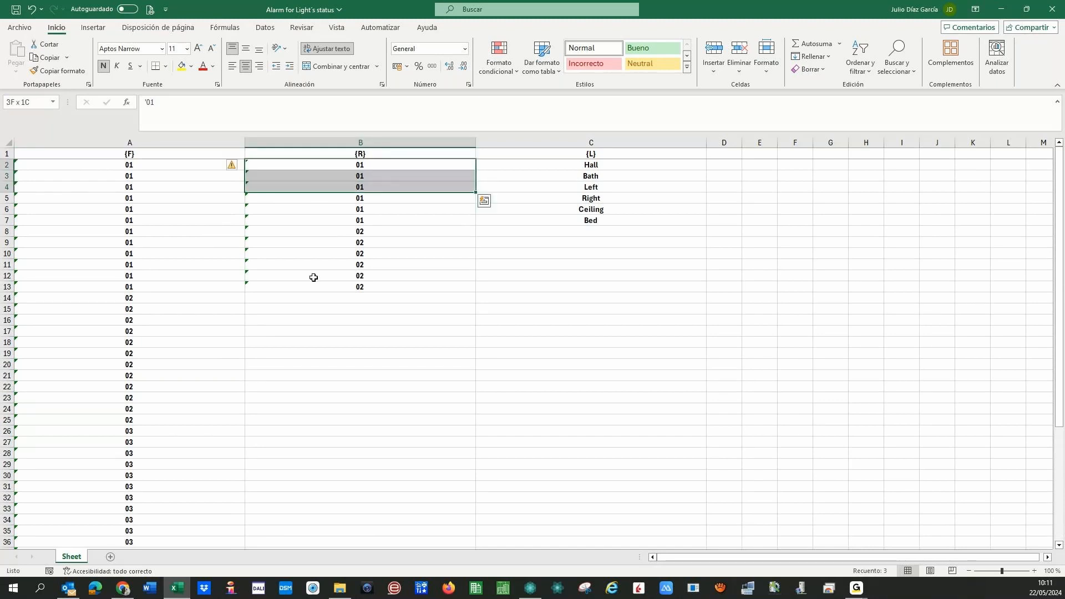
key(ctrl+c)
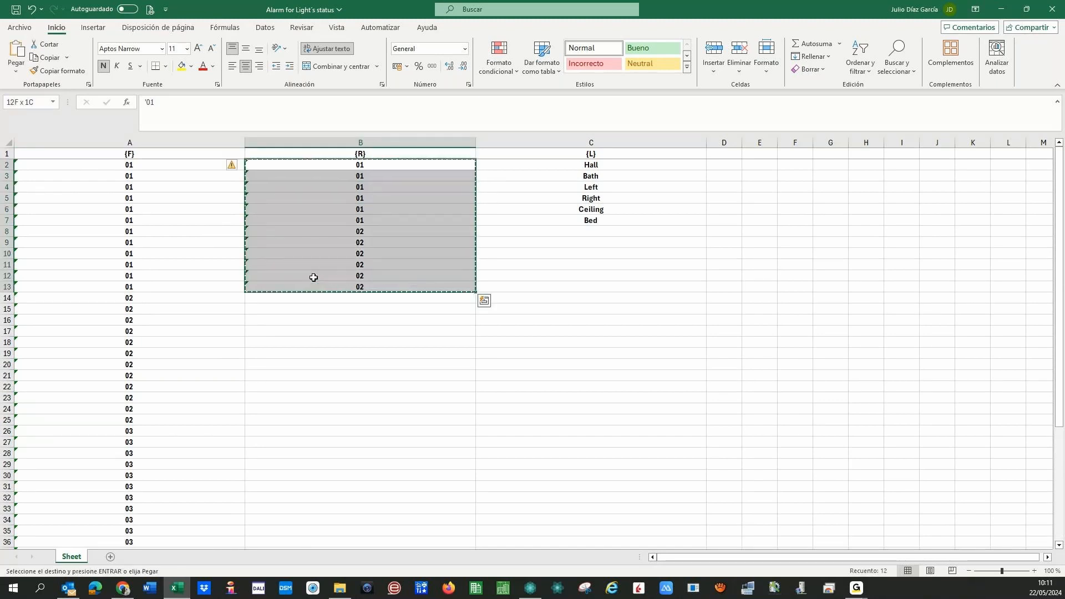
click(311, 298)
key(Return)
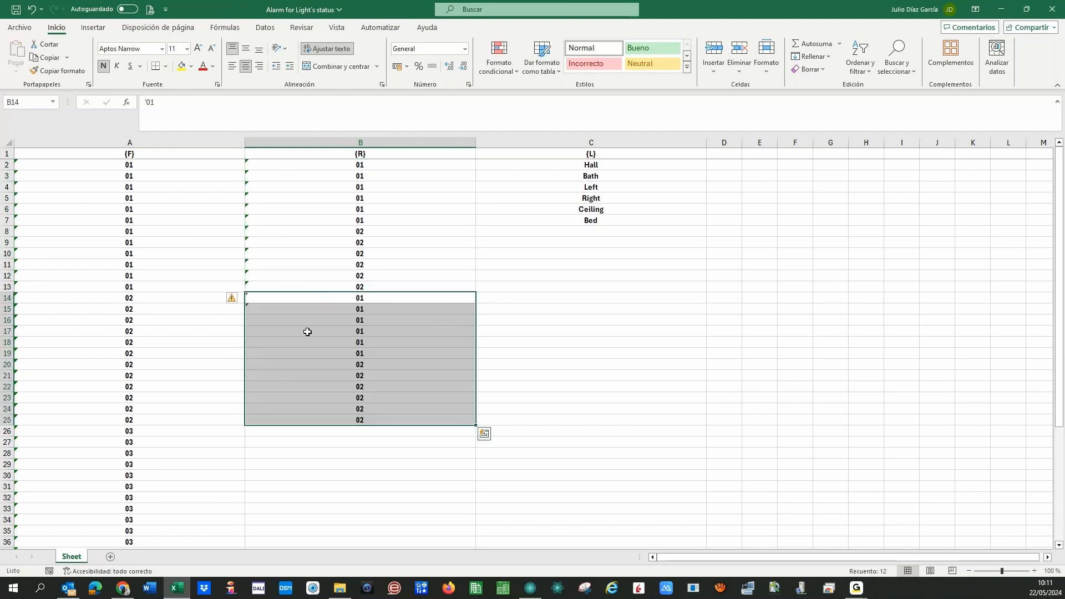
key(ctrl+c)
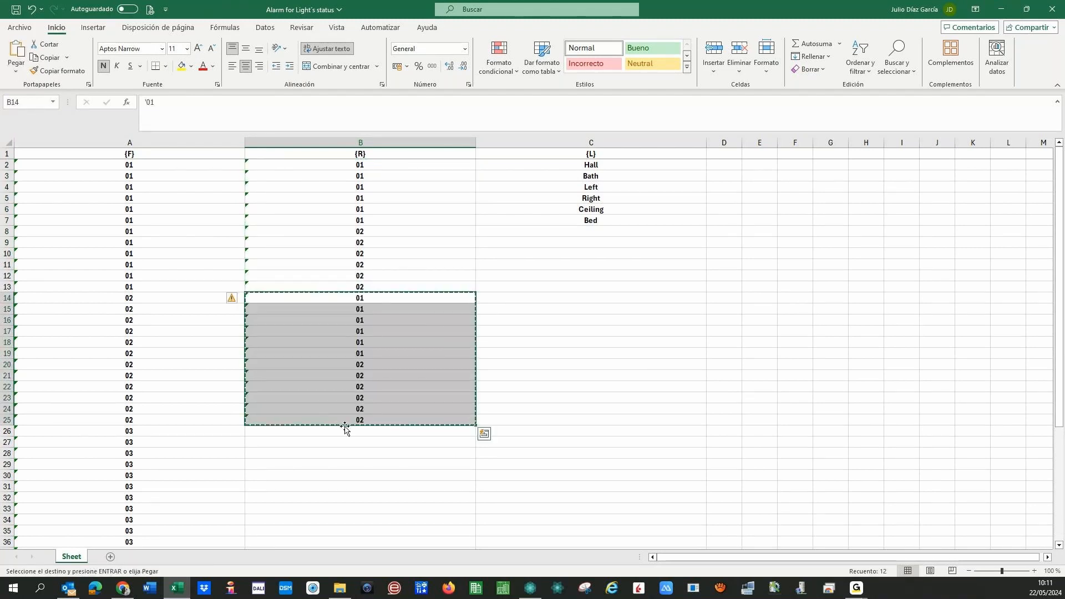
click(355, 431)
key(ctrl+v)
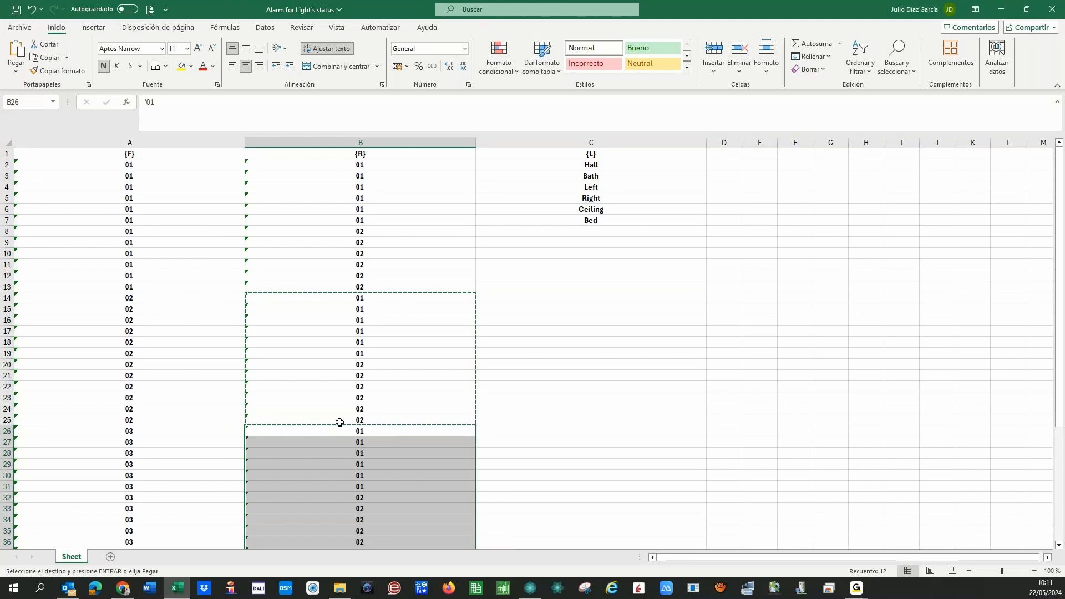
scroll(339, 423, down, 7)
click(320, 332)
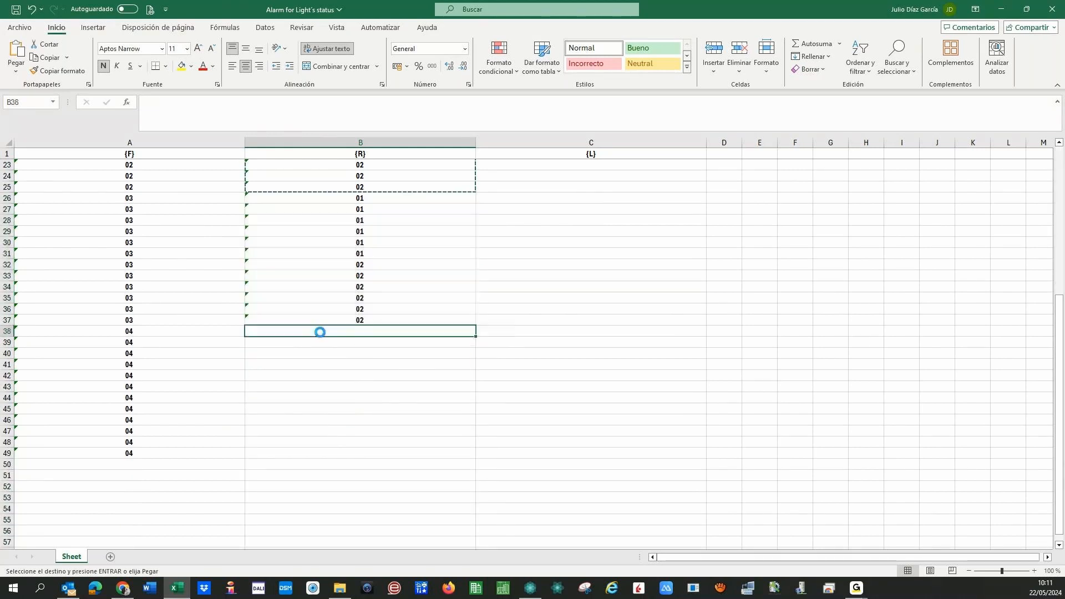
key(ctrl+v)
scroll(547, 351, up, 7)
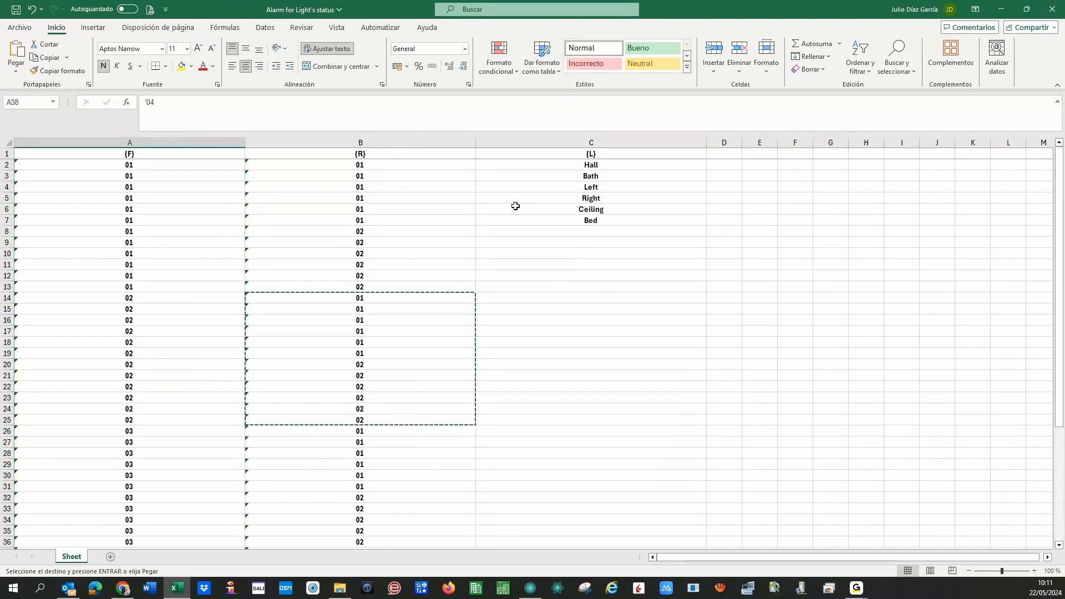
- Repeat Hall, Bath, Left, Right, Ceiling, Bed down column C through C49
drag(557, 162, 565, 220)
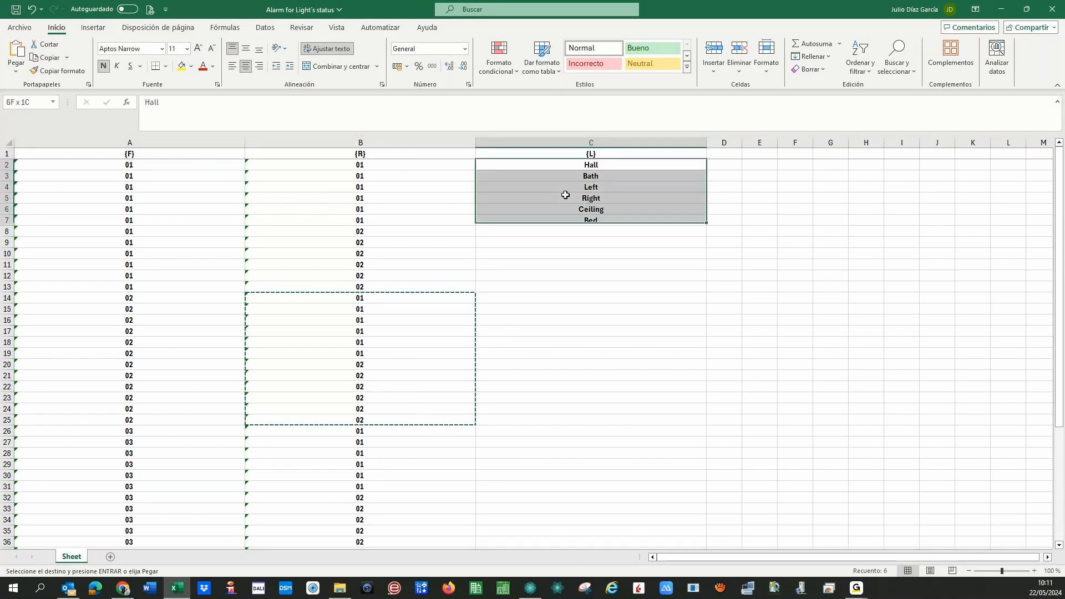
key(ctrl+c)
key(ctrl+Down)
key(Down)
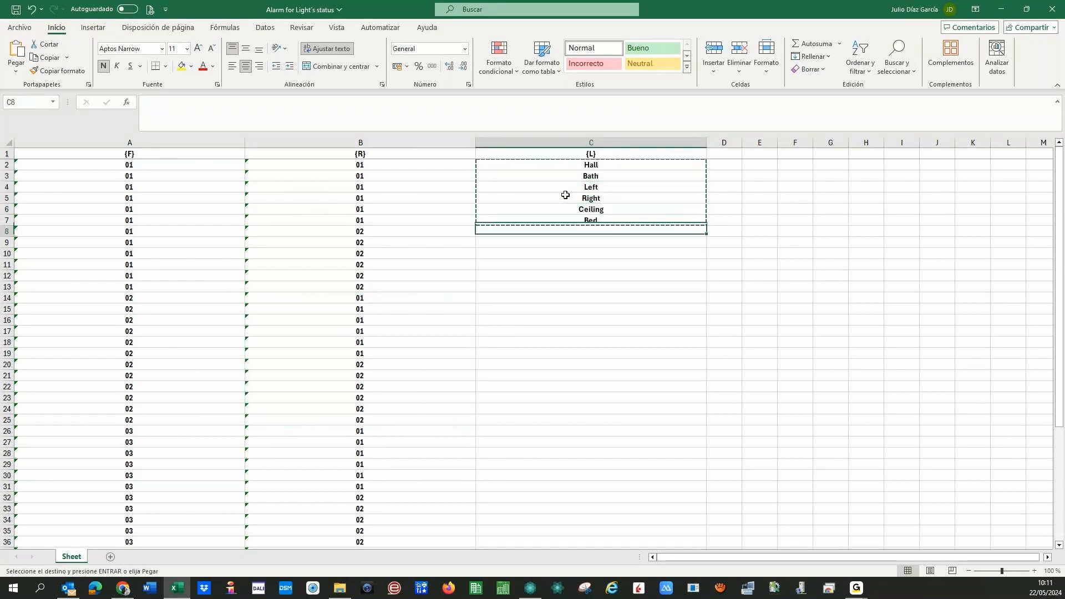
key(Return)
click(567, 166)
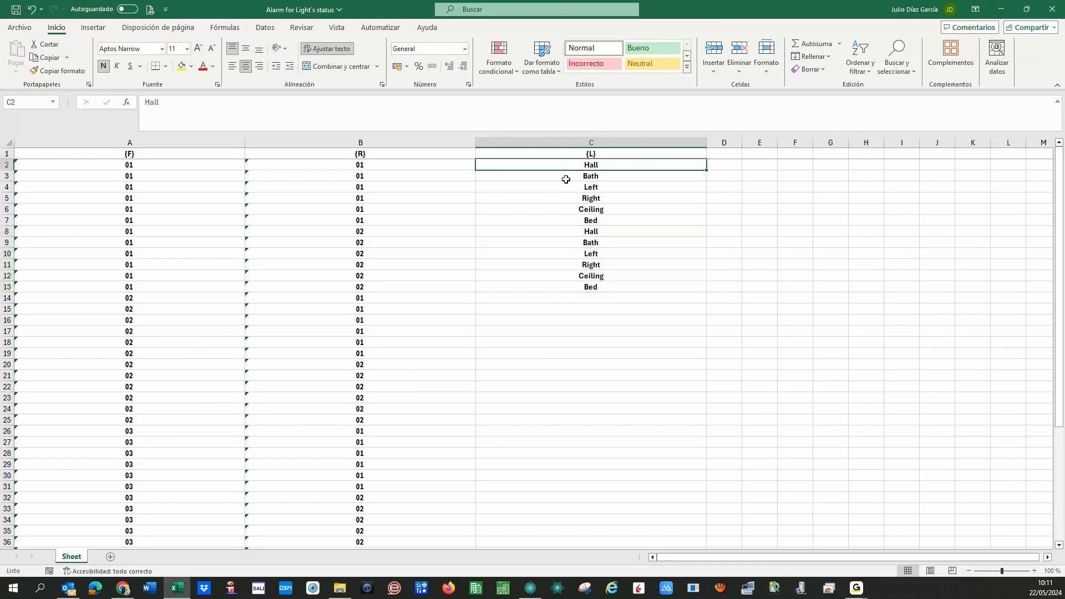
key(shift+Down)
key(shift+Down)
key(shift+Down)
key(shift+Down)
key(shift+Down)
key(shift+Down)
key(shift+Down)
key(shift+Down)
key(shift+Down)
key(shift+Down)
key(shift+Down)
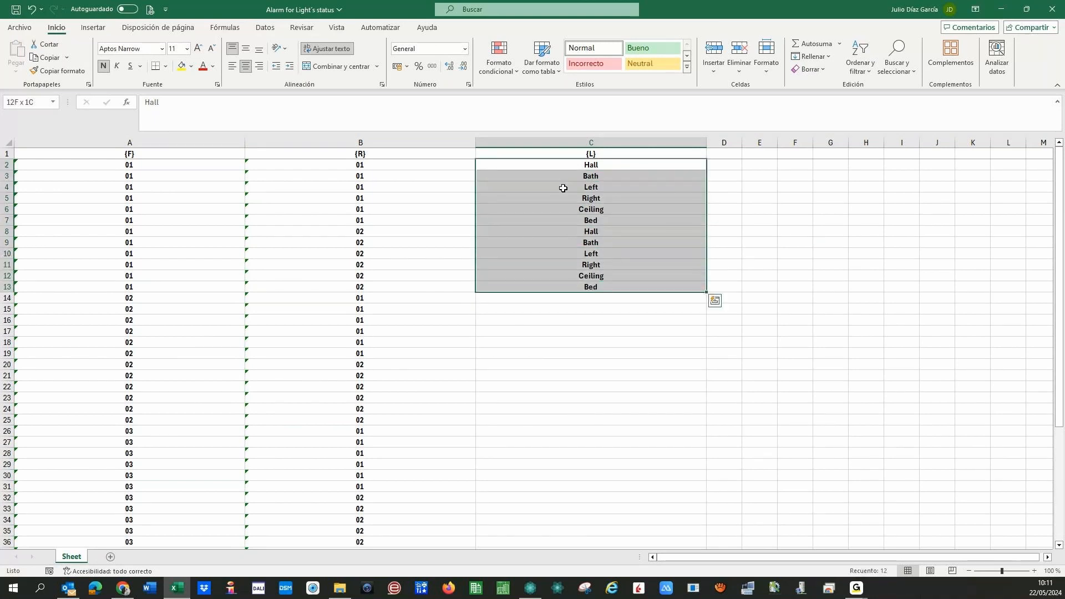
key(ctrl+c)
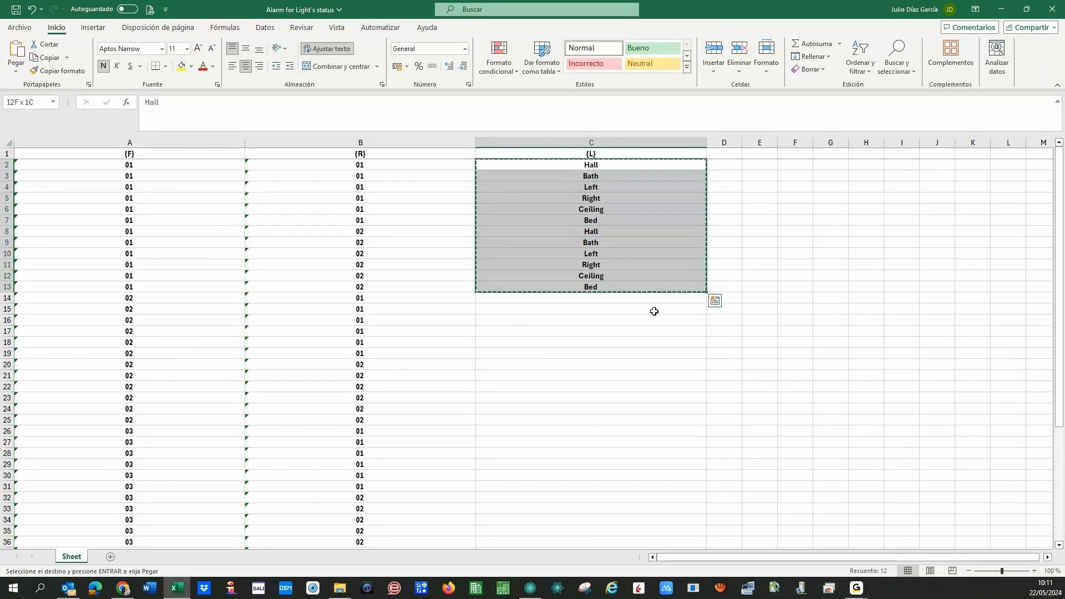
click(614, 296)
key(Return)
drag(533, 165, 533, 246)
key(shift+Down)
key(shift+Down)
key(shift+Down)
key(shift+Down)
key(shift+Down)
key(shift+Down)
key(shift+Down)
key(shift+Down)
key(shift+Down)
key(shift+Down)
key(shift+Down)
key(shift+Down)
key(shift+Down)
key(shift+Down)
key(shift+Down)
key(shift+Down)
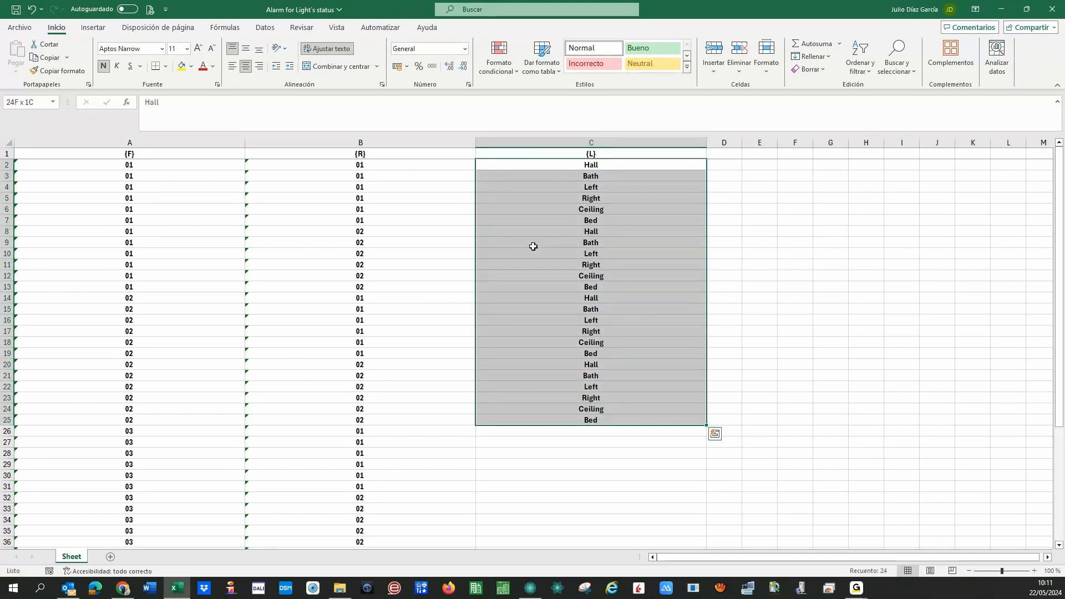
key(ctrl+c)
click(588, 430)
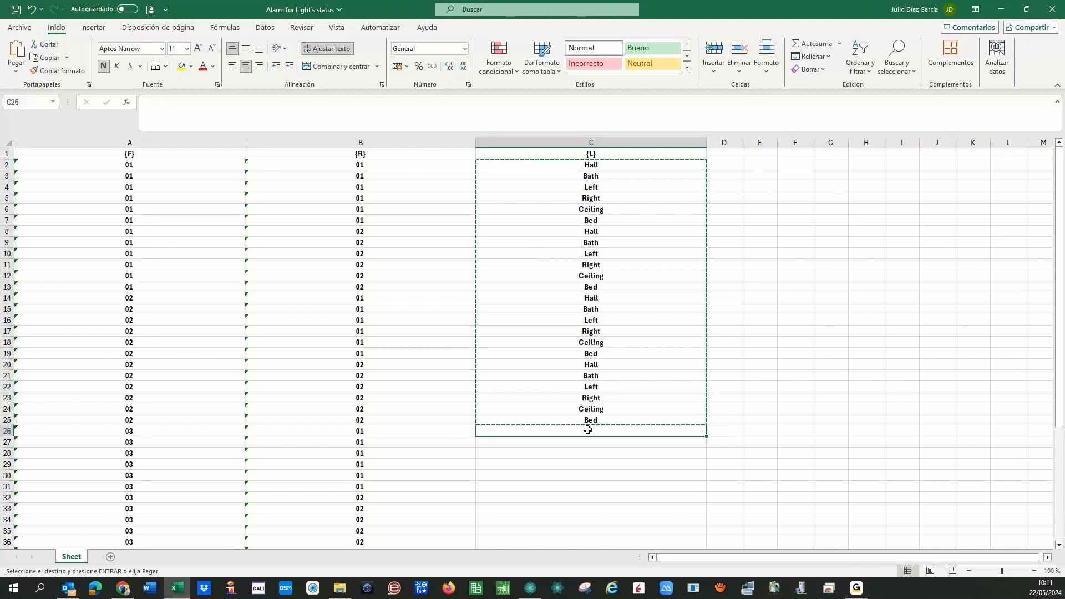
key(Return)
key(Left)
- Check the list ends at row 49, then close the workbook
scroll(190, 485, down, 7)
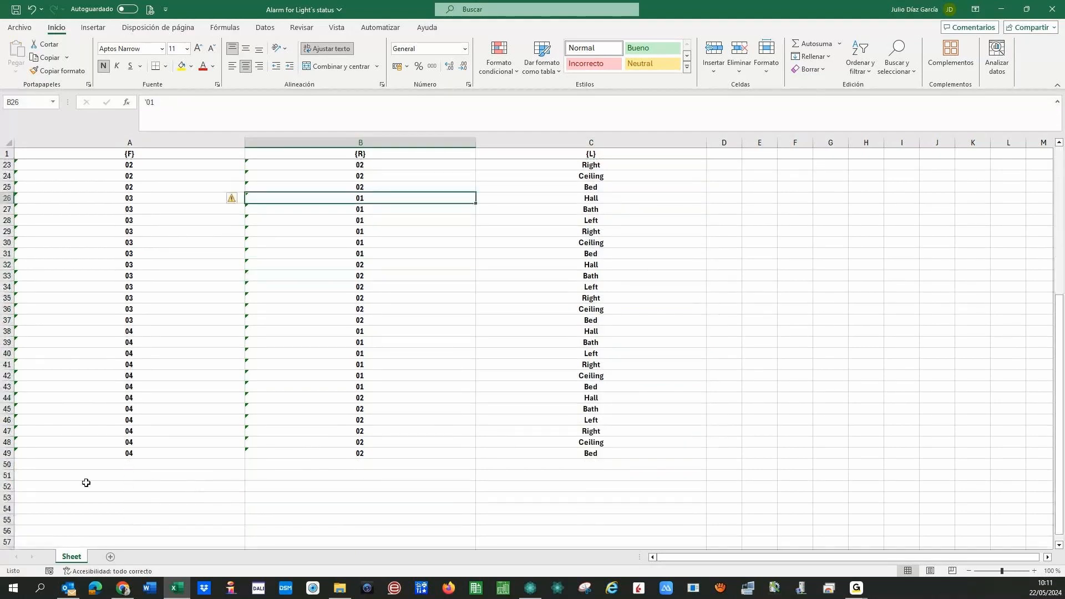
key(ctrl+Down)
key(Left)
scroll(96, 396, up, 6)
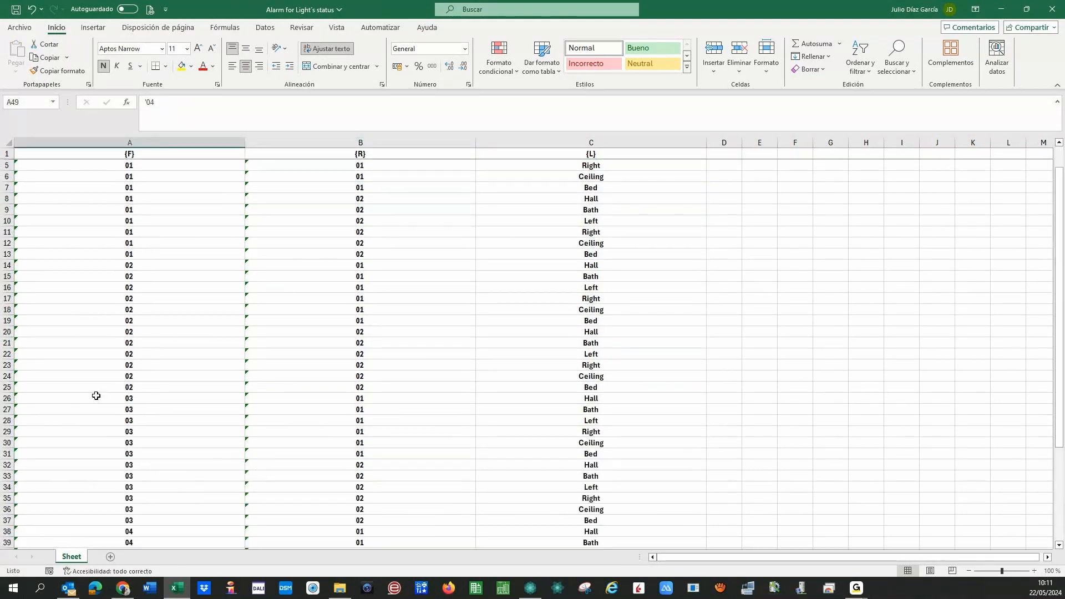
scroll(96, 395, up, 1)
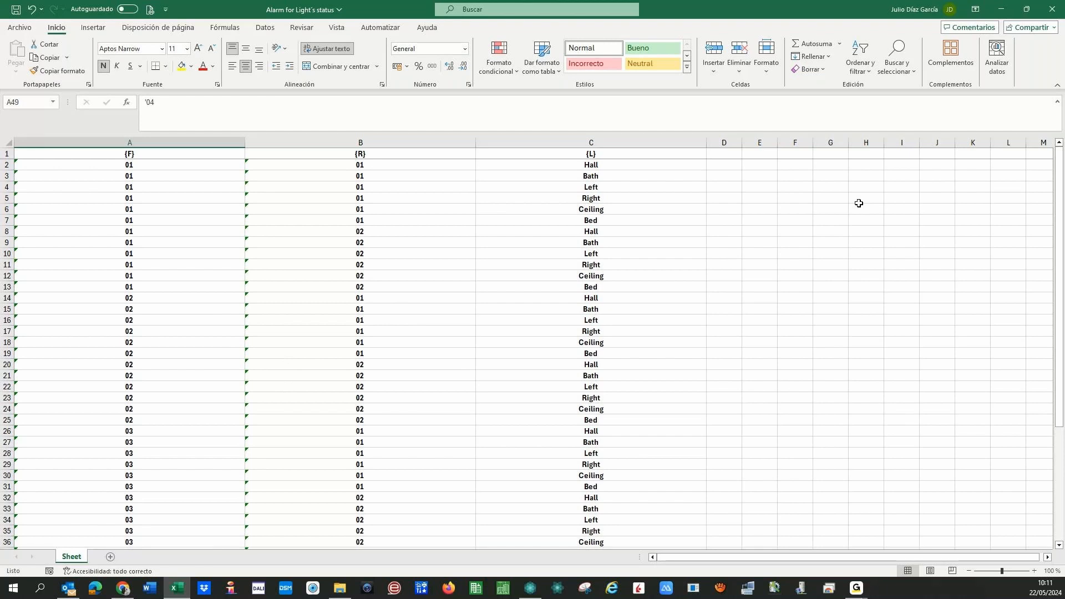
key(ctrl+w)
- Save the spreadsheet changes, import the 48 alarms, and close the import summary
key(Return)
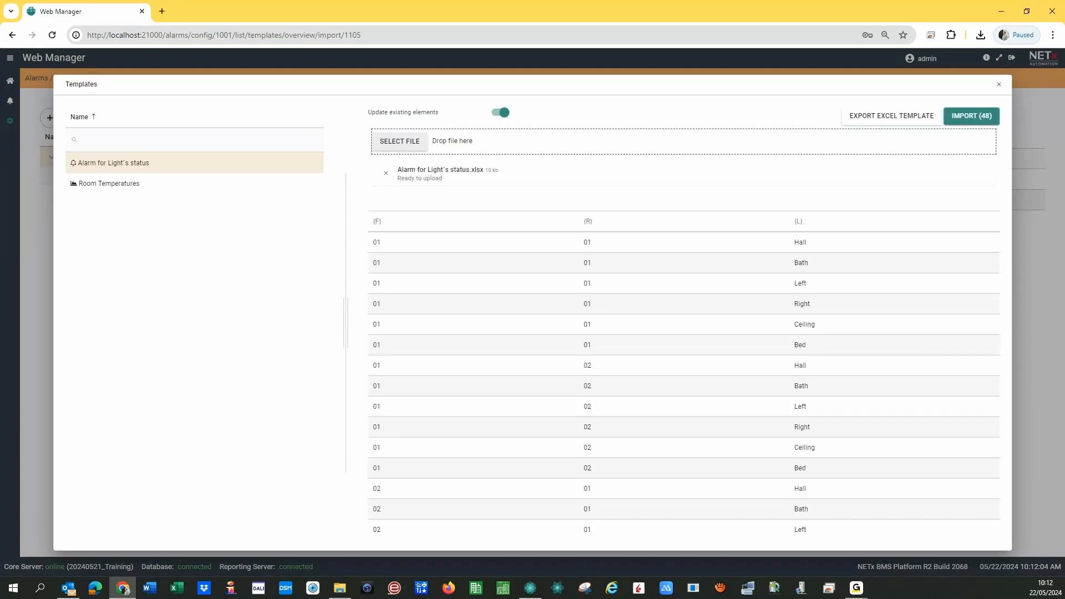
scroll(716, 430, down, 1)
scroll(718, 421, up, 1)
click(967, 126)
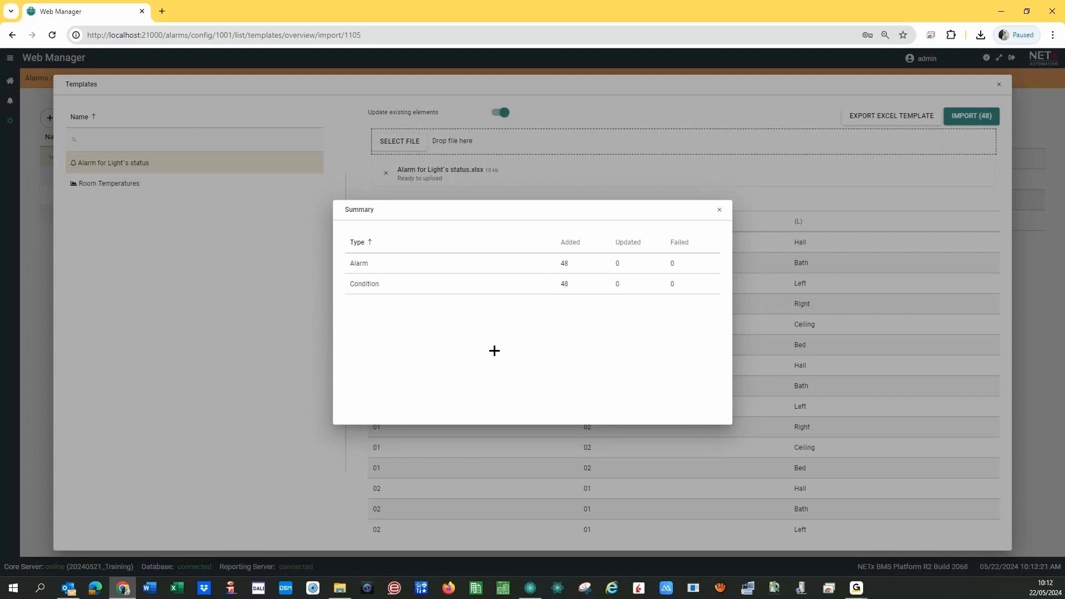
click(720, 211)
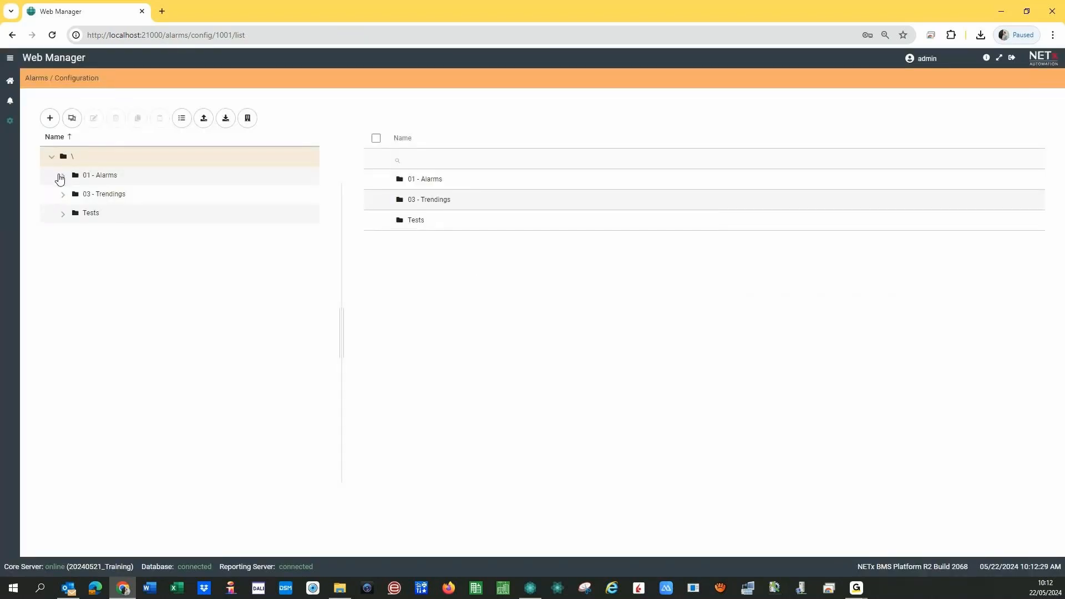
- Expand 01 - Alarms > Lights > Room 0101 > Light Bath, then switch to Core Server Studio
click(61, 176)
click(76, 195)
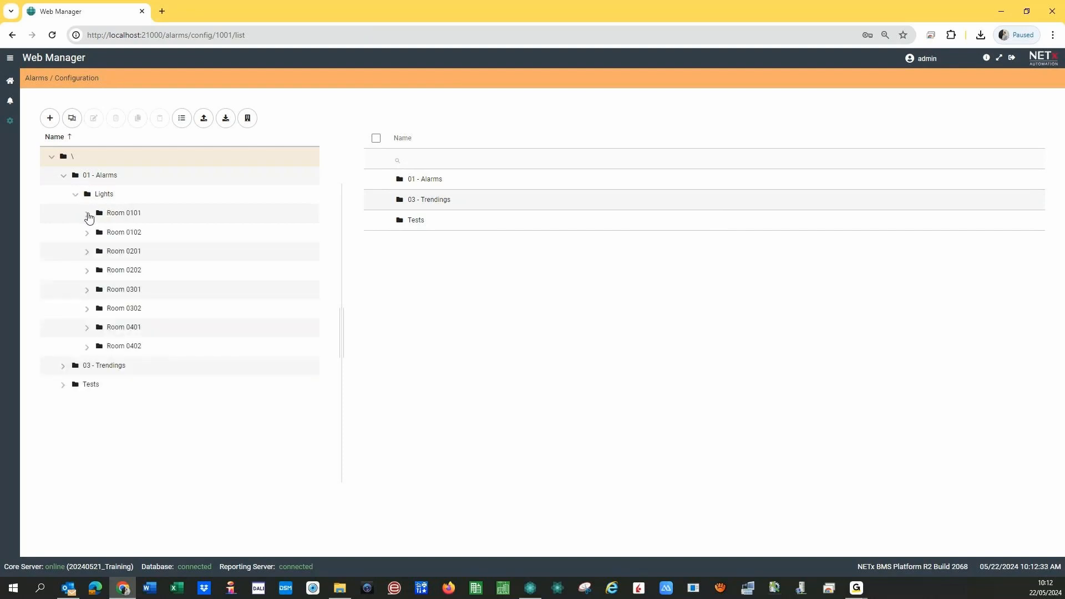
click(87, 215)
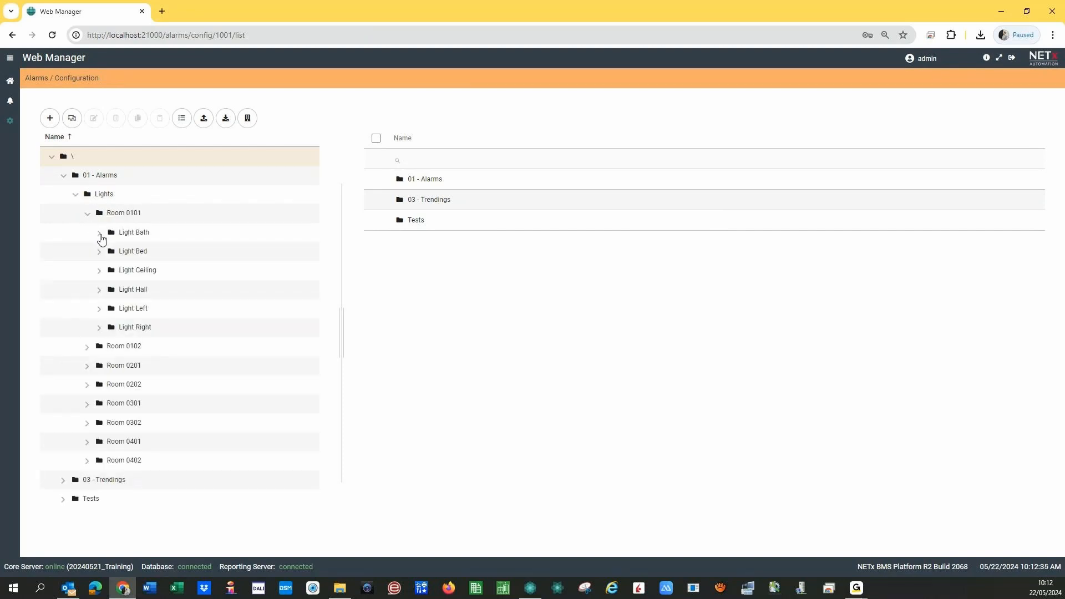
click(100, 233)
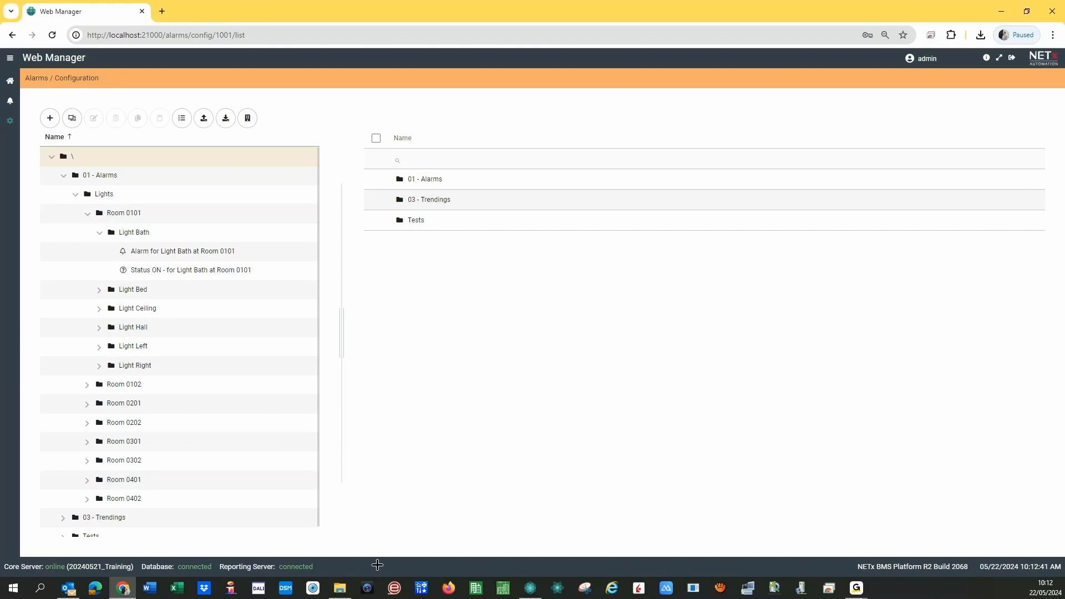
click(530, 588)
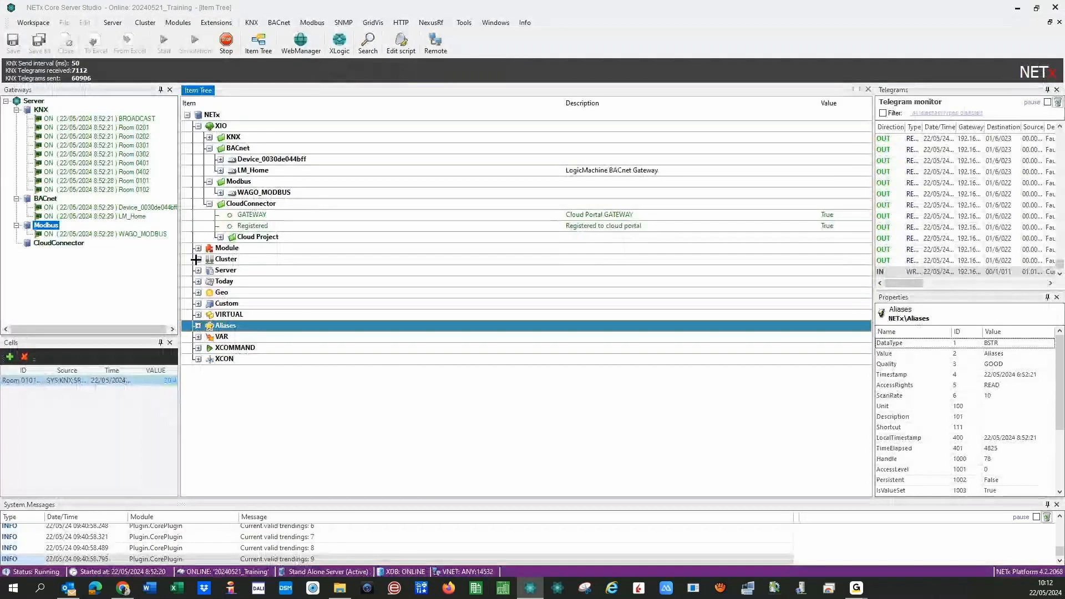
- Send value 1 to Room 0101's CENTRAL OFF (0/1/1) and return to Web Manager
click(198, 326)
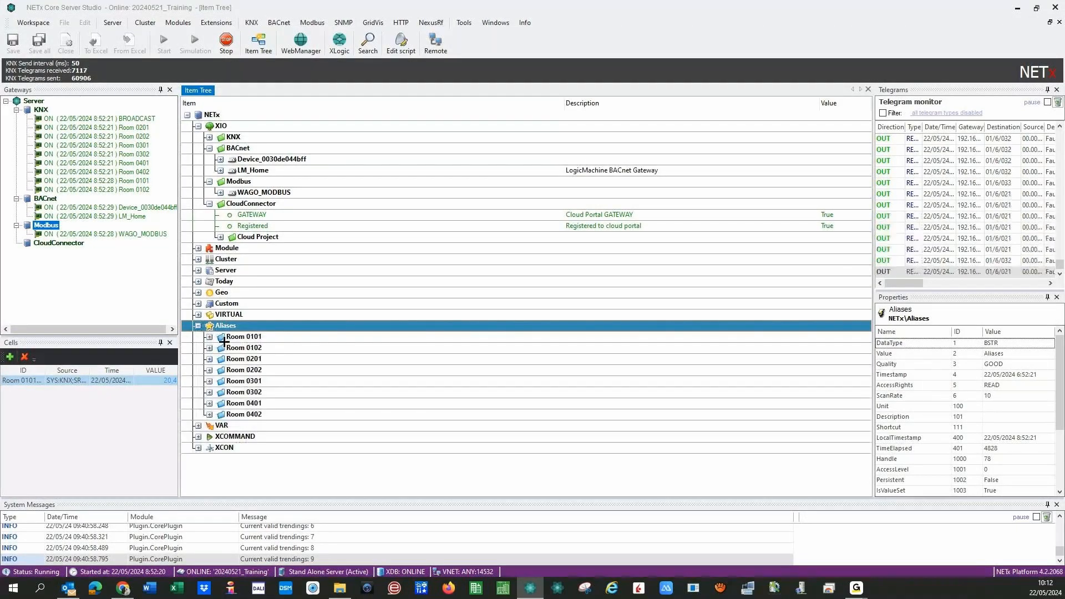
click(209, 337)
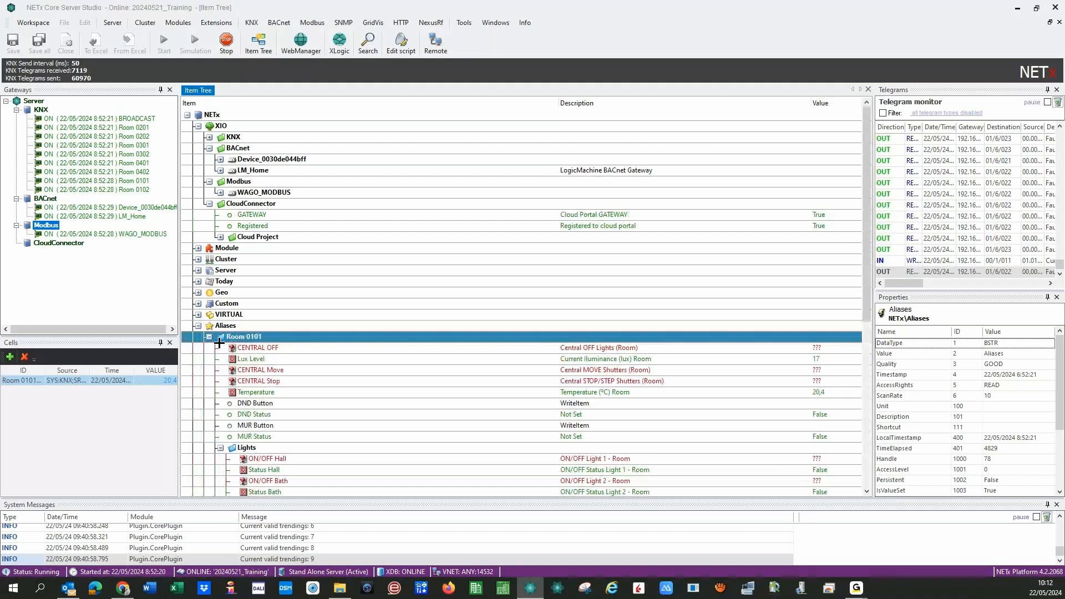
right_click(551, 349)
click(551, 356)
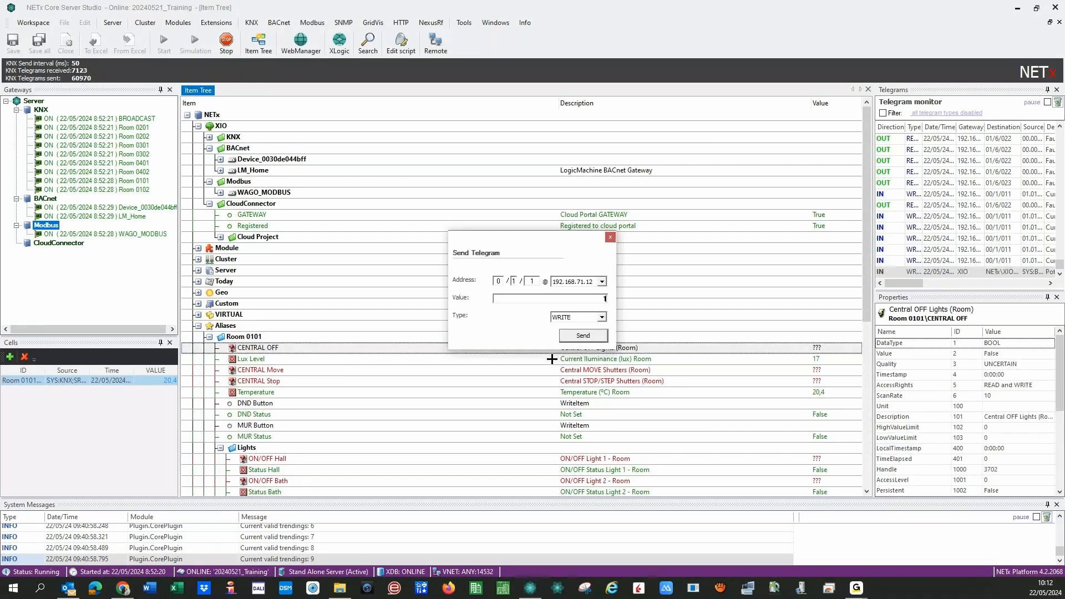
click(581, 336)
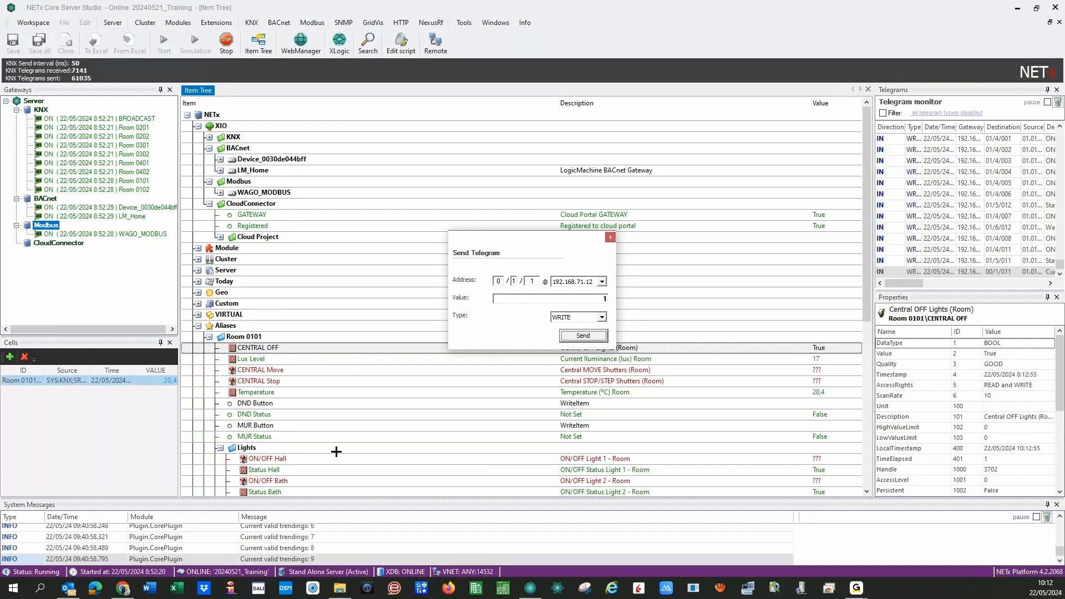
click(118, 586)
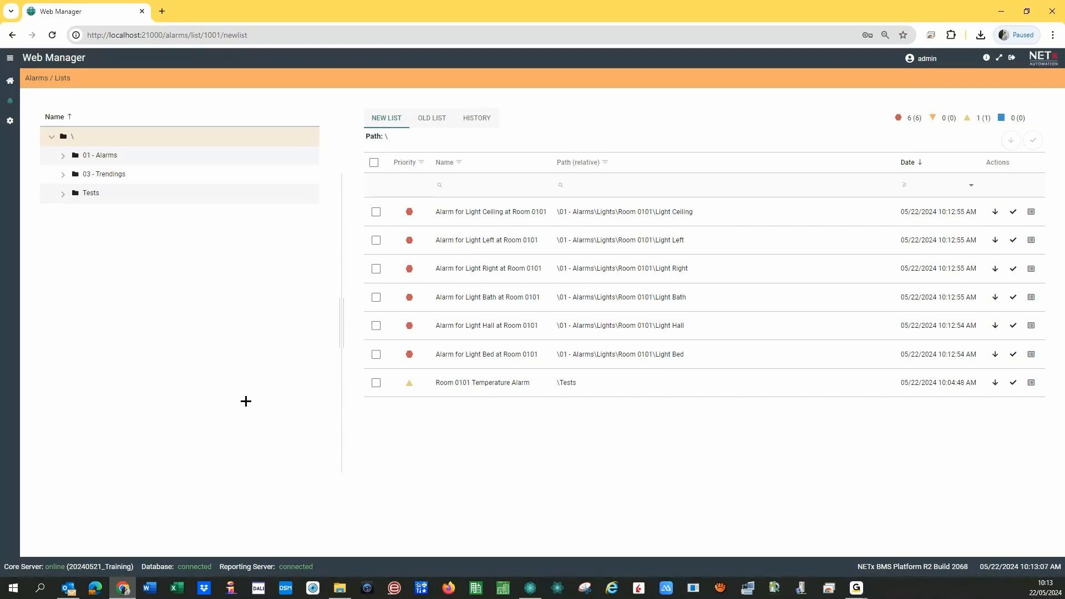
- Check the old list, history and new list for Room 0101's six light alarms
mouse_move(532, 587)
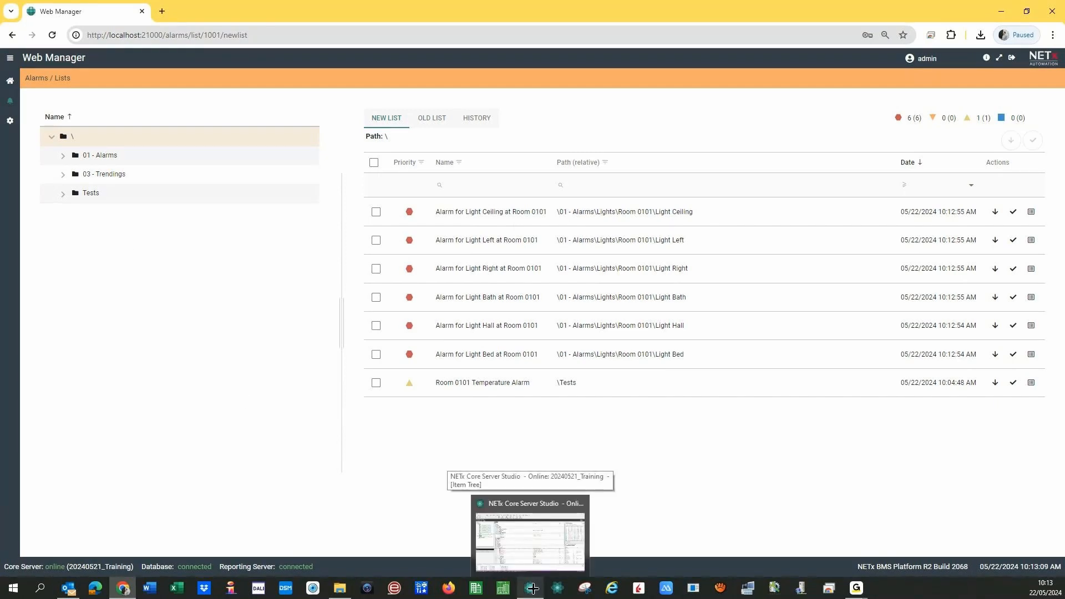
click(532, 587)
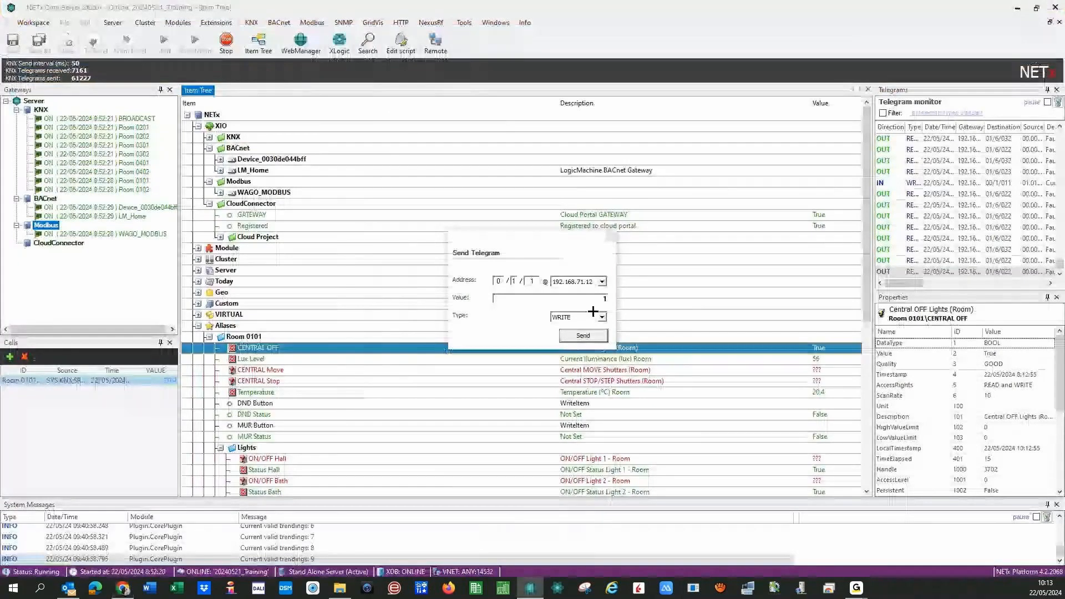
click(124, 586)
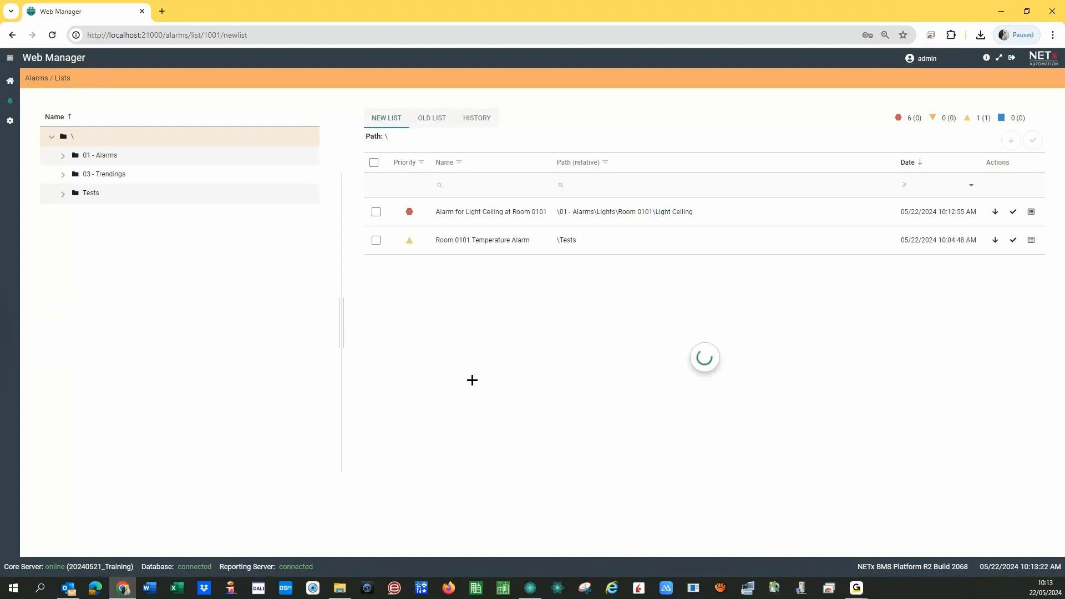
click(438, 123)
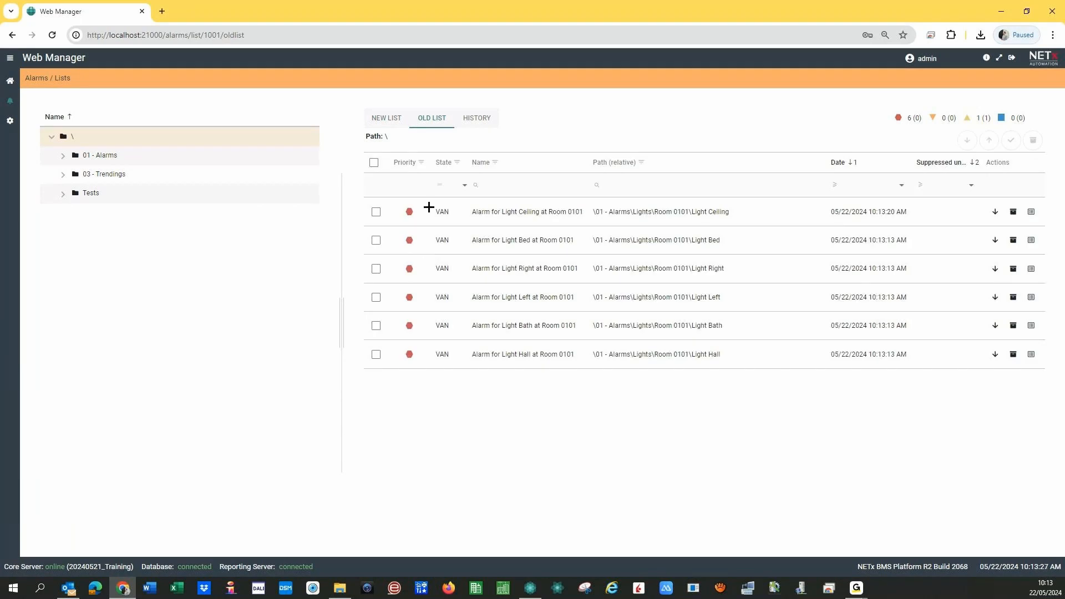
click(478, 120)
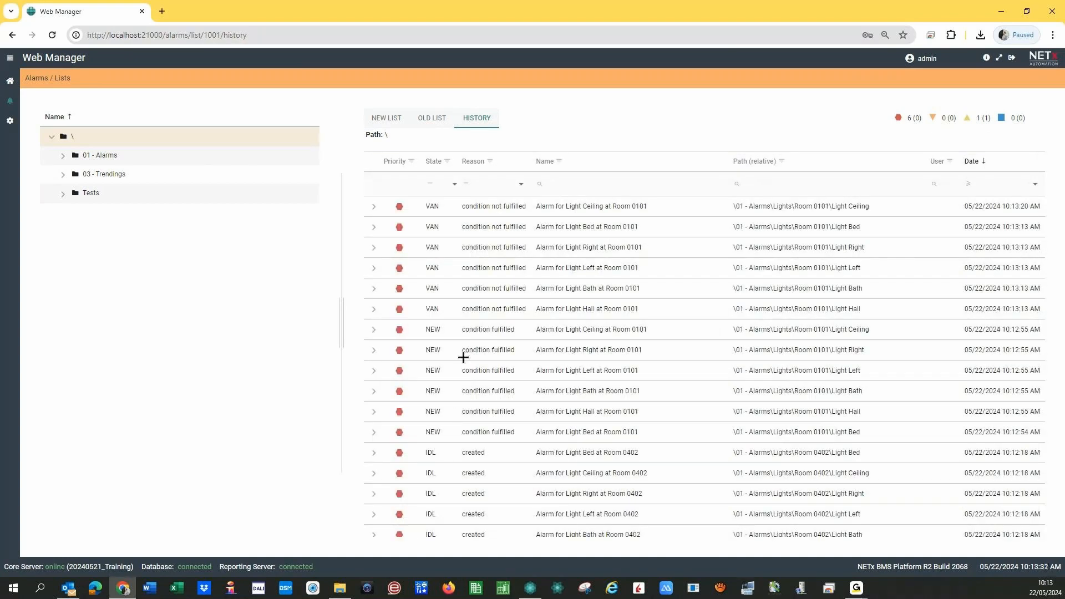
scroll(435, 367, down, 10)
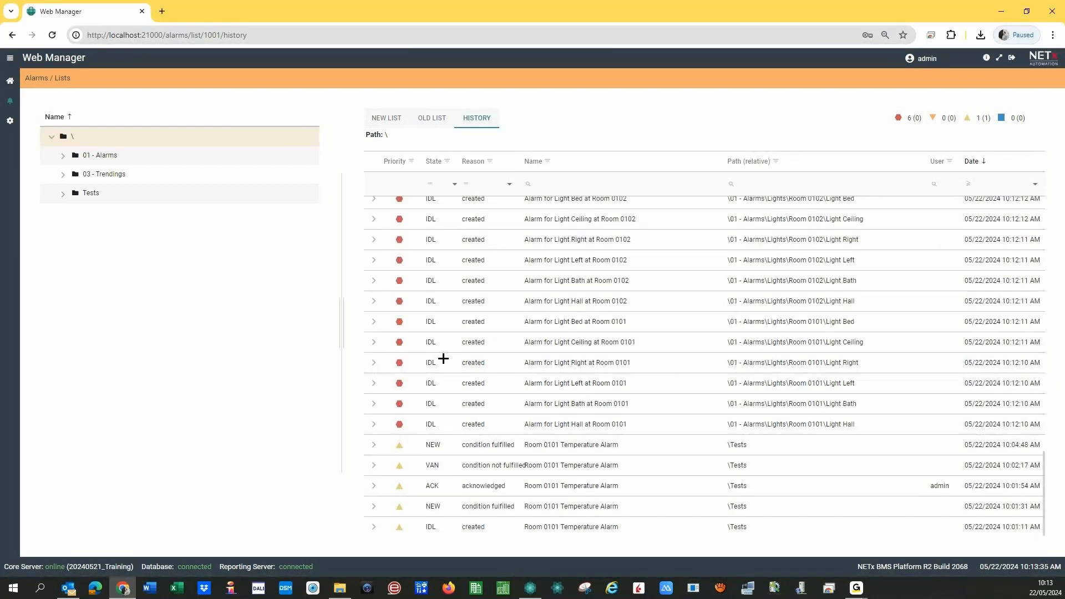
click(386, 118)
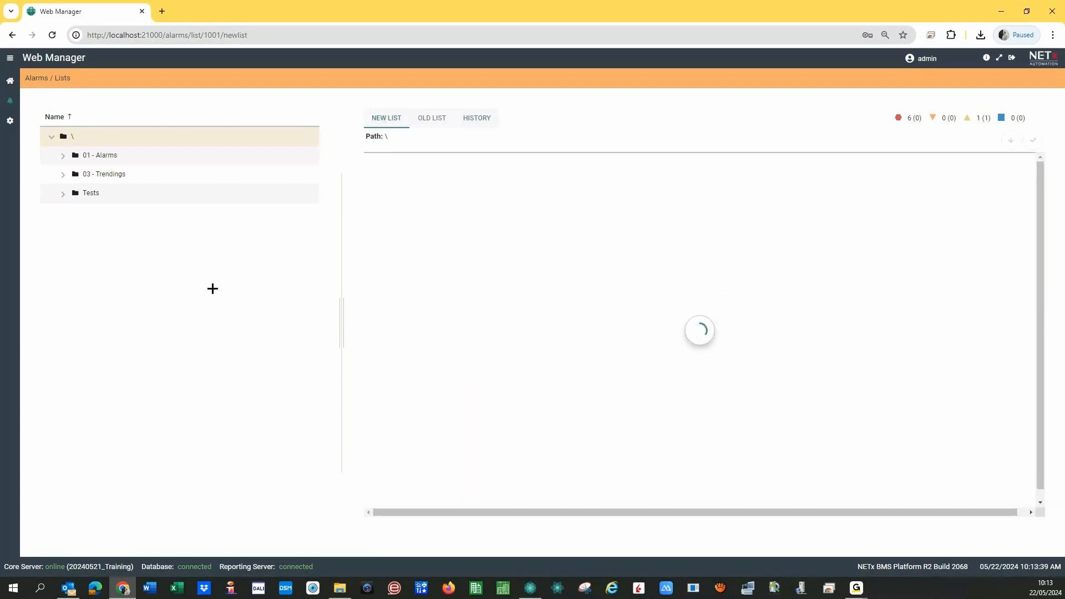
- Close the Send Telegram form, collapse Aliases, and expand KNX > BROADCAST > 00 - MAIN FUNCTIONS > 1 - Lights
click(530, 588)
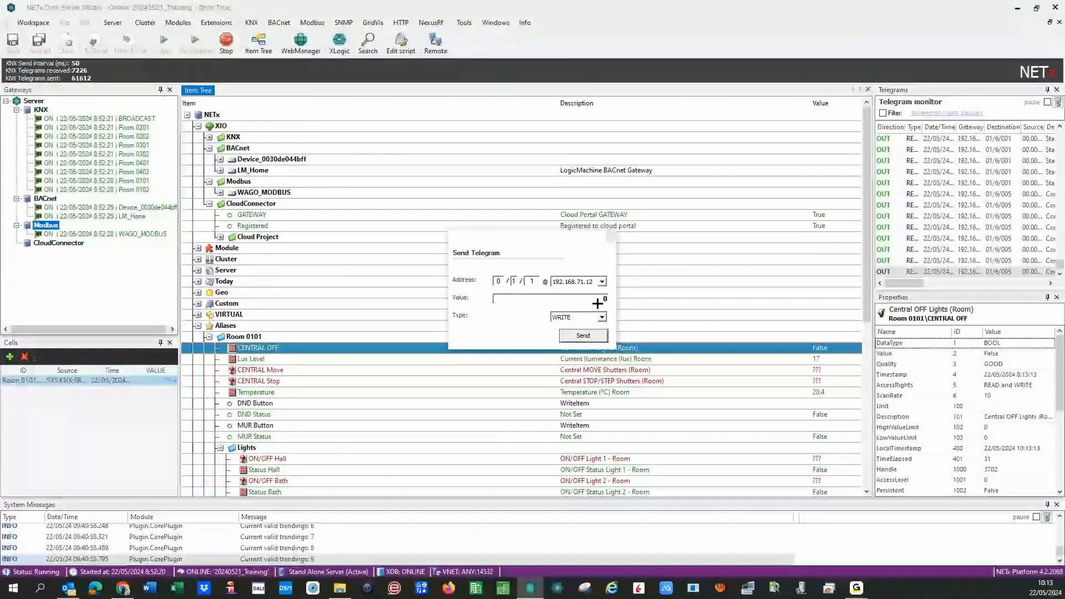
click(610, 237)
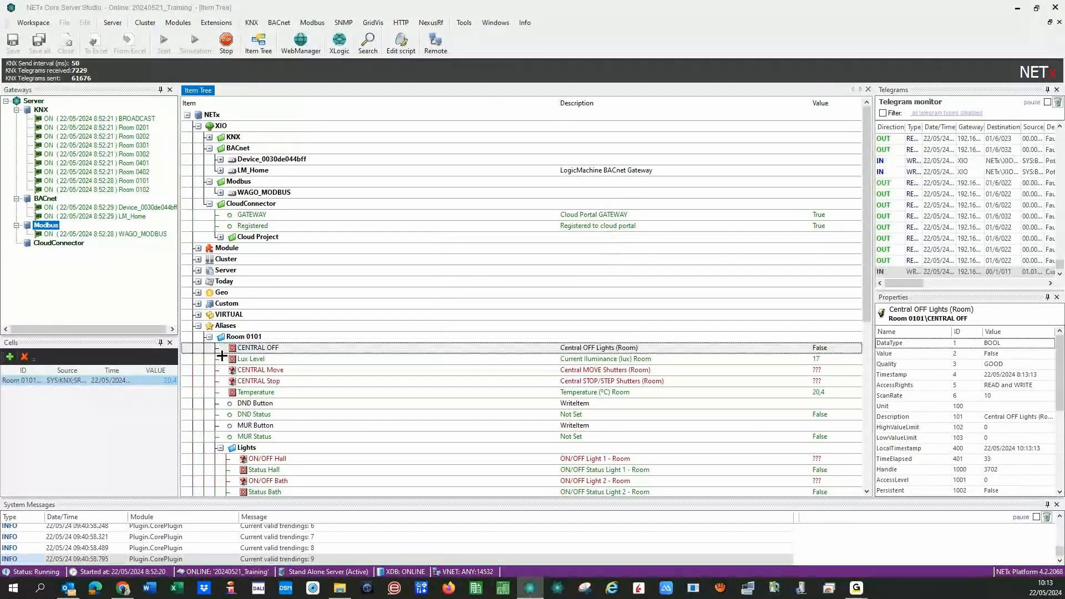
click(211, 337)
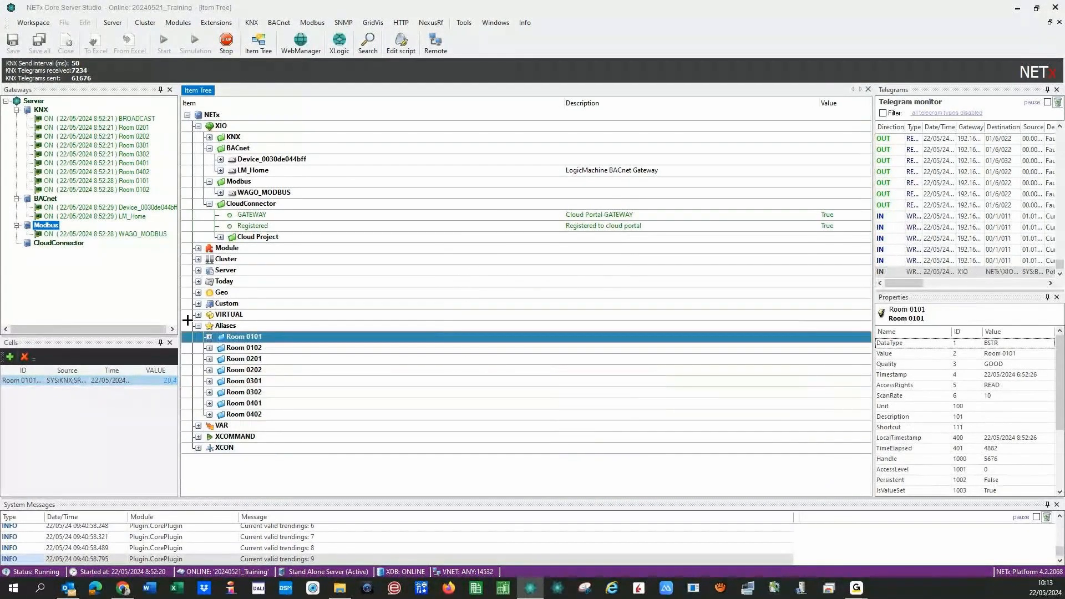
click(198, 326)
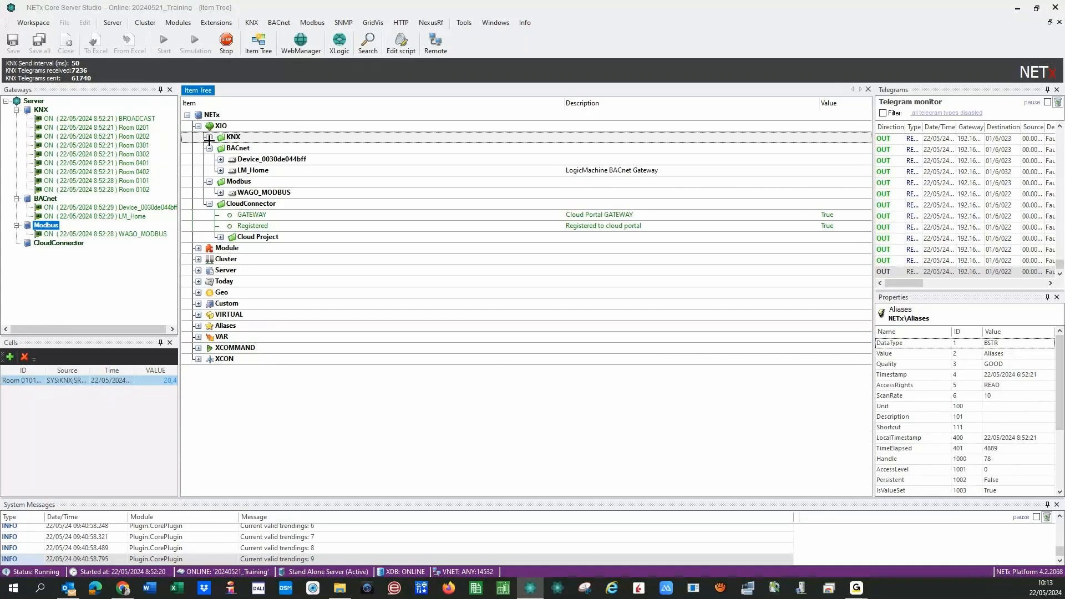
click(209, 138)
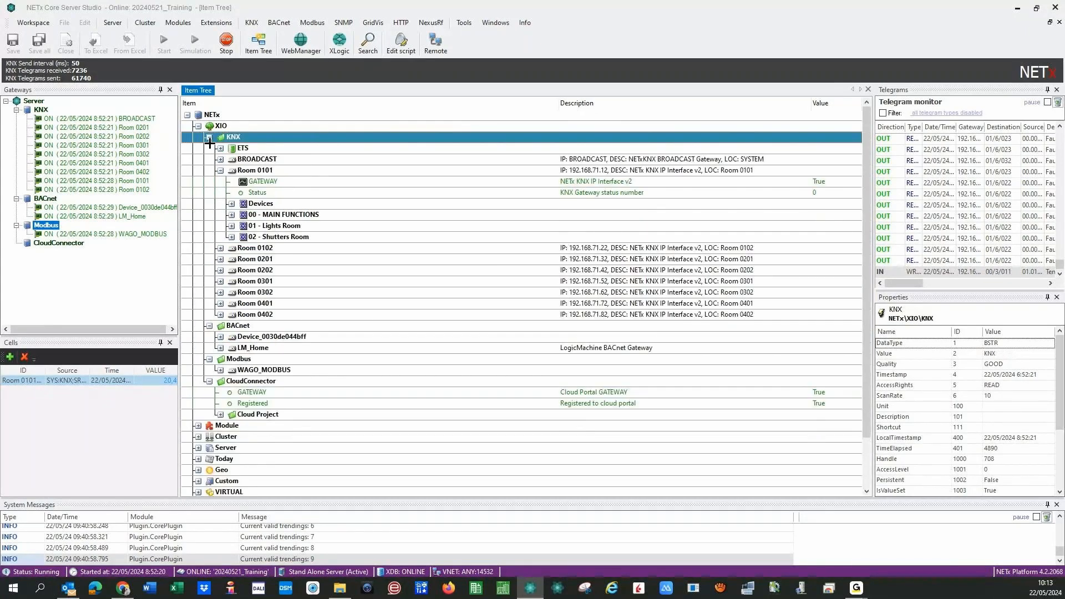
click(220, 159)
click(231, 192)
click(243, 214)
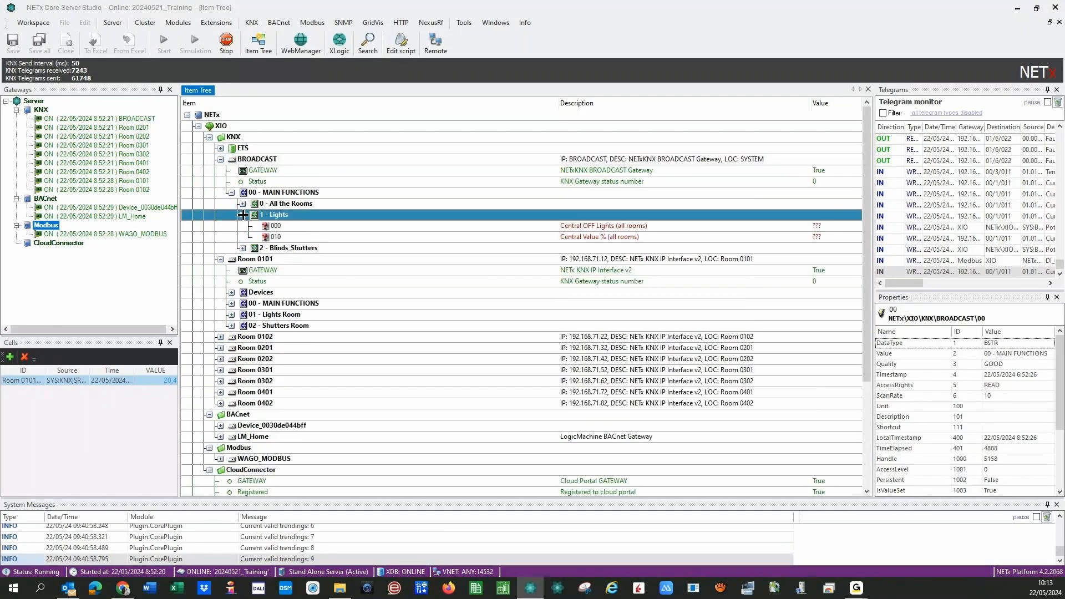
- Send value 1 to broadcast item 000 Central OFF Lights (all rooms), then go to Web Manager
right_click(295, 226)
click(316, 231)
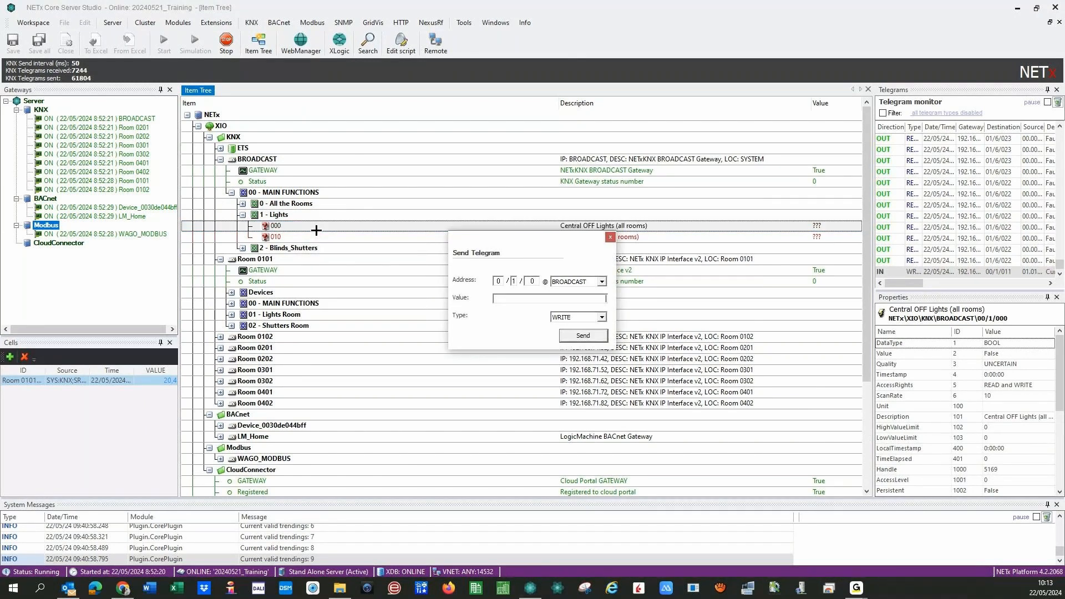
text(1)
key(Return)
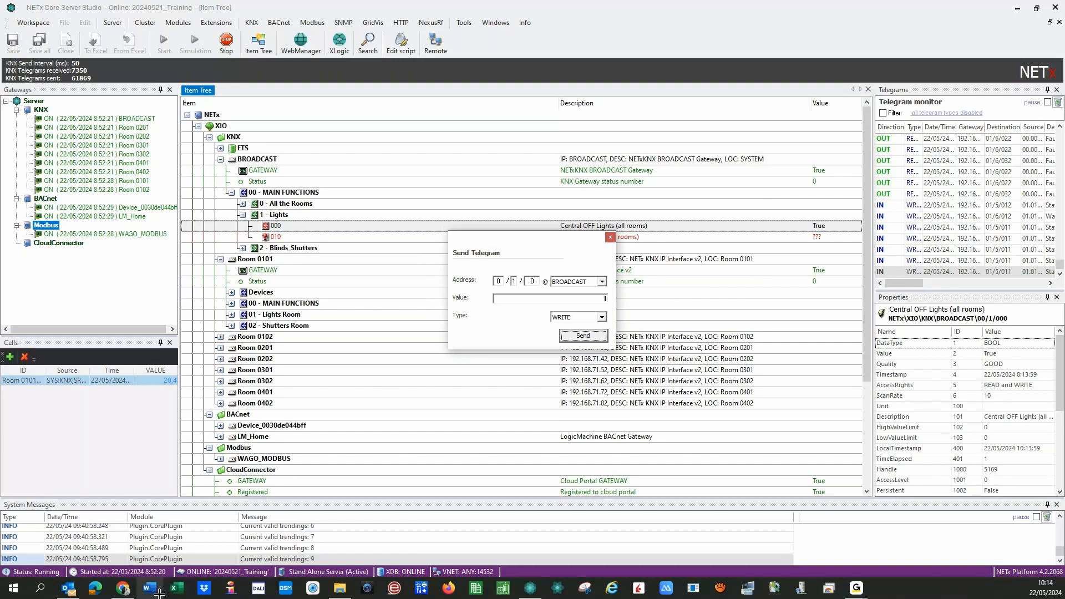
click(121, 589)
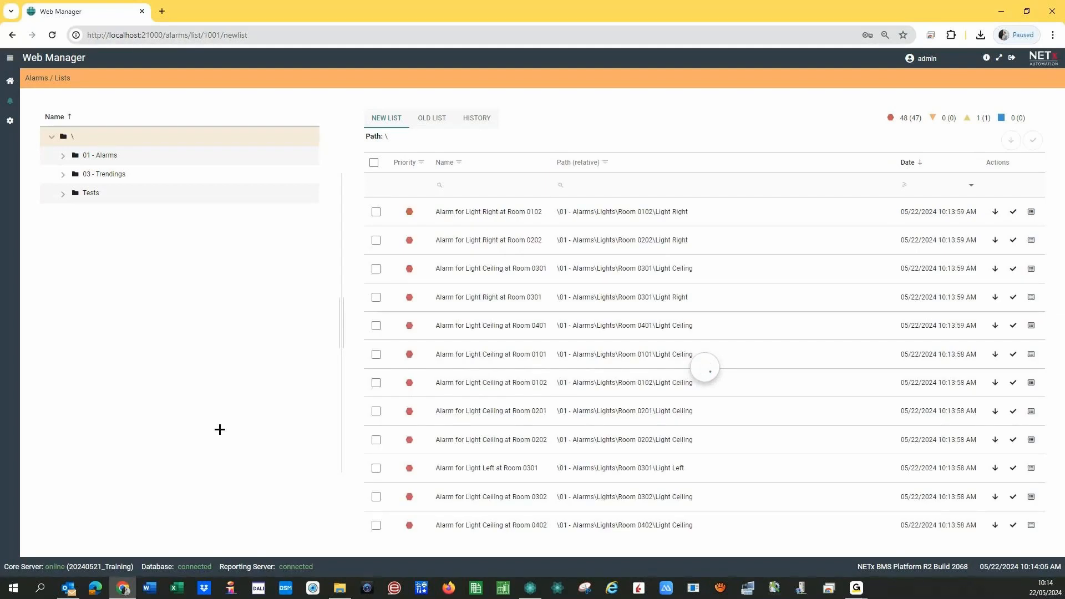
- Browse Room 0402 and Light Right alarms, list all 48 Lights folder alarms, then return home
click(64, 157)
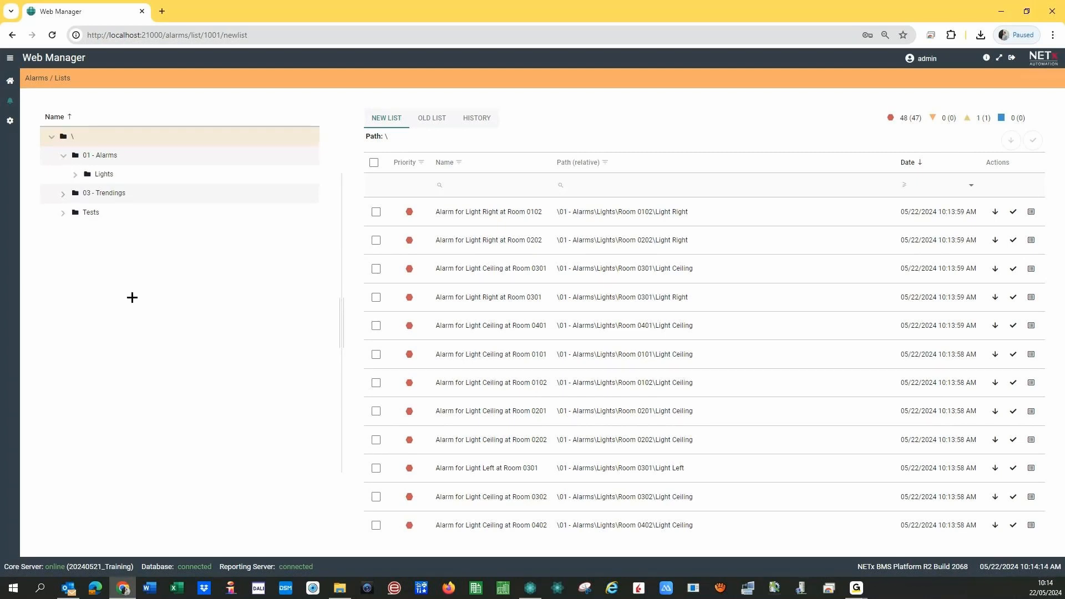
click(158, 332)
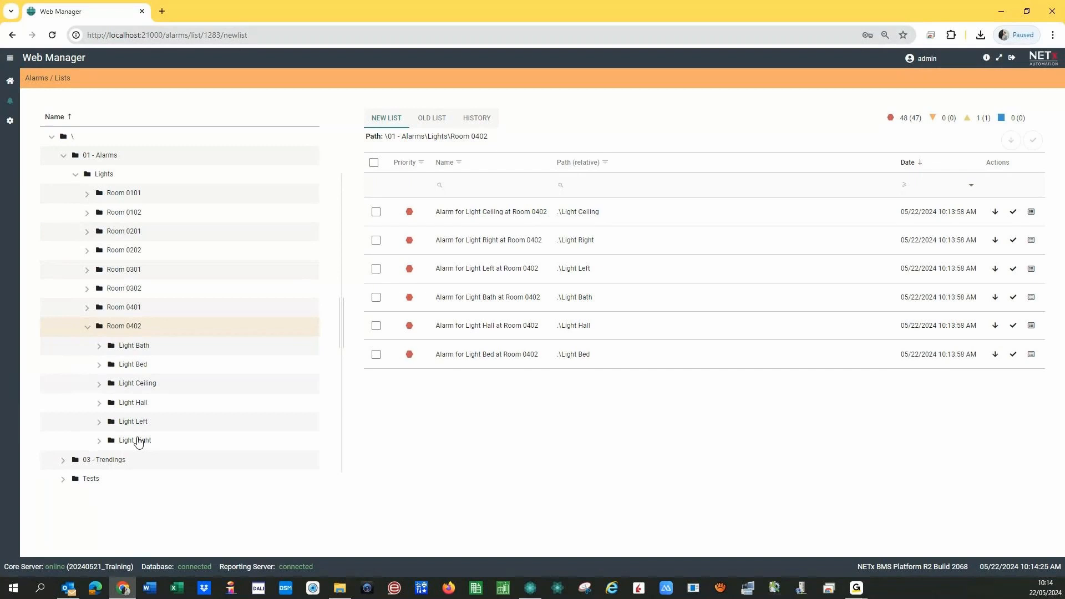
click(139, 441)
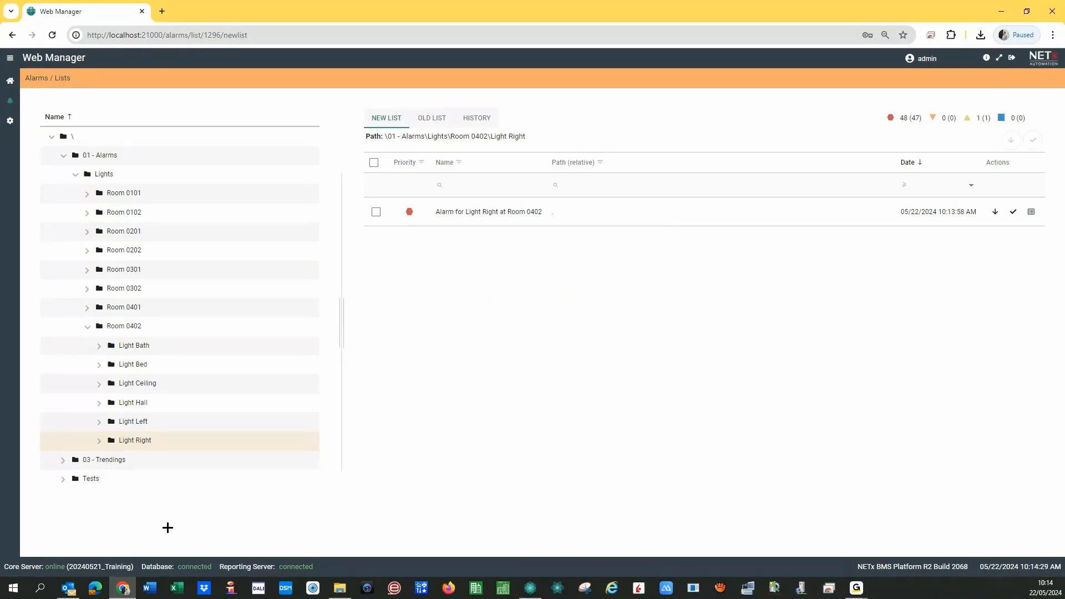
click(104, 176)
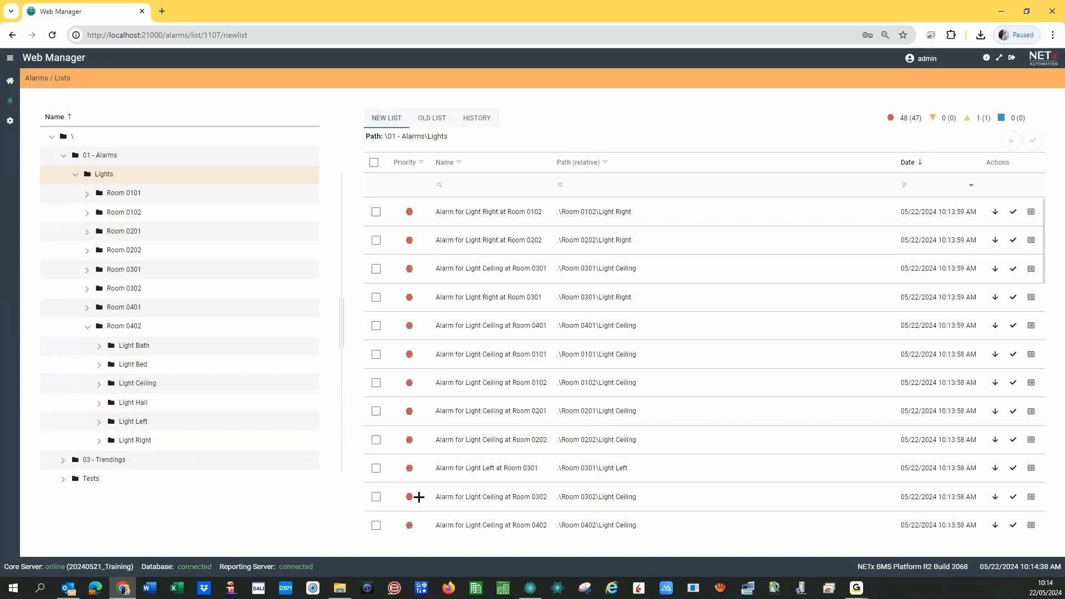
click(10, 81)
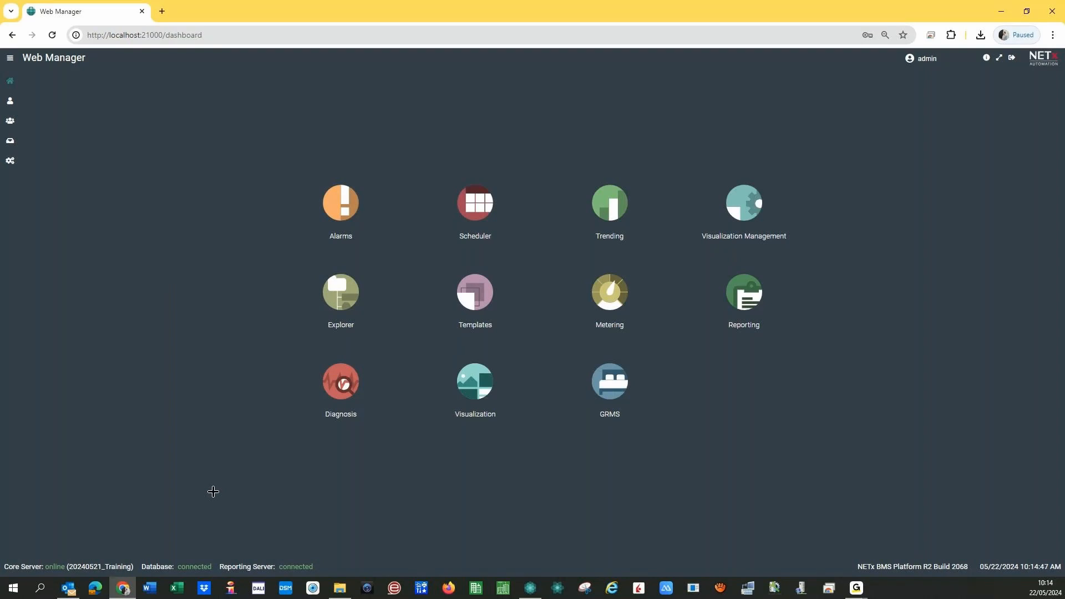
- Collapse the KNX and XIO branches and expand Module > Alarms > Count > Total and New
click(528, 589)
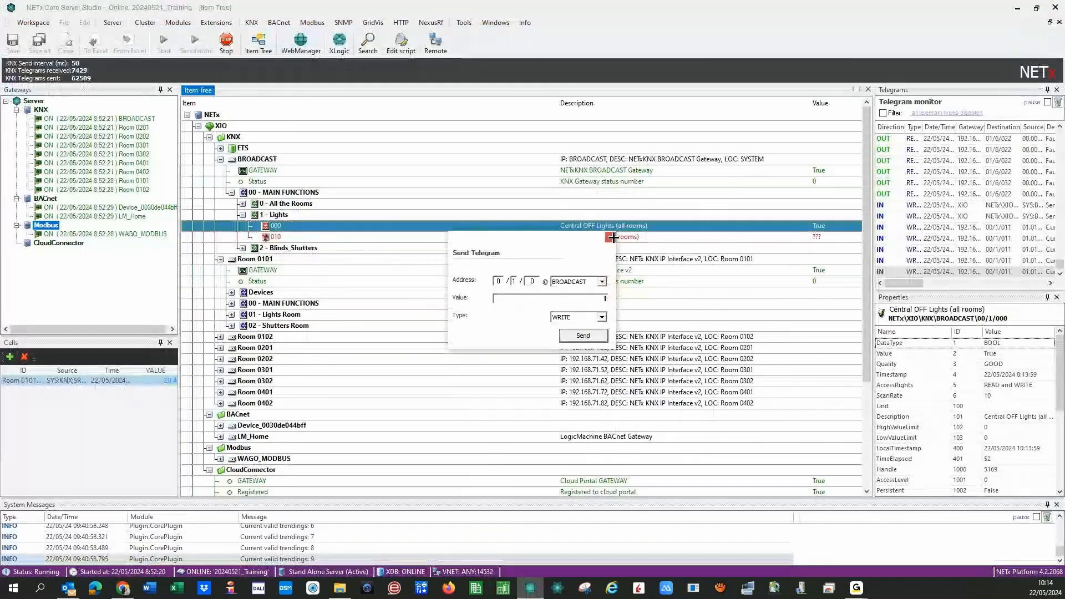
click(231, 193)
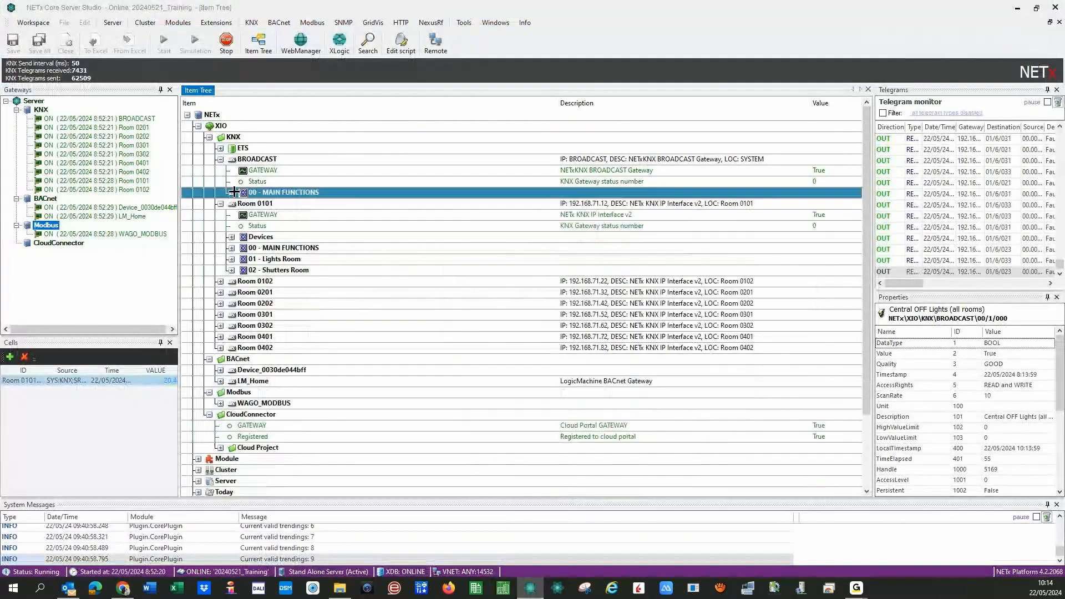
click(209, 137)
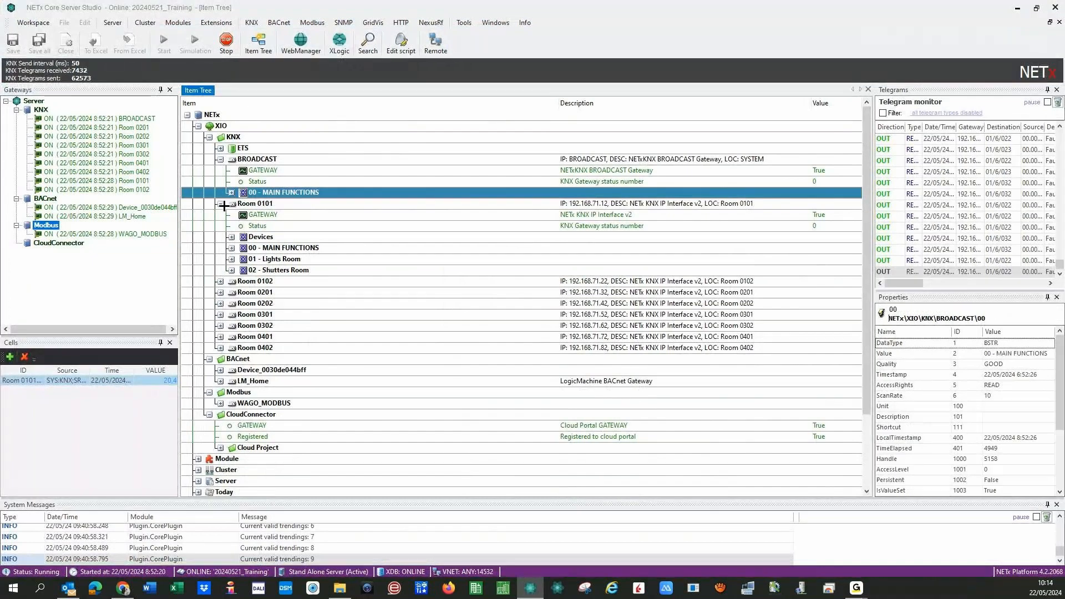
click(198, 126)
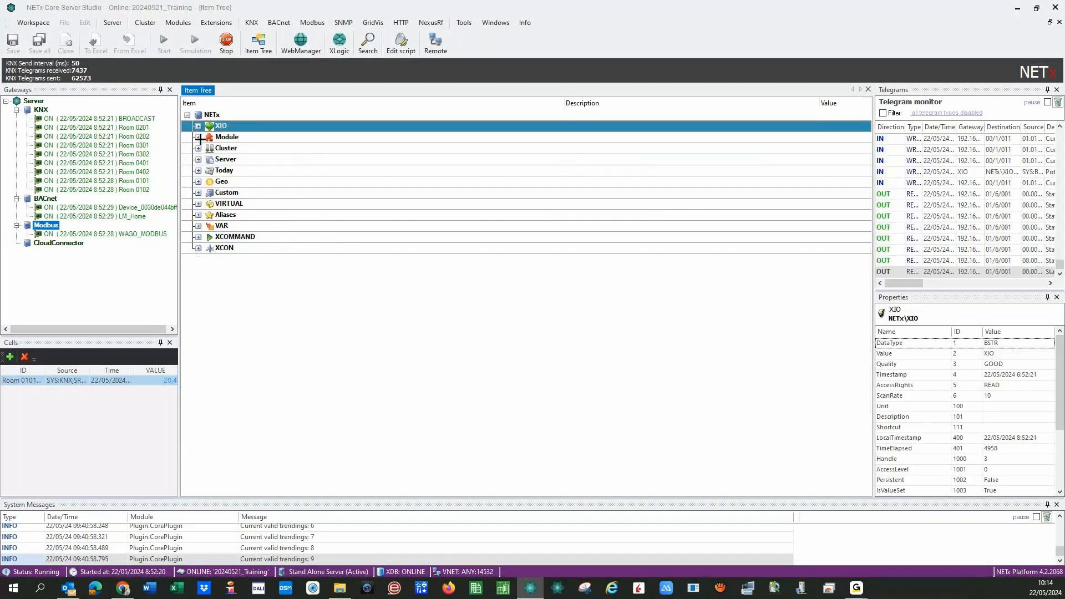
click(198, 137)
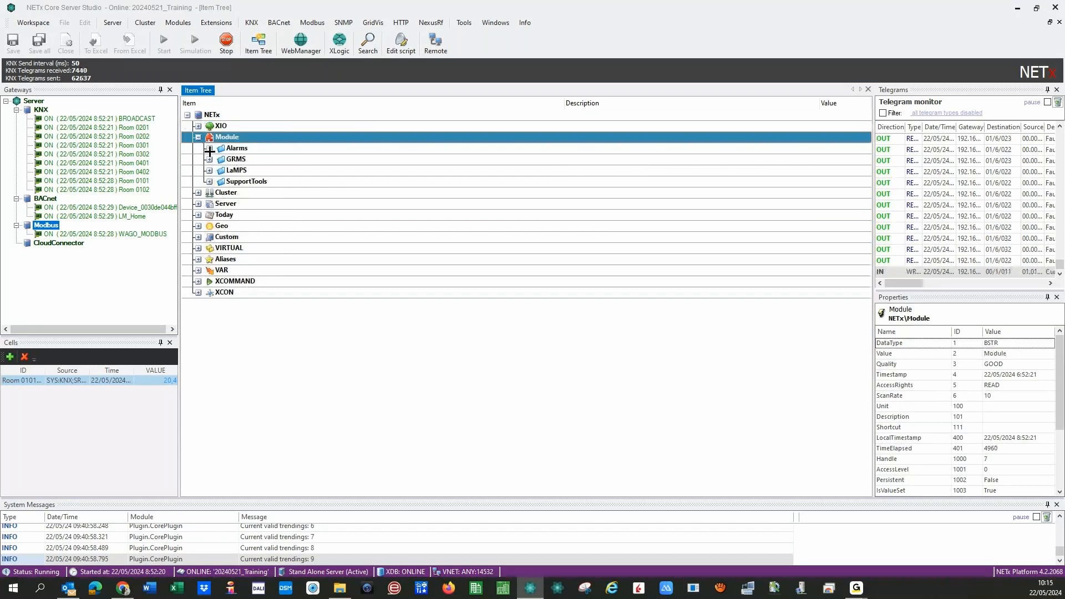
click(209, 148)
click(221, 159)
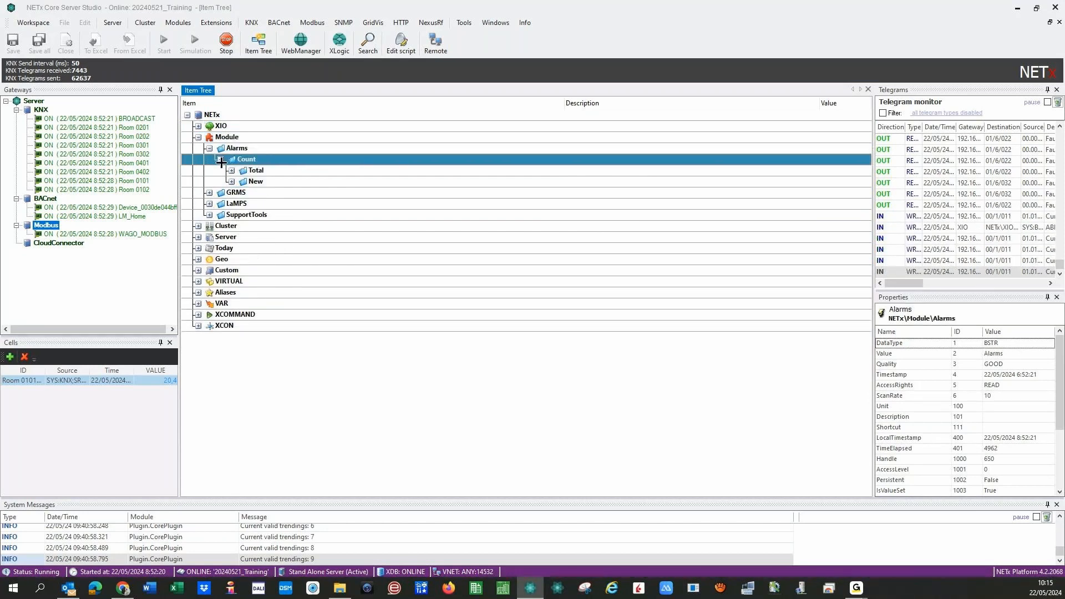
click(231, 170)
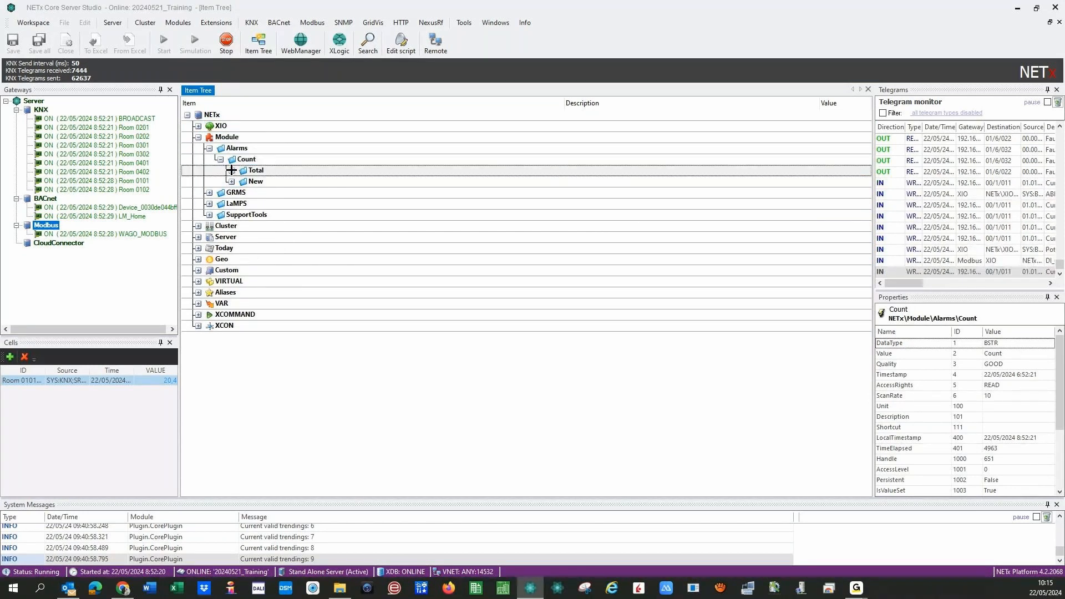
click(231, 237)
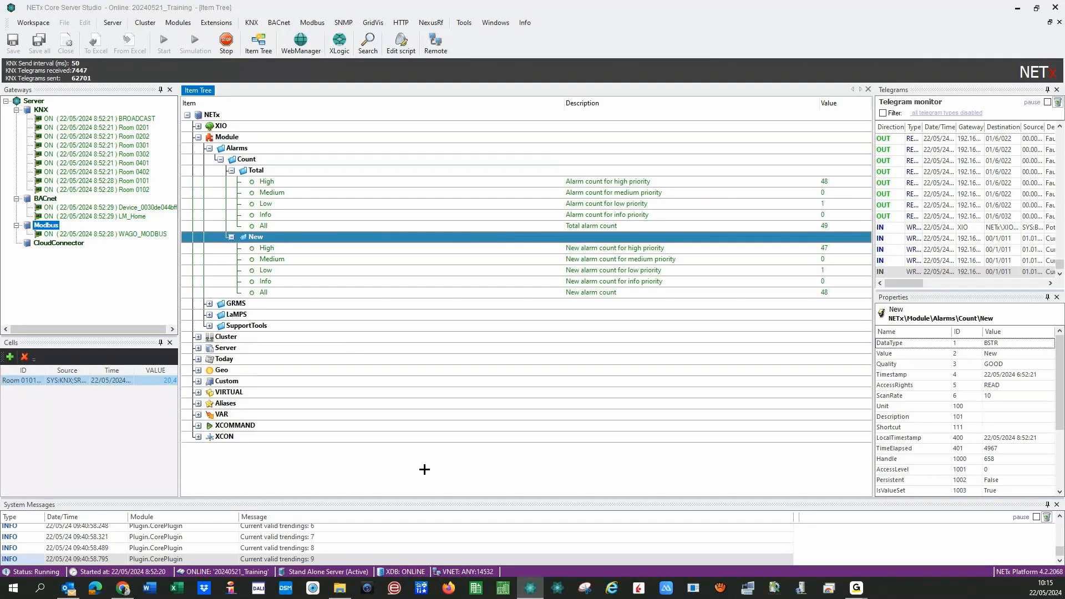
- Read the alarm counts (48 new high-priority, 49 total), then collapse Count and Module
key(Down)
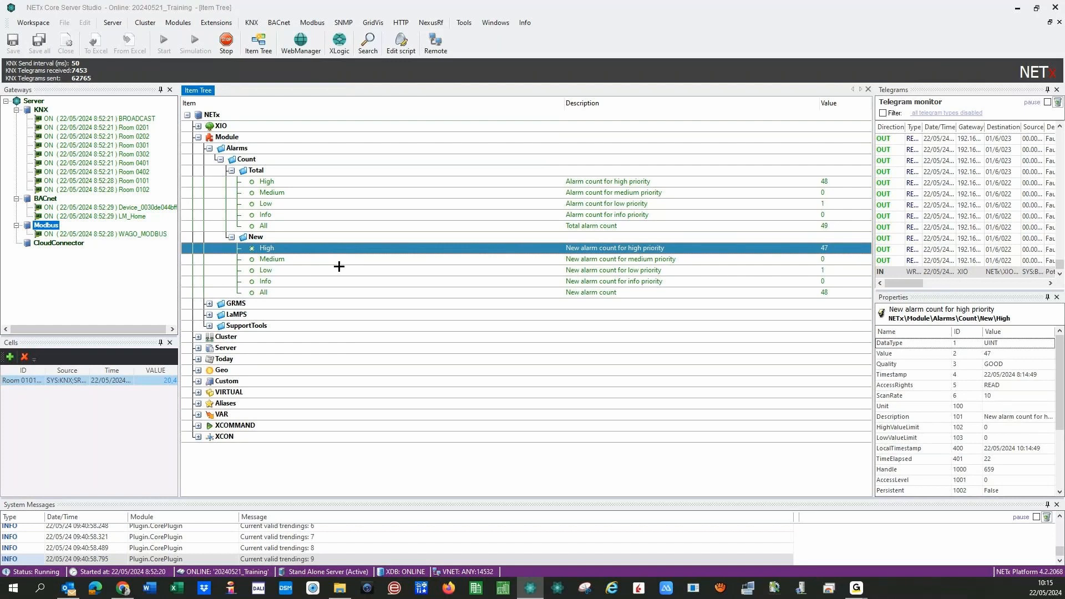
click(342, 271)
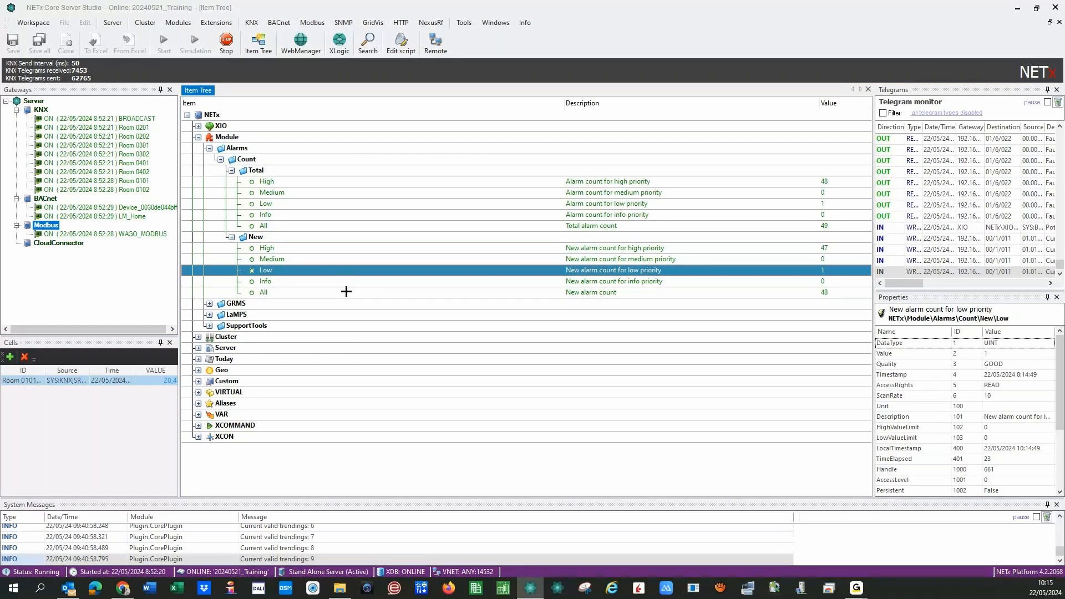
click(363, 293)
click(331, 227)
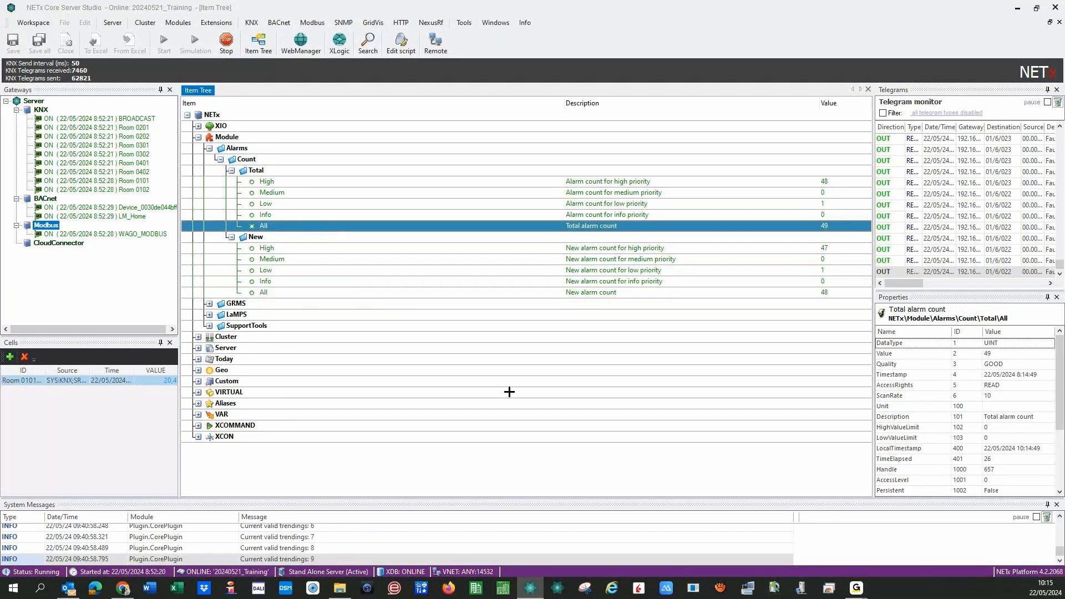
click(232, 171)
click(232, 170)
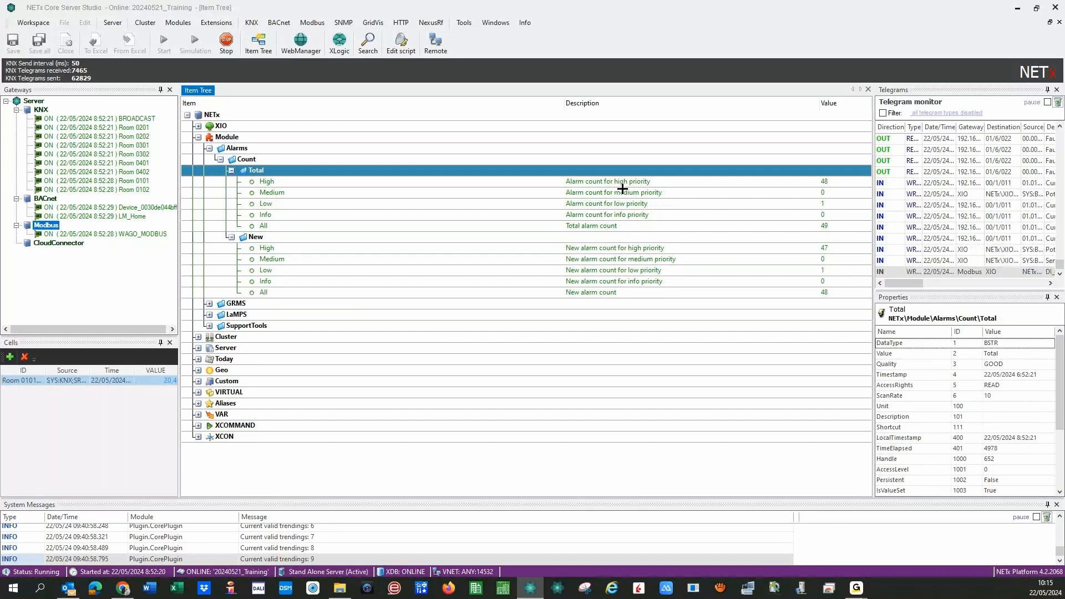
key(Down)
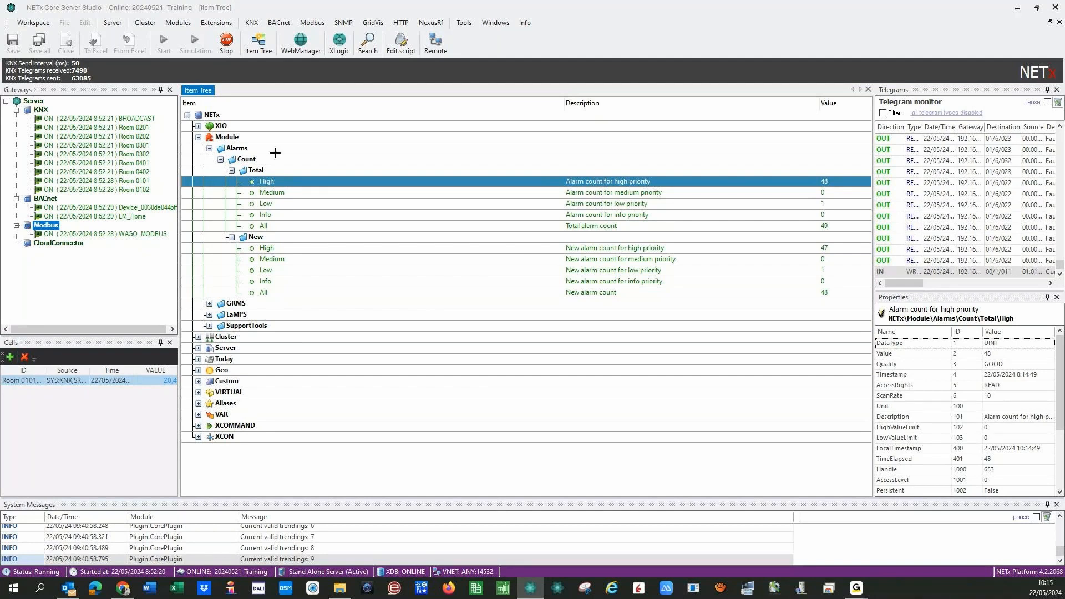
click(219, 159)
click(198, 137)
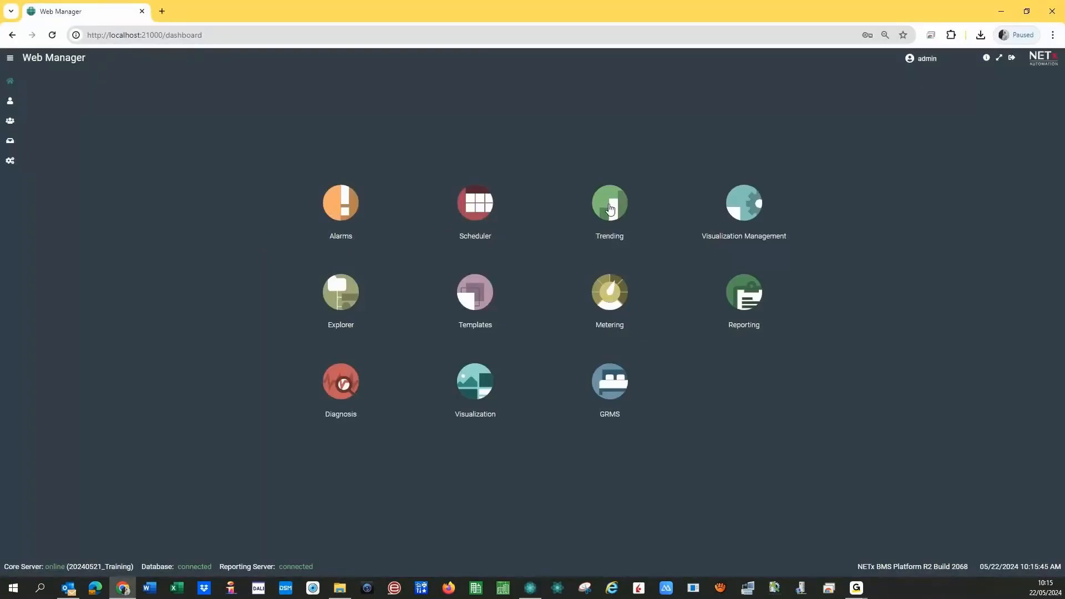
click(612, 210)
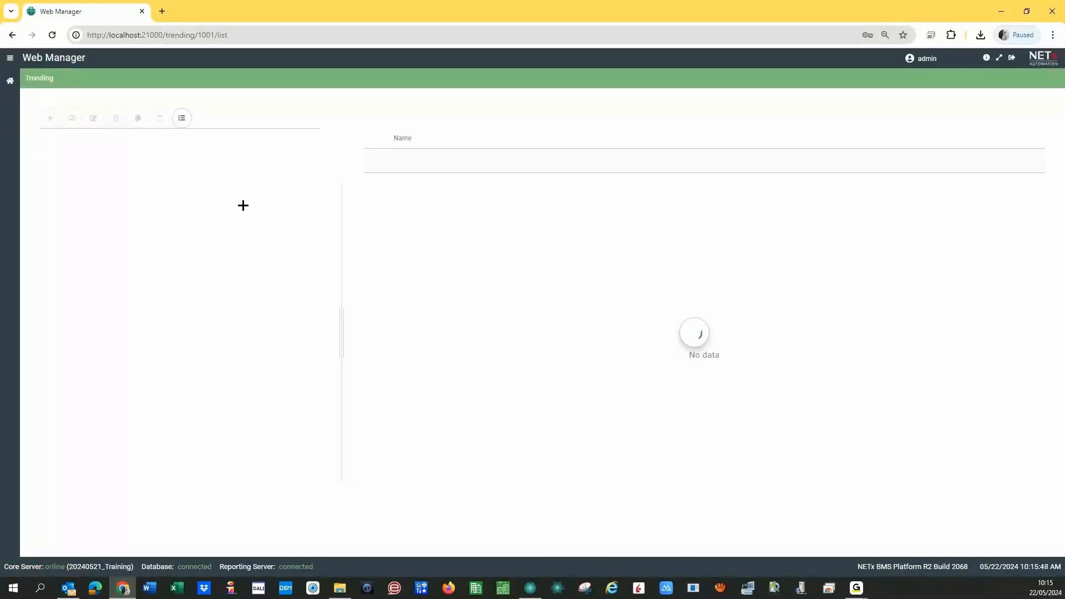
click(63, 213)
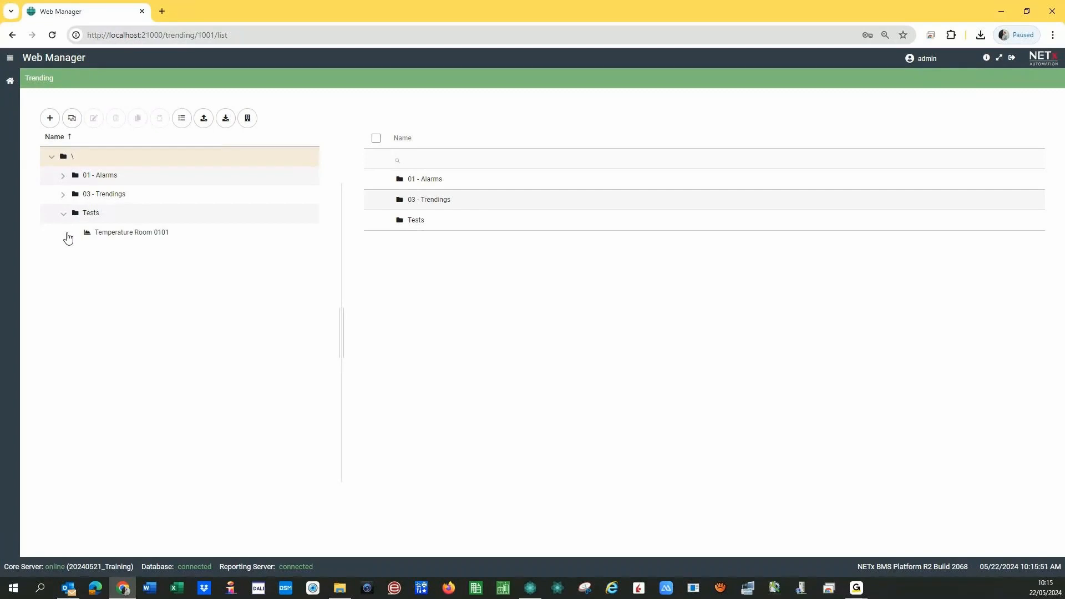
click(111, 234)
click(204, 117)
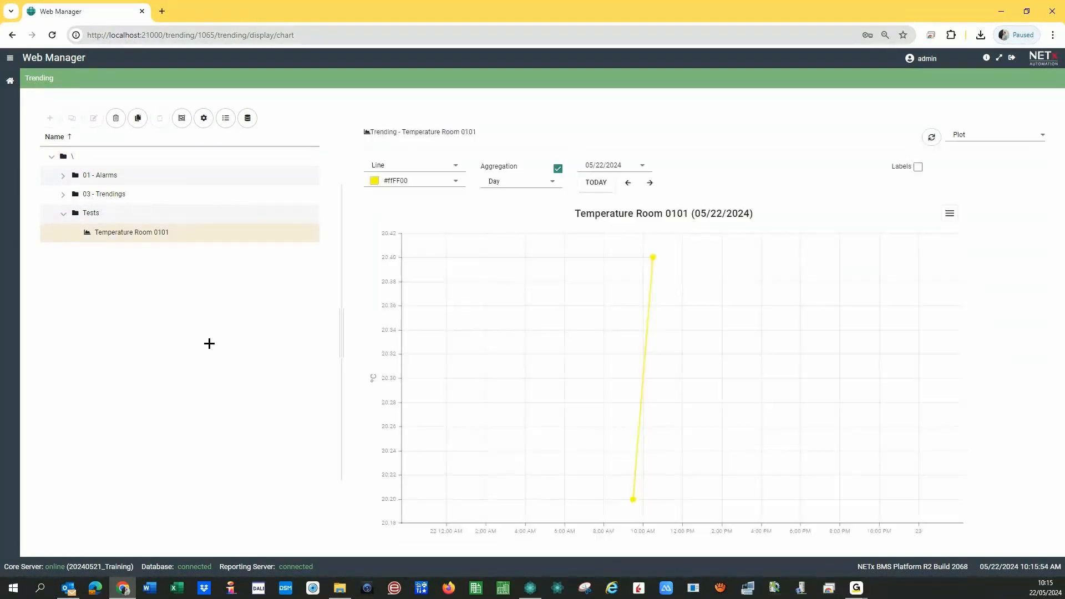
click(558, 167)
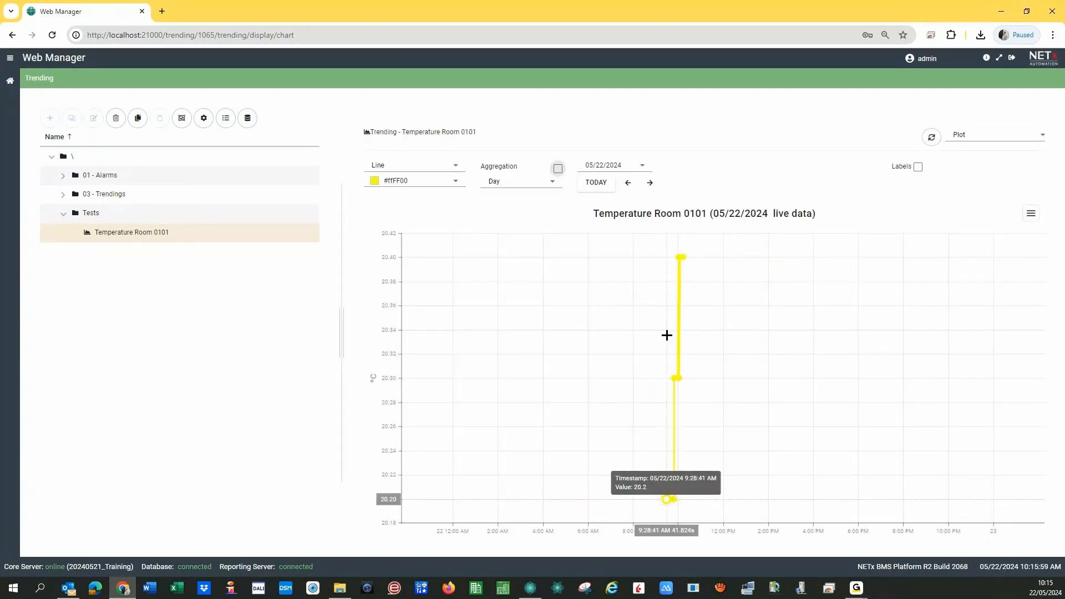
click(974, 143)
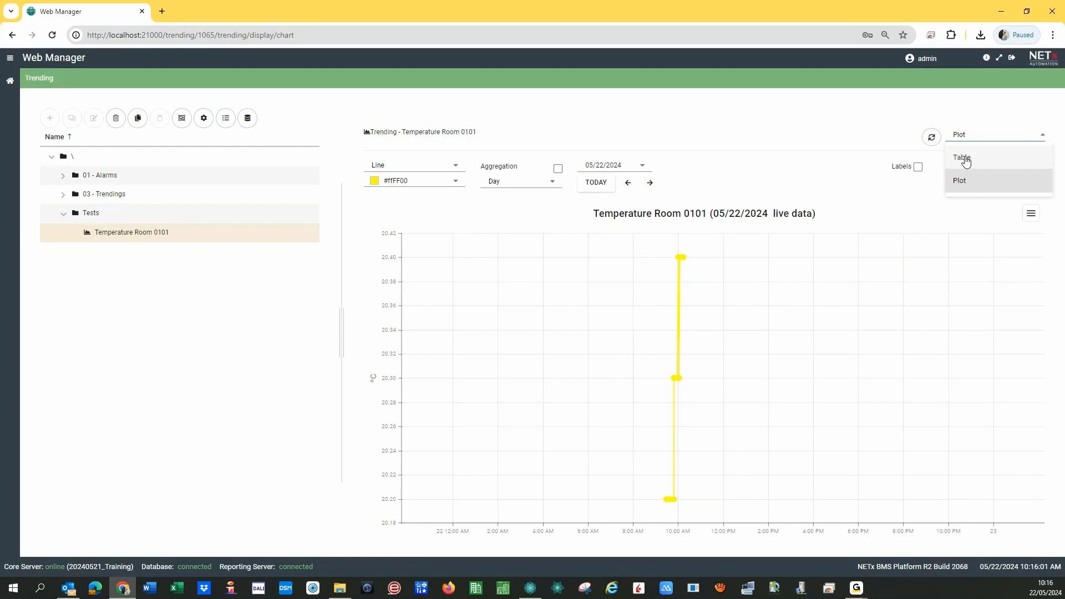
click(963, 157)
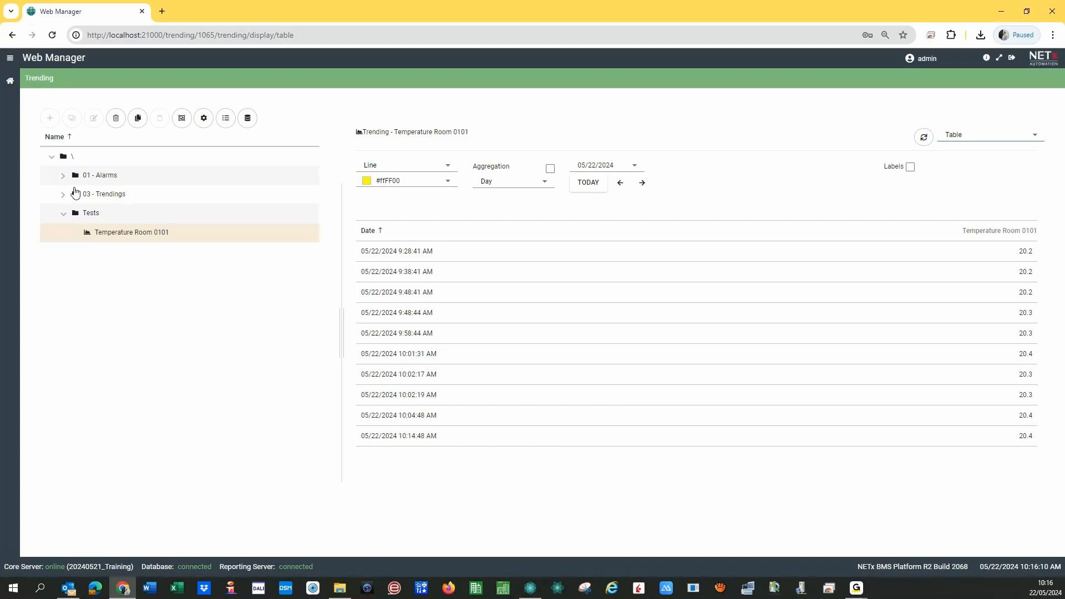
click(17, 86)
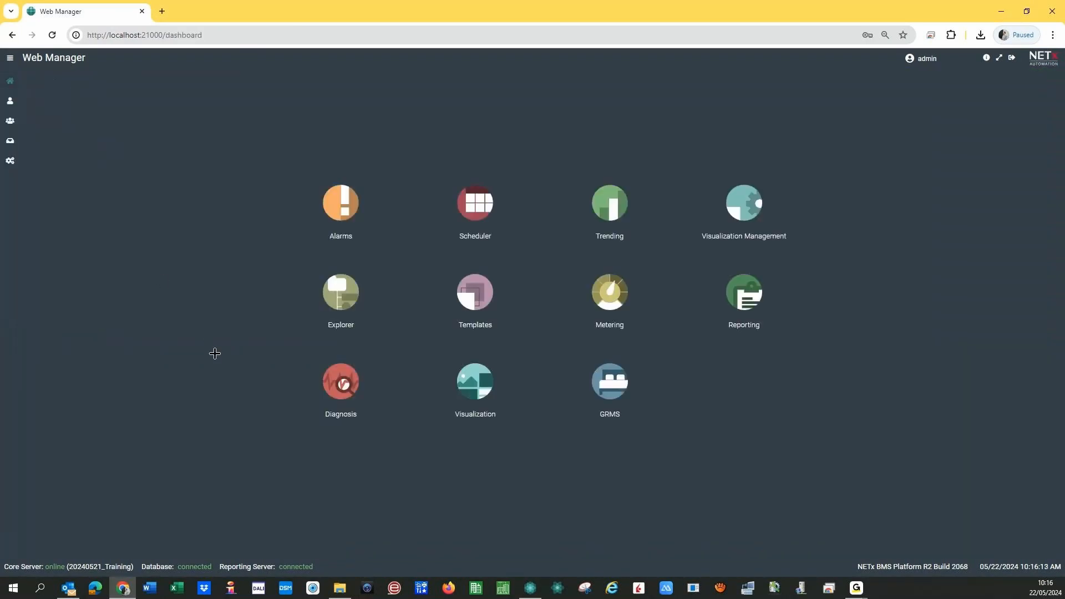